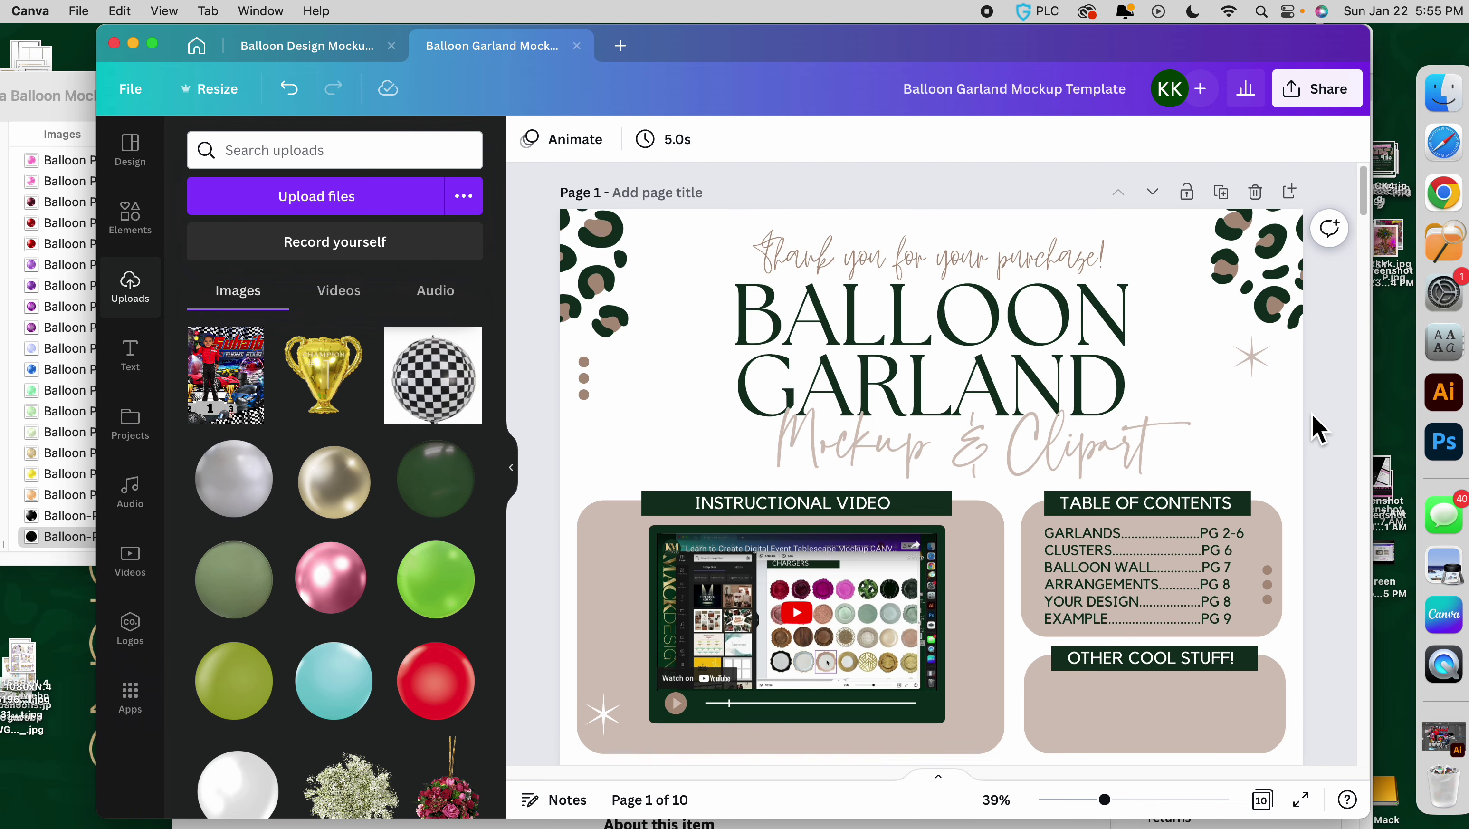
Look through the template pages, from the title page and balloon garlands to the Your Design Space and Mockup Example pages.
{"action": "scroll", "coordinate": [1313, 435], "scroll_direction": "down", "scroll_amount": 15}
{"action": "scroll", "coordinate": [1300, 464], "scroll_direction": "up", "scroll_amount": 15}
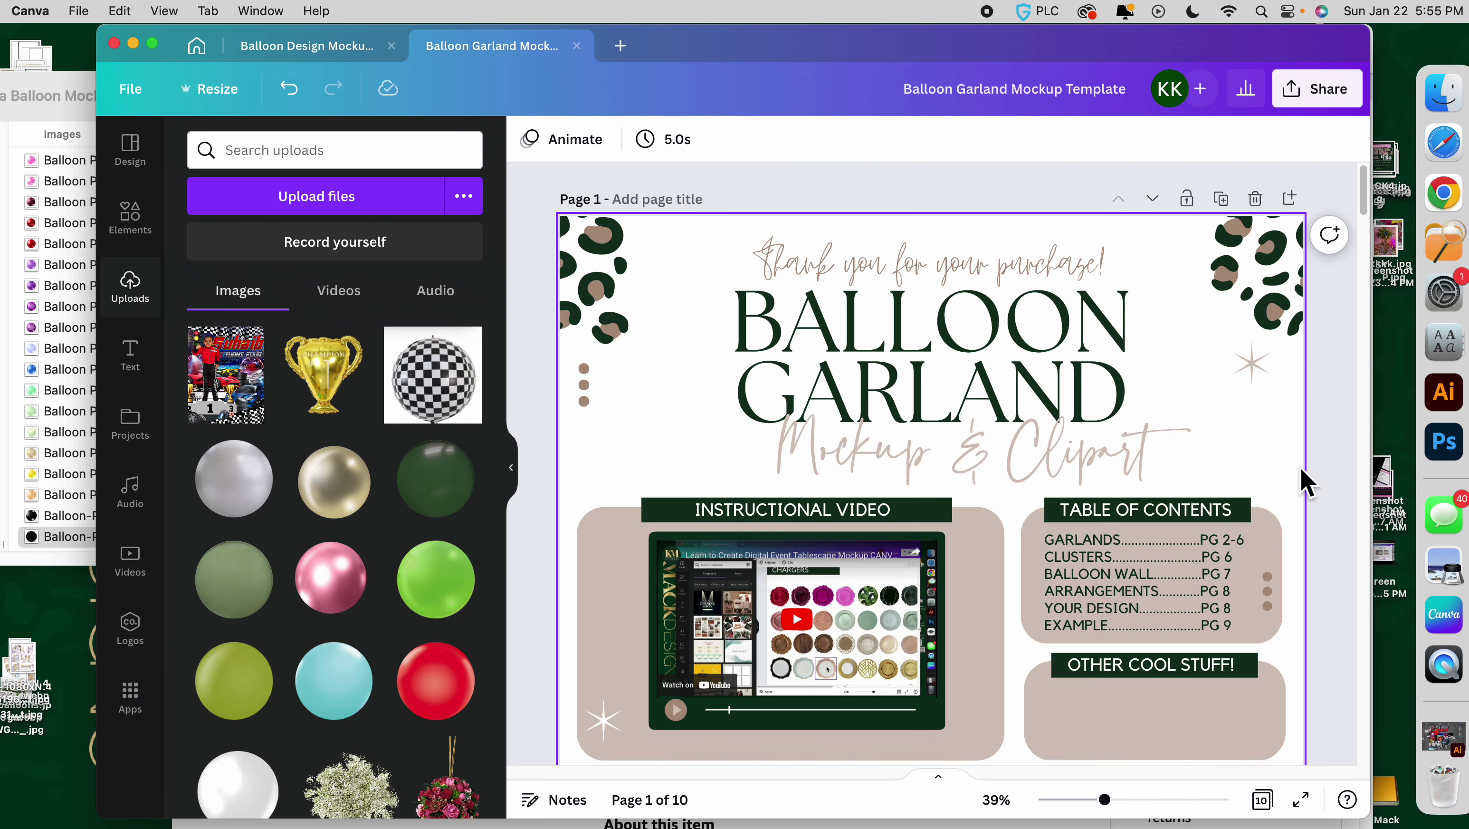
{"action": "scroll", "coordinate": [1300, 466], "scroll_direction": "down", "scroll_amount": 2}
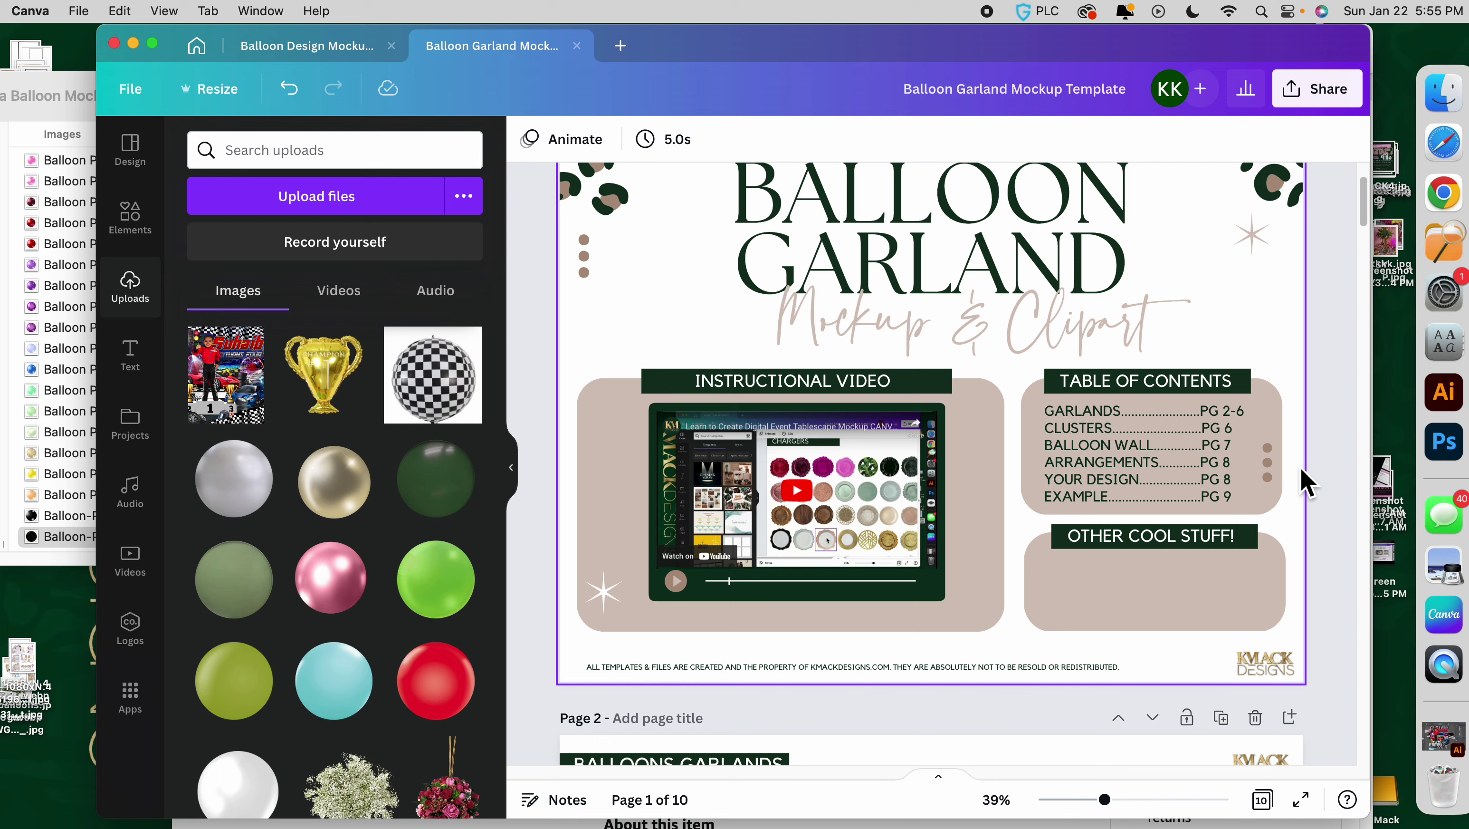
{"action": "scroll", "coordinate": [1301, 466], "scroll_direction": "down", "scroll_amount": 7}
{"action": "scroll", "coordinate": [1304, 503], "scroll_direction": "down", "scroll_amount": 3}
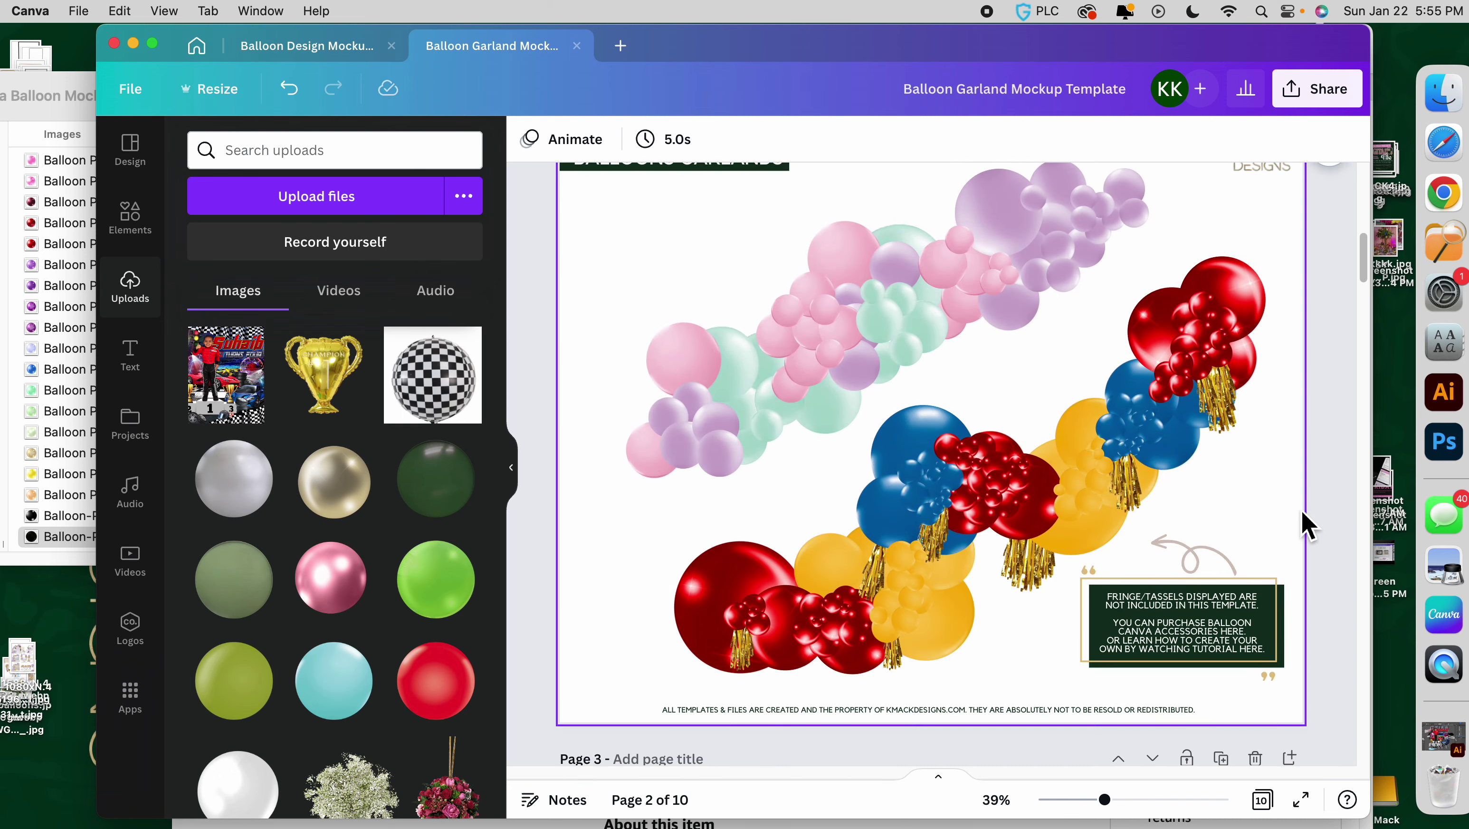
{"action": "scroll", "coordinate": [1004, 522], "scroll_direction": "down", "scroll_amount": 3}
{"action": "scroll", "coordinate": [1008, 516], "scroll_direction": "down", "scroll_amount": 3}
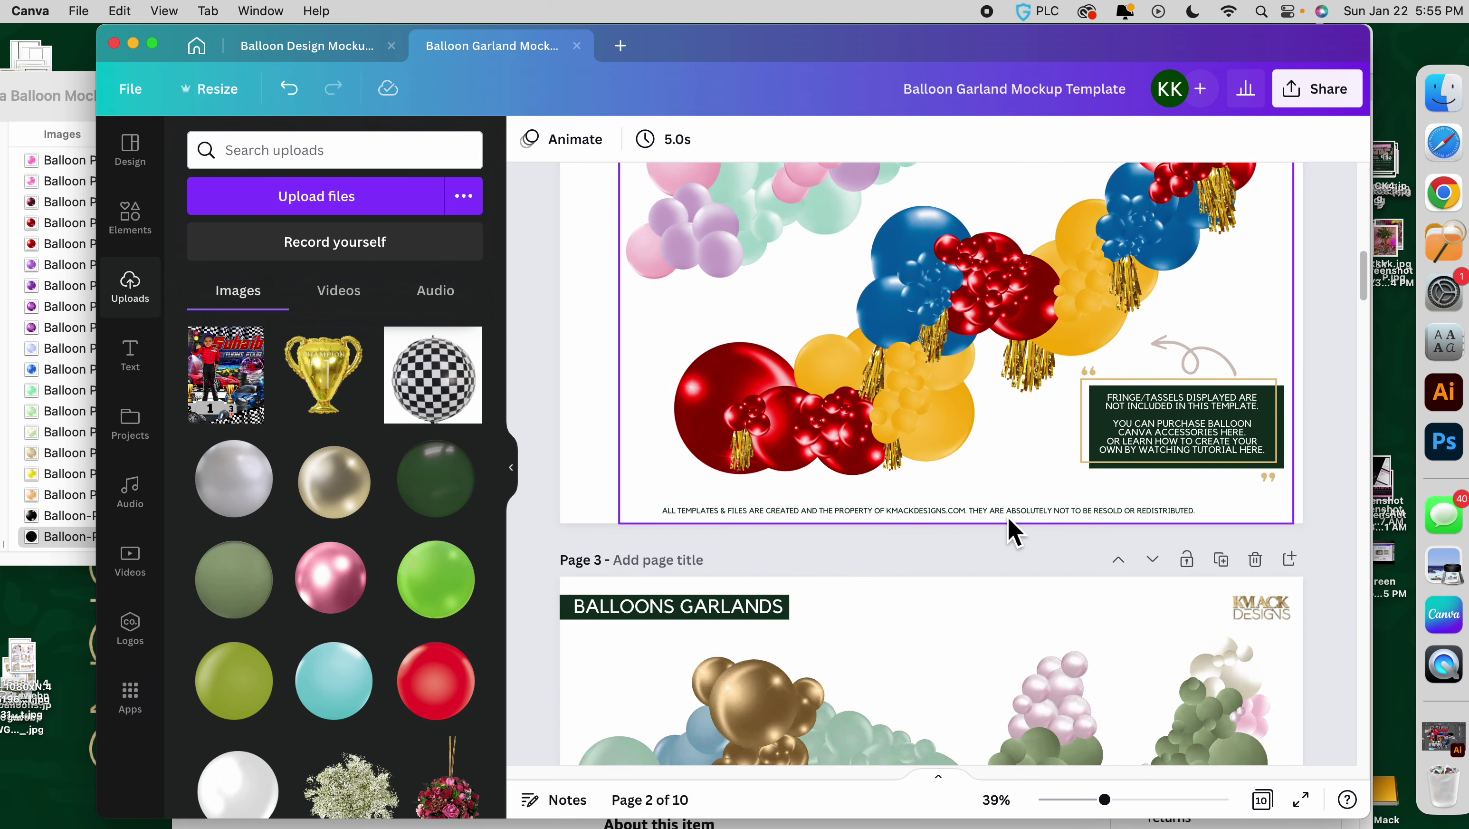
{"action": "scroll", "coordinate": [1017, 540], "scroll_direction": "up", "scroll_amount": 1}
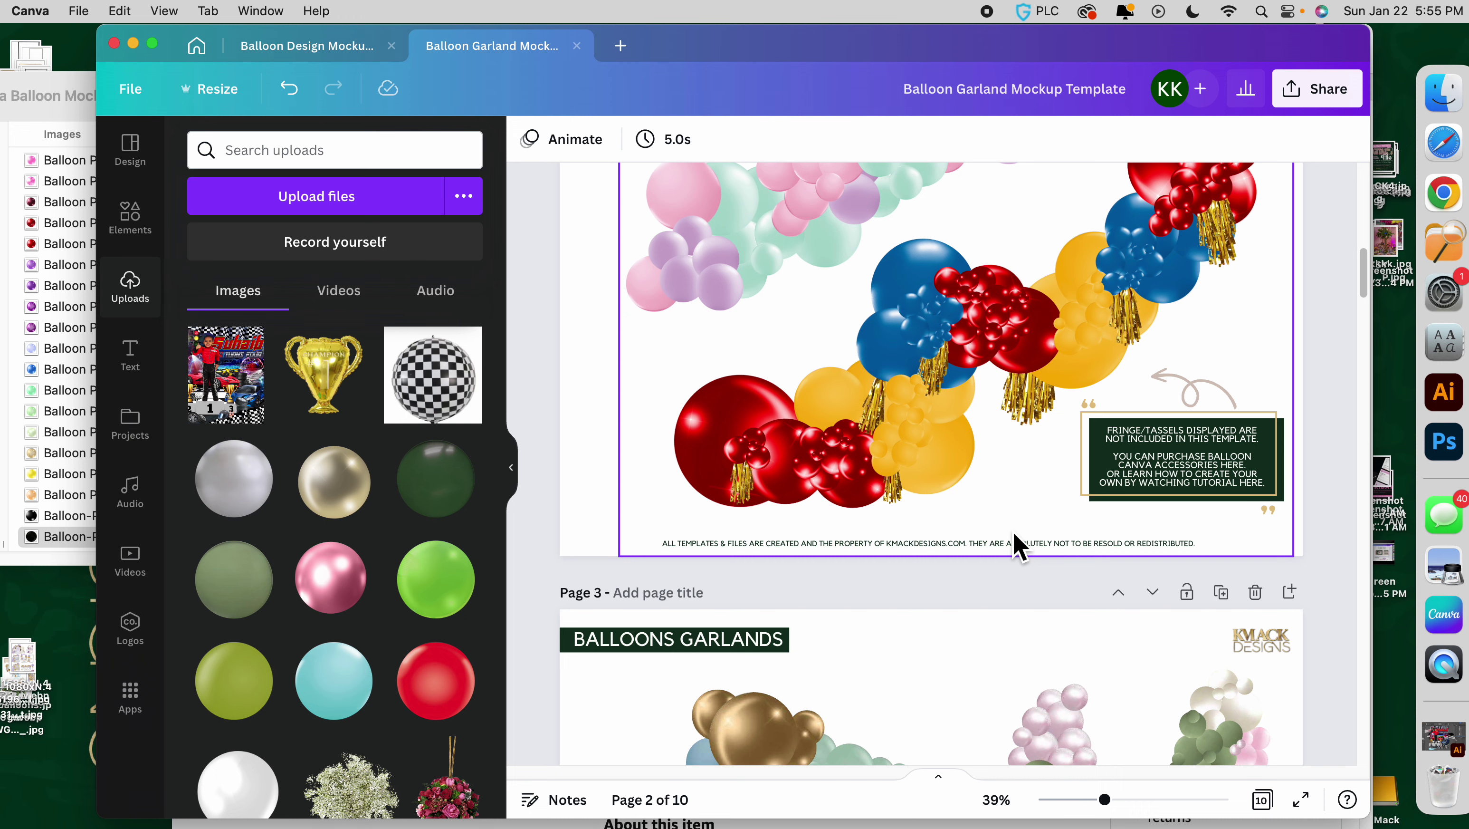
{"action": "scroll", "coordinate": [1016, 580], "scroll_direction": "down", "scroll_amount": 15}
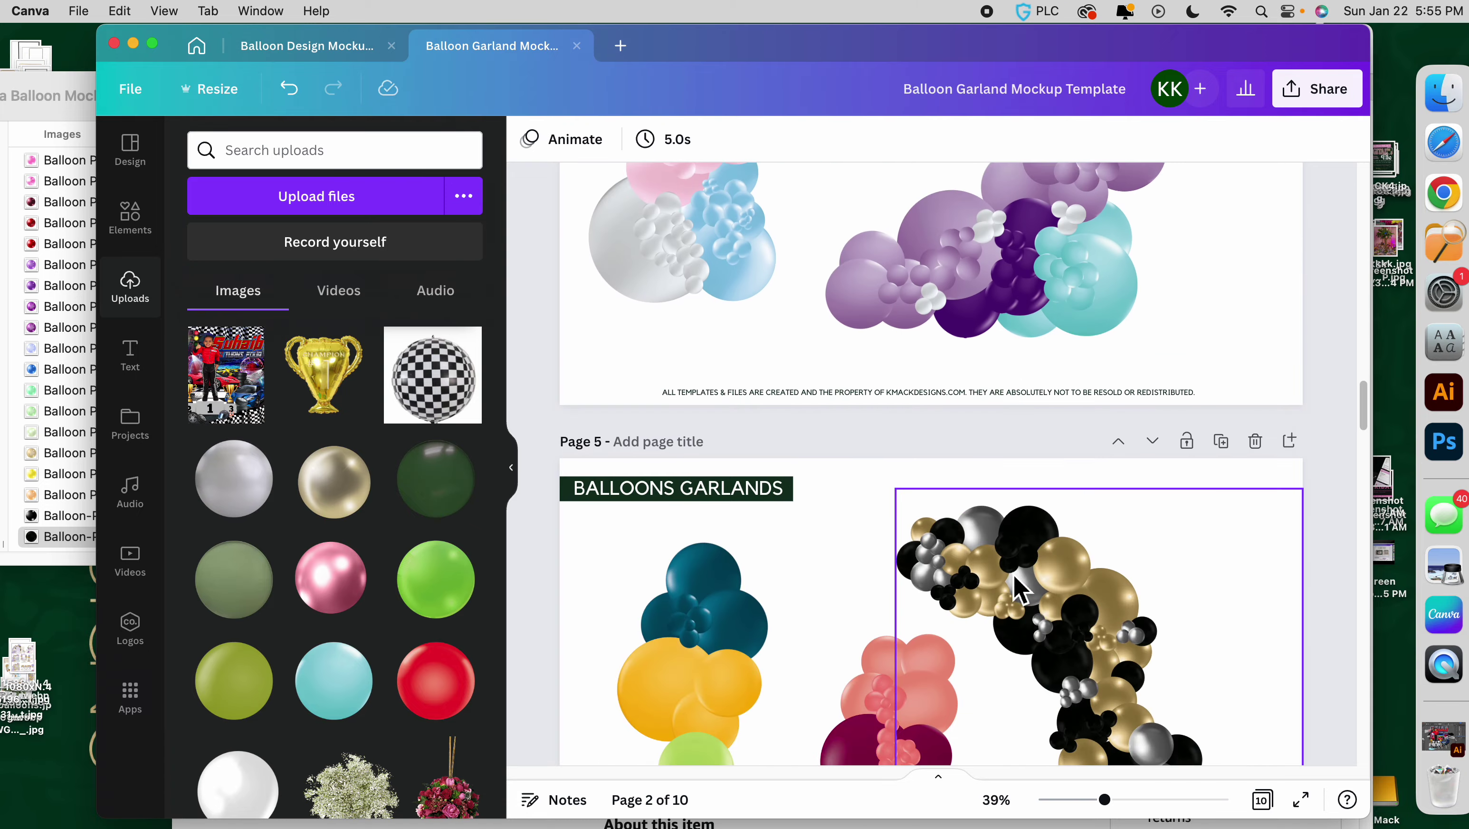
{"action": "scroll", "coordinate": [1015, 575], "scroll_direction": "down", "scroll_amount": 15}
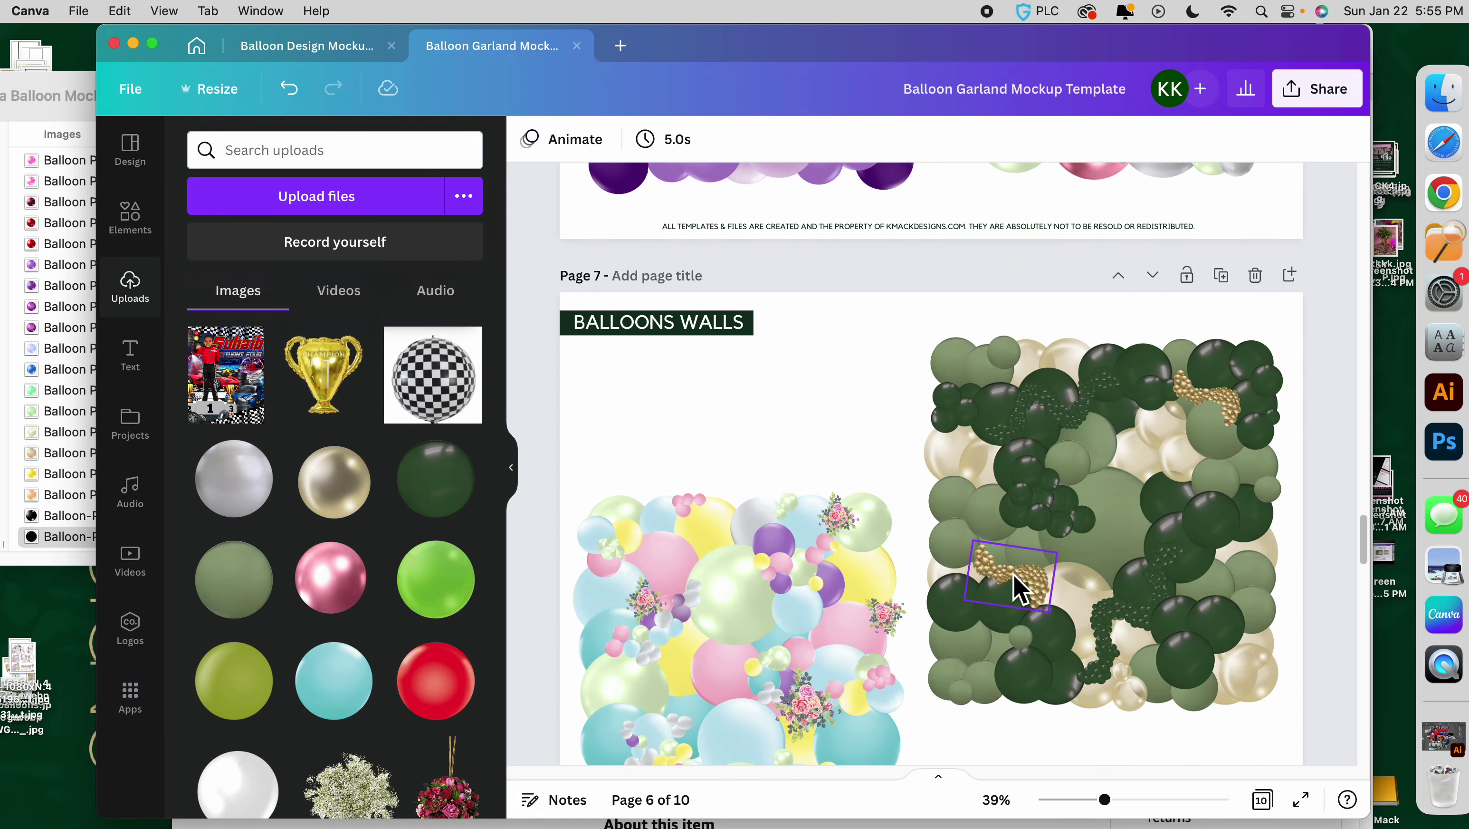
{"action": "scroll", "coordinate": [1015, 586], "scroll_direction": "down", "scroll_amount": 15}
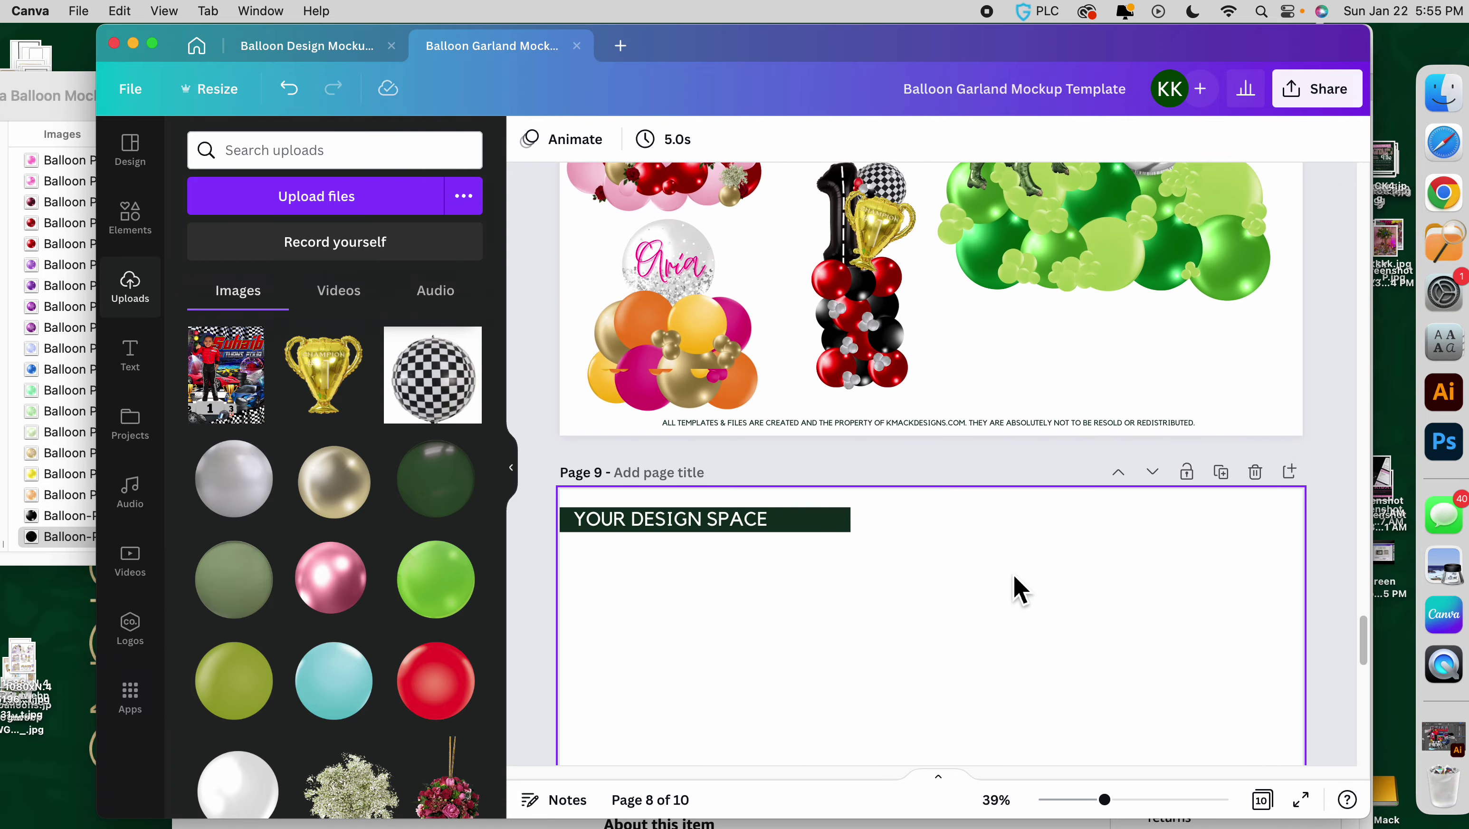
{"action": "scroll", "coordinate": [1013, 573], "scroll_direction": "down", "scroll_amount": 5}
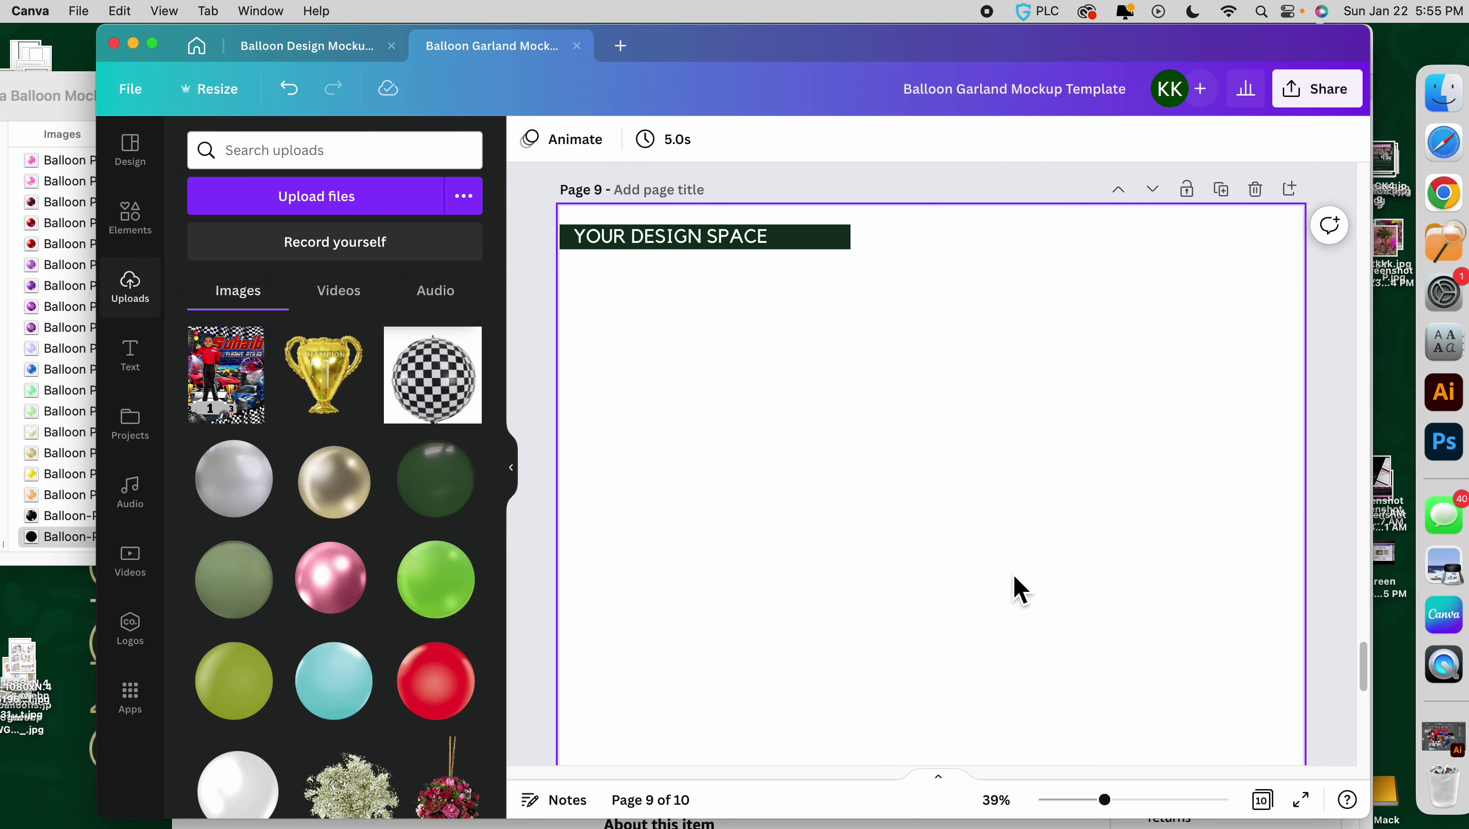
{"action": "scroll", "coordinate": [1013, 572], "scroll_direction": "down", "scroll_amount": 1}
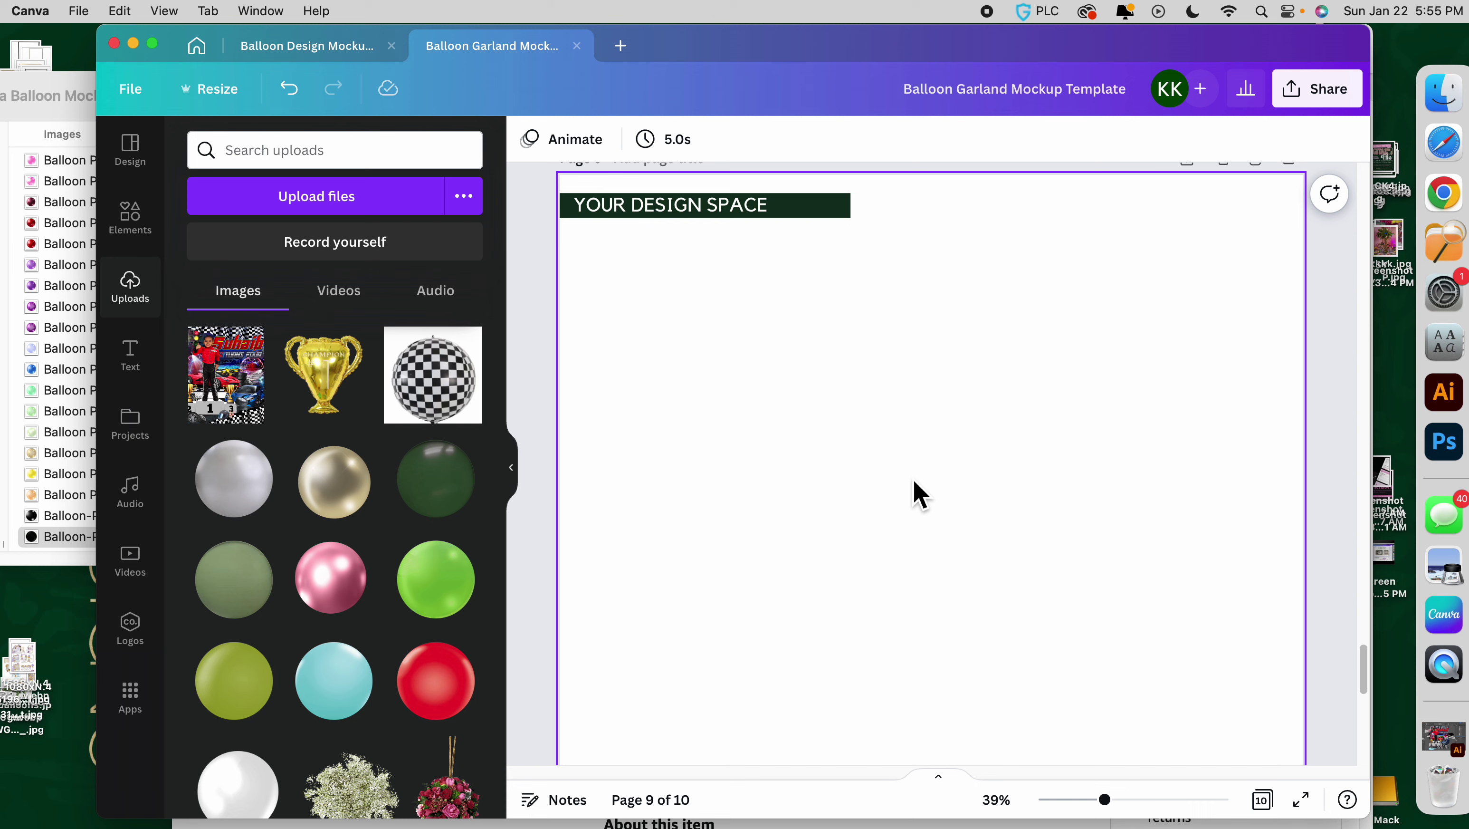
{"action": "scroll", "coordinate": [919, 493], "scroll_direction": "down", "scroll_amount": 10}
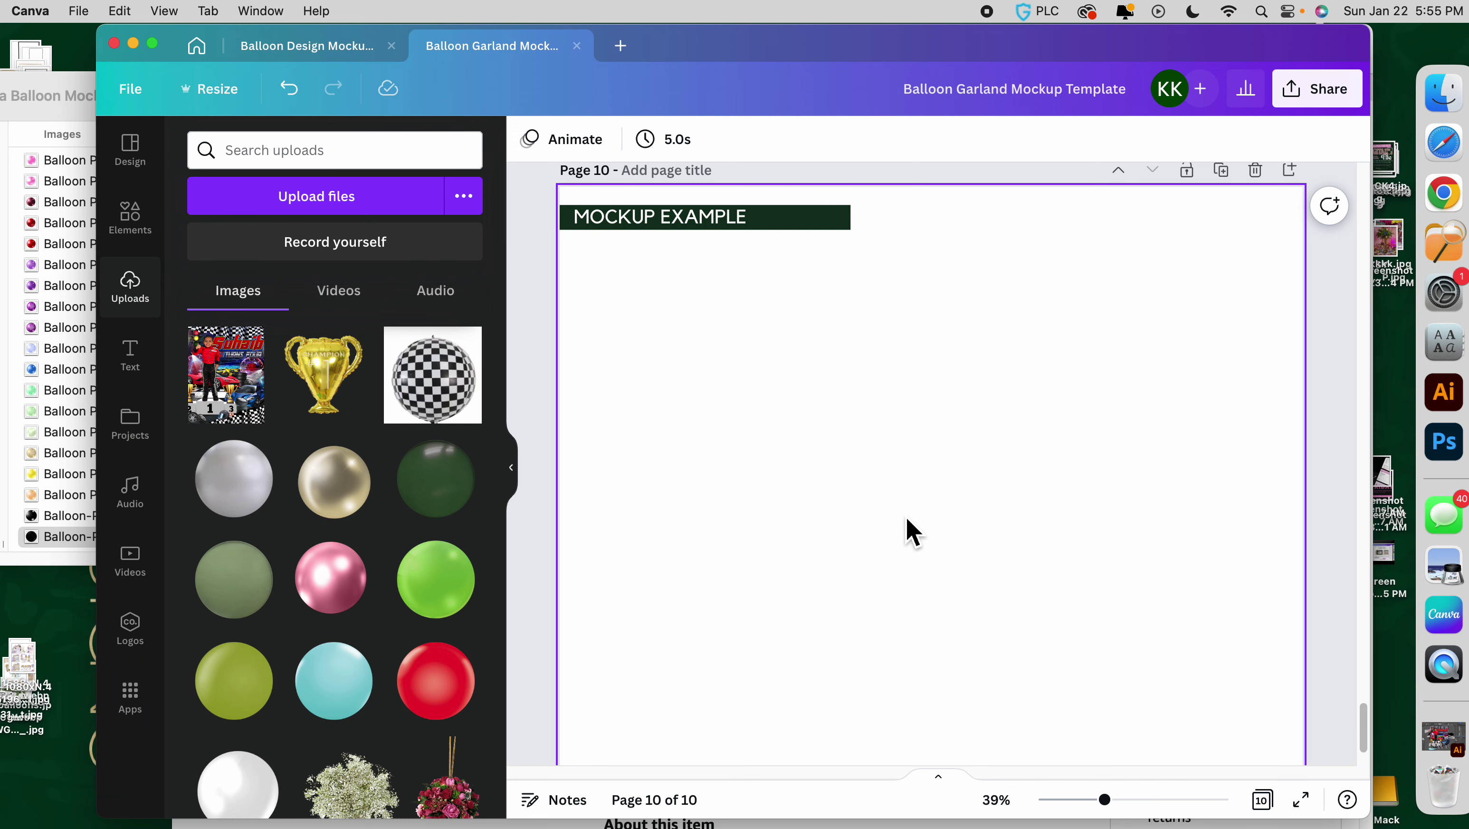
{"action": "scroll", "coordinate": [906, 518], "scroll_direction": "up", "scroll_amount": 10}
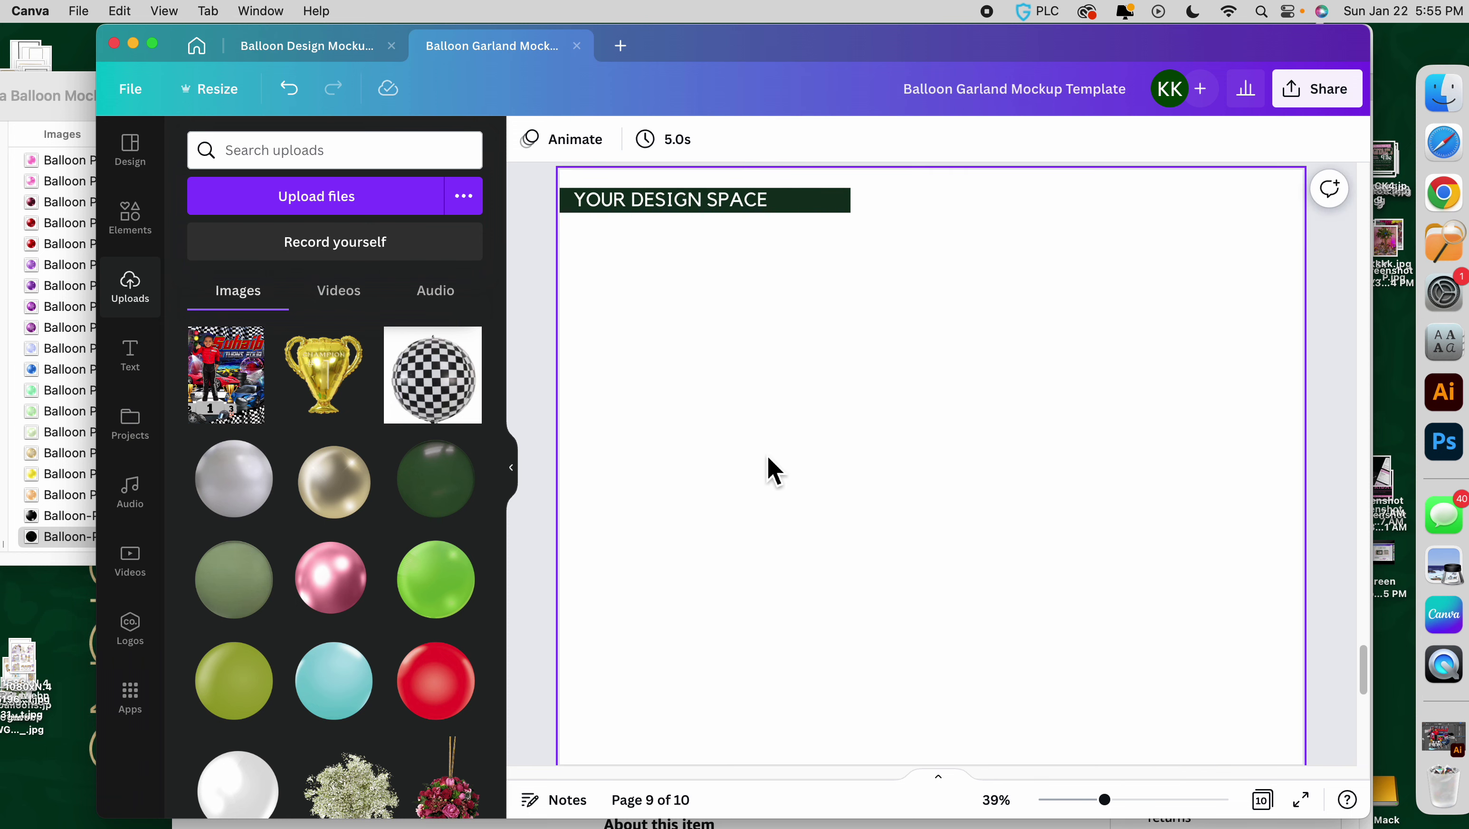
{"action": "scroll", "coordinate": [945, 449], "scroll_direction": "down", "scroll_amount": 1}
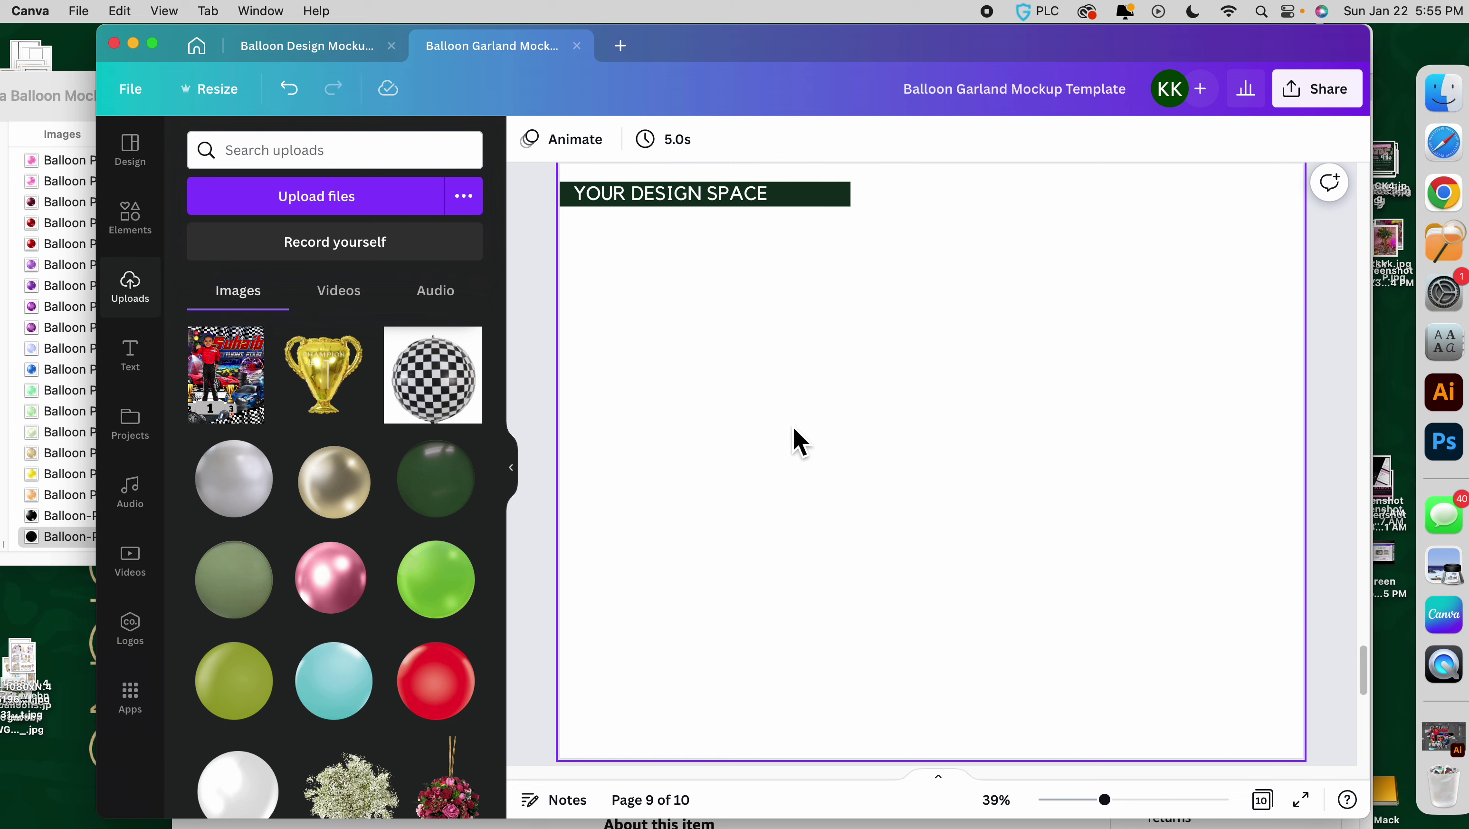
{"action": "scroll", "coordinate": [968, 467], "scroll_direction": "up", "scroll_amount": 1}
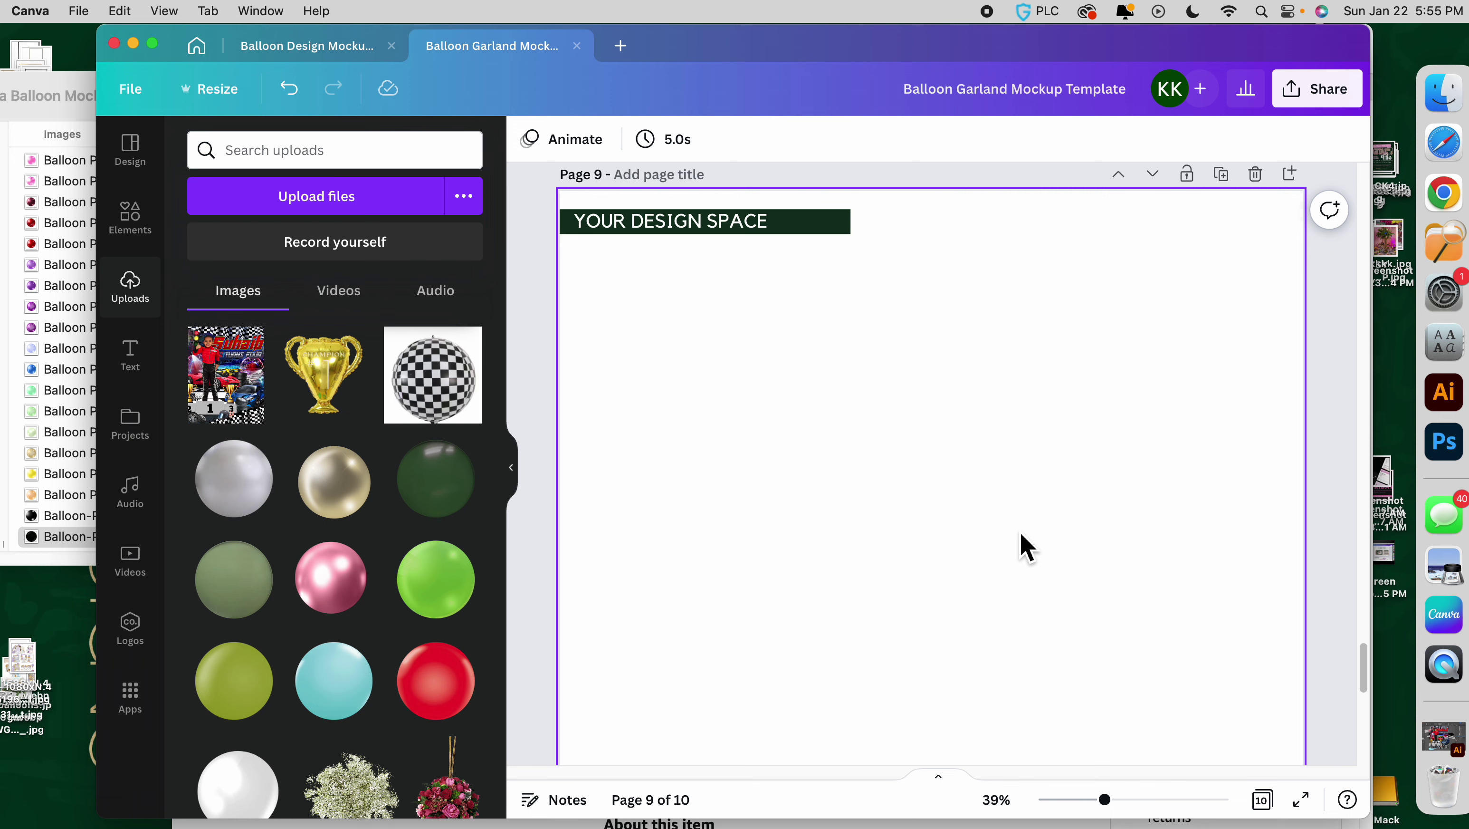
Select the blank Mockup Example page, search the Canva elements for "floor" and show all photo results.
{"action": "scroll", "coordinate": [1020, 534], "scroll_direction": "down", "scroll_amount": 10}
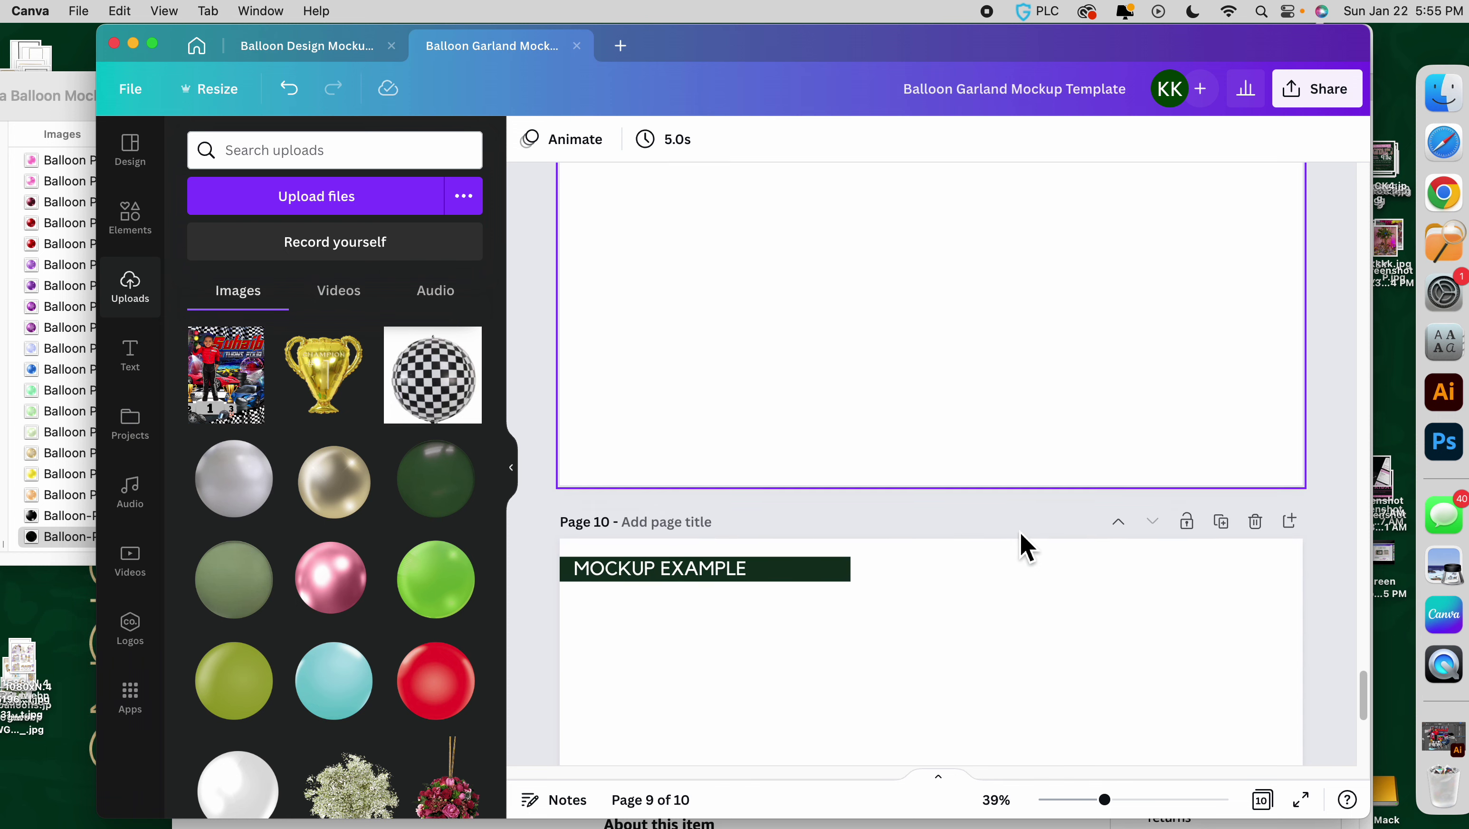
{"action": "left_click", "coordinate": [902, 541]}
{"action": "scroll", "coordinate": [929, 545], "scroll_direction": "down", "scroll_amount": 2}
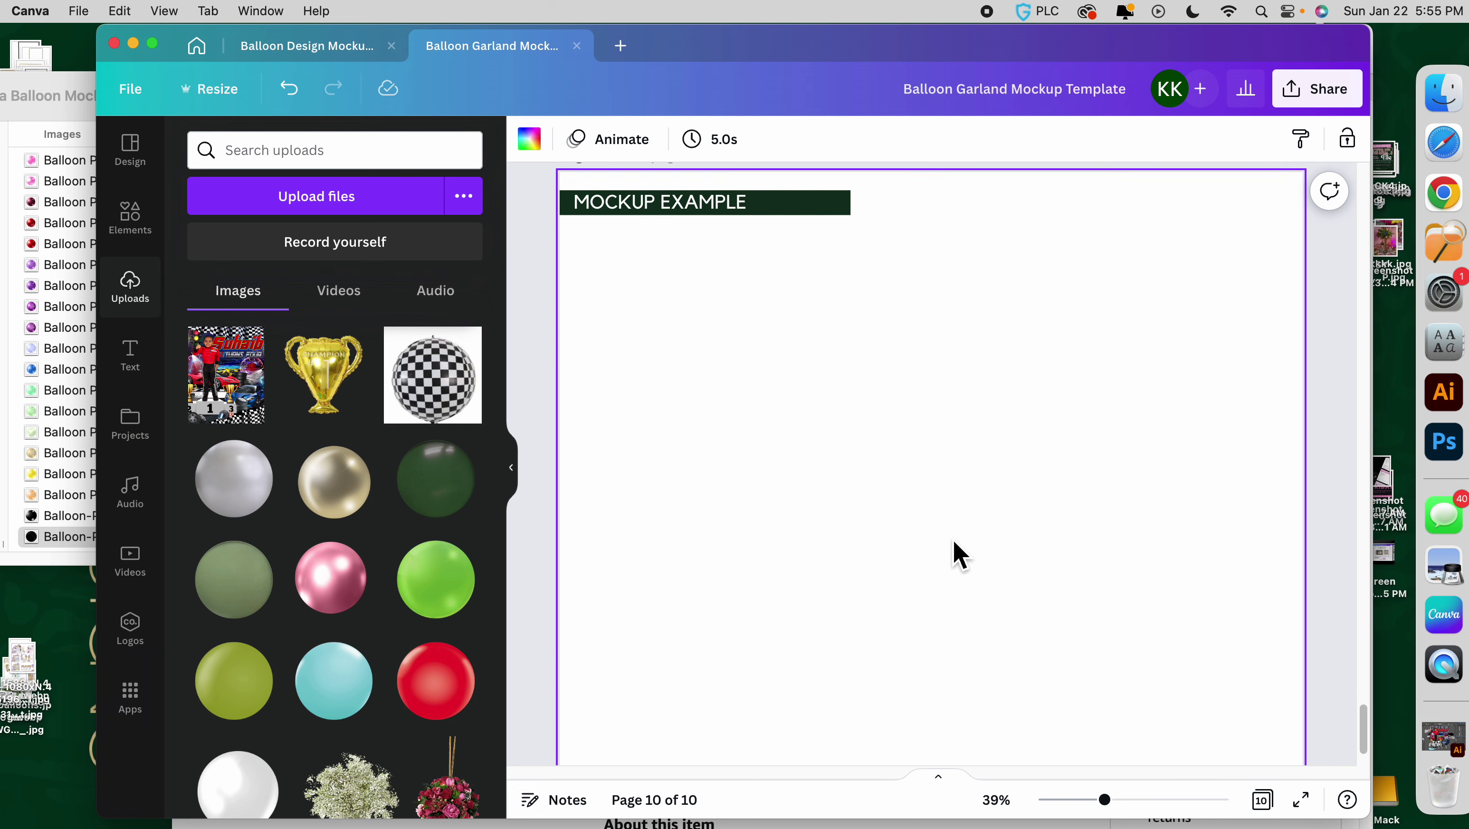
{"action": "scroll", "coordinate": [958, 554], "scroll_direction": "down", "scroll_amount": 1}
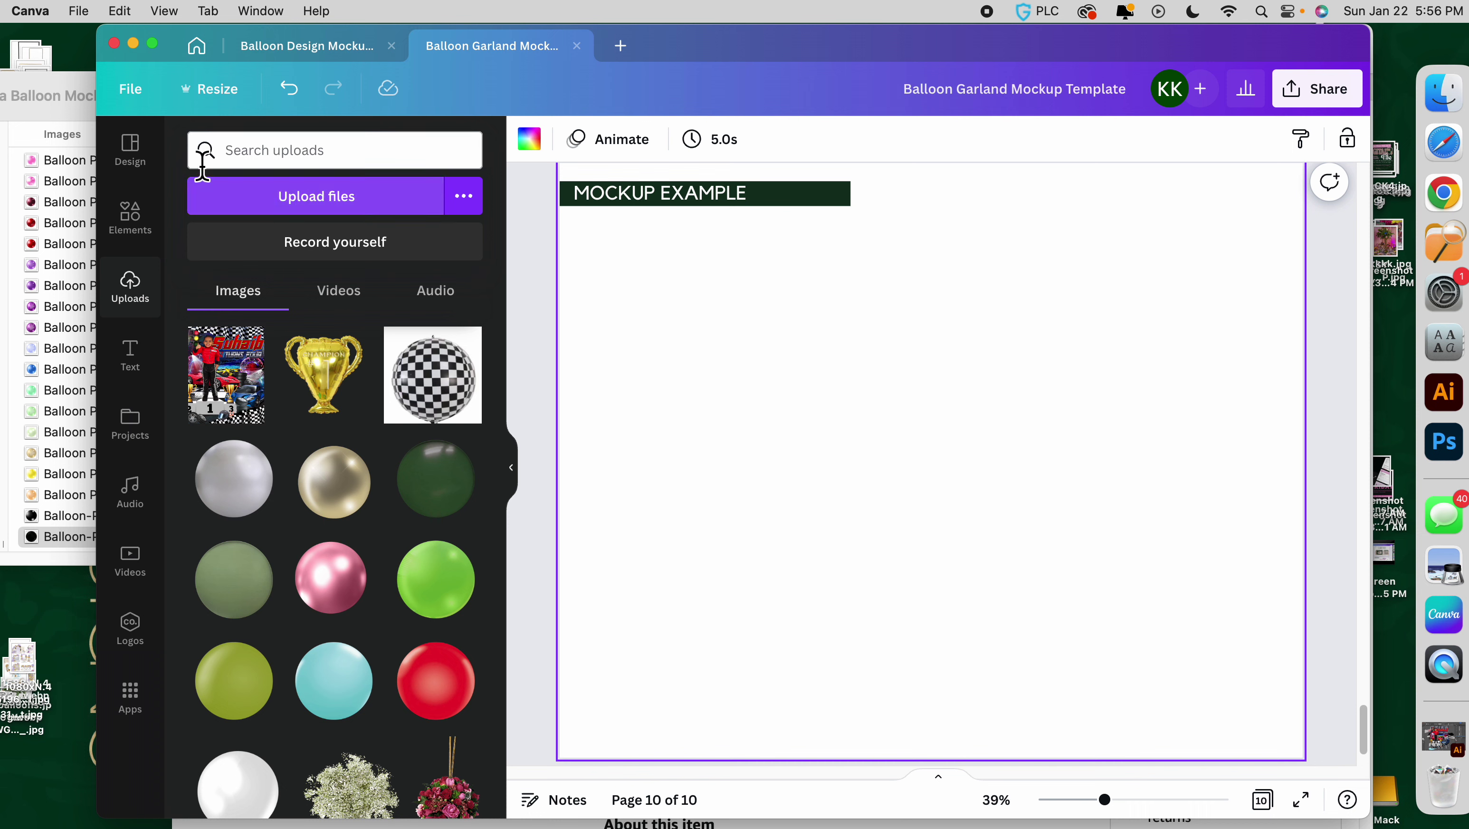
{"action": "left_click", "coordinate": [284, 162]}
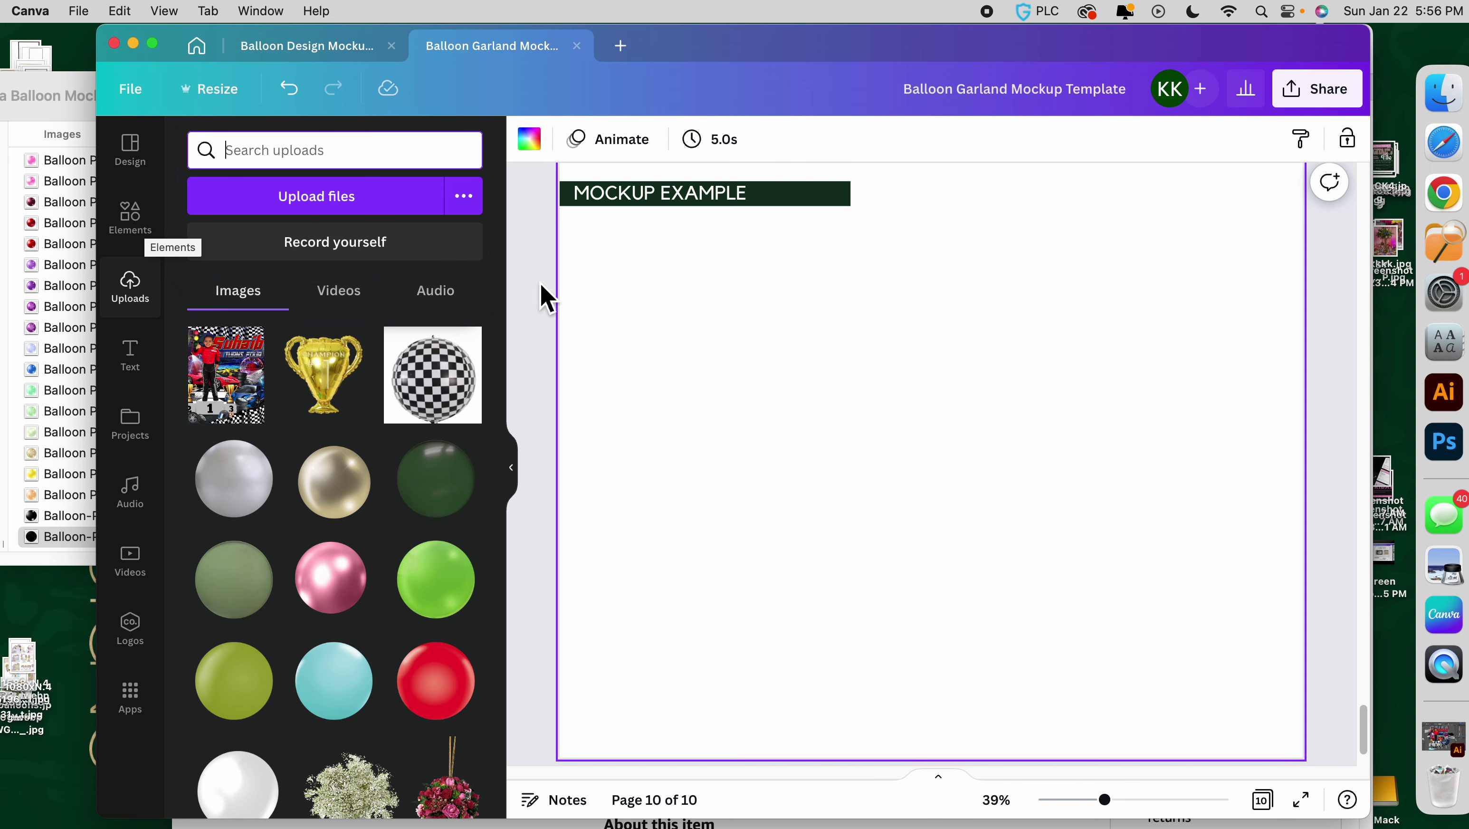
{"action": "left_click", "coordinate": [135, 218]}
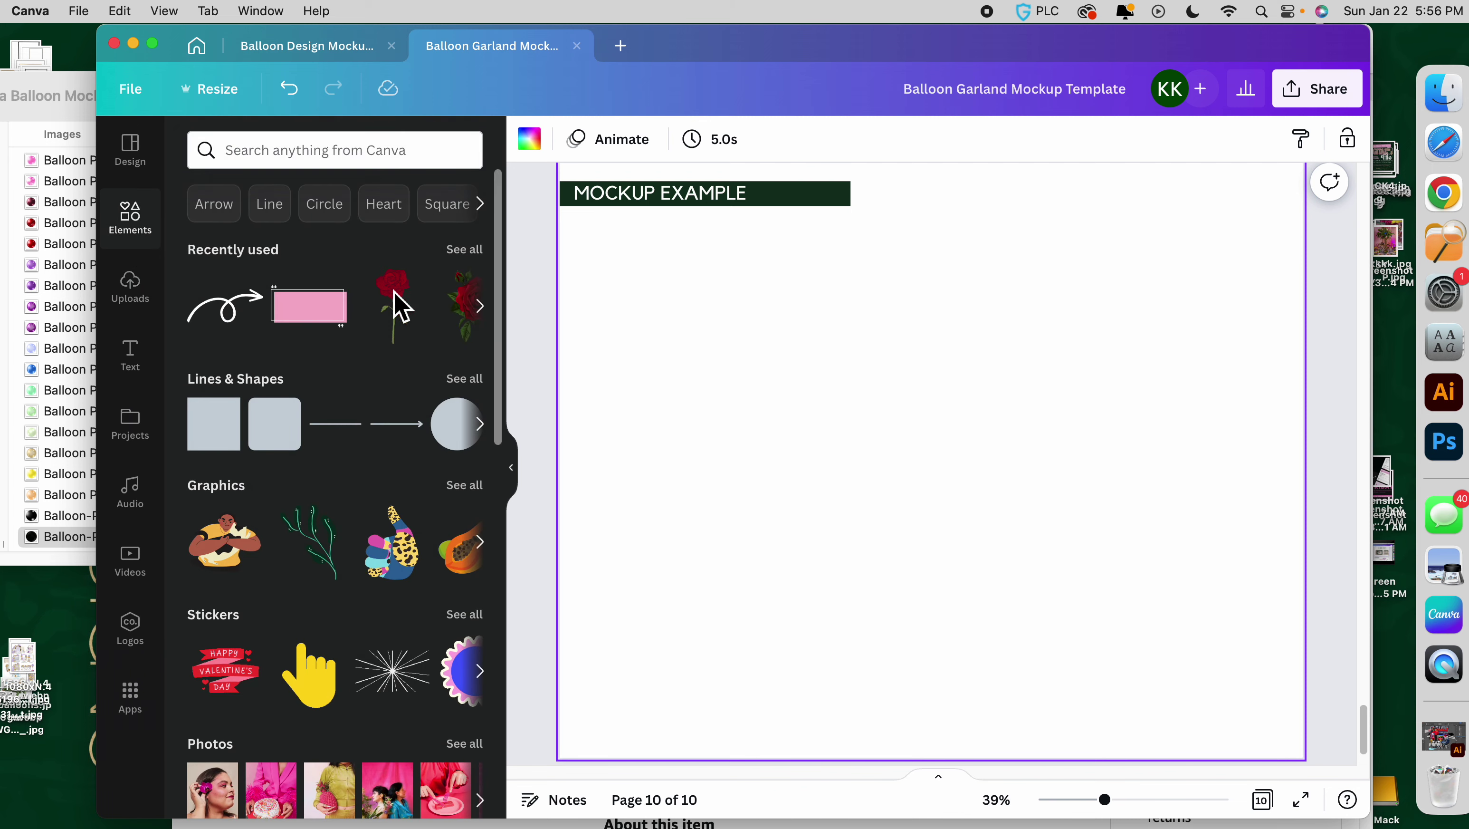
{"action": "left_click", "coordinate": [285, 162]}
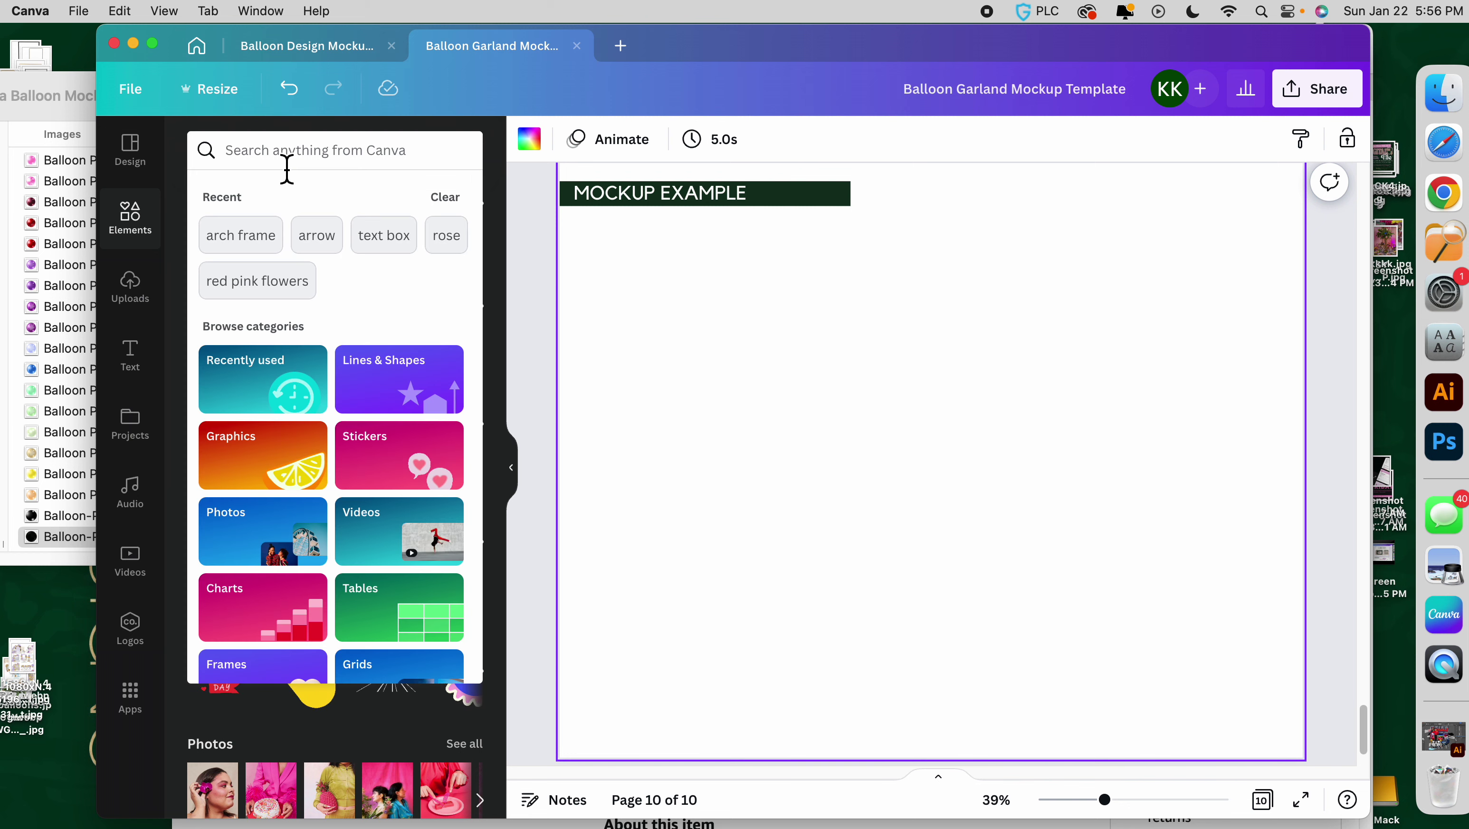
{"action": "type", "text": "floor"}
{"action": "key", "text": "Return"}
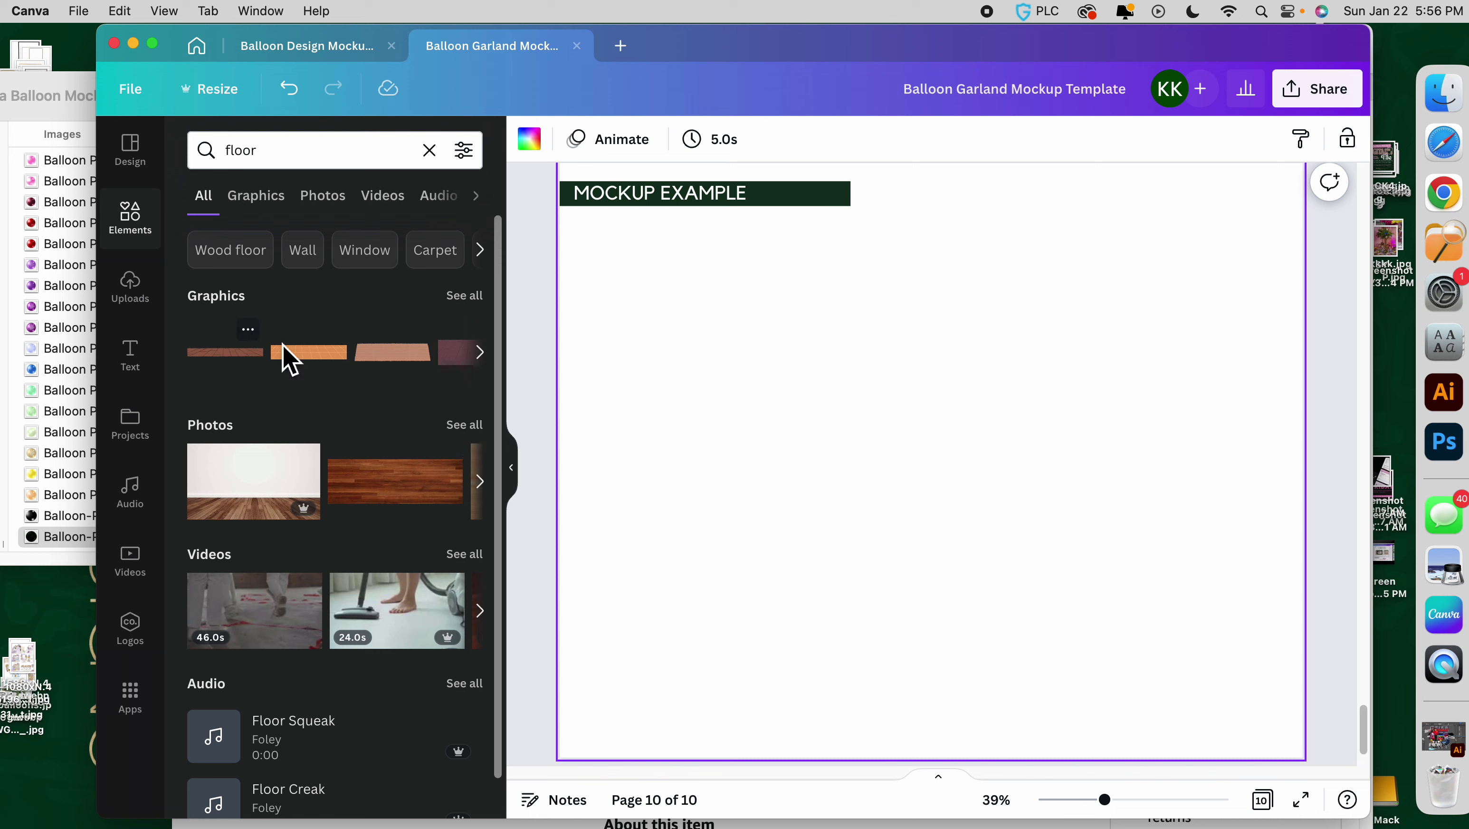
{"action": "left_click", "coordinate": [464, 425]}
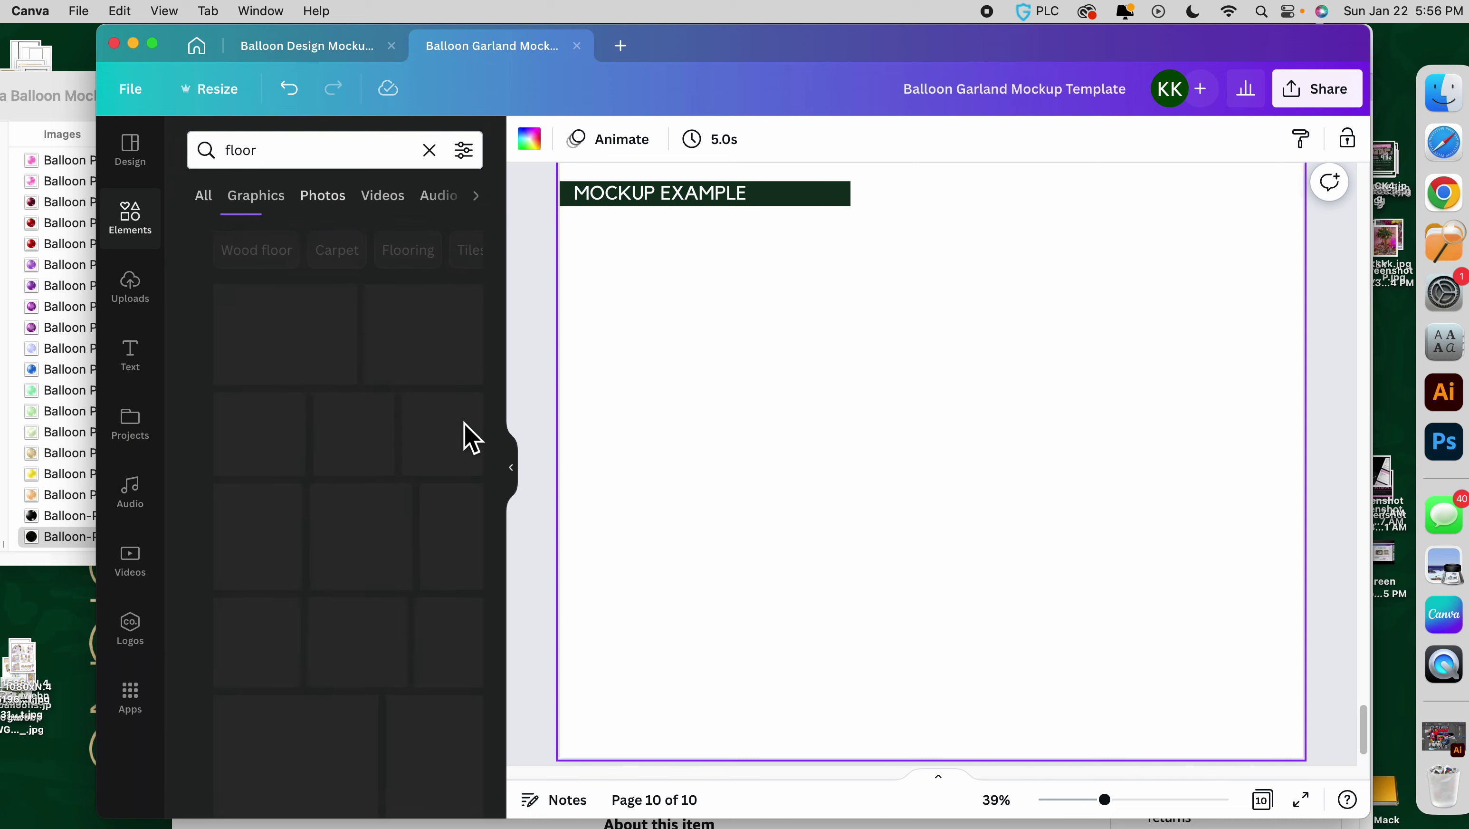
Add the photo of an orange wall with a wood plank floor to the page and crop away the wall.
{"action": "scroll", "coordinate": [403, 426], "scroll_direction": "down", "scroll_amount": 6}
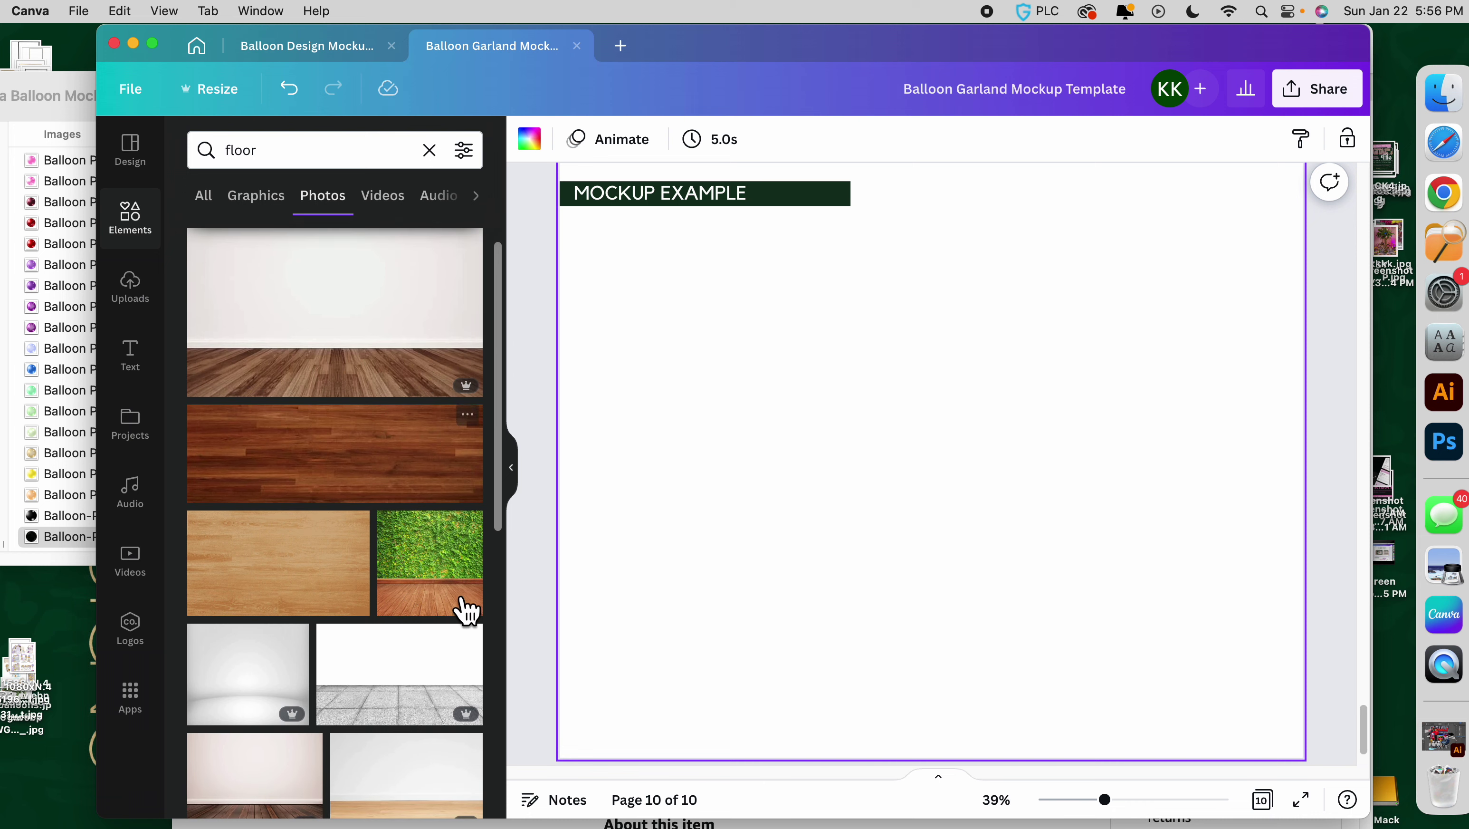
{"action": "scroll", "coordinate": [449, 603], "scroll_direction": "down", "scroll_amount": 1}
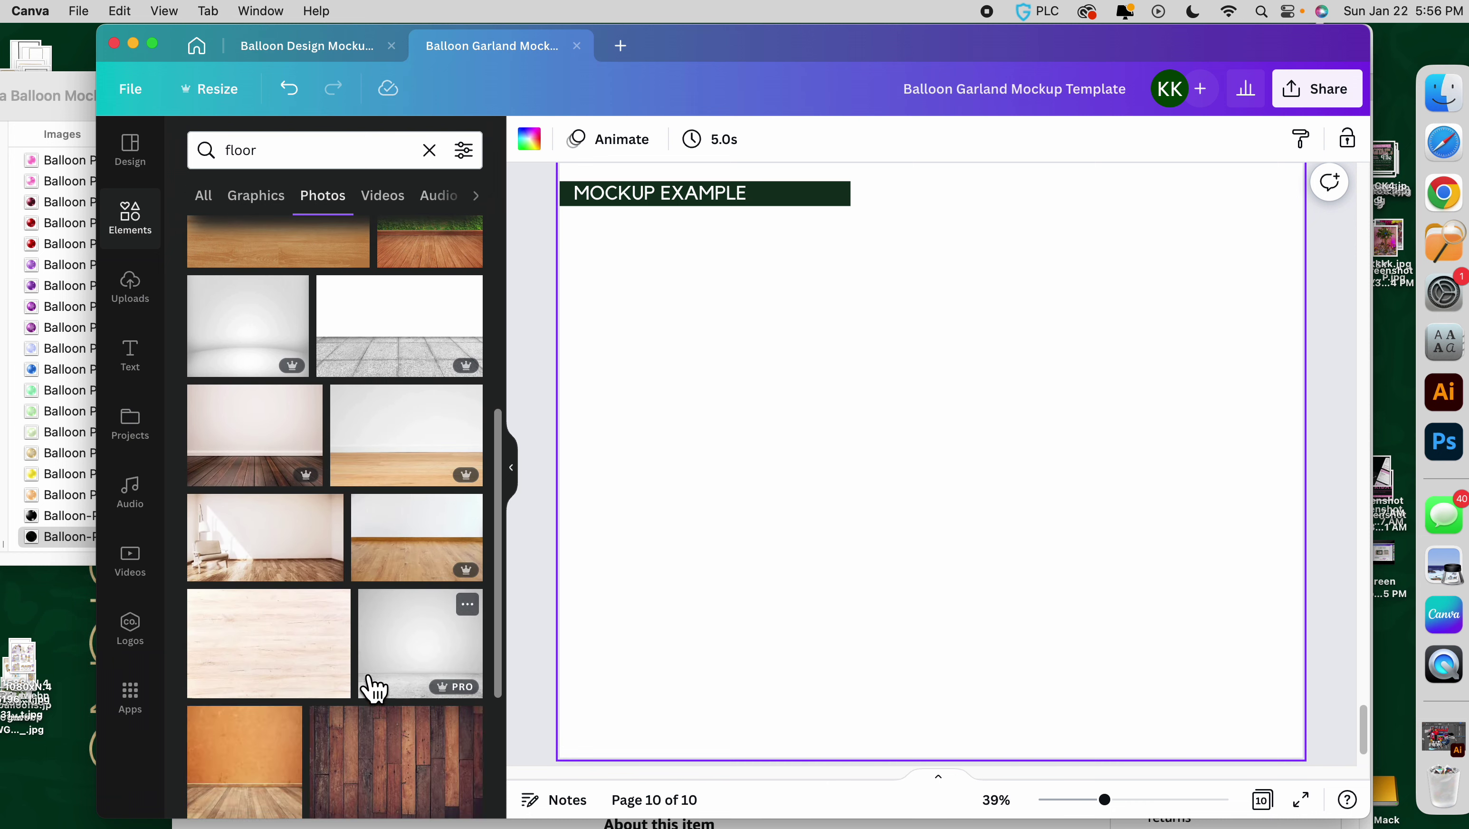
{"action": "scroll", "coordinate": [348, 679], "scroll_direction": "down", "scroll_amount": 3}
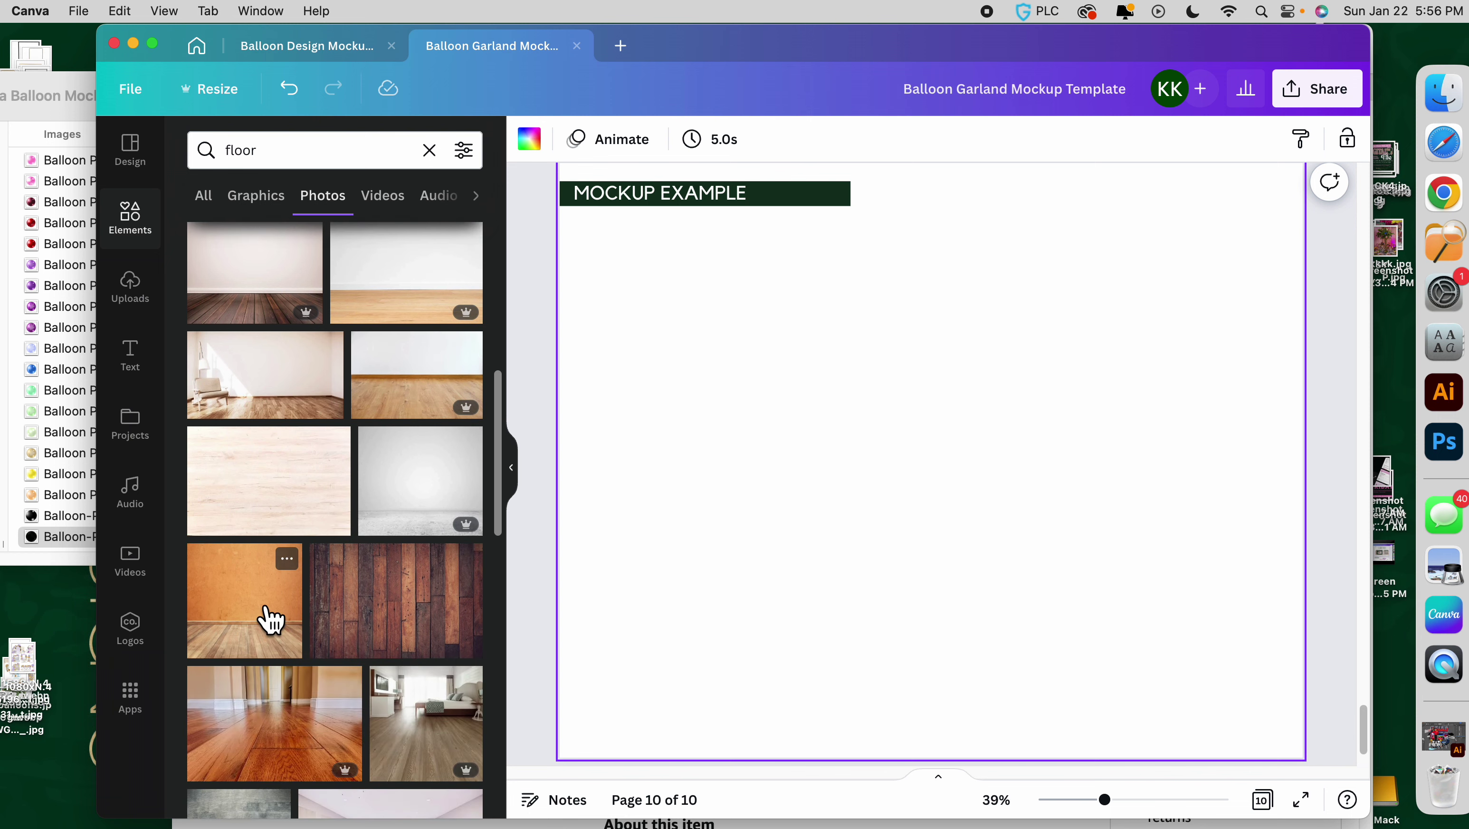
{"action": "scroll", "coordinate": [267, 616], "scroll_direction": "down", "scroll_amount": 2}
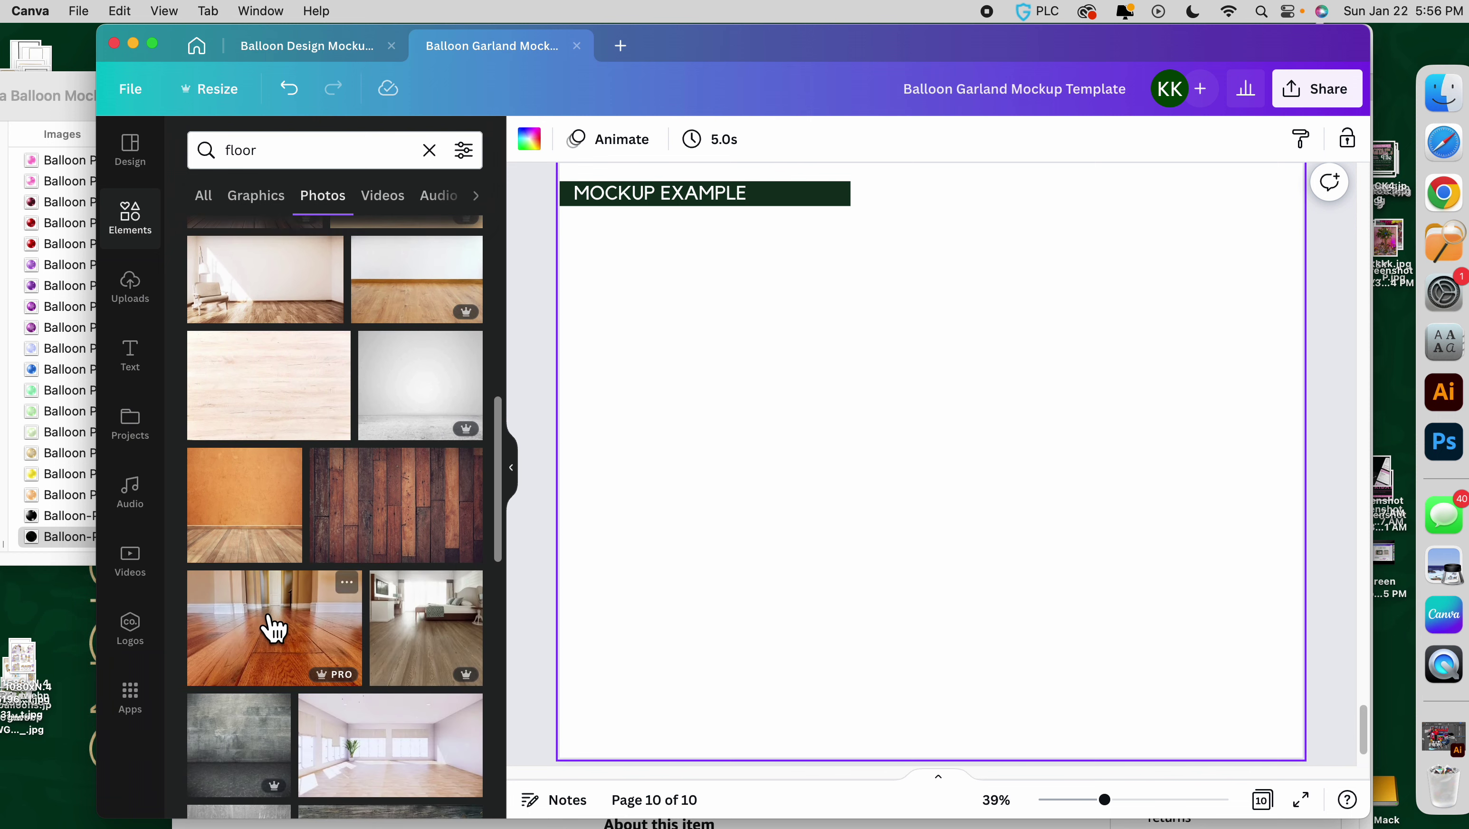
{"action": "left_click", "coordinate": [260, 553]}
{"action": "left_click_drag", "start_coordinate": [932, 228], "coordinate": [944, 558]}
{"action": "left_click", "coordinate": [612, 465]}
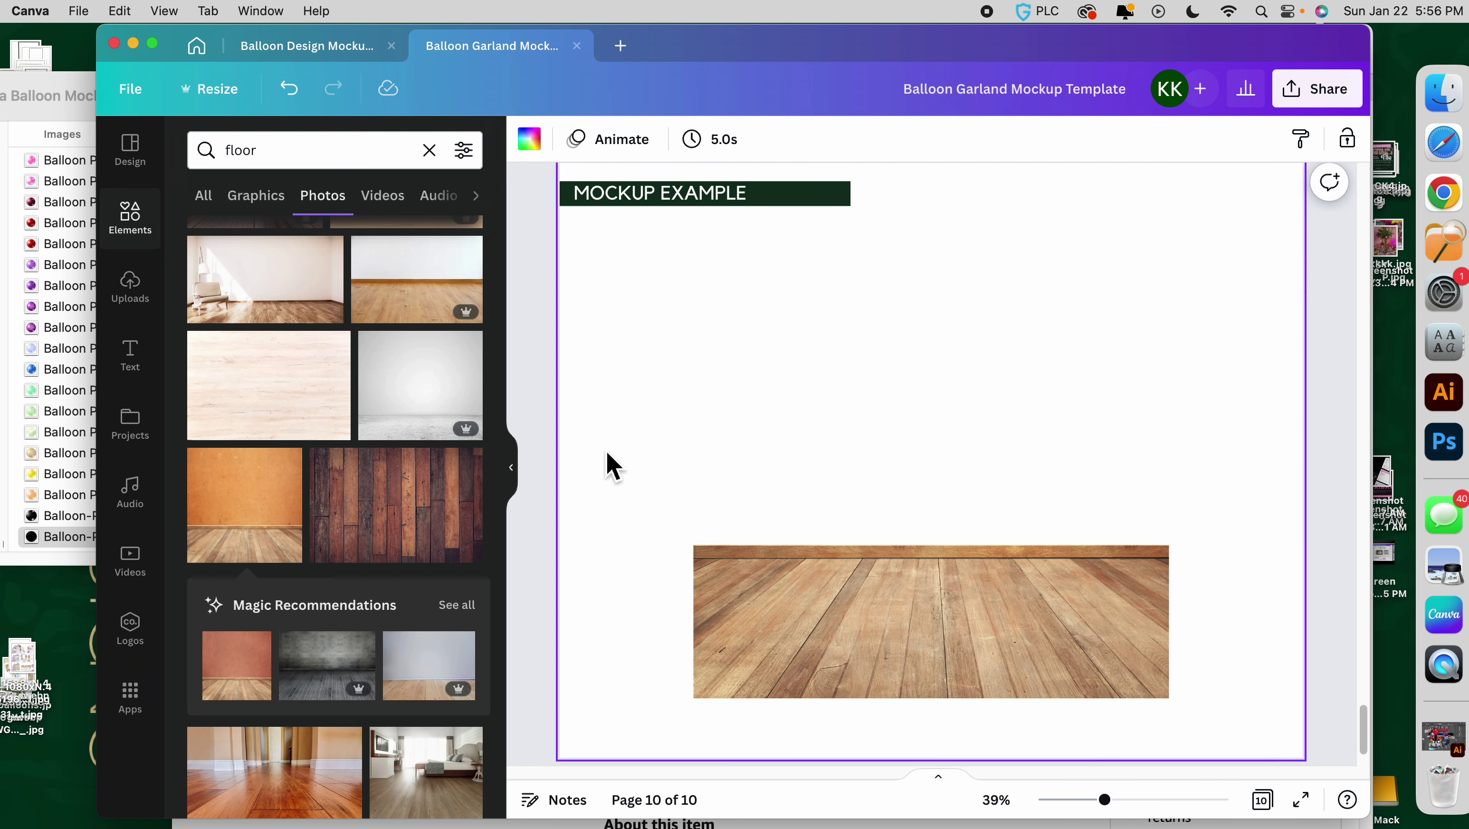
Enlarge the plank floor image to the full page width and fit it against the page's bottom edge.
{"action": "left_click_drag", "start_coordinate": [971, 645], "coordinate": [839, 656]}
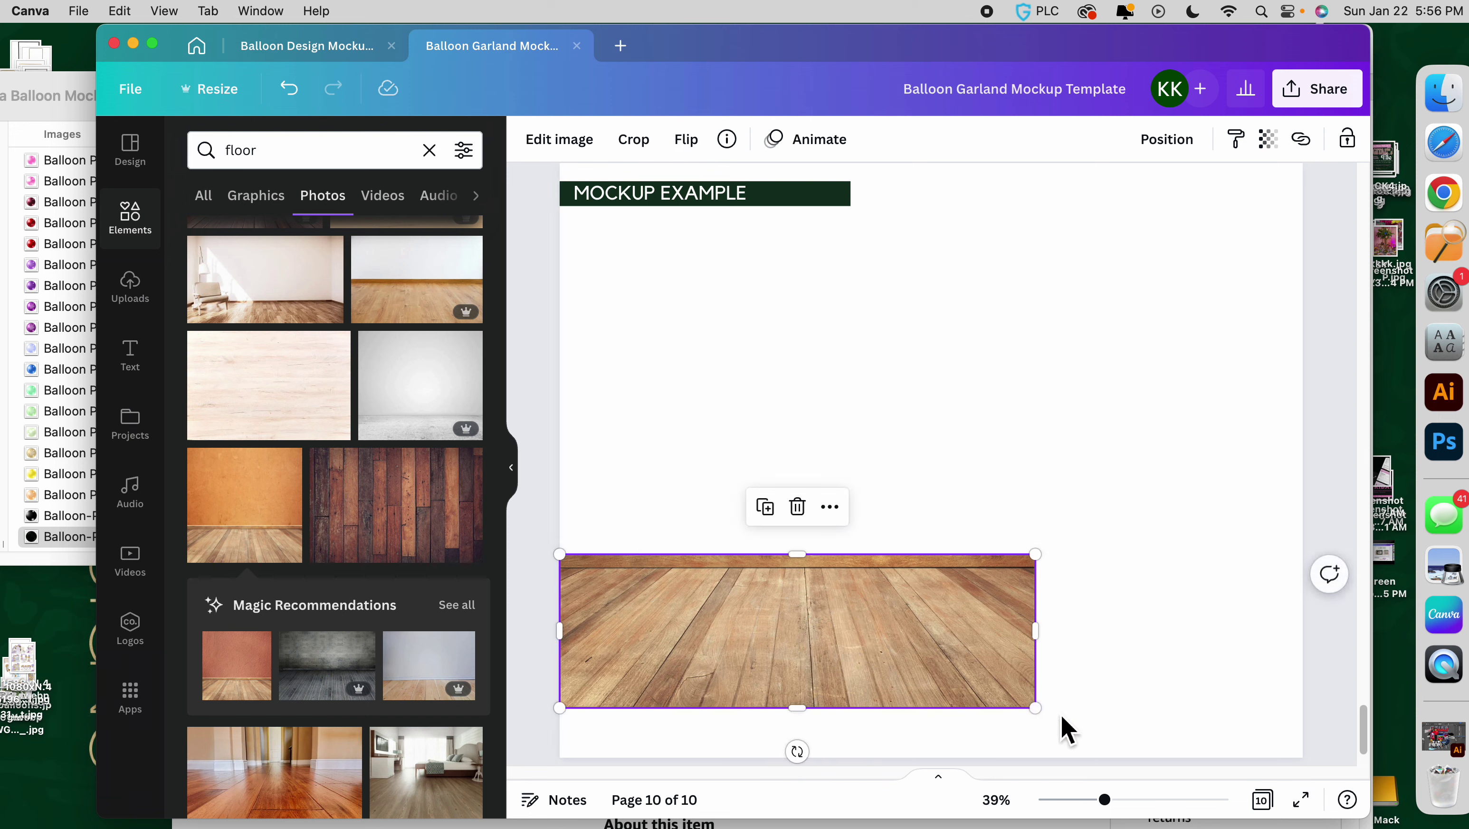
{"action": "left_click_drag", "start_coordinate": [1049, 718], "coordinate": [1327, 768]}
{"action": "left_click_drag", "start_coordinate": [984, 617], "coordinate": [989, 582]}
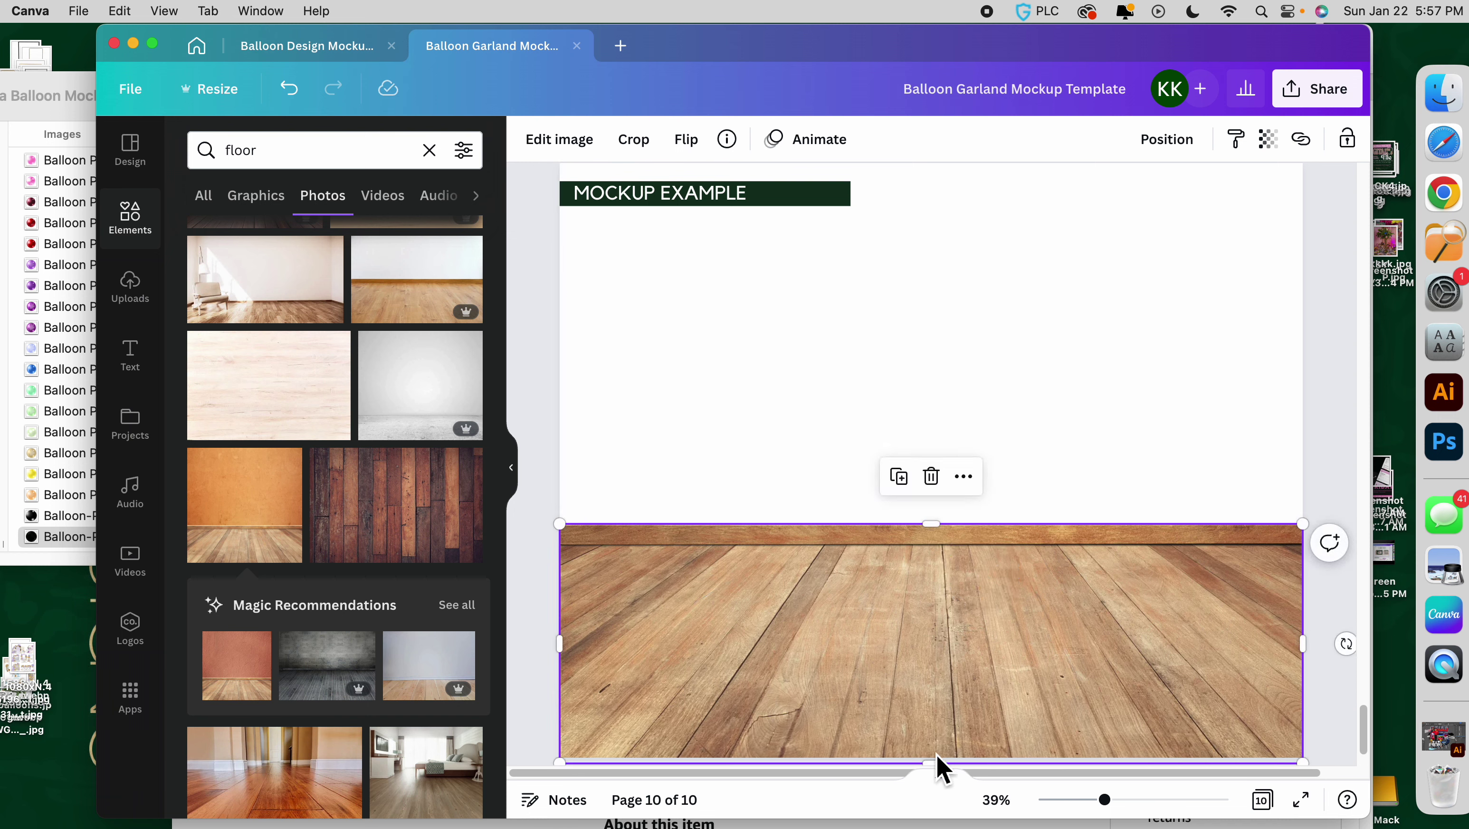
{"action": "left_click_drag", "start_coordinate": [938, 765], "coordinate": [942, 748]}
{"action": "left_click_drag", "start_coordinate": [944, 703], "coordinate": [945, 718]}
Replace the plank floor image with the photo of a white wall and brown wood floor, placed in the page's bottom-left corner.
{"action": "scroll", "coordinate": [387, 351], "scroll_direction": "up", "scroll_amount": 6}
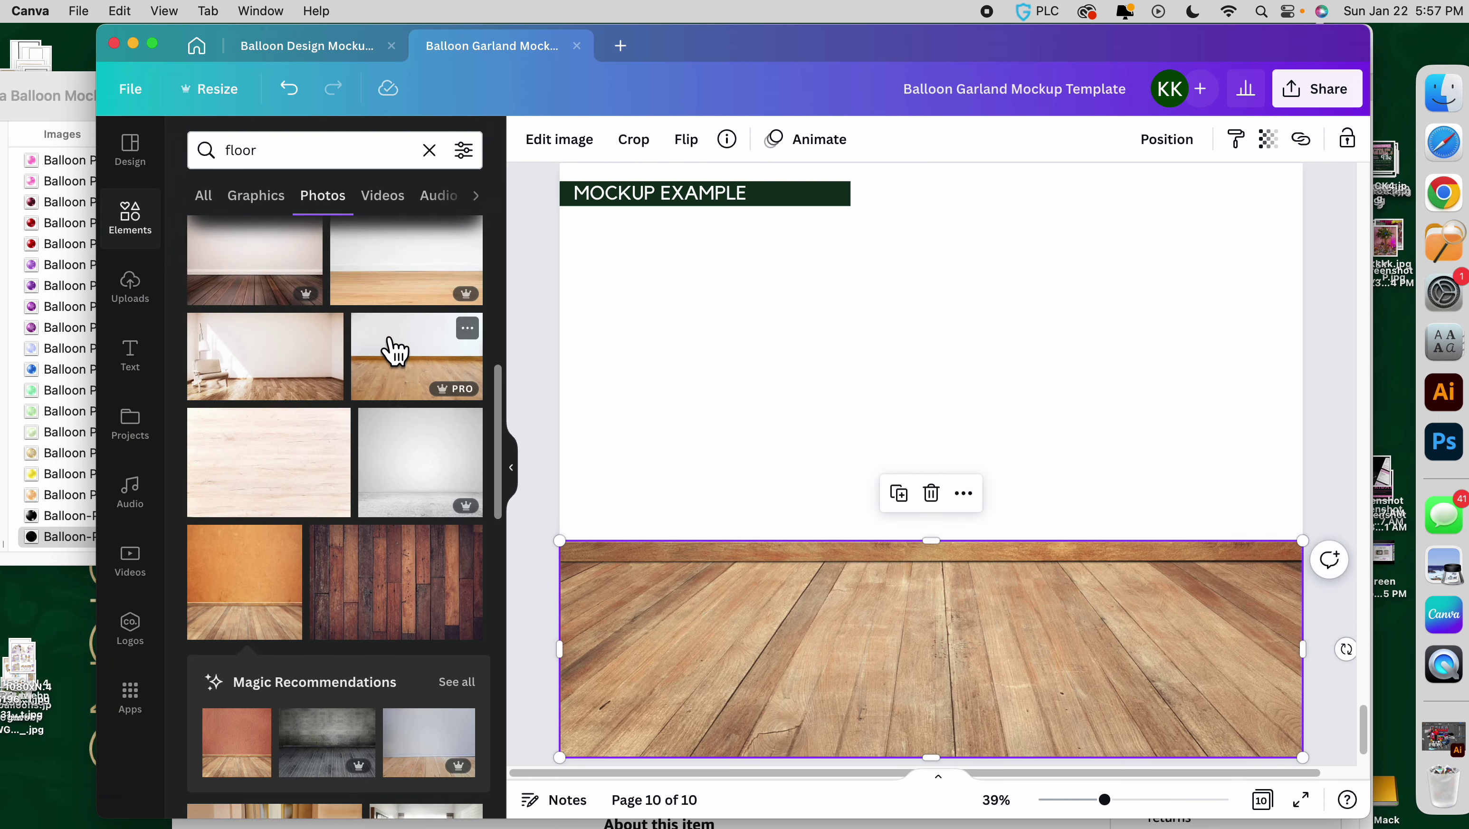
{"action": "scroll", "coordinate": [288, 370], "scroll_direction": "up", "scroll_amount": 5}
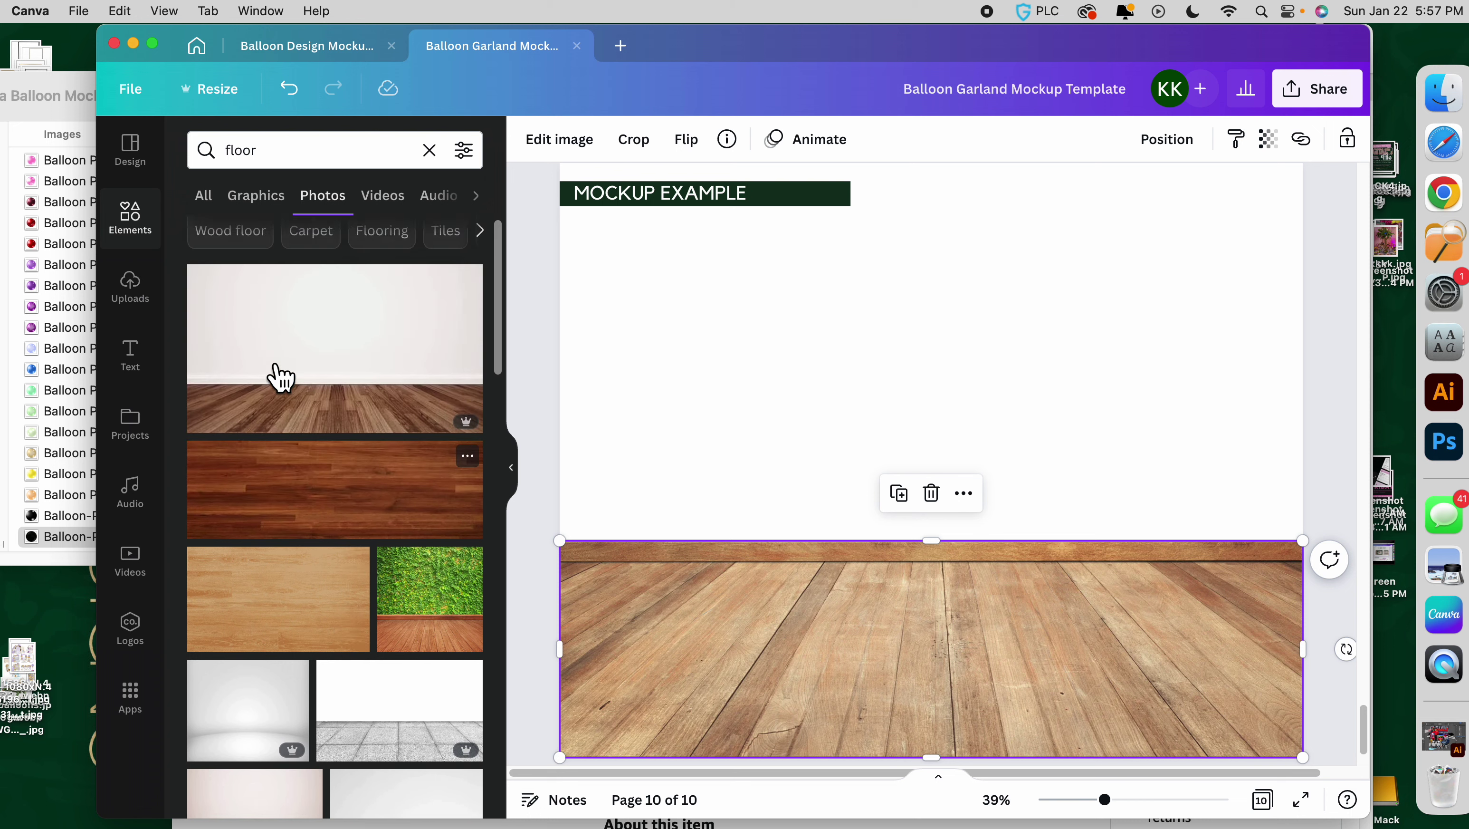
{"action": "left_click", "coordinate": [325, 401]}
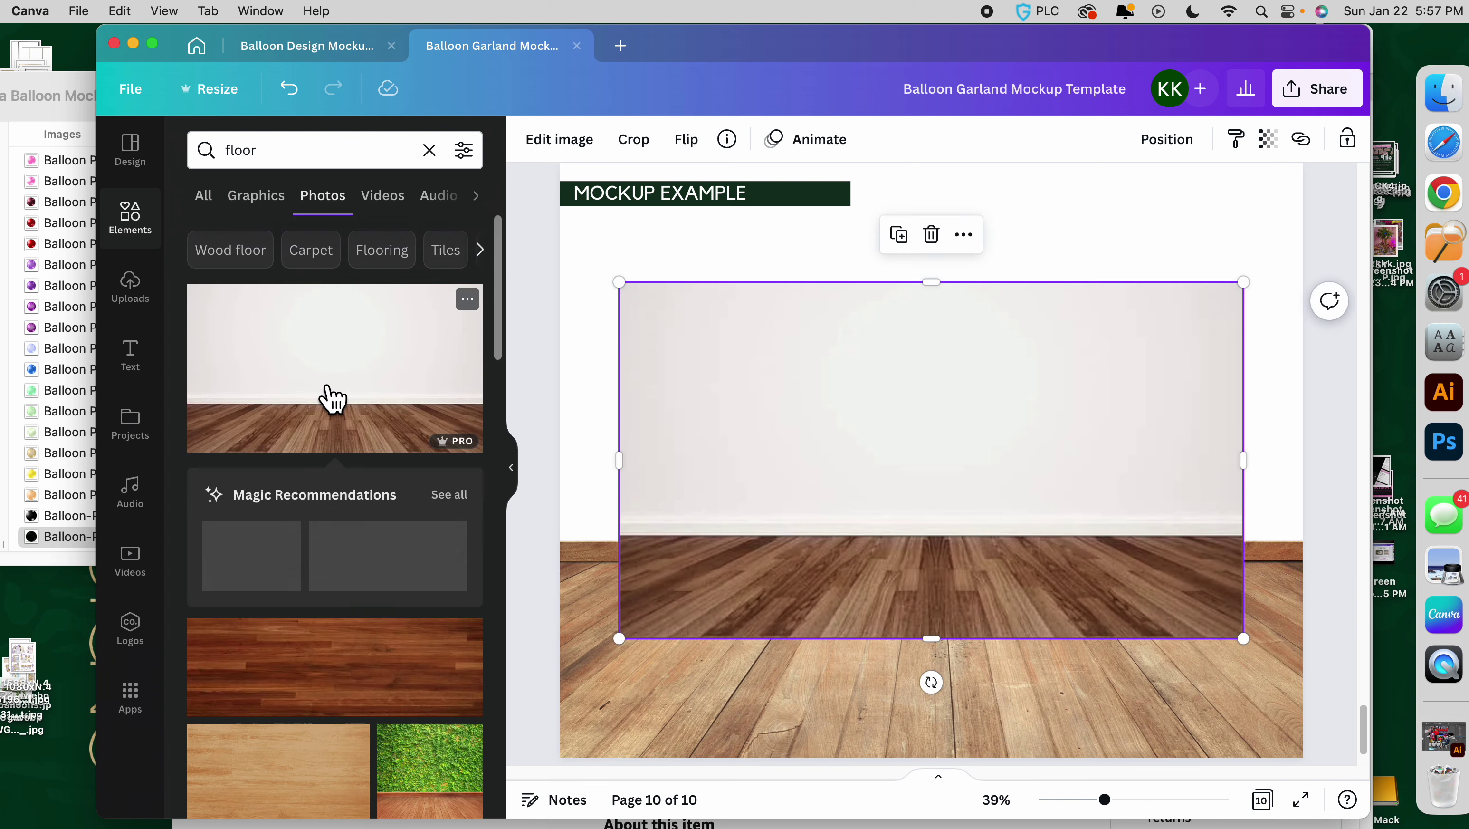
{"action": "left_click_drag", "start_coordinate": [956, 413], "coordinate": [933, 468]}
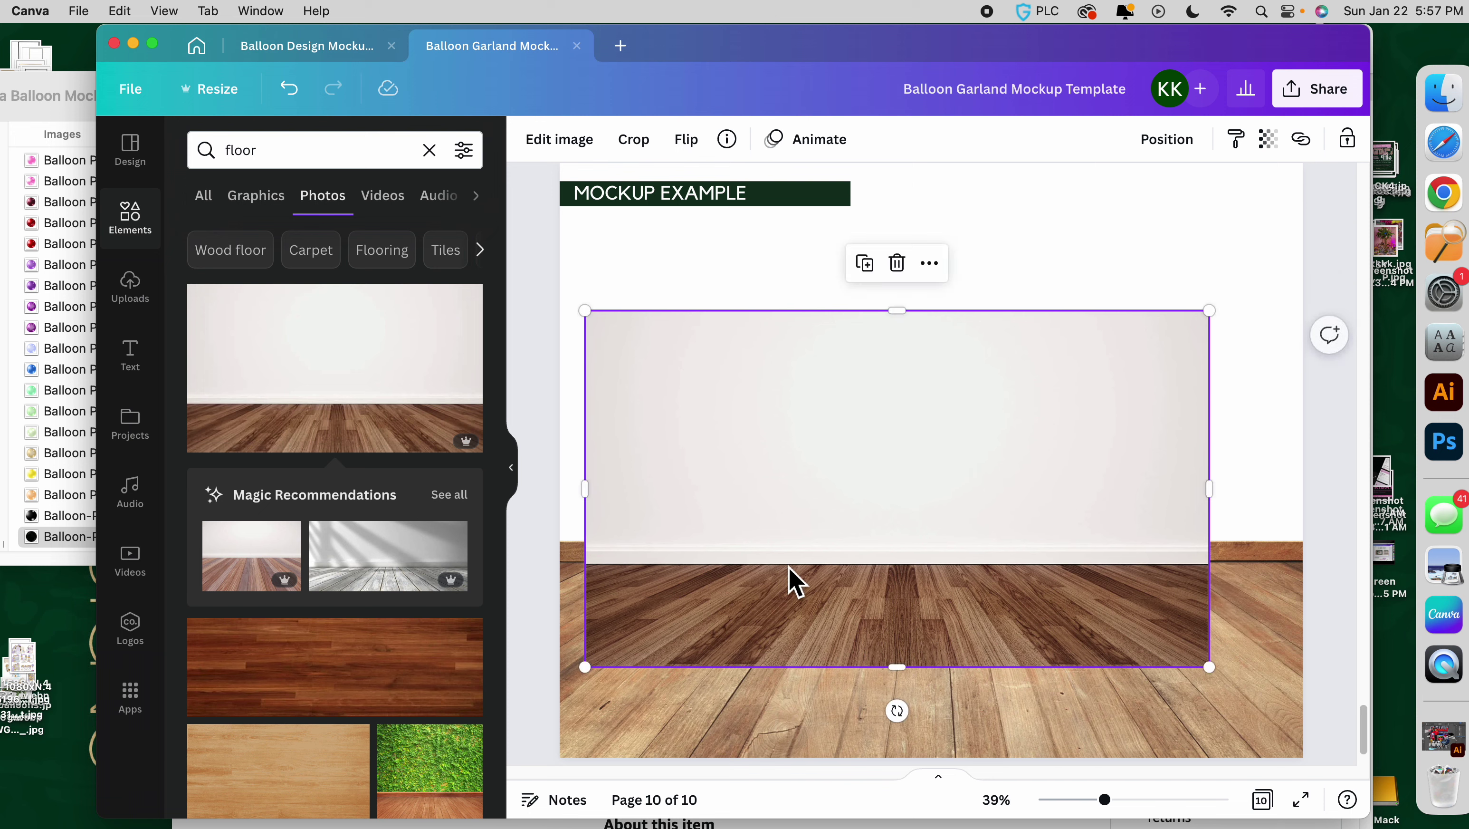
{"action": "left_click", "coordinate": [724, 698]}
{"action": "key", "text": "Delete"}
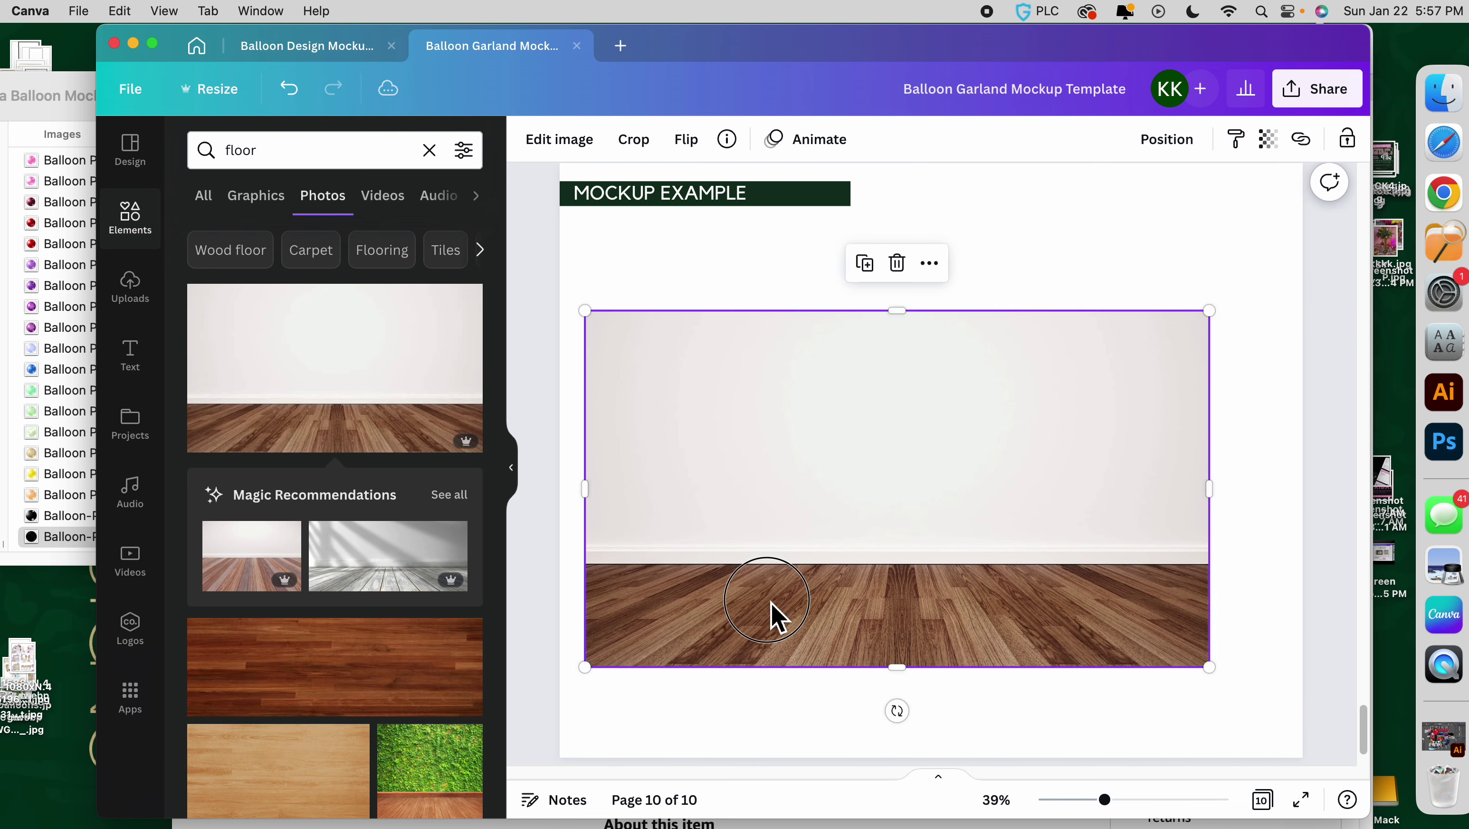
{"action": "left_click_drag", "start_coordinate": [774, 613], "coordinate": [748, 687]}
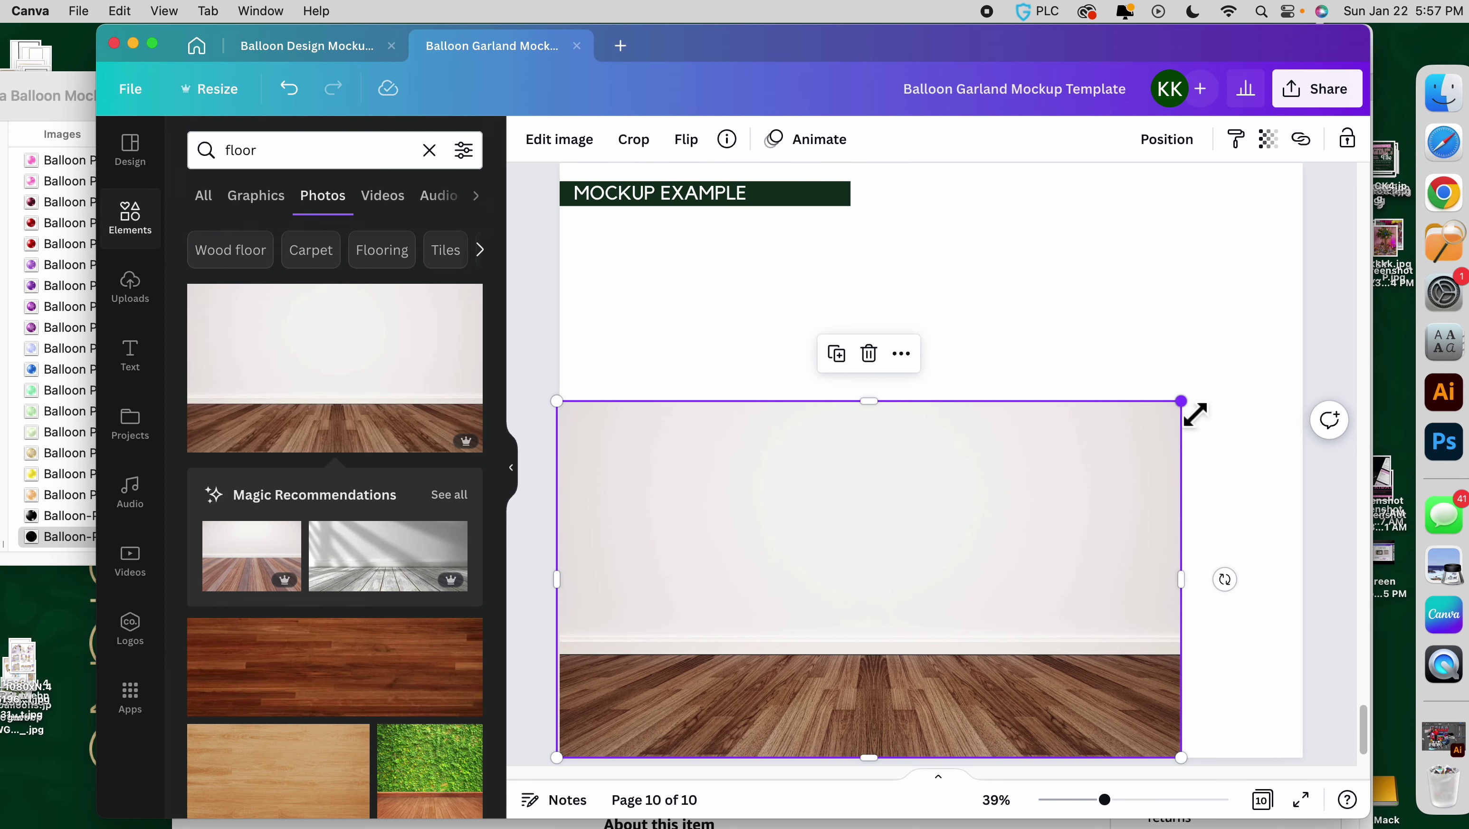
Enlarge the white wall and wood floor photo to cover the whole page and send it behind the Mockup Example title banner.
{"action": "left_click_drag", "start_coordinate": [1194, 414], "coordinate": [1295, 316]}
{"action": "left_click_drag", "start_coordinate": [935, 336], "coordinate": [969, 169]}
{"action": "scroll", "coordinate": [954, 278], "scroll_direction": "up", "scroll_amount": 3}
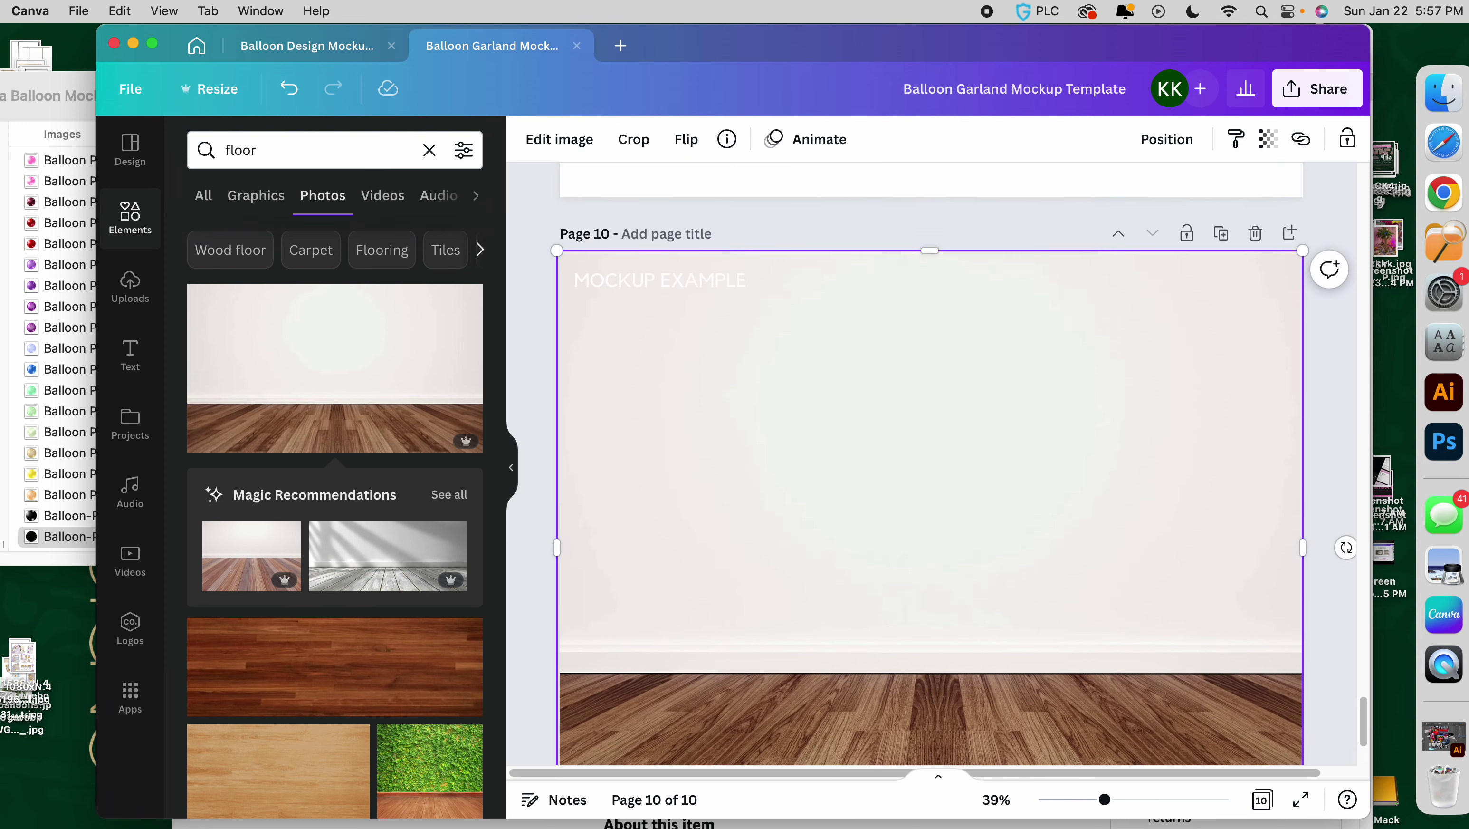
{"action": "right_click", "coordinate": [911, 261]}
{"action": "left_click", "coordinate": [1038, 503]}
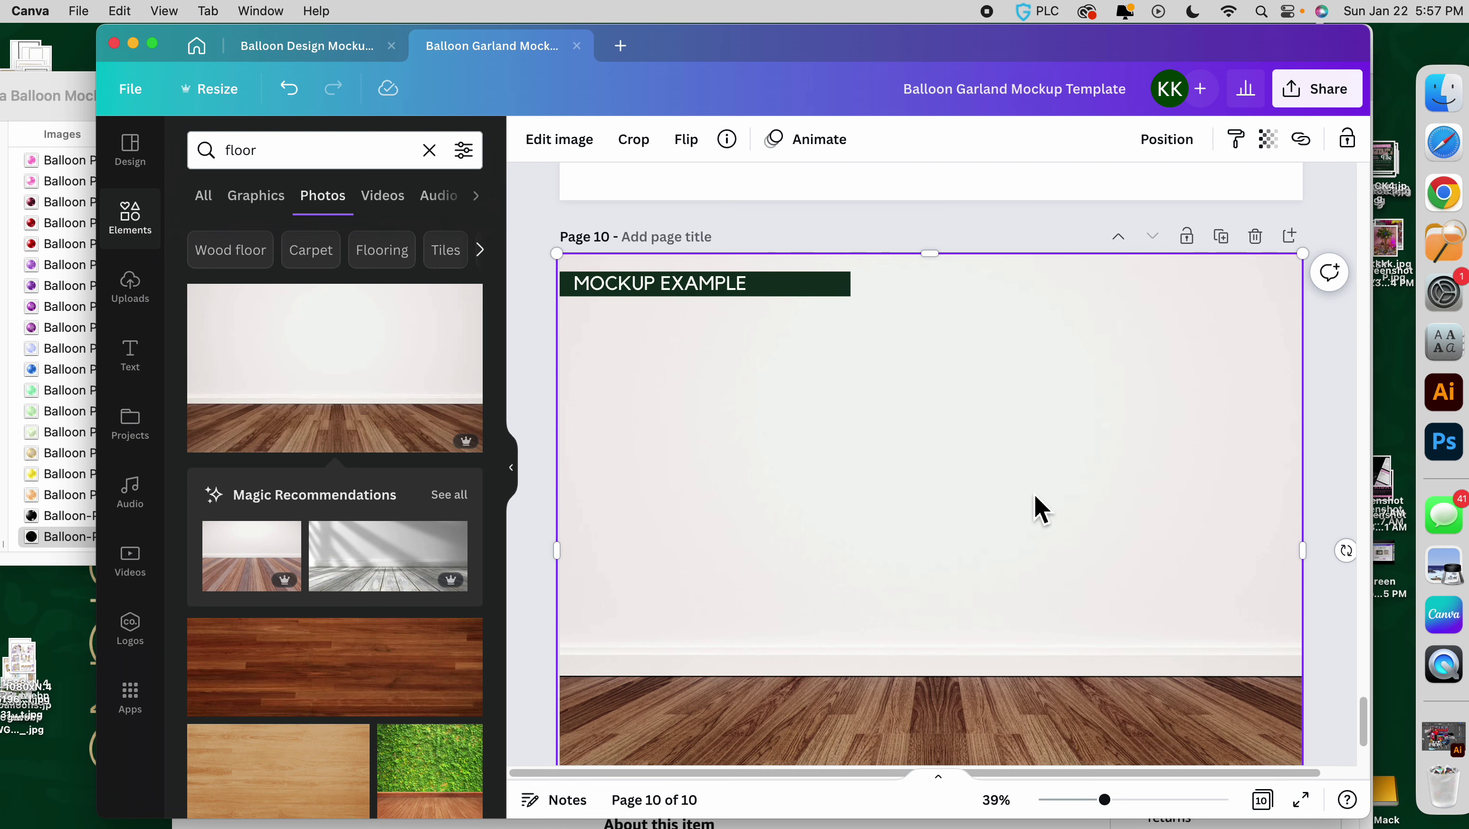
Set the wall and floor photo as the page background and collapse the elements list to widen the canvas.
{"action": "scroll", "coordinate": [928, 513], "scroll_direction": "down", "scroll_amount": 2}
{"action": "left_click", "coordinate": [698, 531]}
{"action": "right_click", "coordinate": [702, 531]}
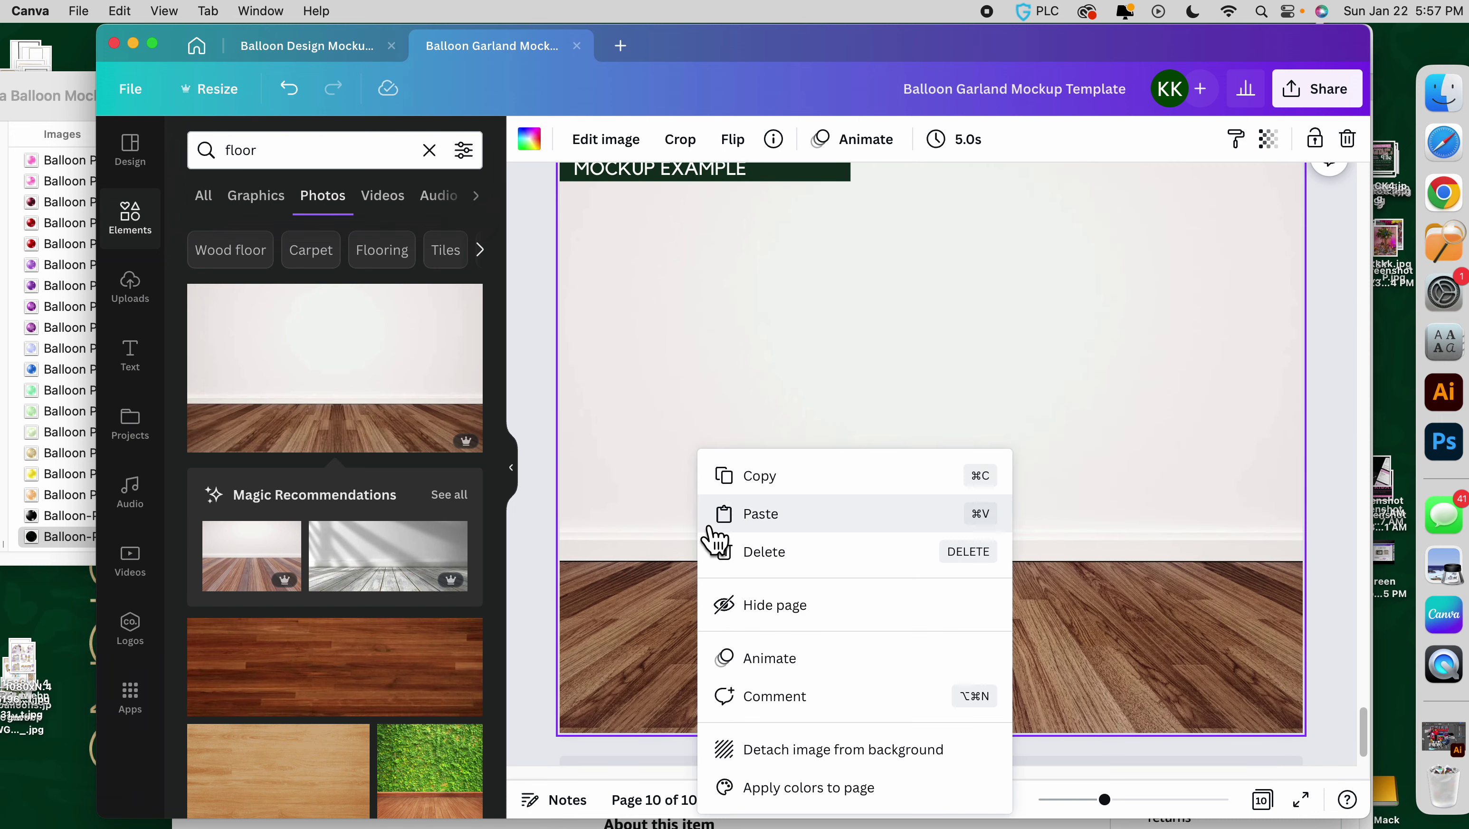
{"action": "left_click", "coordinate": [640, 593]}
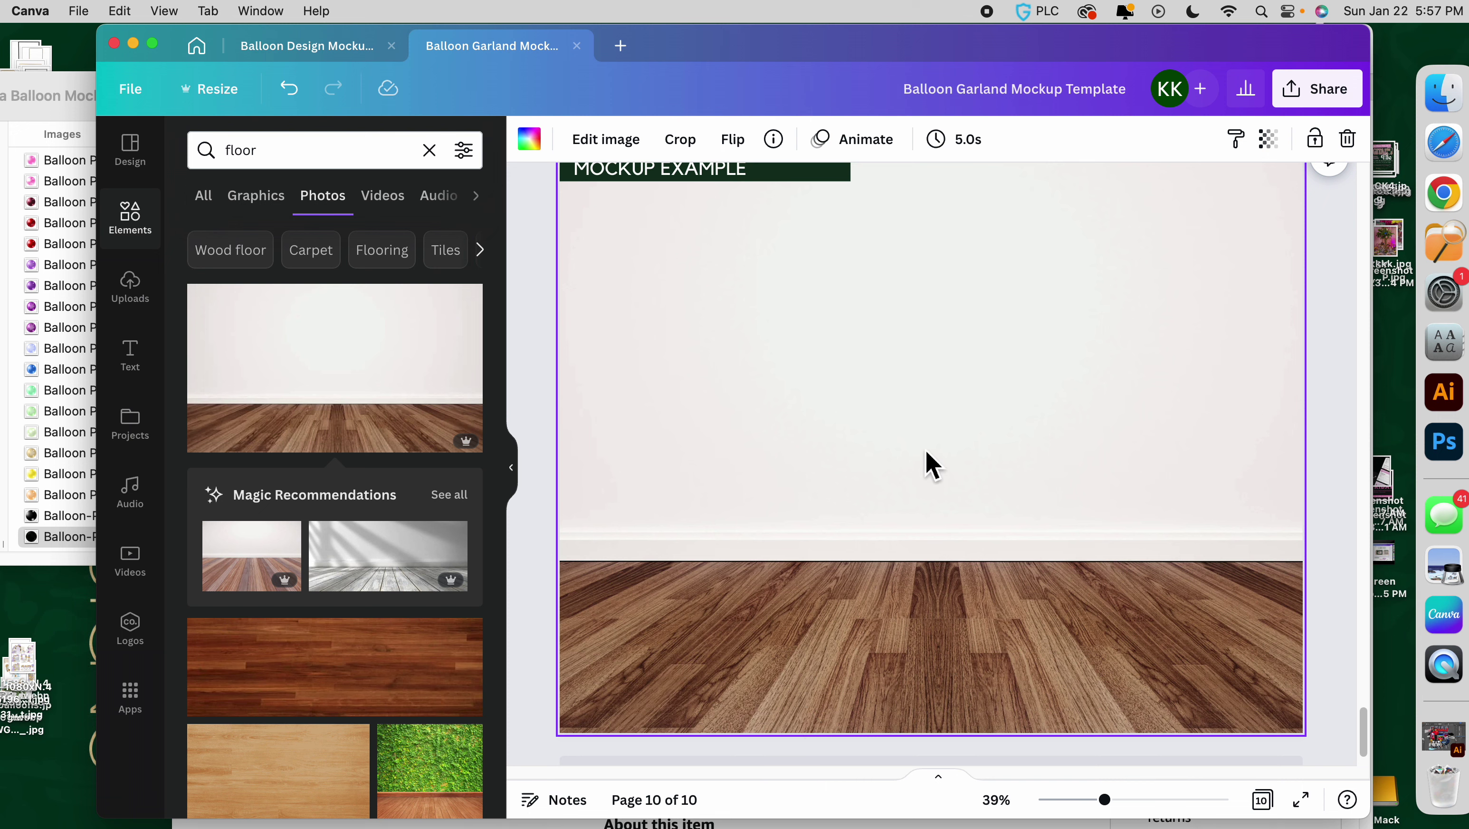
{"action": "scroll", "coordinate": [986, 482], "scroll_direction": "up", "scroll_amount": 2}
{"action": "left_click", "coordinate": [549, 510]}
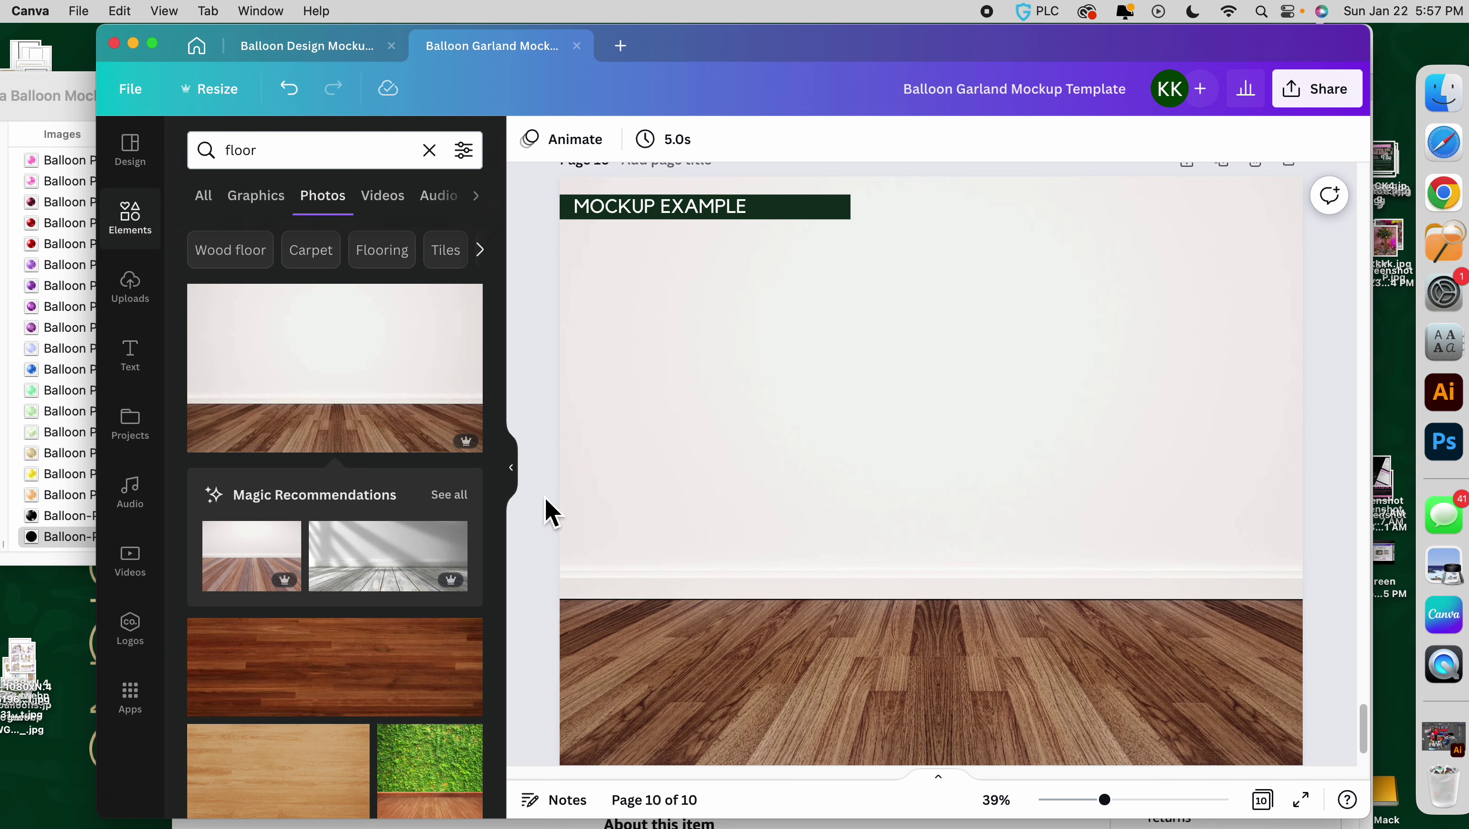
{"action": "scroll", "coordinate": [548, 511], "scroll_direction": "up", "scroll_amount": 1}
{"action": "scroll", "coordinate": [548, 511], "scroll_direction": "up", "scroll_amount": 3}
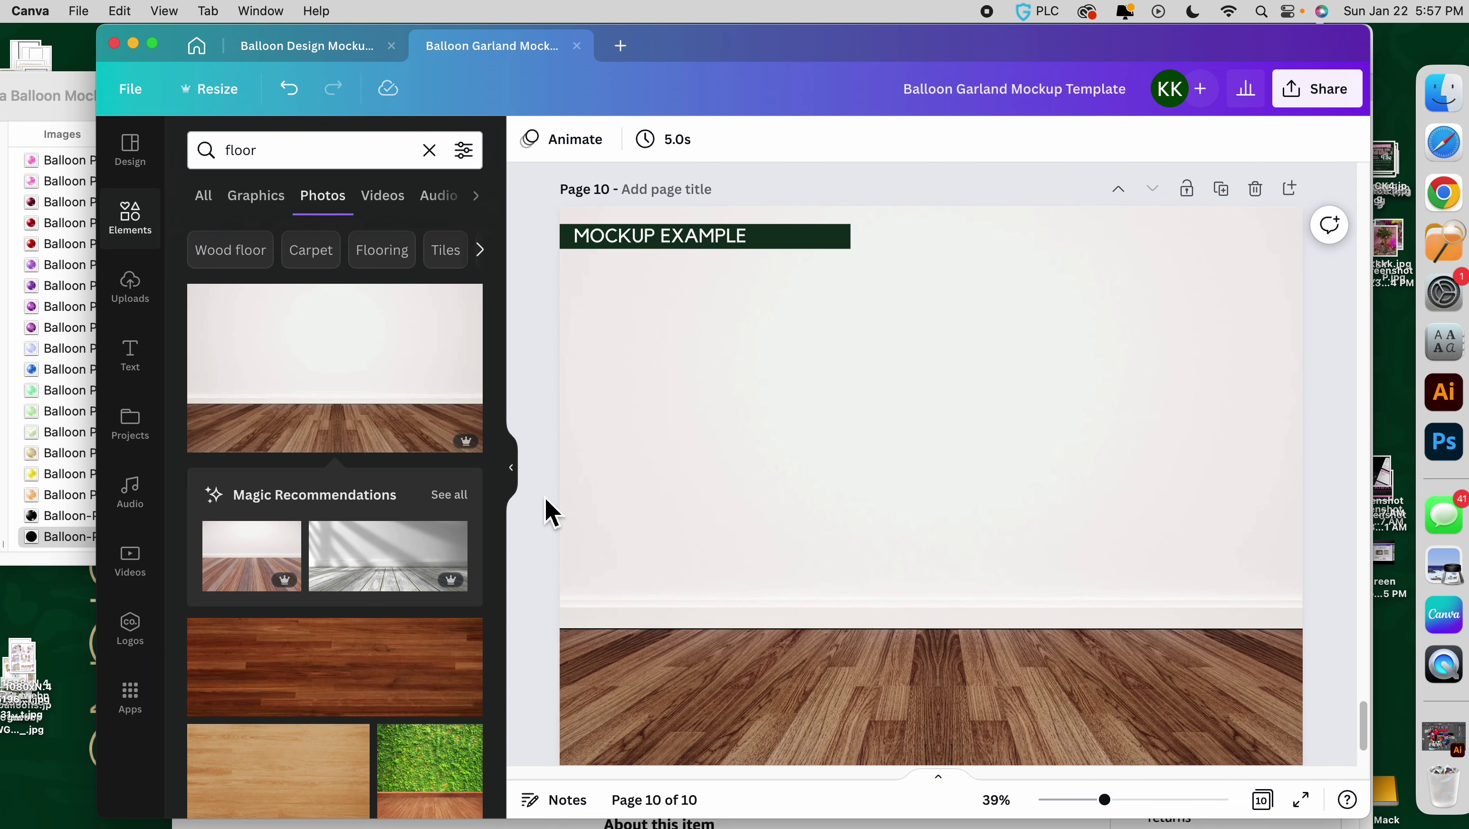
{"action": "left_click", "coordinate": [510, 464]}
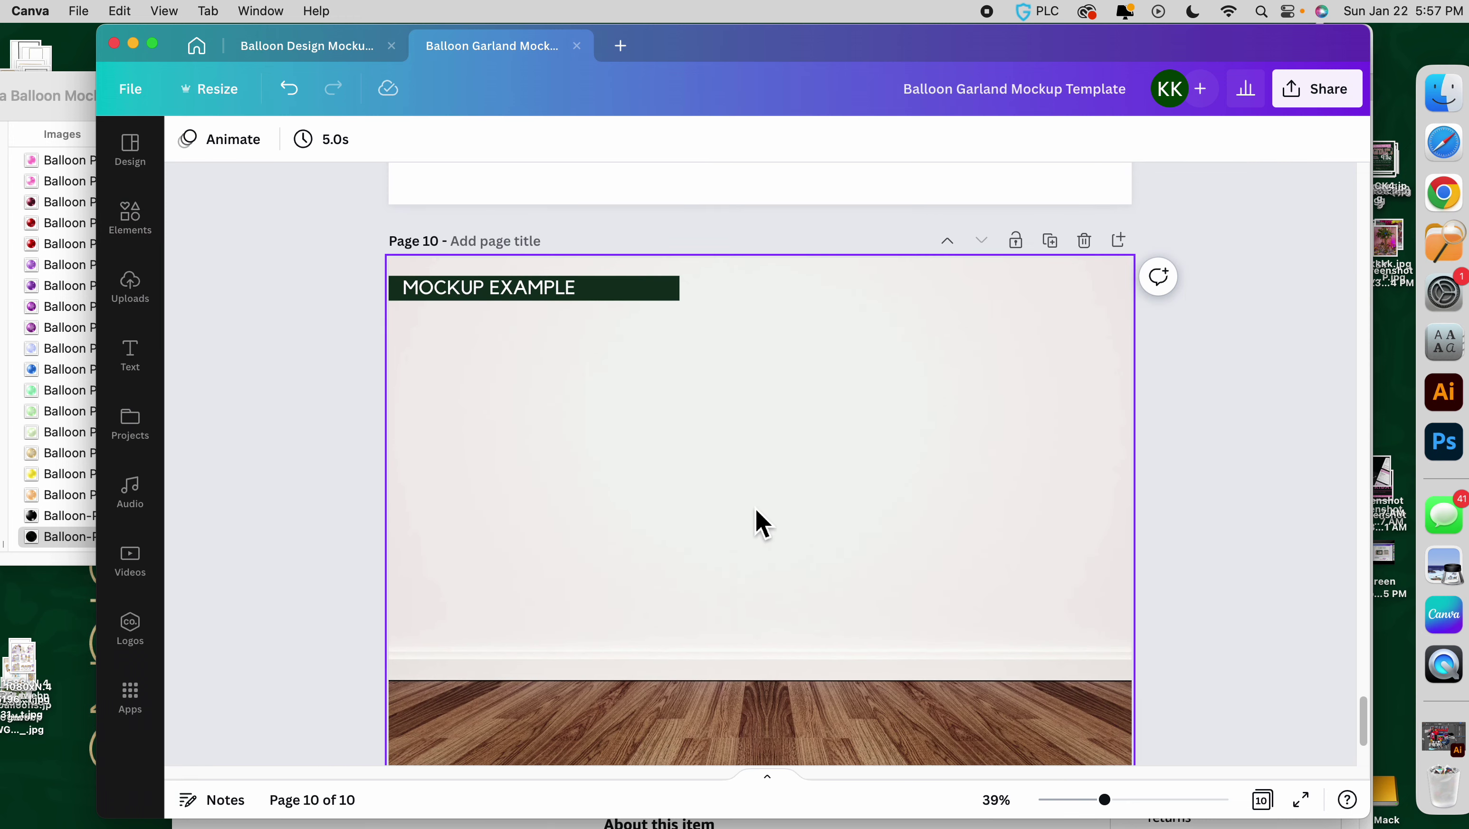
Copy the balloon column with the black number 1 and gold trophy from the Balloons Arrangements page.
{"action": "scroll", "coordinate": [756, 507], "scroll_direction": "up", "scroll_amount": 5}
{"action": "scroll", "coordinate": [755, 507], "scroll_direction": "up", "scroll_amount": 10}
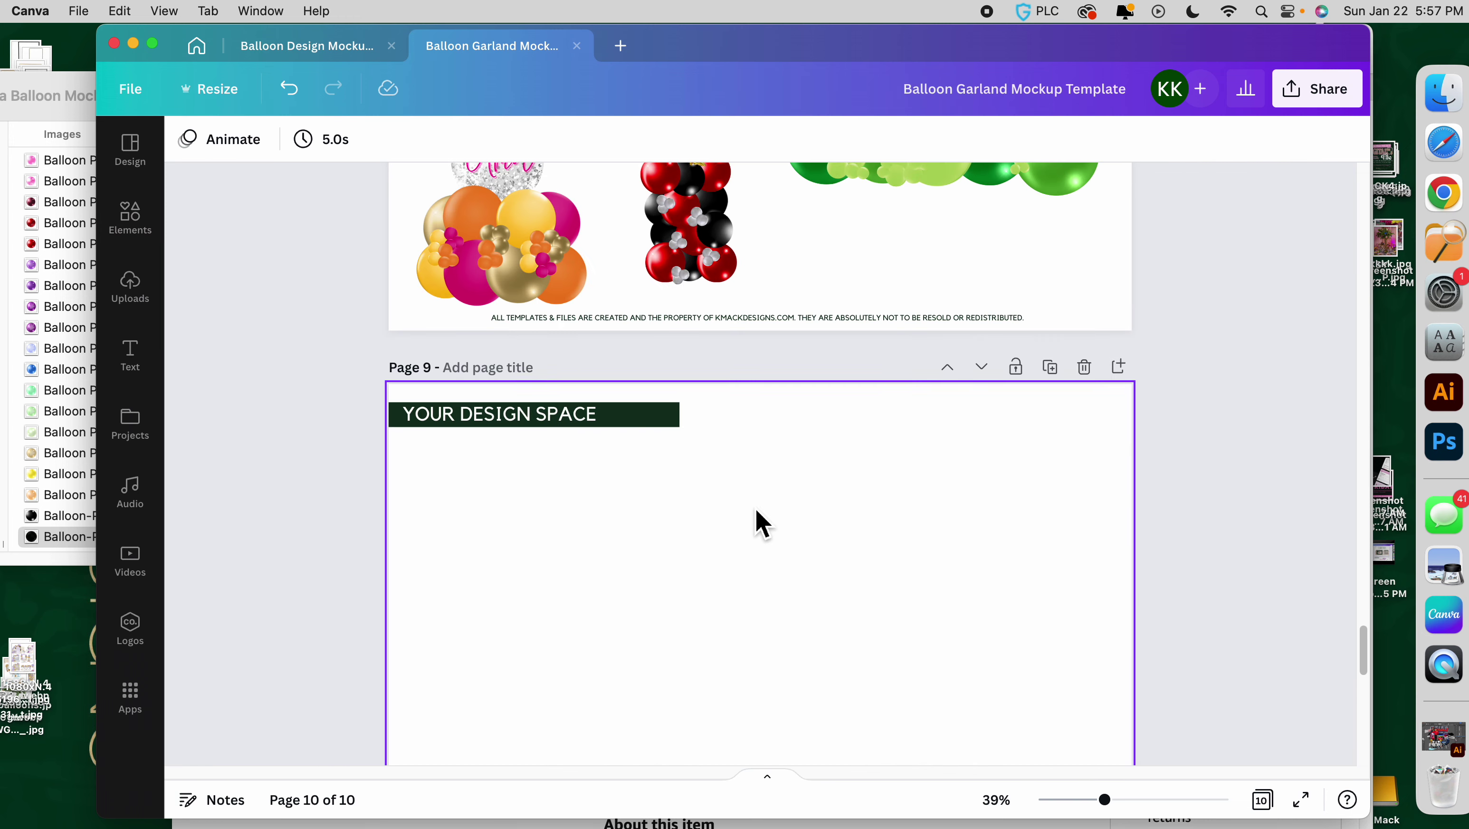
{"action": "left_click", "coordinate": [655, 375]}
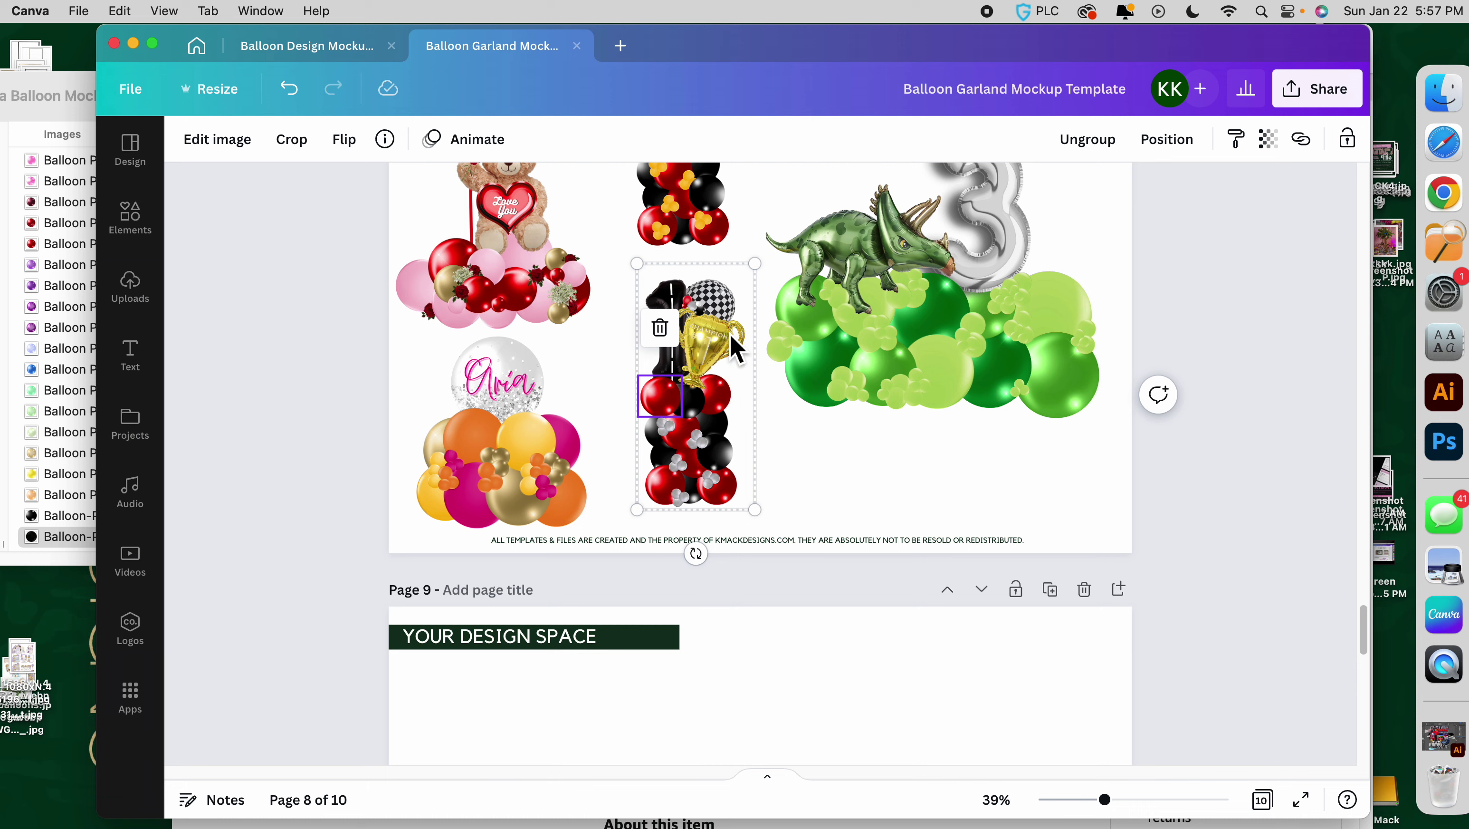
{"action": "scroll", "coordinate": [745, 407], "scroll_direction": "up", "scroll_amount": 5}
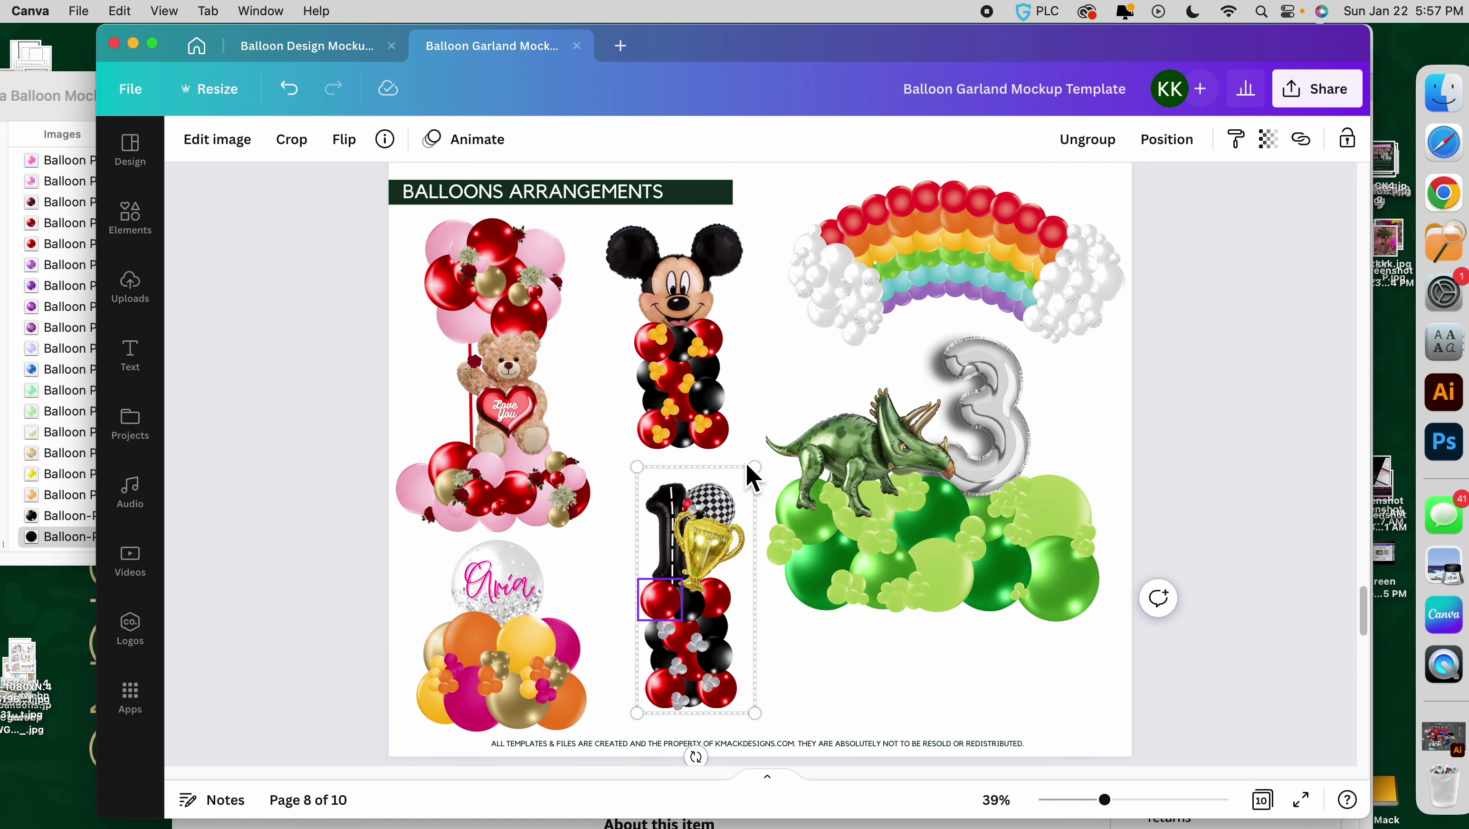
{"action": "scroll", "coordinate": [754, 464], "scroll_direction": "up", "scroll_amount": 2}
{"action": "scroll", "coordinate": [793, 463], "scroll_direction": "down", "scroll_amount": 3}
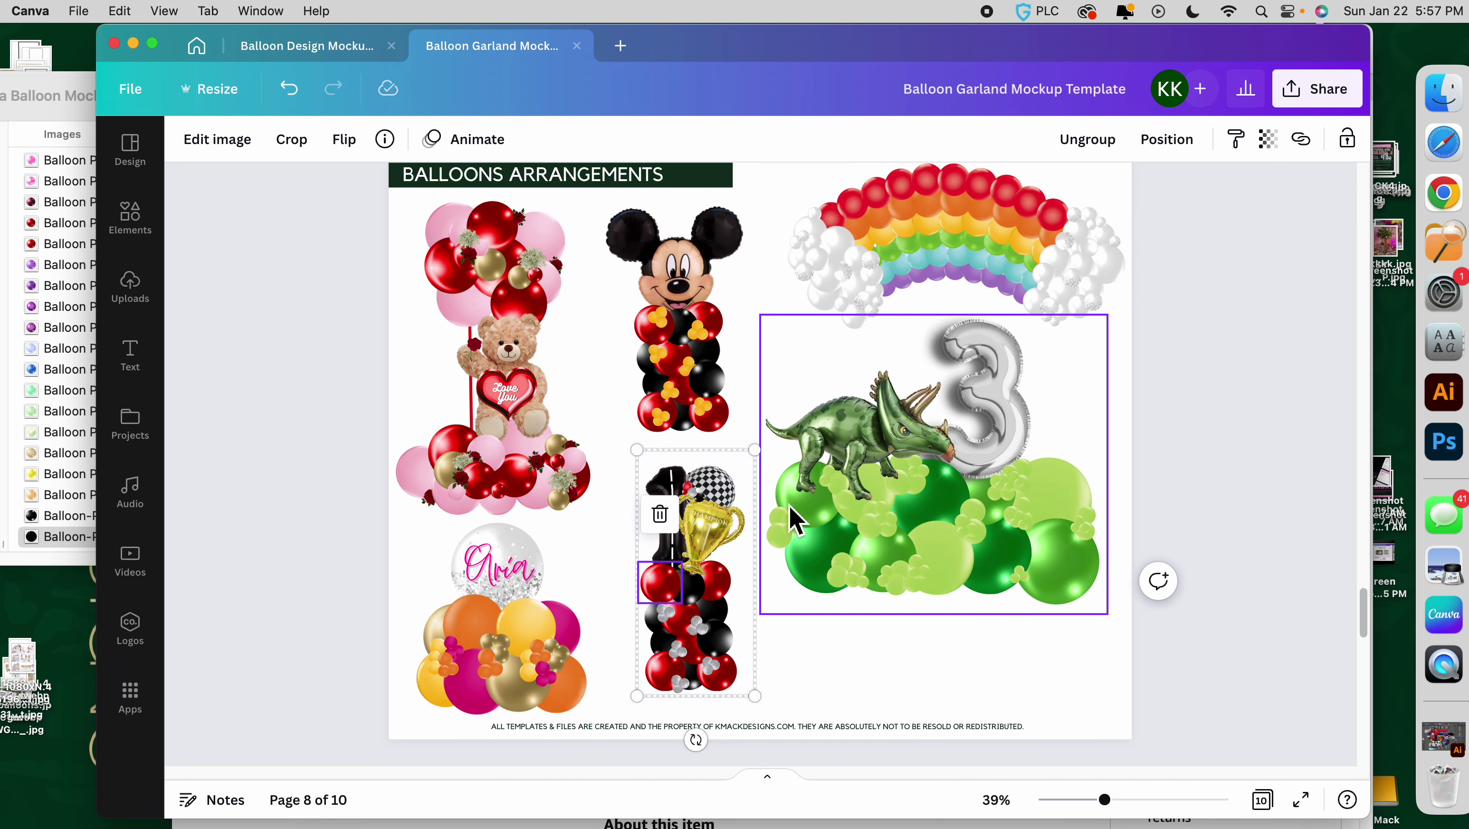
{"action": "scroll", "coordinate": [770, 541], "scroll_direction": "down", "scroll_amount": 15}
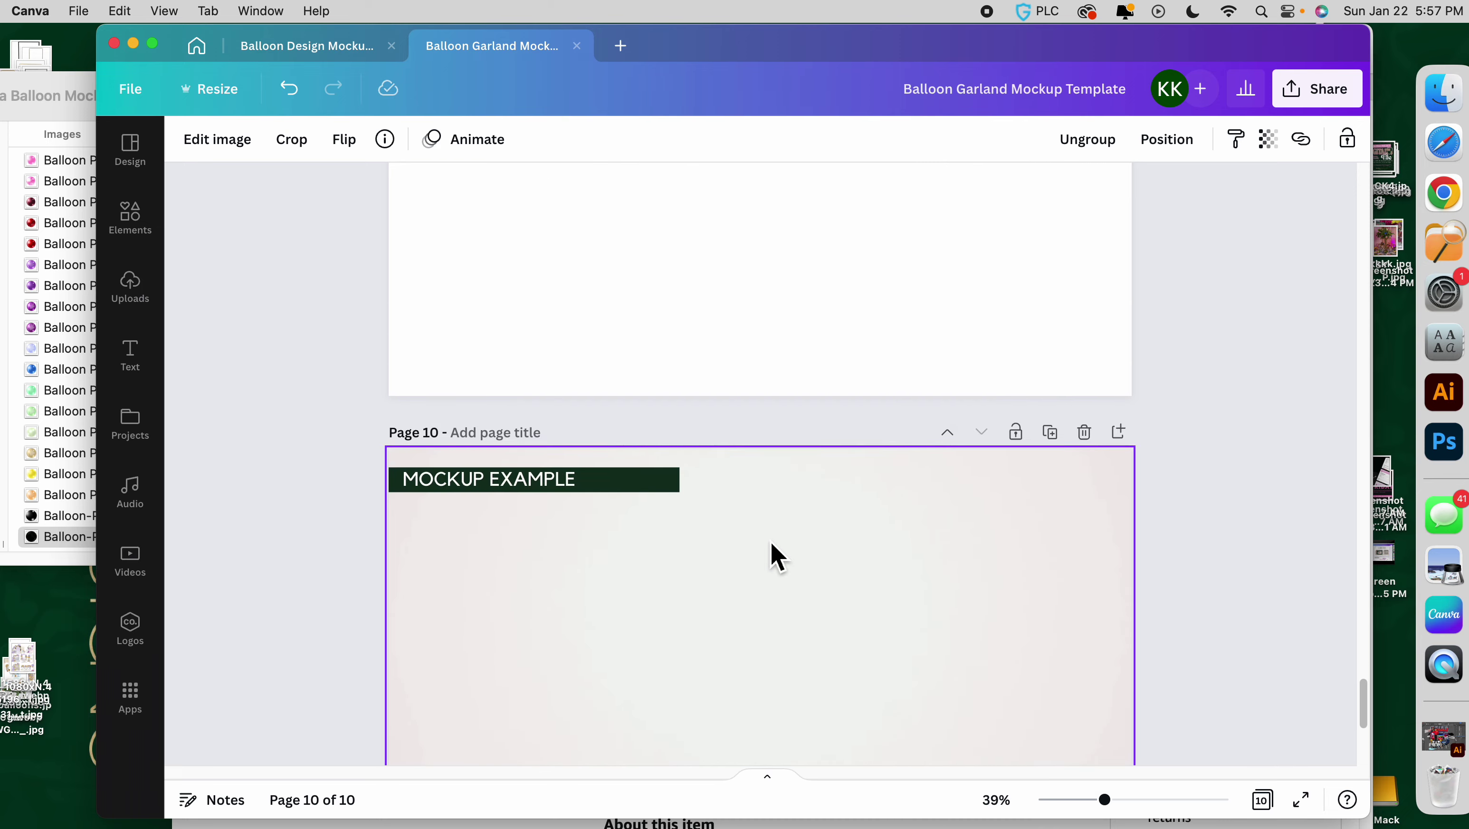
Paste the balloon column onto the Mockup Example page, stand it on the floor at the room's right side and enlarge it.
{"action": "scroll", "coordinate": [770, 541], "scroll_direction": "down", "scroll_amount": 5}
{"action": "left_click", "coordinate": [702, 533]}
{"action": "scroll", "coordinate": [699, 532], "scroll_direction": "up", "scroll_amount": 1}
{"action": "key", "text": "super+v"}
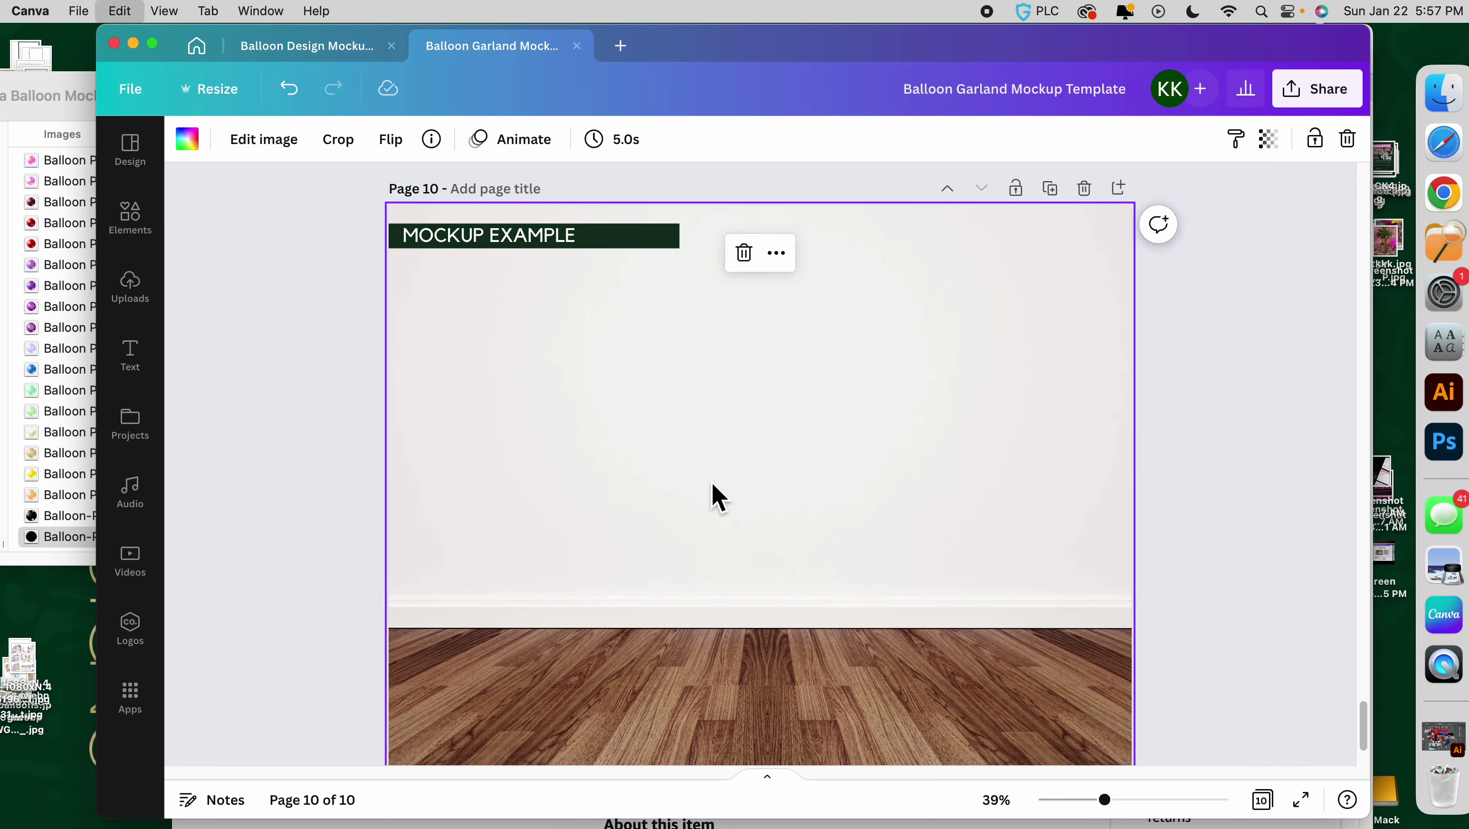
{"action": "left_click_drag", "start_coordinate": [711, 587], "coordinate": [1047, 537]}
{"action": "left_click_drag", "start_coordinate": [970, 459], "coordinate": [952, 394]}
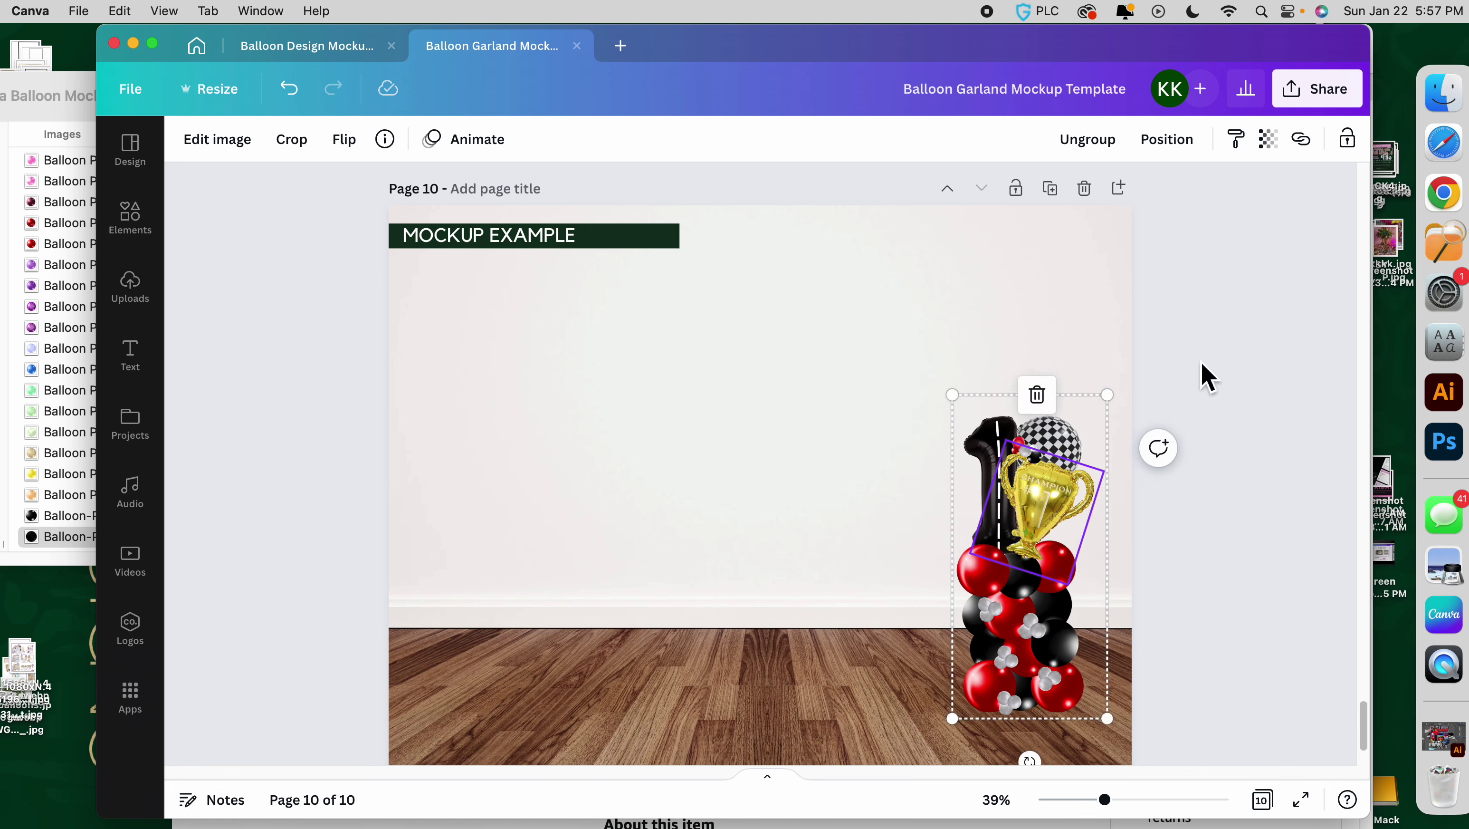
{"action": "left_click", "coordinate": [1207, 377]}
Add the uploaded racing-themed birthday backdrop to the page, scale it down and move it into the left half of the room.
{"action": "left_click", "coordinate": [157, 297]}
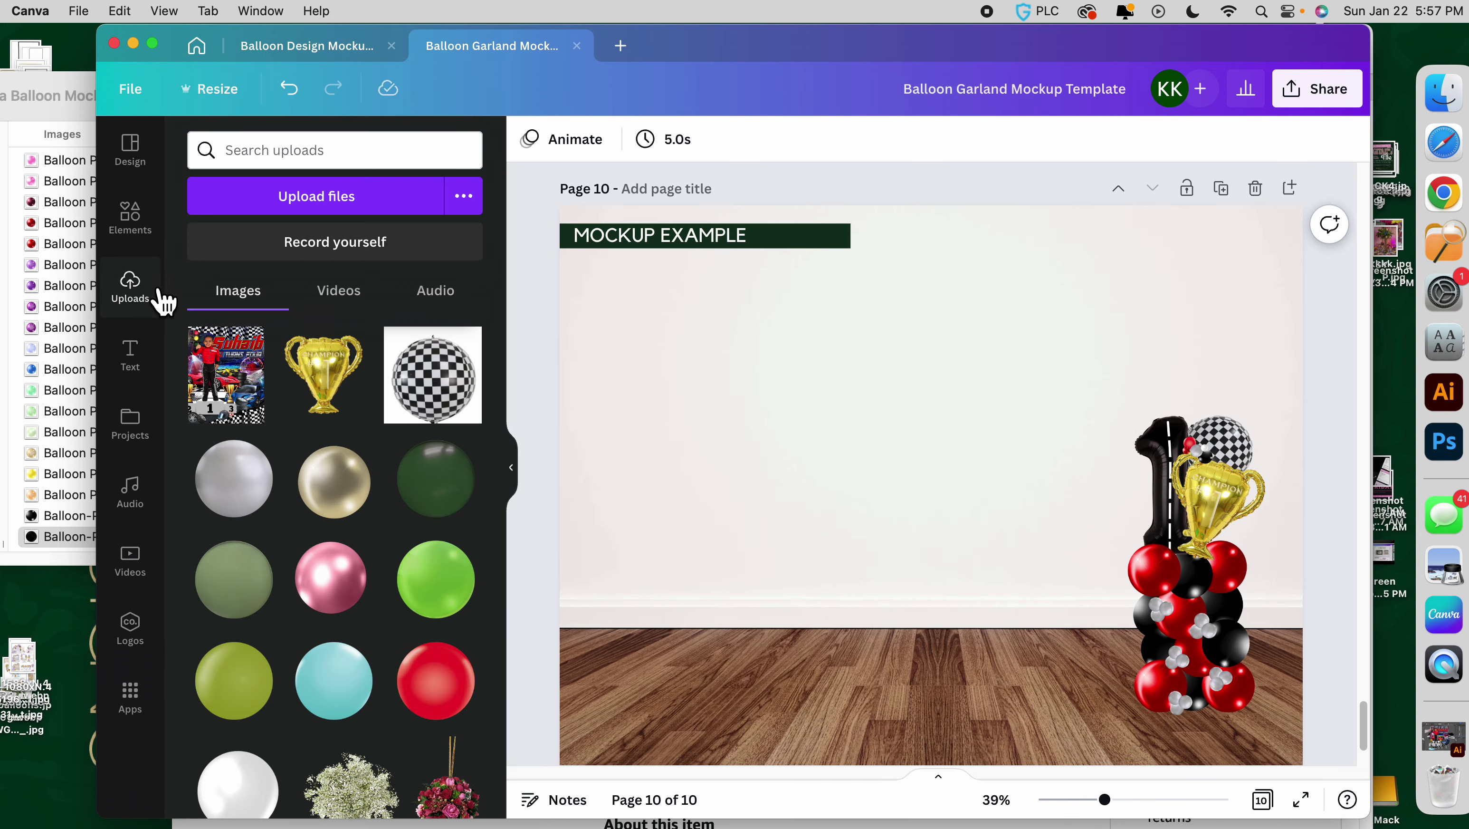
{"action": "left_click", "coordinate": [253, 392]}
{"action": "left_click_drag", "start_coordinate": [962, 388], "coordinate": [863, 388]}
{"action": "left_click_drag", "start_coordinate": [989, 316], "coordinate": [971, 319]}
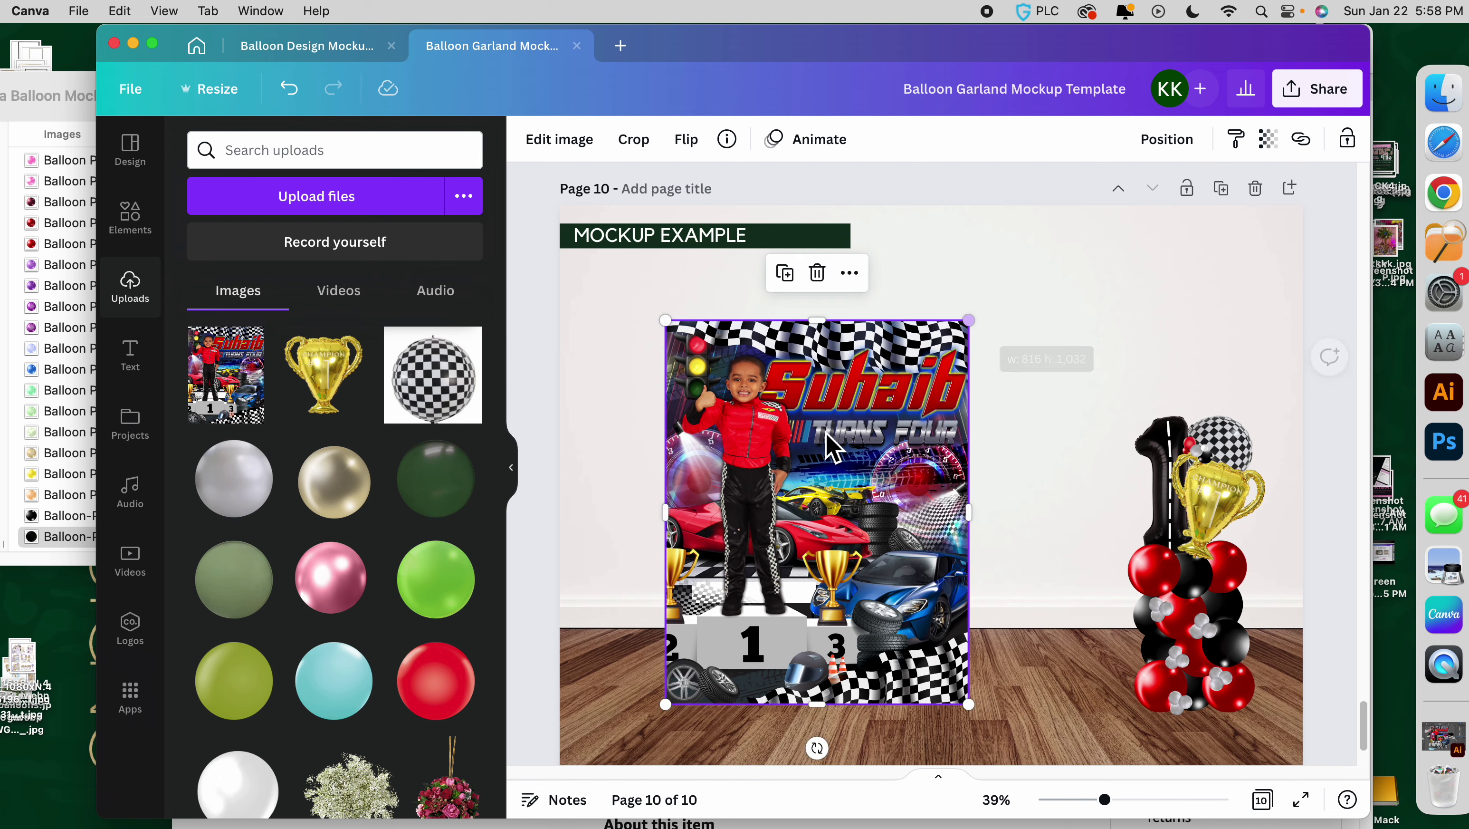
{"action": "left_click_drag", "start_coordinate": [821, 440], "coordinate": [784, 434]}
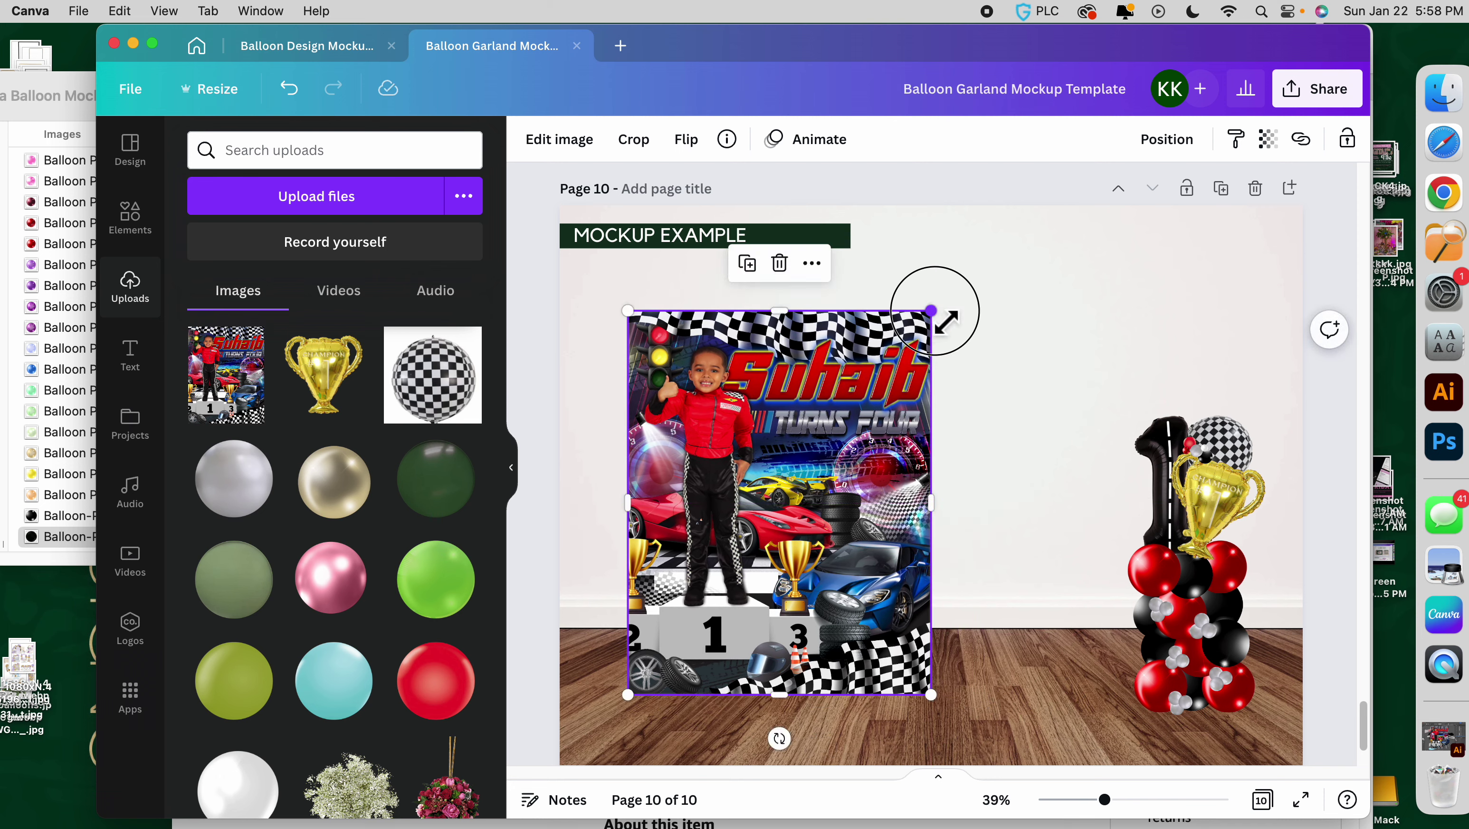
Enlarge the racing backdrop slightly and center it in the room with its lower edge on the wood floor.
{"action": "left_click_drag", "start_coordinate": [933, 311], "coordinate": [940, 304]}
{"action": "left_click_drag", "start_coordinate": [827, 448], "coordinate": [931, 451]}
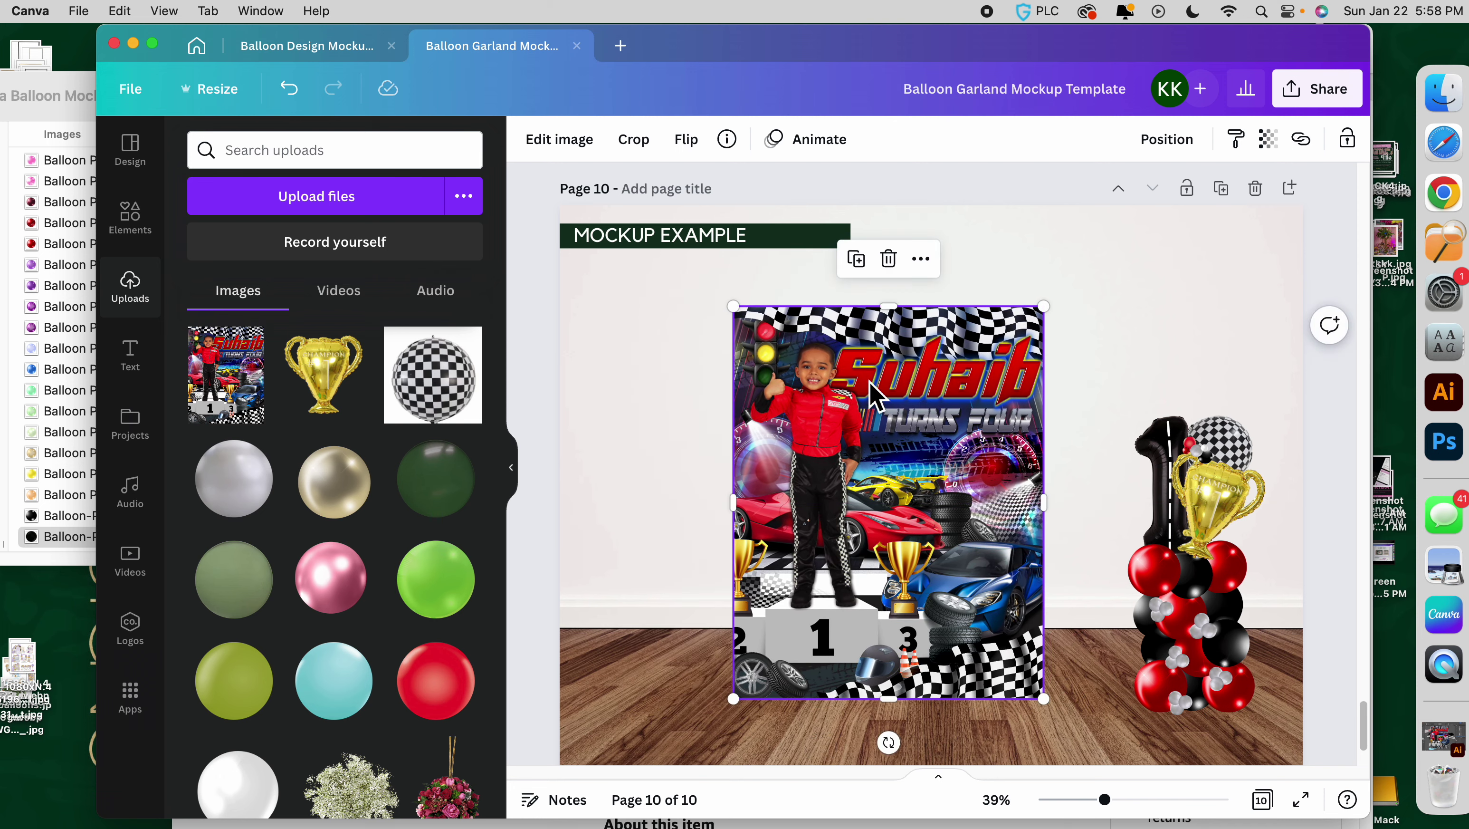
{"action": "left_click_drag", "start_coordinate": [870, 384], "coordinate": [852, 386]}
{"action": "left_click_drag", "start_coordinate": [717, 700], "coordinate": [709, 726]}
{"action": "left_click_drag", "start_coordinate": [774, 601], "coordinate": [761, 591]}
{"action": "left_click_drag", "start_coordinate": [858, 485], "coordinate": [858, 485]}
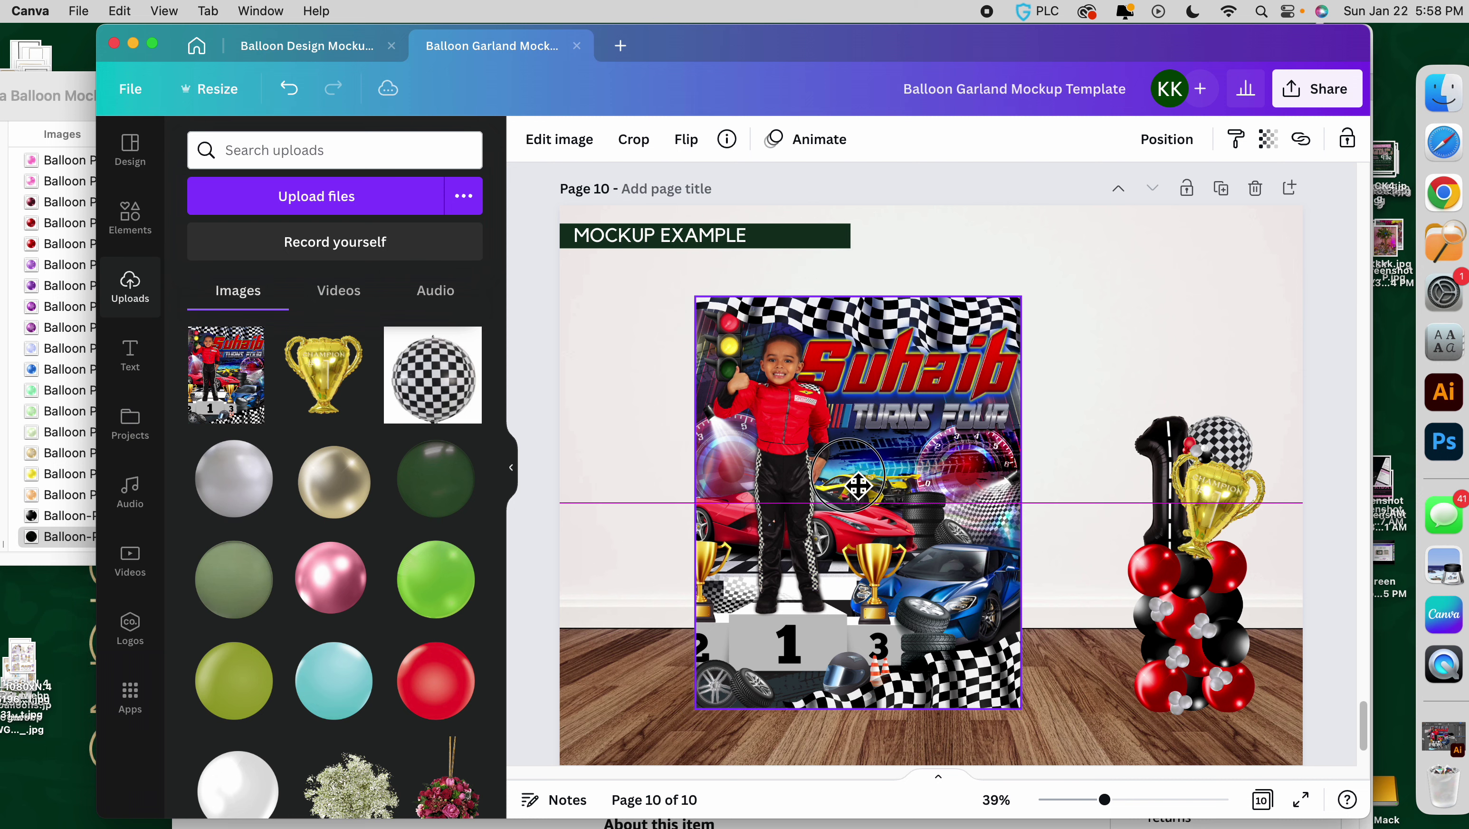
Move the balloon column to the backdrop's lower-right corner and bring it to the front.
{"action": "left_click", "coordinate": [1163, 561]}
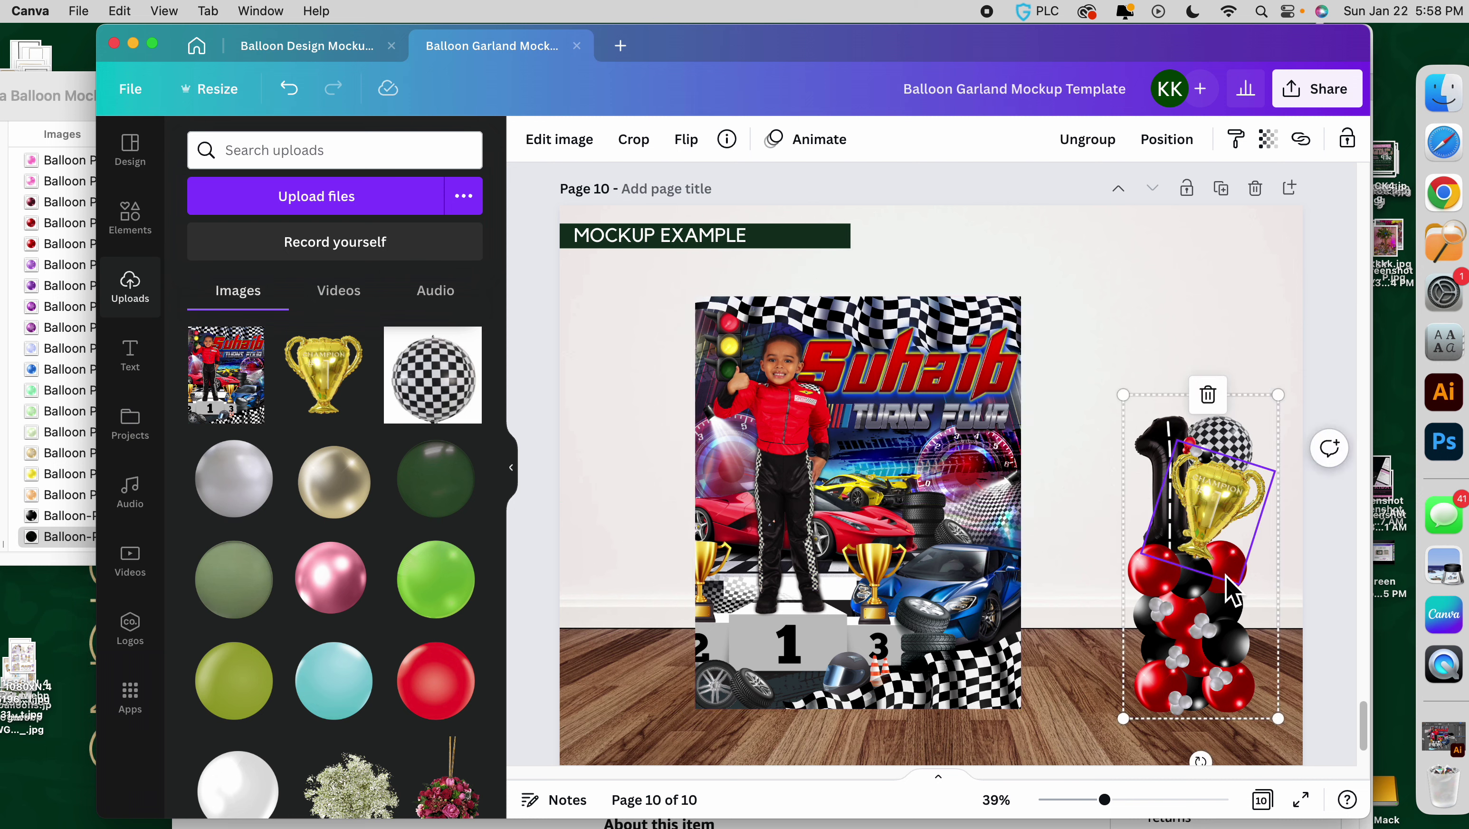
{"action": "left_click_drag", "start_coordinate": [1231, 589], "coordinate": [1062, 645]}
{"action": "right_click", "coordinate": [1069, 585]}
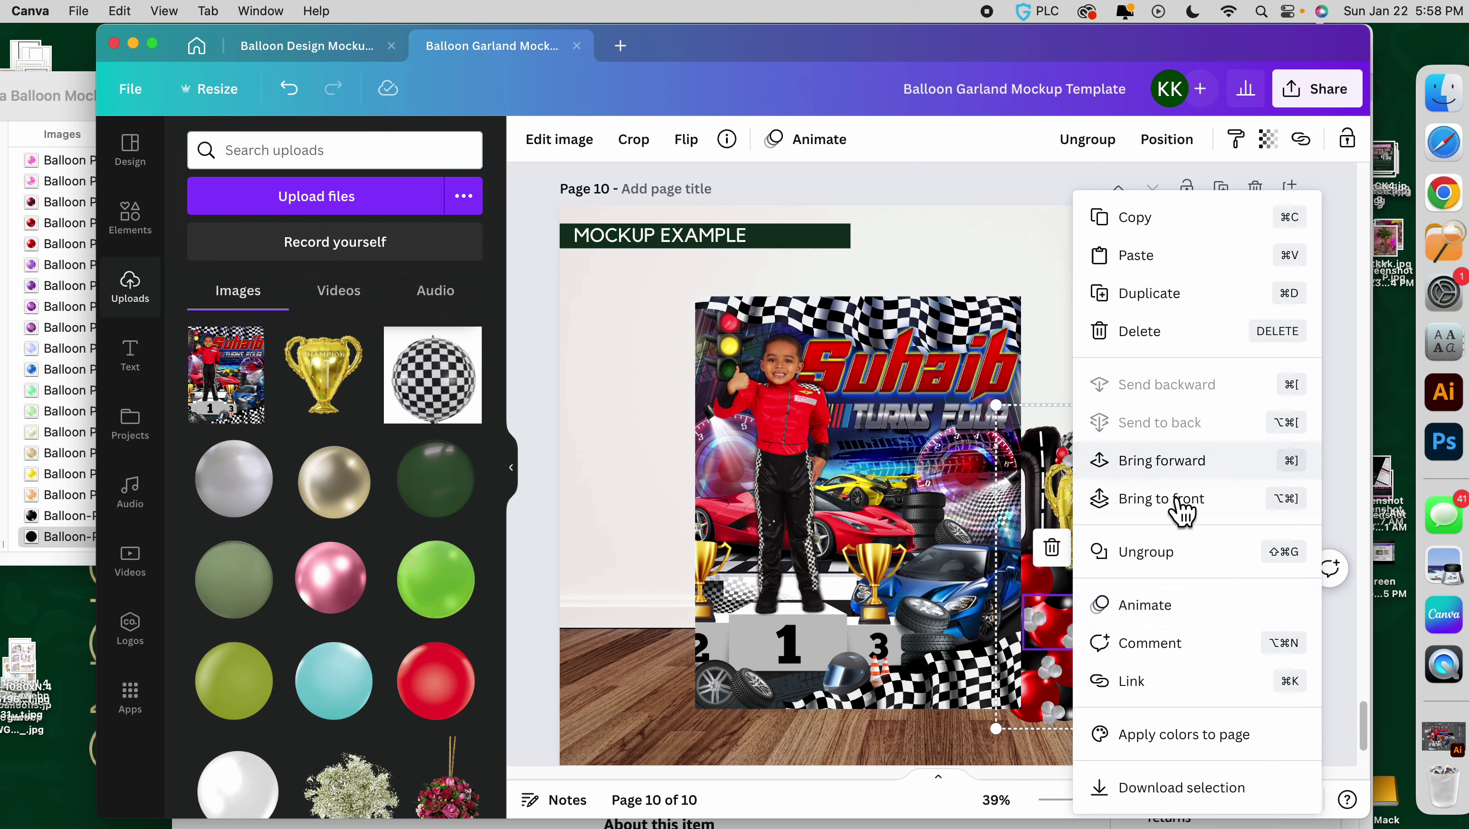
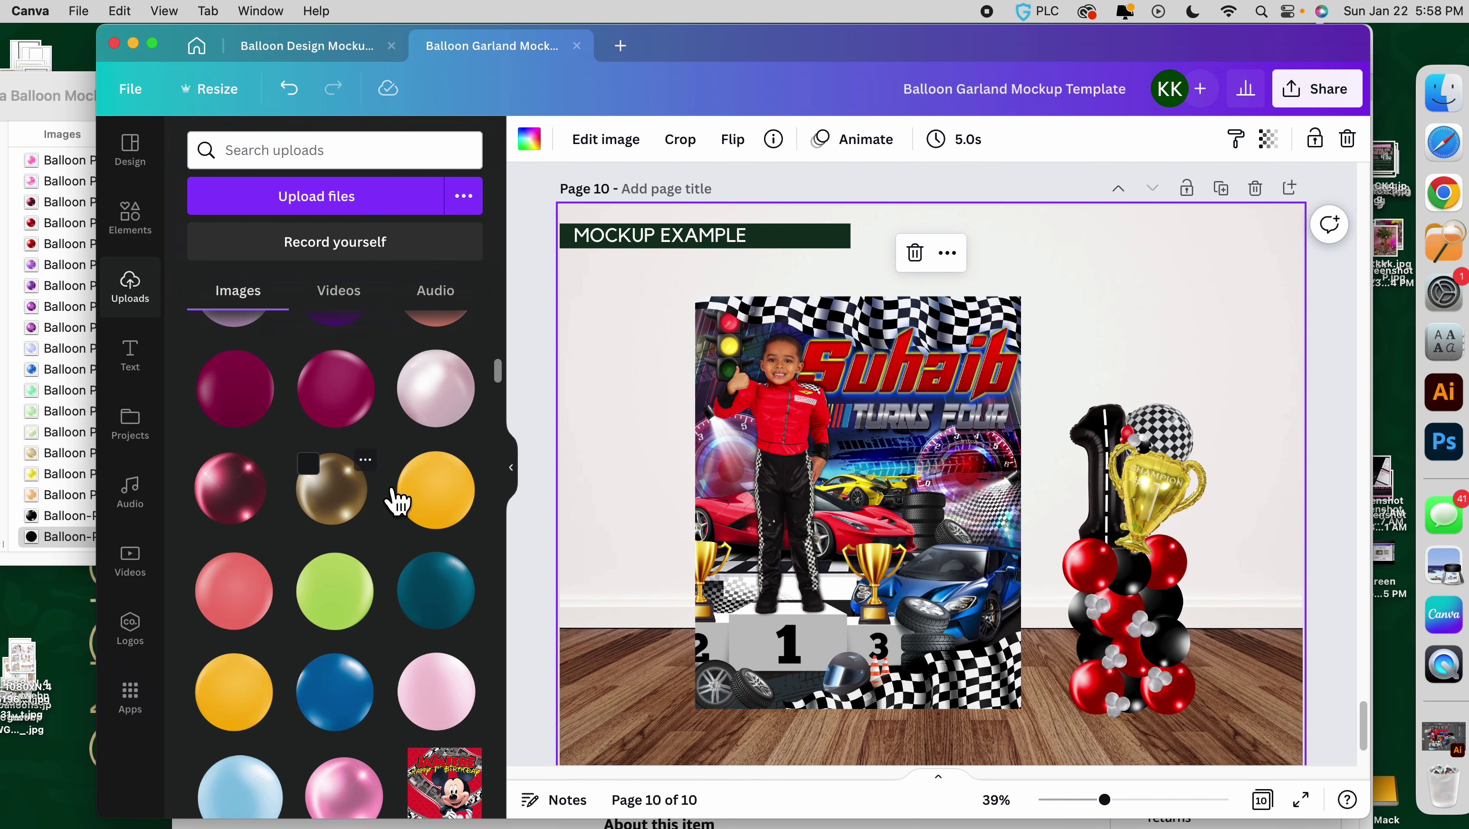
Look over the balloon garlands on the template's earlier pages and return to the Mockup Example page.
{"action": "scroll", "coordinate": [750, 481], "scroll_direction": "up", "scroll_amount": 20}
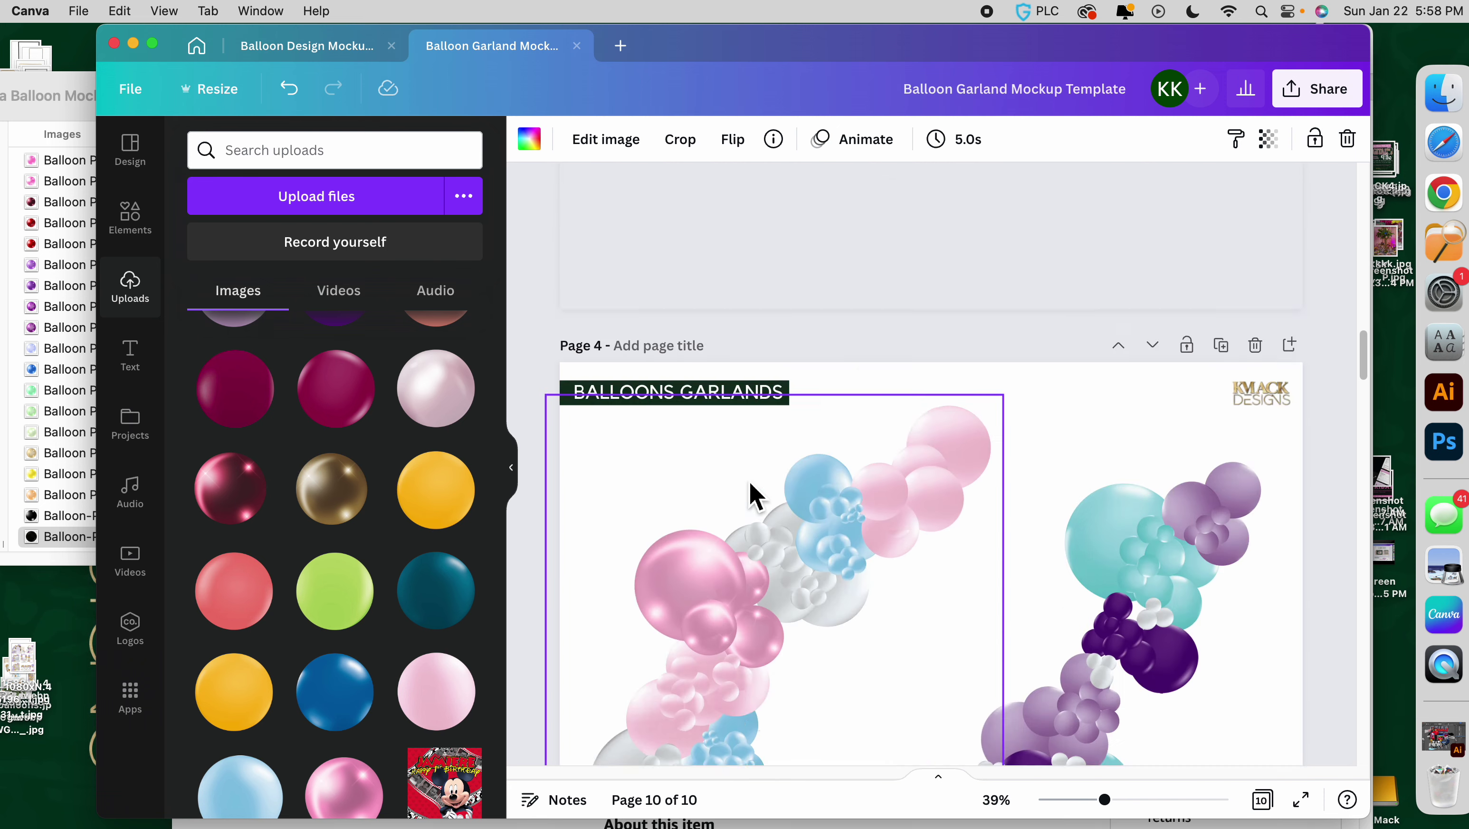
{"action": "scroll", "coordinate": [749, 481], "scroll_direction": "up", "scroll_amount": 15}
{"action": "scroll", "coordinate": [750, 481], "scroll_direction": "down", "scroll_amount": 18}
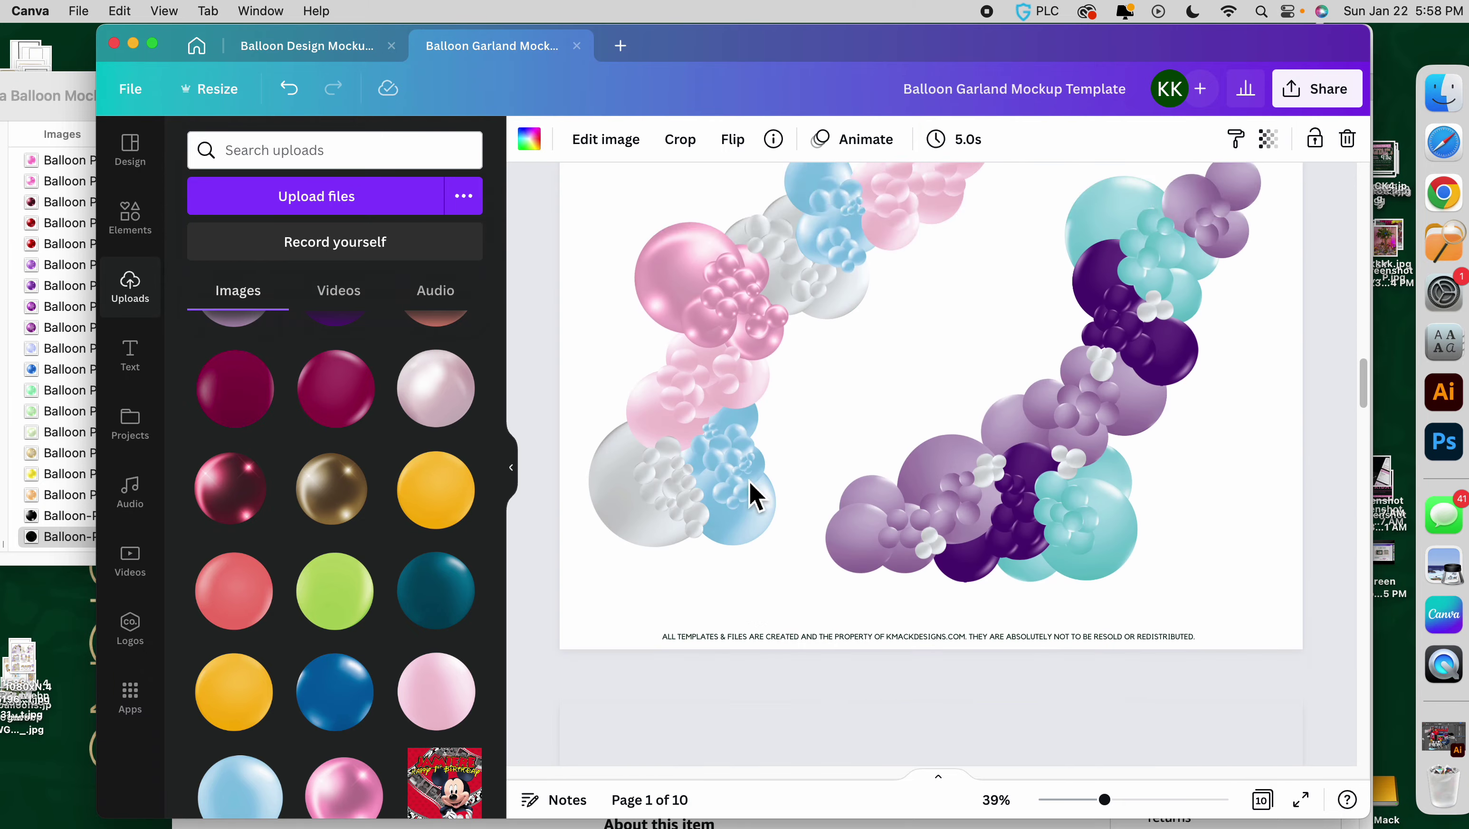
{"action": "scroll", "coordinate": [750, 481], "scroll_direction": "down", "scroll_amount": 20}
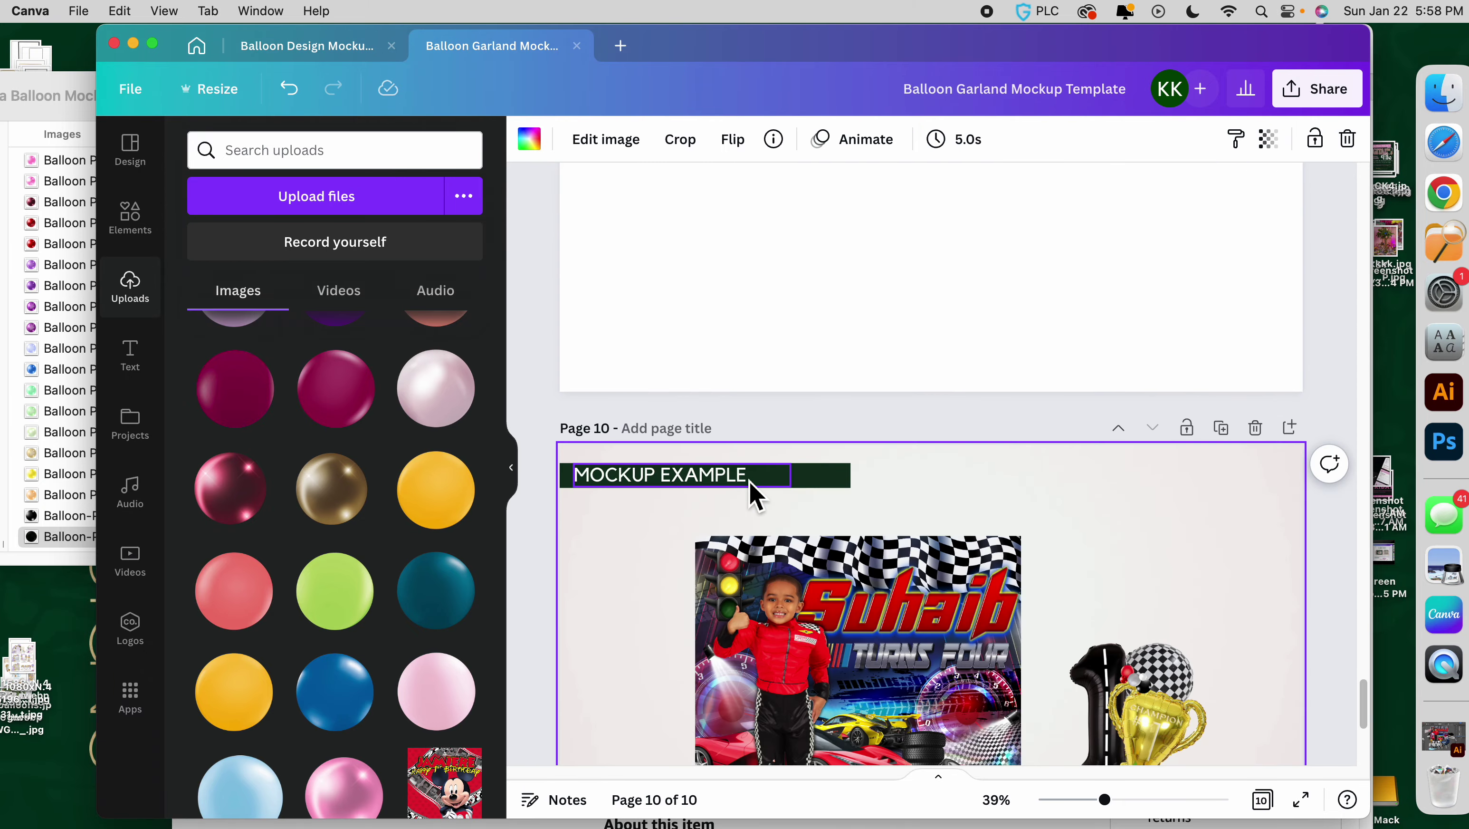
{"action": "scroll", "coordinate": [749, 480], "scroll_direction": "down", "scroll_amount": 5}
Switch to Finder and preview the balloon PNG files in the Canva Balloon Mockup folder, then return to the Canva design.
{"action": "left_click_drag", "start_coordinate": [58, 96], "coordinate": [165, 108]}
{"action": "scroll", "coordinate": [215, 341], "scroll_direction": "up", "scroll_amount": 20}
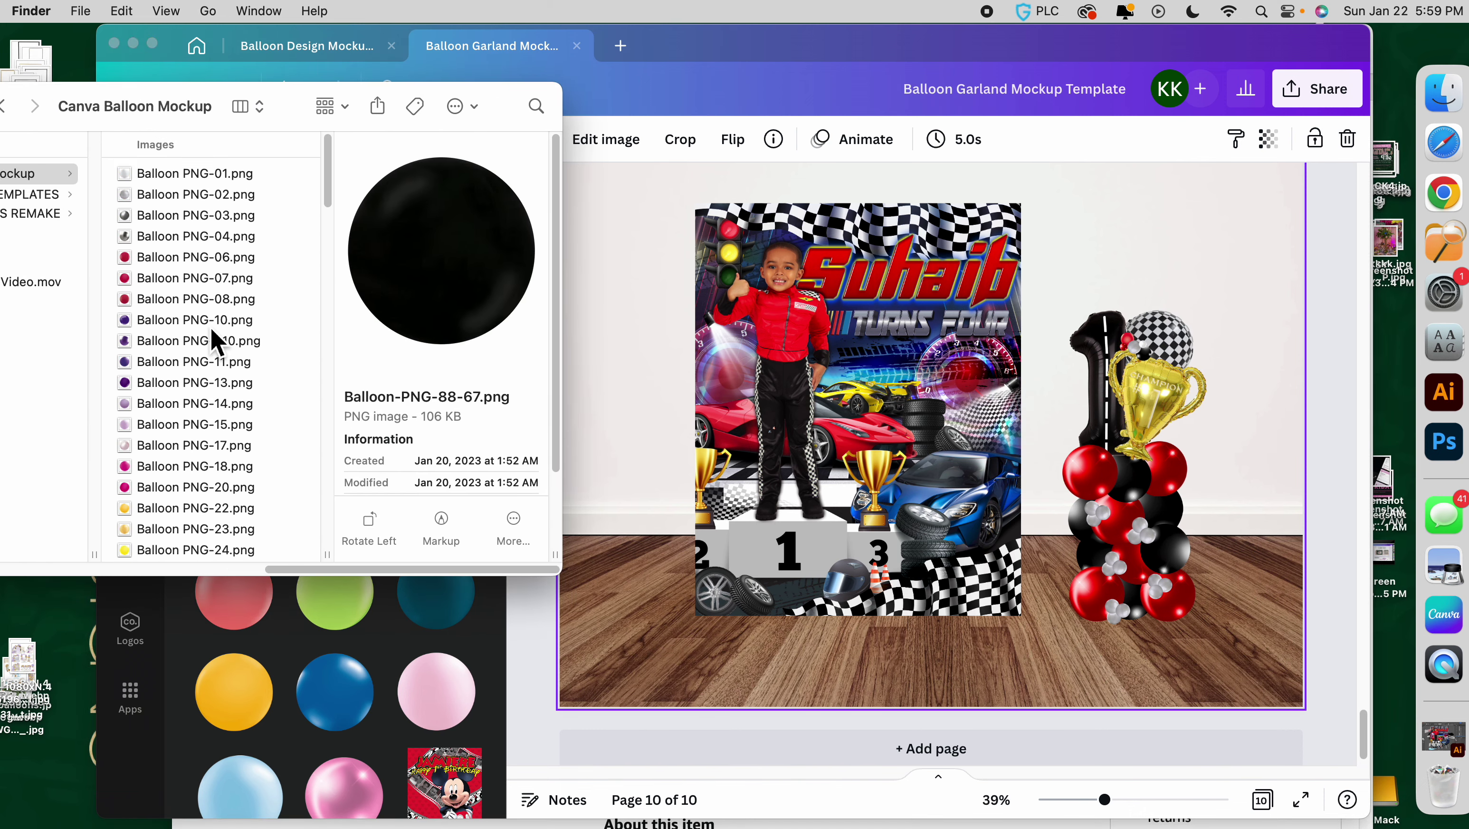
{"action": "left_click", "coordinate": [196, 227]}
{"action": "scroll", "coordinate": [197, 262], "scroll_direction": "down", "scroll_amount": 4}
{"action": "left_click", "coordinate": [196, 263]}
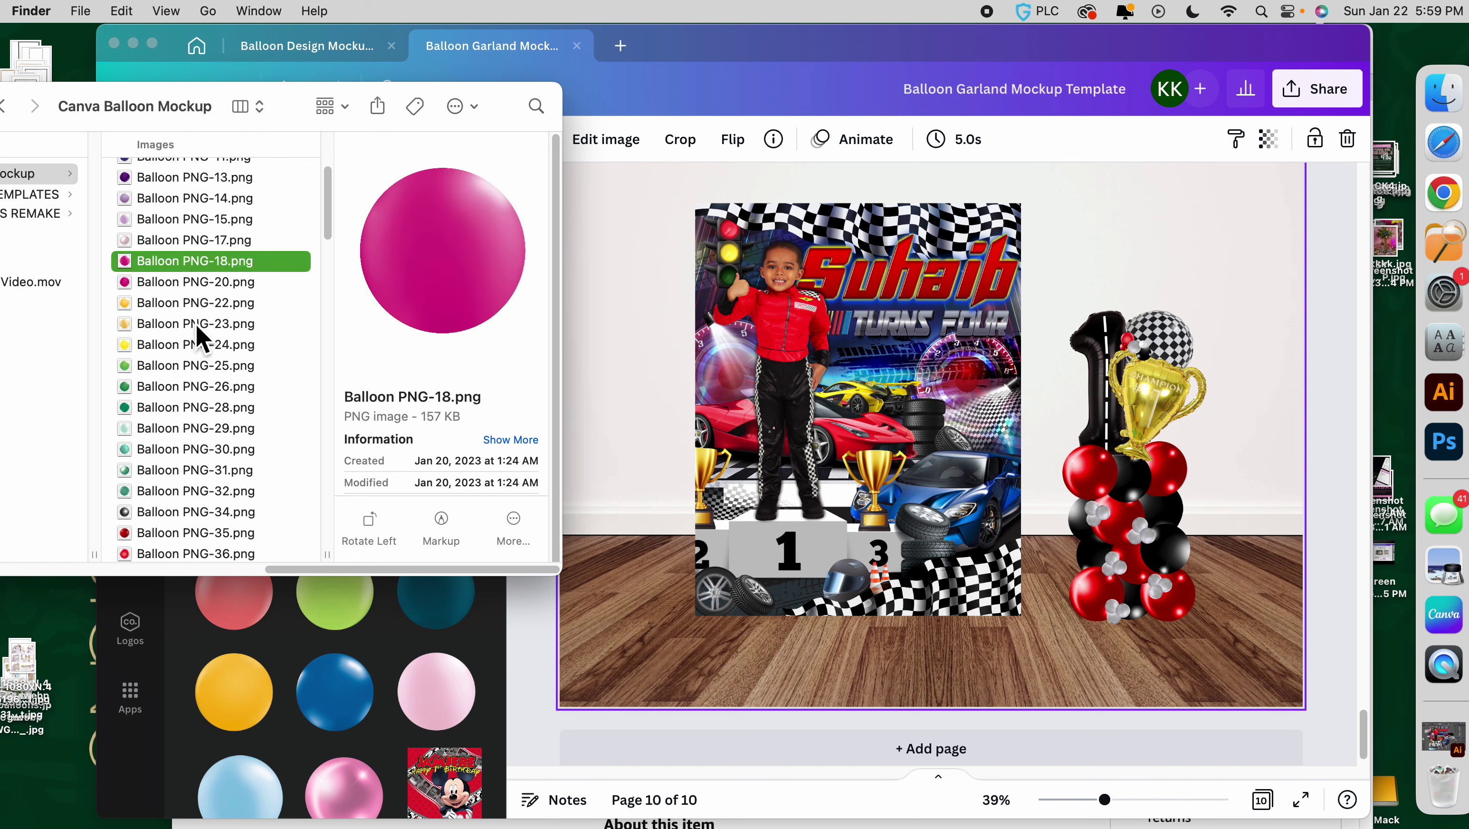
{"action": "left_click", "coordinate": [197, 325]}
{"action": "left_click", "coordinate": [203, 391]}
{"action": "left_click", "coordinate": [210, 433]}
{"action": "scroll", "coordinate": [210, 434], "scroll_direction": "down", "scroll_amount": 2}
{"action": "left_click", "coordinate": [210, 435]}
{"action": "scroll", "coordinate": [210, 441], "scroll_direction": "down", "scroll_amount": 3}
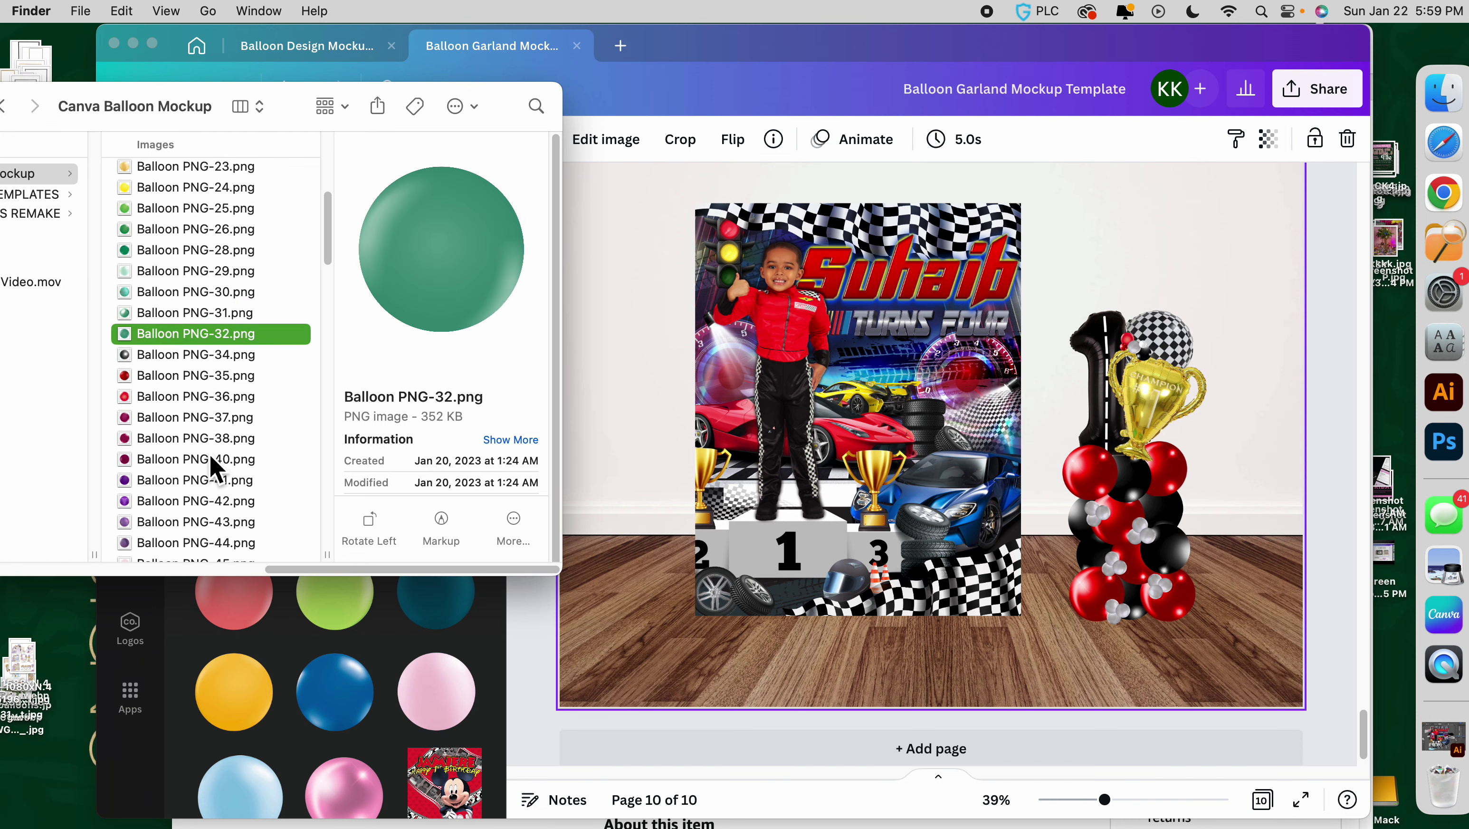
{"action": "left_click", "coordinate": [211, 459]}
{"action": "left_click", "coordinate": [212, 479]}
{"action": "scroll", "coordinate": [212, 484], "scroll_direction": "down", "scroll_amount": 5}
{"action": "left_click", "coordinate": [212, 486]}
{"action": "scroll", "coordinate": [212, 485], "scroll_direction": "down", "scroll_amount": 5}
{"action": "left_click", "coordinate": [212, 485]}
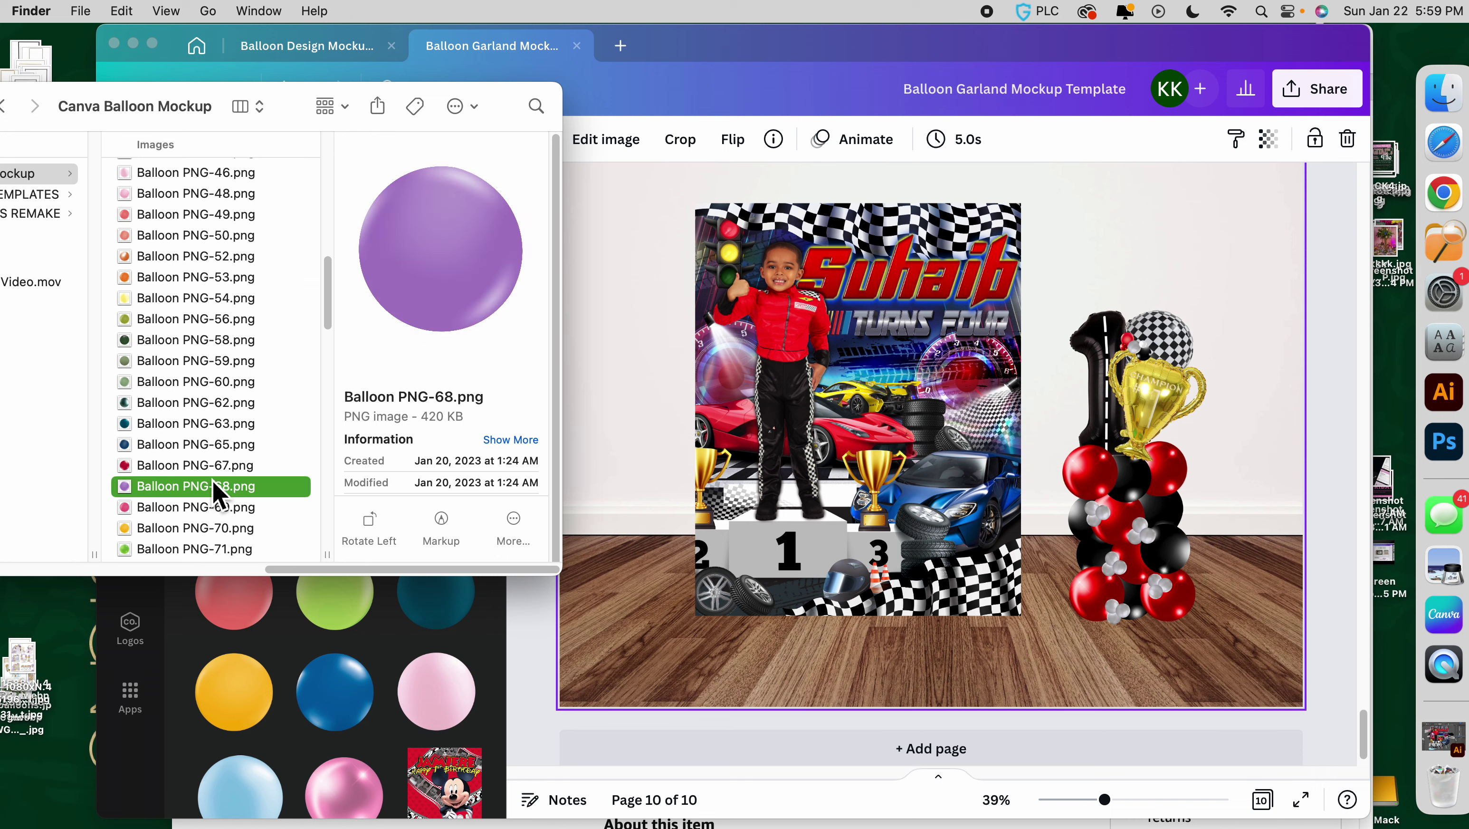
{"action": "scroll", "coordinate": [213, 486], "scroll_direction": "down", "scroll_amount": 5}
{"action": "left_click", "coordinate": [213, 483]}
{"action": "scroll", "coordinate": [215, 491], "scroll_direction": "down", "scroll_amount": 5}
{"action": "left_click", "coordinate": [215, 482]}
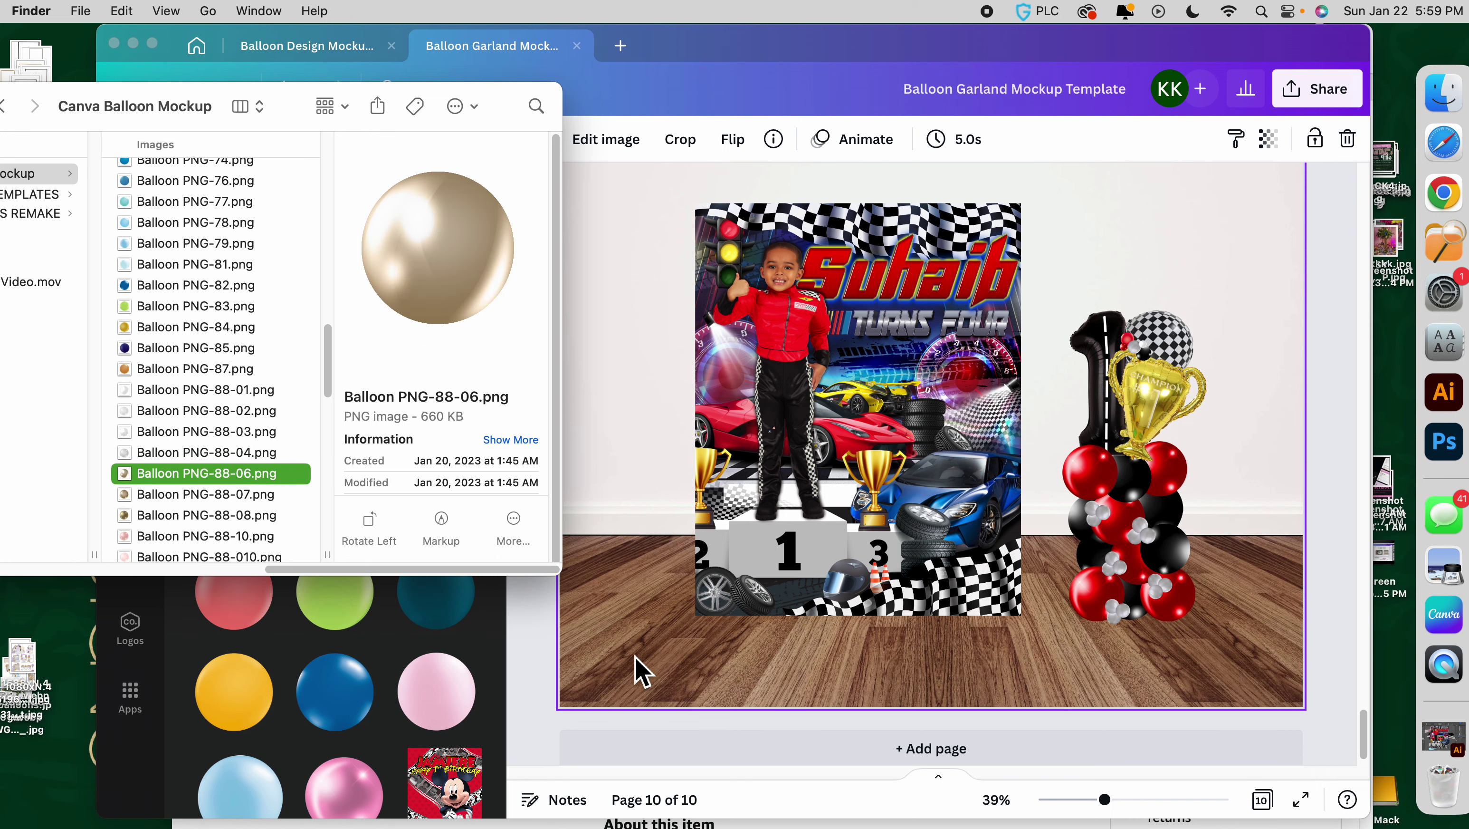
{"action": "left_click", "coordinate": [641, 672]}
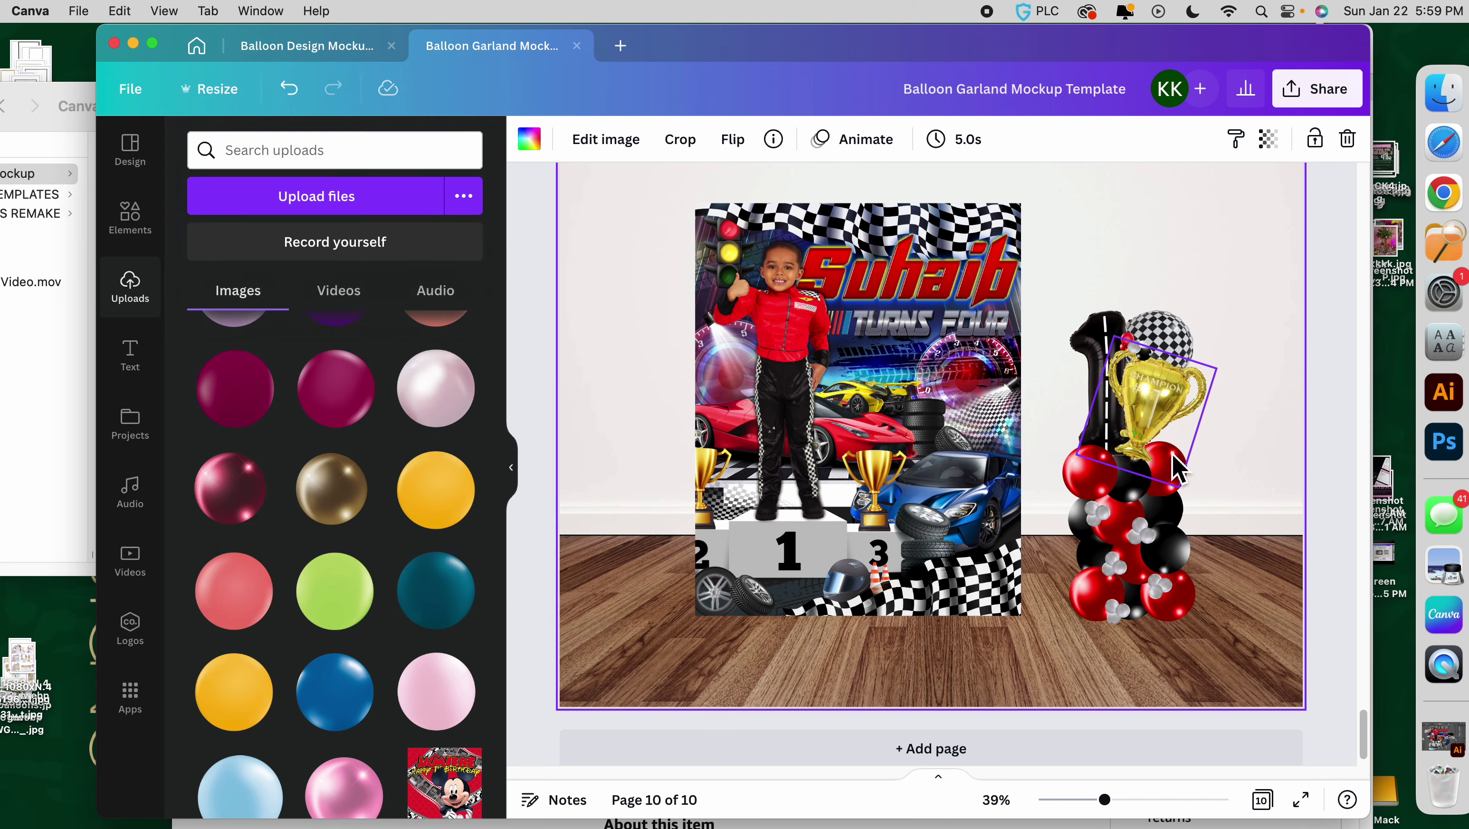
{"action": "left_click", "coordinate": [1181, 498]}
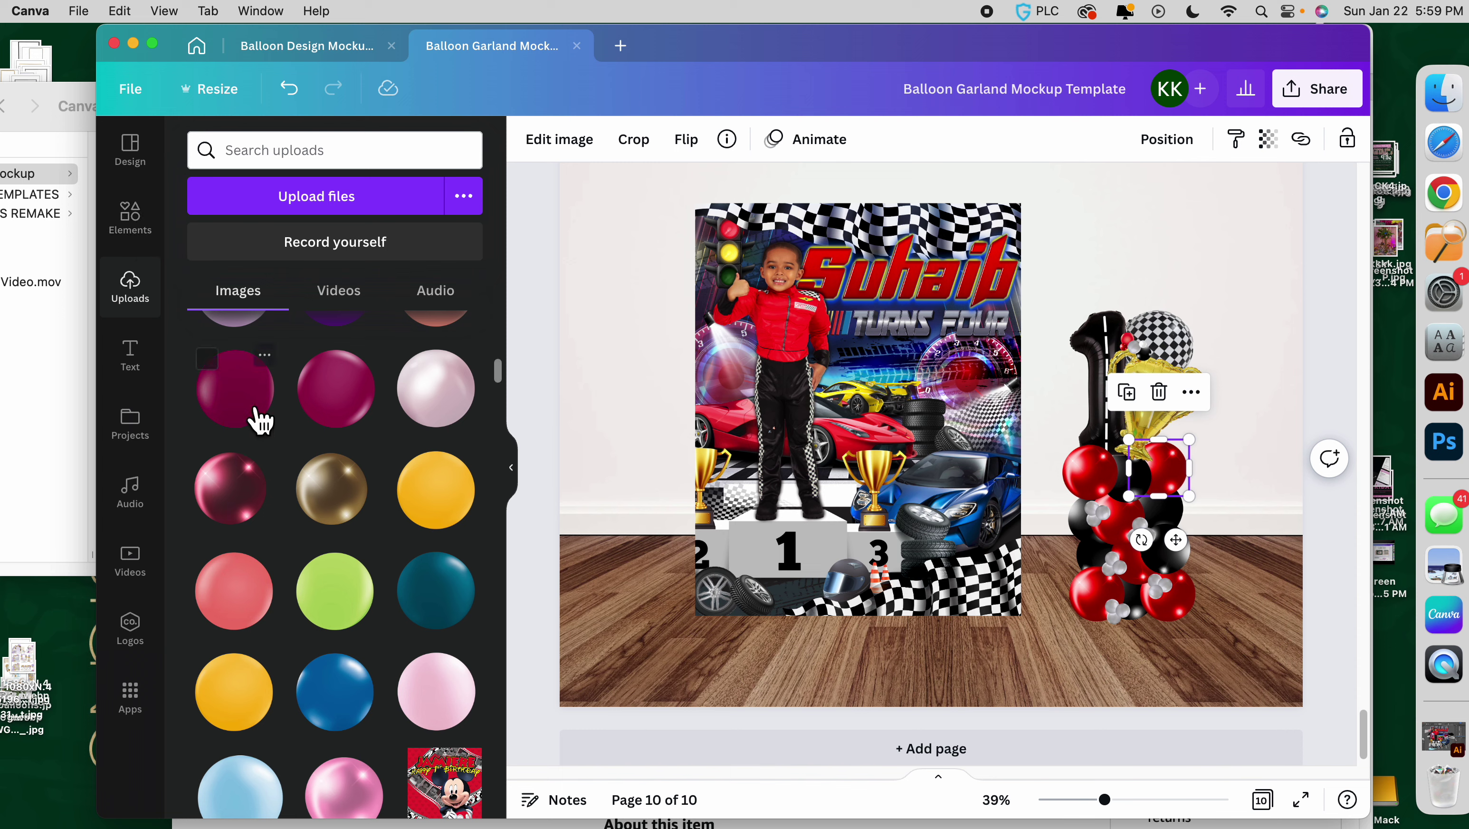
{"action": "mouse_move", "coordinate": [258, 421]}
{"action": "left_mouse_down"}
{"action": "mouse_move", "coordinate": [348, 407]}
{"action": "mouse_move", "coordinate": [985, 479]}
{"action": "mouse_move", "coordinate": [1082, 468]}
{"action": "mouse_move", "coordinate": [551, 482]}
{"action": "mouse_move", "coordinate": [281, 426]}
{"action": "left_mouse_up"}
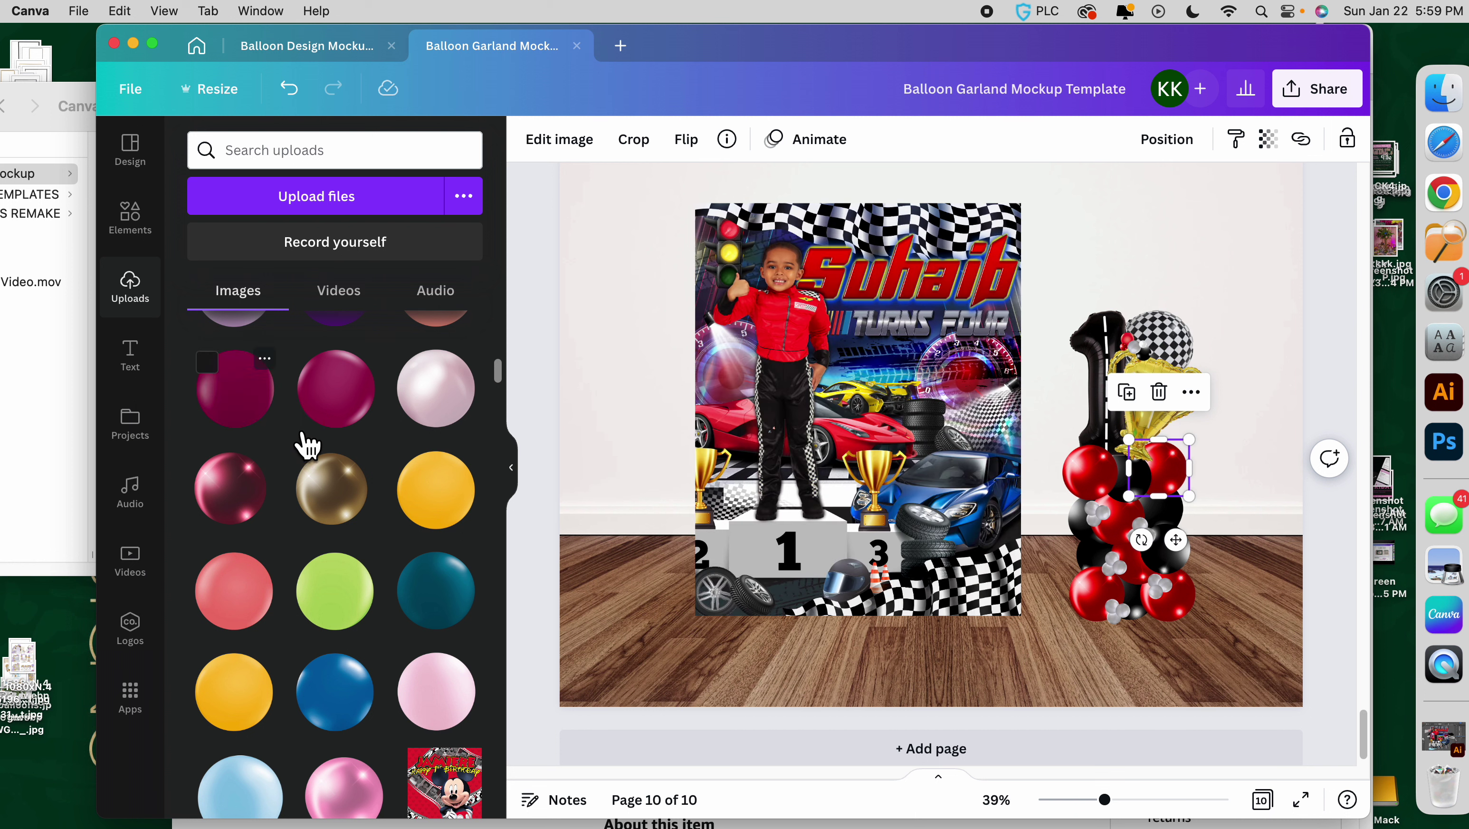
{"action": "left_click", "coordinate": [1089, 488]}
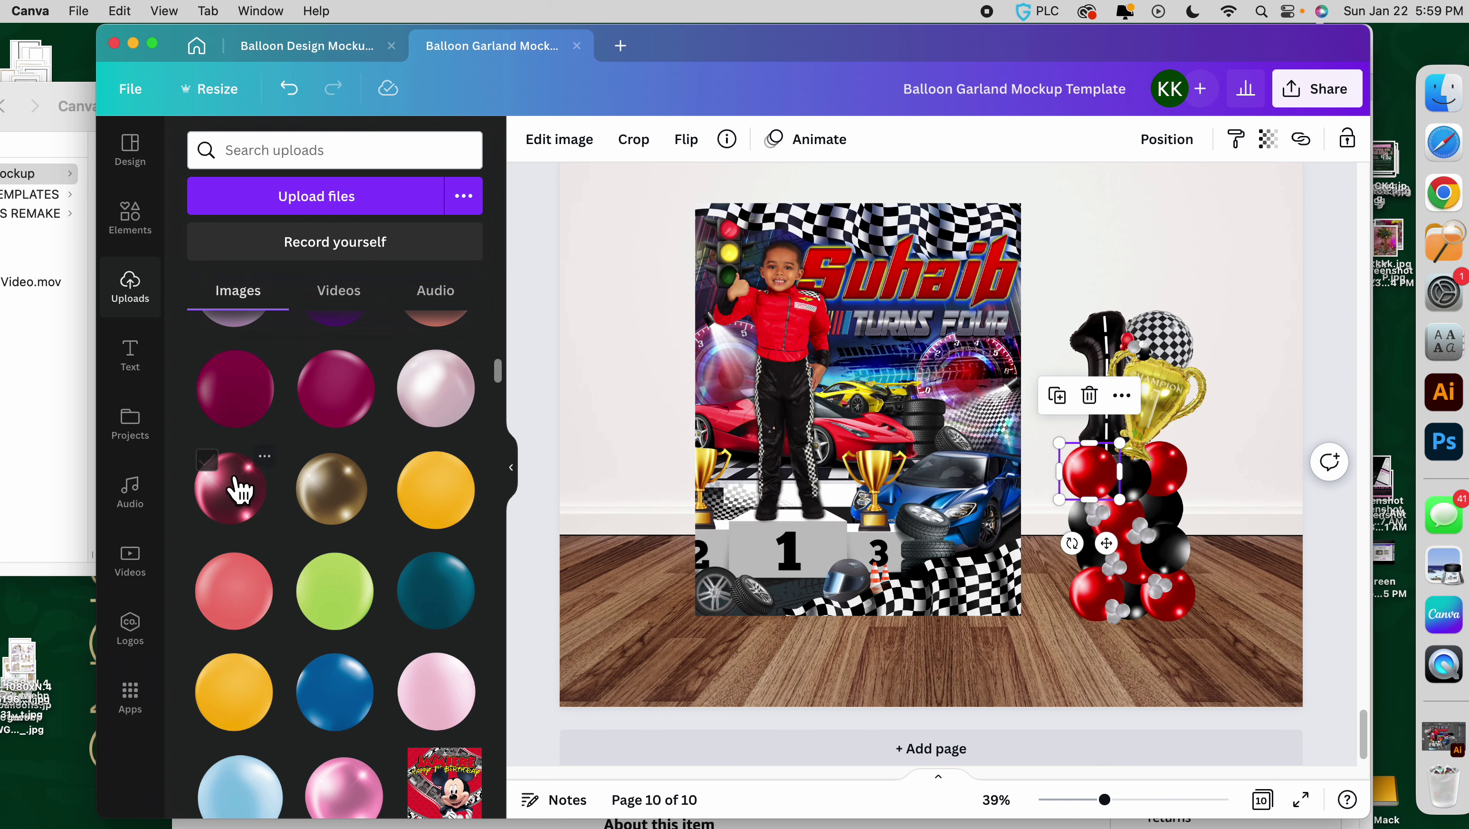
{"action": "left_click", "coordinate": [66, 114]}
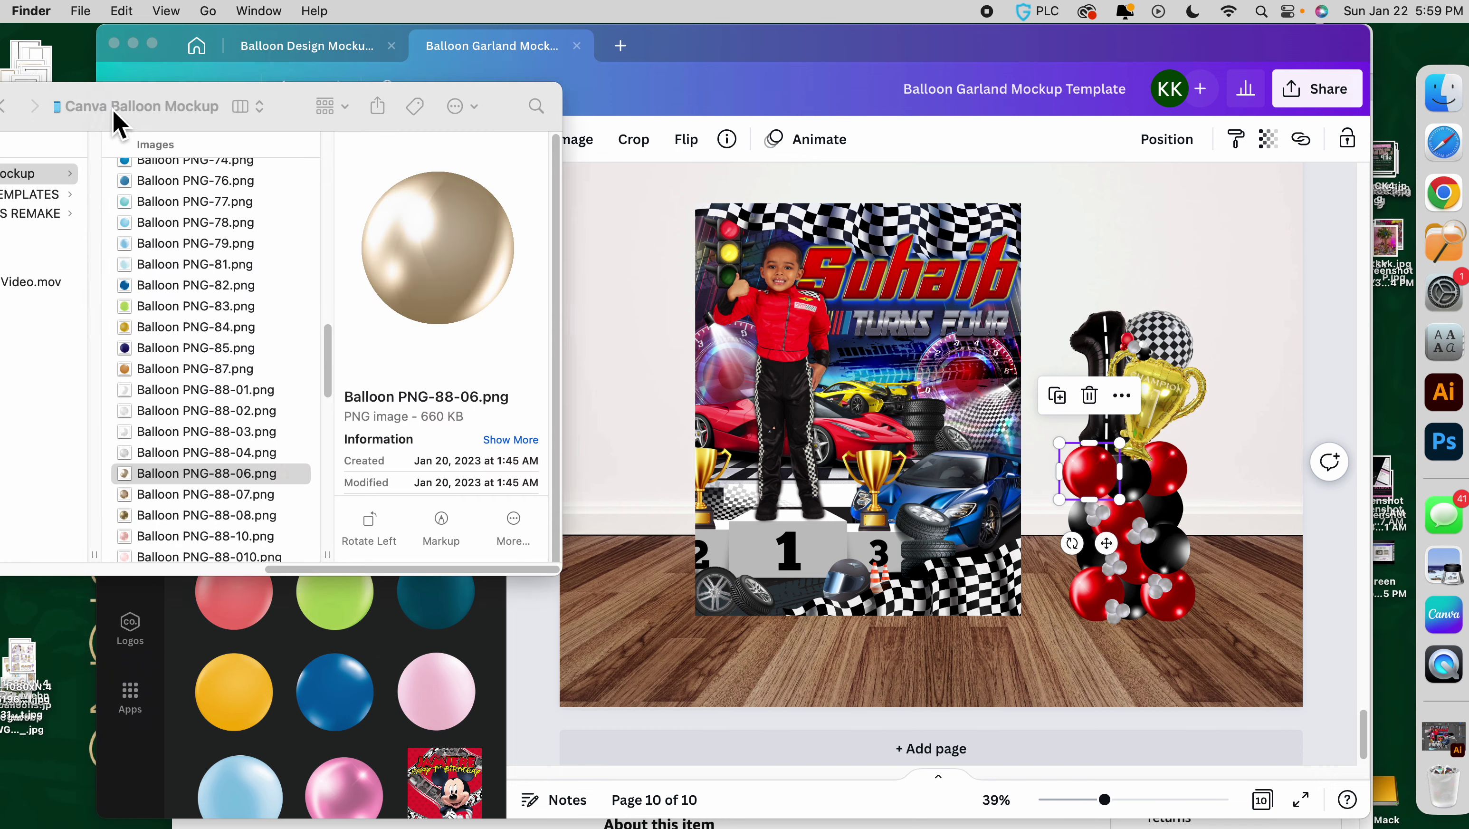
{"action": "left_click", "coordinate": [813, 671]}
Replace the black balloon in the column's top row with the uploaded blue balloon and nudge it into place.
{"action": "left_click_drag", "start_coordinate": [352, 703], "coordinate": [1066, 545]}
{"action": "left_click_drag", "start_coordinate": [1146, 510], "coordinate": [1101, 462]}
{"action": "left_click_drag", "start_coordinate": [1134, 812], "coordinate": [1173, 814]}
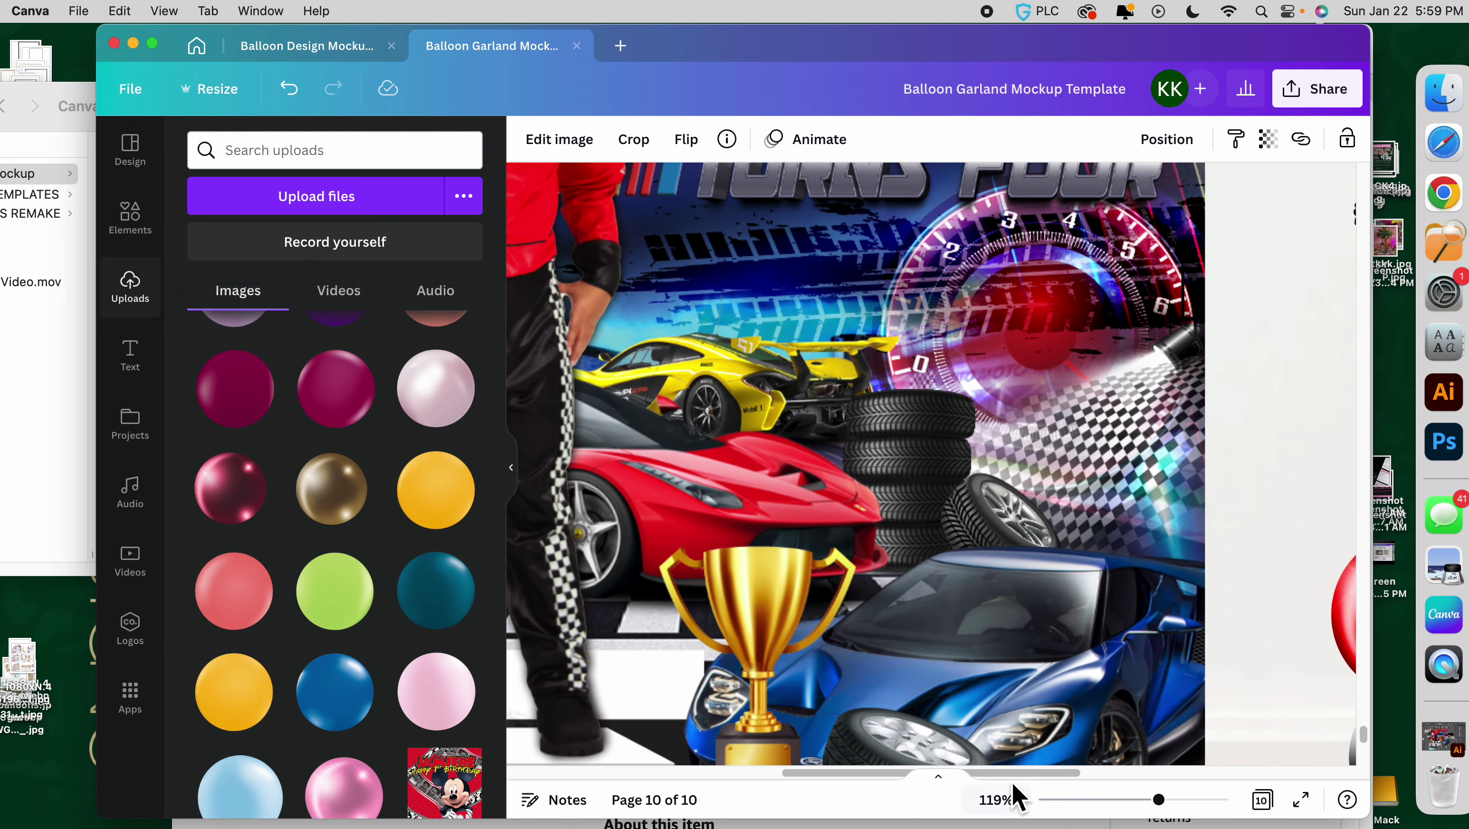
{"action": "left_click_drag", "start_coordinate": [1013, 783], "coordinate": [1229, 790]}
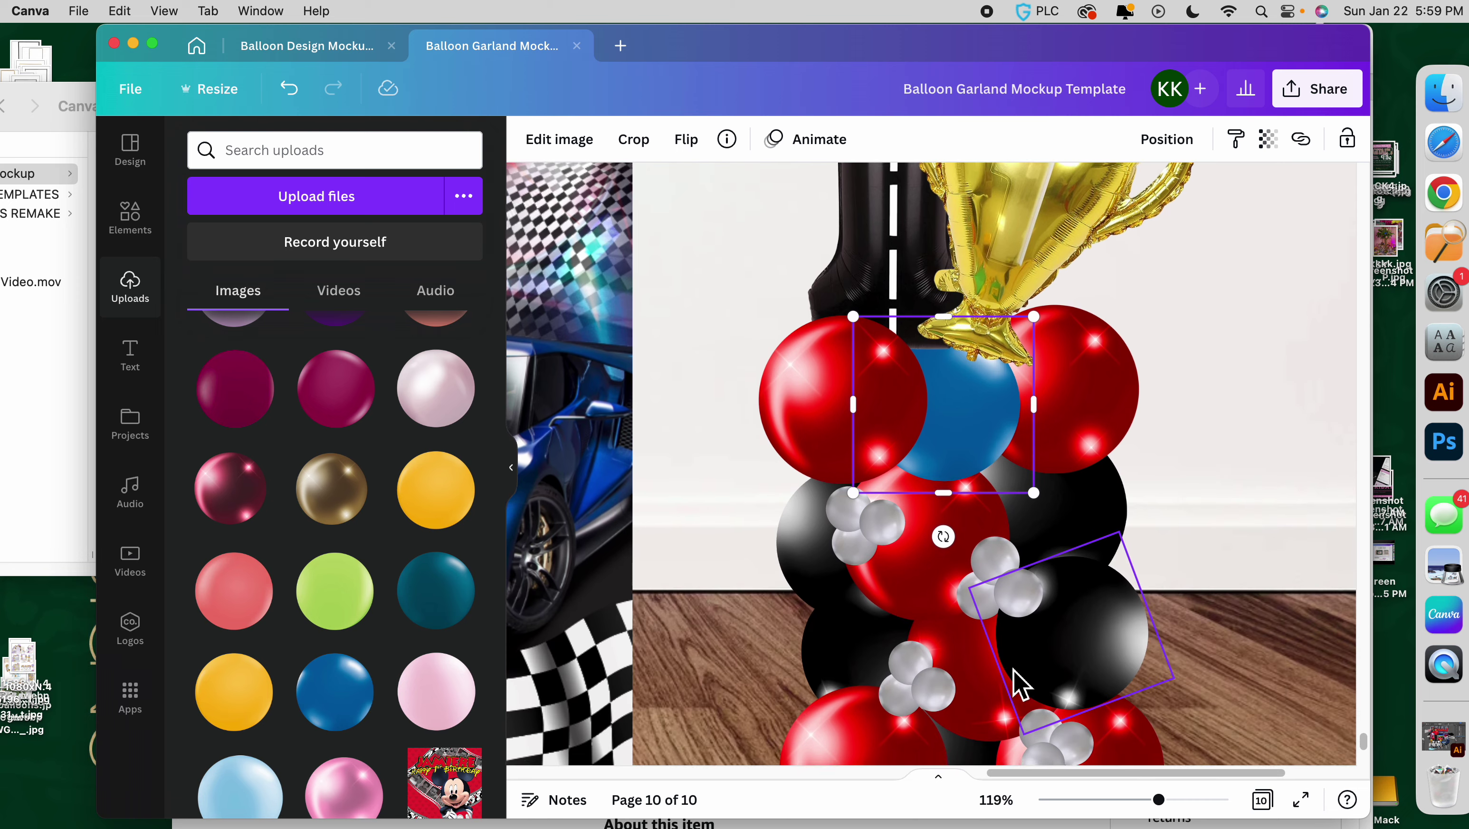
{"action": "scroll", "coordinate": [1020, 685], "scroll_direction": "down", "scroll_amount": 1}
{"action": "left_click_drag", "start_coordinate": [986, 412], "coordinate": [988, 423]}
Replace the right and left black balloons in the column's second row with the blue balloon and adjust the left one.
{"action": "left_click_drag", "start_coordinate": [360, 708], "coordinate": [1155, 476]}
{"action": "left_click", "coordinate": [1109, 523]}
{"action": "left_click_drag", "start_coordinate": [360, 718], "coordinate": [802, 573]}
{"action": "left_click_drag", "start_coordinate": [774, 443], "coordinate": [756, 424]}
Replace the left and right black balloons in the column's third row with the blue balloon and fine-tune their placement.
{"action": "left_click_drag", "start_coordinate": [346, 714], "coordinate": [837, 645]}
{"action": "left_click_drag", "start_coordinate": [380, 724], "coordinate": [844, 629]}
{"action": "left_click_drag", "start_coordinate": [369, 703], "coordinate": [1095, 650]}
{"action": "mouse_move", "coordinate": [978, 583]}
{"action": "left_mouse_down"}
{"action": "mouse_move", "coordinate": [957, 564]}
{"action": "mouse_move", "coordinate": [976, 576]}
{"action": "left_mouse_up"}
{"action": "mouse_move", "coordinate": [1131, 605]}
{"action": "left_mouse_down"}
{"action": "mouse_move", "coordinate": [1158, 592]}
{"action": "mouse_move", "coordinate": [1135, 596]}
{"action": "left_mouse_up"}
Replace the remaining black balloon between the two red ones in the column's bottom row with the blue balloon.
{"action": "scroll", "coordinate": [1154, 642], "scroll_direction": "down", "scroll_amount": 2}
{"action": "scroll", "coordinate": [1154, 641], "scroll_direction": "down", "scroll_amount": 1}
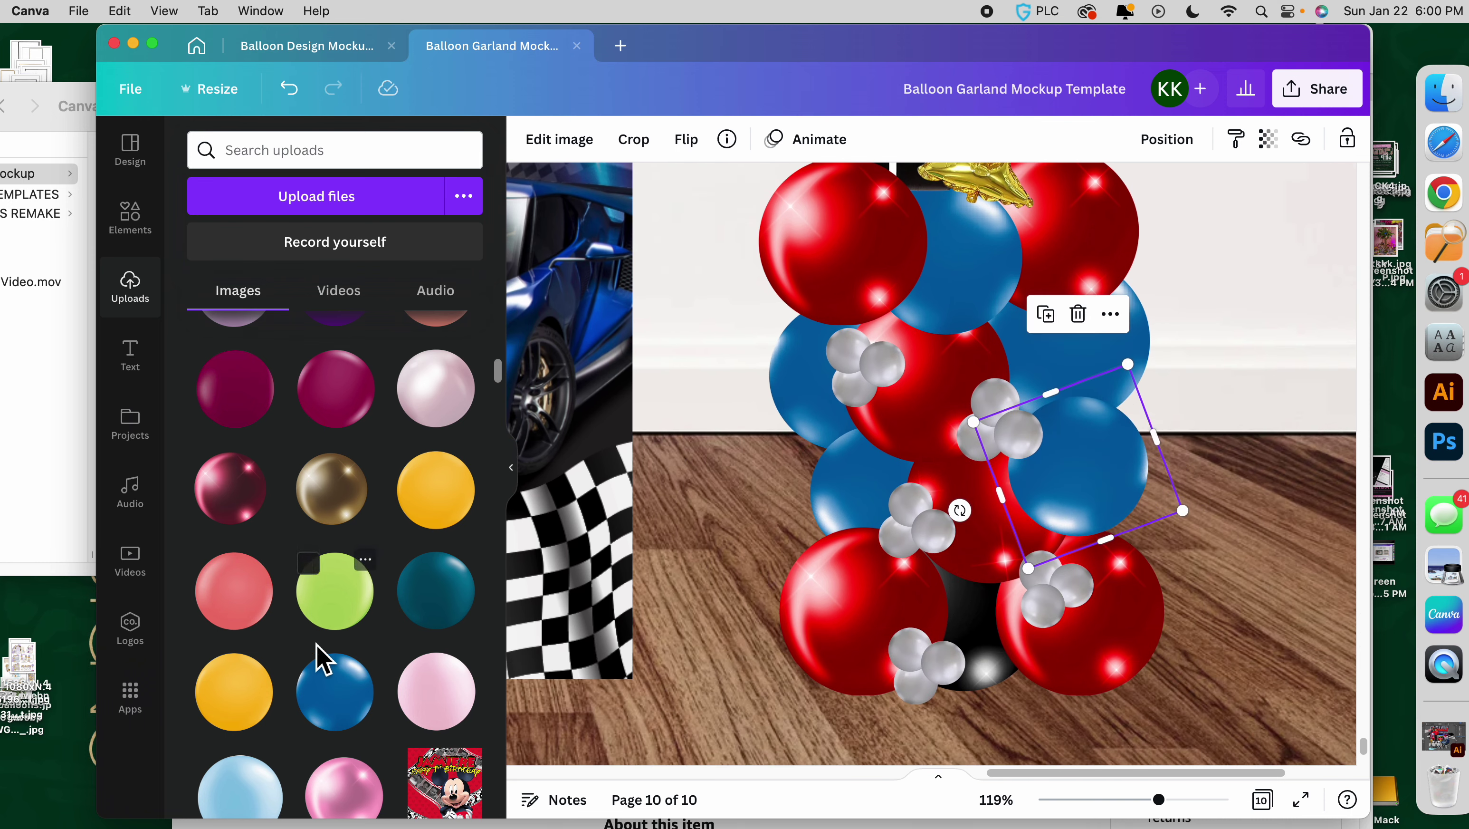
{"action": "left_click_drag", "start_coordinate": [325, 667], "coordinate": [986, 664]}
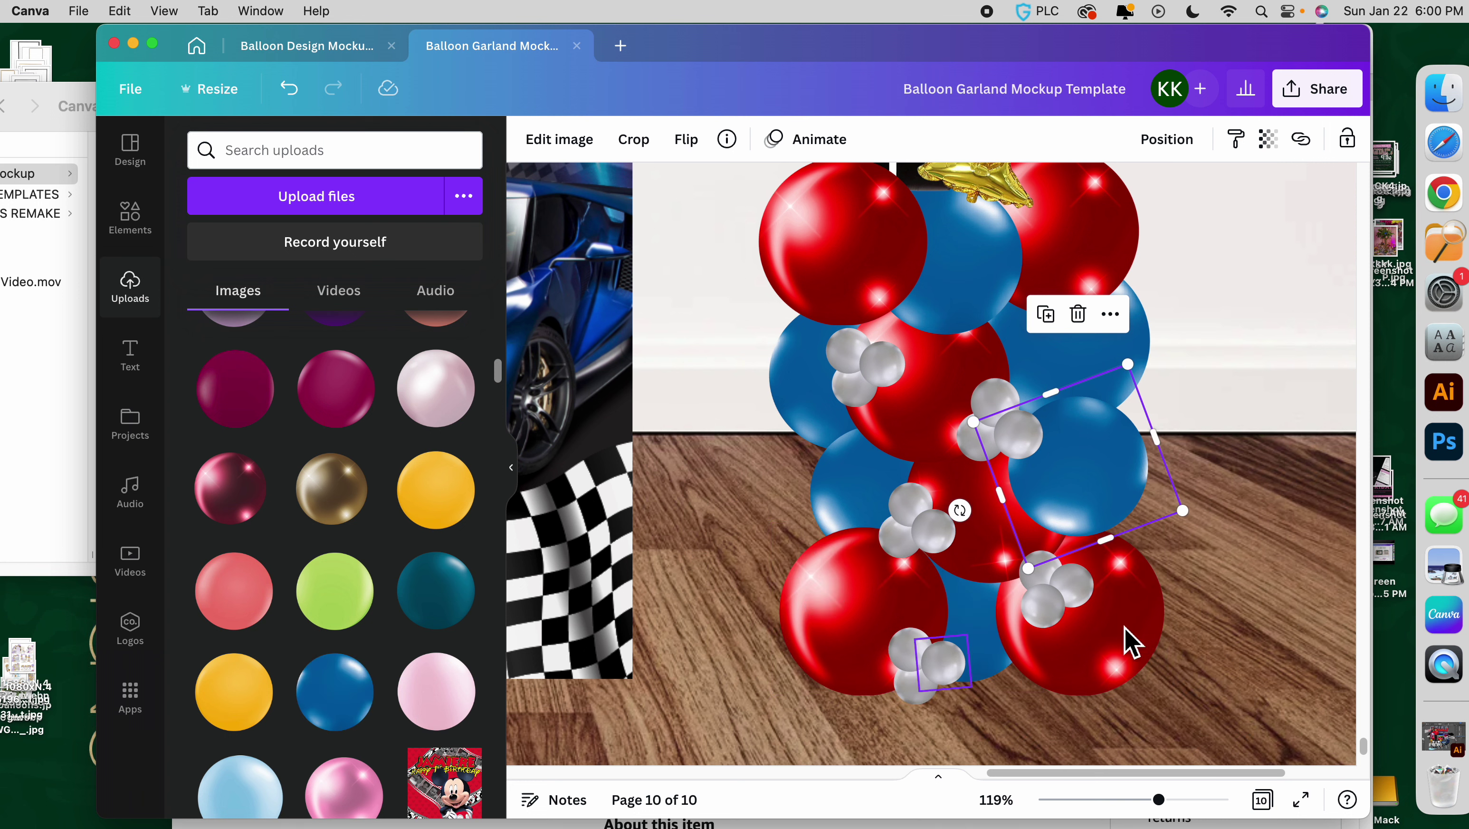
{"action": "left_click", "coordinate": [1254, 665]}
Replace the small silver balloon in the cluster above the trophy with the blue balloon.
{"action": "scroll", "coordinate": [1253, 665], "scroll_direction": "up", "scroll_amount": 10}
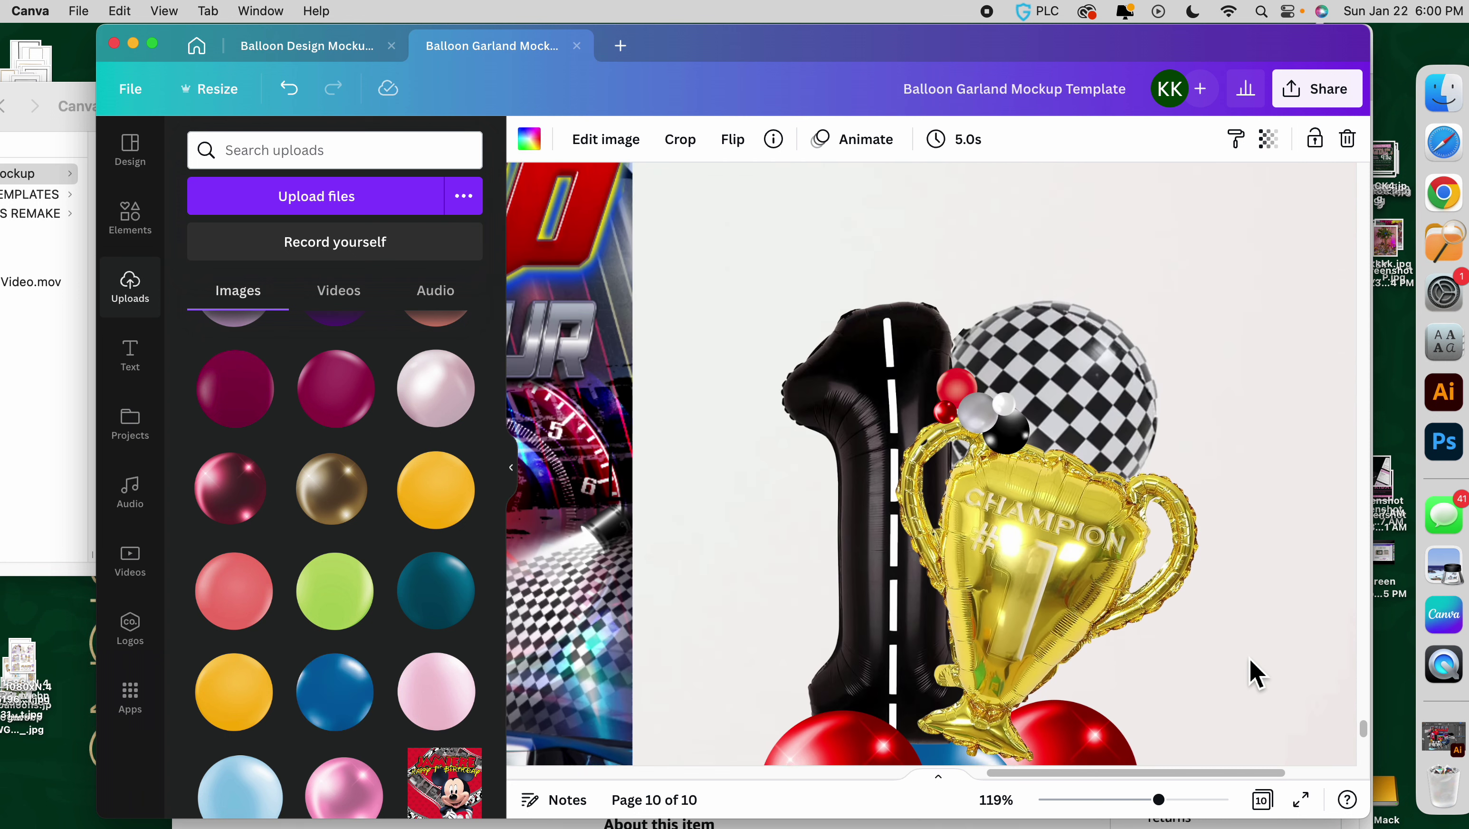
{"action": "scroll", "coordinate": [1250, 661], "scroll_direction": "down", "scroll_amount": 2}
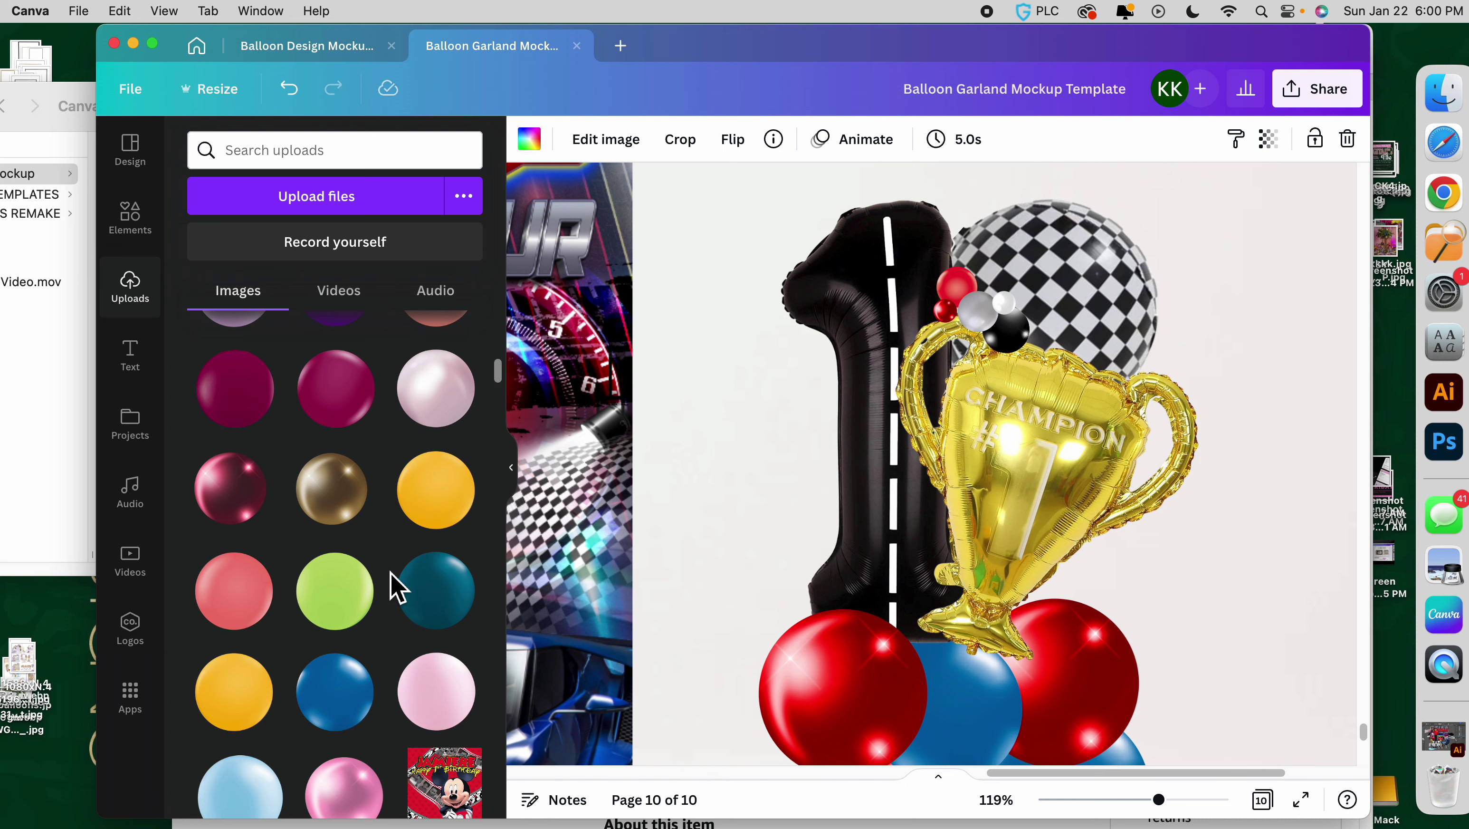
{"action": "left_click_drag", "start_coordinate": [351, 693], "coordinate": [977, 313]}
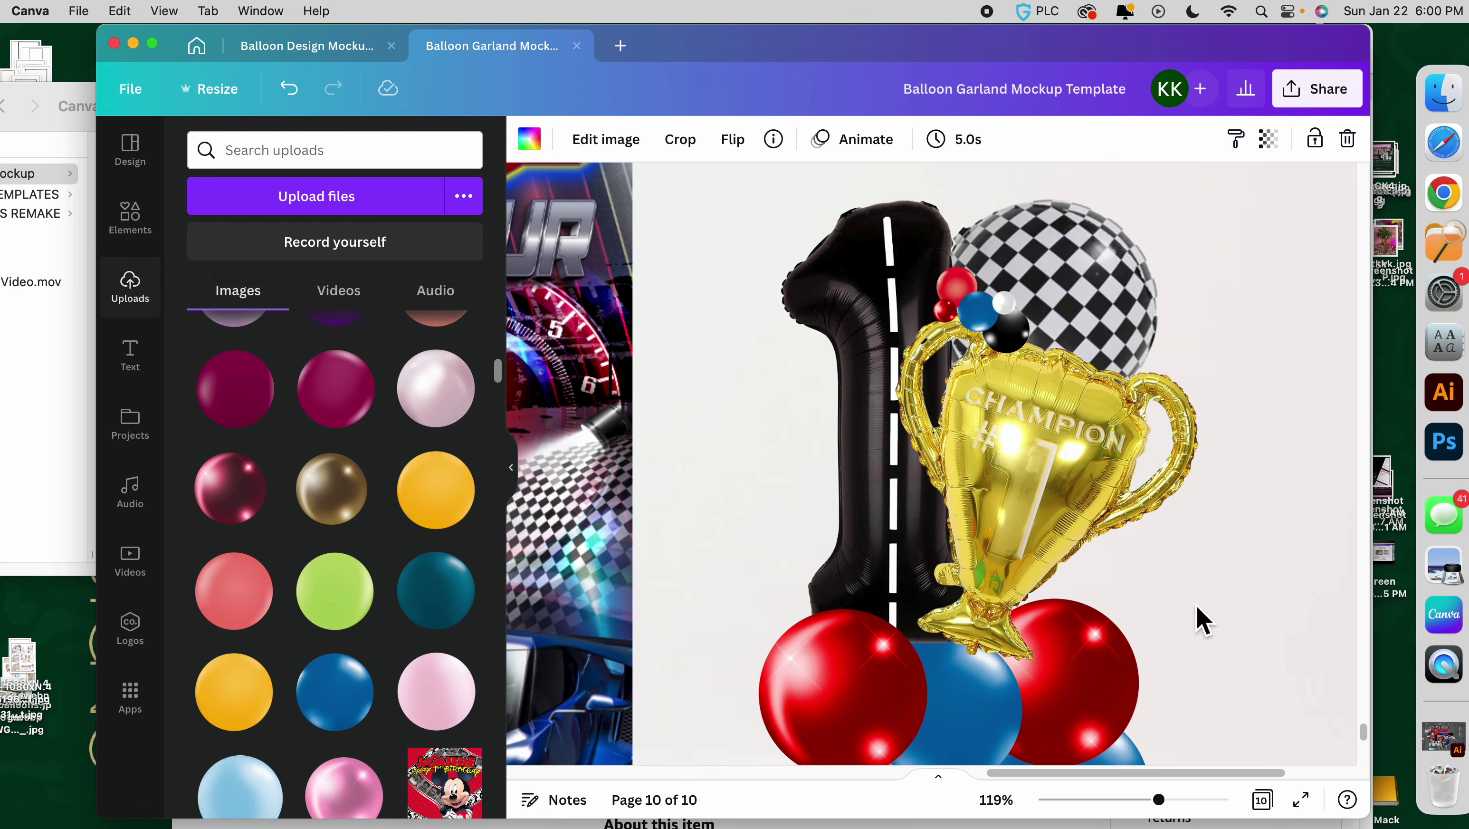
Group all parts of the balloon column and move the group over the backdrop's lower-right corner.
{"action": "scroll", "coordinate": [1234, 621], "scroll_direction": "down", "scroll_amount": 2}
{"action": "left_click_drag", "start_coordinate": [1158, 799], "coordinate": [1116, 810]}
{"action": "left_click", "coordinate": [1099, 609]}
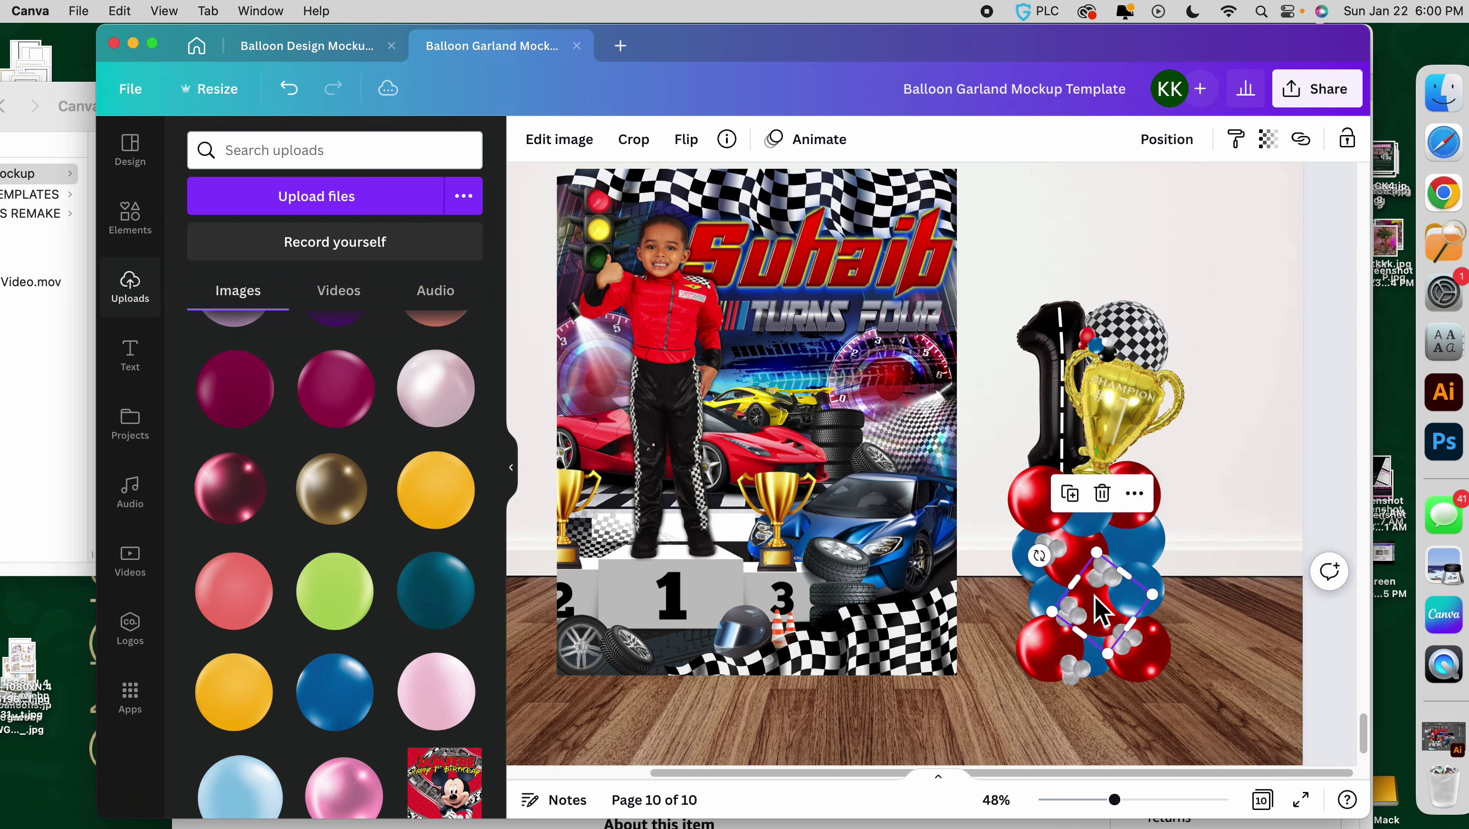
{"action": "left_click_drag", "start_coordinate": [1264, 264], "coordinate": [1019, 707]}
{"action": "left_click", "coordinate": [1128, 139]}
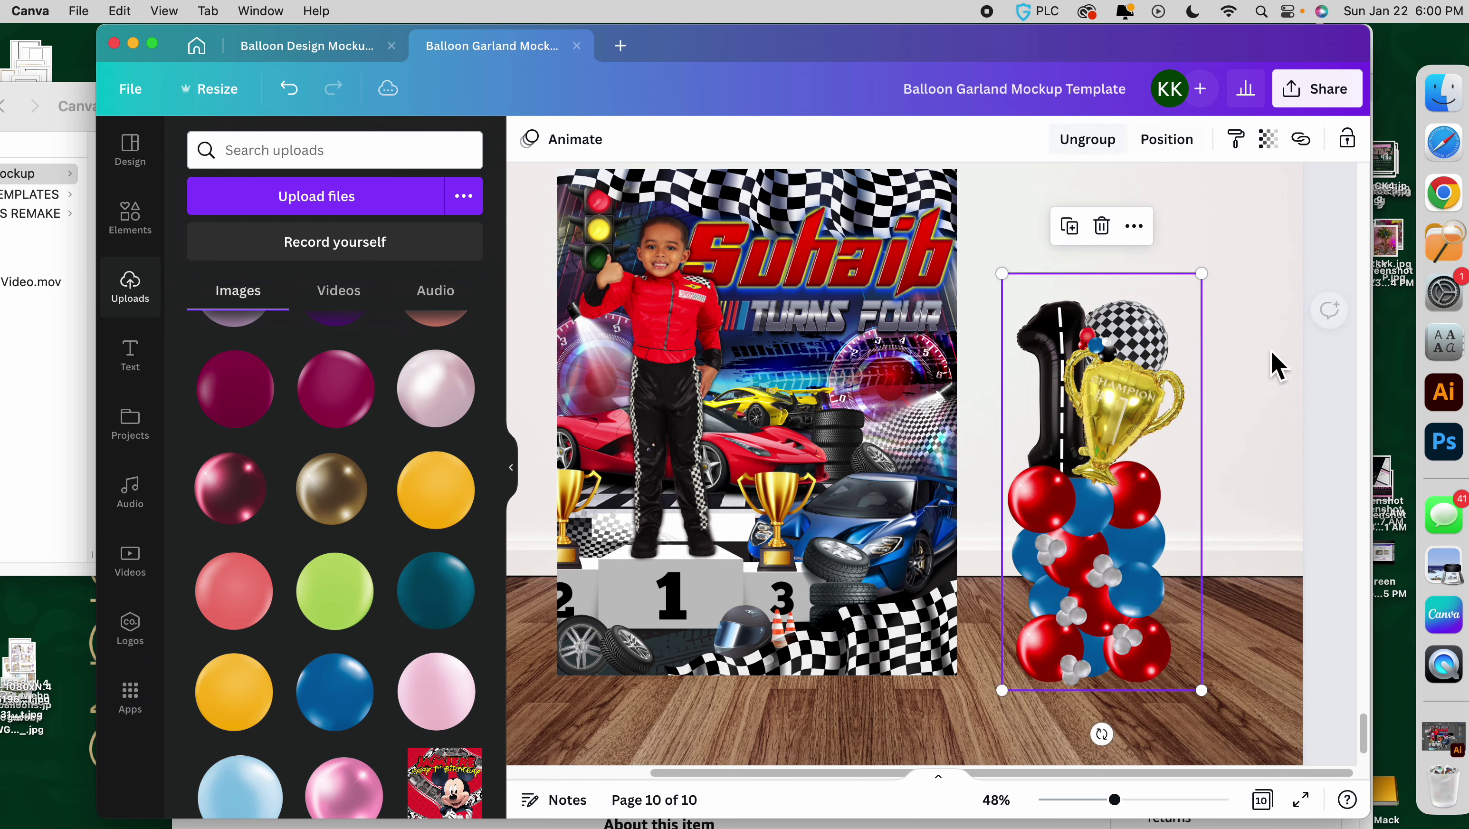
{"action": "left_click_drag", "start_coordinate": [1105, 575], "coordinate": [1016, 567]}
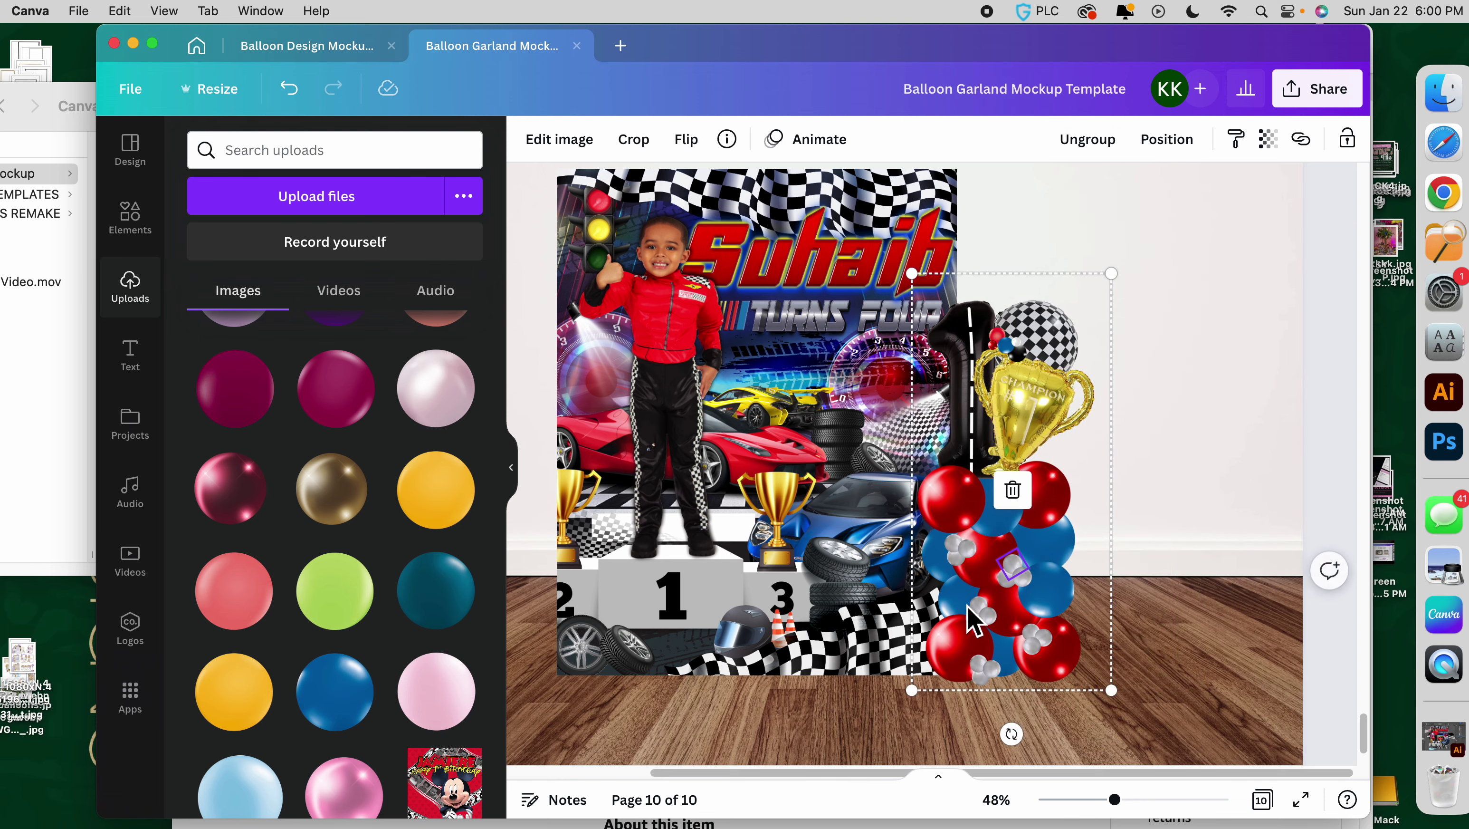
Move the racing backdrop and the grouped balloon column together to the right half of the room.
{"action": "left_click_drag", "start_coordinate": [1126, 809], "coordinate": [1104, 803]}
{"action": "left_click", "coordinate": [941, 563]}
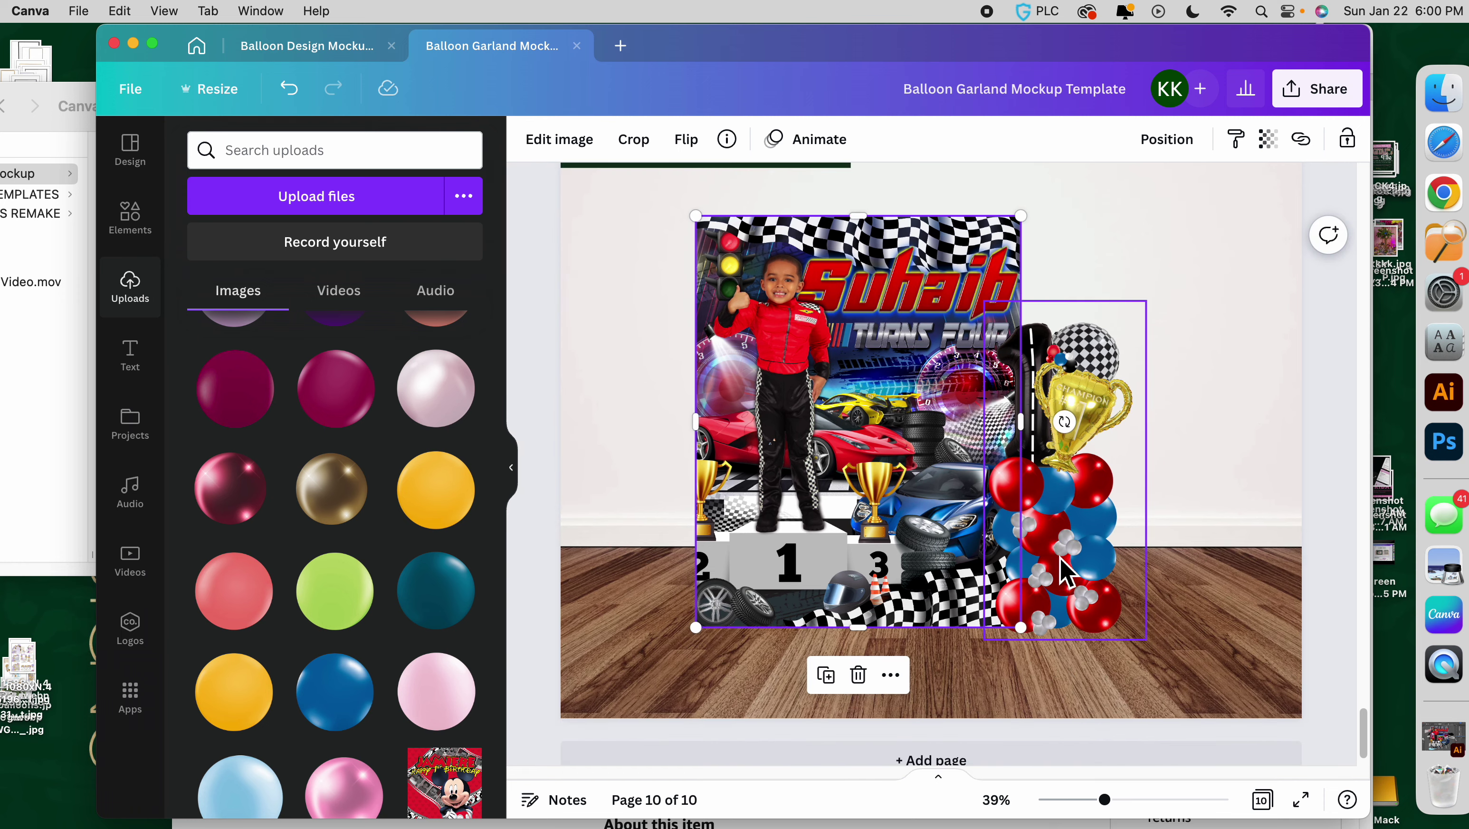
{"action": "left_click", "coordinate": [1091, 540], "text": "shift"}
{"action": "left_click_drag", "start_coordinate": [1091, 540], "coordinate": [1197, 532]}
{"action": "left_click", "coordinate": [729, 515]}
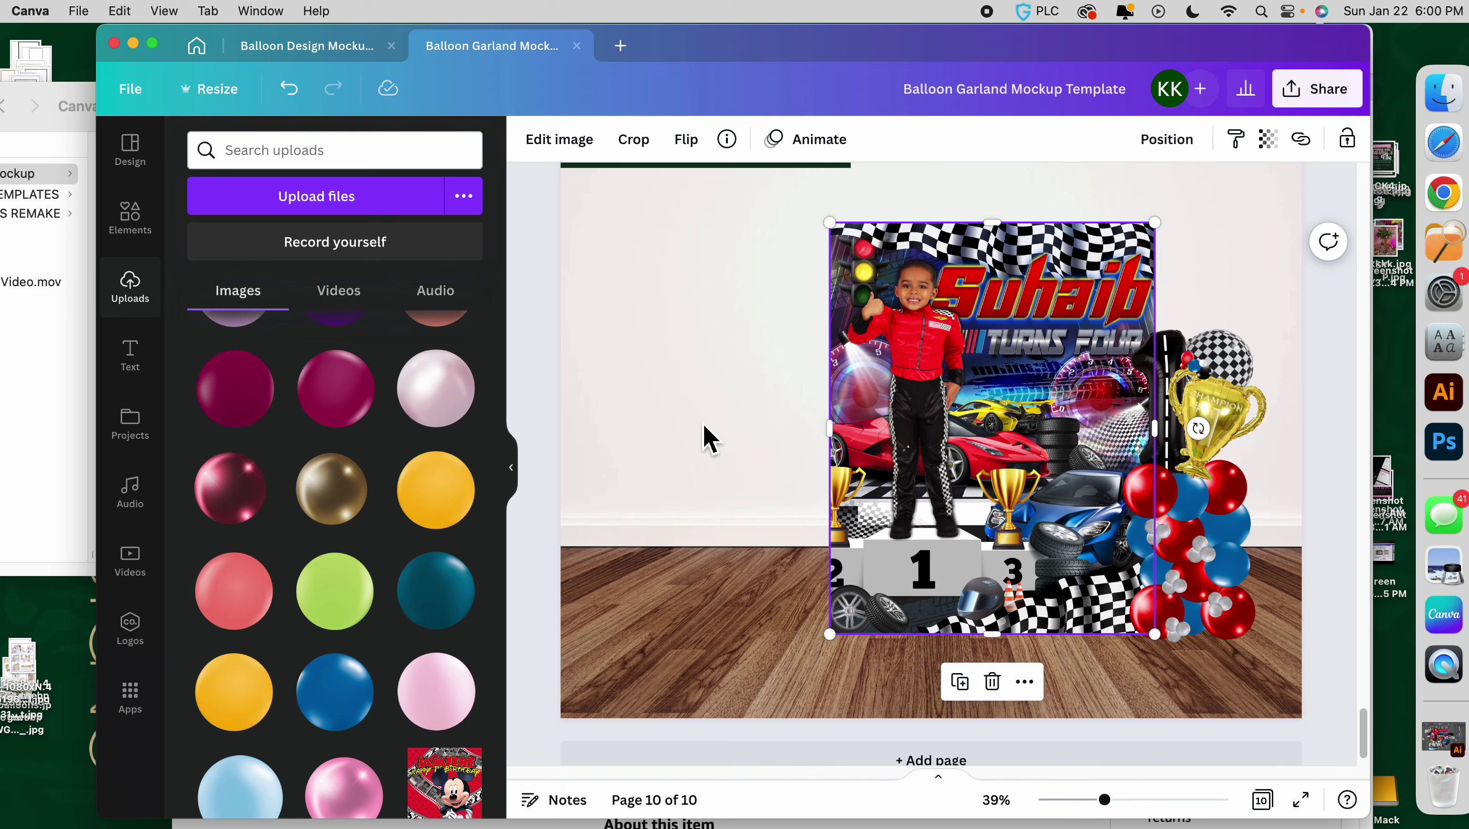
Search the elements for "arch frame" and show all matching frames.
{"action": "left_click", "coordinate": [130, 221]}
{"action": "type", "text": "arch"}
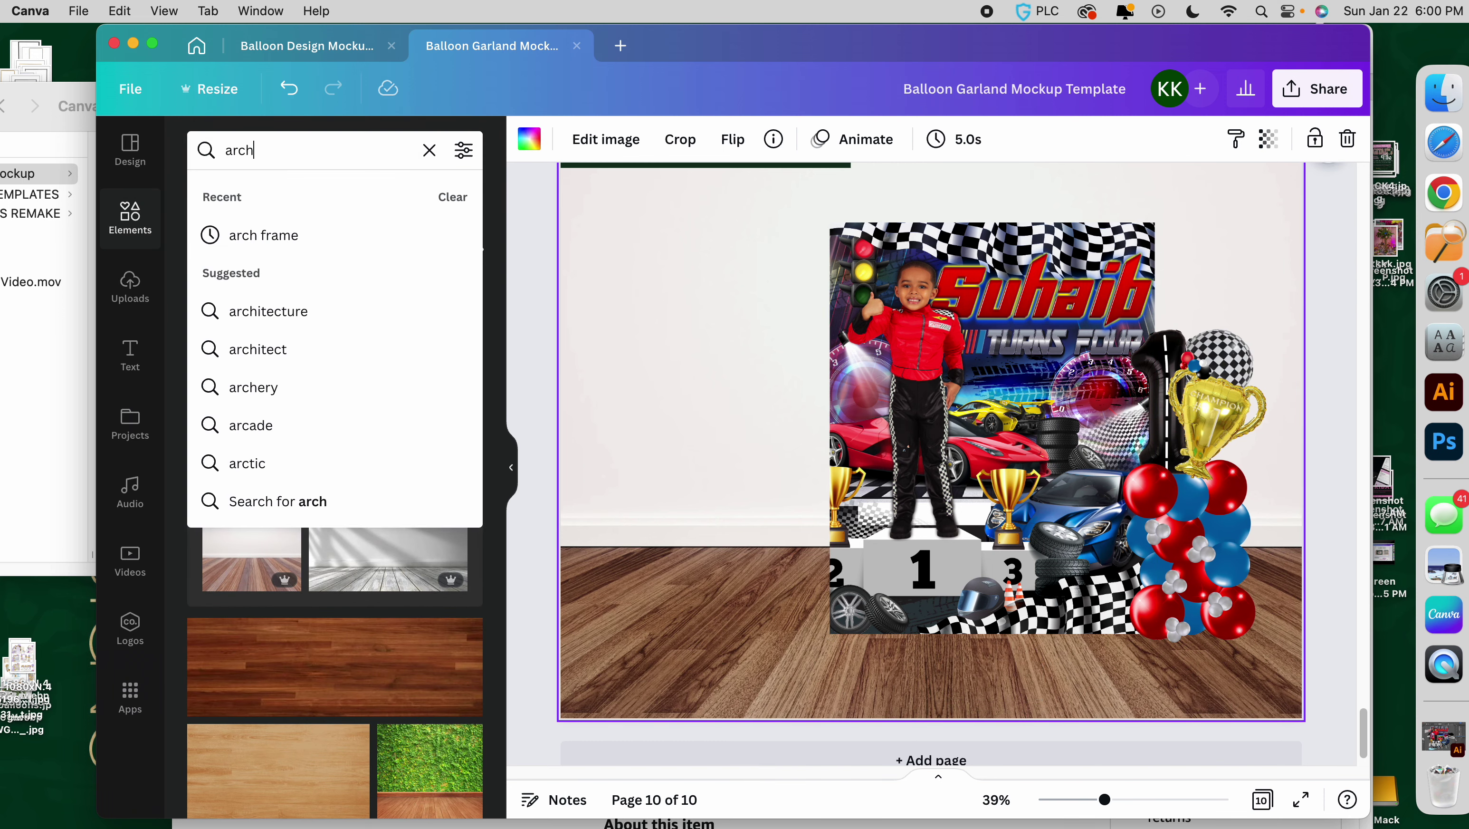
{"action": "key", "text": "Return"}
{"action": "left_click", "coordinate": [284, 152]}
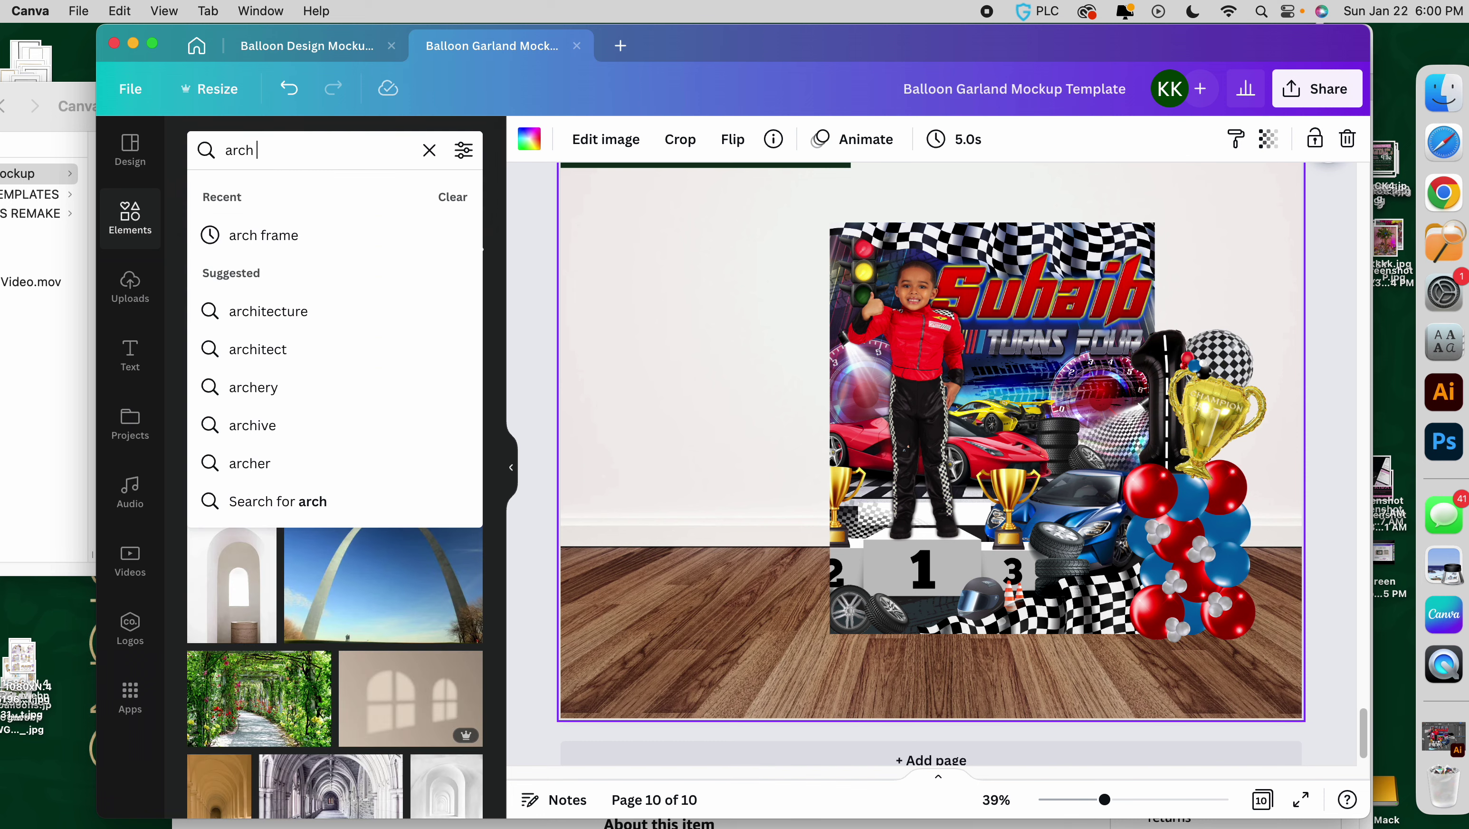
{"action": "key", "text": "Return"}
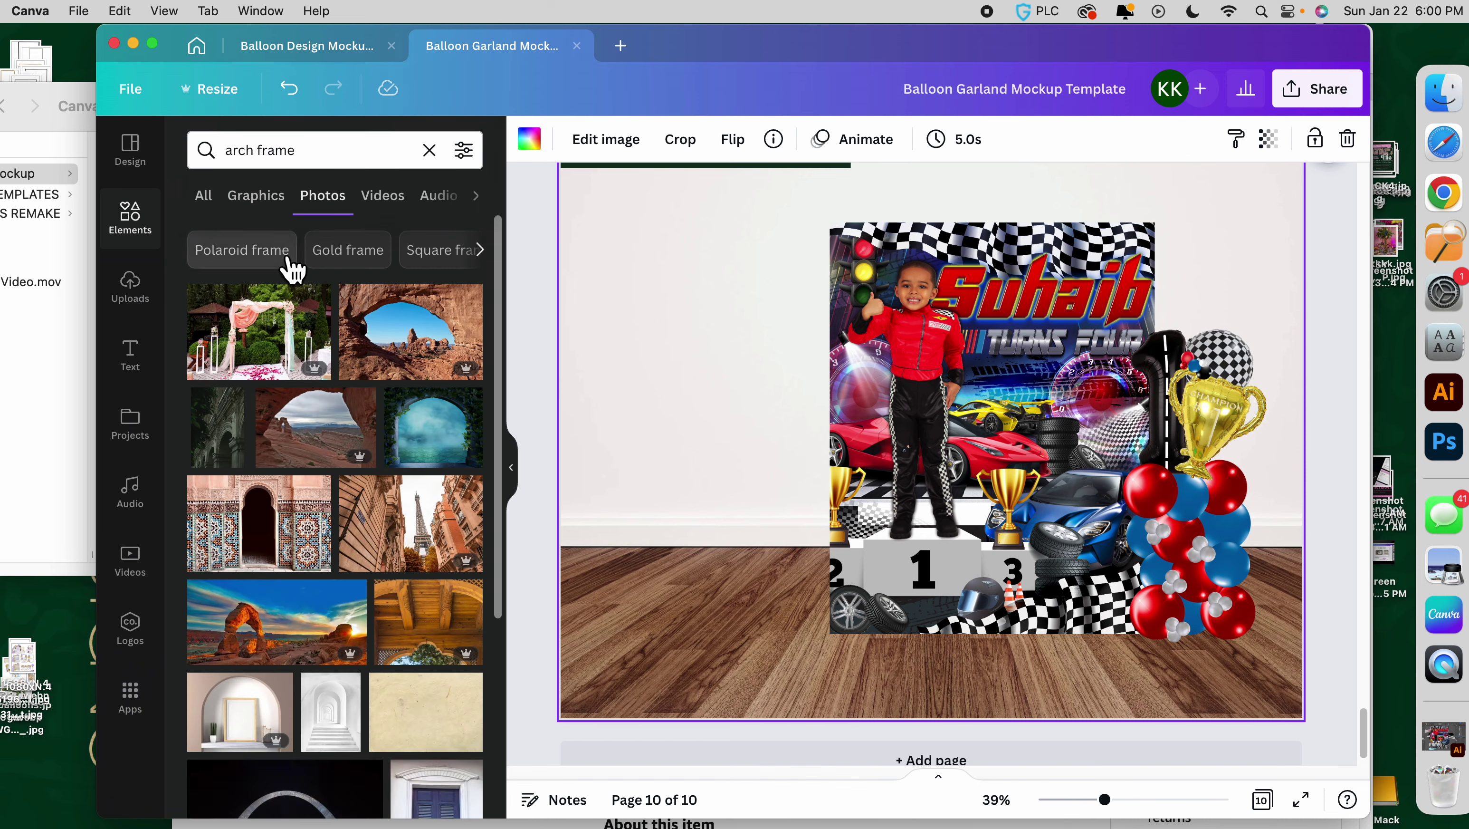
{"action": "left_click", "coordinate": [203, 196]}
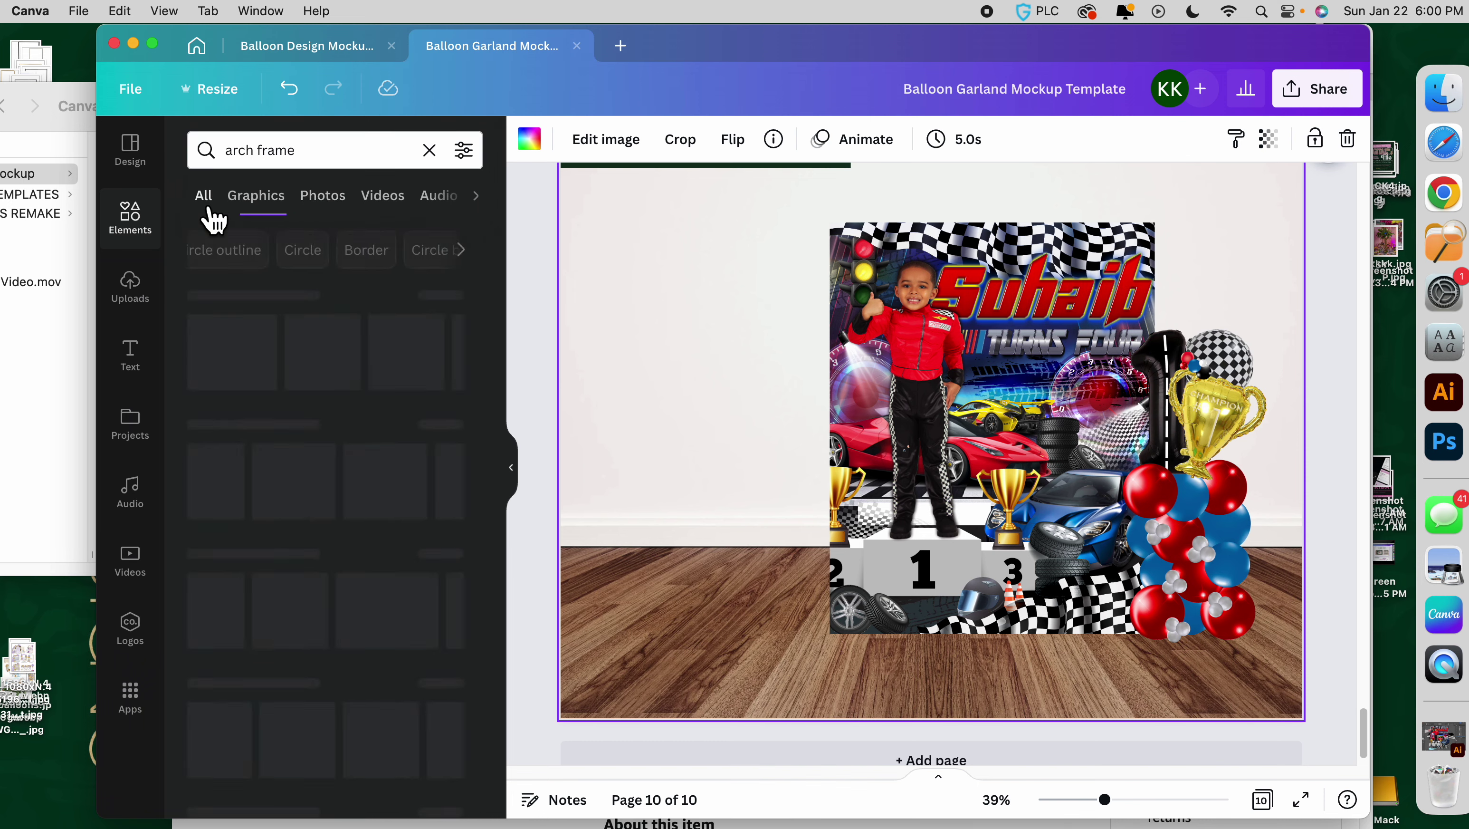
{"action": "scroll", "coordinate": [241, 394], "scroll_direction": "down", "scroll_amount": 3}
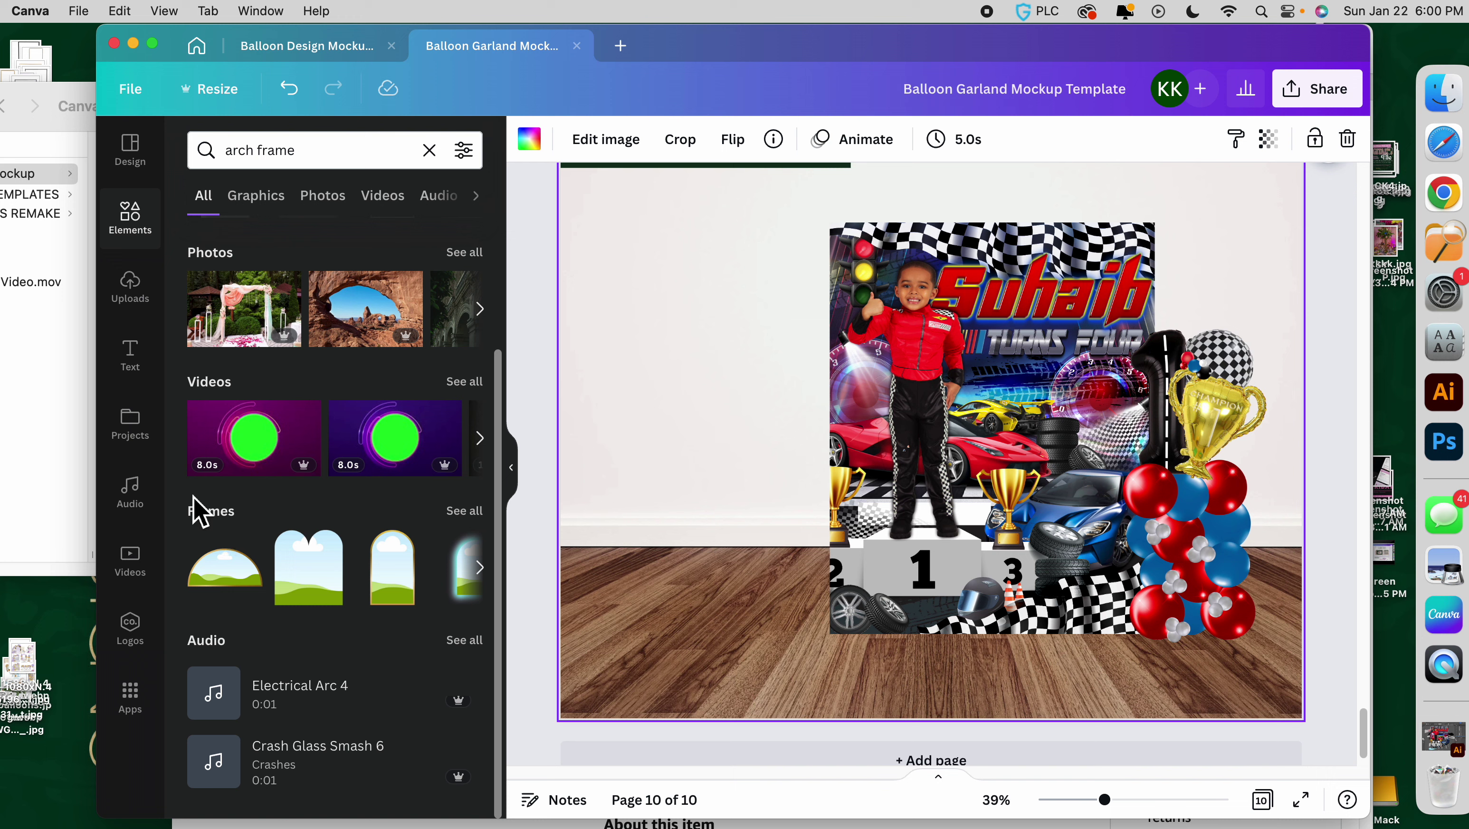
{"action": "left_click", "coordinate": [464, 511]}
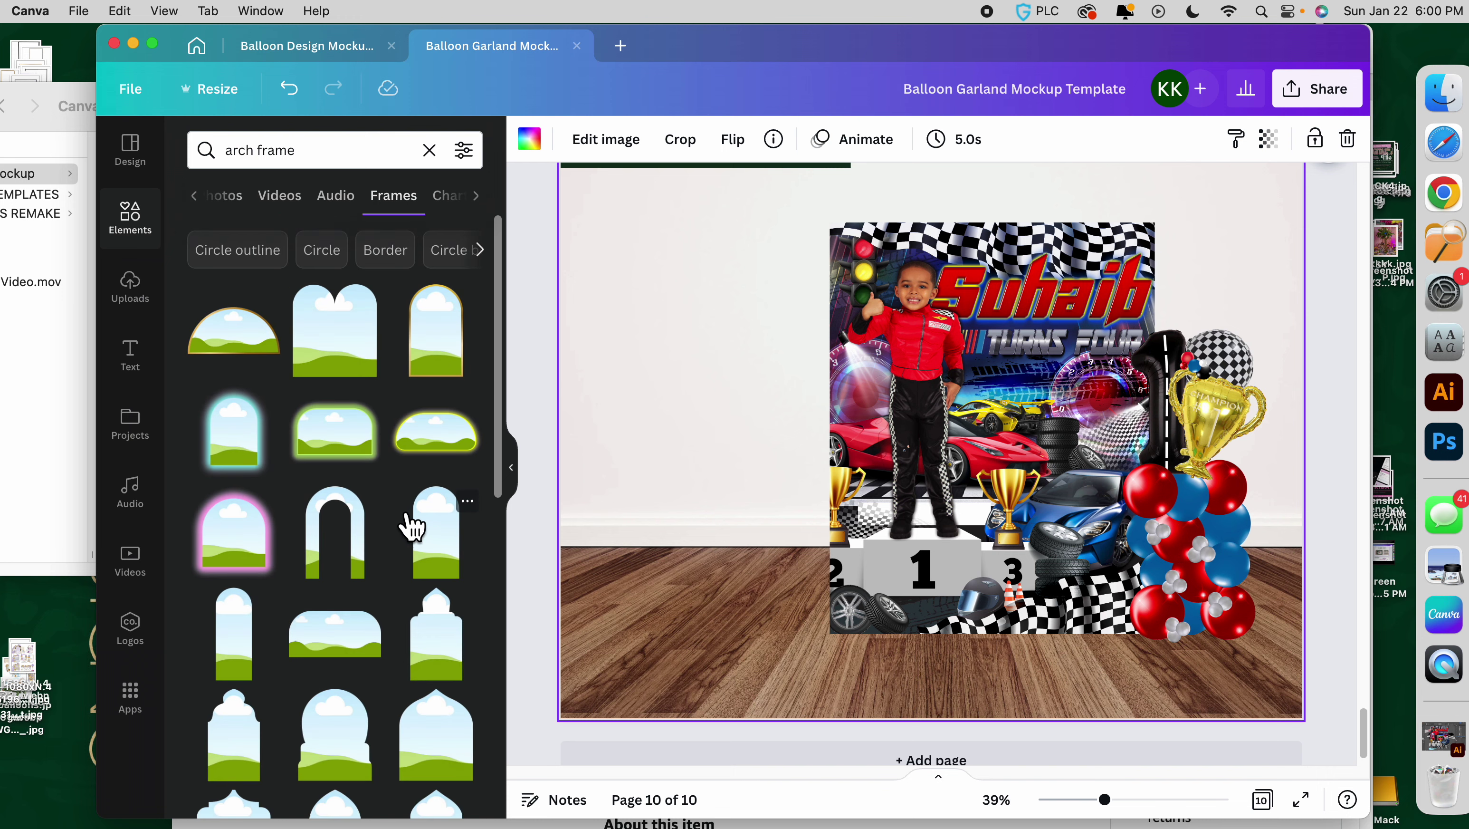
Browse the arch frames and add the plain round-topped arch frame to the Mockup Example page.
{"action": "scroll", "coordinate": [412, 525], "scroll_direction": "down", "scroll_amount": 1}
{"action": "scroll", "coordinate": [364, 360], "scroll_direction": "down", "scroll_amount": 10}
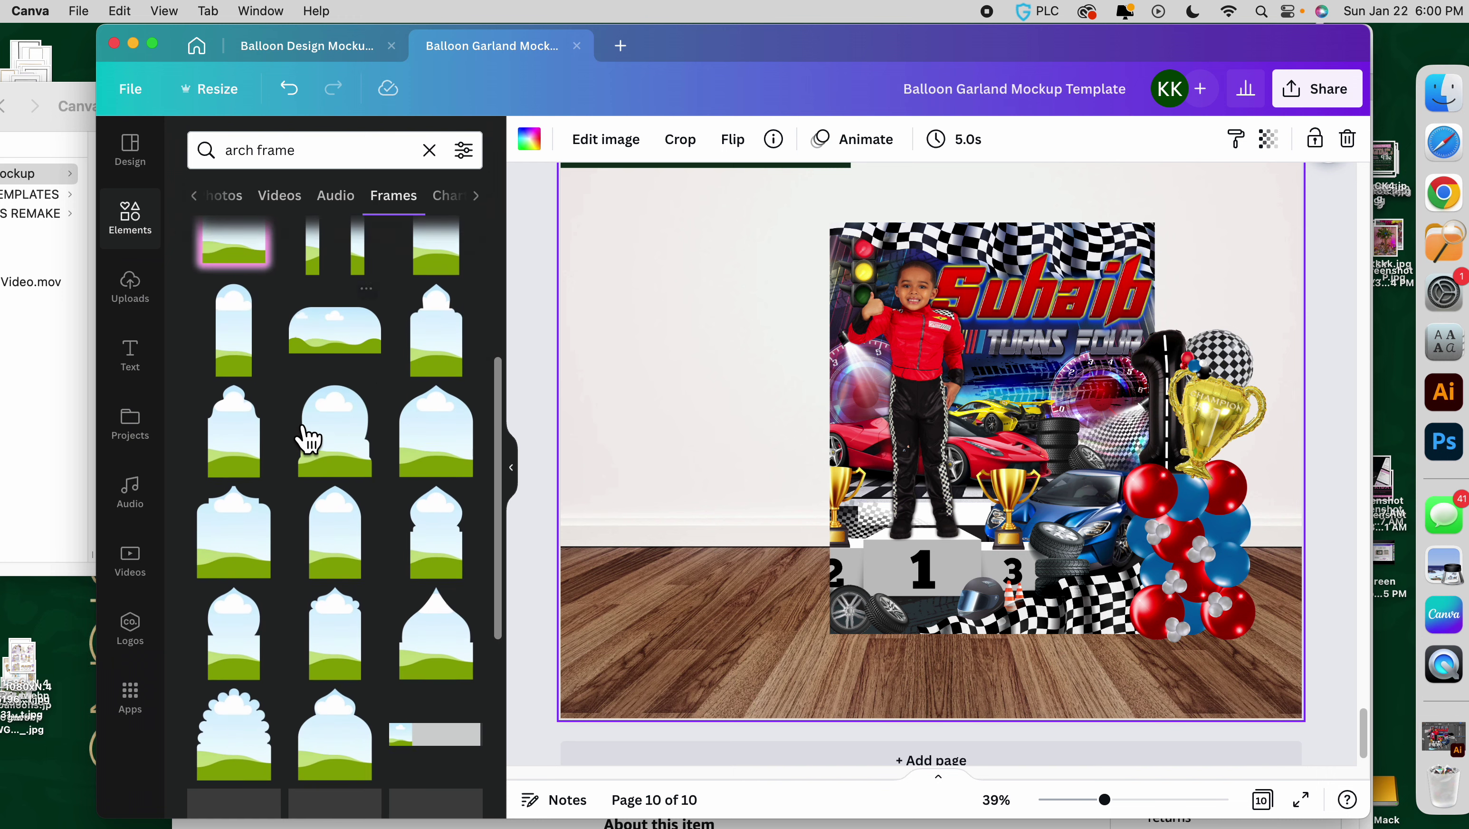
{"action": "scroll", "coordinate": [376, 500], "scroll_direction": "up", "scroll_amount": 10}
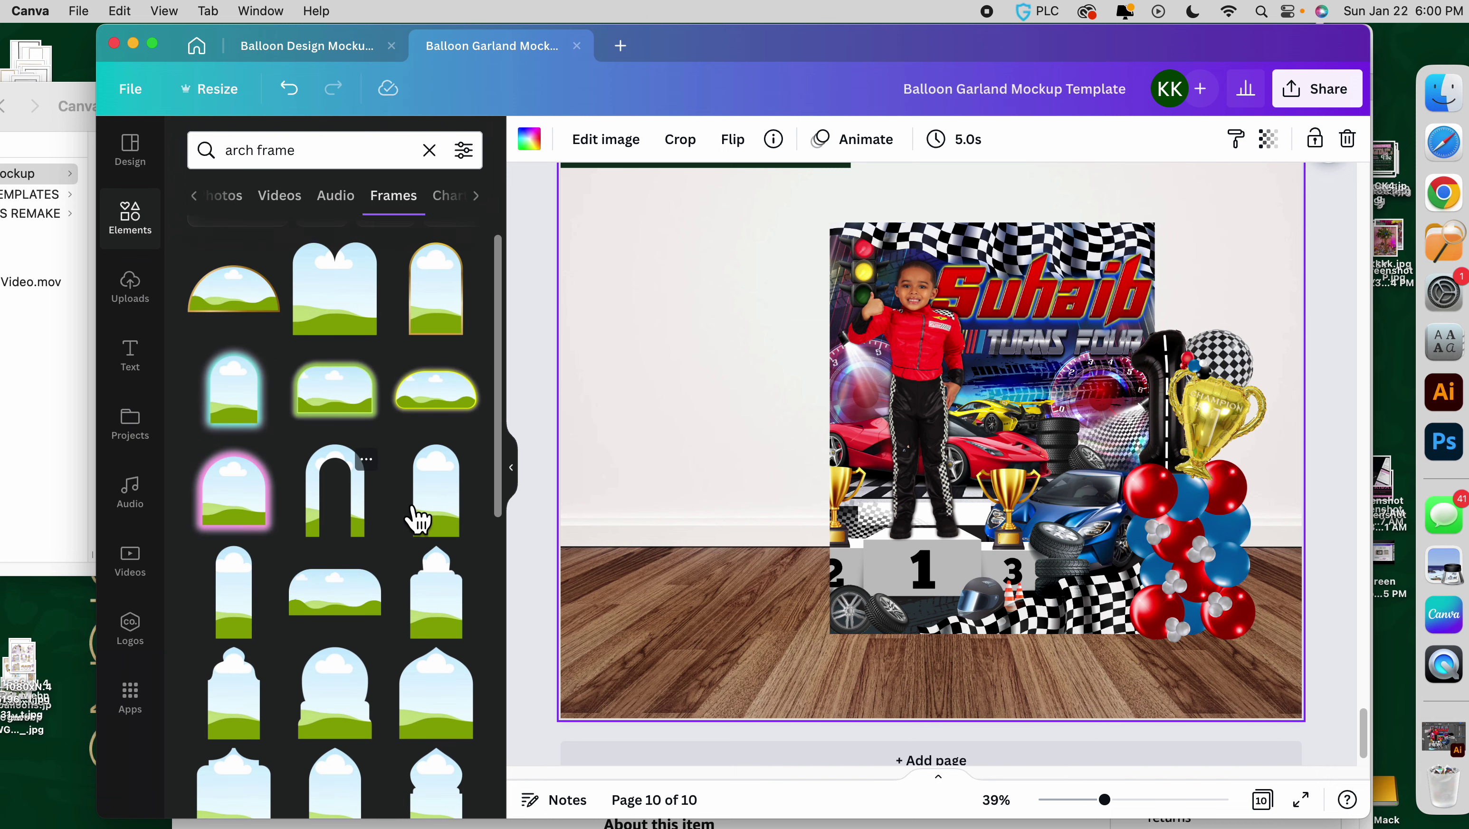
{"action": "left_click", "coordinate": [457, 513]}
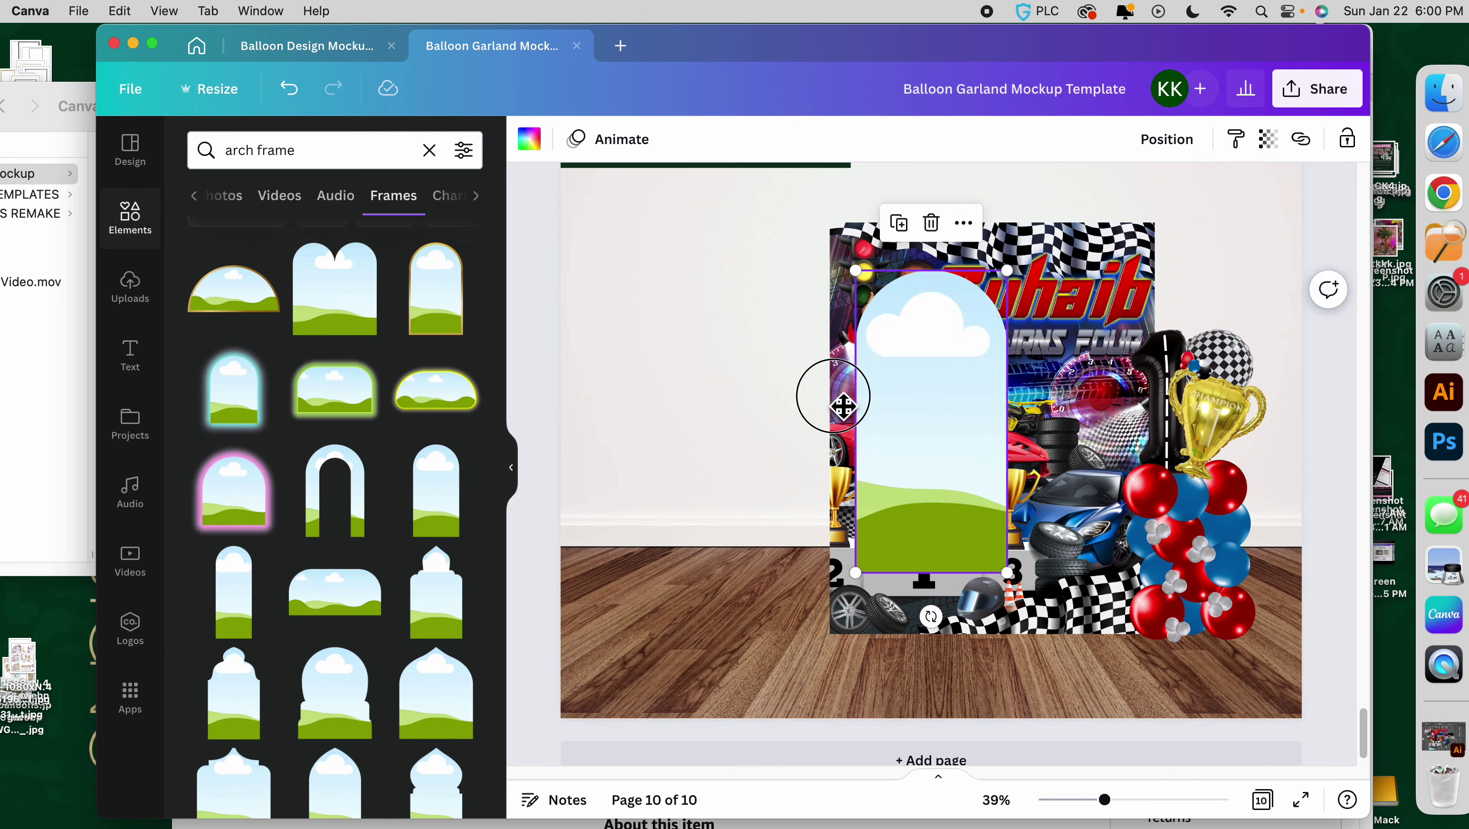
Move the arch frame beside the backdrop's left edge, enlarge it and stand its base on the wood floor.
{"action": "left_click_drag", "start_coordinate": [836, 394], "coordinate": [747, 449]}
{"action": "left_click_drag", "start_coordinate": [704, 344], "coordinate": [664, 262]}
{"action": "mouse_move", "coordinate": [721, 377]}
{"action": "left_mouse_down"}
{"action": "mouse_move", "coordinate": [684, 348]}
{"action": "mouse_move", "coordinate": [702, 367]}
{"action": "left_mouse_up"}
{"action": "left_click_drag", "start_coordinate": [645, 263], "coordinate": [642, 257]}
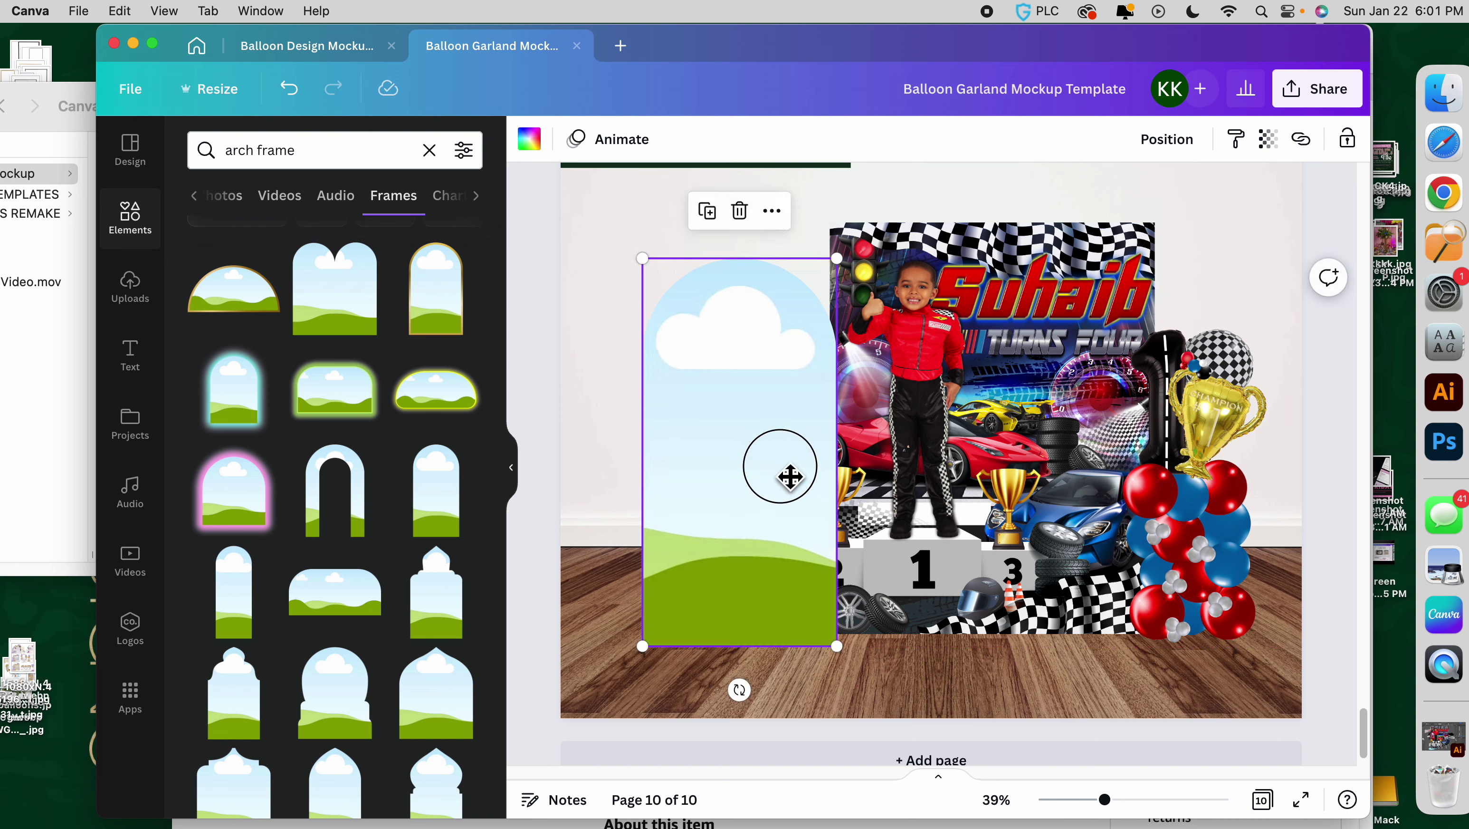
Add the open, hollow-centred arch frame to the page and place it over the backdrop's lower right corner.
{"action": "left_click_drag", "start_coordinate": [789, 475], "coordinate": [781, 487]}
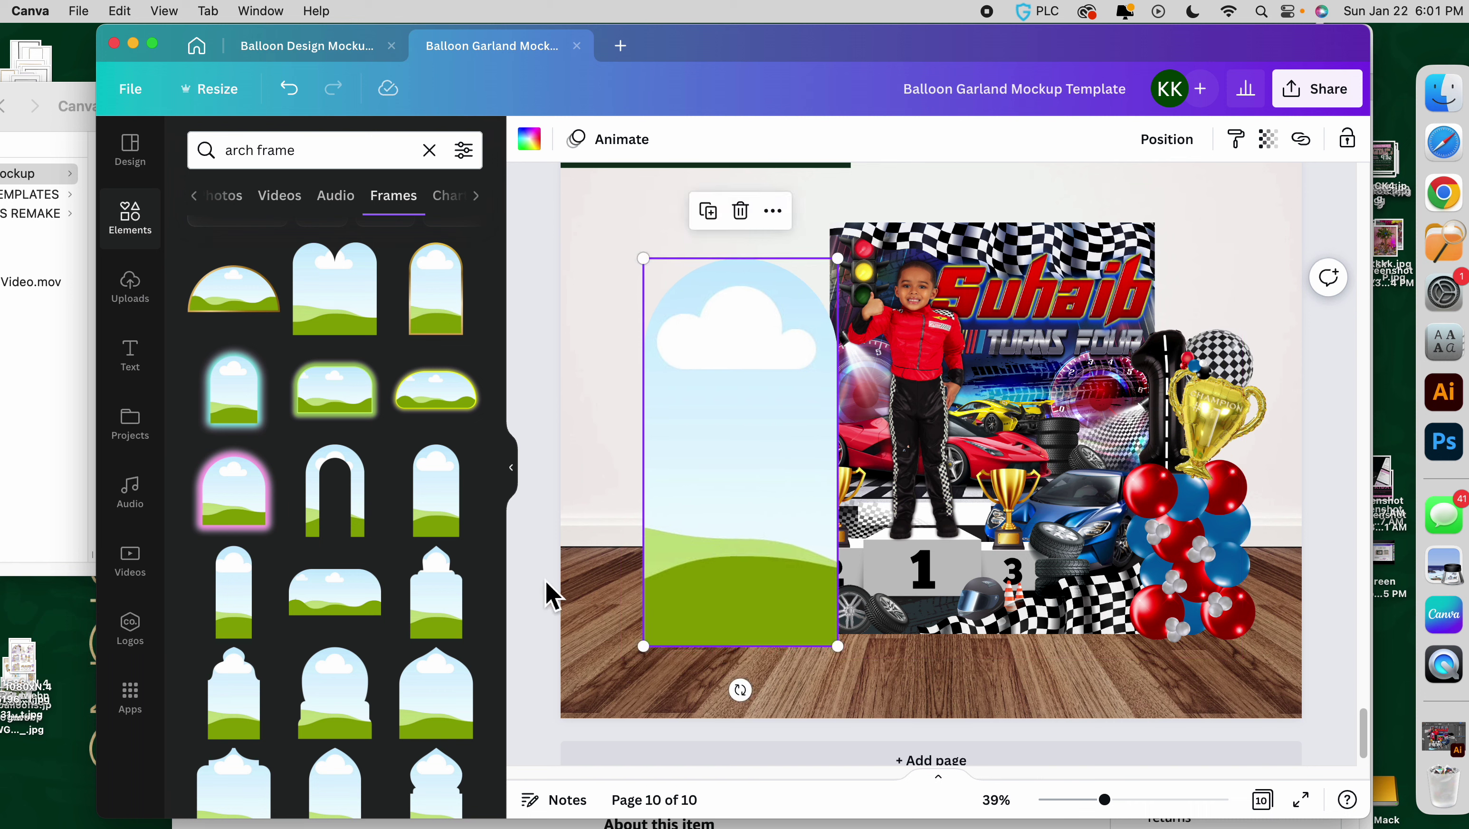
{"action": "left_click", "coordinate": [364, 490]}
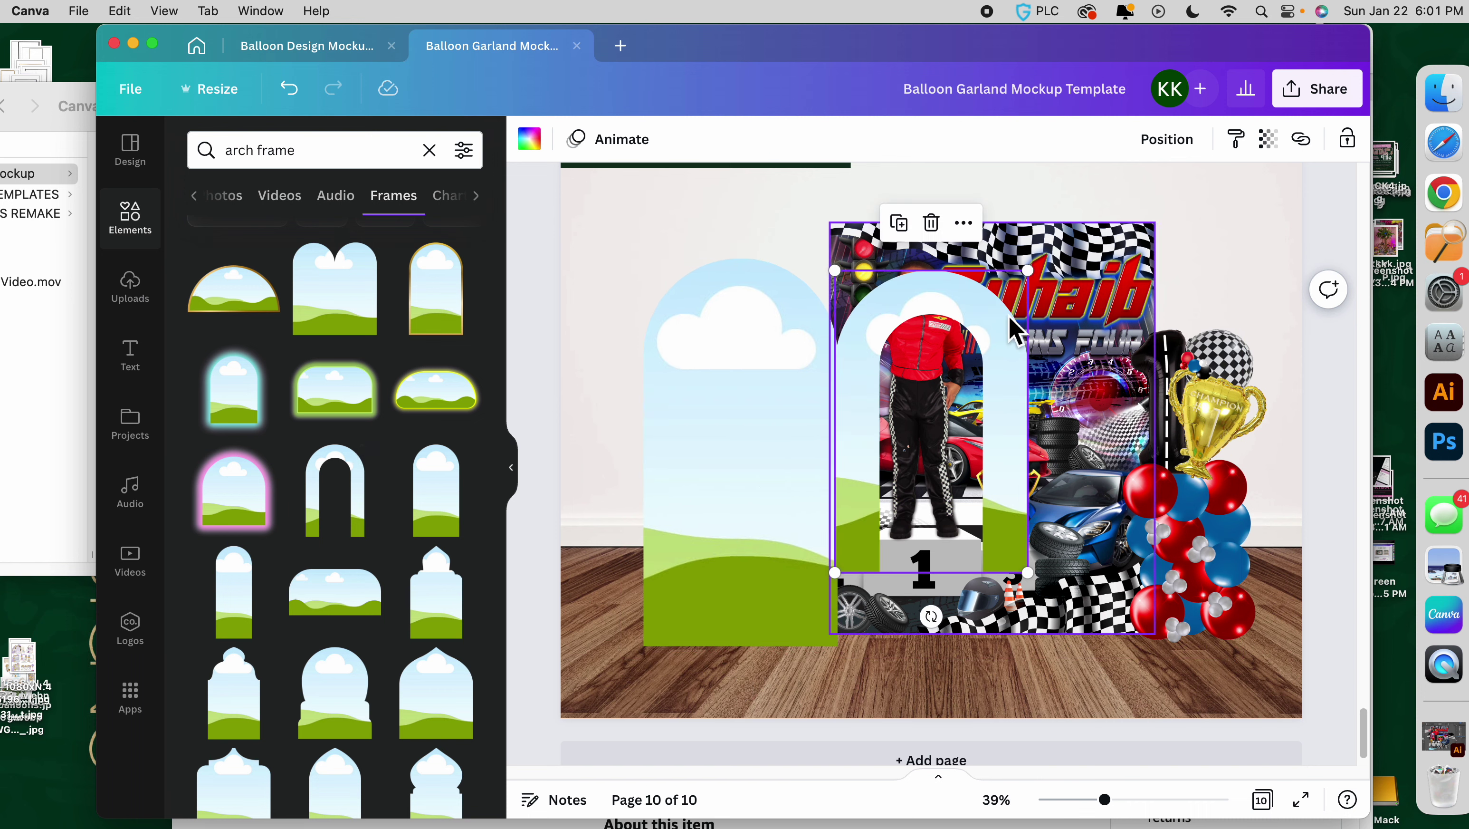
{"action": "left_click_drag", "start_coordinate": [948, 261], "coordinate": [1114, 416]}
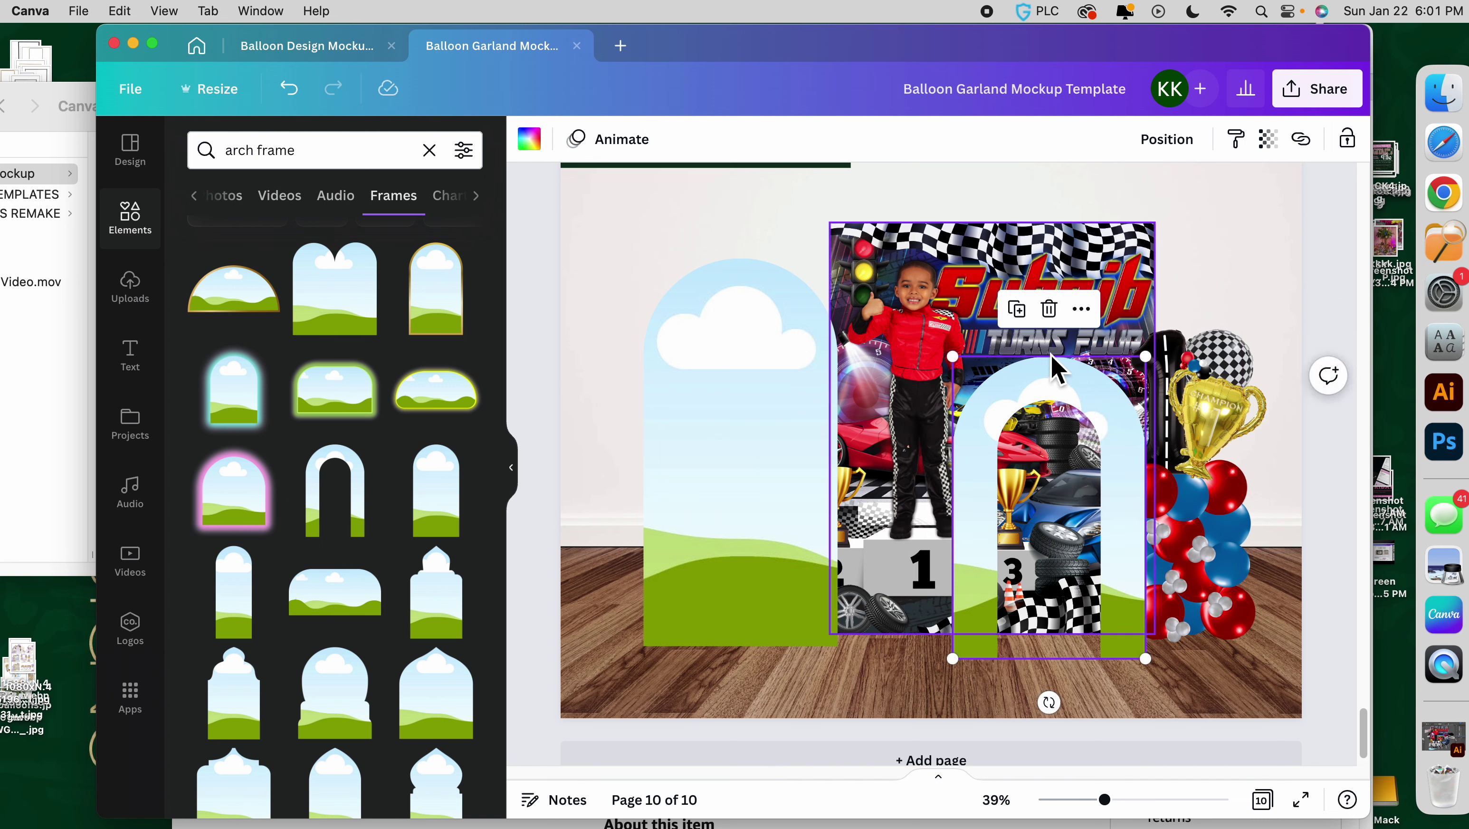
Scale the racing backdrop and the grouped balloon column down together.
{"action": "left_click", "coordinate": [947, 355]}
{"action": "left_click", "coordinate": [1202, 425], "text": "shift"}
{"action": "left_click_drag", "start_coordinate": [1283, 656], "coordinate": [1230, 606]}
Shrink the solid arch frame to about 460 × 920, then shift it and the racing backdrop left.
{"action": "left_click", "coordinate": [827, 348]}
{"action": "left_click_drag", "start_coordinate": [837, 259], "coordinate": [813, 306]}
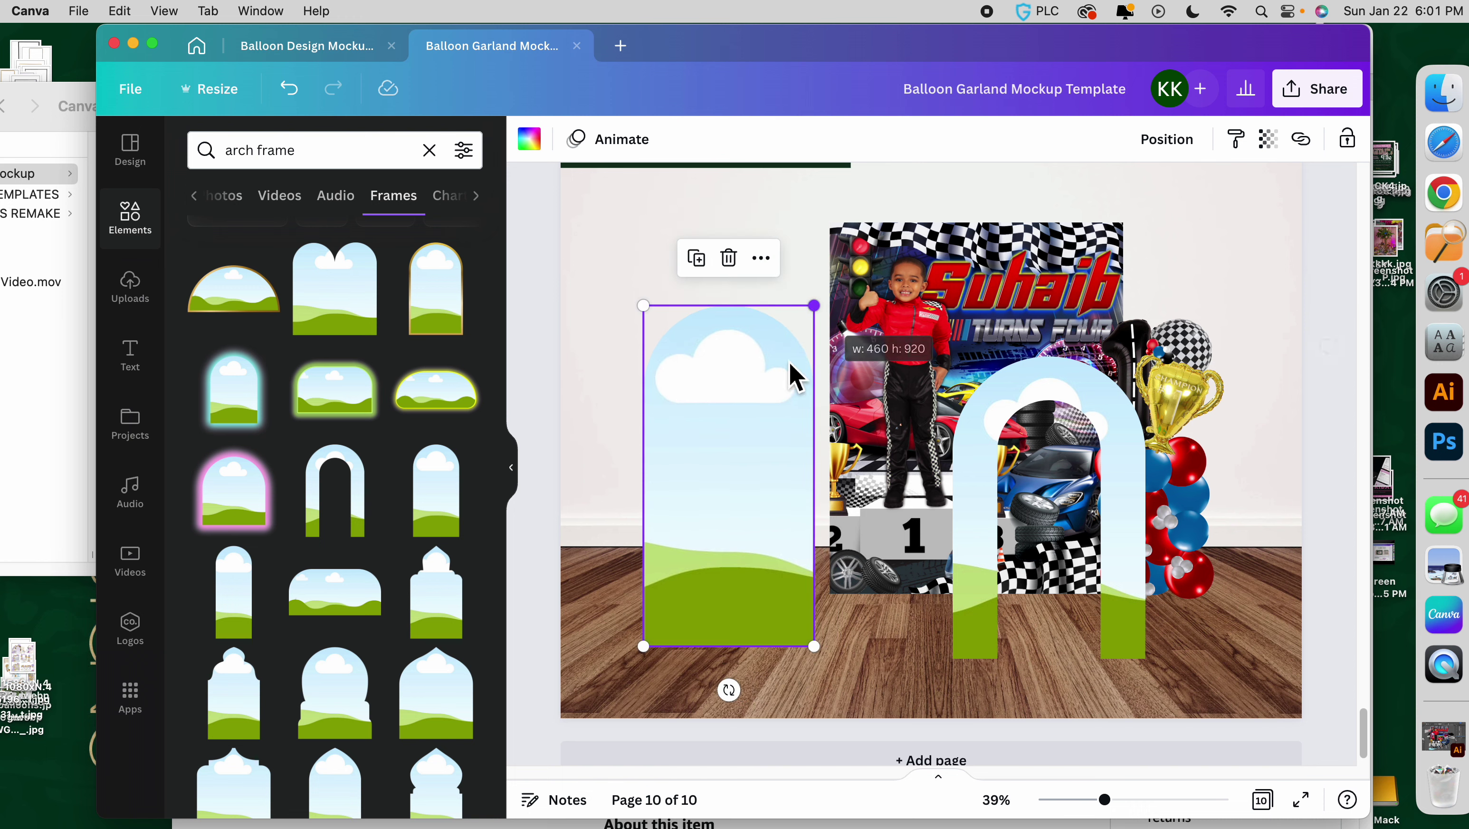
{"action": "left_click_drag", "start_coordinate": [790, 366], "coordinate": [765, 347]}
{"action": "left_click_drag", "start_coordinate": [937, 297], "coordinate": [884, 309]}
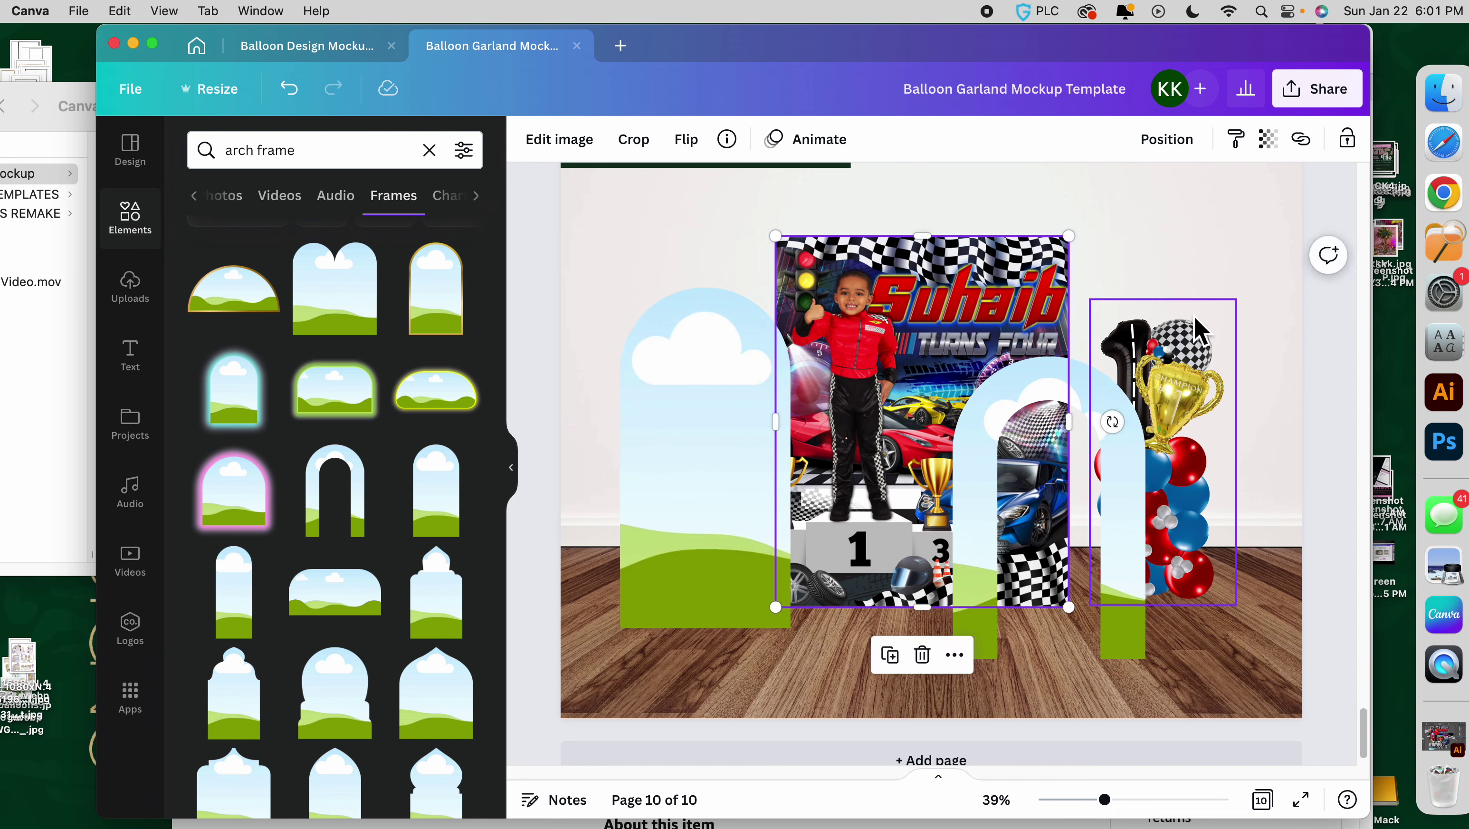
Bring the balloon column in front of the backdrop's left edge, scale it to about 353 × 738 and stand it on the floor.
{"action": "left_click_drag", "start_coordinate": [1187, 320], "coordinate": [1119, 349]}
{"action": "left_click_drag", "start_coordinate": [978, 430], "coordinate": [835, 451]}
{"action": "right_click", "coordinate": [839, 450]}
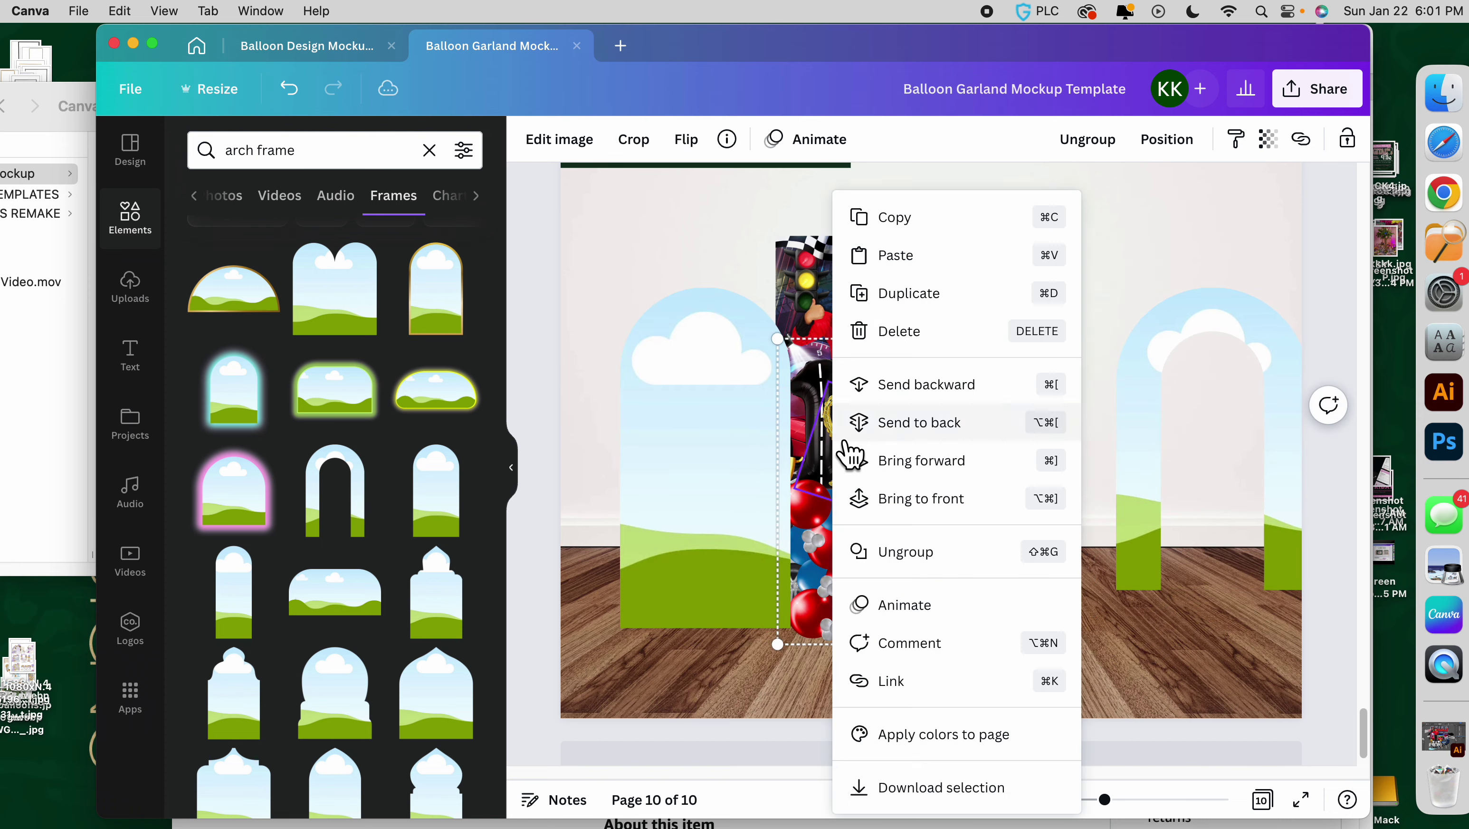
{"action": "left_click", "coordinate": [975, 519]}
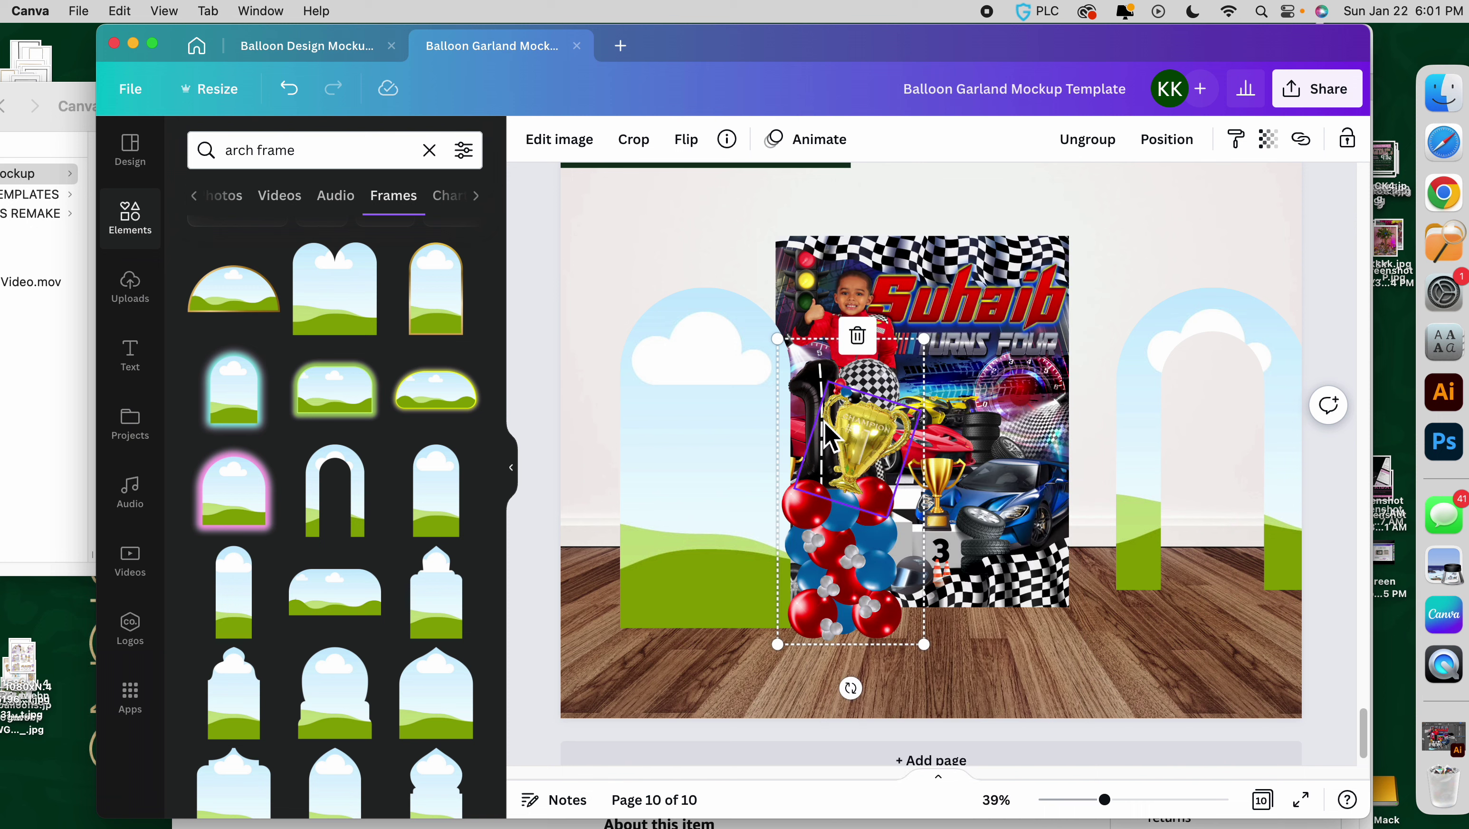
{"action": "left_click_drag", "start_coordinate": [862, 380], "coordinate": [846, 412]}
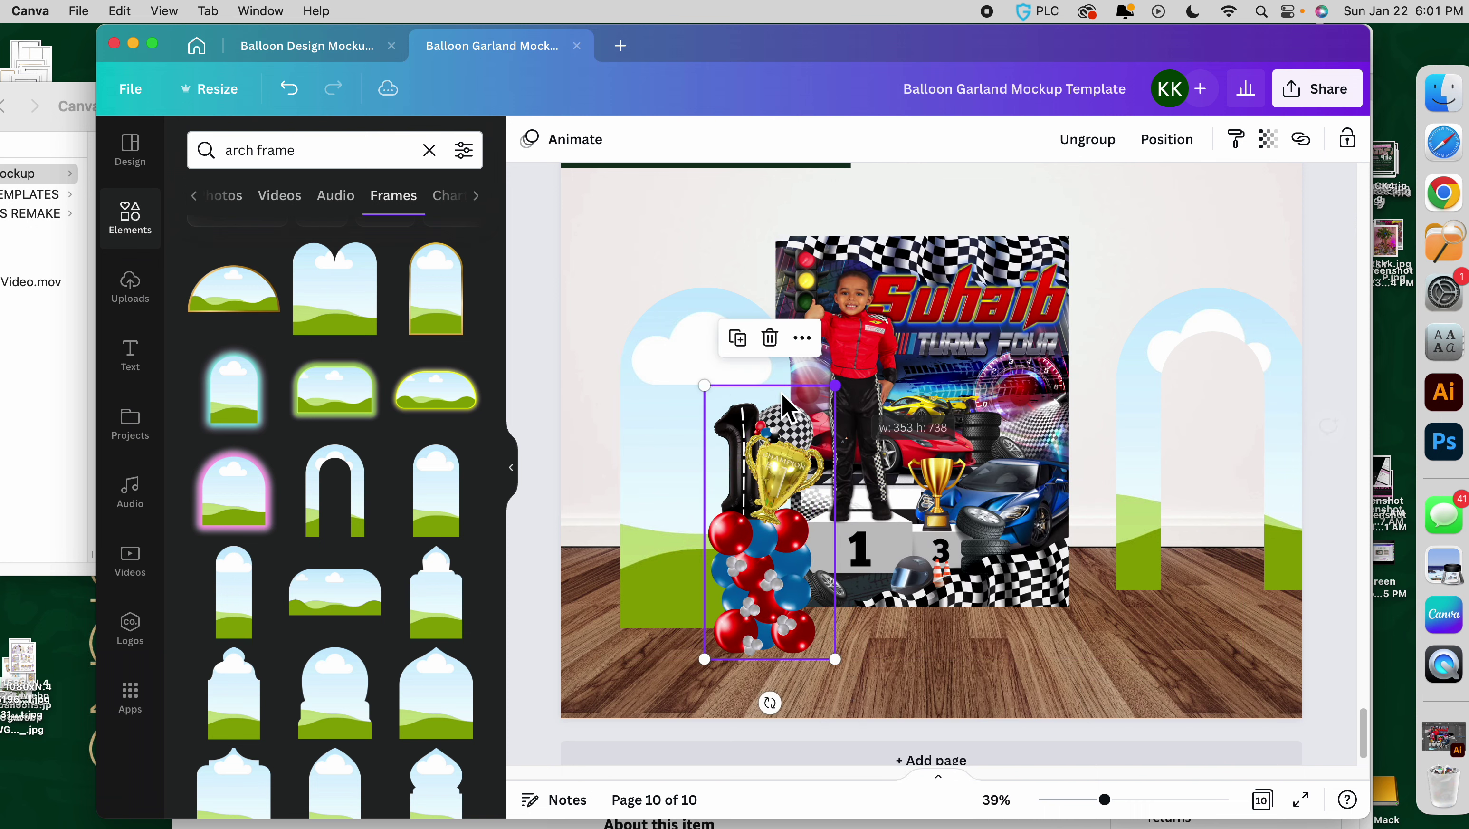
Raise the solid arch frame slightly, and enlarge the open arch frame beside the backdrop's right edge.
{"action": "left_click", "coordinate": [672, 345], "text": "shift"}
{"action": "mouse_move", "coordinate": [692, 351]}
{"action": "left_mouse_down"}
{"action": "mouse_move", "coordinate": [679, 338]}
{"action": "mouse_move", "coordinate": [683, 350]}
{"action": "left_mouse_up"}
{"action": "left_click_drag", "start_coordinate": [1153, 418], "coordinate": [1079, 455]}
{"action": "mouse_move", "coordinate": [1244, 337]}
{"action": "left_mouse_down"}
{"action": "mouse_move", "coordinate": [1268, 288]}
{"action": "mouse_move", "coordinate": [1233, 343]}
{"action": "left_mouse_up"}
{"action": "left_click", "coordinate": [1009, 616]}
{"action": "left_click_drag", "start_coordinate": [951, 537], "coordinate": [960, 537]}
Move the balloon column to the solid arch frame's left edge and layer the racing backdrop in front of the arch frames.
{"action": "left_click", "coordinate": [738, 612]}
{"action": "left_click_drag", "start_coordinate": [737, 612], "coordinate": [672, 610]}
{"action": "mouse_move", "coordinate": [772, 450]}
{"action": "left_mouse_down"}
{"action": "mouse_move", "coordinate": [794, 444]}
{"action": "mouse_move", "coordinate": [748, 441]}
{"action": "left_mouse_up"}
{"action": "right_click", "coordinate": [787, 436]}
{"action": "left_click", "coordinate": [887, 582]}
{"action": "left_click_drag", "start_coordinate": [888, 446], "coordinate": [892, 461]}
{"action": "left_click_drag", "start_coordinate": [654, 539], "coordinate": [640, 523]}
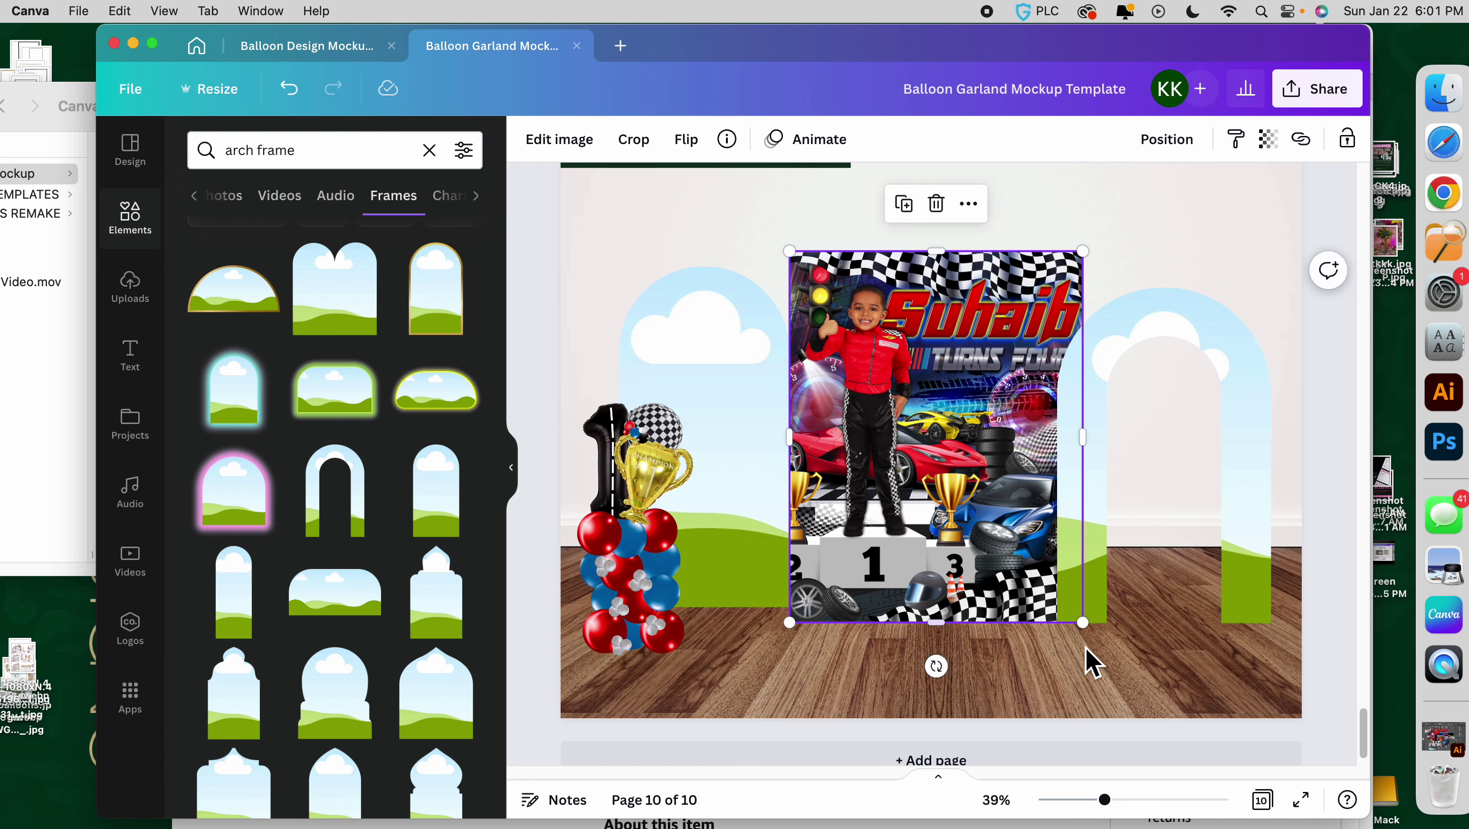
Nudge the open arch frame slightly down and fit the solid arch frame against the backdrop's left edge.
{"action": "left_click", "coordinate": [1021, 642]}
{"action": "left_click_drag", "start_coordinate": [1089, 584], "coordinate": [1091, 592]}
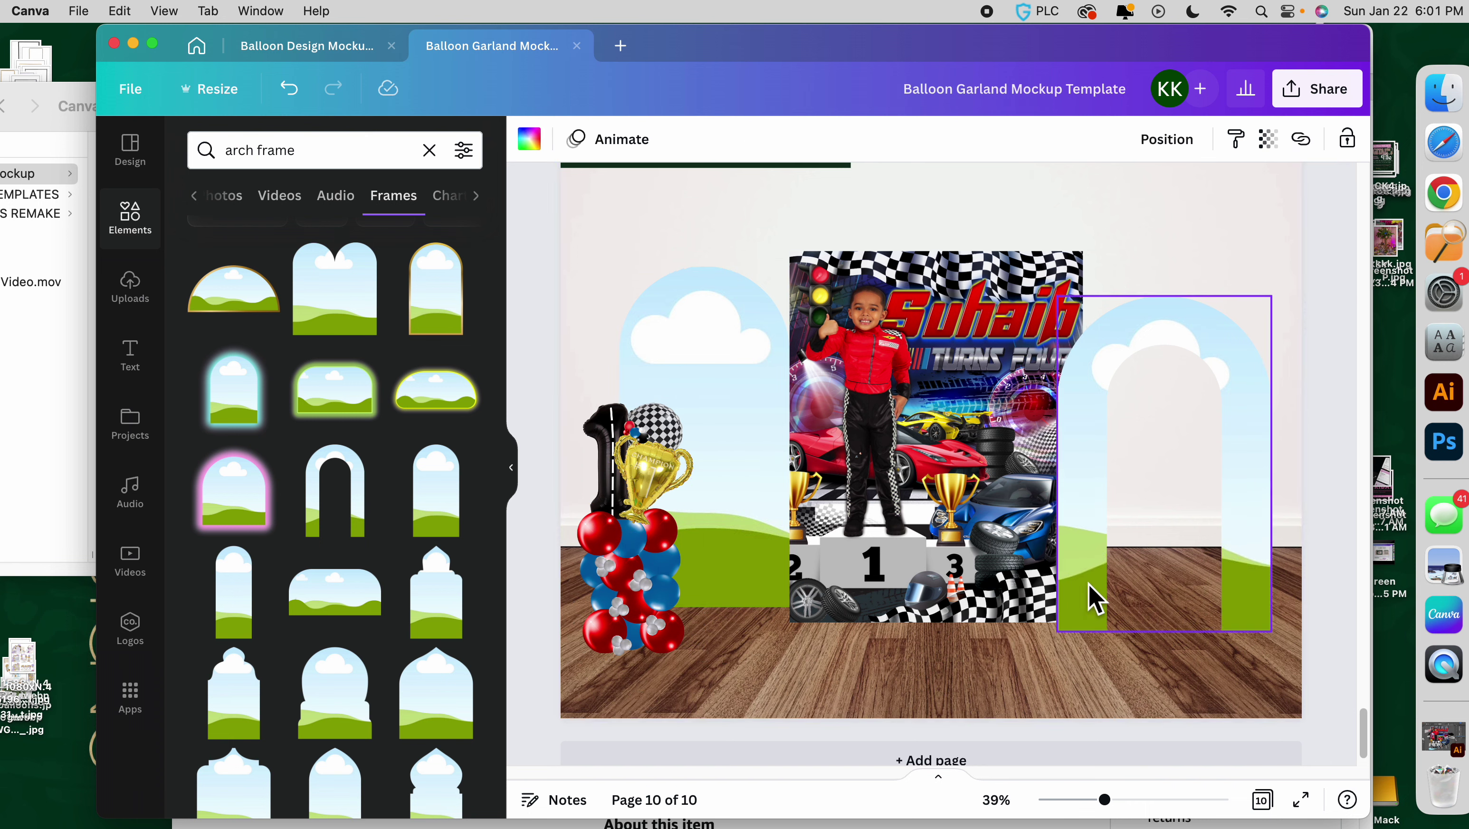
{"action": "left_click", "coordinate": [1020, 648]}
{"action": "left_click", "coordinate": [734, 367]}
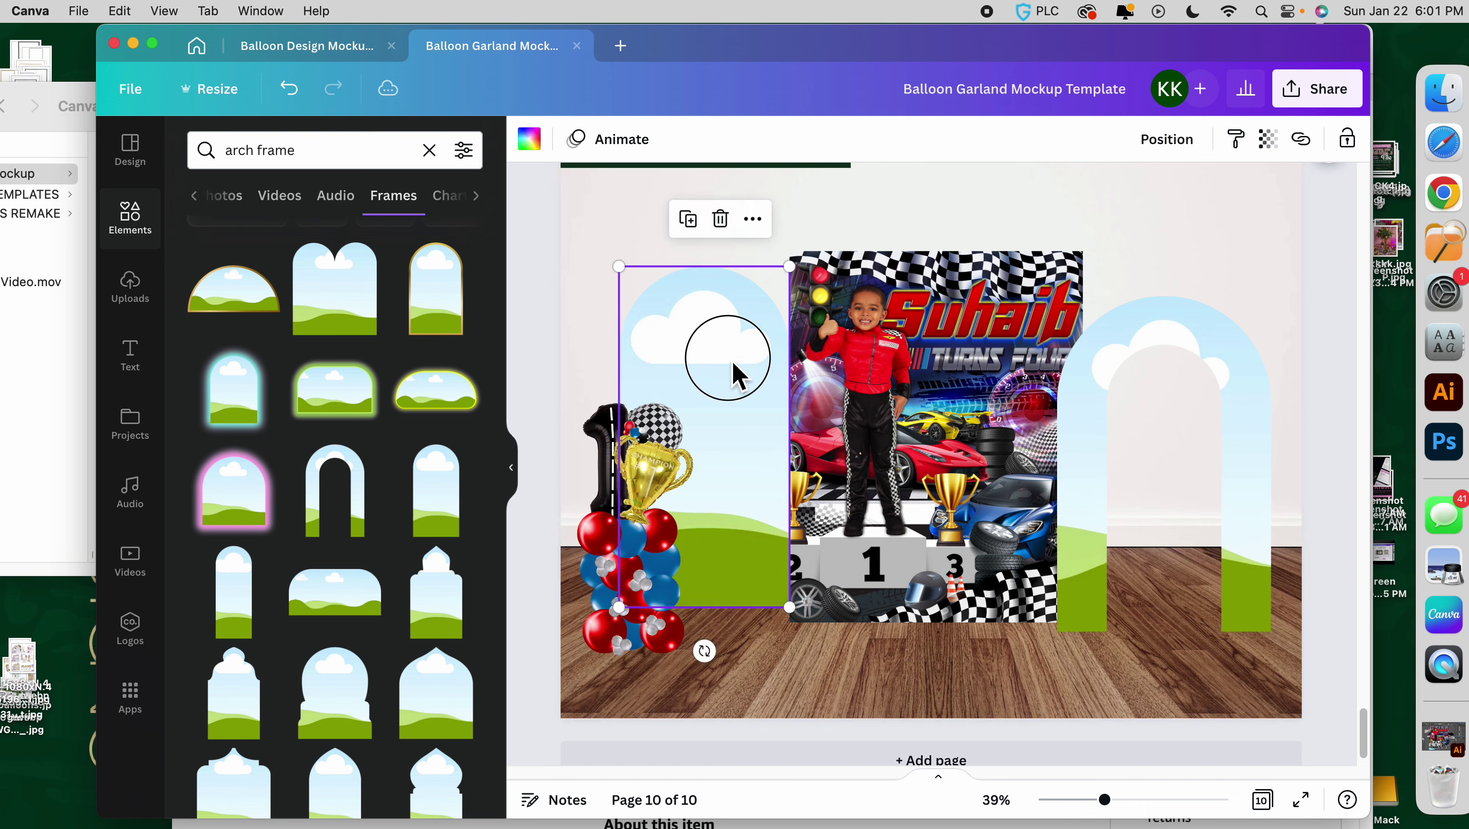
{"action": "left_click_drag", "start_coordinate": [741, 366], "coordinate": [740, 360]}
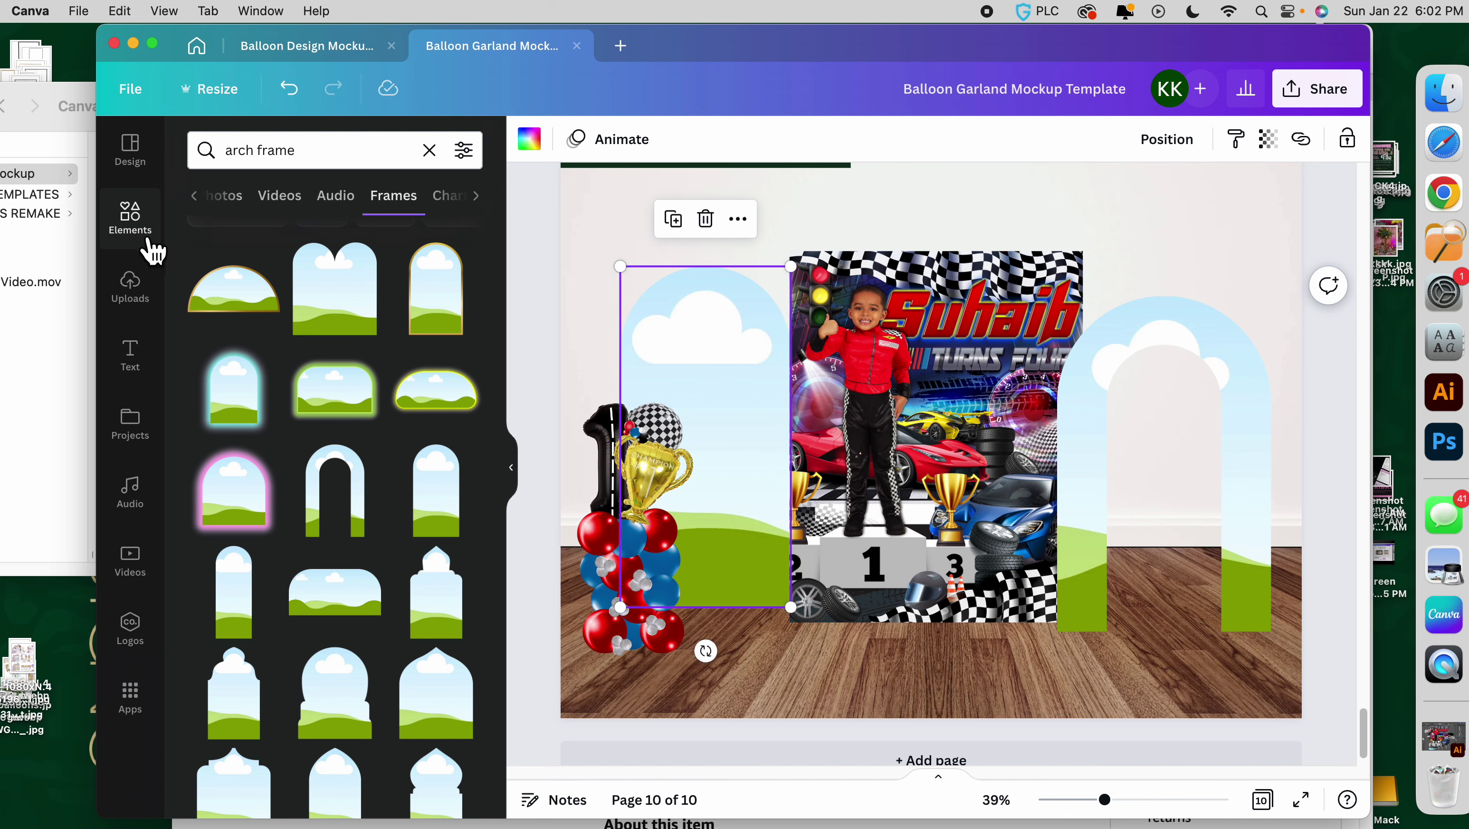
Search the design templates for "checkerboard".
{"action": "left_click", "coordinate": [162, 225]}
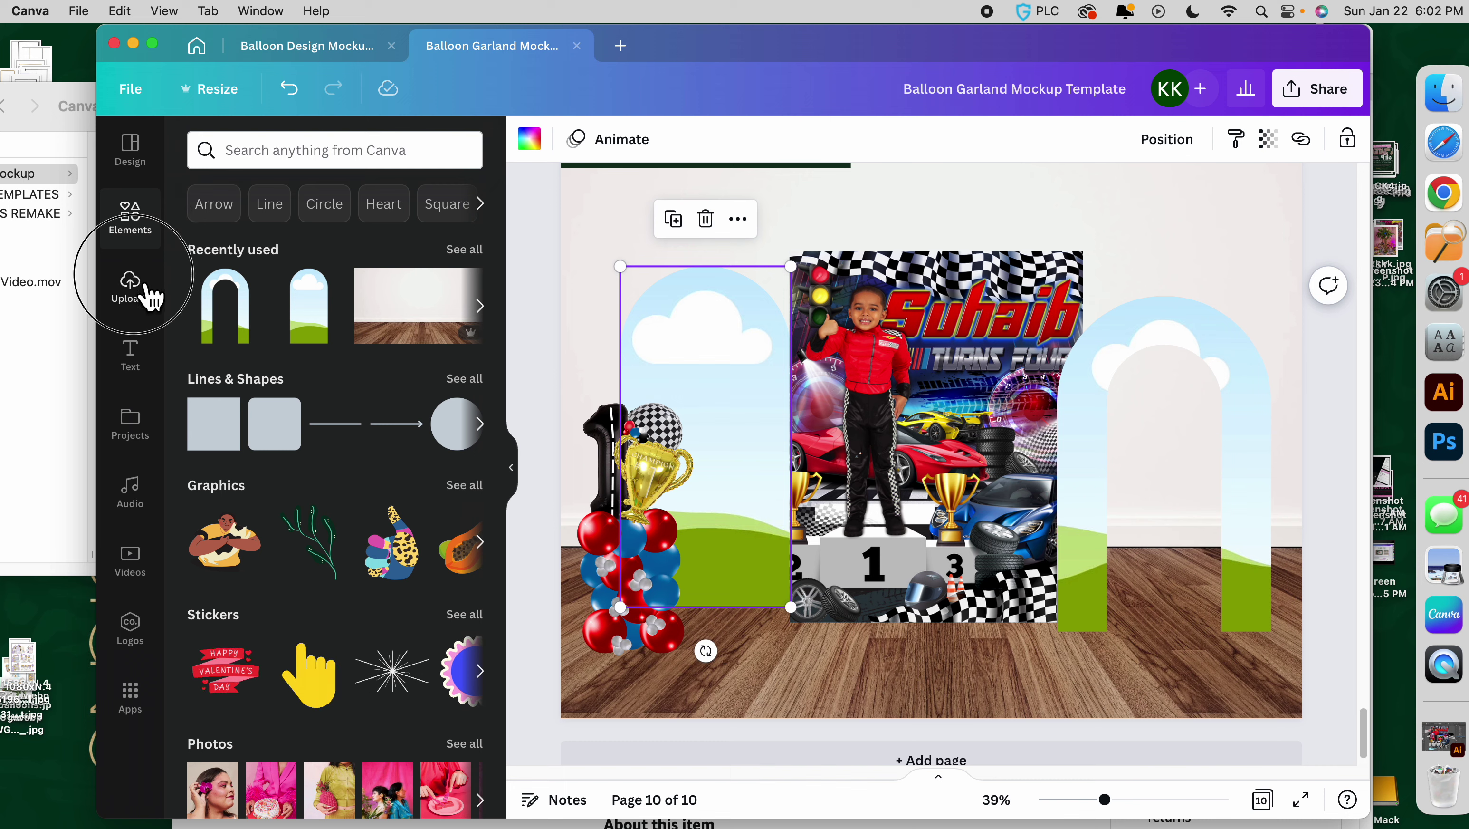
{"action": "left_click", "coordinate": [153, 296]}
{"action": "left_click", "coordinate": [258, 168]}
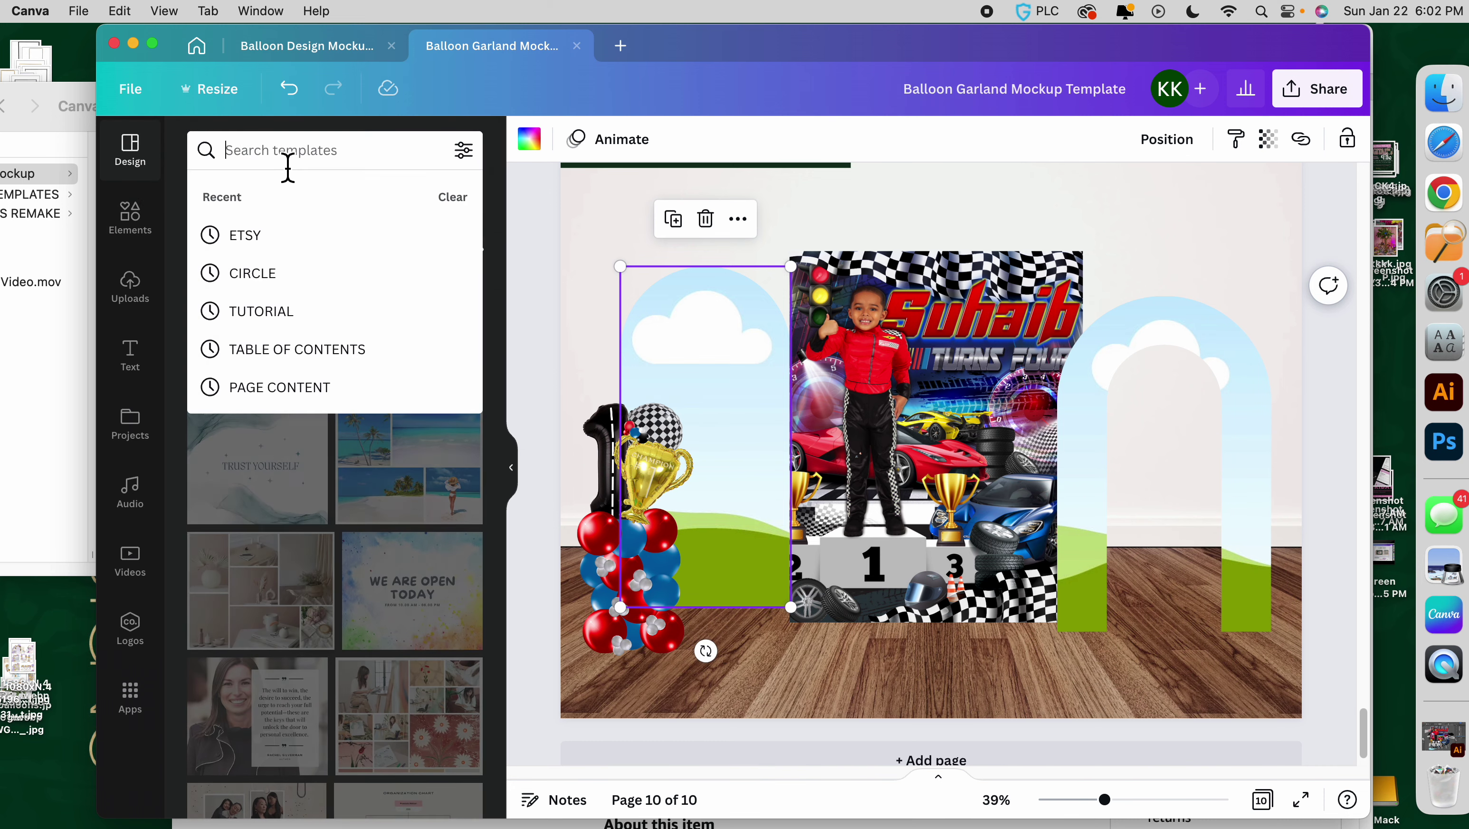
{"action": "type", "text": "checkerboard"}
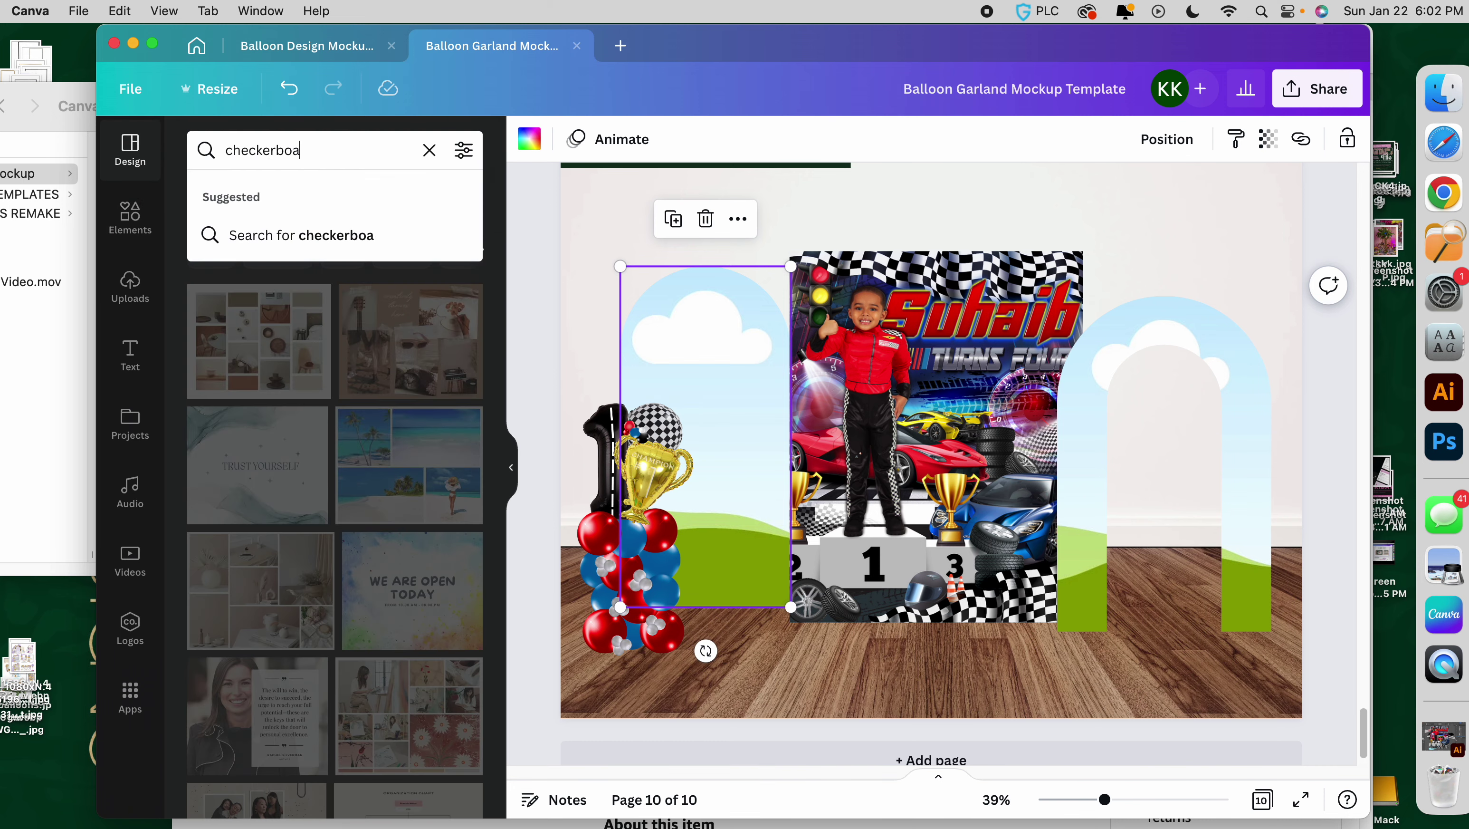
{"action": "key", "text": "Return"}
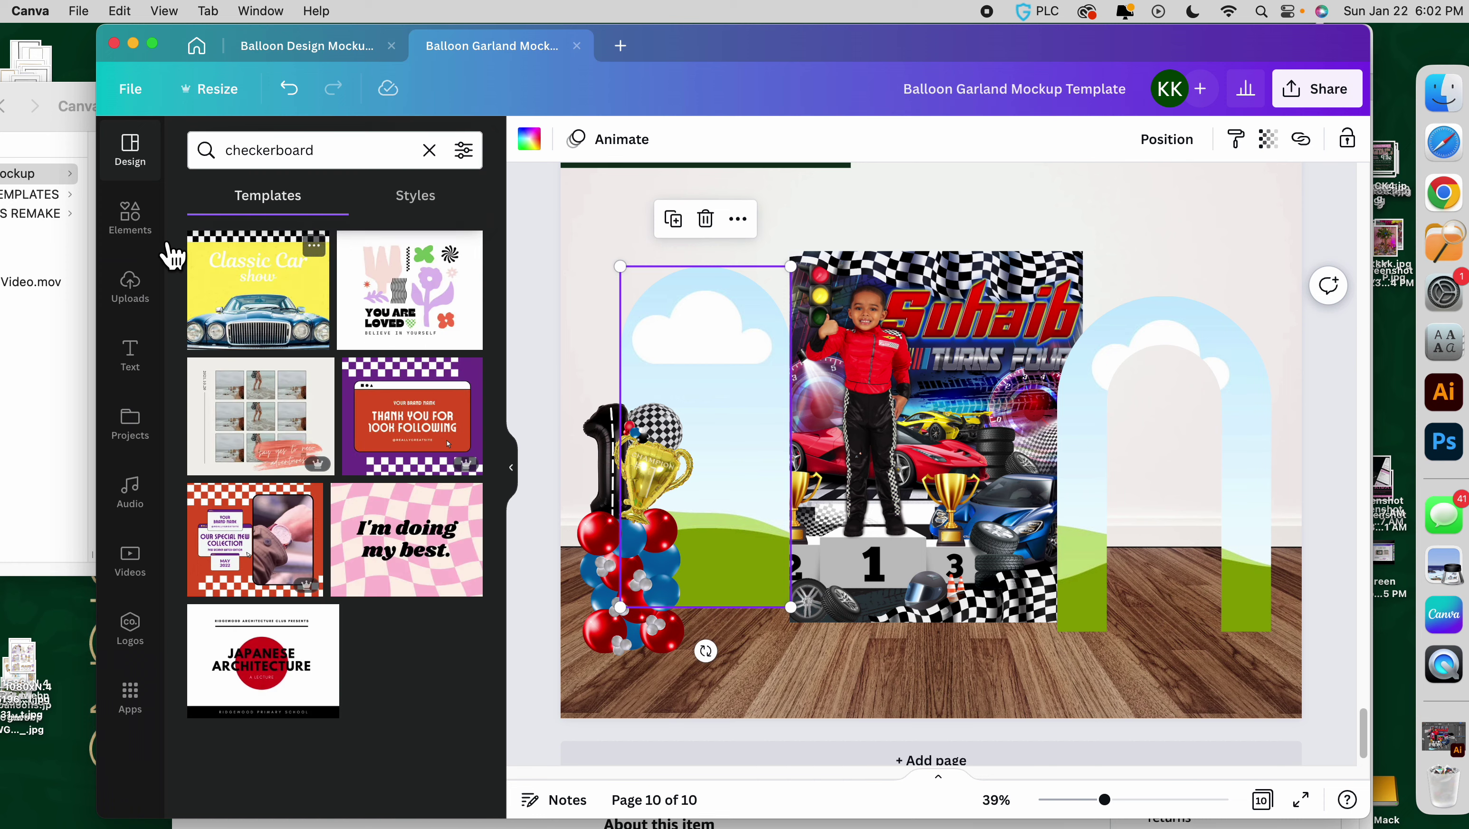
Search the elements for "checkerboard background" and show all matching graphics.
{"action": "left_click", "coordinate": [155, 234]}
{"action": "left_click", "coordinate": [289, 158]}
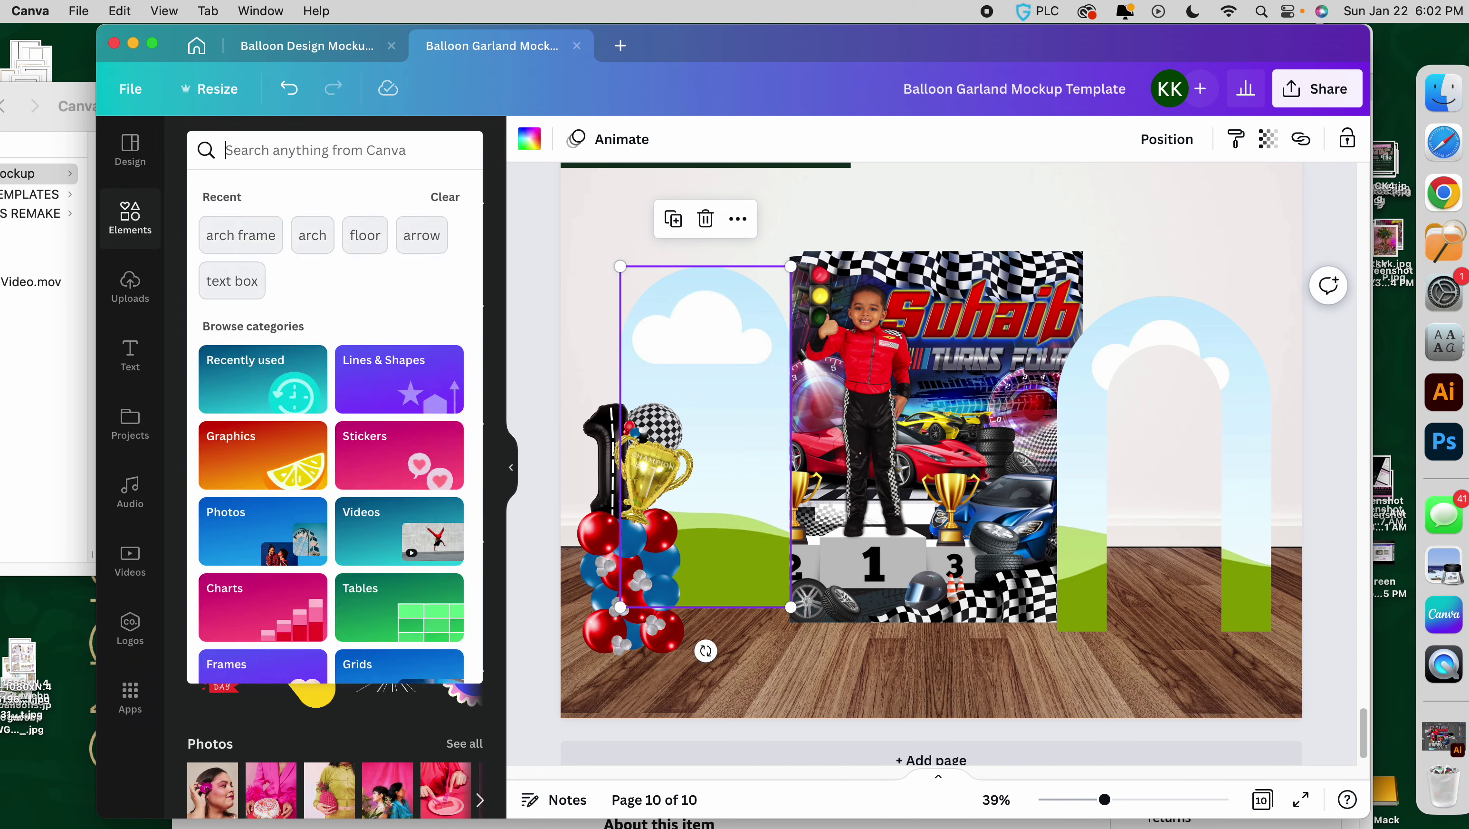
{"action": "type", "text": "chec"}
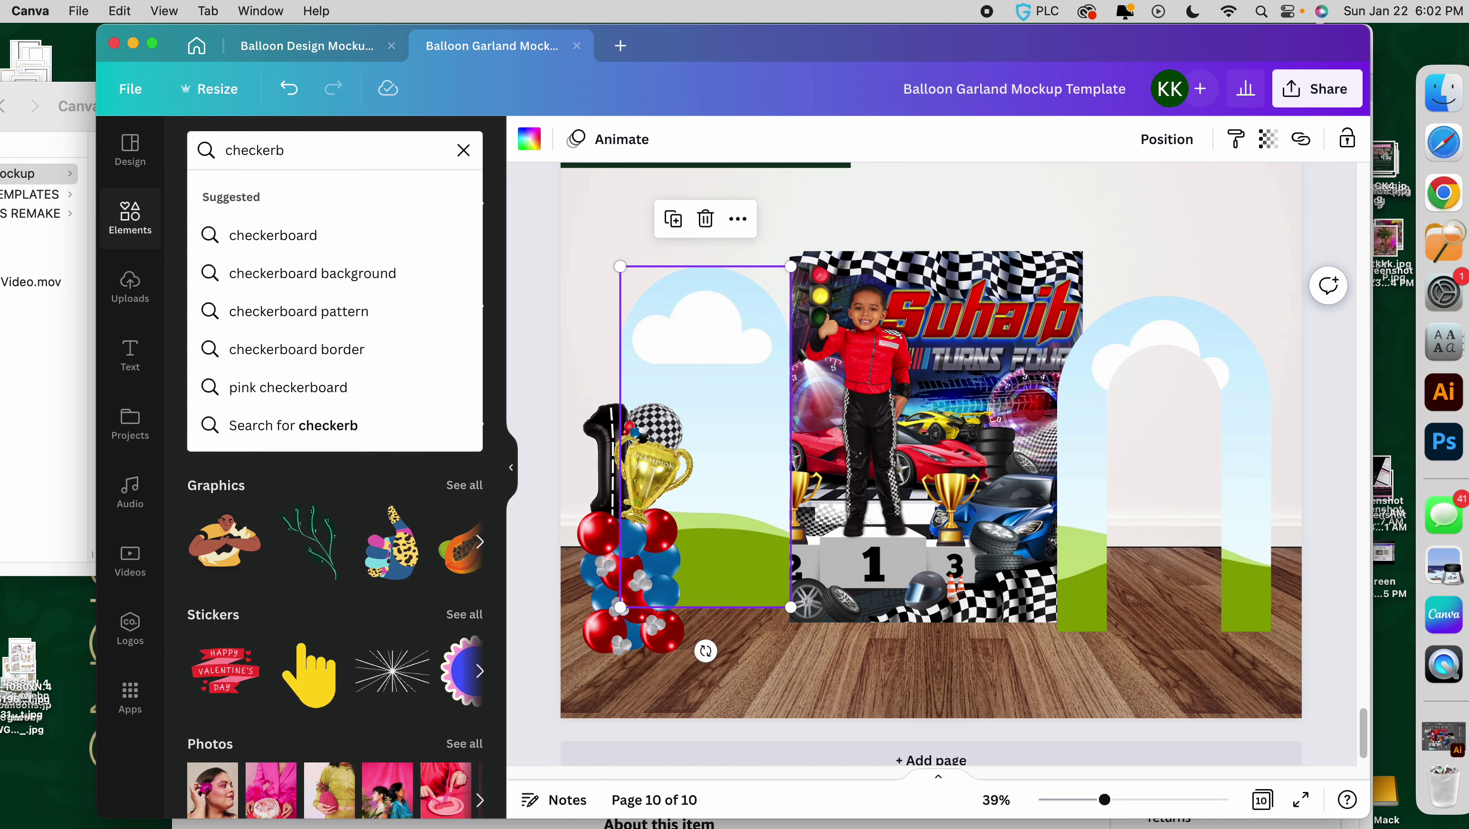
{"action": "type", "text": "kerb"}
{"action": "key", "text": "Down"}
{"action": "key", "text": "Down"}
{"action": "key", "text": "Return"}
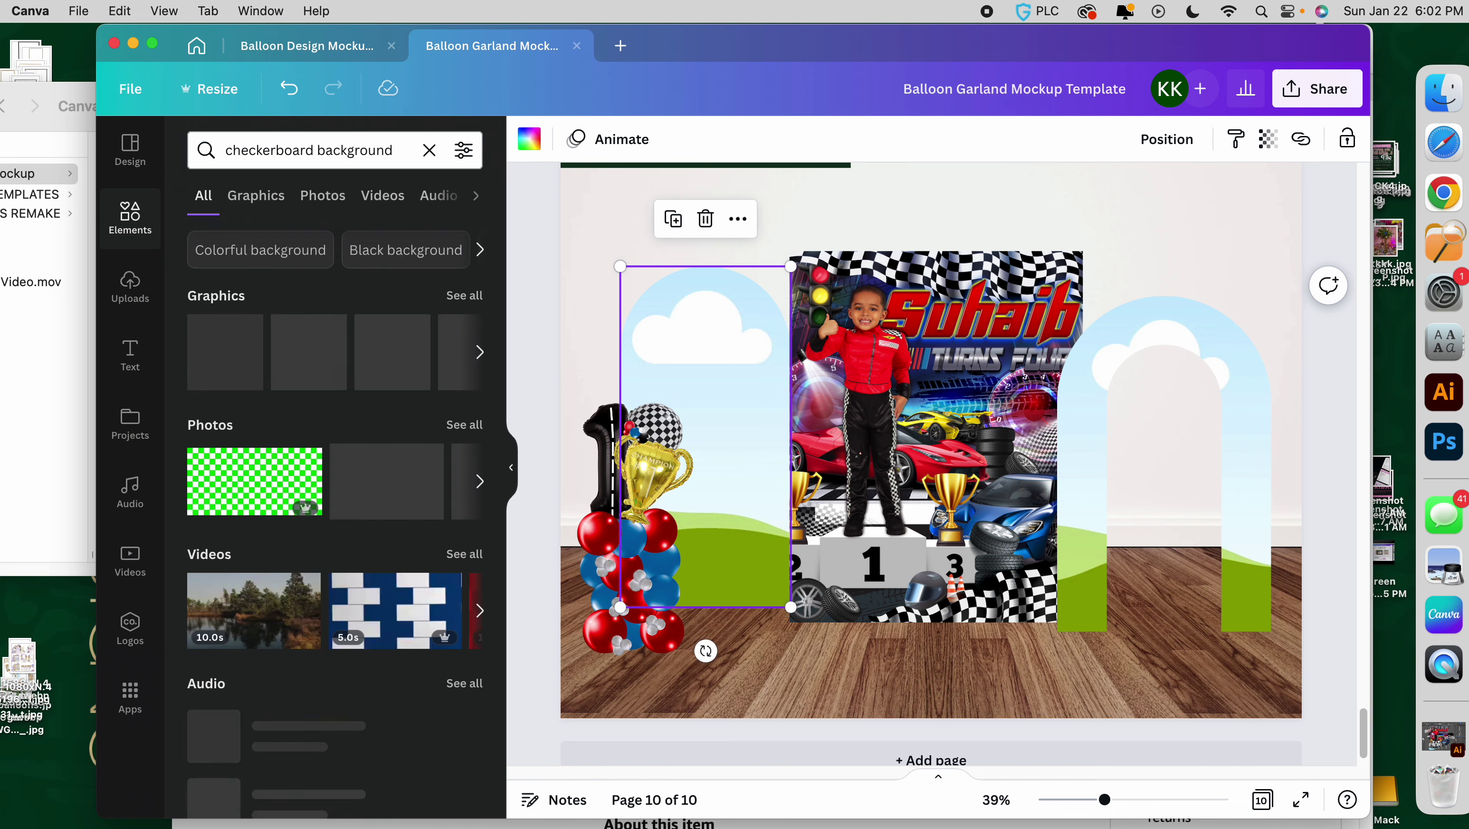
{"action": "scroll", "coordinate": [360, 406], "scroll_direction": "down", "scroll_amount": 1}
{"action": "scroll", "coordinate": [407, 308], "scroll_direction": "up", "scroll_amount": 1}
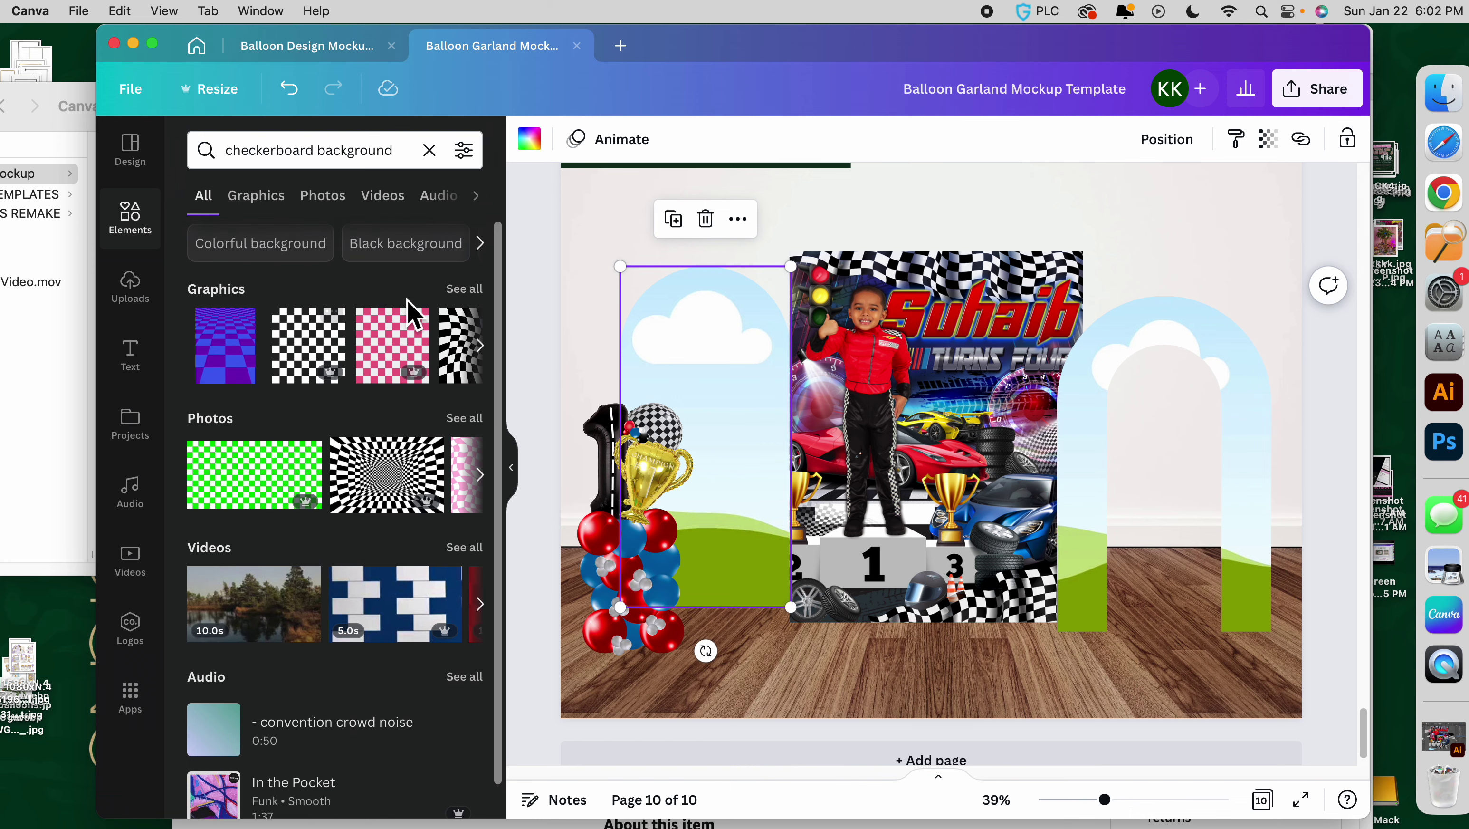
{"action": "left_click", "coordinate": [478, 301]}
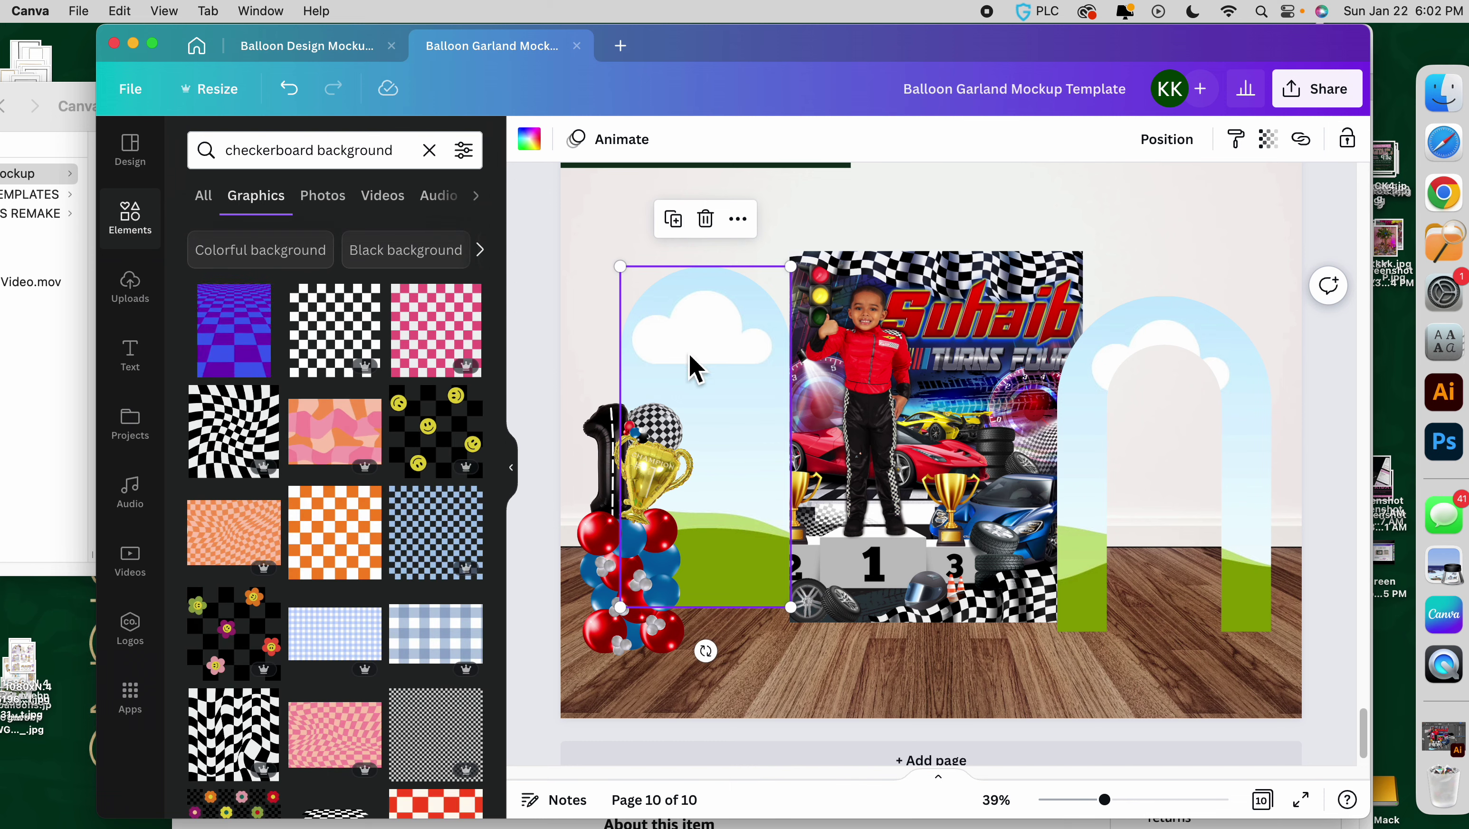
Try to fill the solid arch frame with the orange and white checkerboard graphic, deleting each placed copy.
{"action": "left_click", "coordinate": [334, 533]}
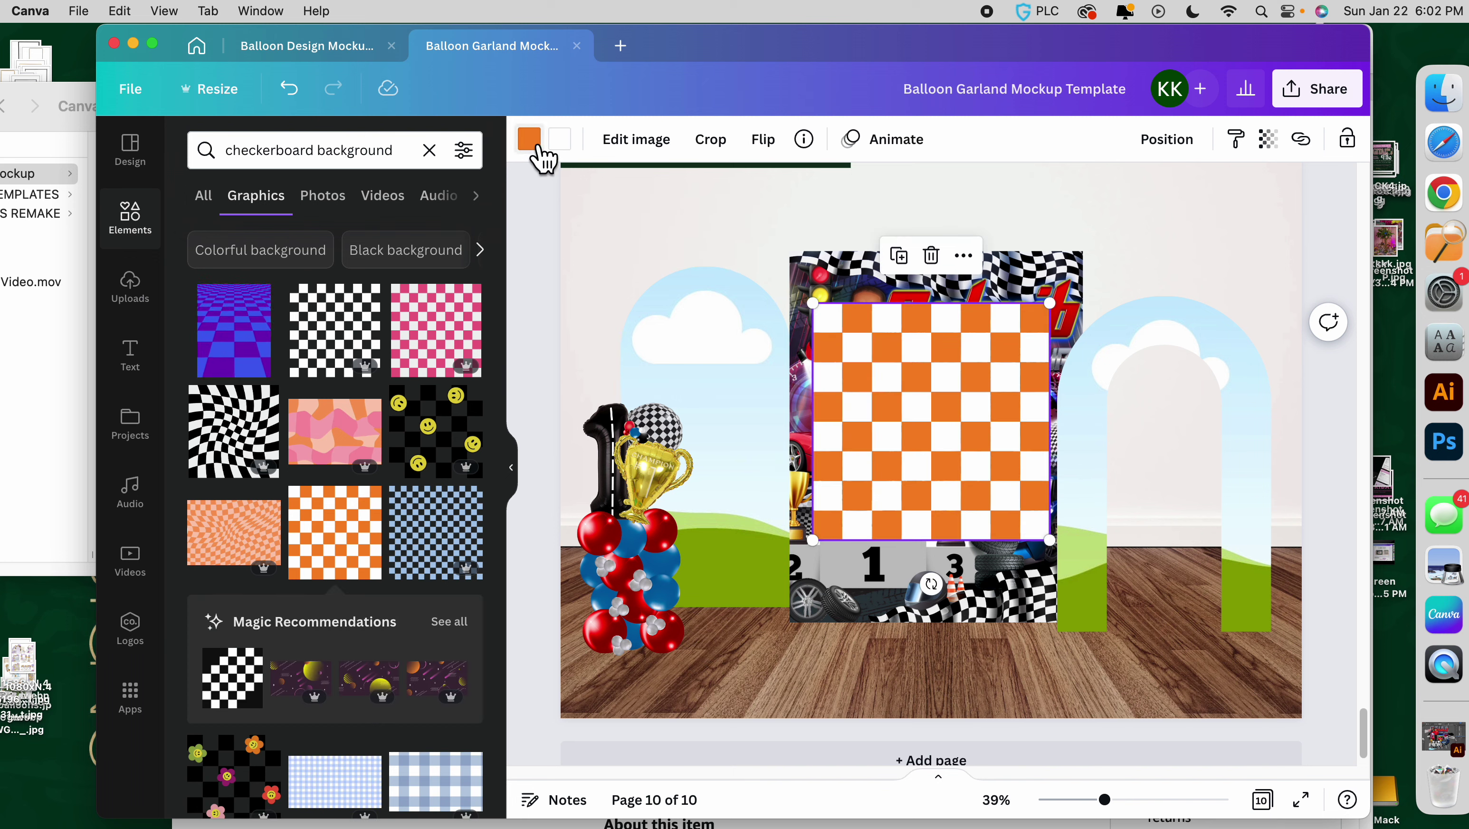
{"action": "left_click_drag", "start_coordinate": [923, 360], "coordinate": [746, 351]}
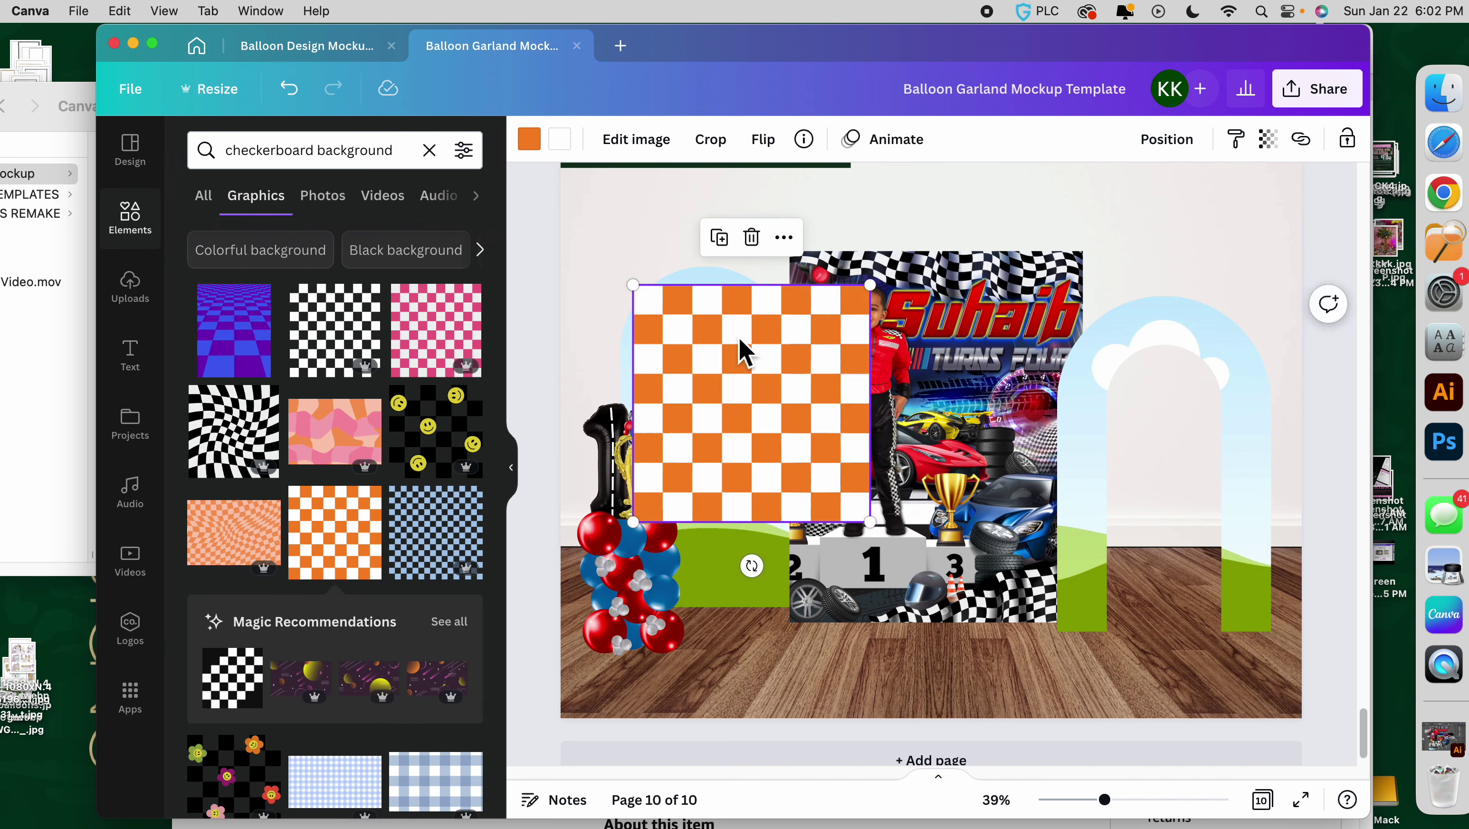
{"action": "key", "text": "Delete"}
{"action": "left_click_drag", "start_coordinate": [334, 533], "coordinate": [716, 322]}
{"action": "key", "text": "Delete"}
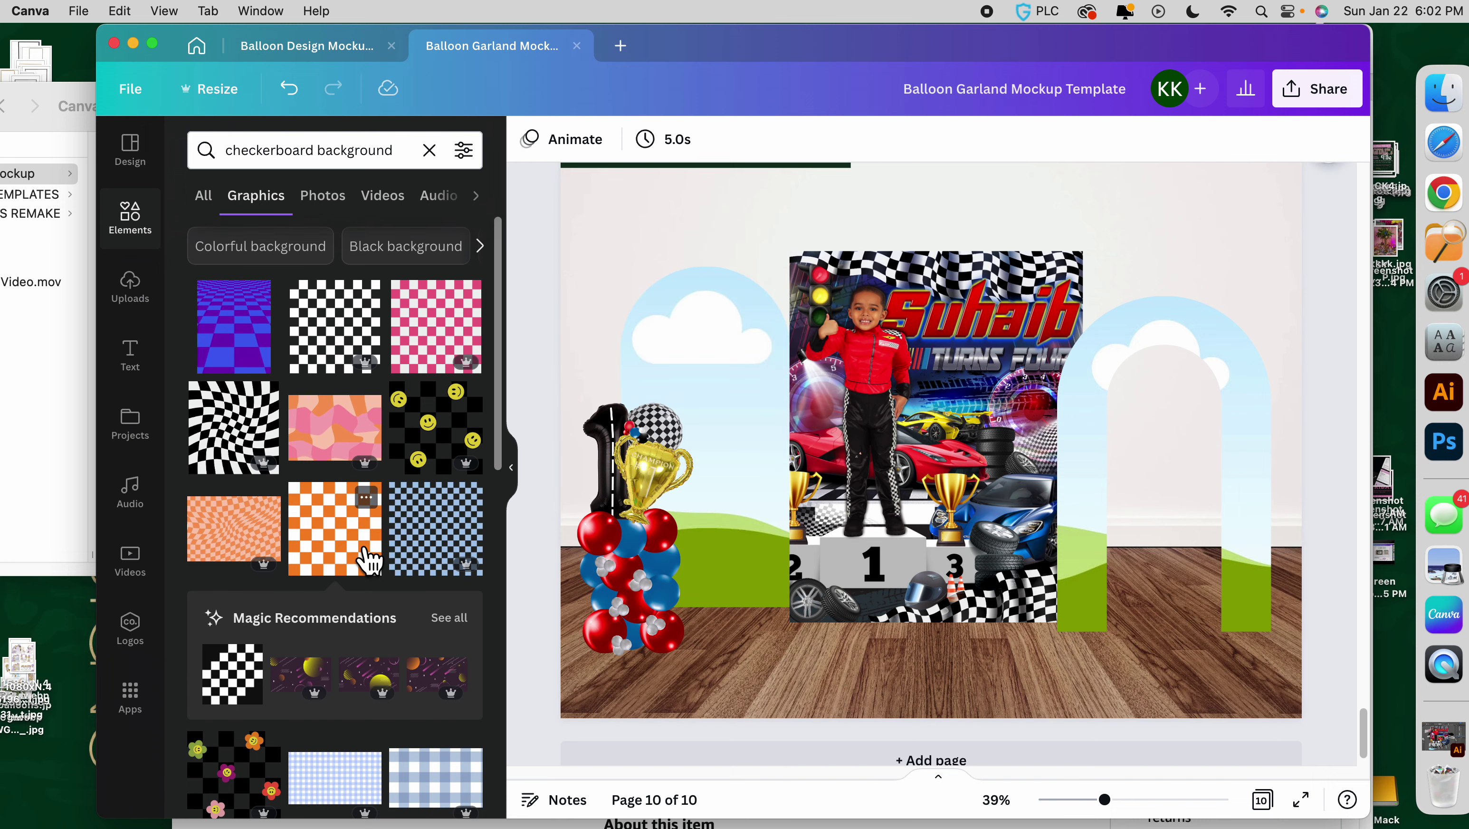
Try to fill the solid arch frame with the black checkerboard graphic, then delete the placed graphic.
{"action": "scroll", "coordinate": [367, 557], "scroll_direction": "down", "scroll_amount": 5}
{"action": "scroll", "coordinate": [367, 560], "scroll_direction": "up", "scroll_amount": 5}
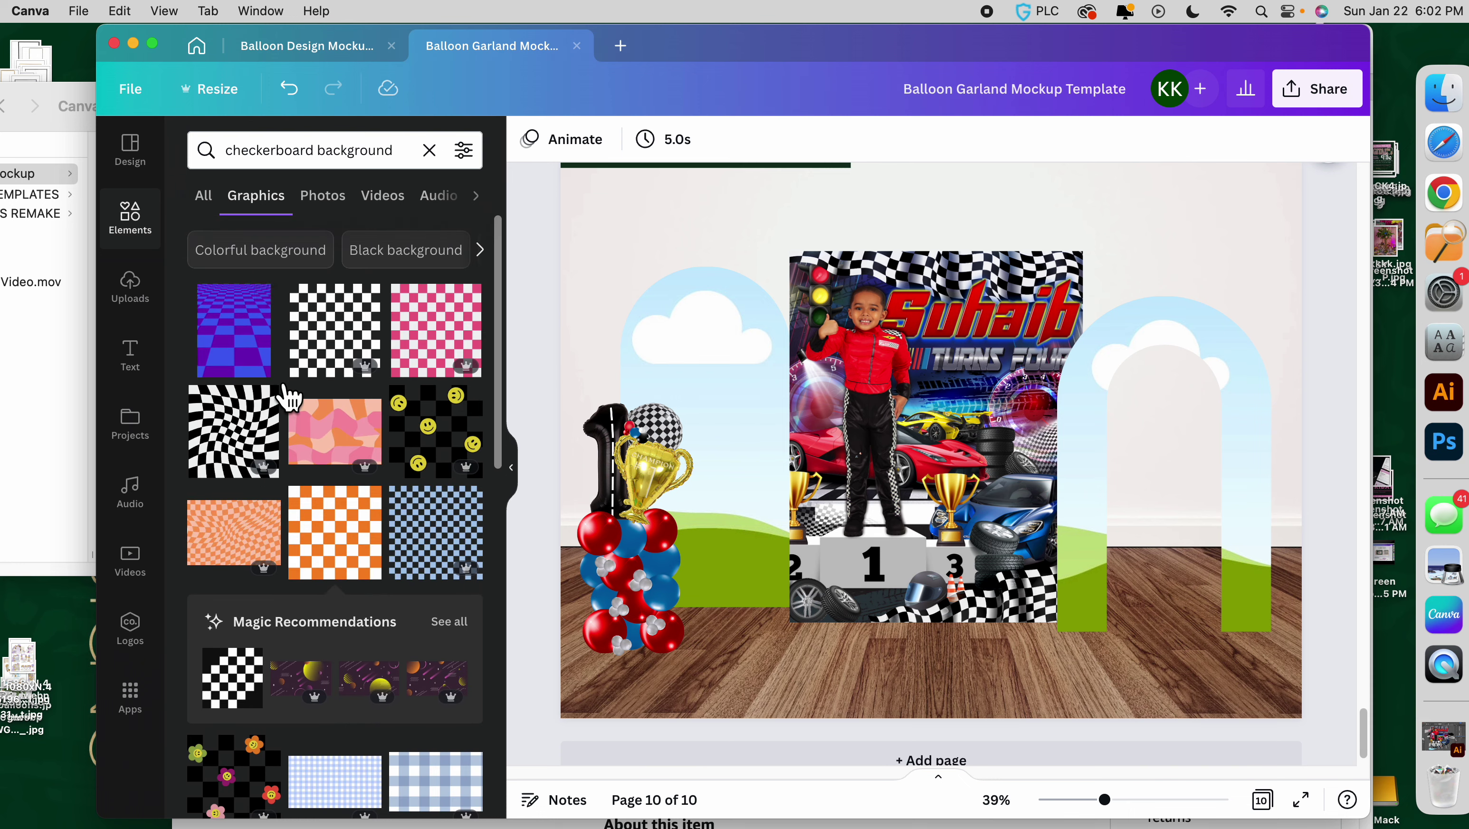
{"action": "left_click_drag", "start_coordinate": [346, 346], "coordinate": [432, 352]}
{"action": "left_click", "coordinate": [756, 376]}
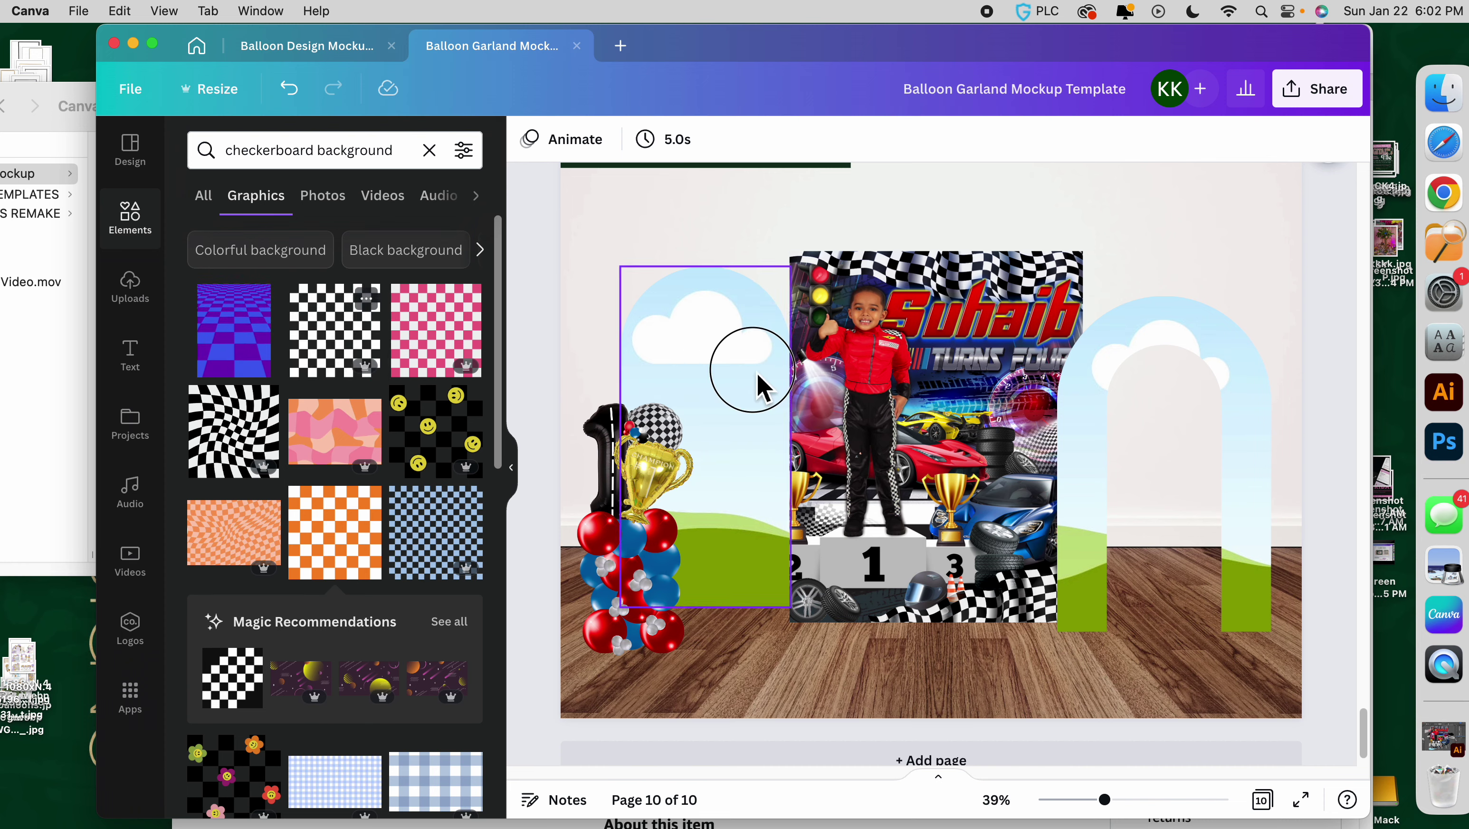
{"action": "left_click_drag", "start_coordinate": [339, 339], "coordinate": [743, 407]}
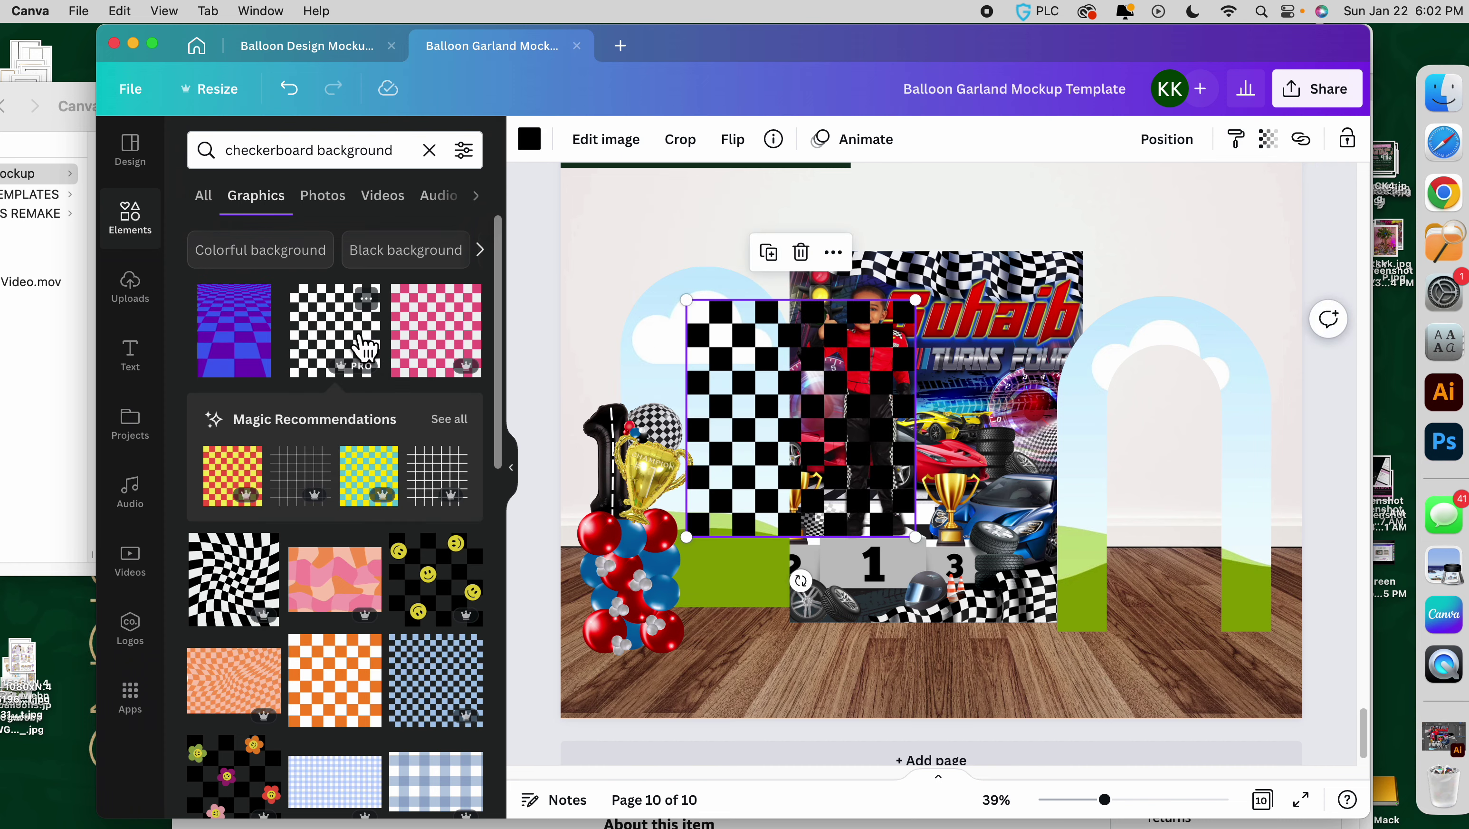
{"action": "key", "text": "Delete"}
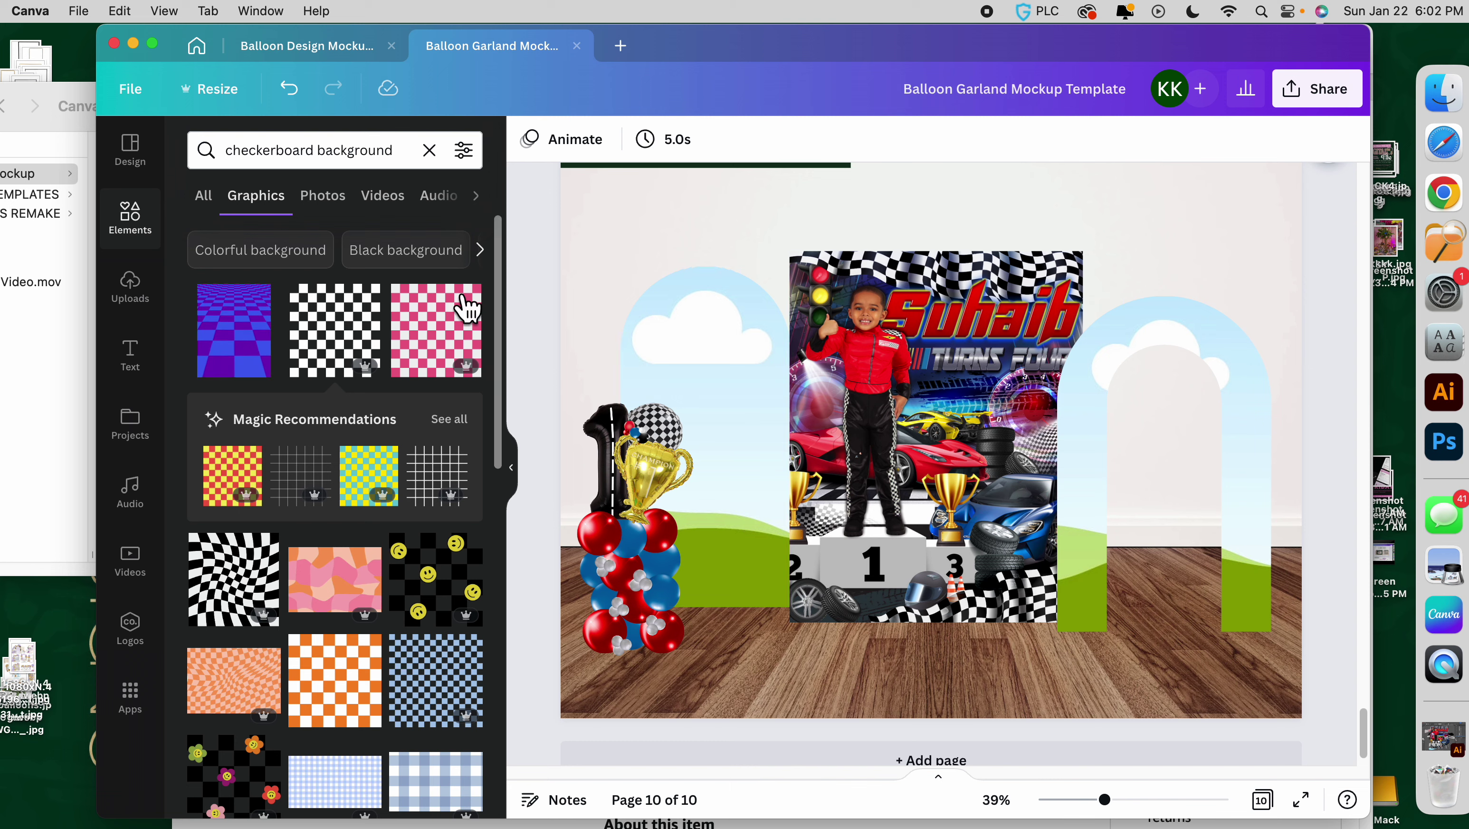
Browse the checkerboard photos, fill the solid arch frame with the flat black and white one and shift its pattern right.
{"action": "left_click", "coordinate": [349, 204]}
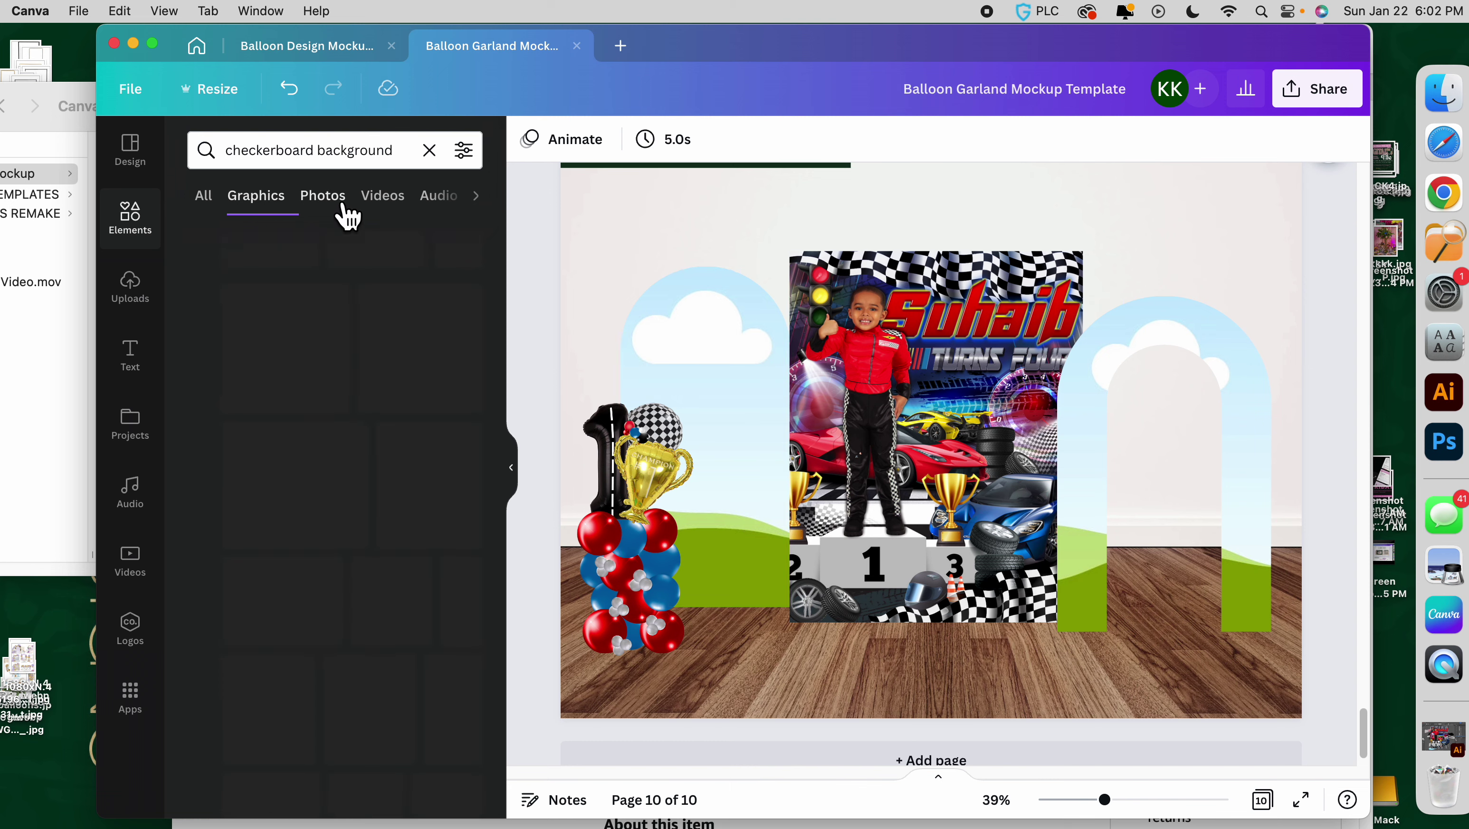
{"action": "scroll", "coordinate": [342, 519], "scroll_direction": "down", "scroll_amount": 5}
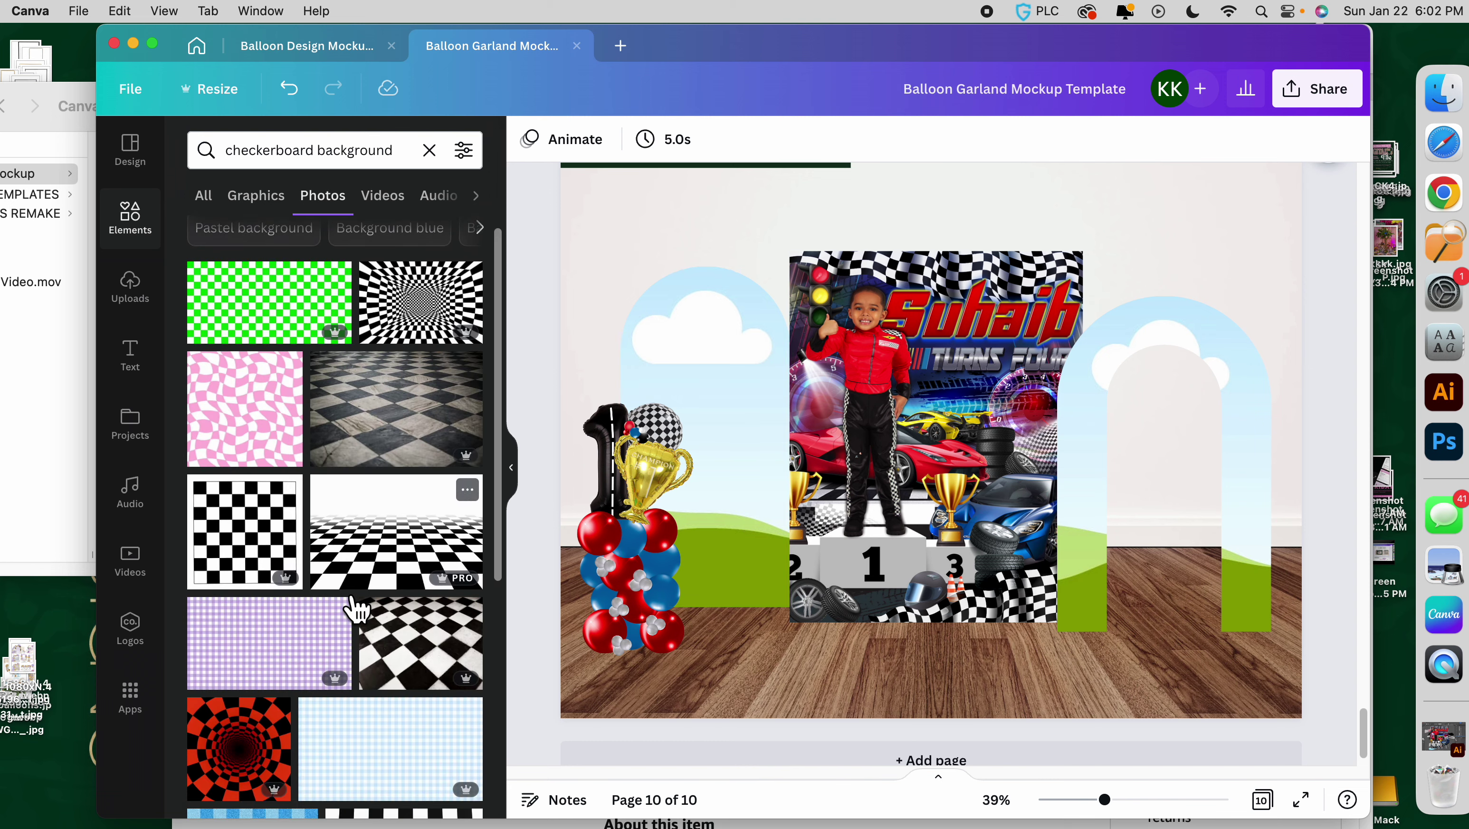
{"action": "scroll", "coordinate": [364, 609], "scroll_direction": "down", "scroll_amount": 6}
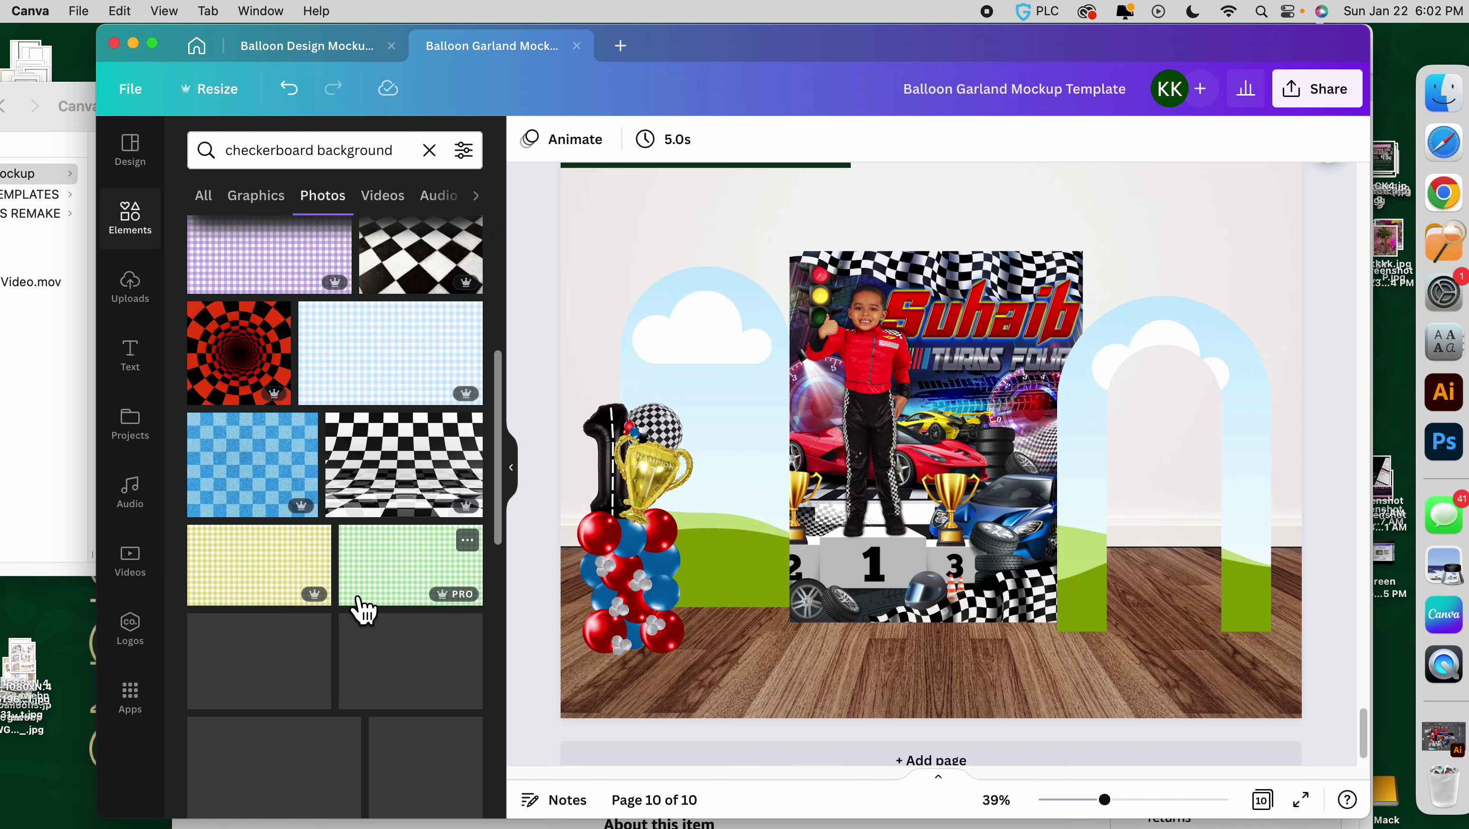
{"action": "scroll", "coordinate": [364, 609], "scroll_direction": "down", "scroll_amount": 6}
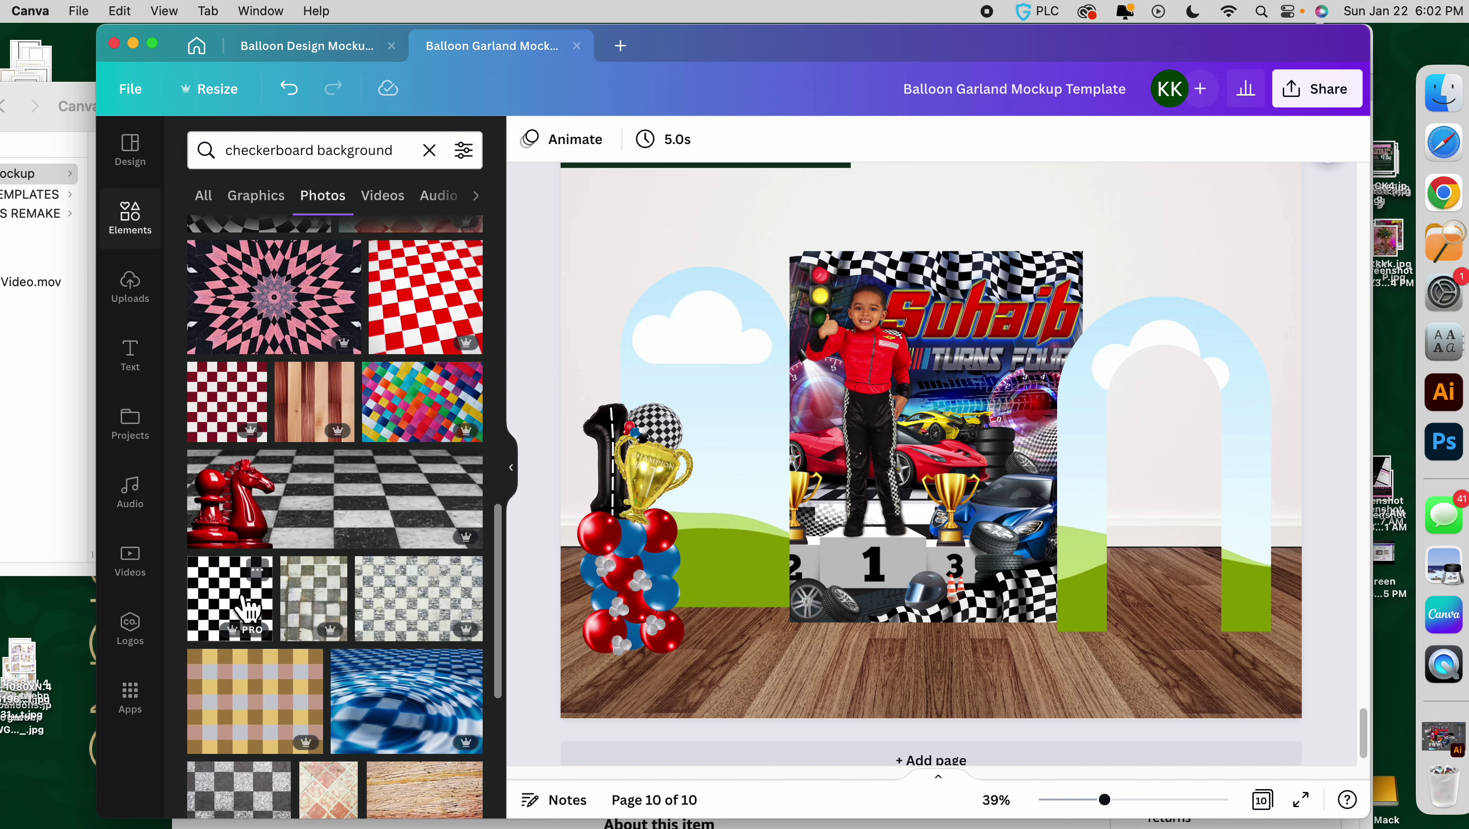
{"action": "left_click_drag", "start_coordinate": [244, 604], "coordinate": [687, 328]}
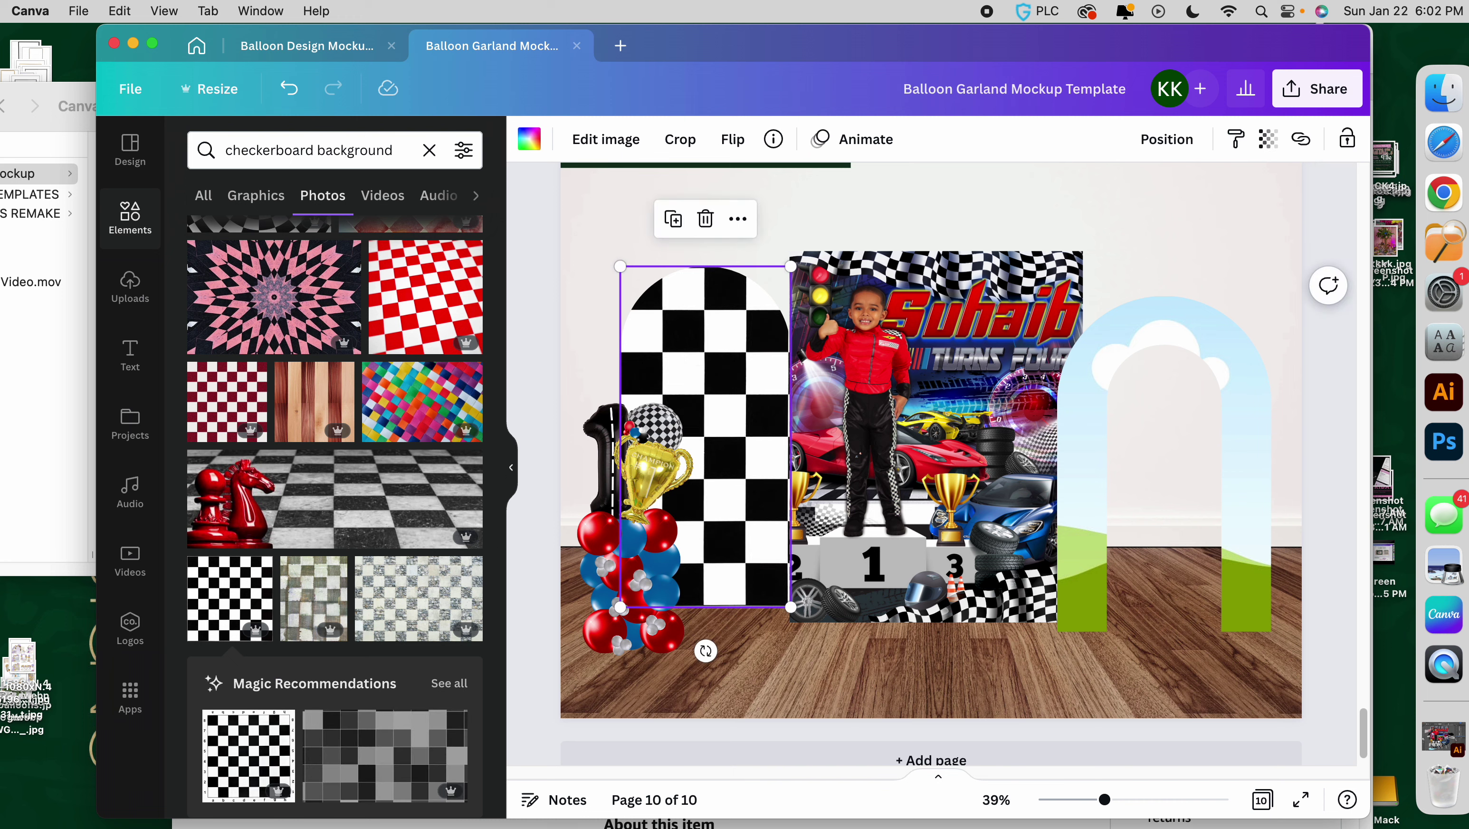
{"action": "double_click", "coordinate": [687, 328]}
{"action": "left_click_drag", "start_coordinate": [694, 385], "coordinate": [743, 386]}
{"action": "double_click", "coordinate": [1037, 366]}
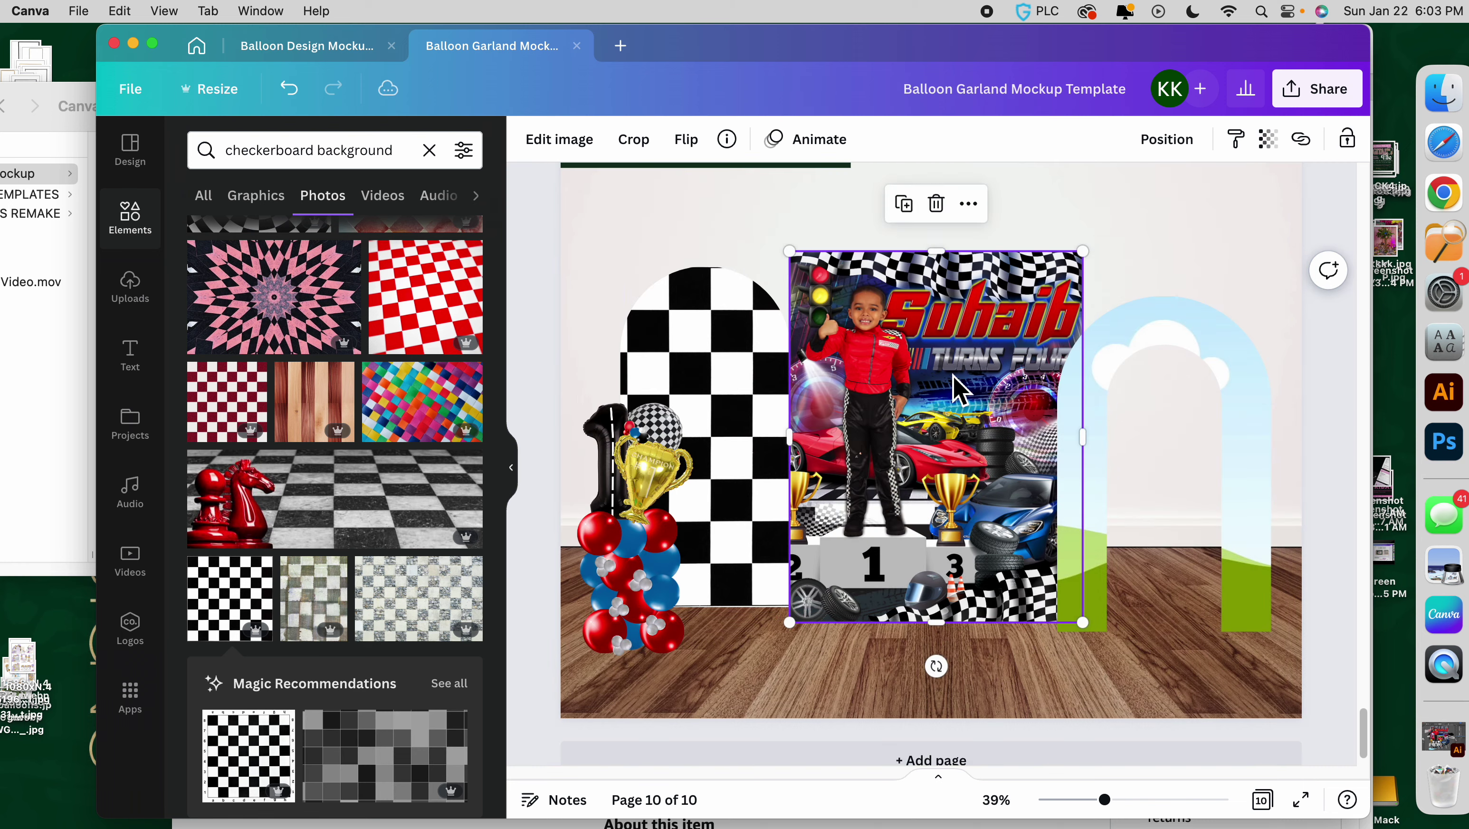
Fill the hollow arch frame with the flat black and white checkerboard photo and move the solid arch slightly lower.
{"action": "double_click", "coordinate": [842, 693]}
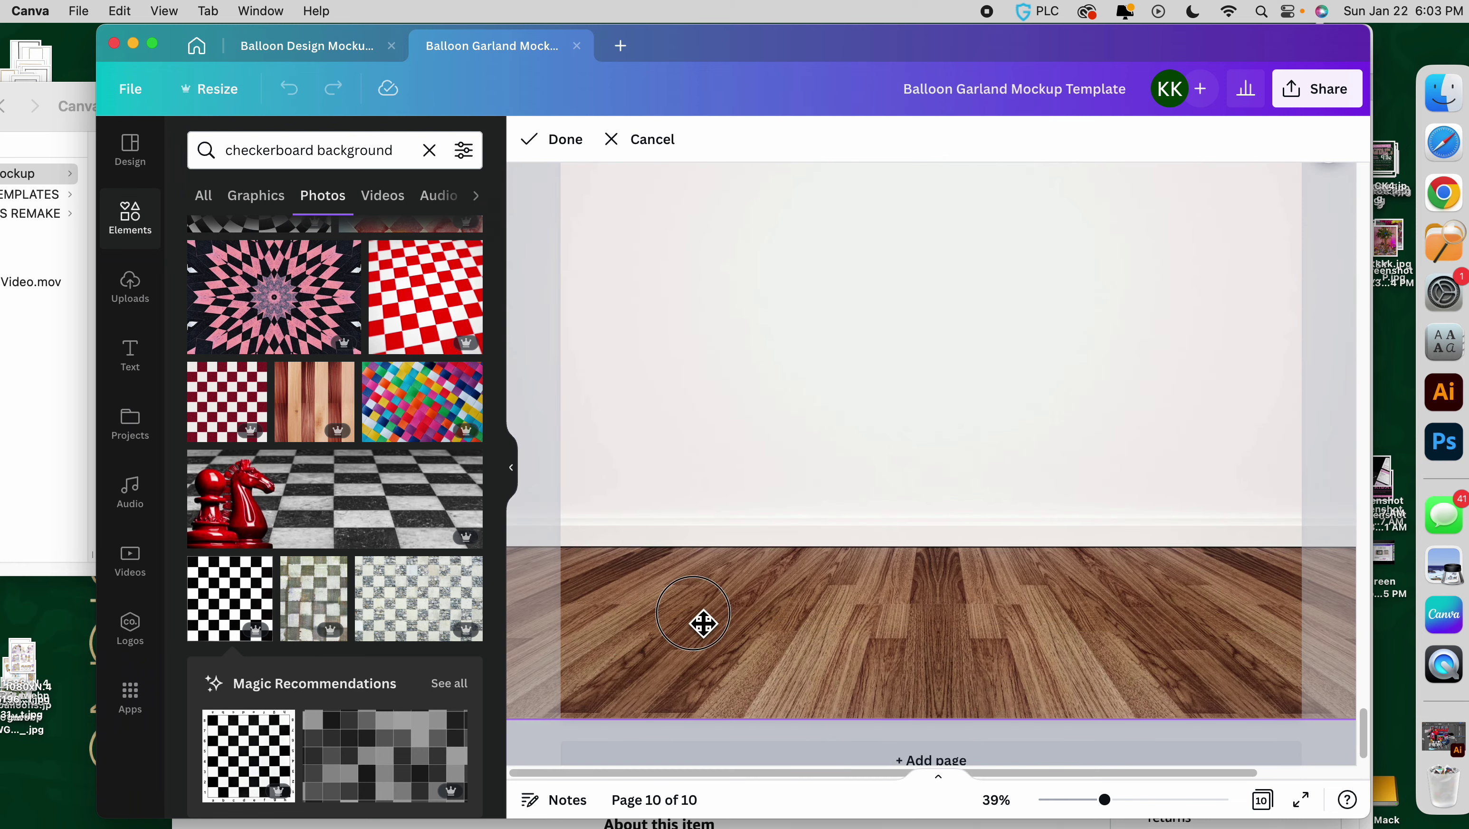
{"action": "left_click", "coordinate": [587, 740]}
{"action": "left_click_drag", "start_coordinate": [273, 607], "coordinate": [1099, 388]}
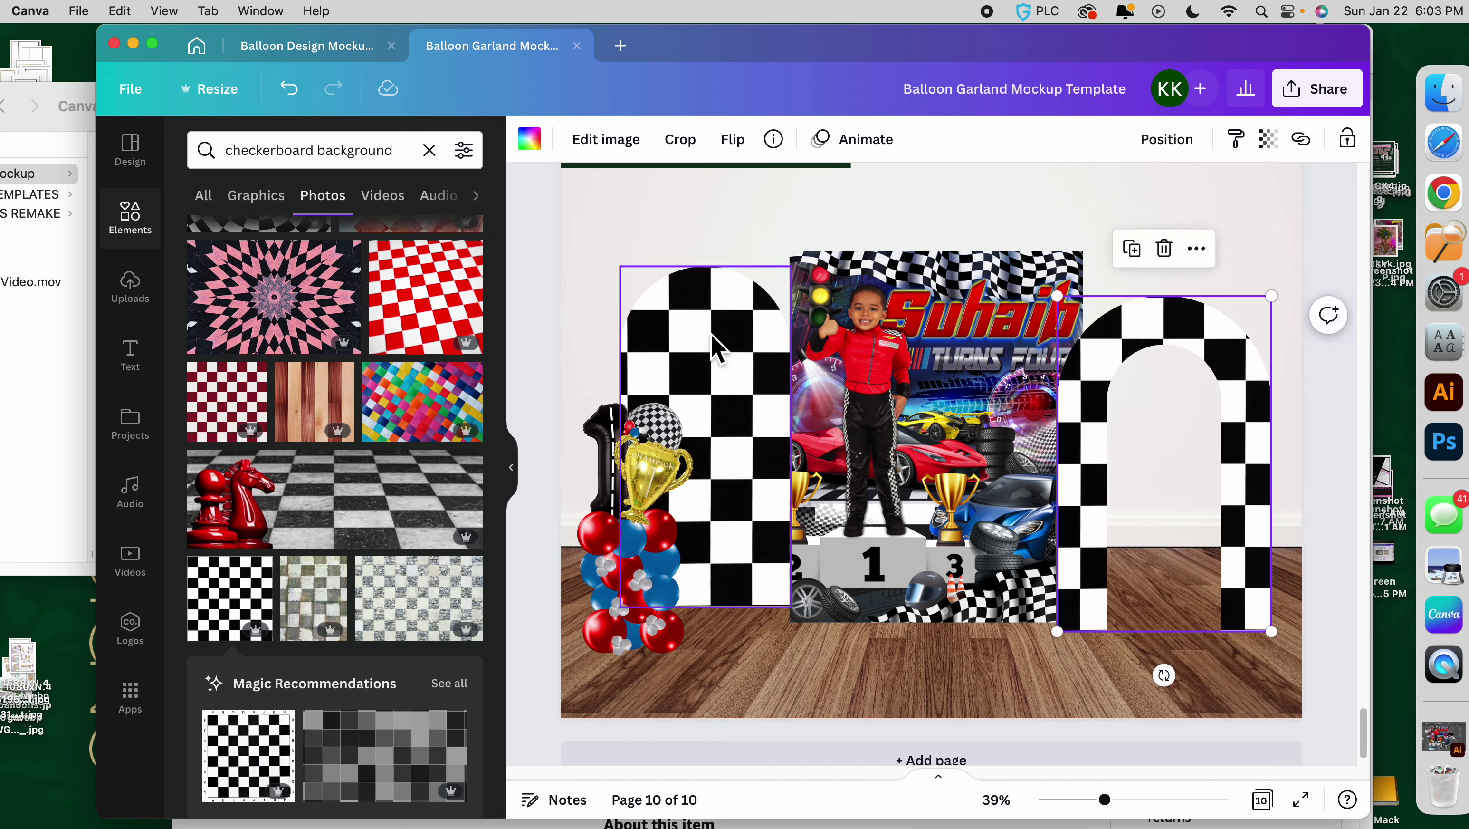
{"action": "left_click_drag", "start_coordinate": [718, 346], "coordinate": [732, 353]}
Search the element photos for "race track".
{"action": "left_click", "coordinate": [260, 152]}
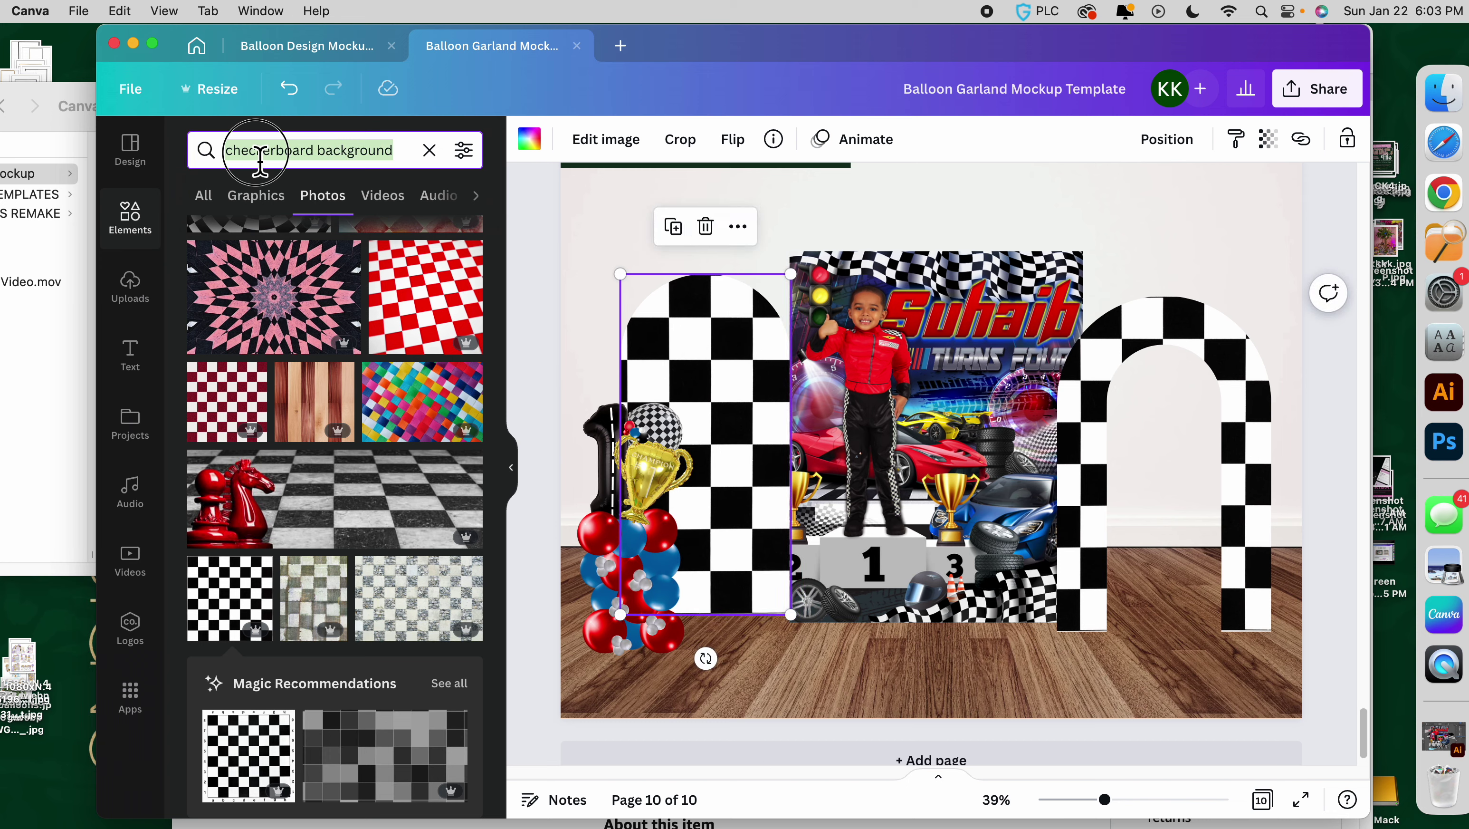
{"action": "type", "text": "race te"}
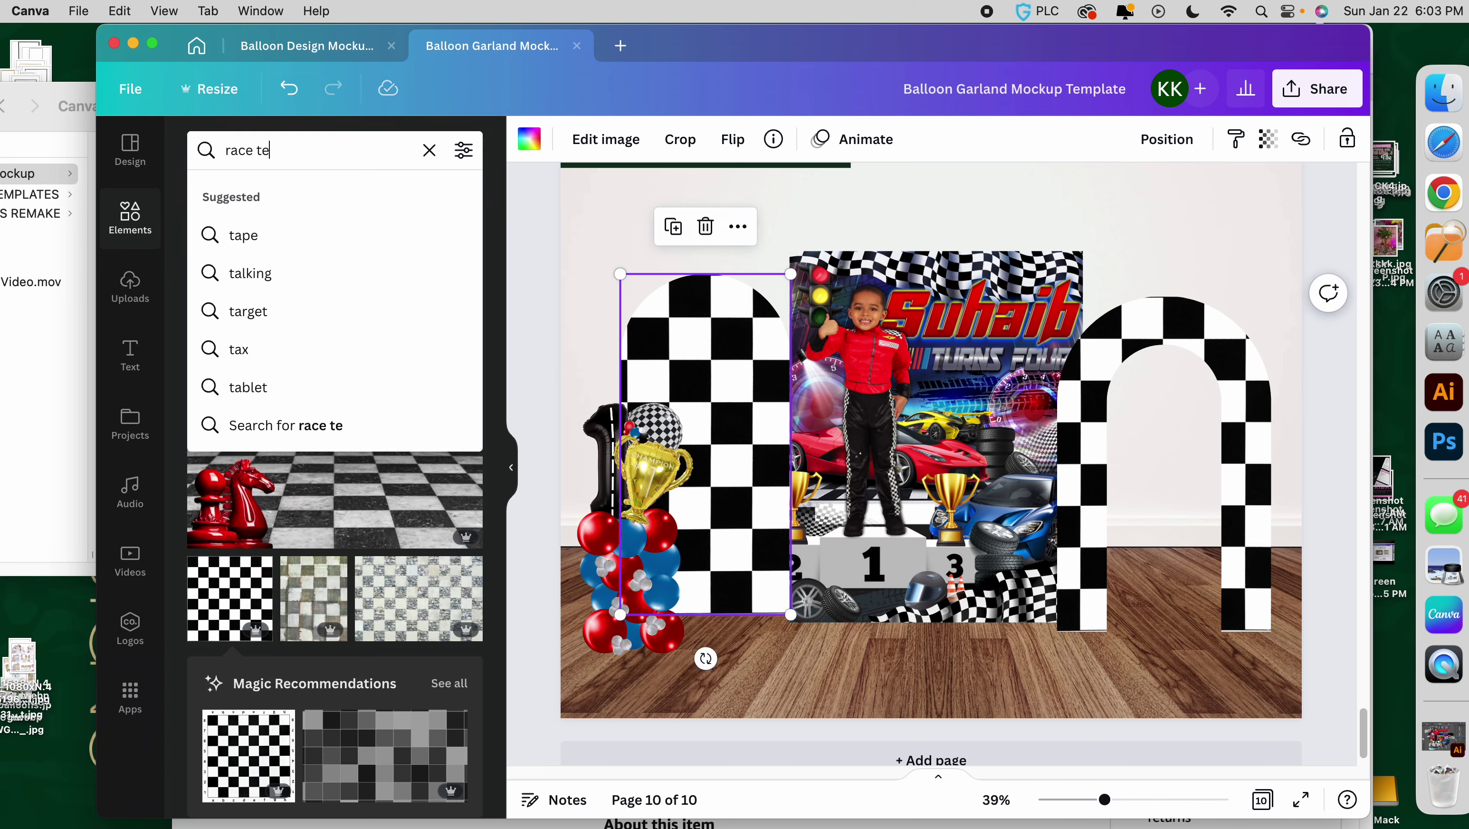
{"action": "type", "text": "a"}
{"action": "key", "text": "BackSpace"}
{"action": "key", "text": "BackSpace"}
{"action": "type", "text": "rack"}
{"action": "left_click", "coordinate": [347, 430]}
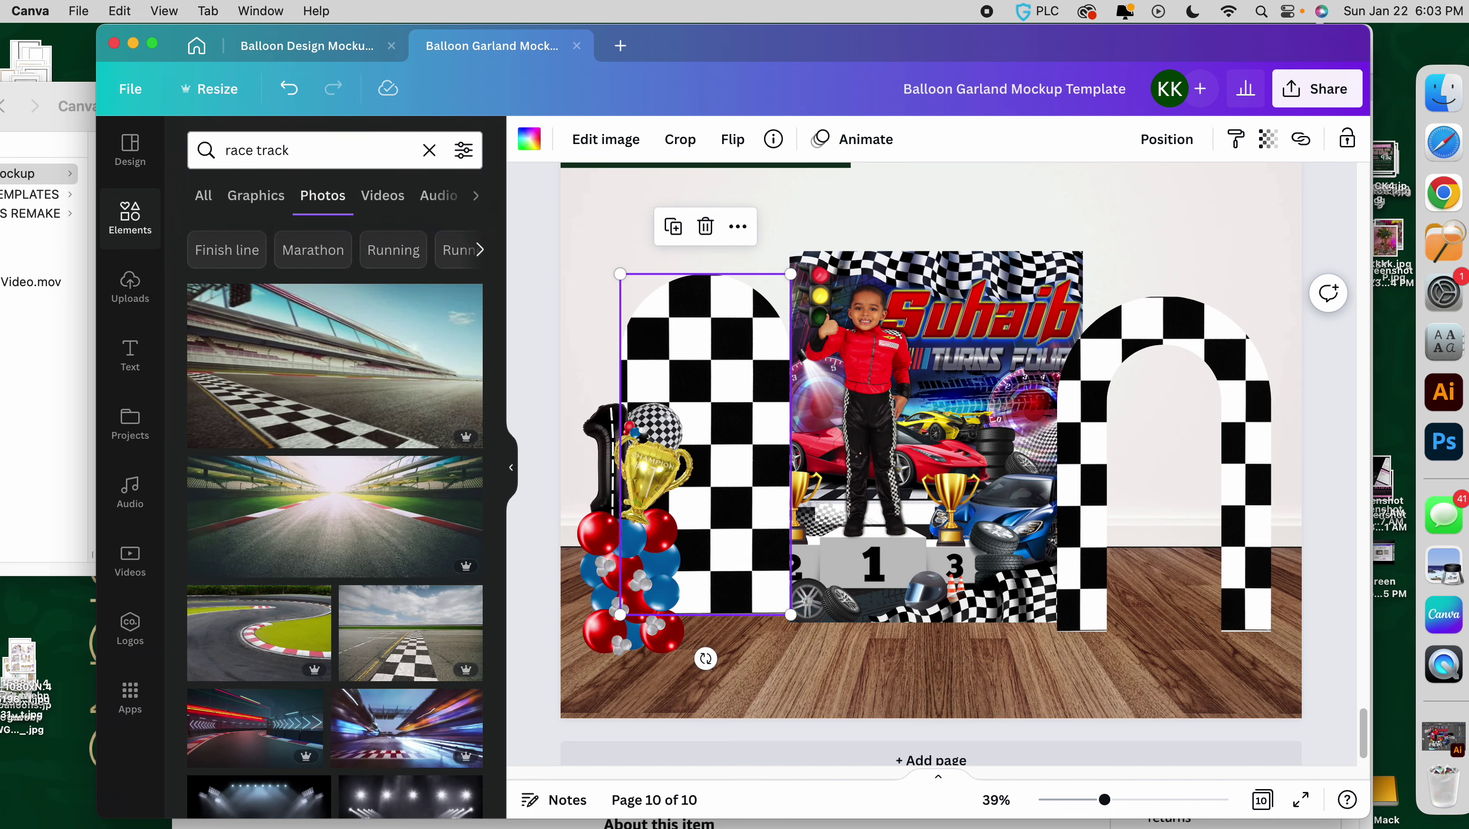
Browse the race track photos and try the dark misty track with a checkered line in the solid arch frame.
{"action": "scroll", "coordinate": [347, 430], "scroll_direction": "down", "scroll_amount": 5}
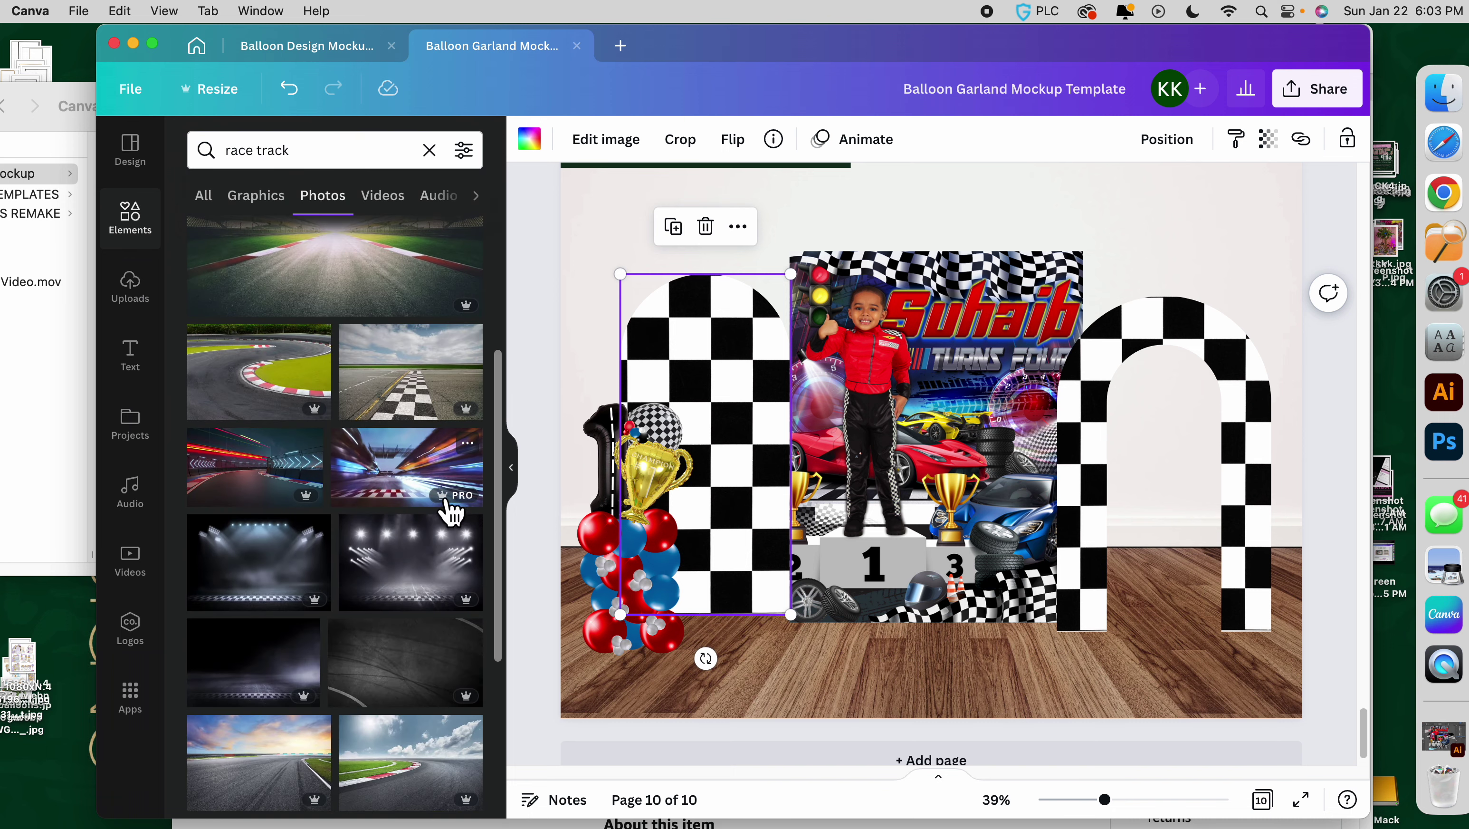
{"action": "scroll", "coordinate": [485, 560], "scroll_direction": "down", "scroll_amount": 2}
{"action": "scroll", "coordinate": [469, 603], "scroll_direction": "down", "scroll_amount": 8}
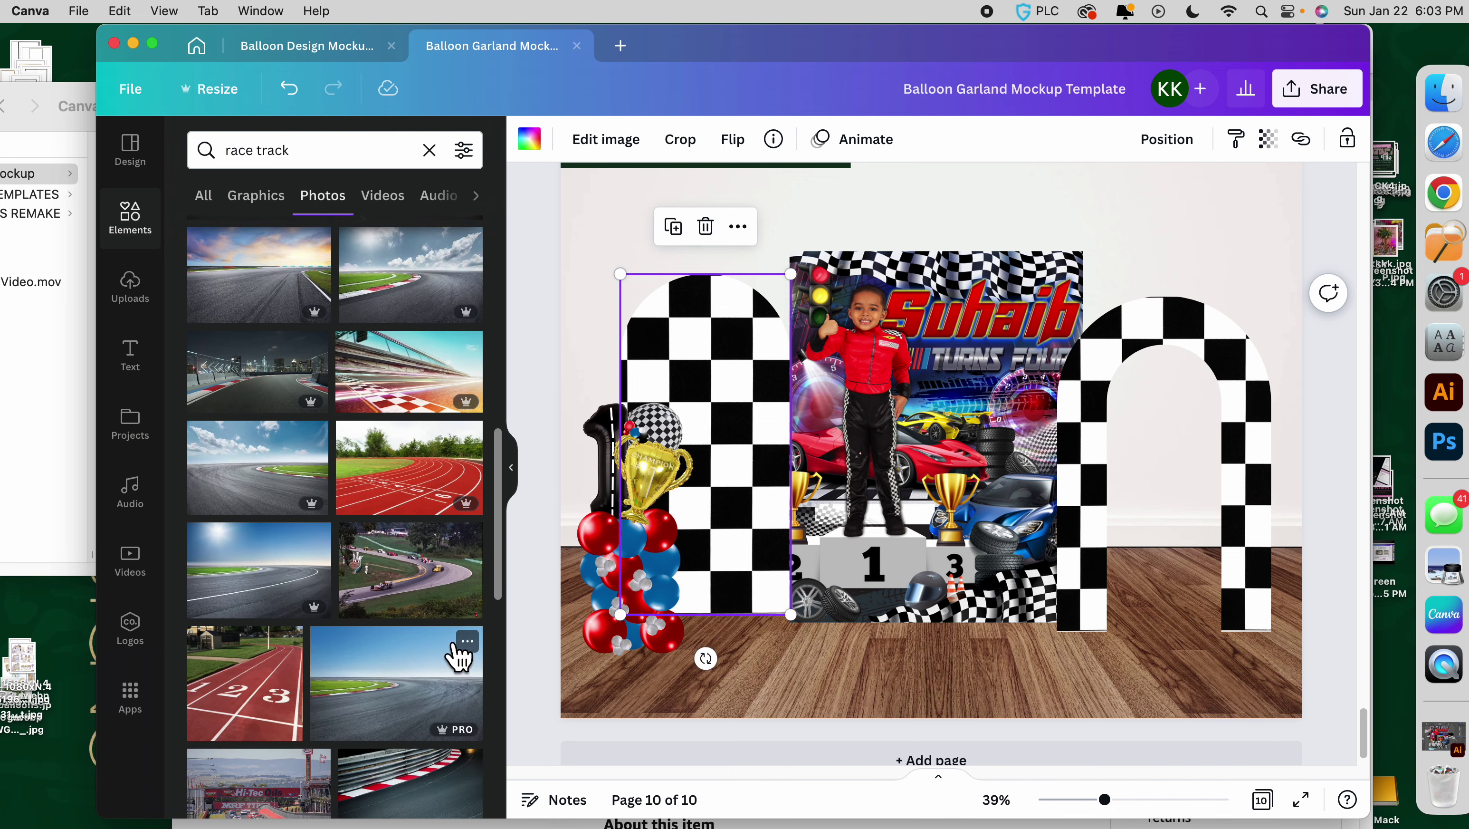
{"action": "scroll", "coordinate": [453, 638], "scroll_direction": "down", "scroll_amount": 8}
{"action": "scroll", "coordinate": [372, 656], "scroll_direction": "up", "scroll_amount": 15}
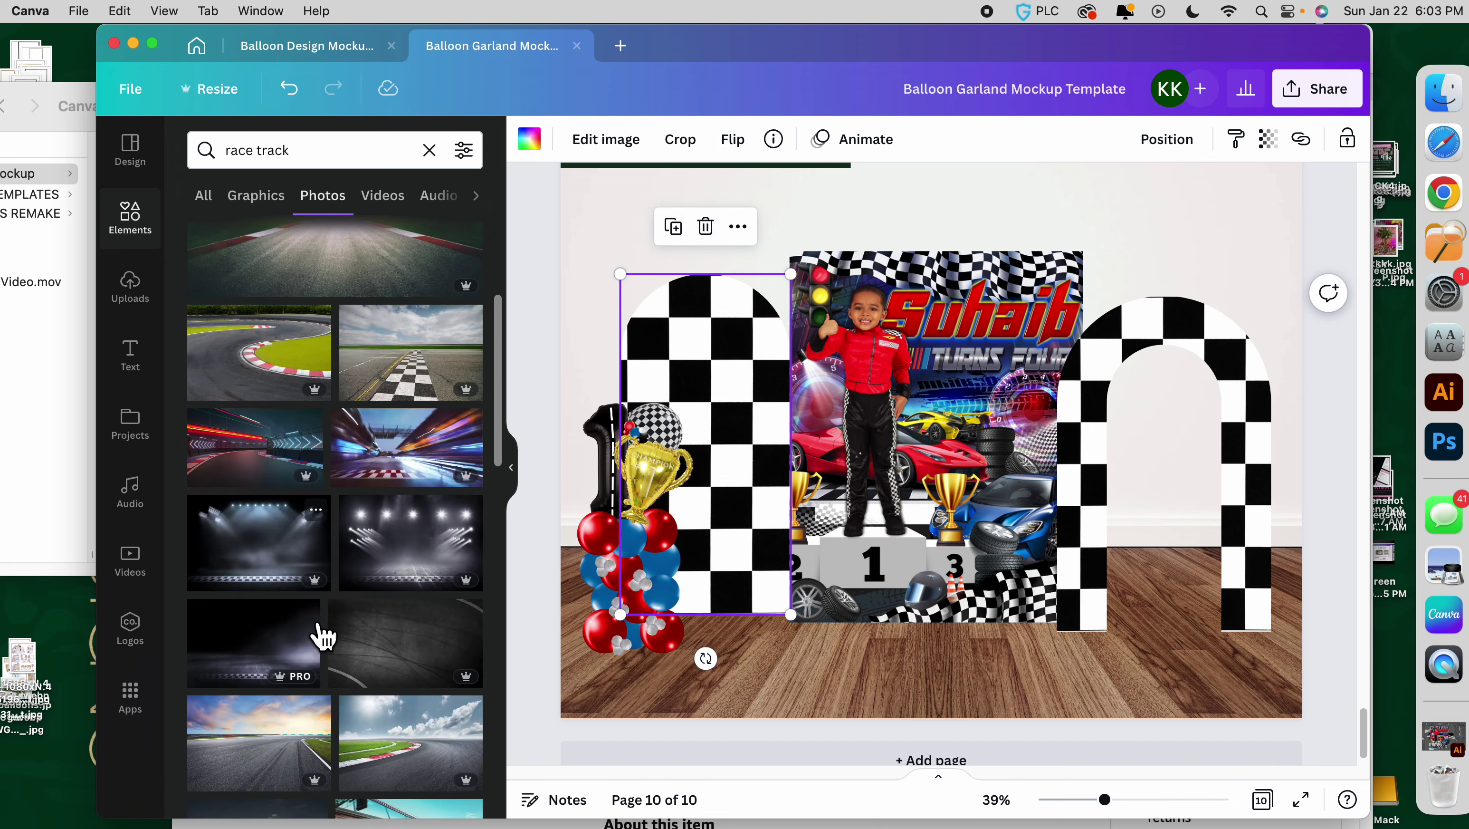
{"action": "left_click_drag", "start_coordinate": [450, 592], "coordinate": [730, 383]}
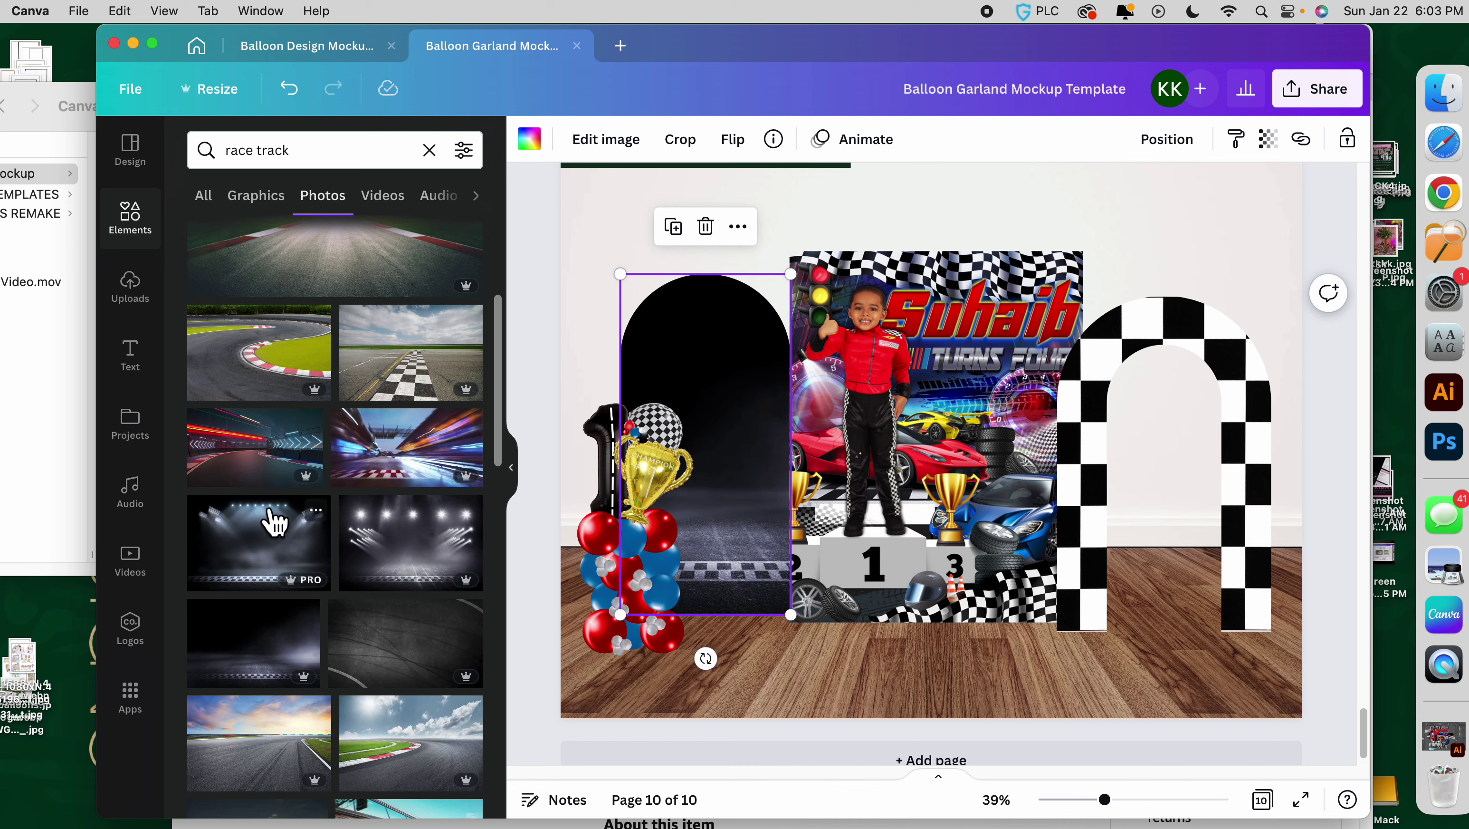
Try the curved track, blue speed-blur, red-lit night track and spotlight photos one after another in the solid arch frame.
{"action": "scroll", "coordinate": [340, 554], "scroll_direction": "up", "scroll_amount": 3}
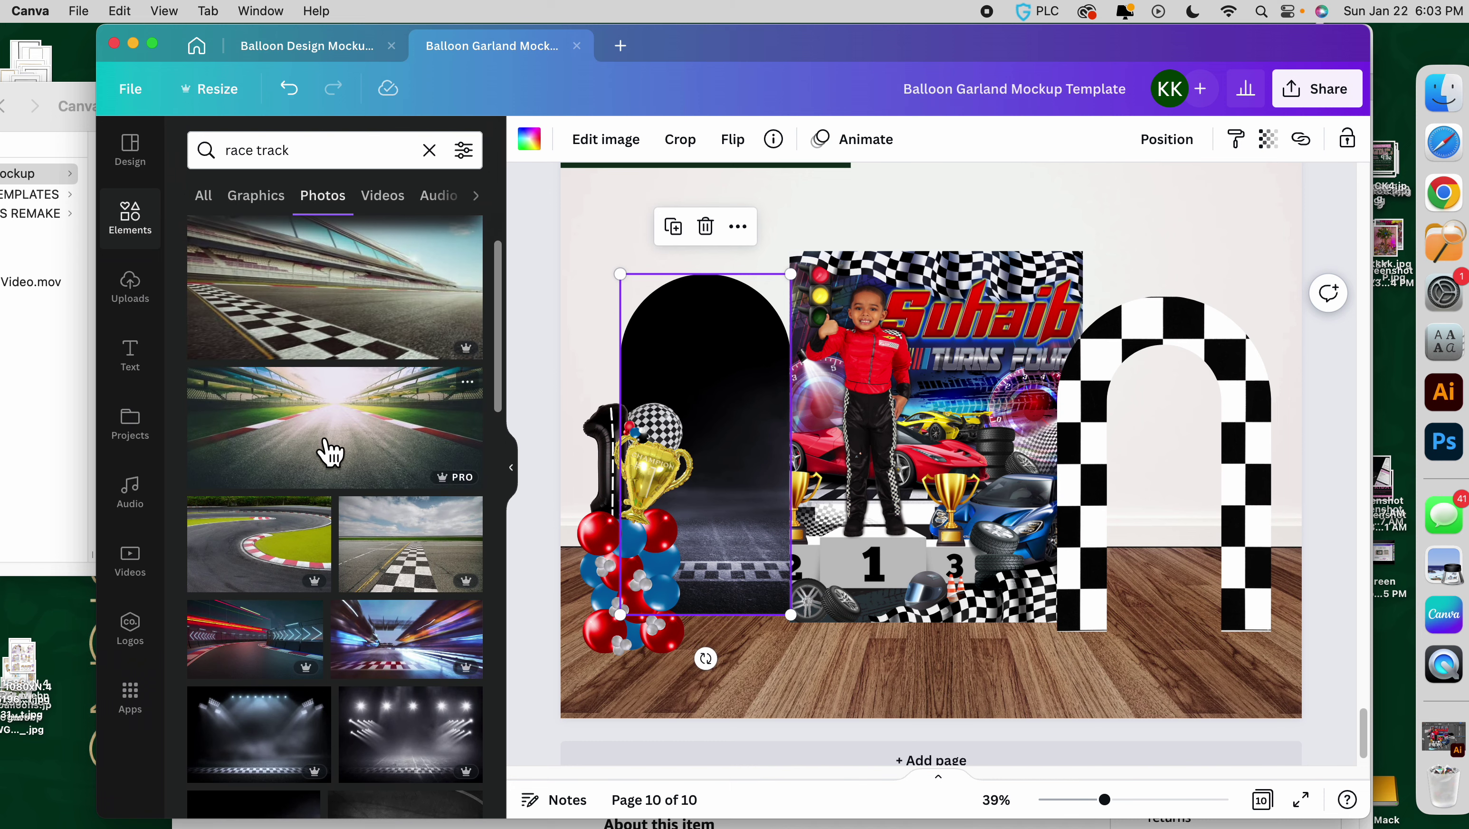
{"action": "scroll", "coordinate": [317, 435], "scroll_direction": "up", "scroll_amount": 2}
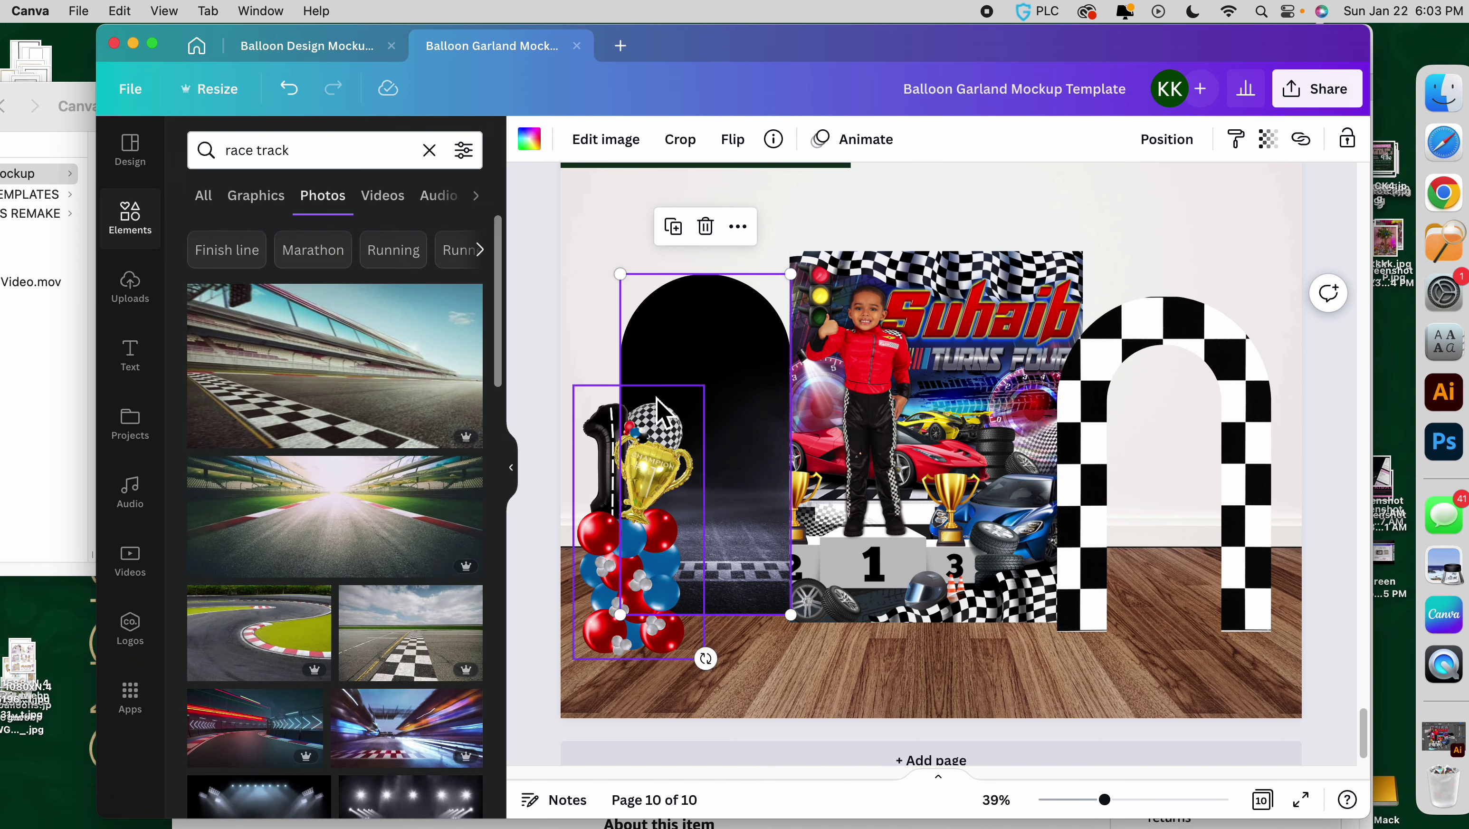
{"action": "scroll", "coordinate": [371, 609], "scroll_direction": "down", "scroll_amount": 1}
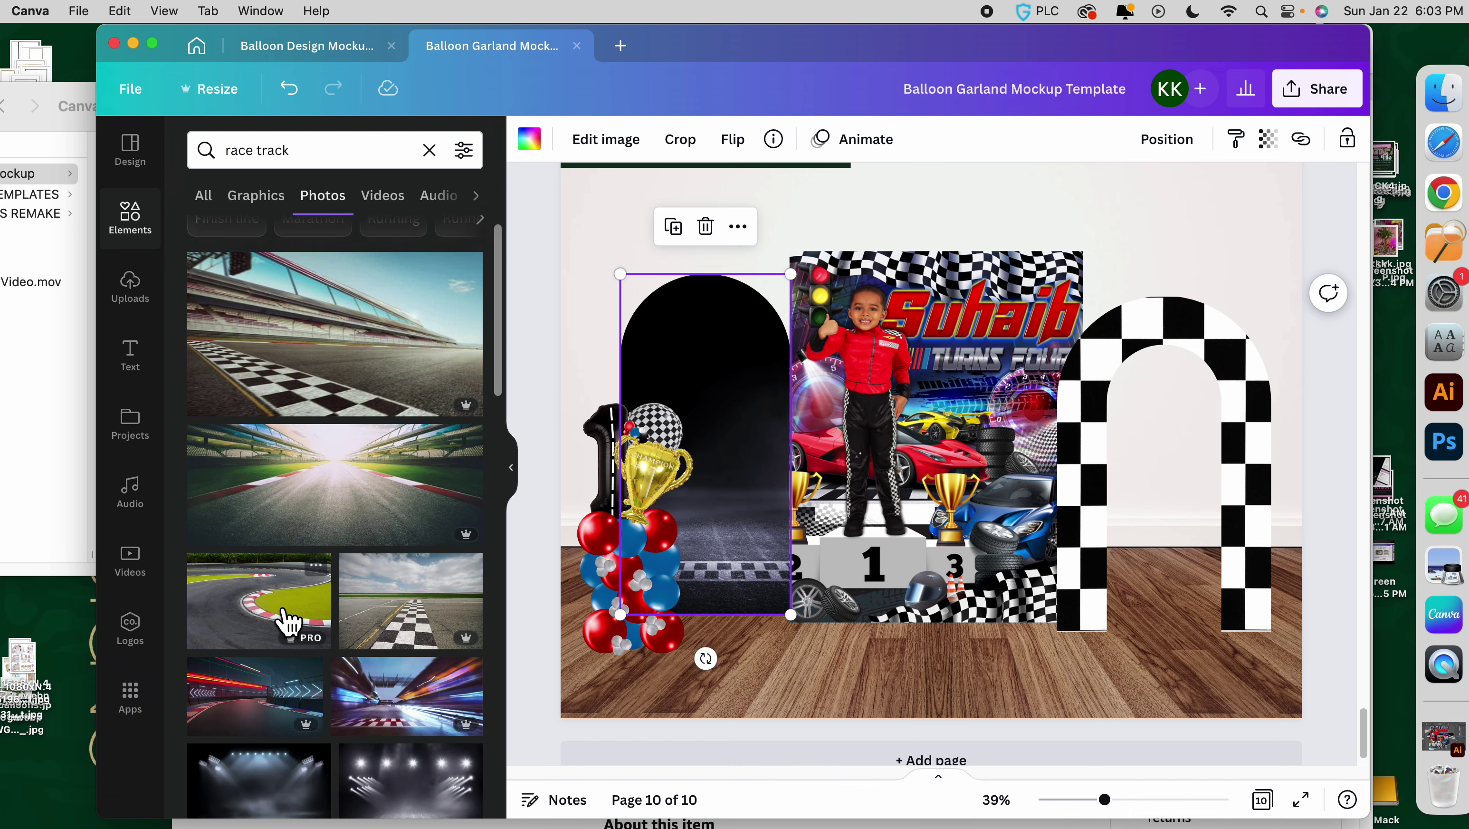
{"action": "left_click_drag", "start_coordinate": [284, 621], "coordinate": [700, 364]}
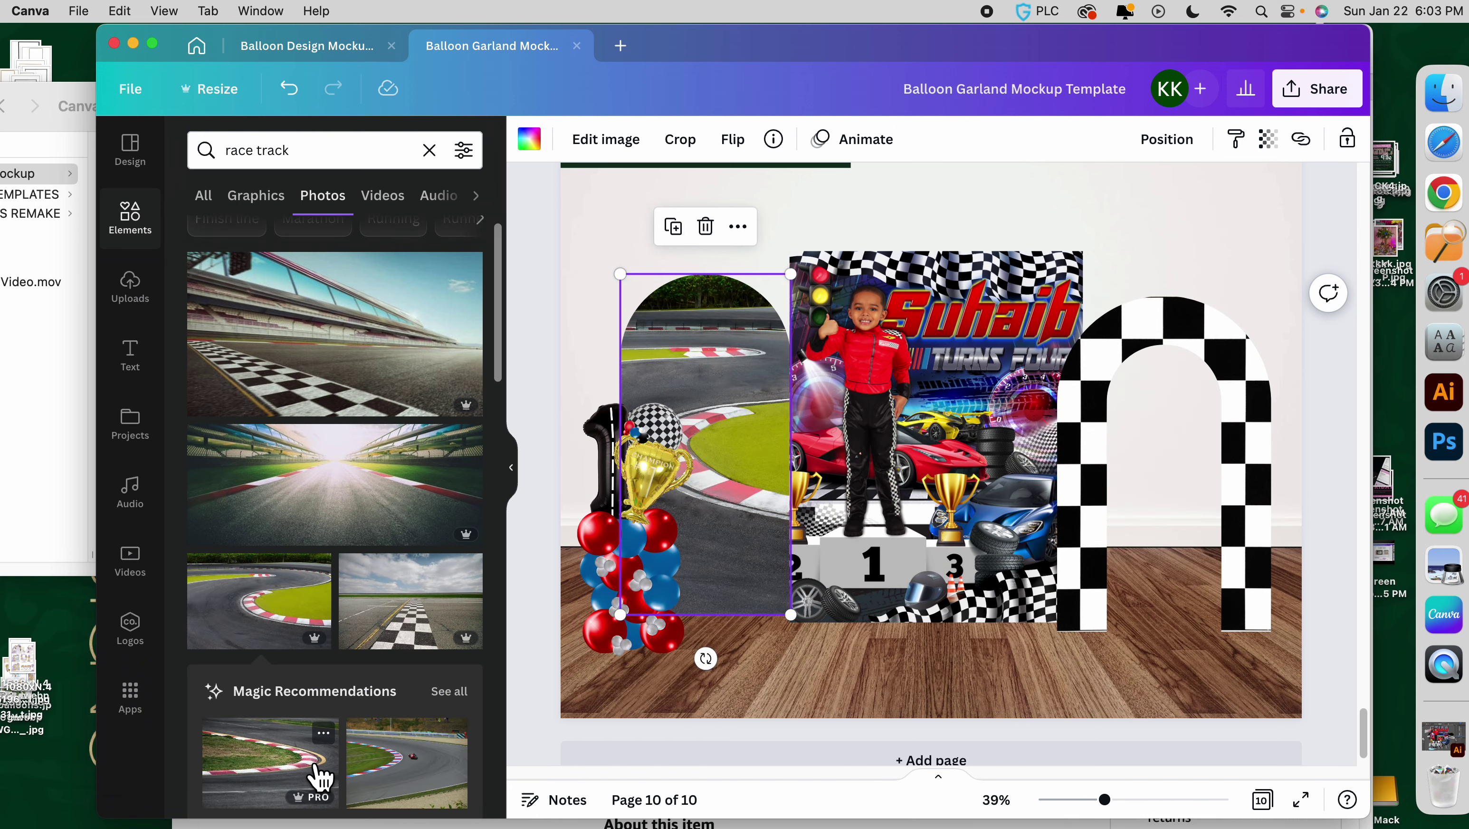
{"action": "scroll", "coordinate": [348, 673], "scroll_direction": "down", "scroll_amount": 5}
{"action": "left_click_drag", "start_coordinate": [410, 687], "coordinate": [719, 450]}
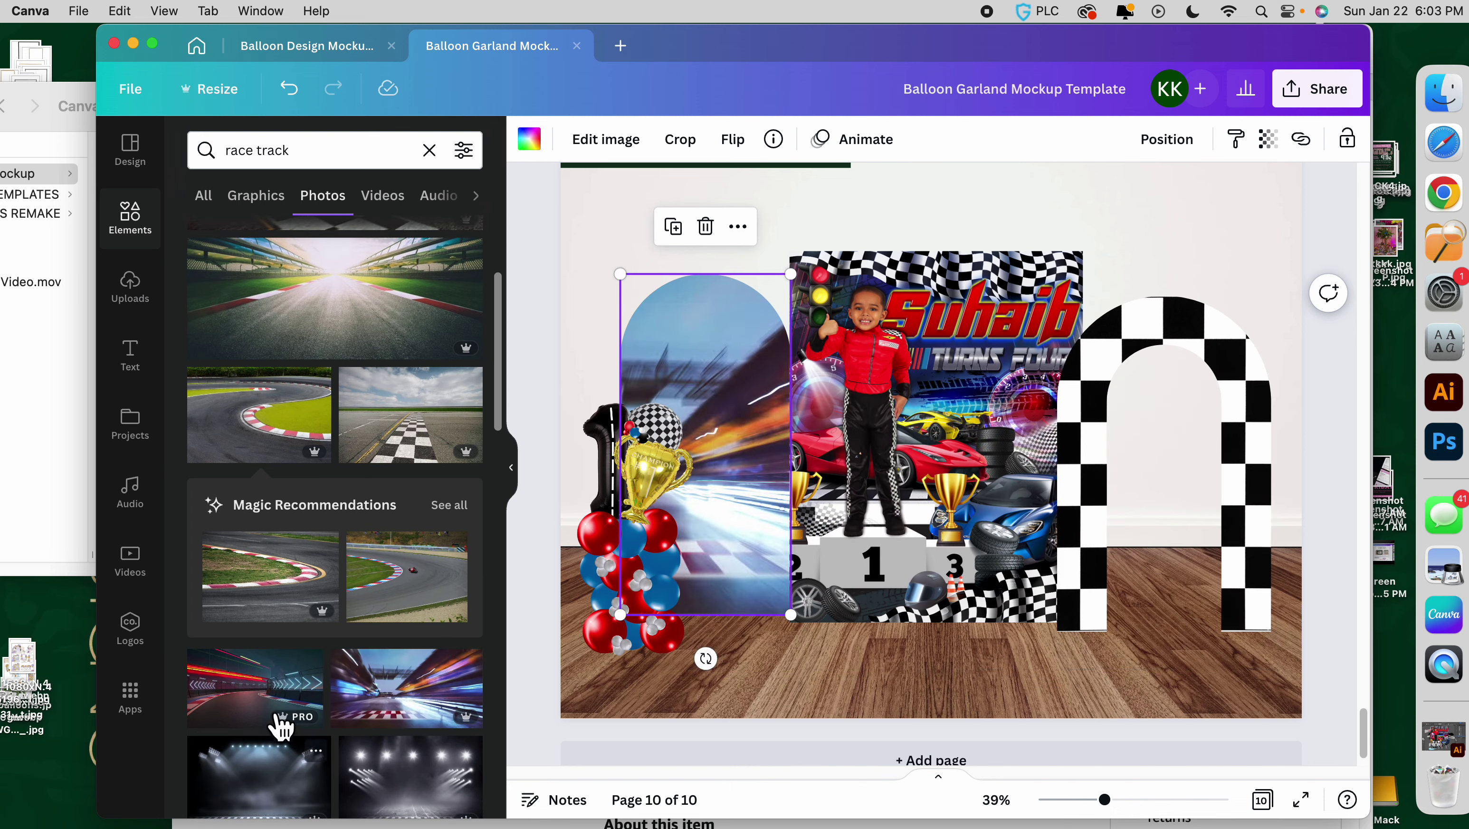
{"action": "left_click_drag", "start_coordinate": [282, 726], "coordinate": [748, 359]}
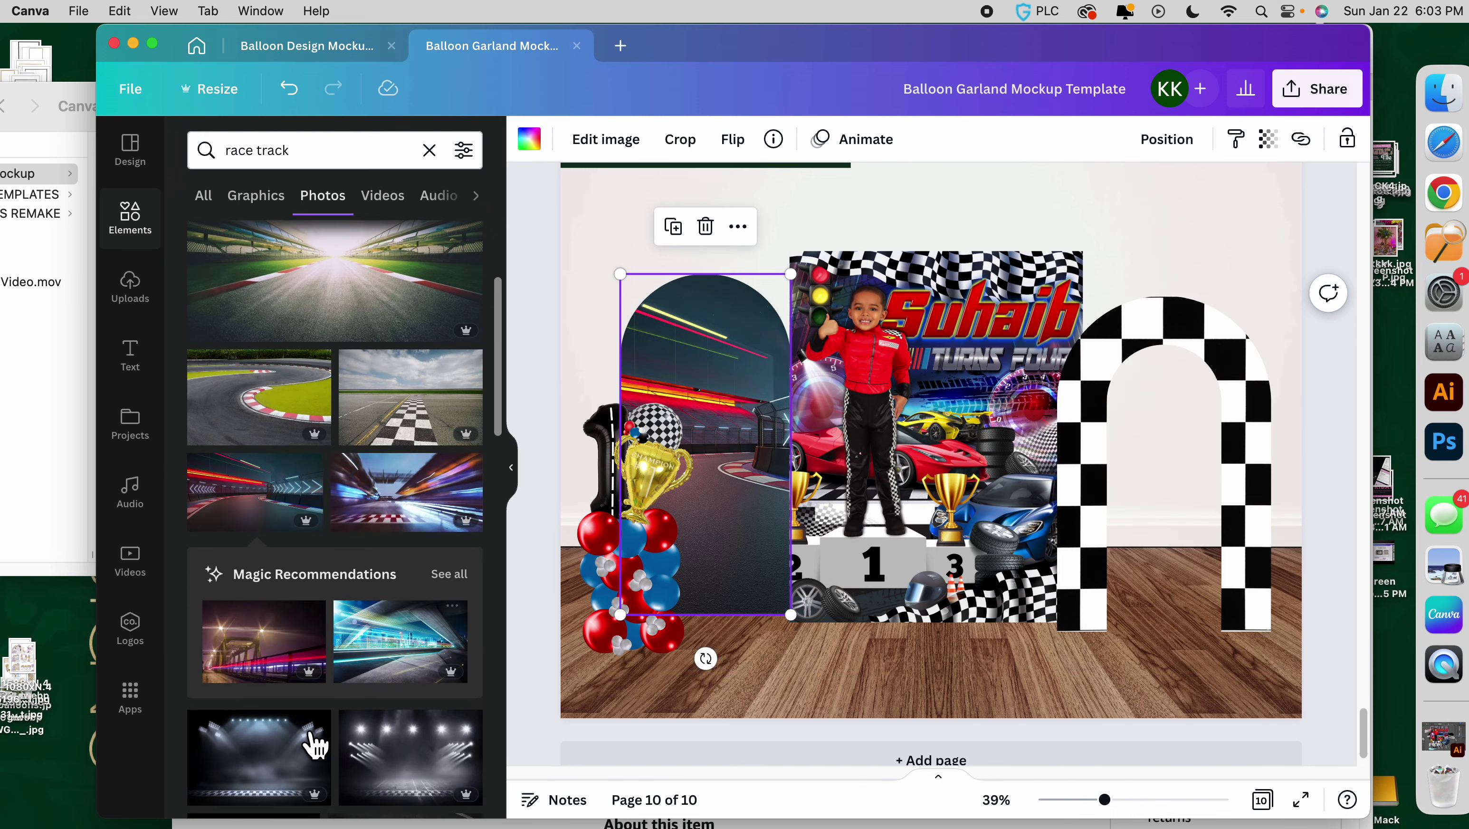
{"action": "left_click_drag", "start_coordinate": [314, 745], "coordinate": [817, 379]}
{"action": "double_click", "coordinate": [713, 319]}
Fill the solid arch frame with the dark misty track photo that has a checkered line across the ground.
{"action": "scroll", "coordinate": [342, 676], "scroll_direction": "down", "scroll_amount": 3}
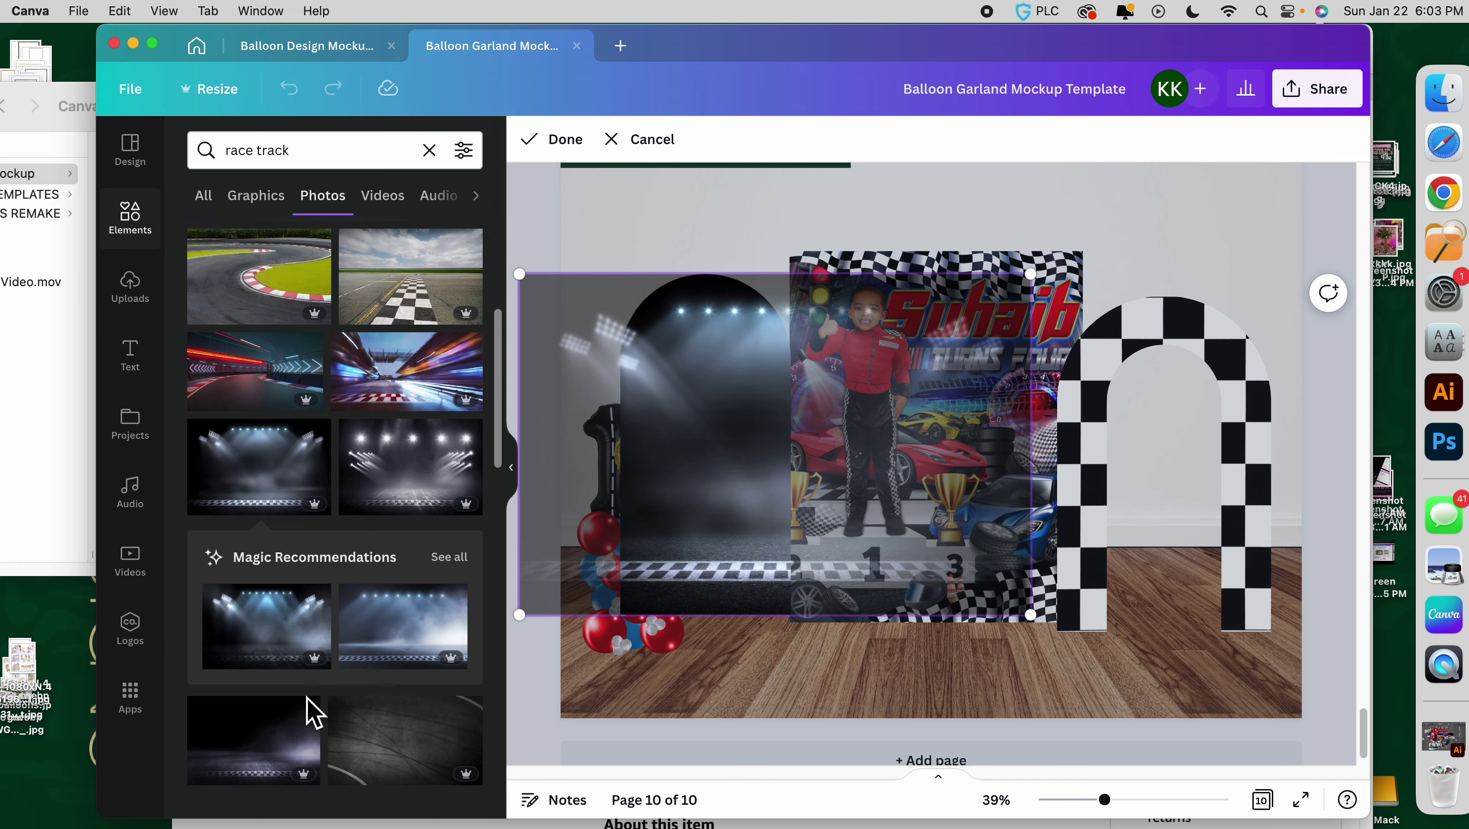
{"action": "left_click_drag", "start_coordinate": [308, 711], "coordinate": [705, 352]}
{"action": "double_click", "coordinate": [721, 340]}
{"action": "left_click", "coordinate": [877, 700]}
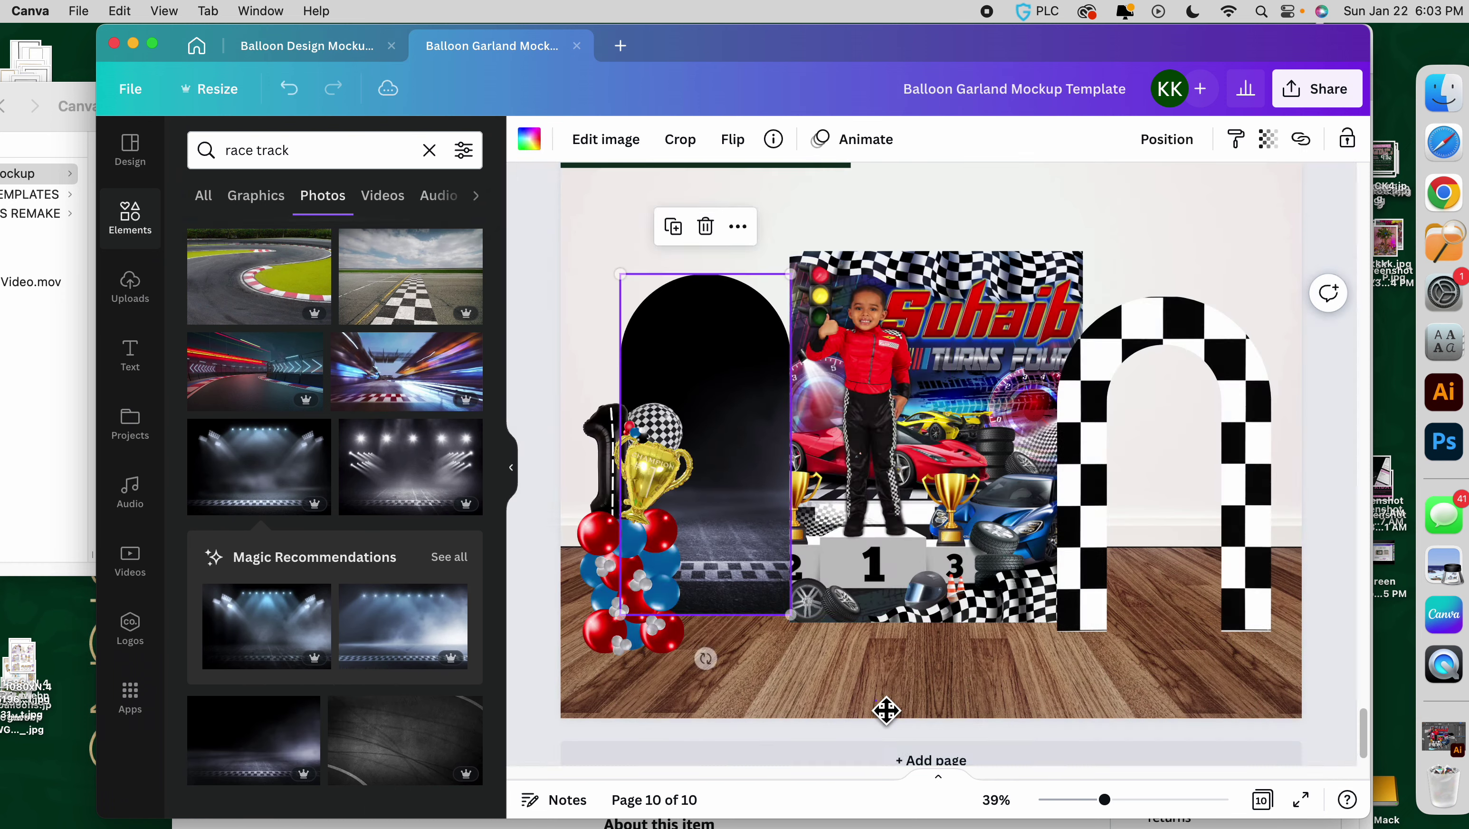
{"action": "double_click", "coordinate": [886, 711]}
{"action": "left_click", "coordinate": [753, 747]}
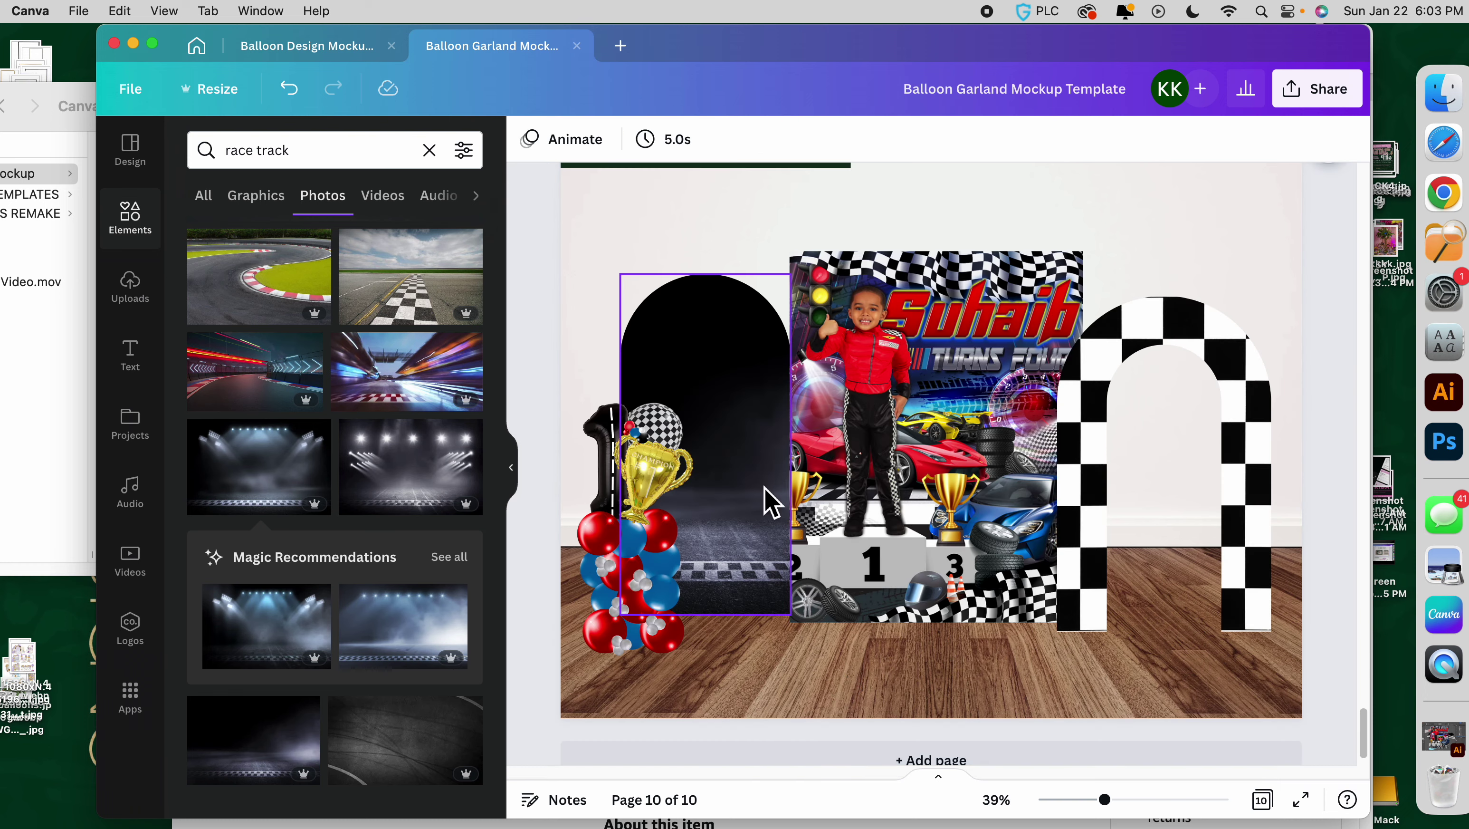
Move the grouped balloon column slightly left and scale it down in front of the solid arch.
{"action": "left_click", "coordinate": [638, 534]}
{"action": "mouse_move", "coordinate": [638, 534]}
{"action": "left_mouse_down"}
{"action": "mouse_move", "coordinate": [798, 534]}
{"action": "mouse_move", "coordinate": [622, 535]}
{"action": "mouse_move", "coordinate": [638, 535]}
{"action": "left_mouse_up"}
{"action": "left_click_drag", "start_coordinate": [692, 385], "coordinate": [683, 409]}
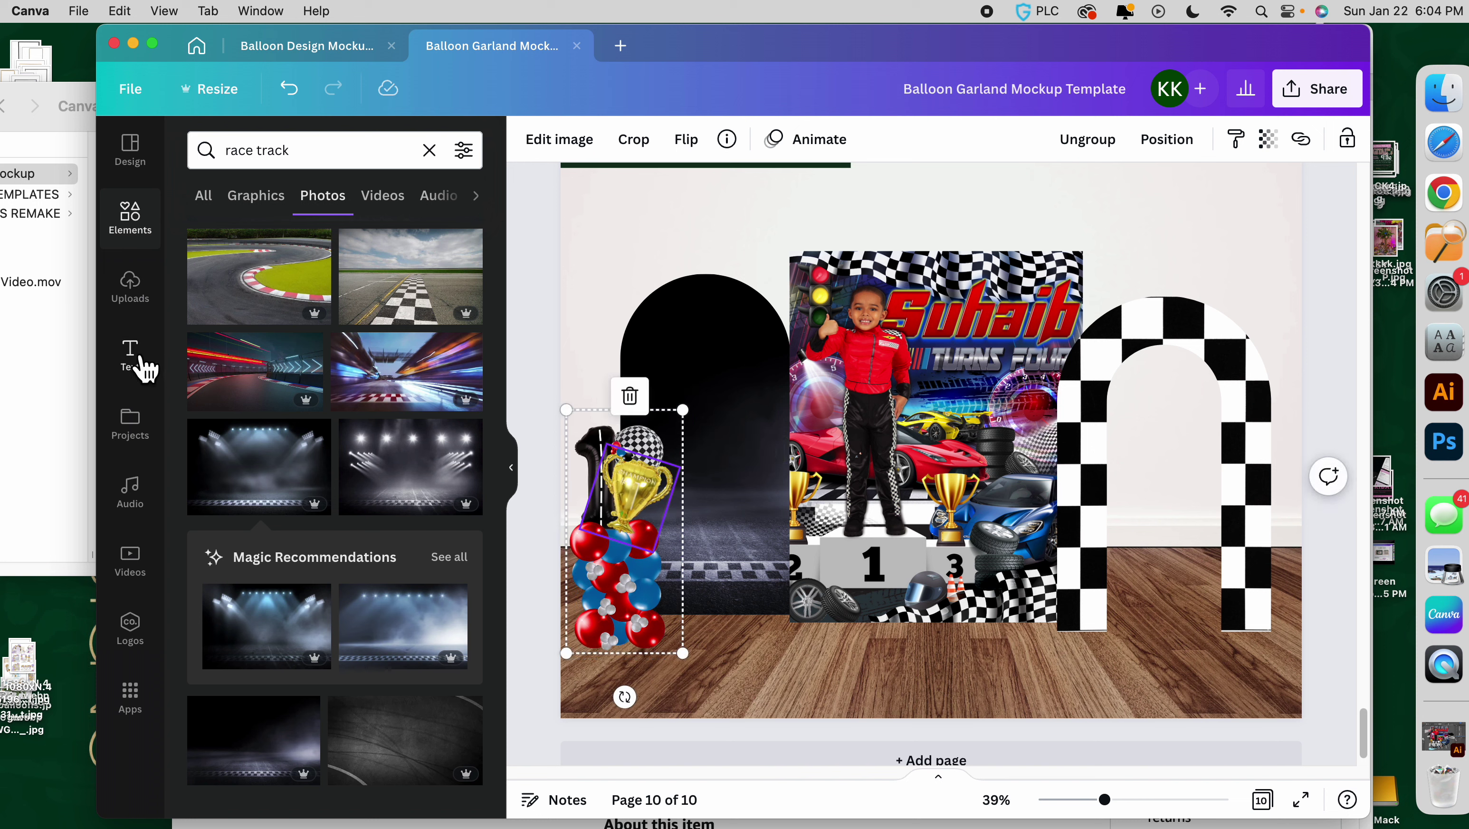
Add the yellow neon "SHINE SHINE SHINE" font combination to the page.
{"action": "left_click", "coordinate": [131, 353]}
{"action": "scroll", "coordinate": [251, 580], "scroll_direction": "down", "scroll_amount": 5}
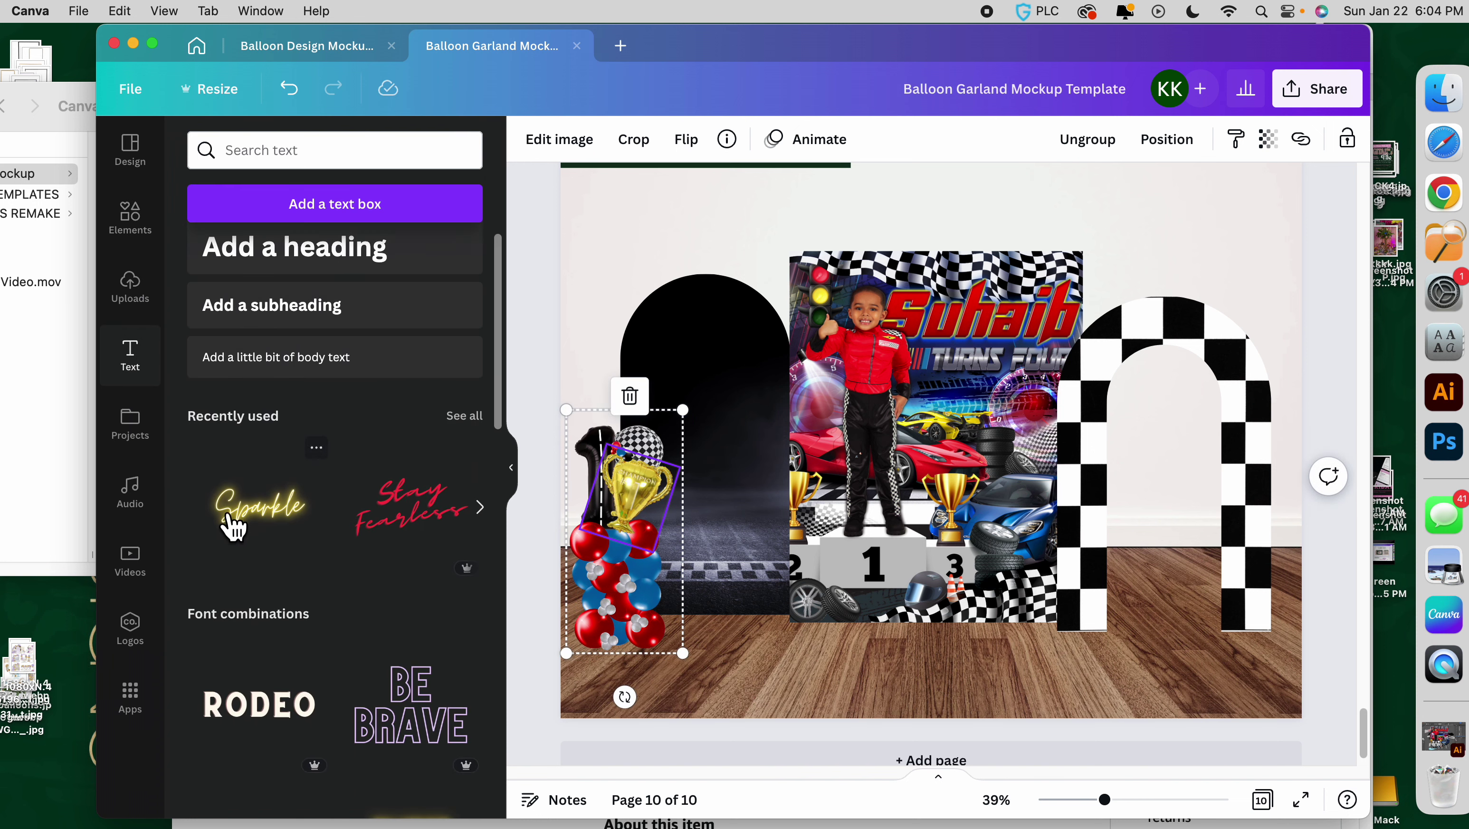
{"action": "scroll", "coordinate": [300, 580], "scroll_direction": "down", "scroll_amount": 5}
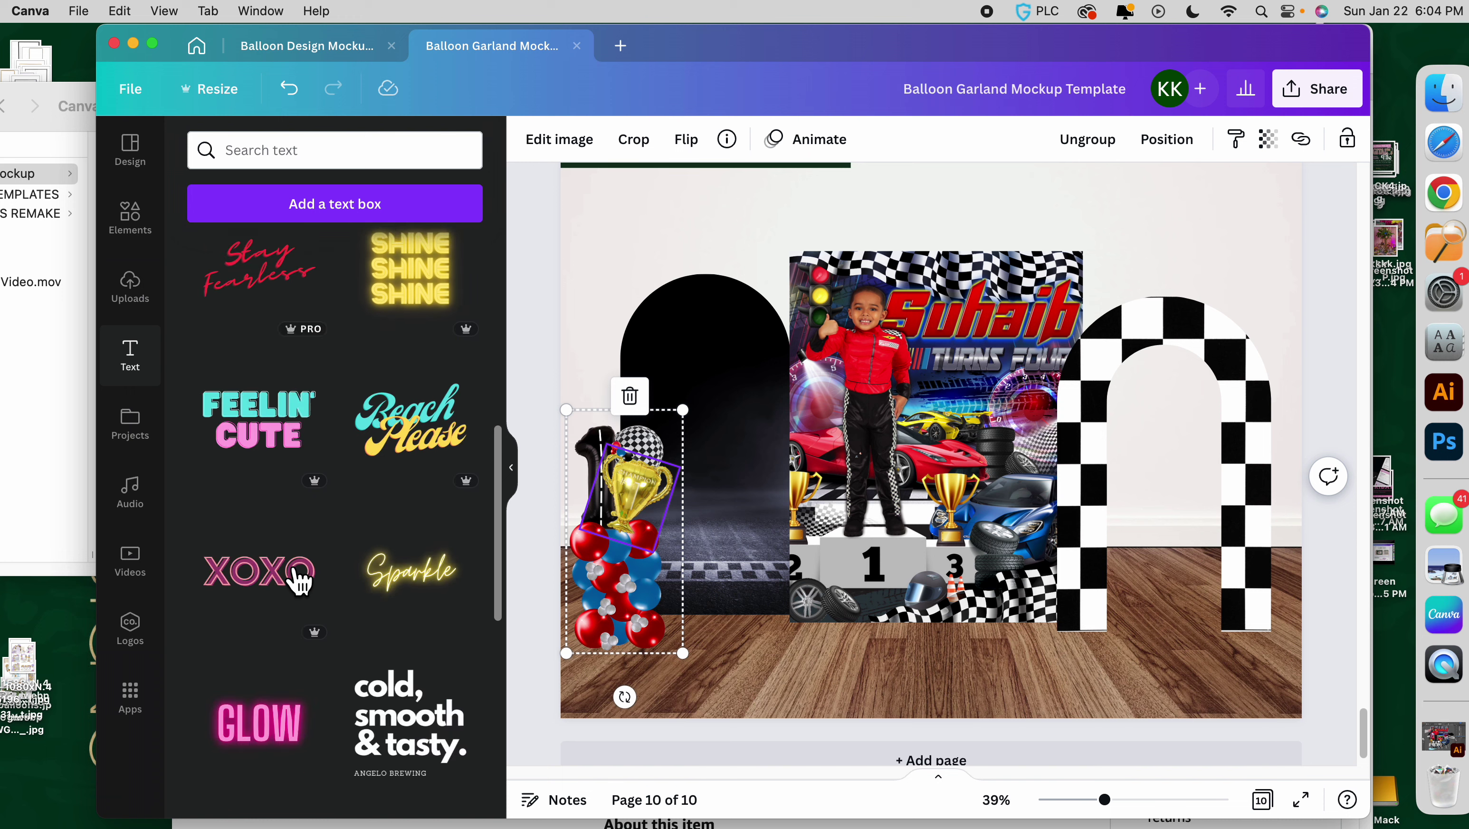
{"action": "left_click", "coordinate": [429, 293]}
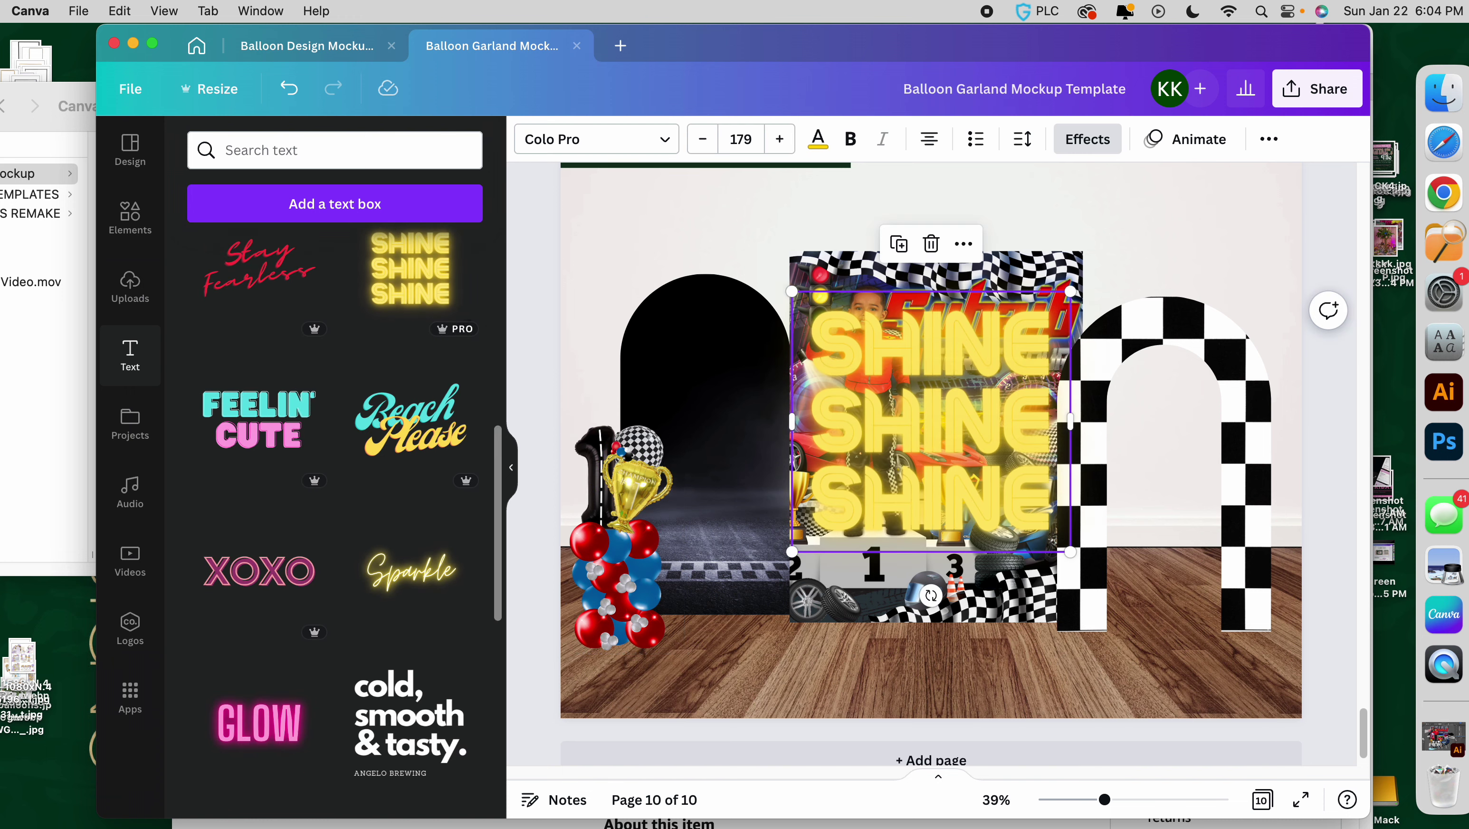
Delete the two lower SHINE lines, keeping only the top neon text.
{"action": "double_click", "coordinate": [900, 406]}
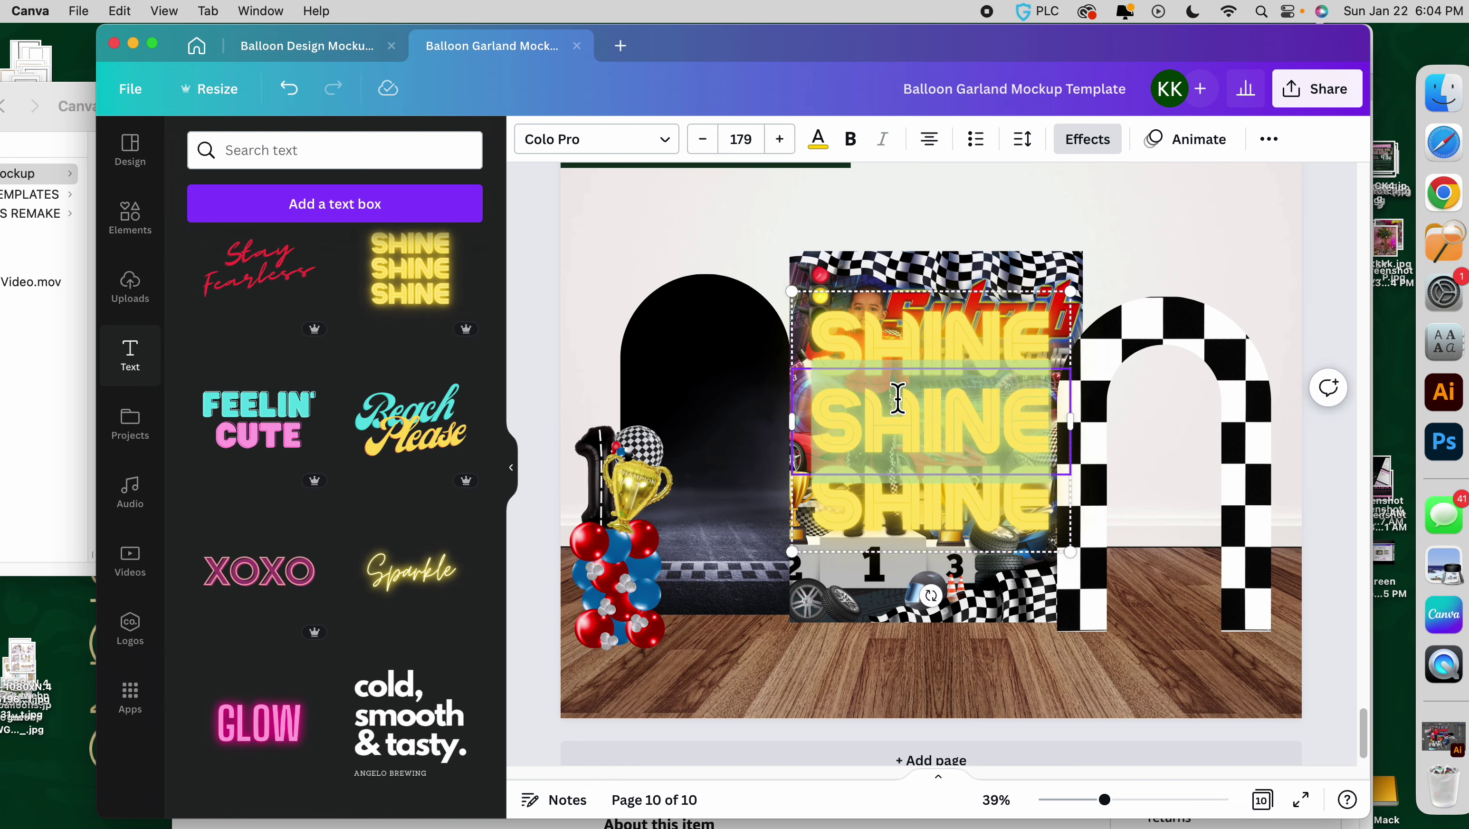
{"action": "left_click", "coordinate": [832, 290]}
{"action": "left_click", "coordinate": [981, 546]}
{"action": "key", "text": "BackSpace"}
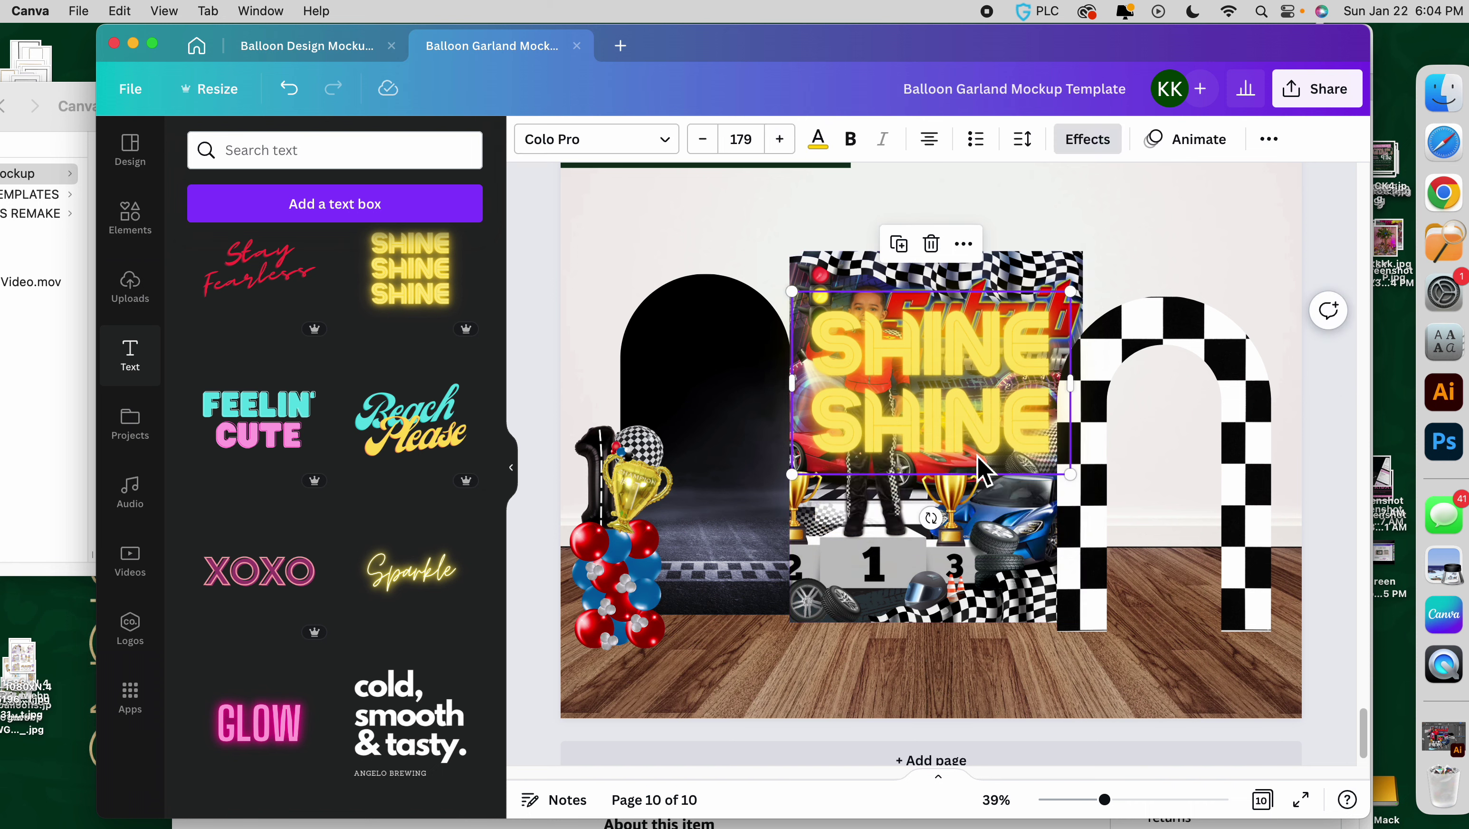
{"action": "left_click", "coordinate": [979, 465]}
{"action": "key", "text": "BackSpace"}
Replace the word SHINE in the remaining neon text with the child's name in capitals.
{"action": "double_click", "coordinate": [955, 357]}
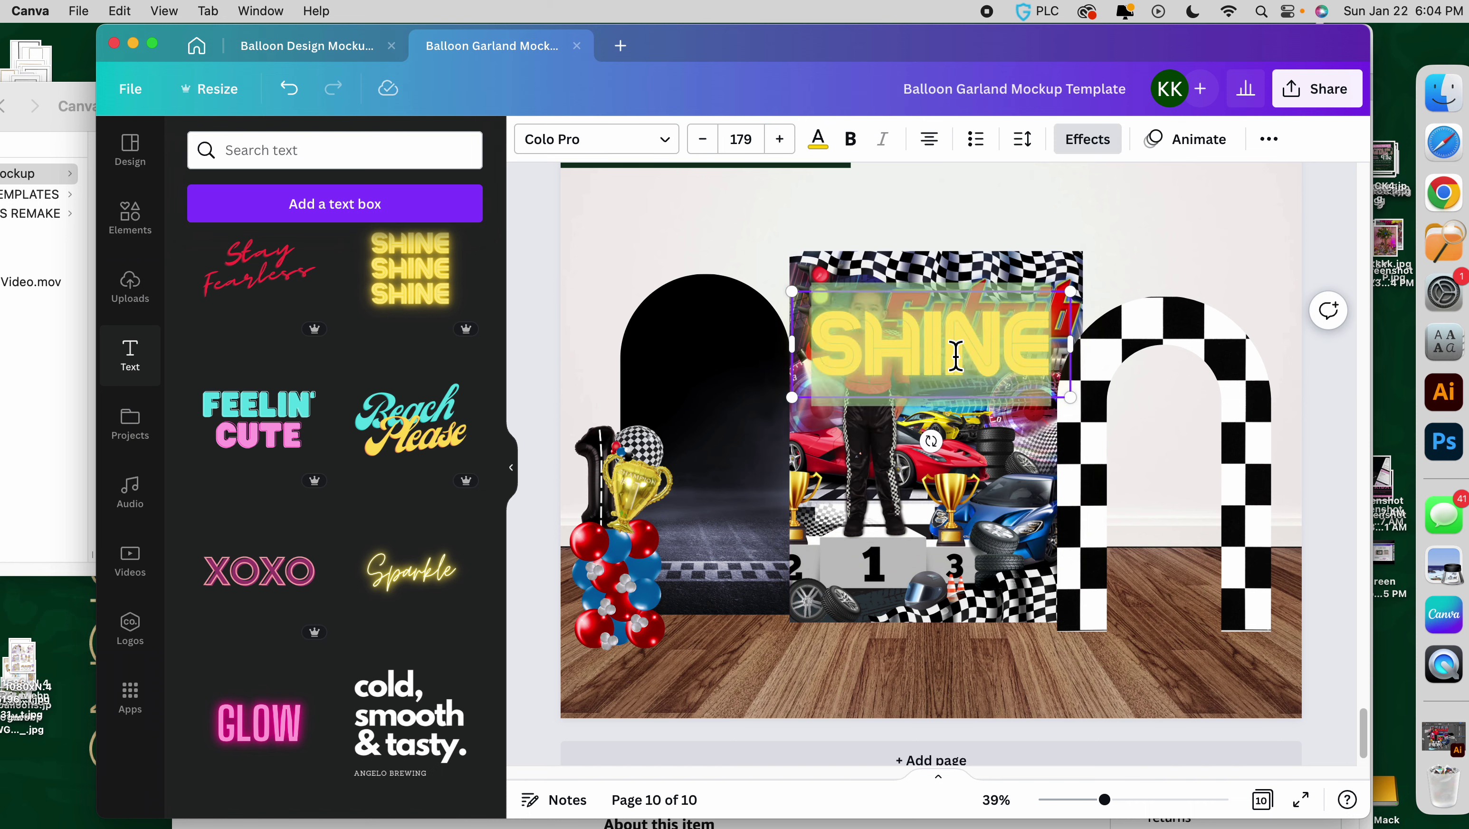
{"action": "key", "text": "BackSpace"}
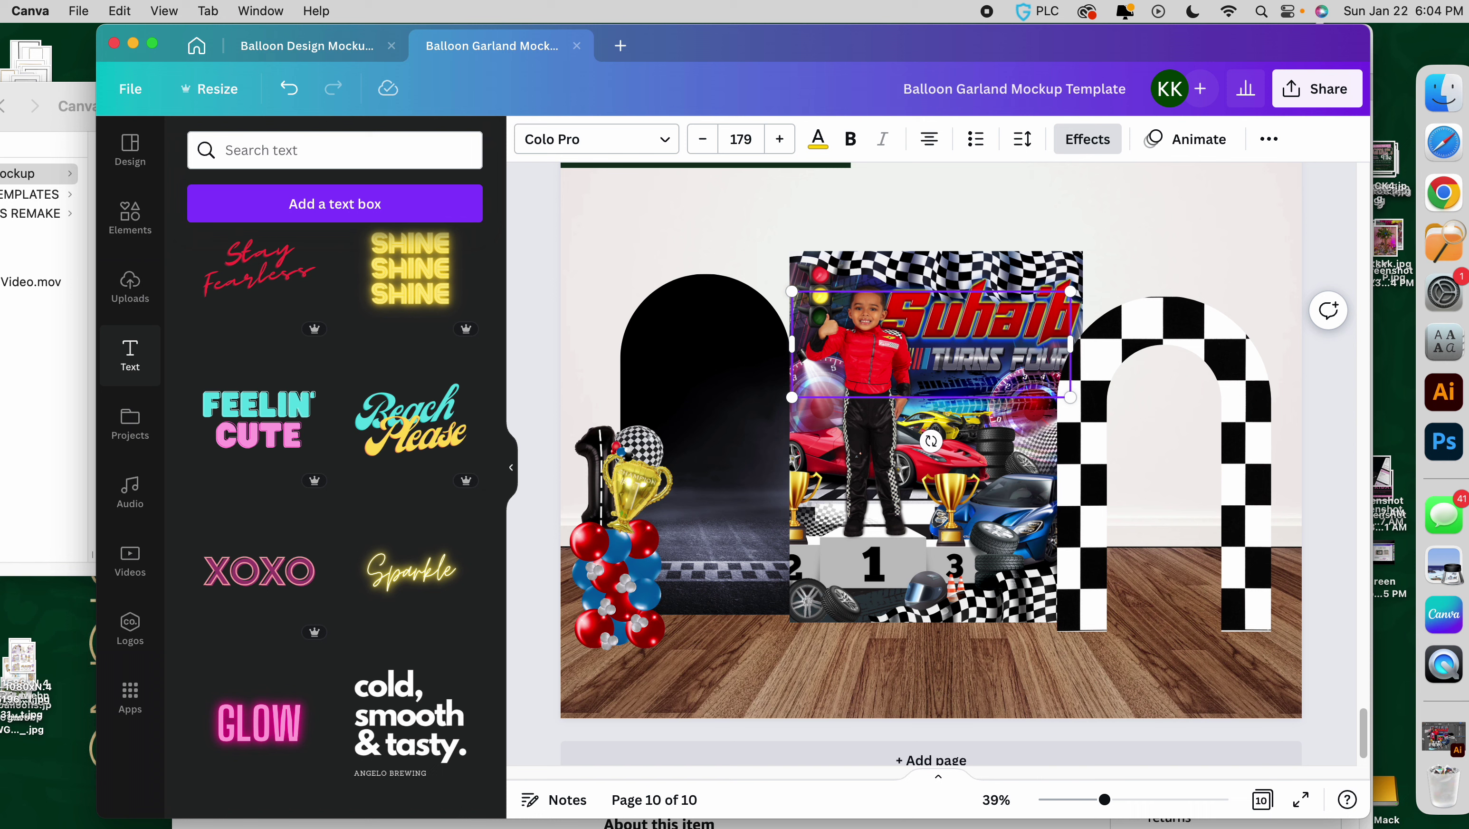
{"action": "type", "text": "1"}
{"action": "key", "text": "BackSpace"}
{"action": "type", "text": "SUBA"}
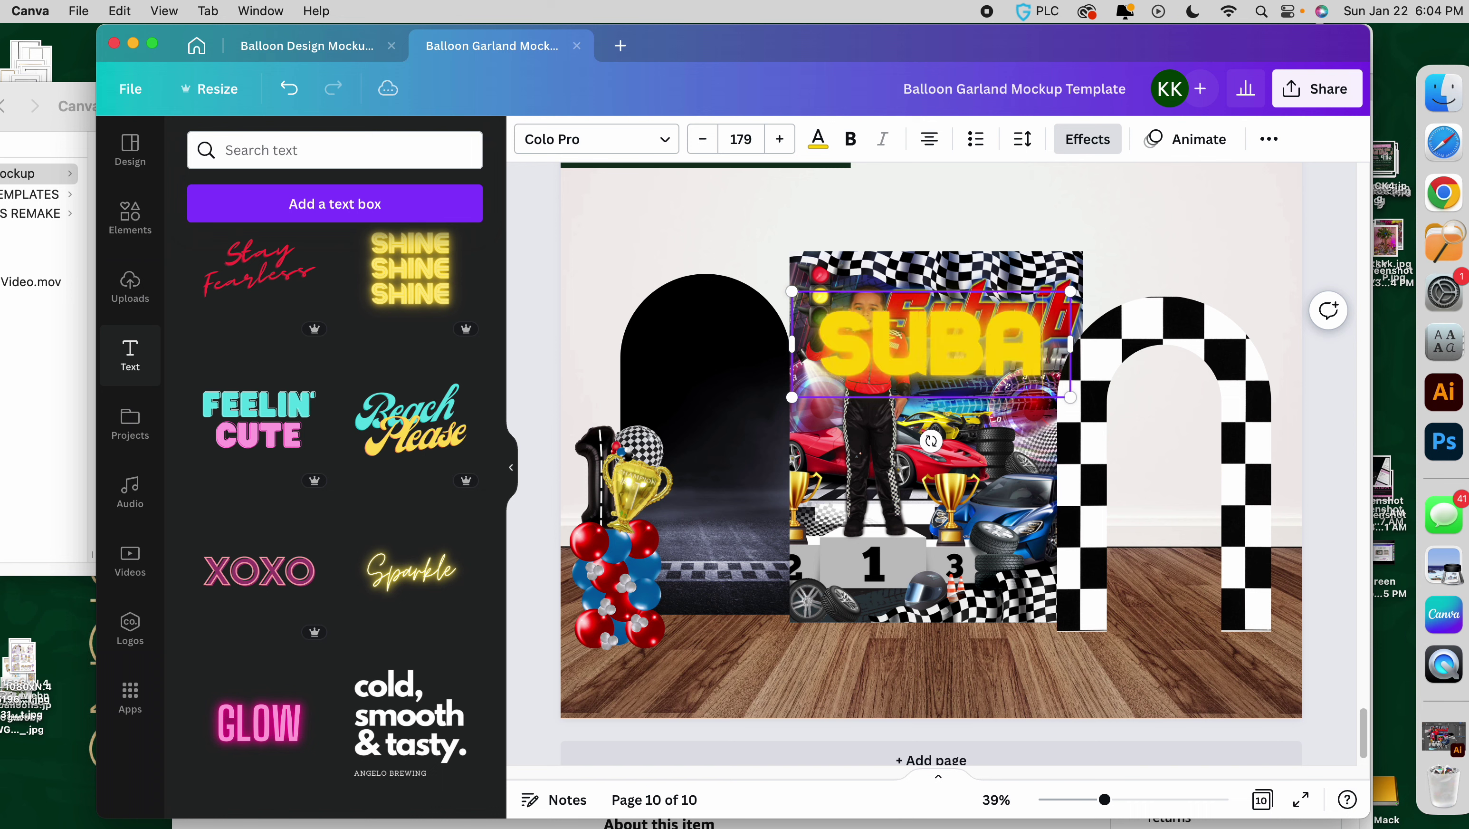
{"action": "type", "text": "IB"}
Reduce the neon name's font size to 154 so it fits on one line.
{"action": "key", "text": "super+a"}
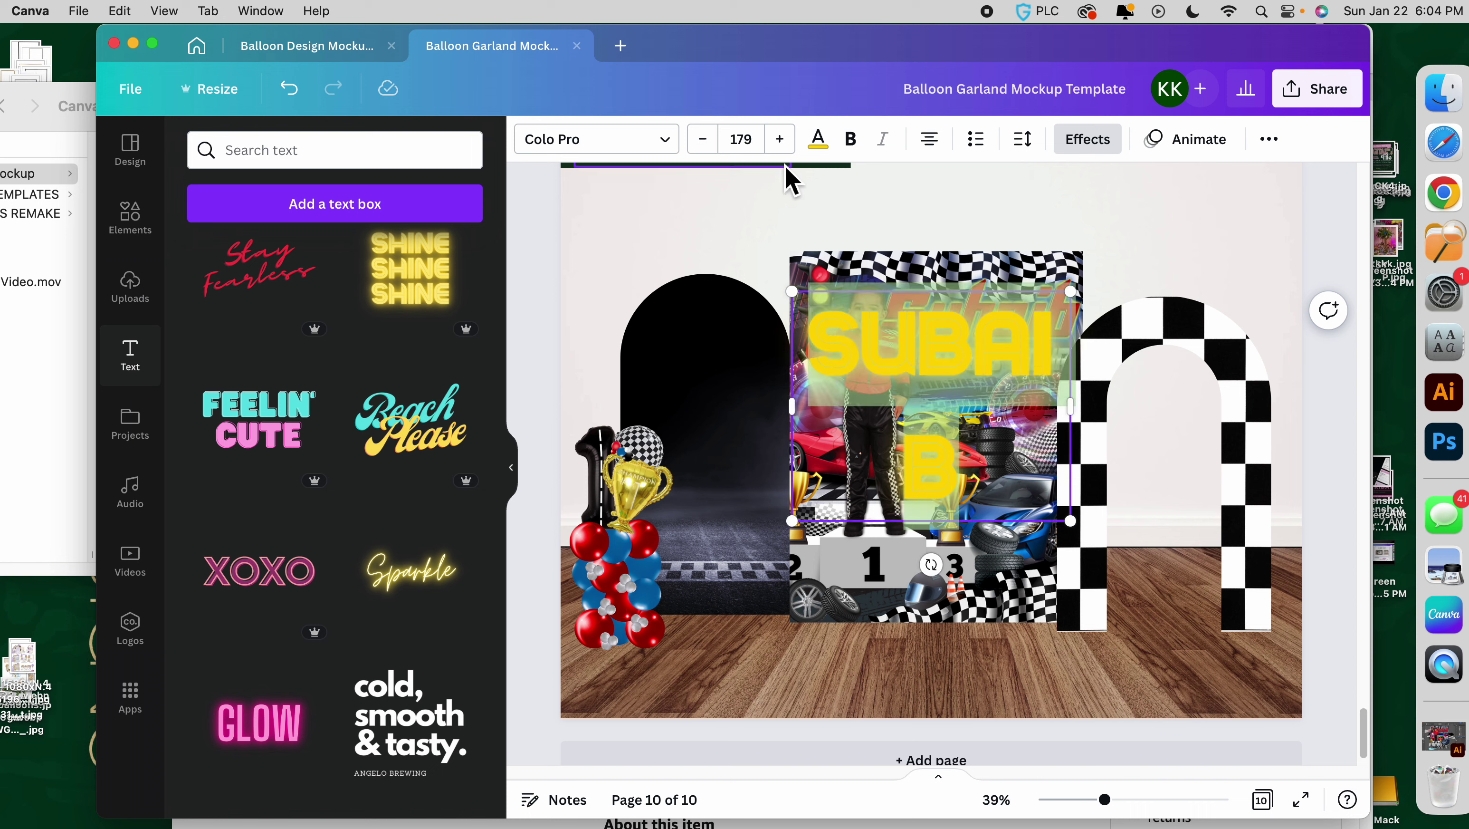
{"action": "left_click", "coordinate": [717, 146]}
{"action": "left_click", "coordinate": [717, 146]}
{"action": "left_click", "coordinate": [717, 147]}
{"action": "left_click", "coordinate": [723, 150]}
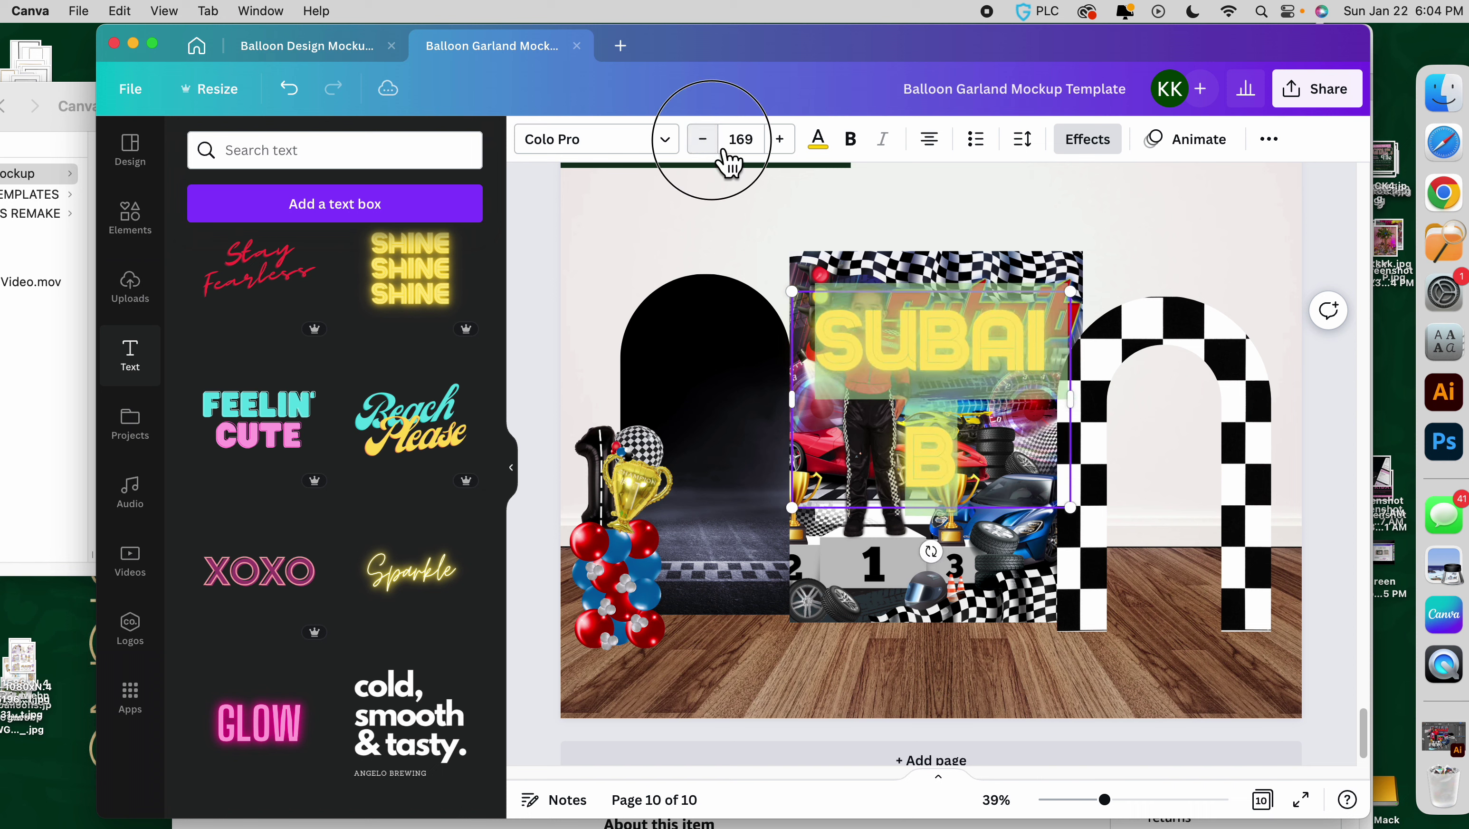
{"action": "left_click", "coordinate": [722, 150]}
{"action": "left_click", "coordinate": [722, 150]}
{"action": "left_click", "coordinate": [721, 151]}
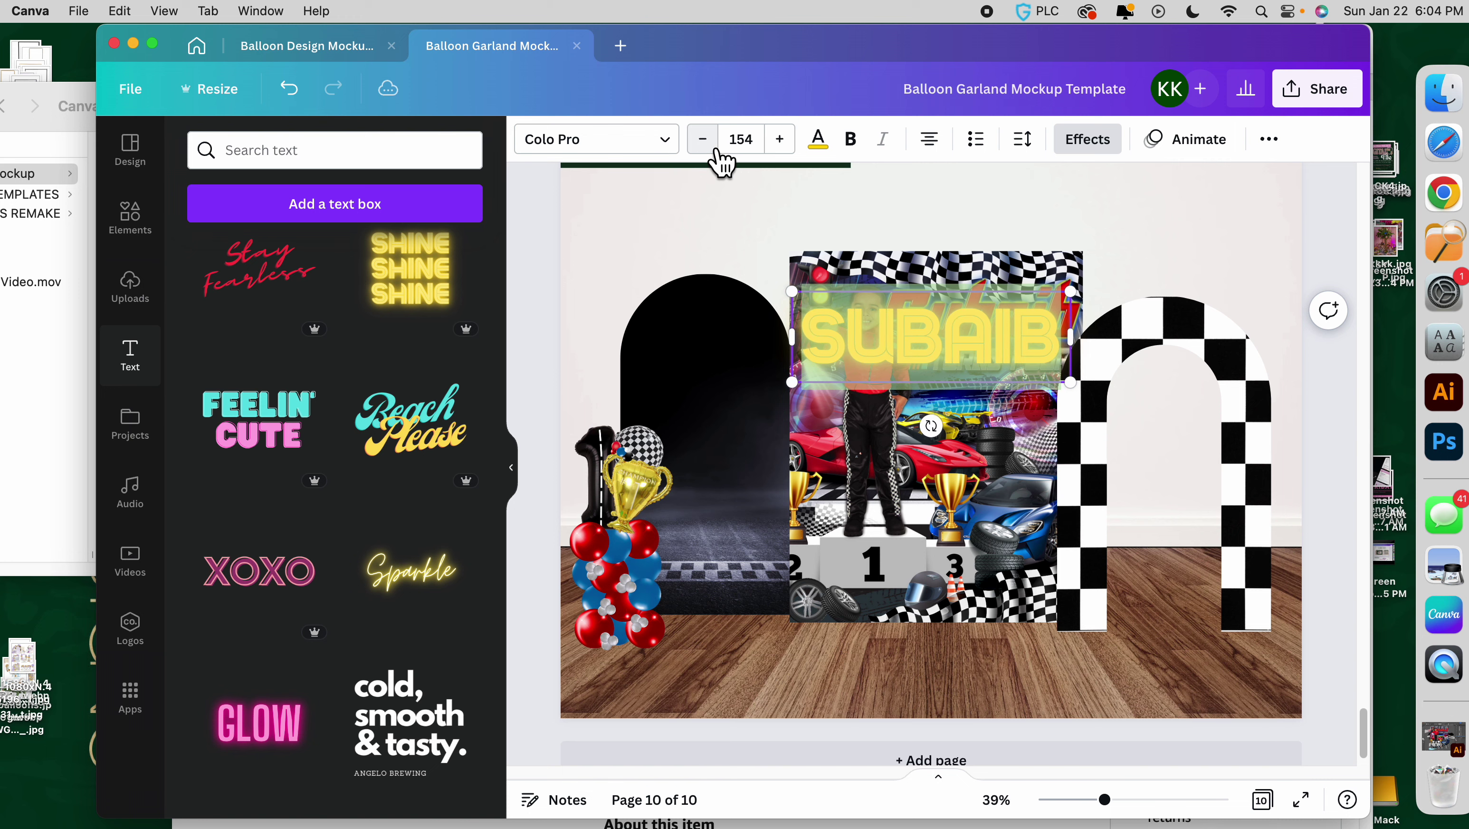
Search the fonts for "racecar" to restyle the neon name, and clear the search term.
{"action": "left_click", "coordinate": [664, 144]}
{"action": "left_click", "coordinate": [344, 152]}
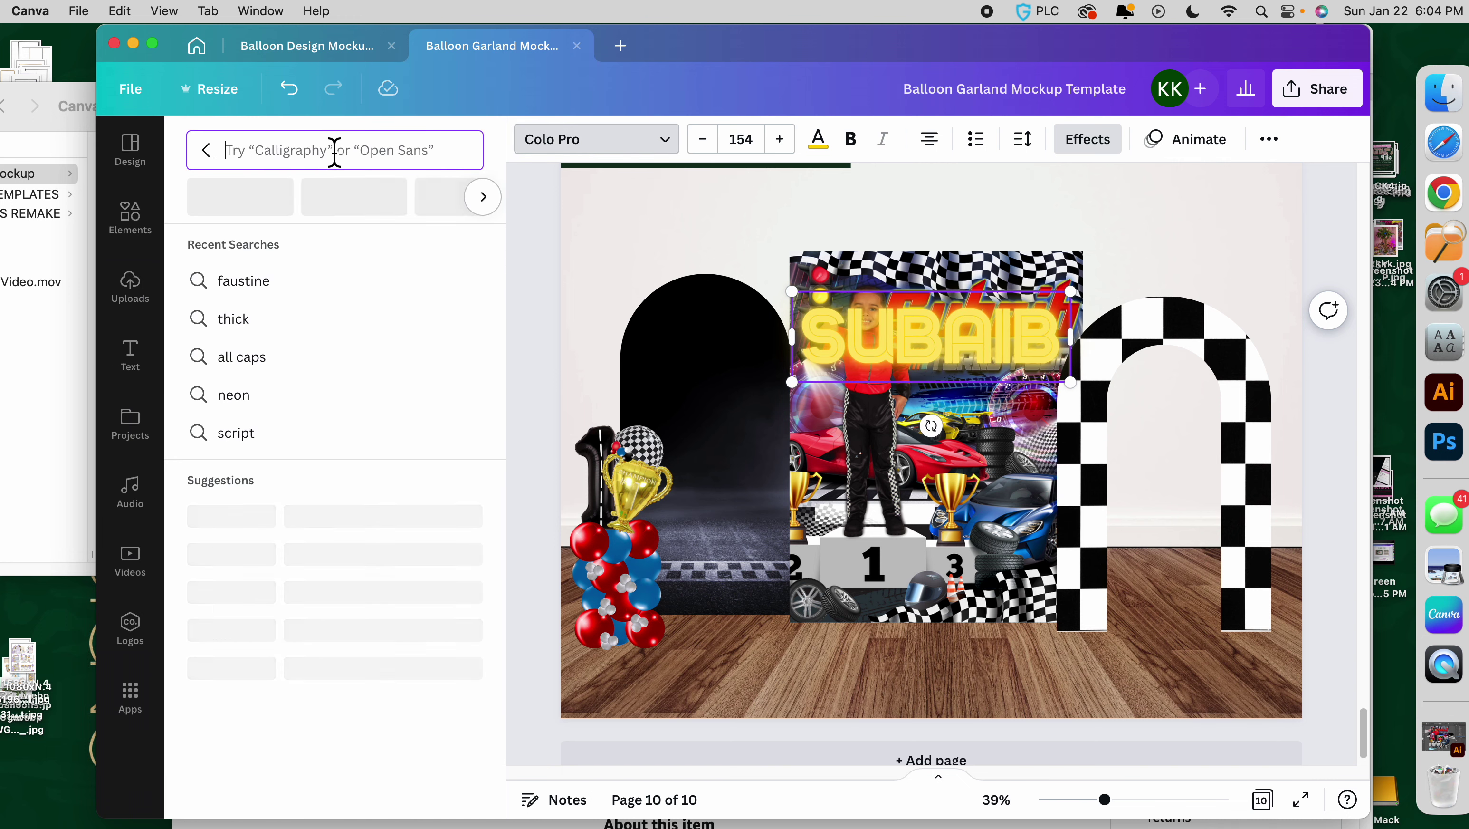
{"action": "type", "text": "raced"}
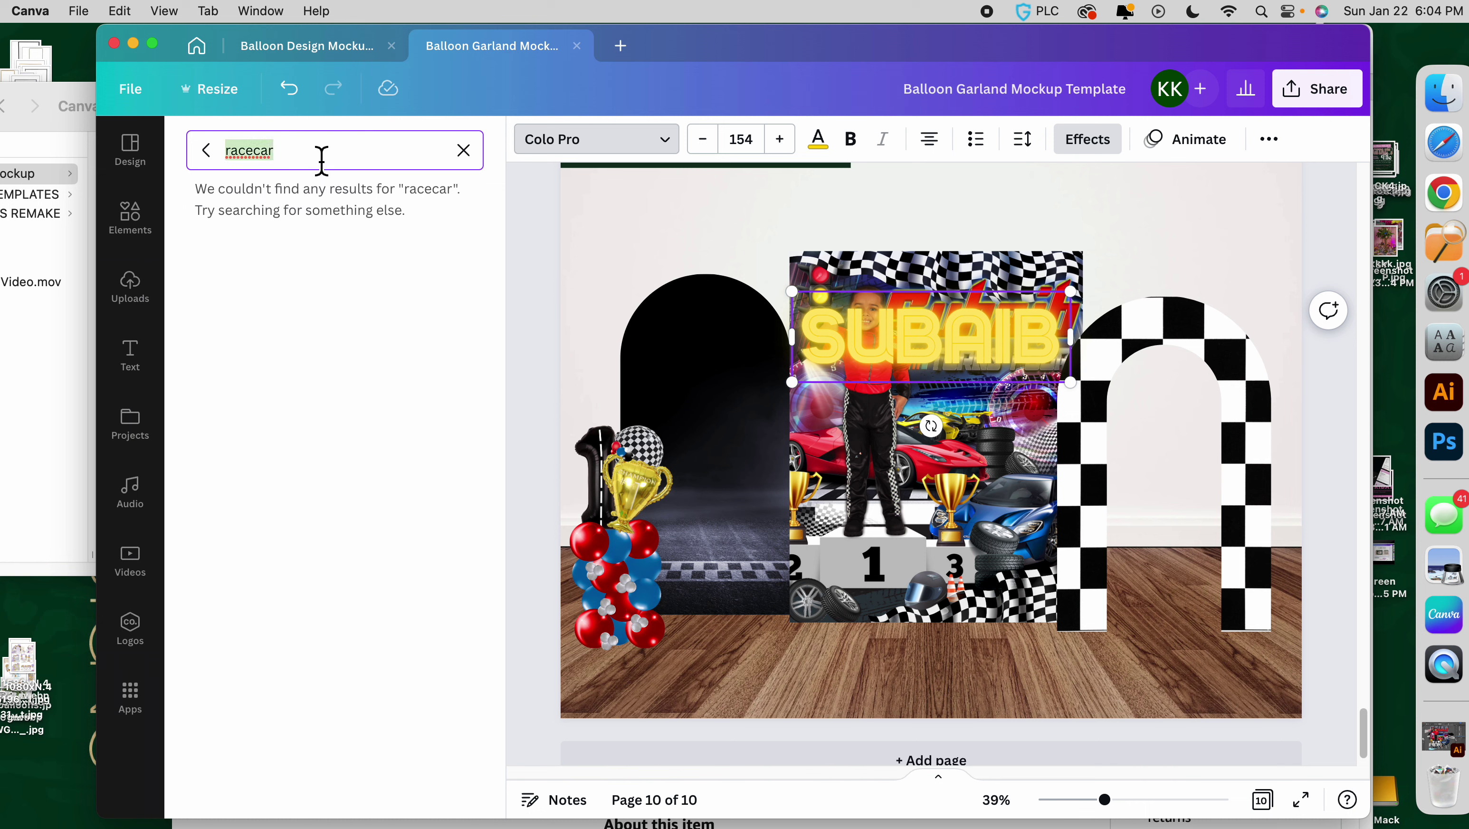
{"action": "key", "text": "BackSpace"}
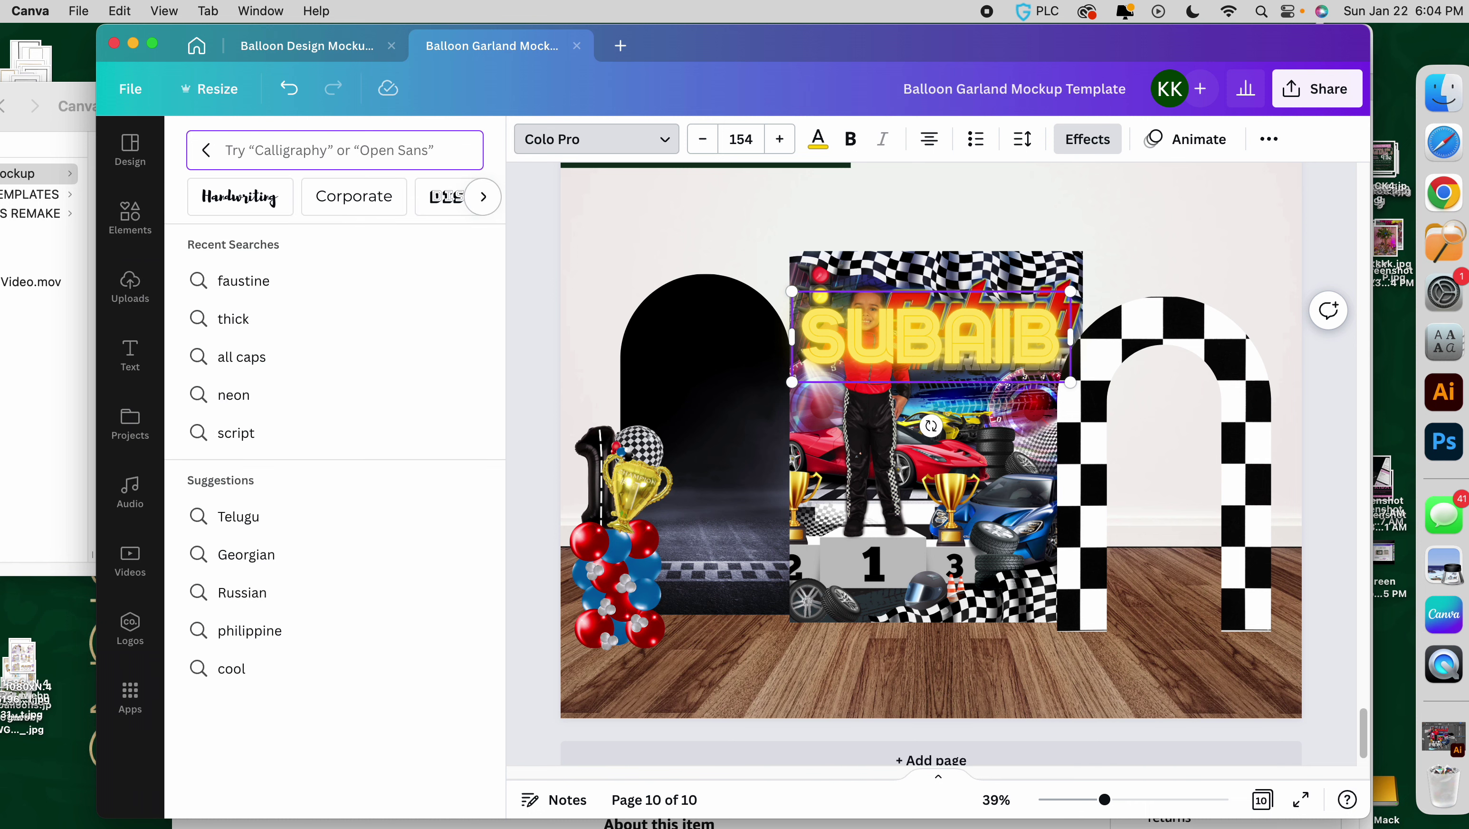
Search the fonts for "sport" and apply Racing Sans One to the neon name.
{"action": "type", "text": "sport"}
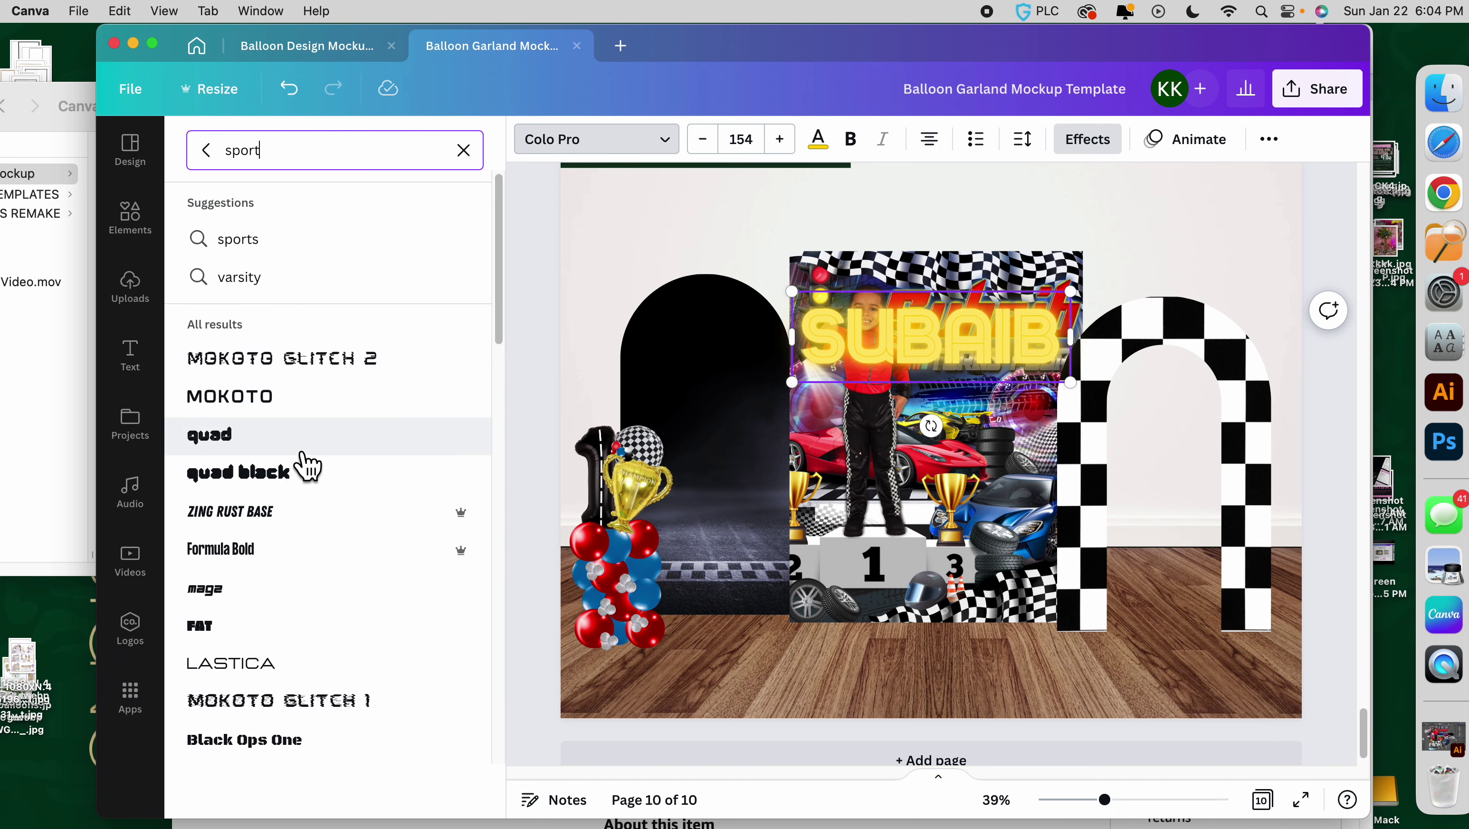
{"action": "scroll", "coordinate": [341, 540], "scroll_direction": "down", "scroll_amount": 3}
{"action": "scroll", "coordinate": [349, 603], "scroll_direction": "down", "scroll_amount": 5}
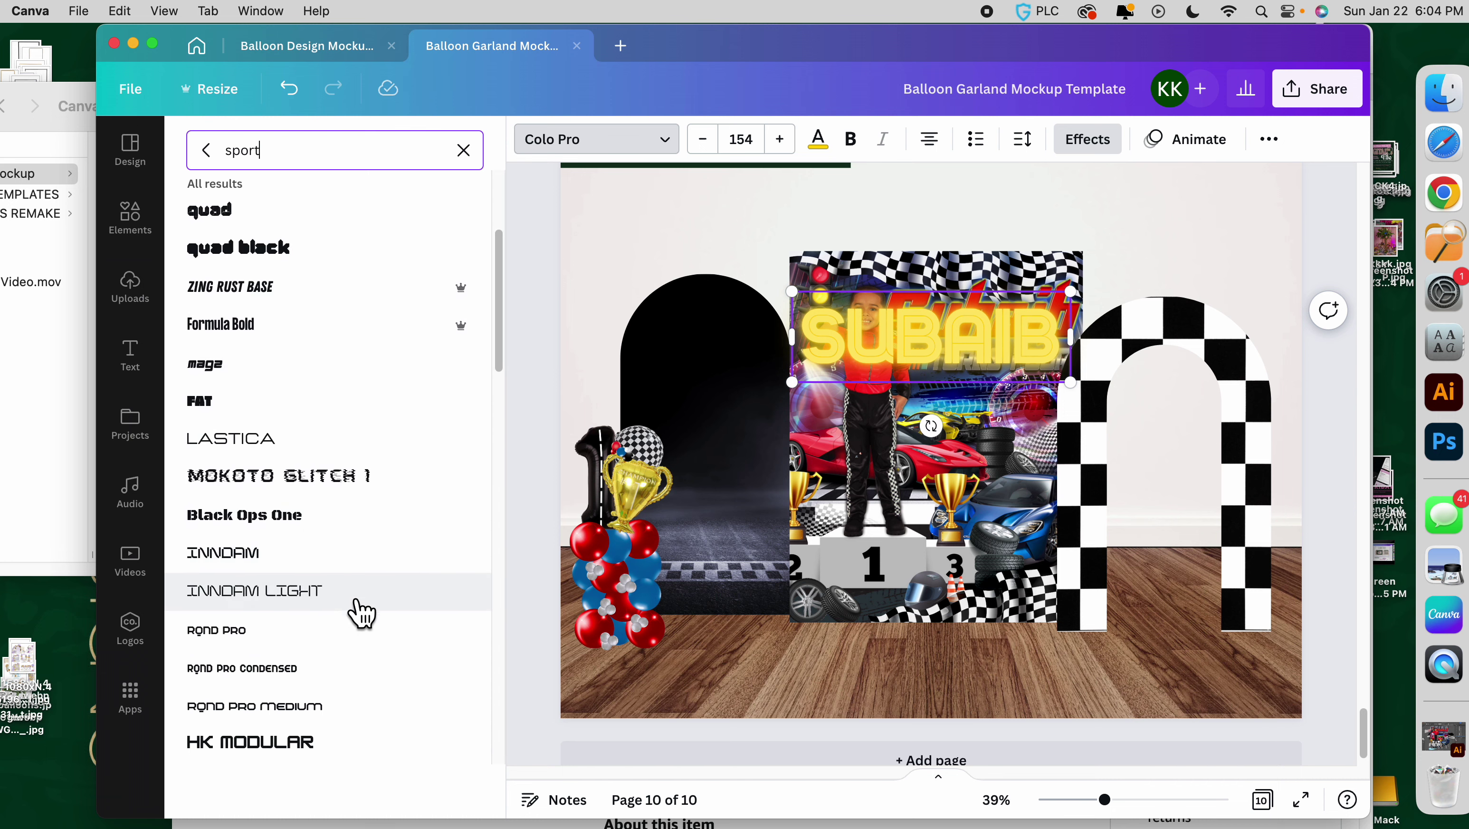
{"action": "scroll", "coordinate": [377, 624], "scroll_direction": "down", "scroll_amount": 8}
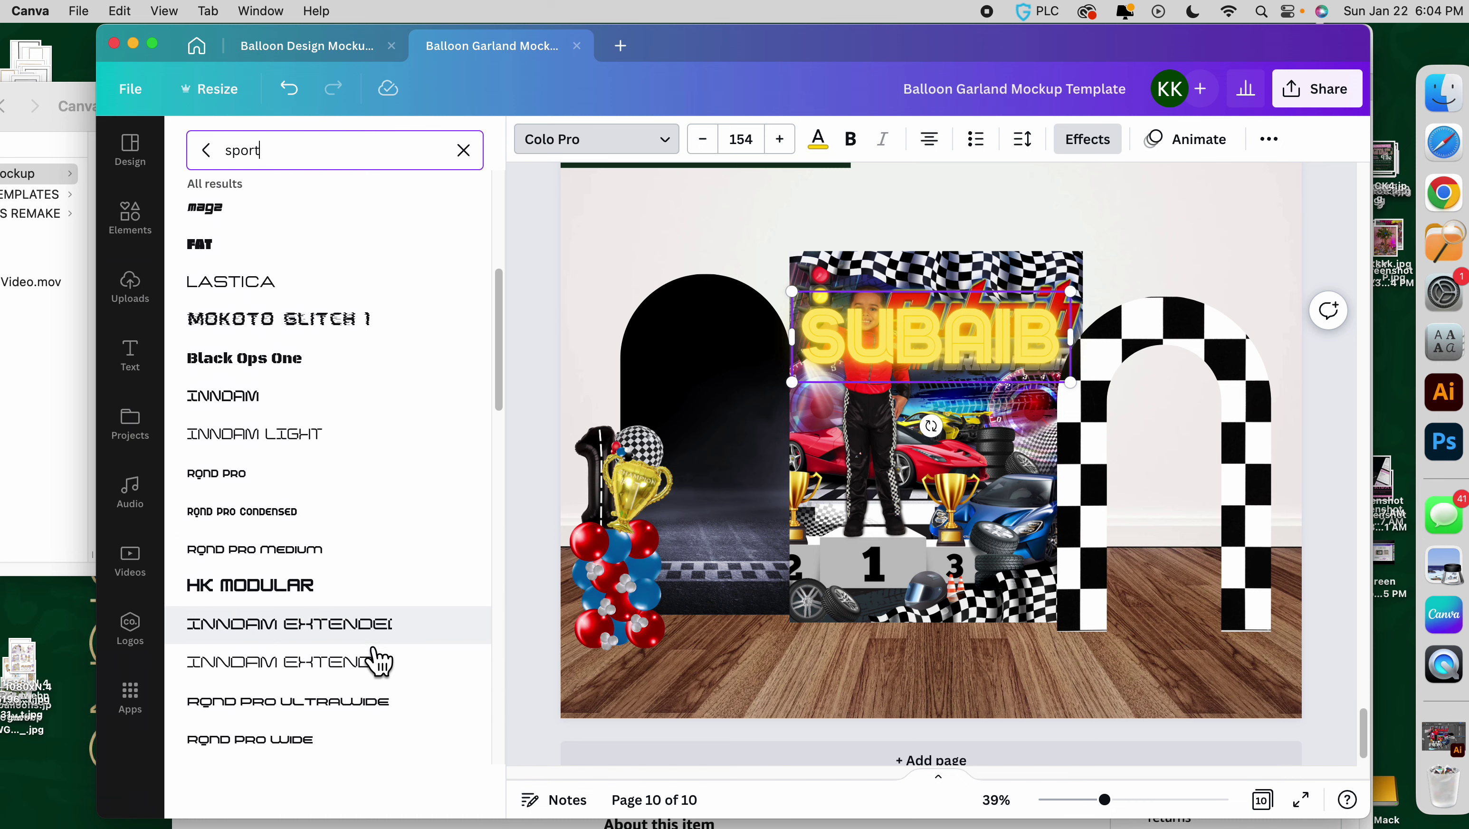
{"action": "scroll", "coordinate": [394, 664], "scroll_direction": "down", "scroll_amount": 1}
{"action": "left_click", "coordinate": [374, 653]}
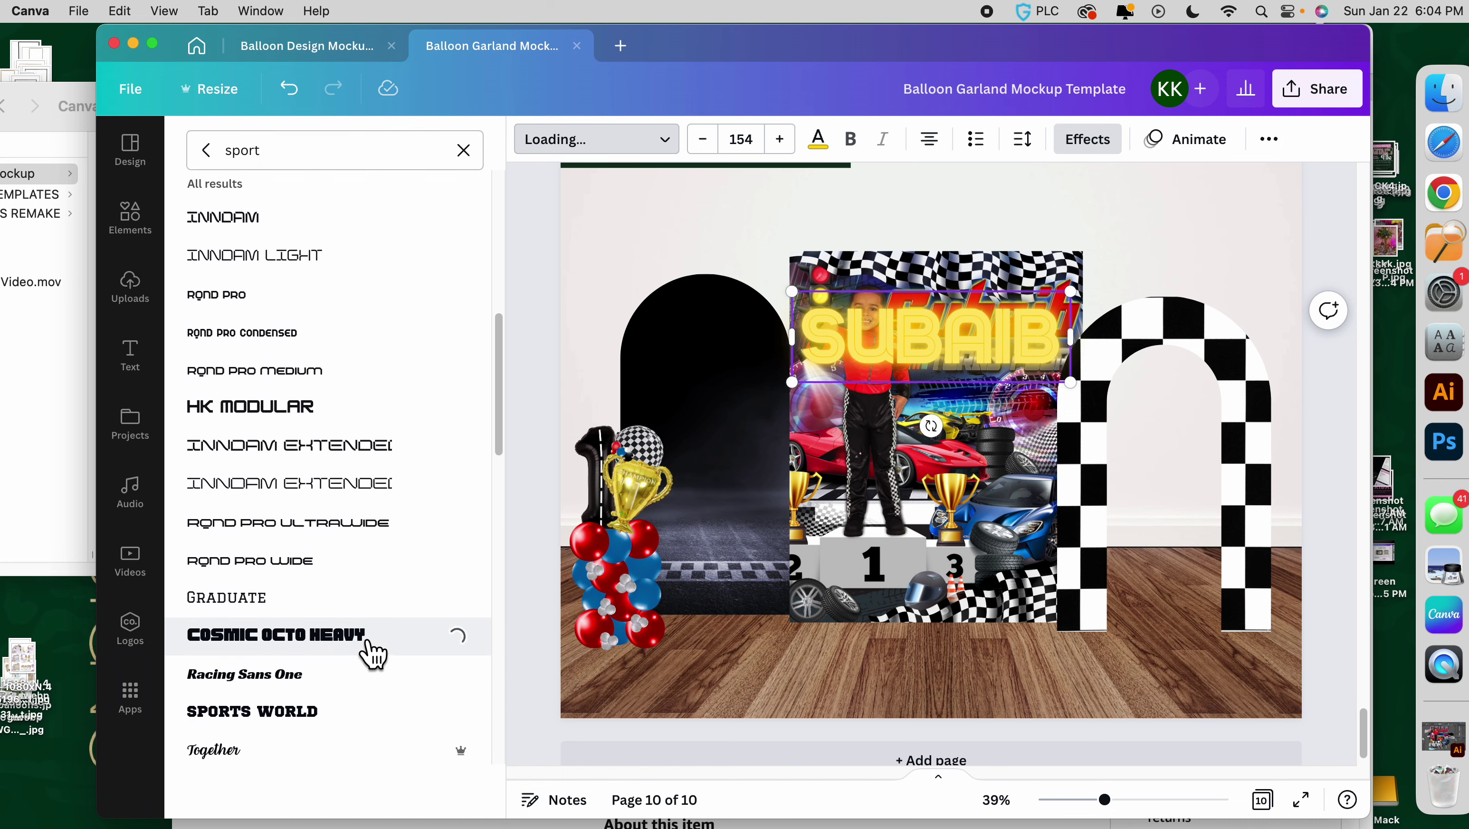
{"action": "left_click", "coordinate": [258, 676]}
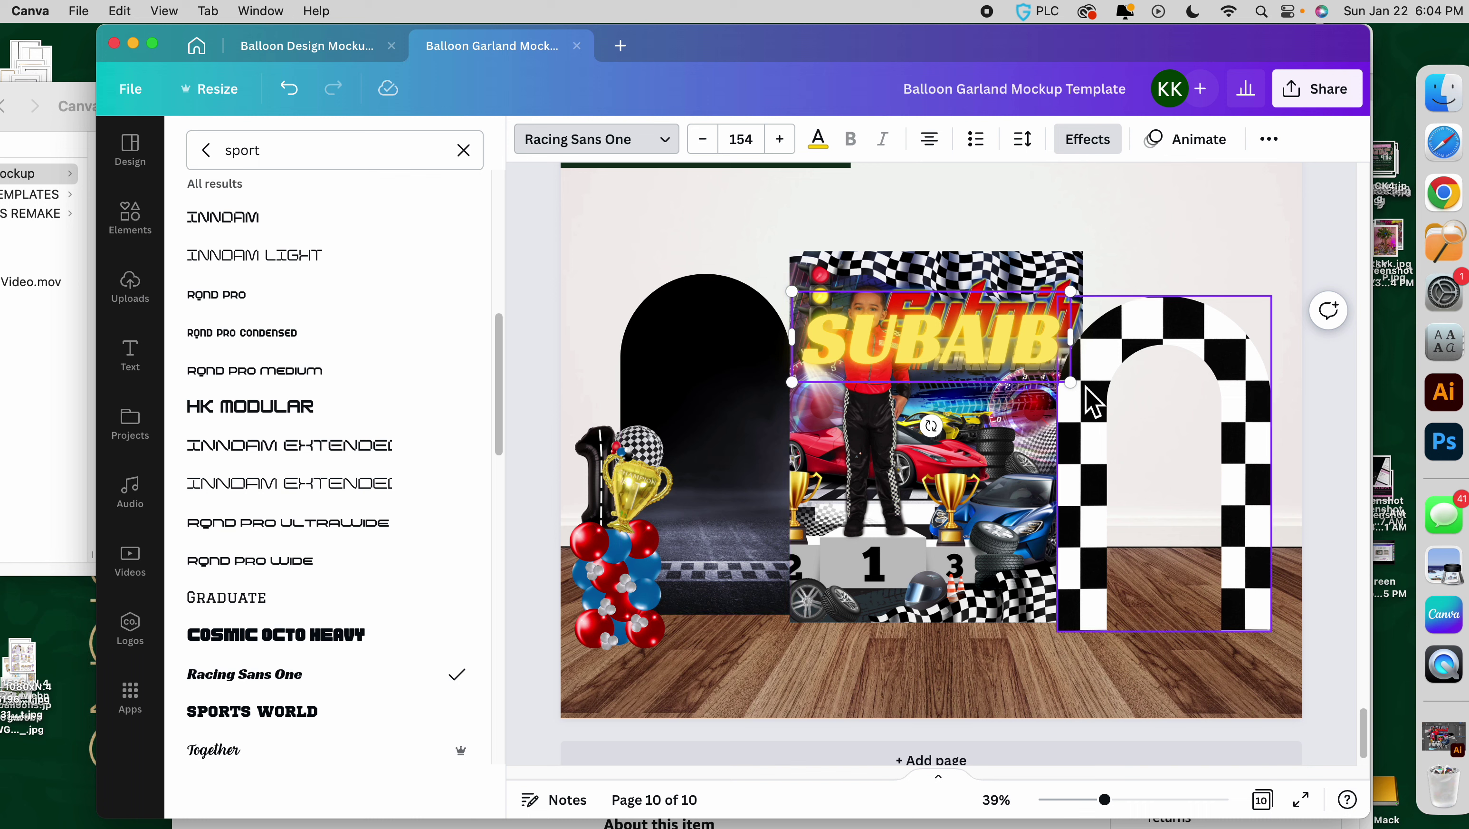
Scale the neon name down to a font size of about 80 and place it across the black arch.
{"action": "left_click_drag", "start_coordinate": [1070, 382], "coordinate": [748, 408]}
{"action": "left_click_drag", "start_coordinate": [626, 347], "coordinate": [651, 354]}
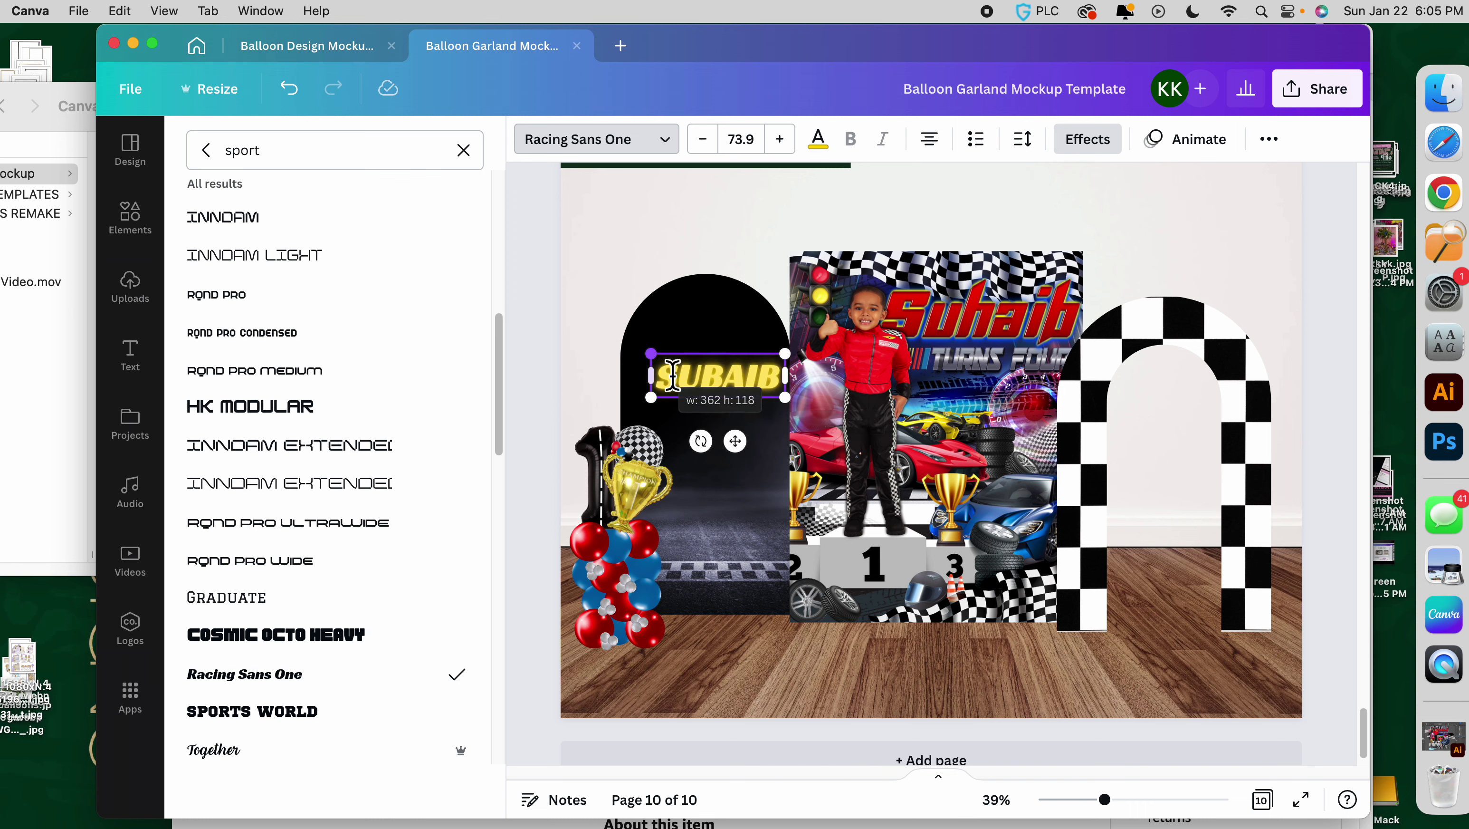
{"action": "mouse_move", "coordinate": [730, 400]}
{"action": "left_mouse_down"}
{"action": "mouse_move", "coordinate": [707, 293]}
{"action": "mouse_move", "coordinate": [721, 427]}
{"action": "left_mouse_up"}
{"action": "left_click_drag", "start_coordinate": [785, 388], "coordinate": [731, 372]}
{"action": "double_click", "coordinate": [752, 377]}
{"action": "mouse_move", "coordinate": [781, 413]}
{"action": "left_mouse_down"}
{"action": "mouse_move", "coordinate": [794, 427]}
{"action": "mouse_move", "coordinate": [780, 414]}
{"action": "left_mouse_up"}
Change the neon name's text colour from the document colours to white.
{"action": "left_click", "coordinate": [818, 140]}
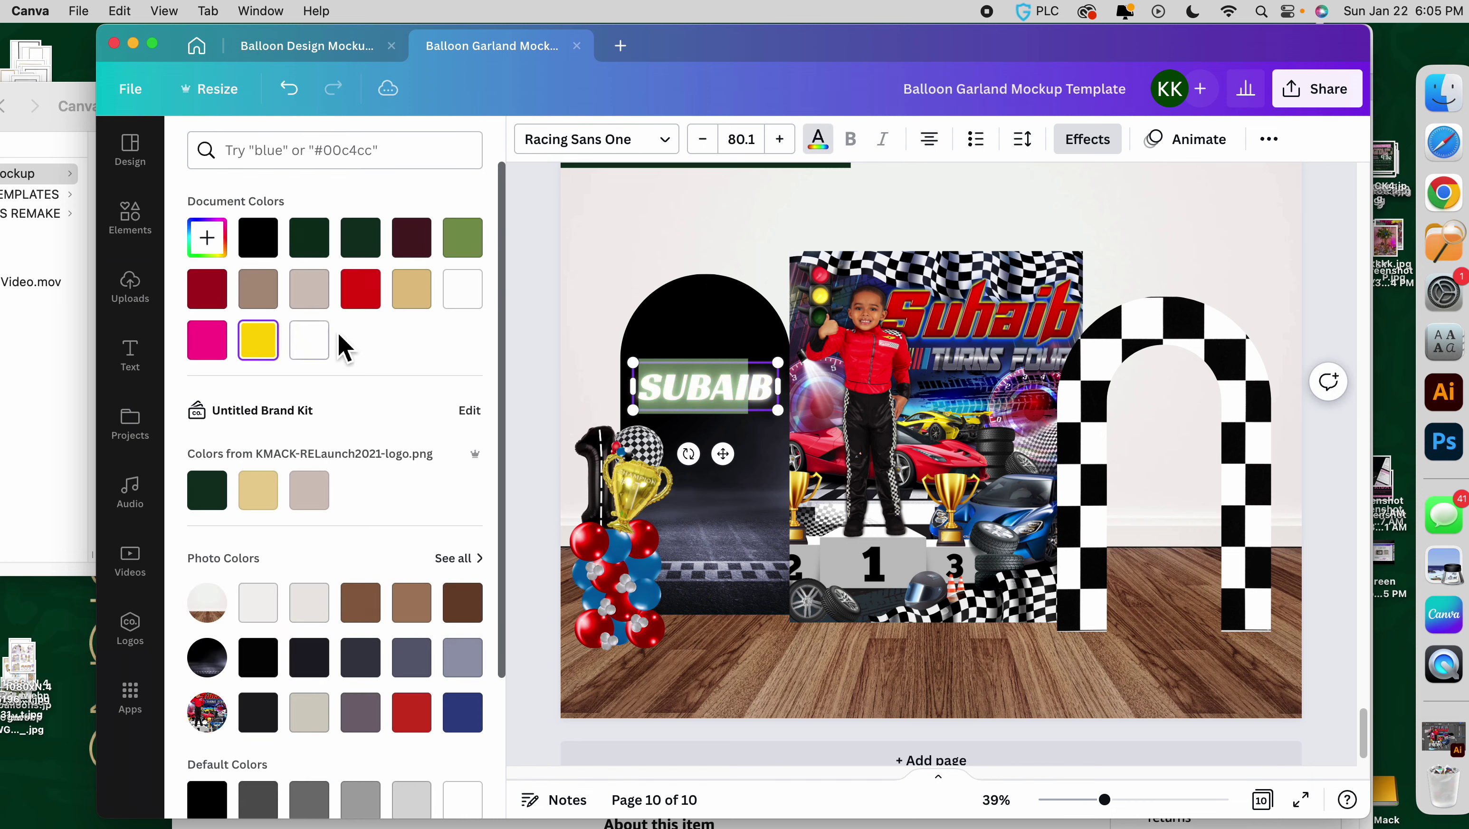
{"action": "left_click", "coordinate": [309, 339]}
{"action": "left_click", "coordinate": [633, 255]}
{"action": "left_click", "coordinate": [702, 383]}
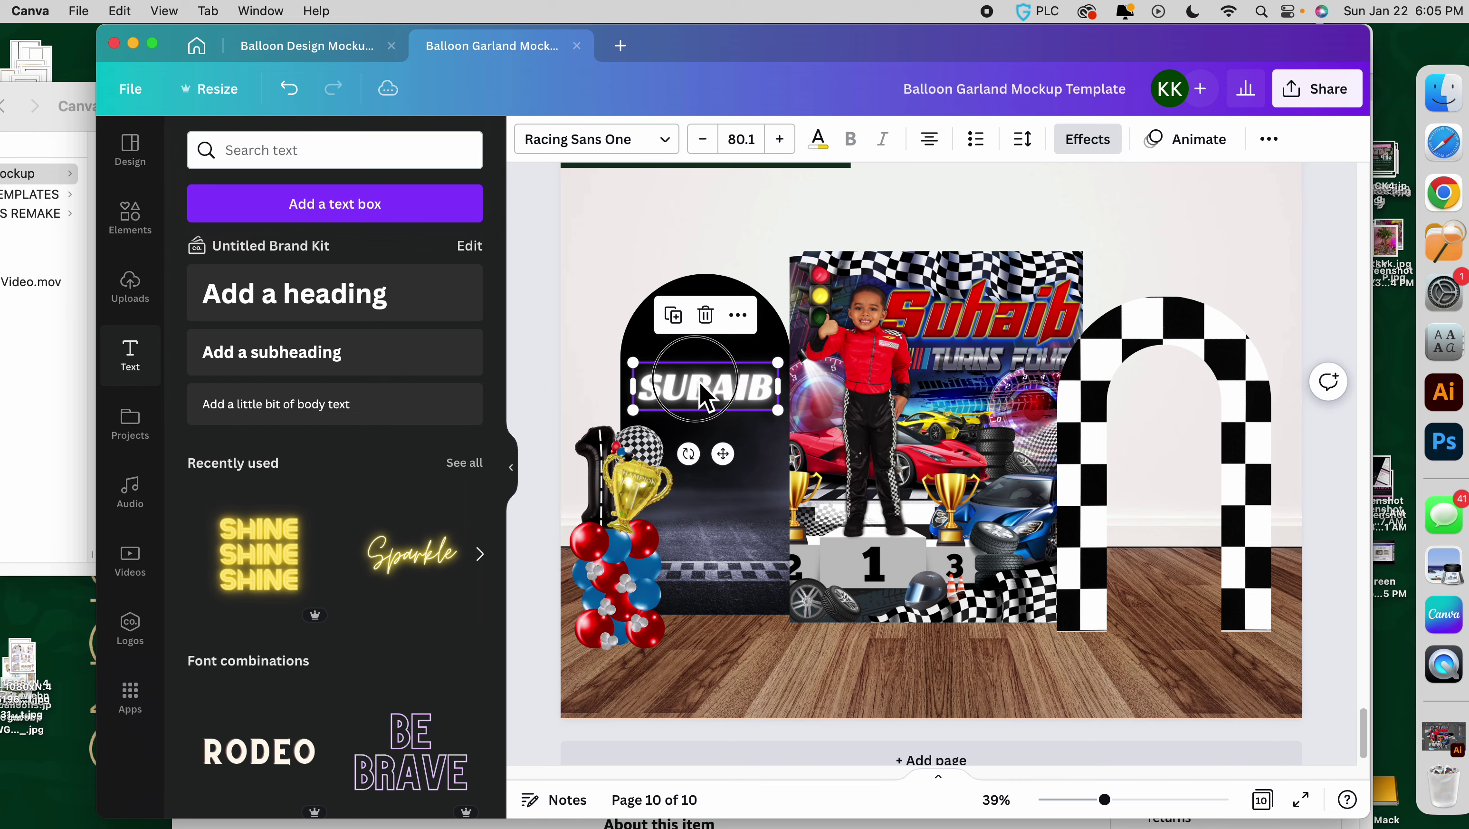
{"action": "left_click", "coordinate": [783, 655]}
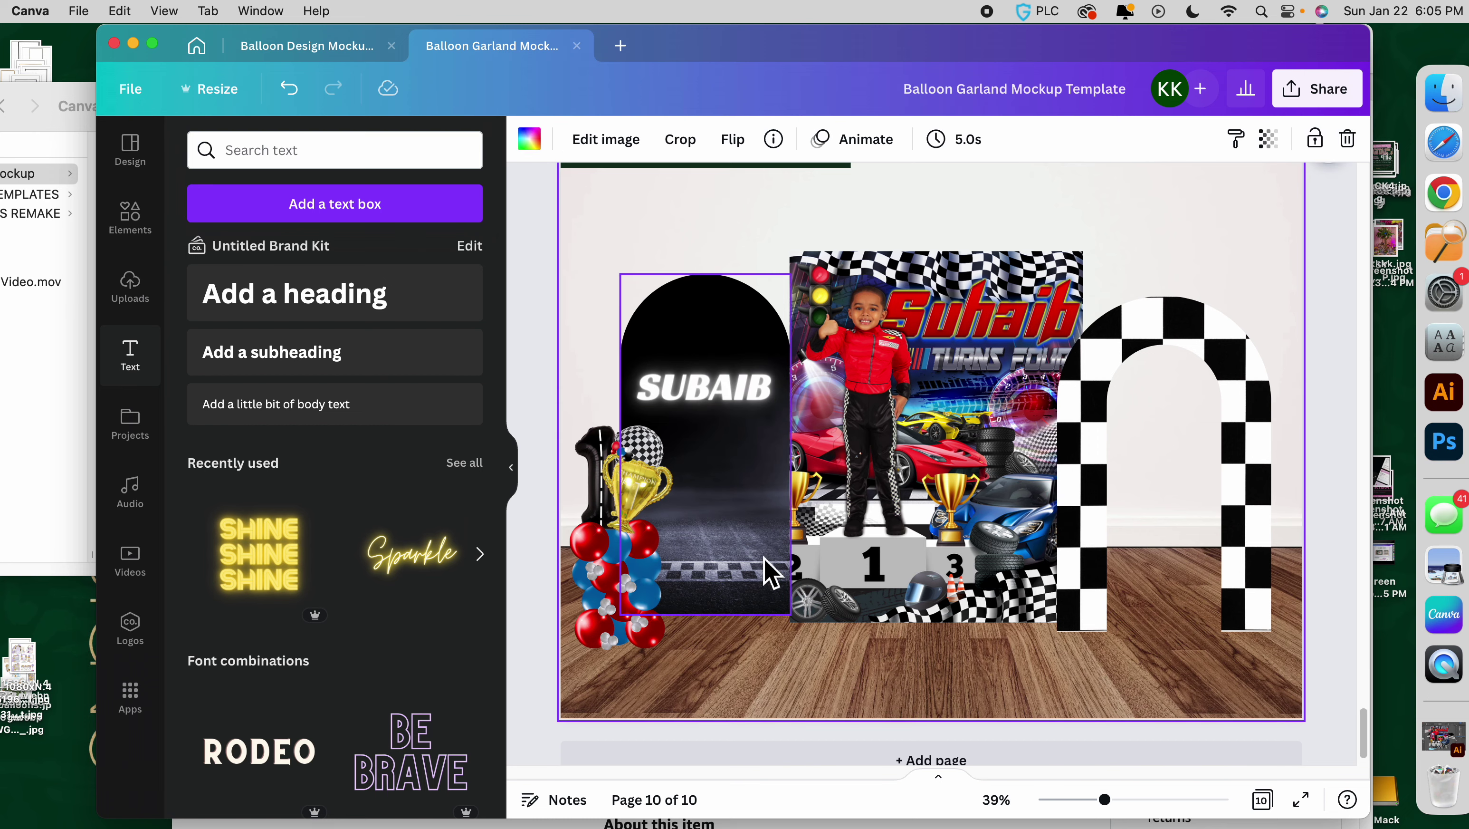
Switch to Safari and open the Google home page in a new tab.
{"action": "left_click", "coordinate": [1440, 139]}
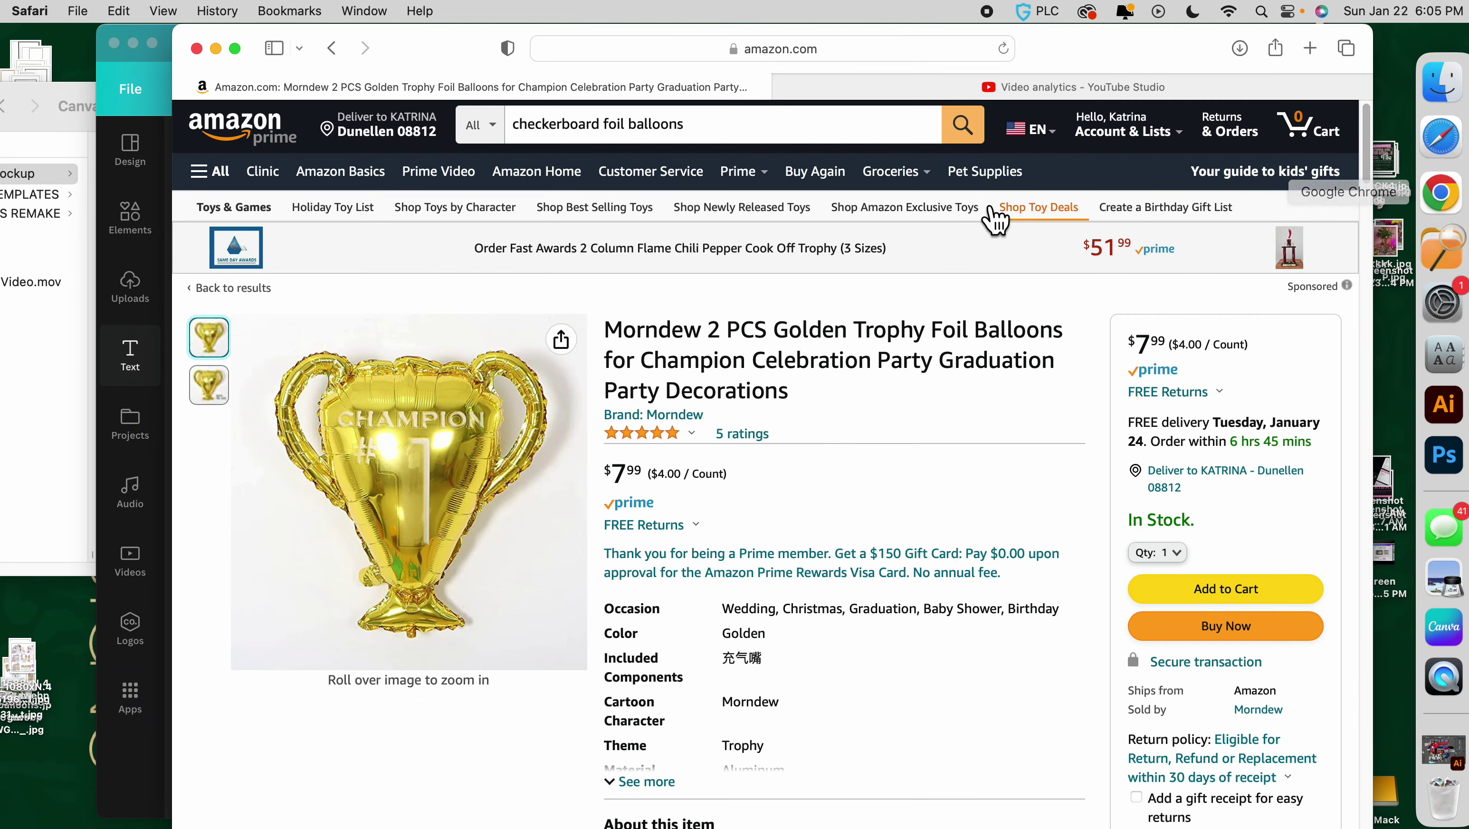
{"action": "left_click", "coordinate": [846, 51]}
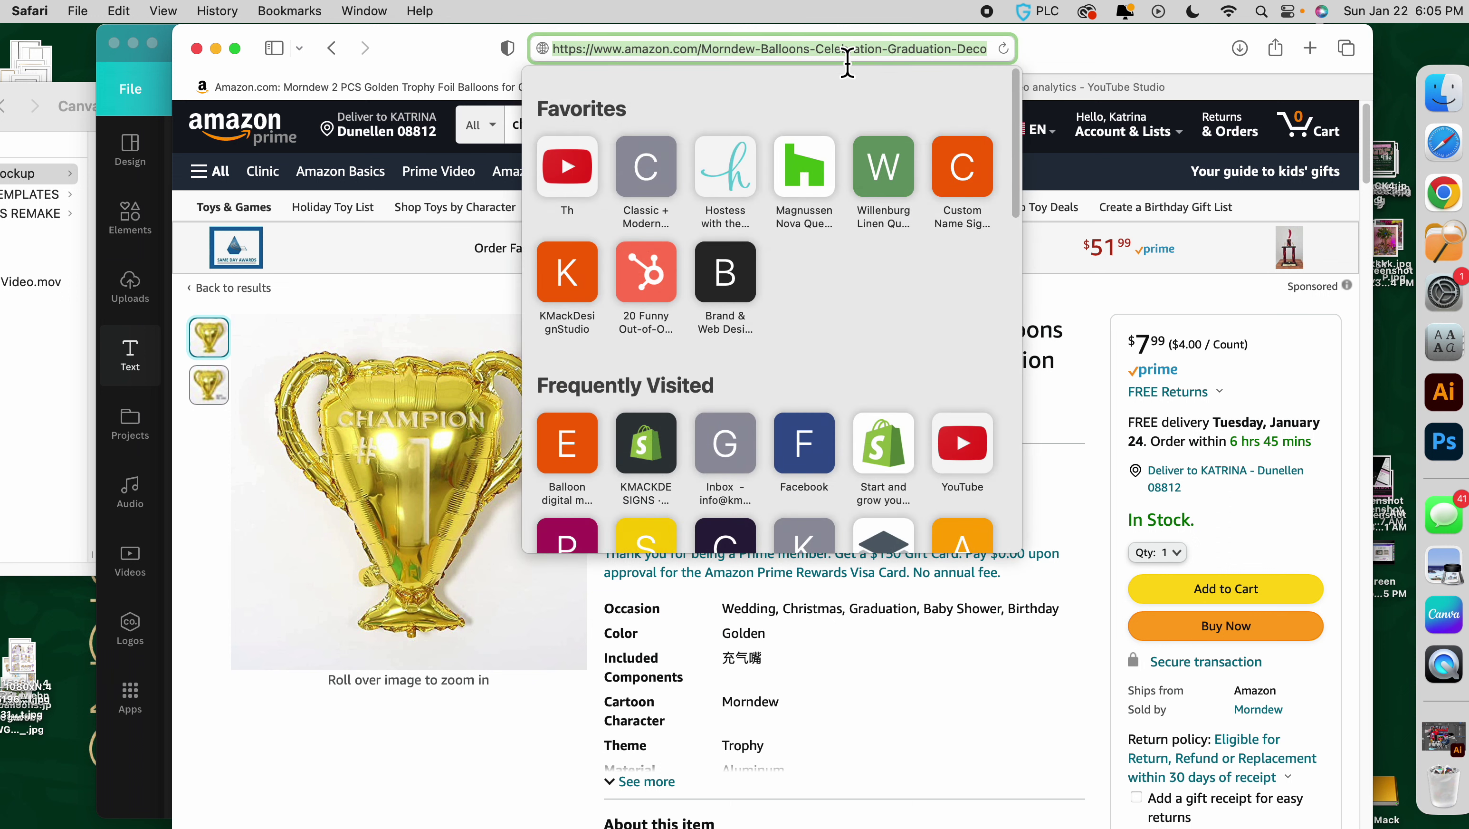
{"action": "left_click", "coordinate": [1309, 49]}
{"action": "type", "text": "g"}
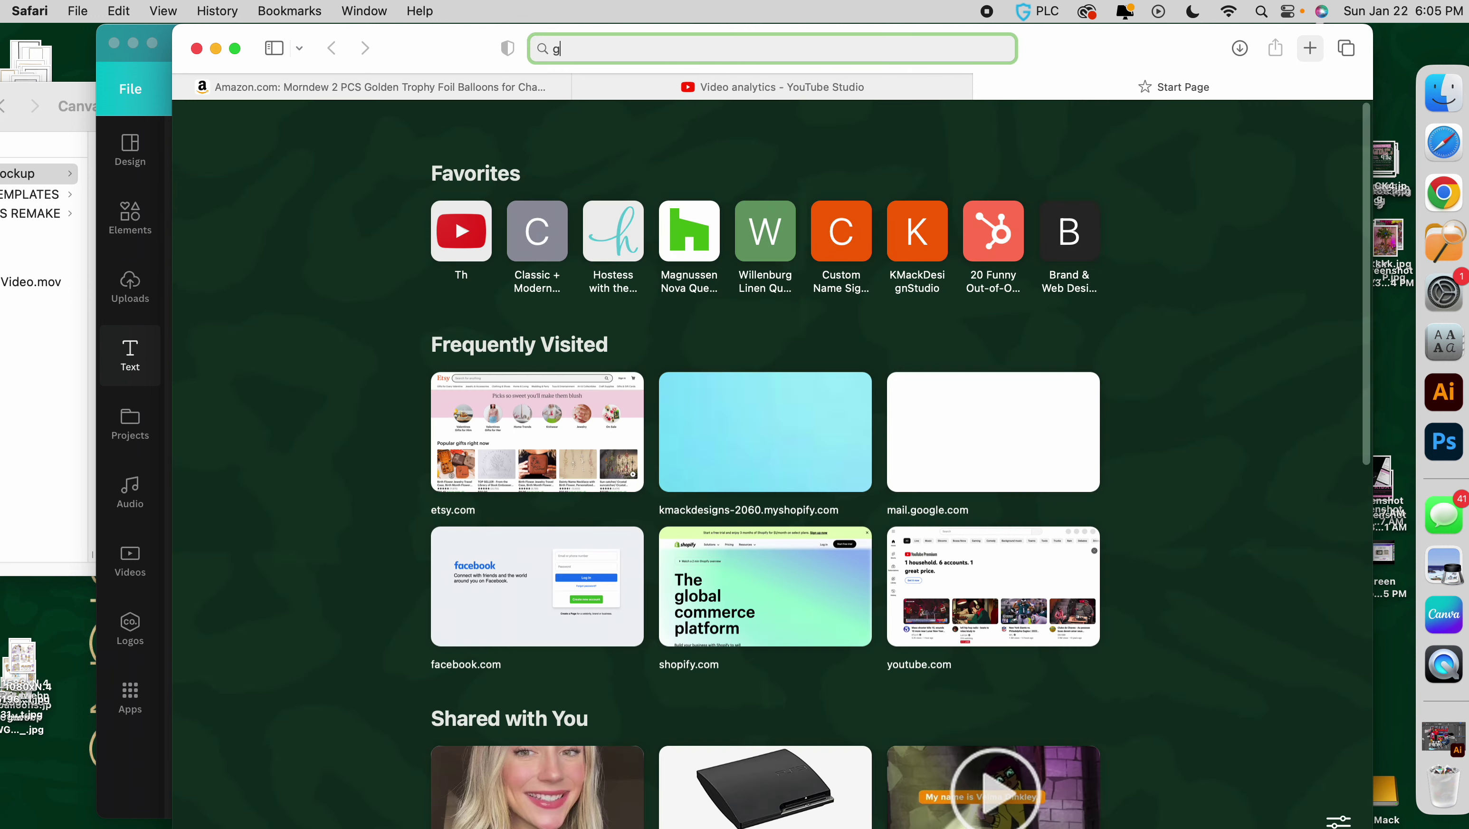
{"action": "type", "text": "oo"}
{"action": "key", "text": "Return"}
Search Google for "nascar symbol png".
{"action": "type", "text": "sc"}
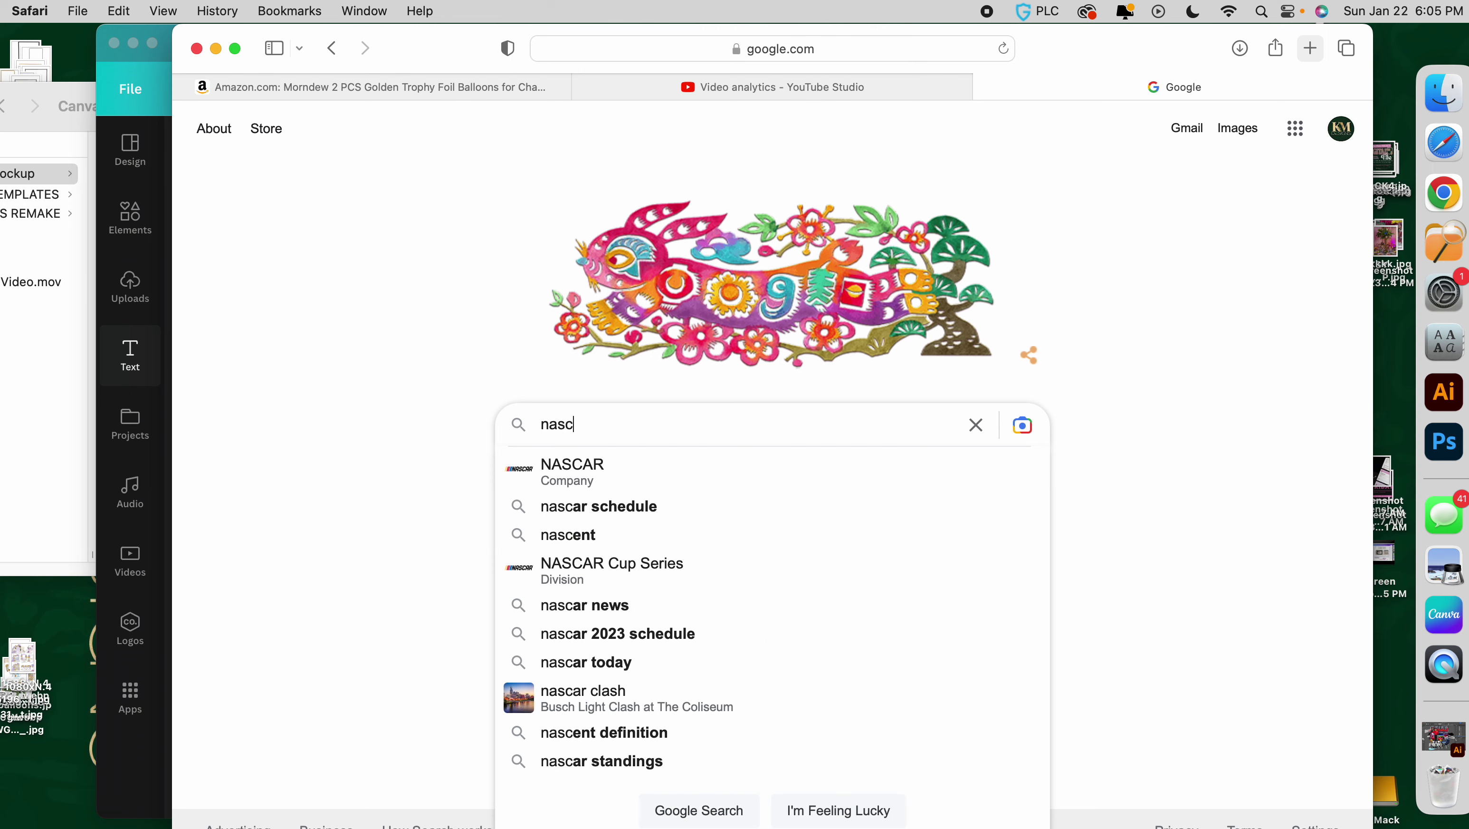
{"action": "type", "text": "ar sy,"}
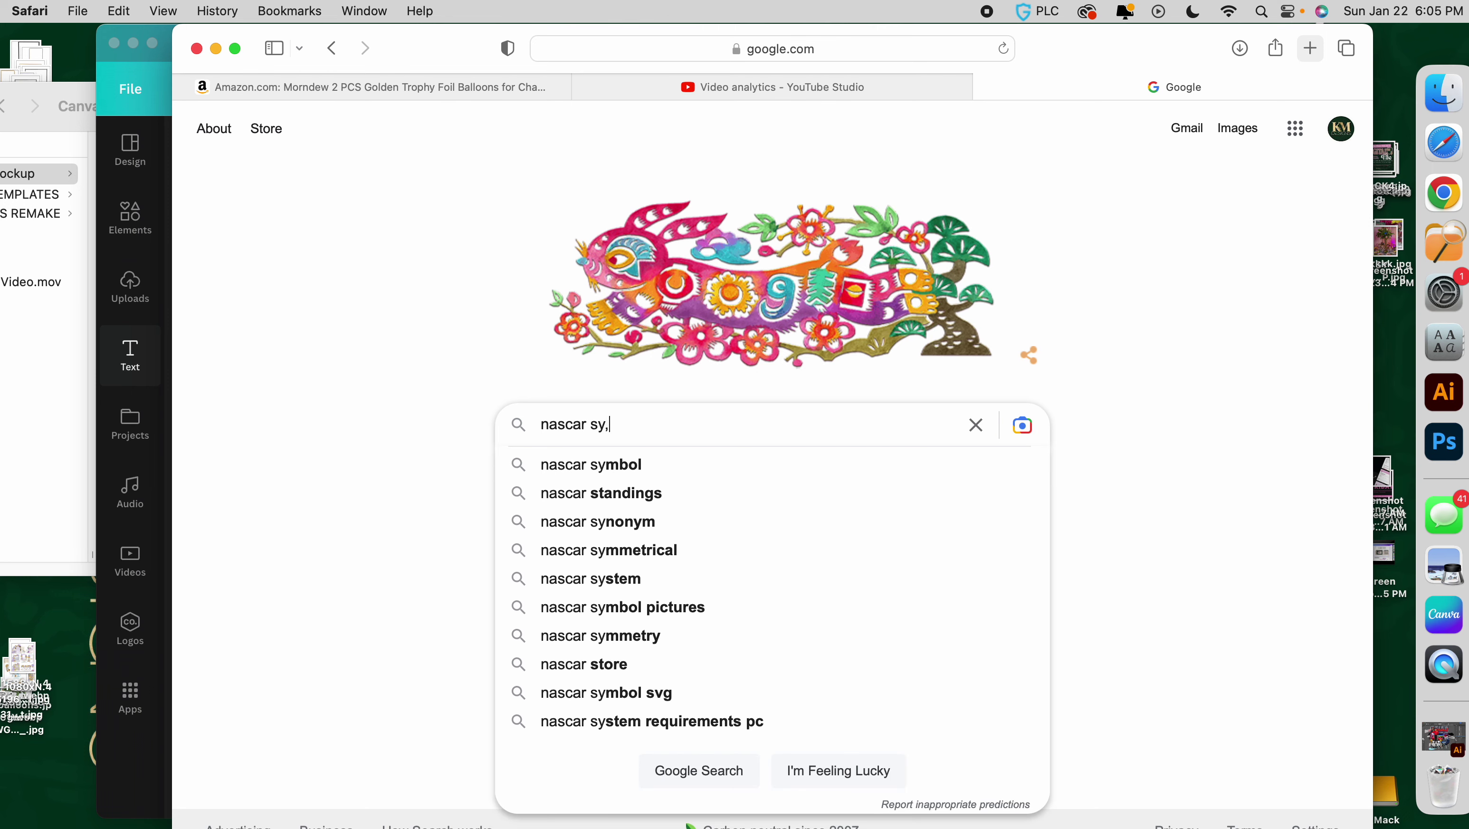
{"action": "key", "text": "BackSpace"}
{"action": "type", "text": "mbol png"}
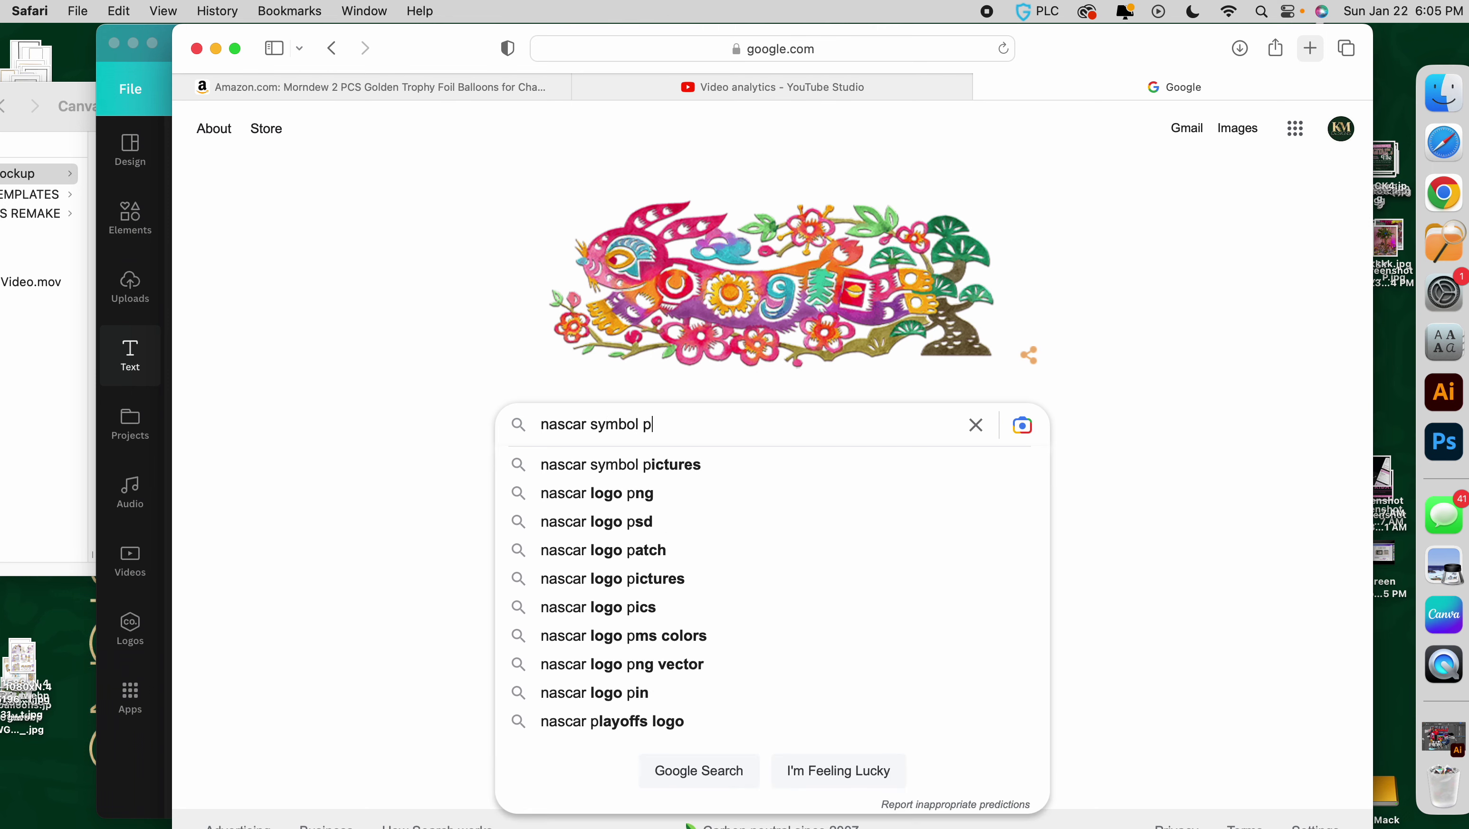
{"action": "key", "text": "Return"}
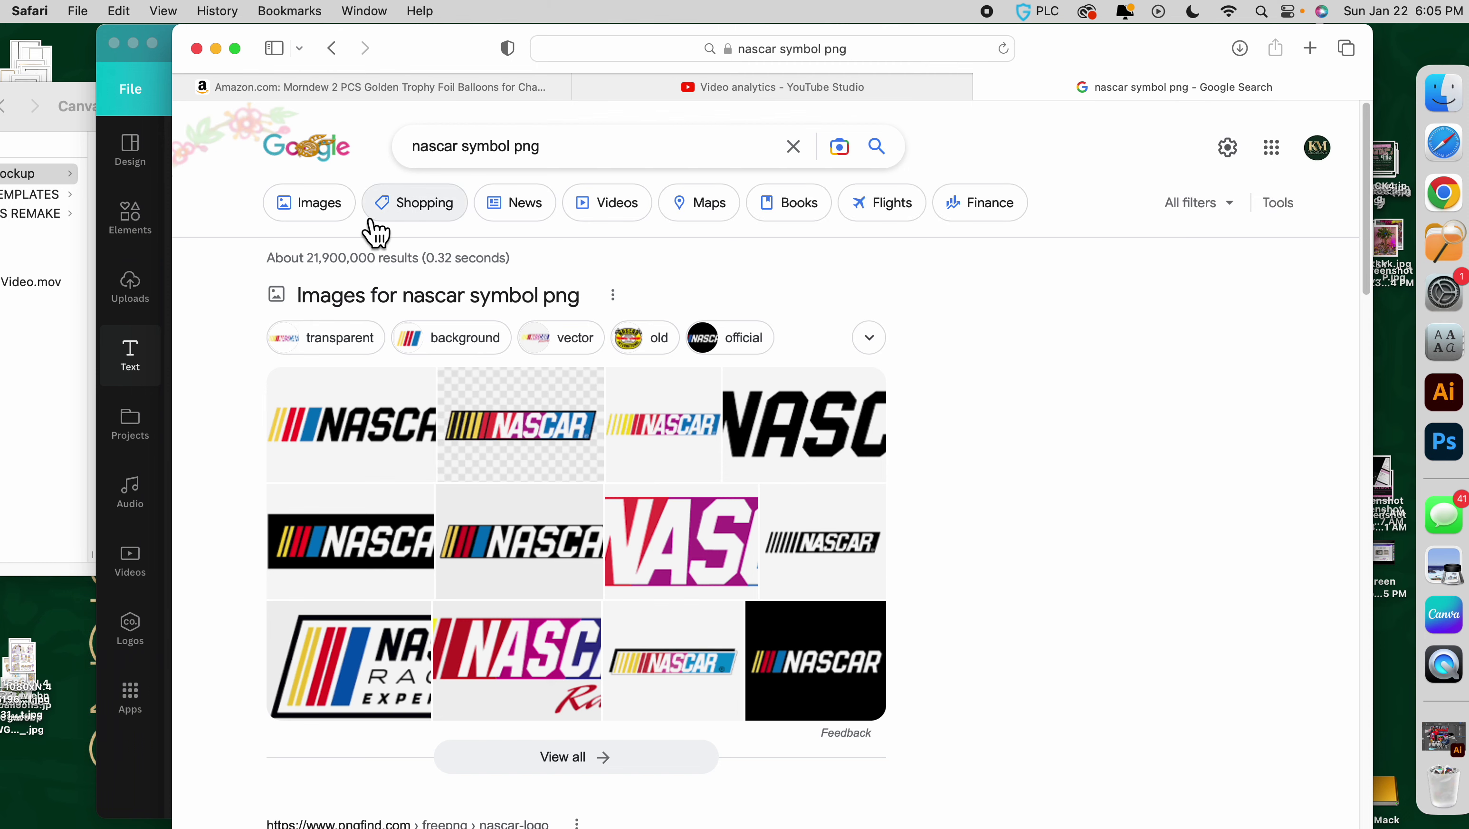
Show the image results and open the preview of the Wikimedia Commons NASCAR logo.
{"action": "left_click", "coordinate": [318, 220]}
{"action": "left_click_drag", "start_coordinate": [403, 96], "coordinate": [473, 89]}
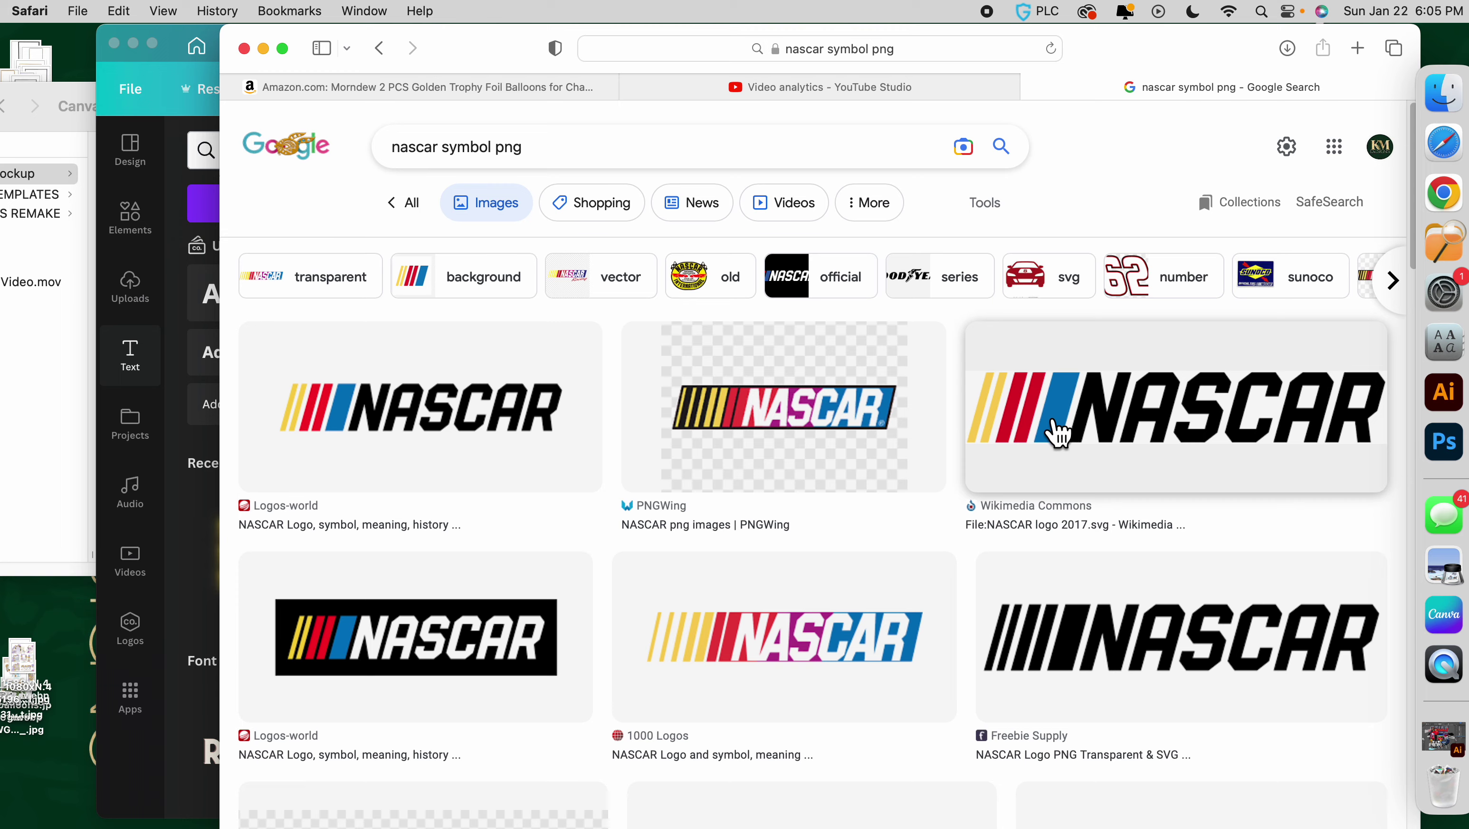
{"action": "left_click", "coordinate": [1062, 433]}
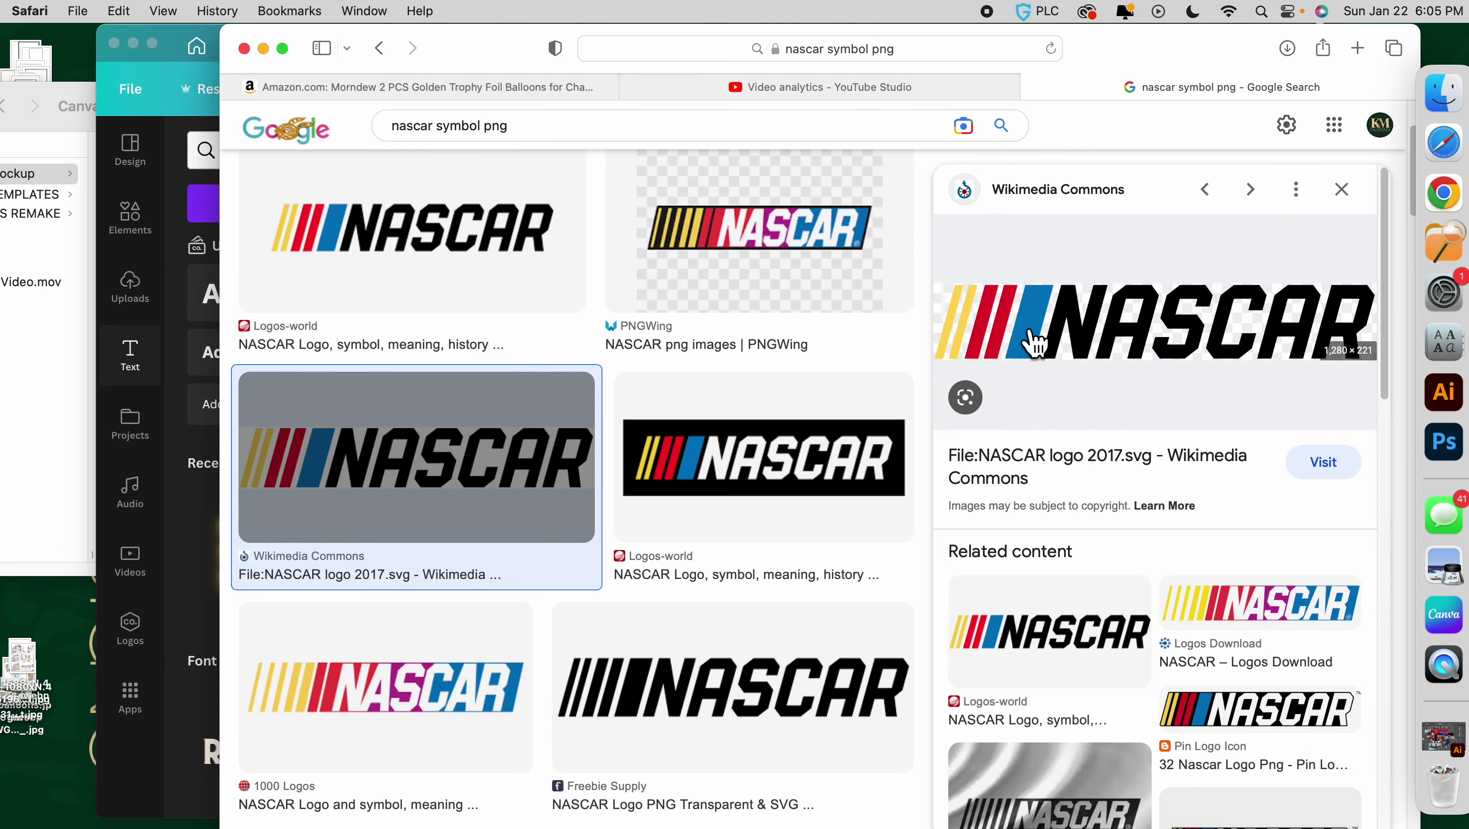
Try to transfer the previewed NASCAR logo from the browser straight onto the Canva page.
{"action": "left_click_drag", "start_coordinate": [1146, 64], "coordinate": [767, 420]}
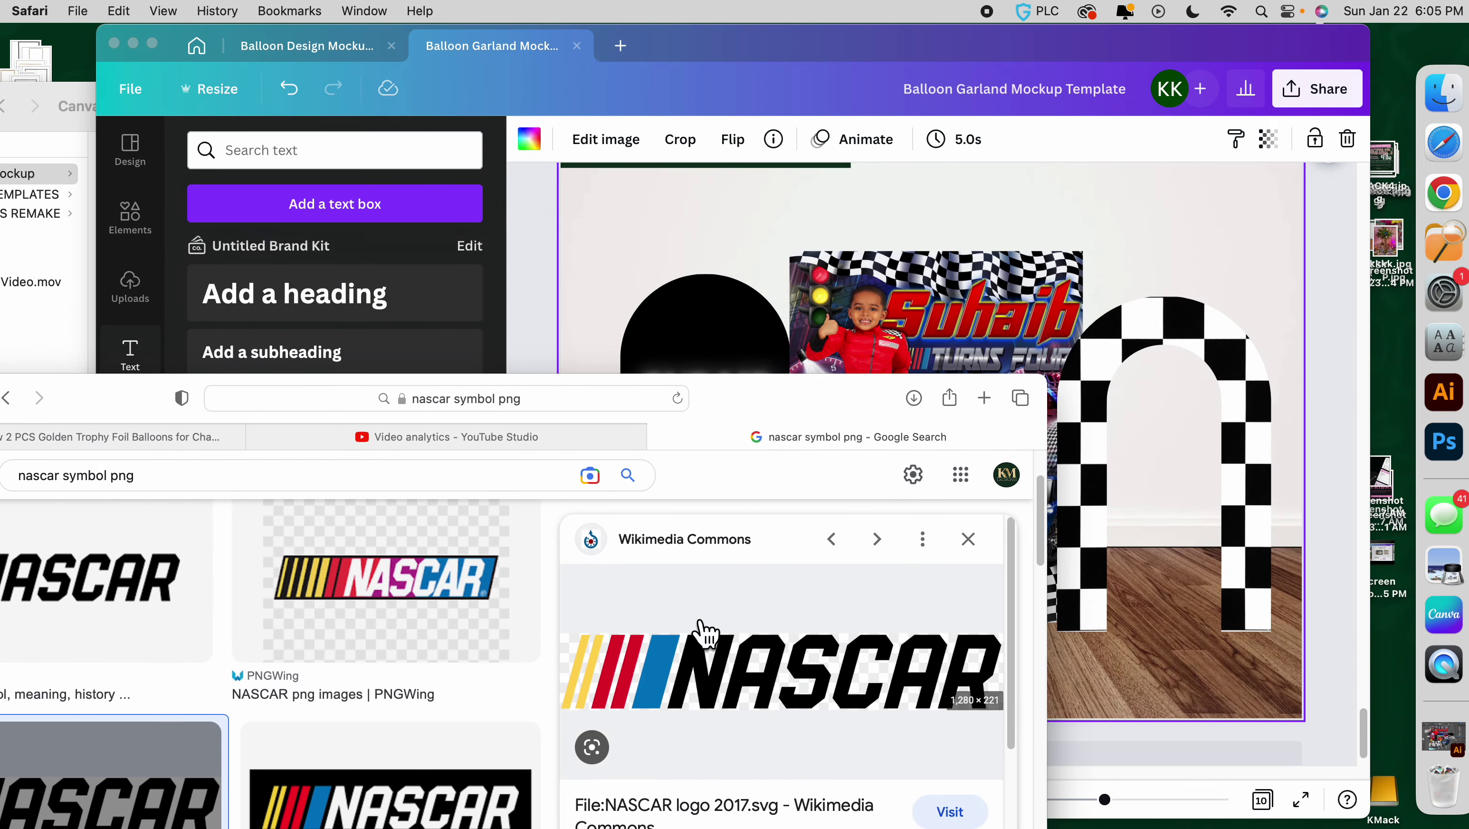
{"action": "left_click_drag", "start_coordinate": [630, 680], "coordinate": [873, 349]}
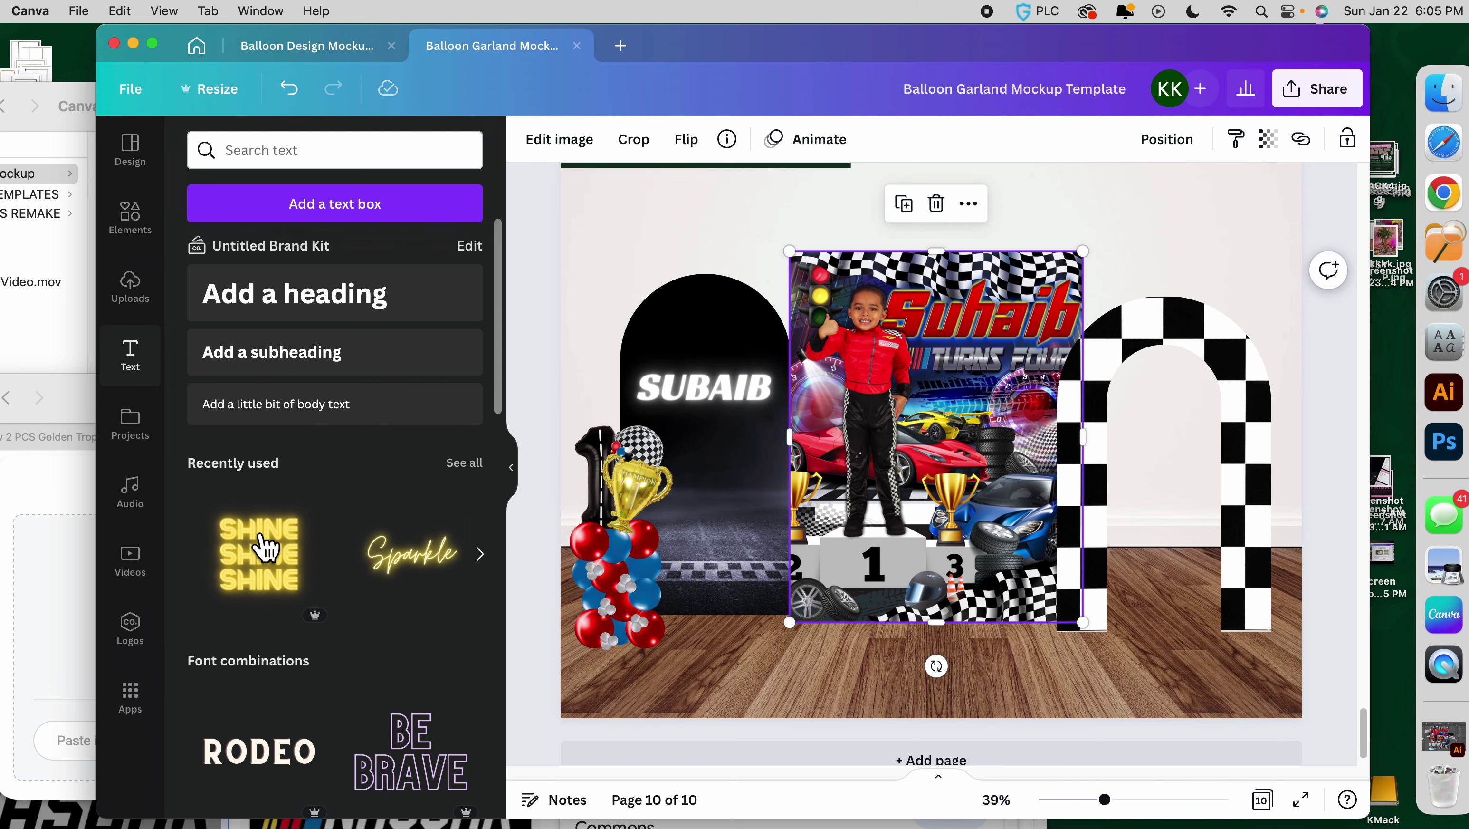
{"action": "left_click", "coordinate": [70, 627]}
{"action": "left_click_drag", "start_coordinate": [733, 450], "coordinate": [826, 375]}
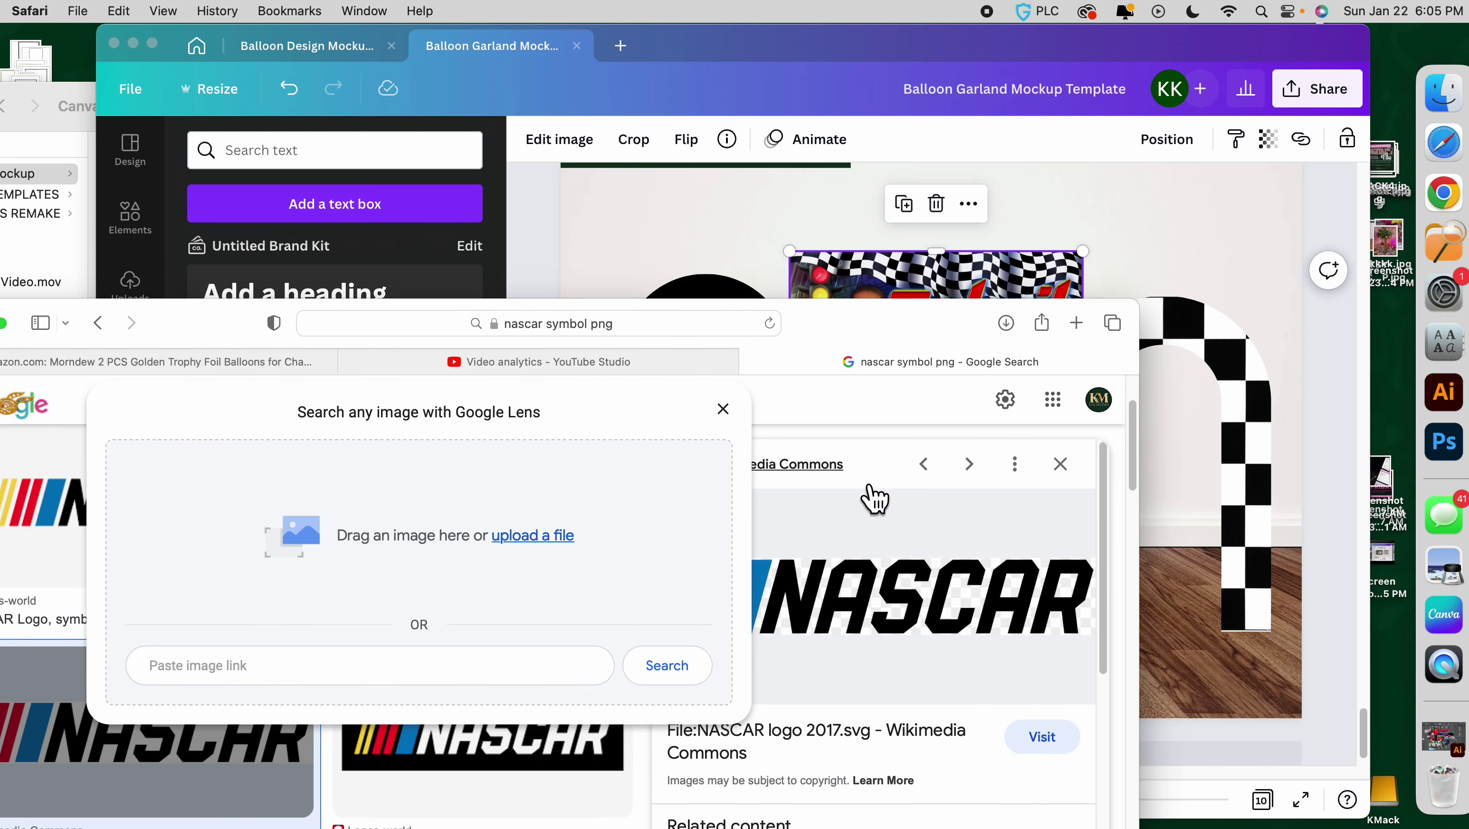
{"action": "left_click", "coordinate": [886, 431]}
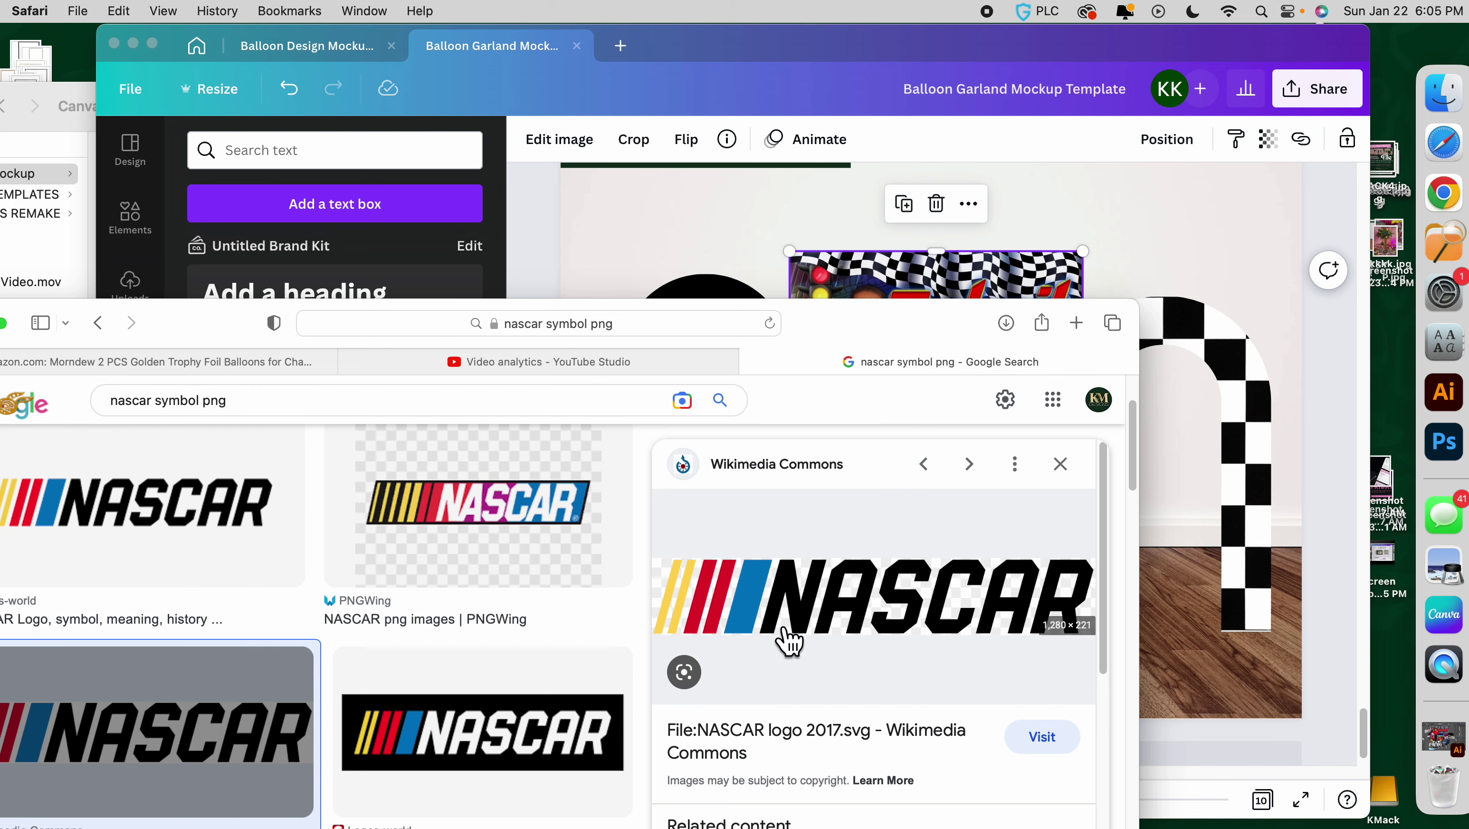
Save the NASCAR logo image to the desktop, then upload it to Canva and add it to page 10.
{"action": "left_click_drag", "start_coordinate": [833, 627], "coordinate": [1394, 660]}
{"action": "left_click", "coordinate": [1280, 689]}
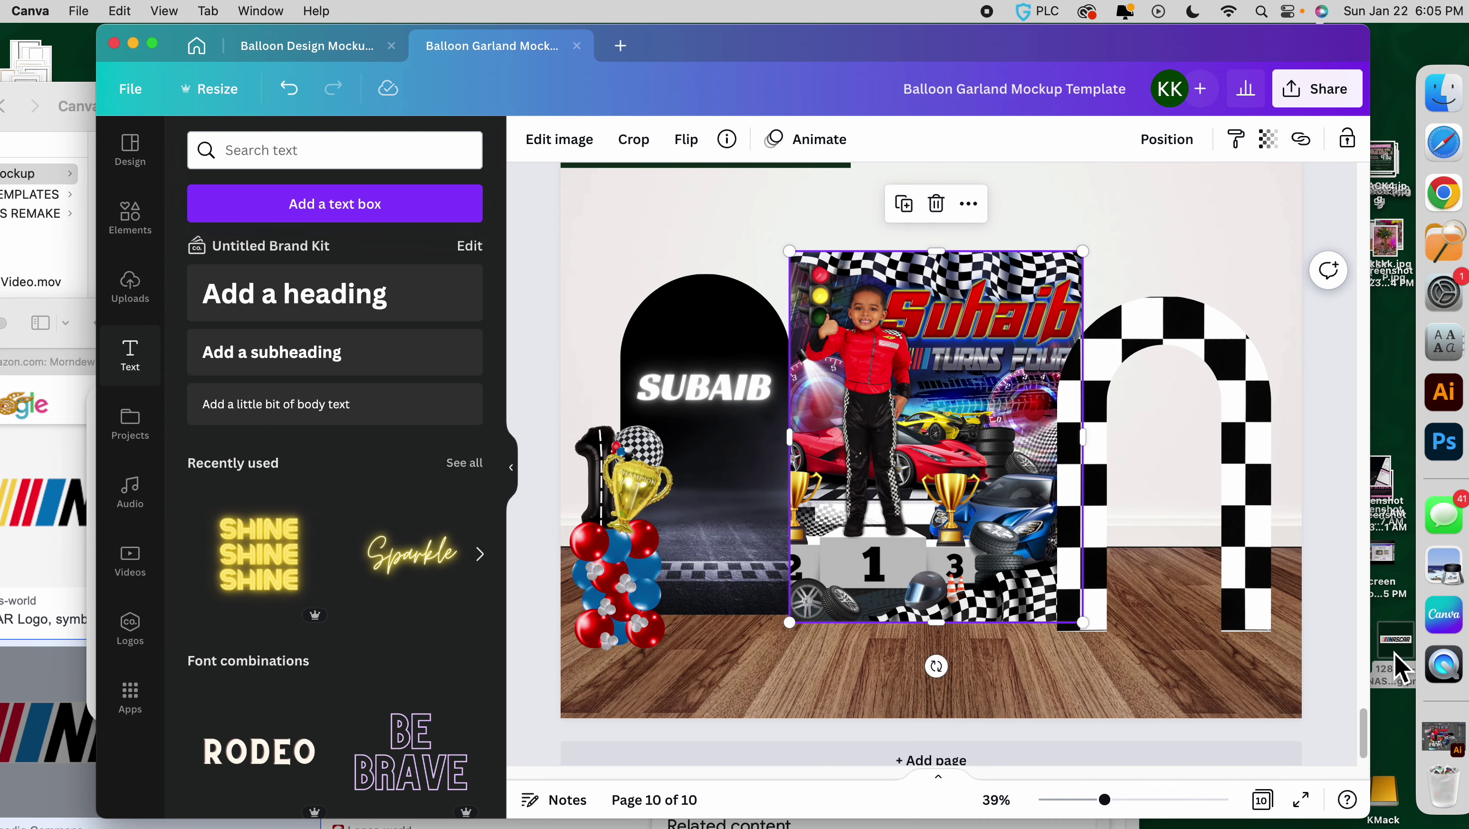
{"action": "left_click_drag", "start_coordinate": [1398, 666], "coordinate": [981, 587]}
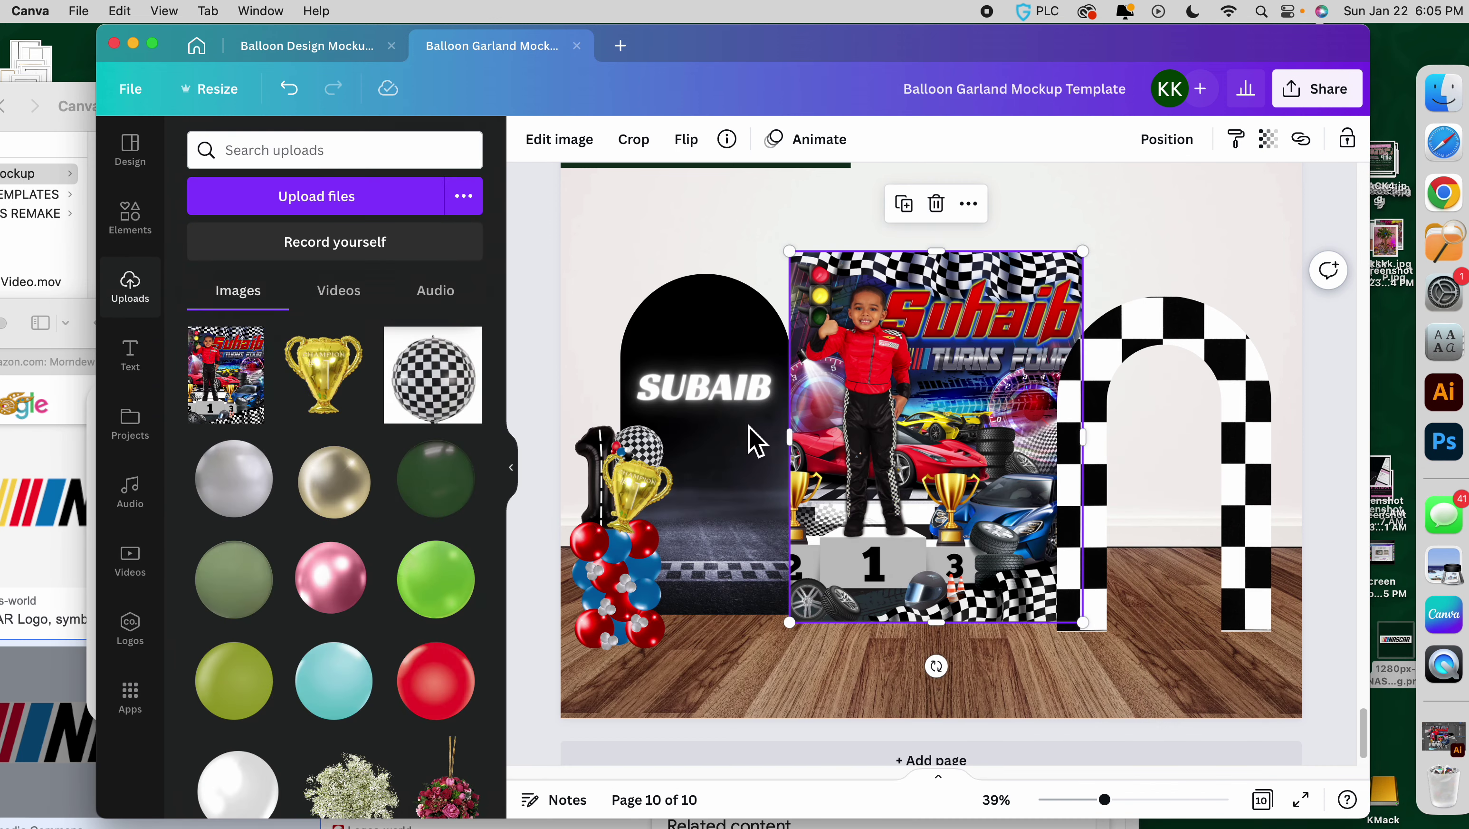
{"action": "mouse_move", "coordinate": [1186, 427]}
{"action": "left_mouse_down"}
{"action": "mouse_move", "coordinate": [827, 441]}
{"action": "mouse_move", "coordinate": [831, 465]}
{"action": "mouse_move", "coordinate": [1218, 440]}
{"action": "mouse_move", "coordinate": [1180, 441]}
{"action": "left_mouse_up"}
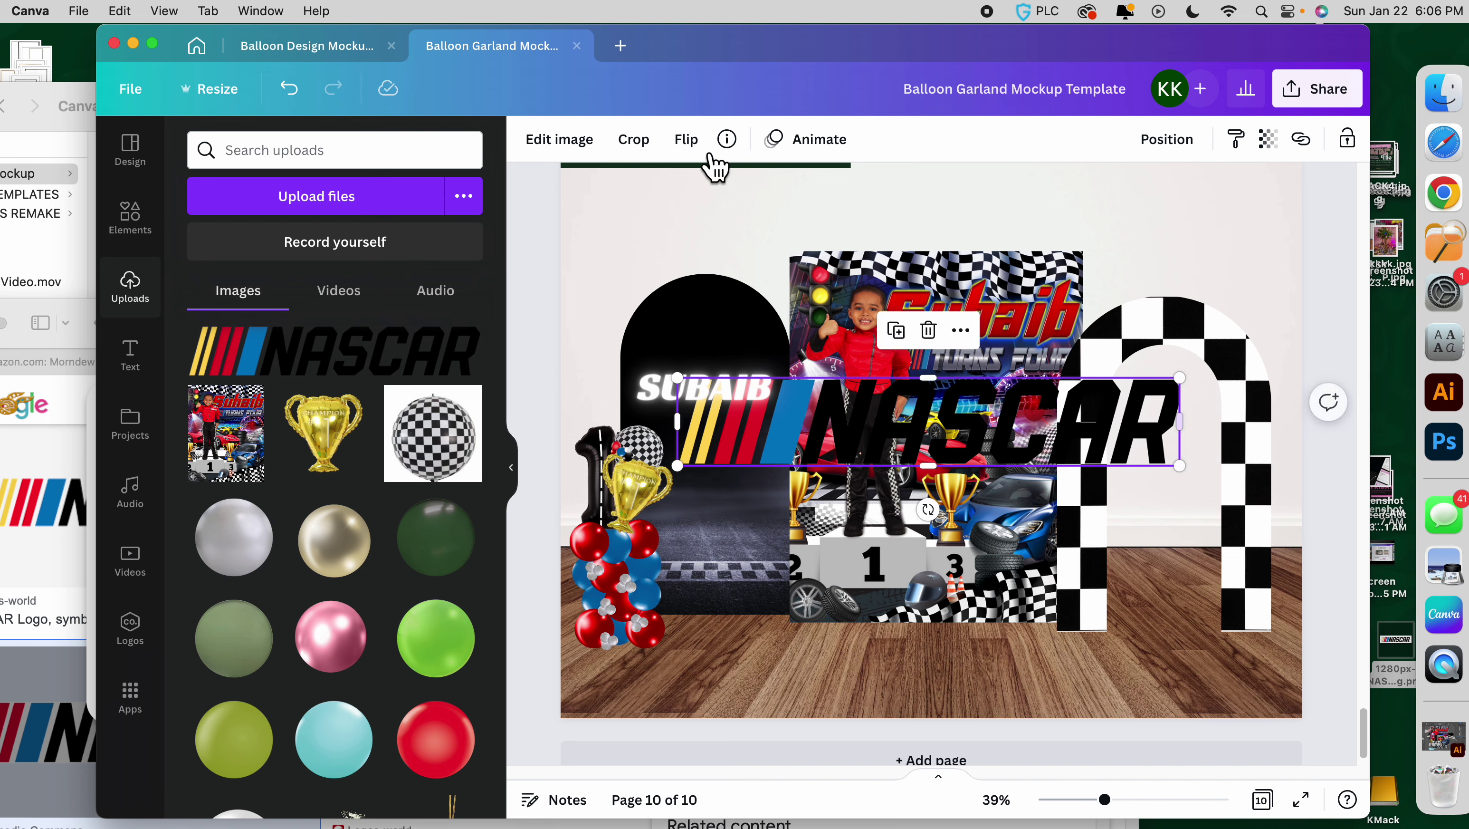
Use Background Remover on the NASCAR logo and erase its black letters with brush size up to 41, keeping only the coloured stripes.
{"action": "left_click", "coordinate": [603, 152]}
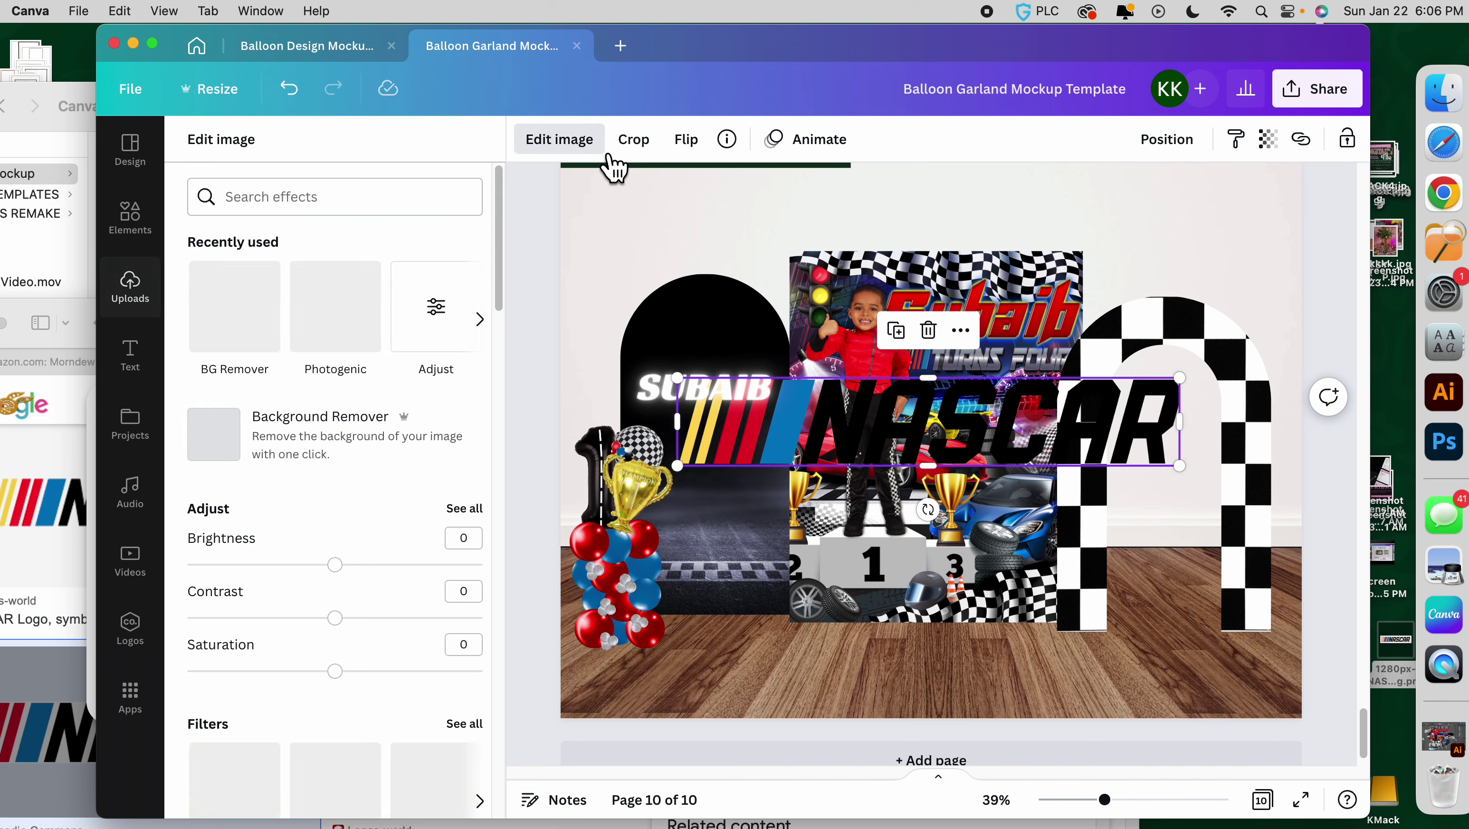
{"action": "left_click", "coordinate": [234, 435]}
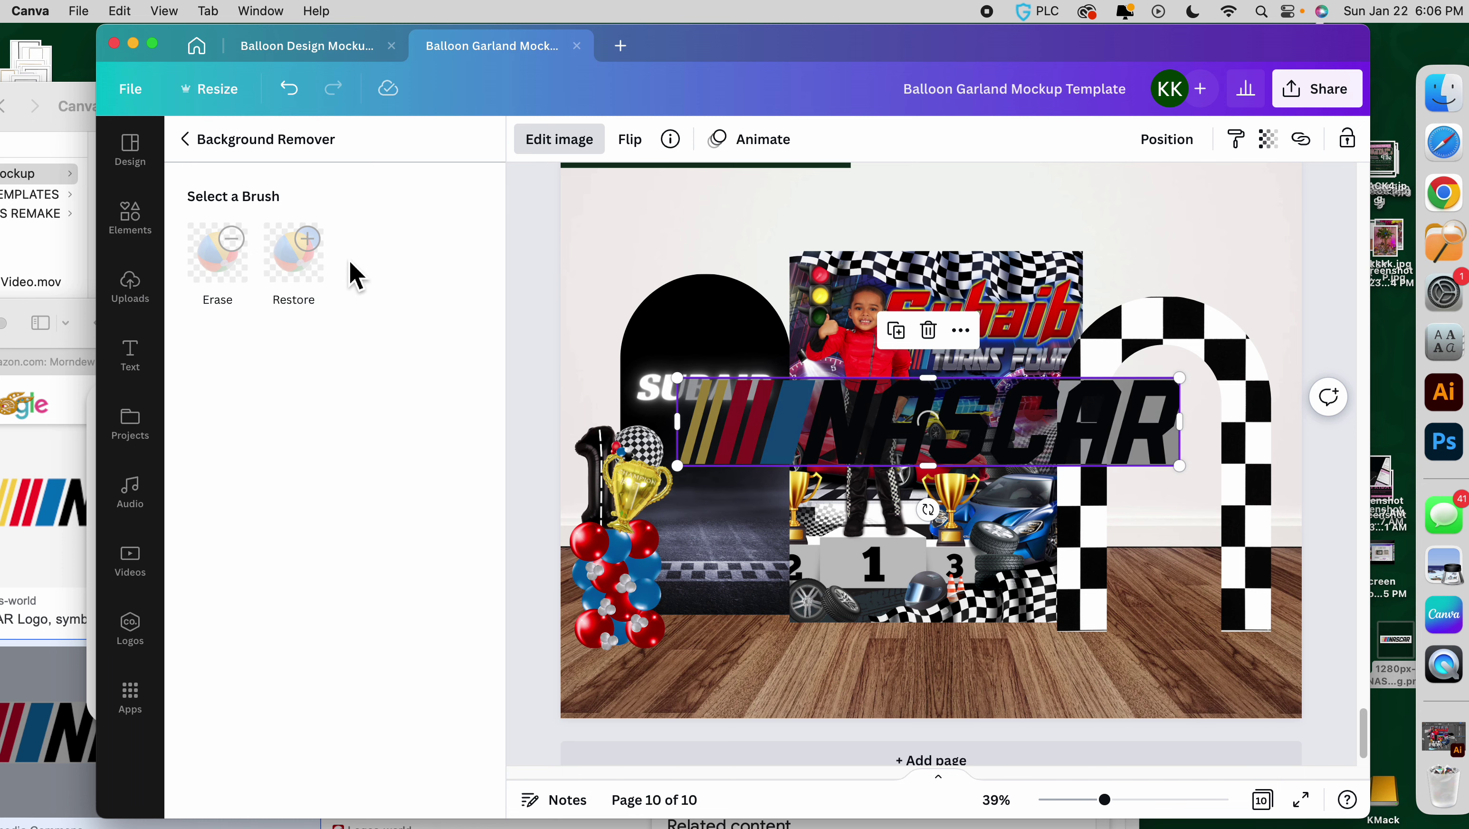
{"action": "left_click", "coordinate": [311, 268]}
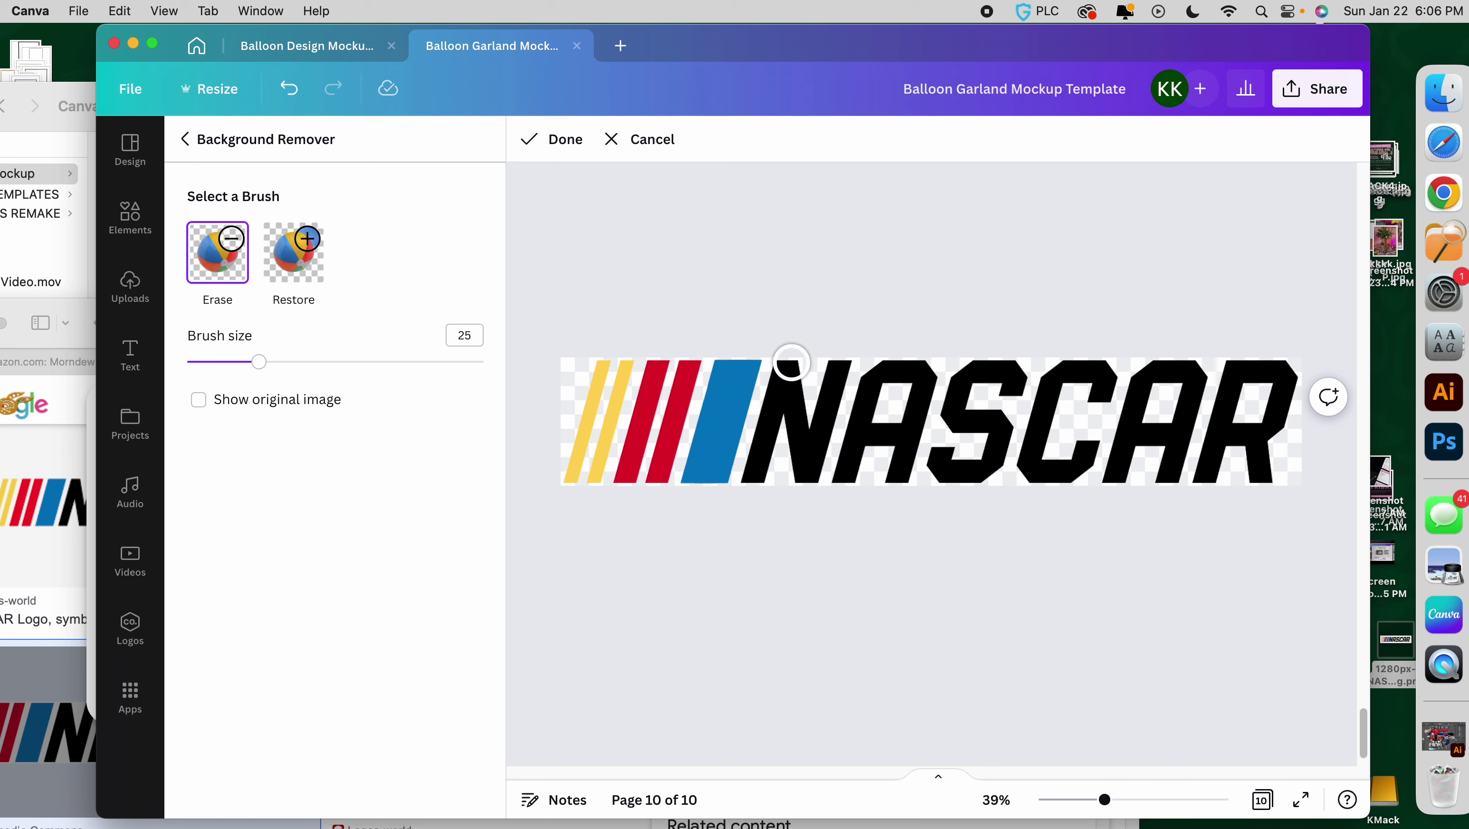
{"action": "mouse_move", "coordinate": [814, 438]}
{"action": "left_mouse_down"}
{"action": "mouse_move", "coordinate": [863, 344]}
{"action": "mouse_move", "coordinate": [846, 630]}
{"action": "mouse_move", "coordinate": [1046, 253]}
{"action": "mouse_move", "coordinate": [1013, 618]}
{"action": "left_mouse_up"}
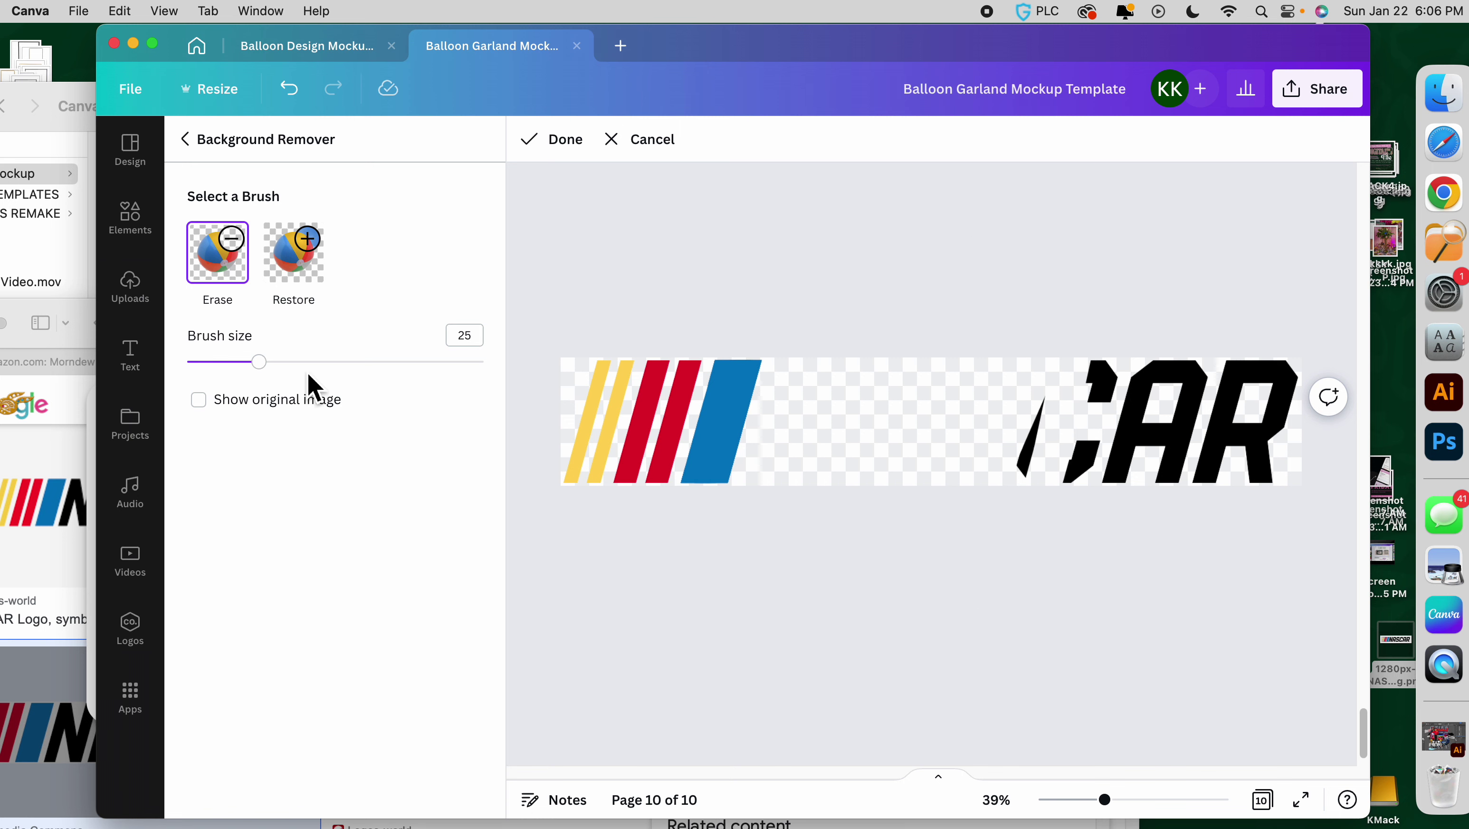
{"action": "mouse_move", "coordinate": [1167, 375]}
{"action": "left_mouse_down"}
{"action": "mouse_move", "coordinate": [1064, 391]}
{"action": "mouse_move", "coordinate": [1311, 380]}
{"action": "mouse_move", "coordinate": [1284, 408]}
{"action": "mouse_move", "coordinate": [1318, 452]}
{"action": "left_mouse_up"}
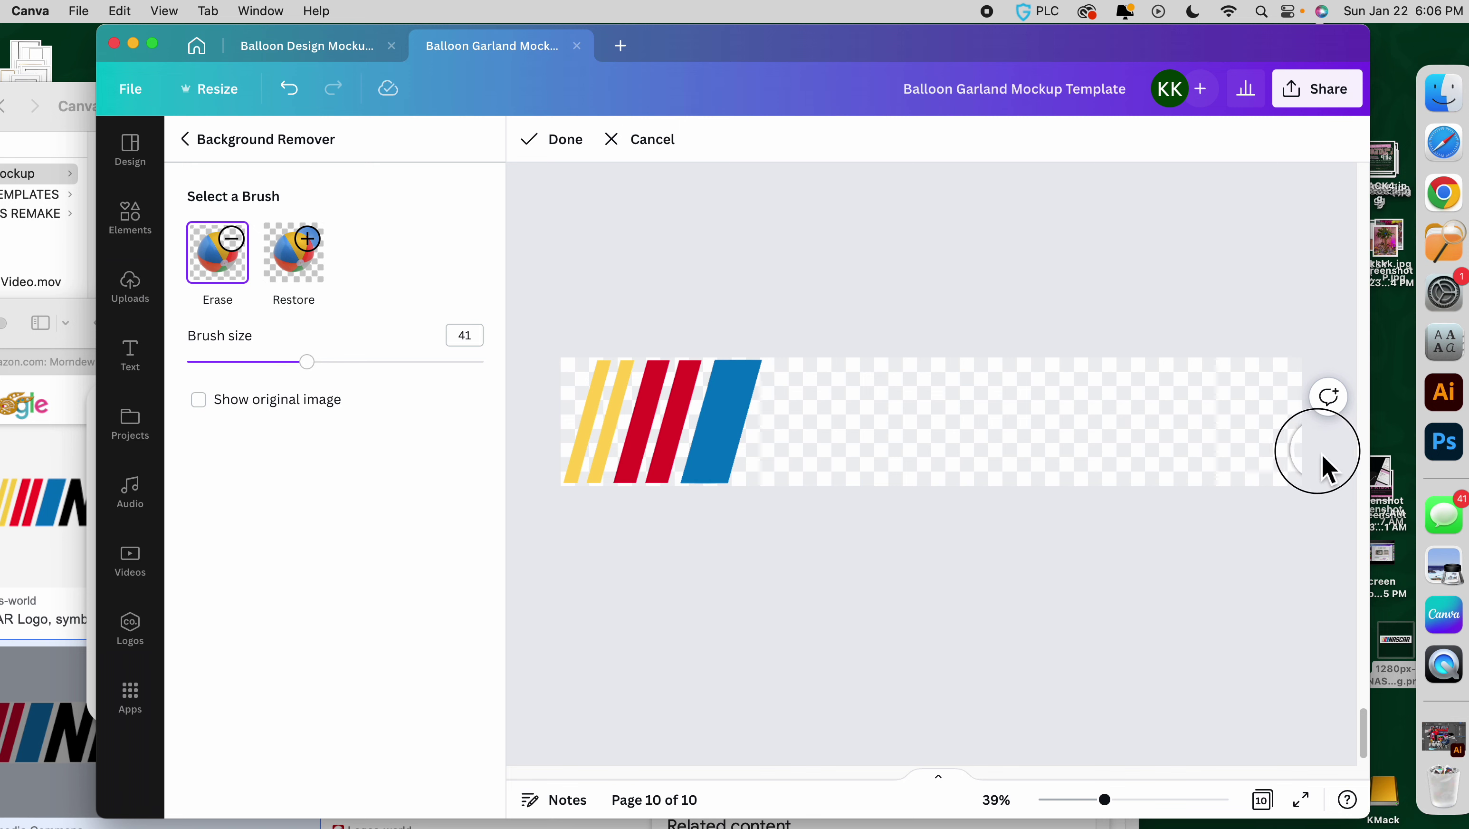
{"action": "left_click", "coordinate": [562, 141]}
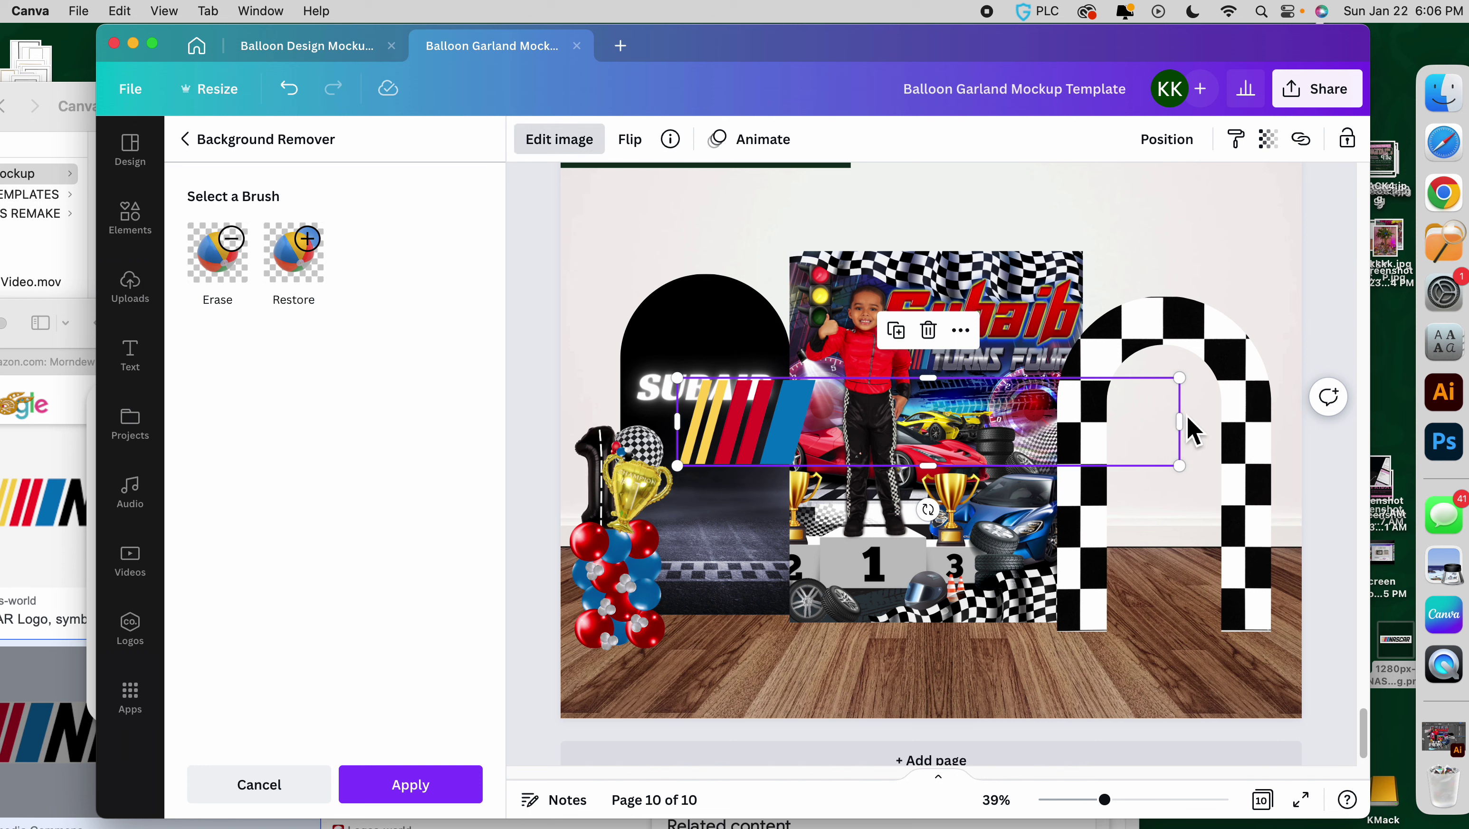
Crop the NASCAR image to its coloured stripes and raise the neon name on the black arch.
{"action": "left_click_drag", "start_coordinate": [1179, 420], "coordinate": [585, 339]}
{"action": "left_click", "coordinate": [711, 394]}
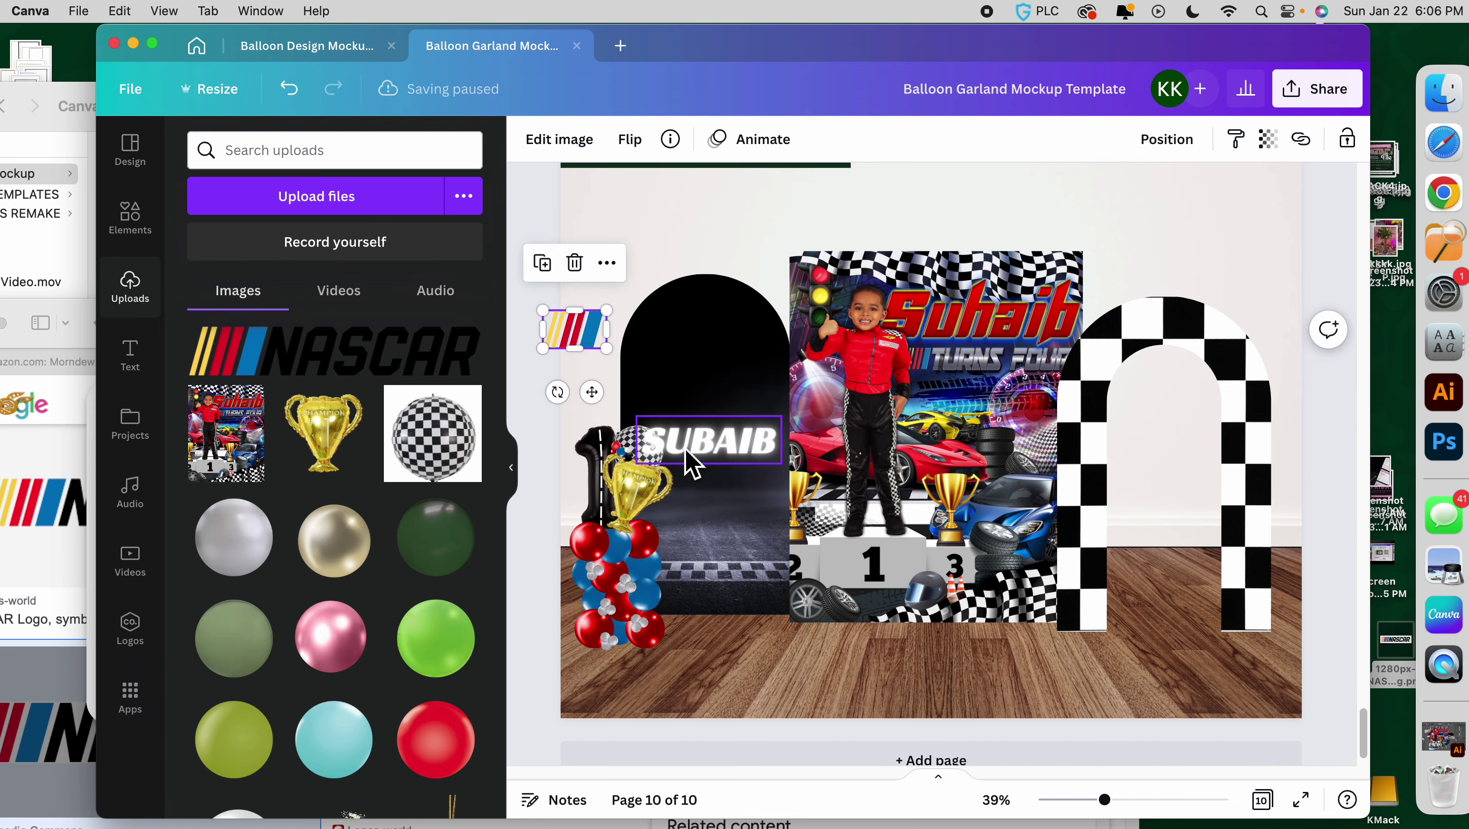
{"action": "left_click_drag", "start_coordinate": [699, 442], "coordinate": [701, 400]}
{"action": "left_click_drag", "start_coordinate": [1102, 806], "coordinate": [1139, 805]}
{"action": "left_click_drag", "start_coordinate": [869, 773], "coordinate": [679, 764]}
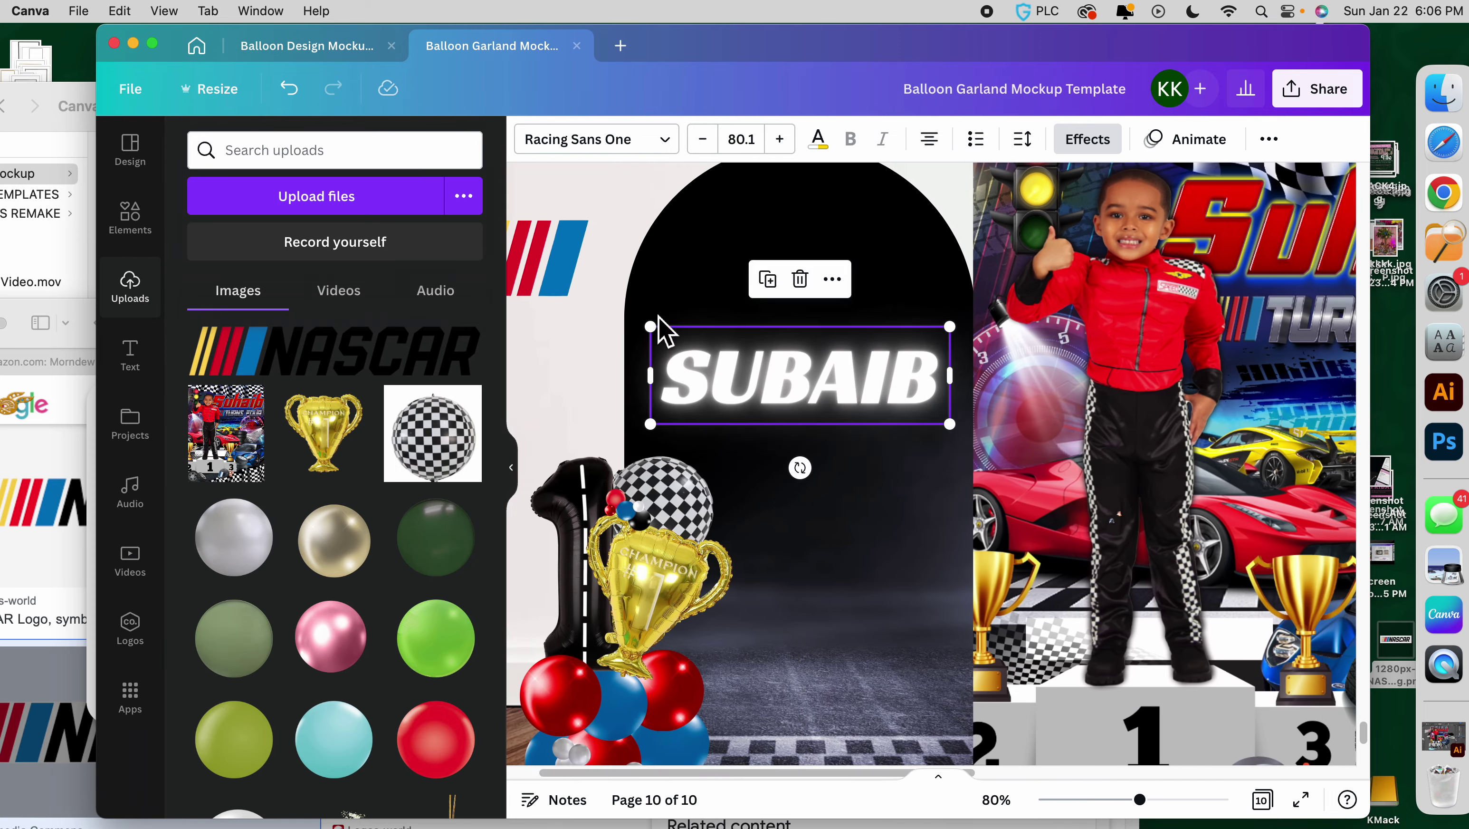
Place the coloured stripes directly in front of the neon name's first letter and enlarge the name to font size 91.
{"action": "left_click_drag", "start_coordinate": [553, 266], "coordinate": [1022, 354]}
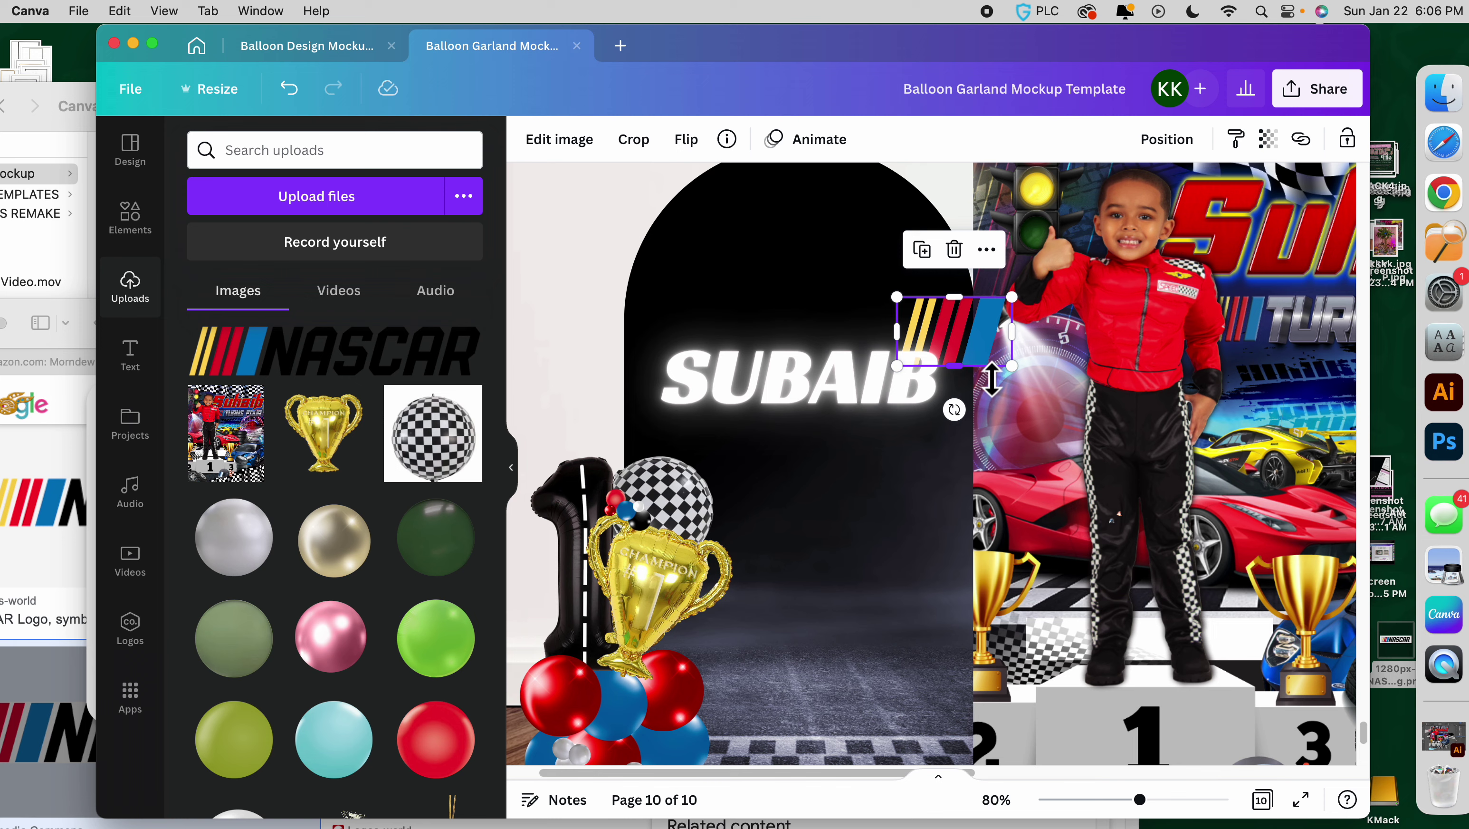
{"action": "left_click_drag", "start_coordinate": [1002, 361], "coordinate": [635, 381]}
{"action": "left_click_drag", "start_coordinate": [750, 388], "coordinate": [735, 387]}
{"action": "left_click_drag", "start_coordinate": [933, 424], "coordinate": [973, 430]}
Scale the stripes and neon name down together until the text size is 66.2, and centre them on the upper part of the black arch.
{"action": "left_click", "coordinate": [560, 406], "text": "shift"}
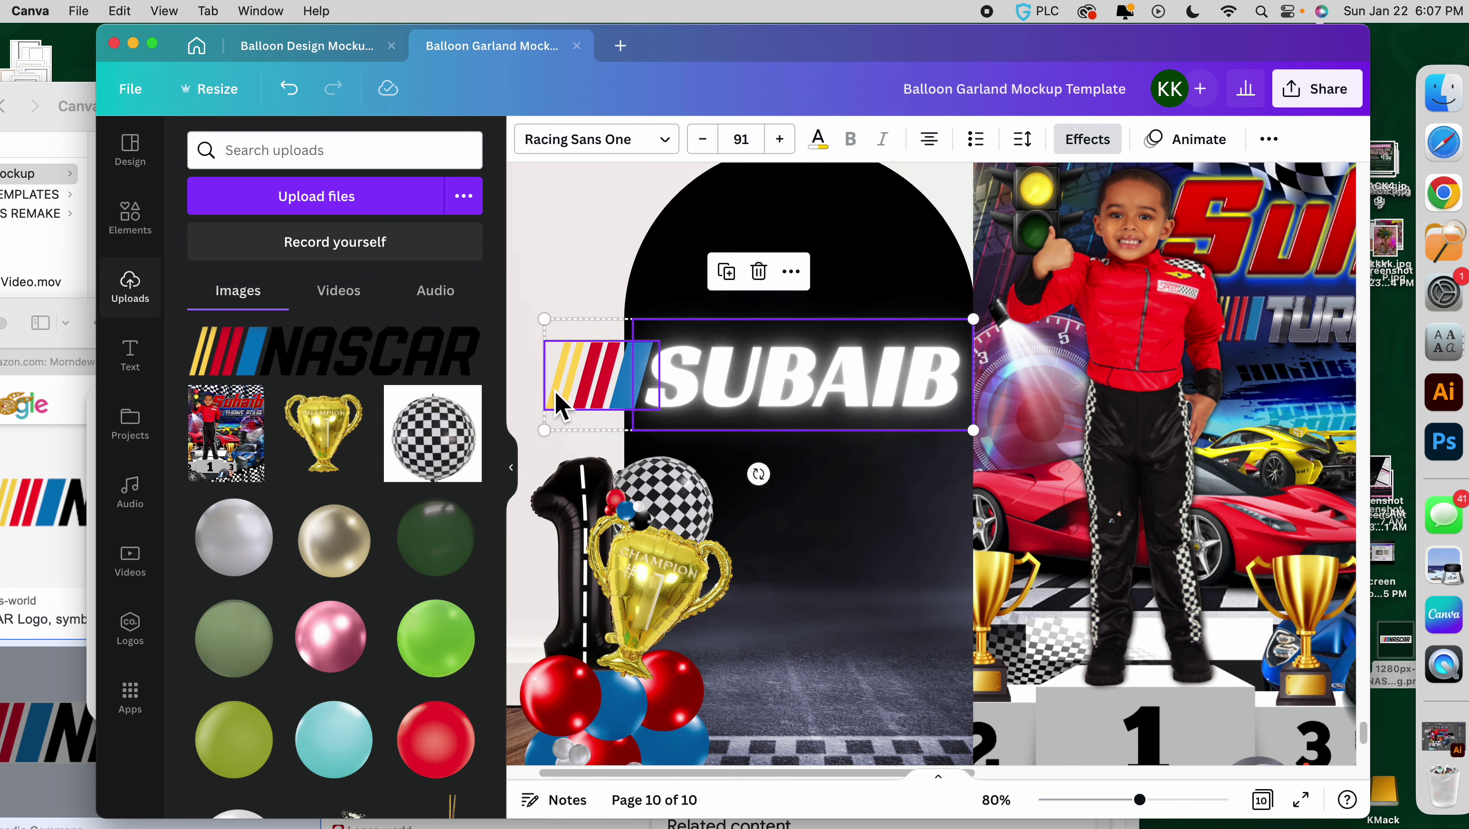
{"action": "left_click_drag", "start_coordinate": [548, 322], "coordinate": [651, 348]}
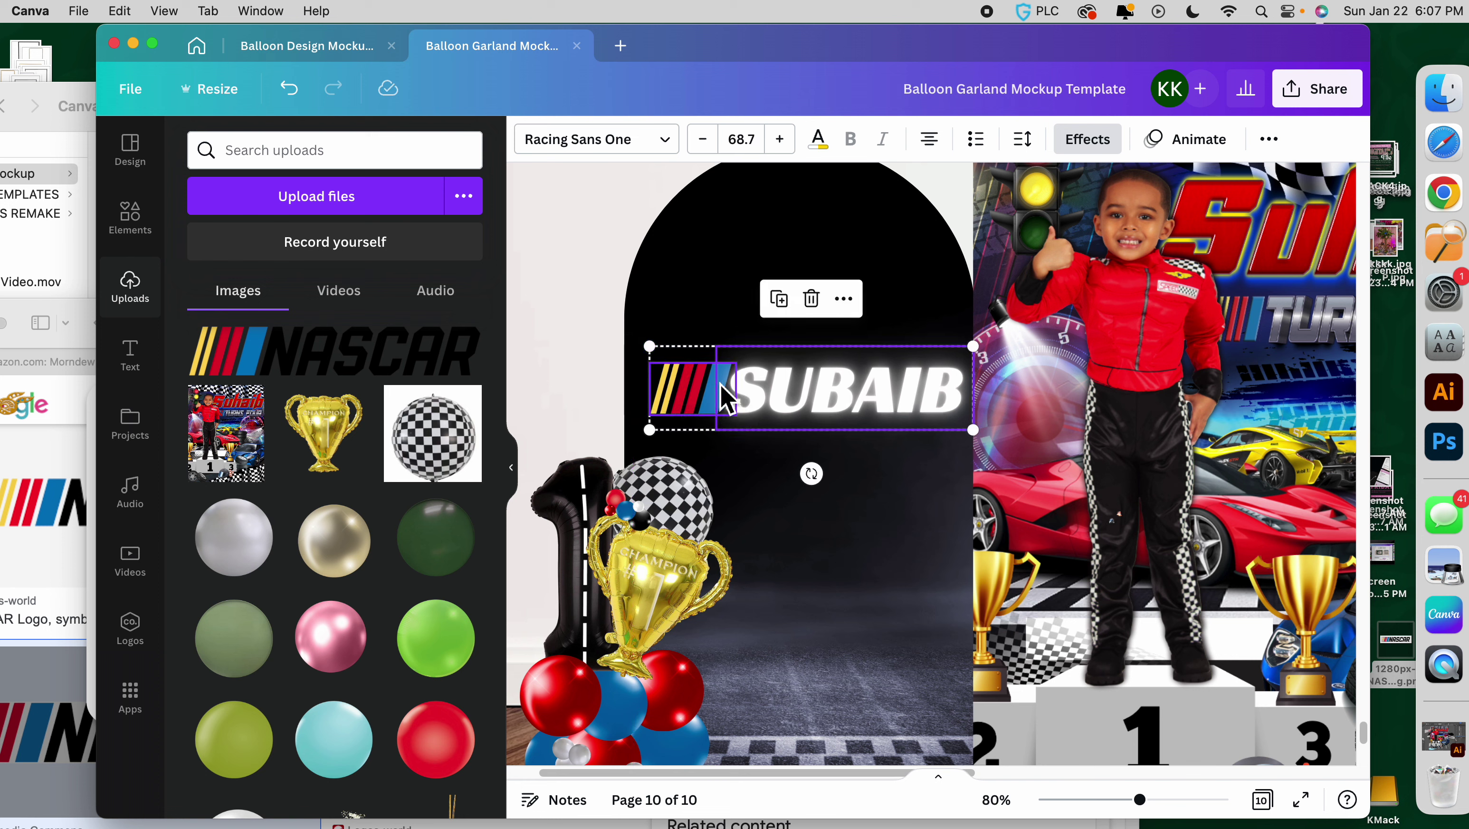
{"action": "left_click_drag", "start_coordinate": [973, 347], "coordinate": [962, 350]}
{"action": "left_click_drag", "start_coordinate": [910, 417], "coordinate": [906, 377]}
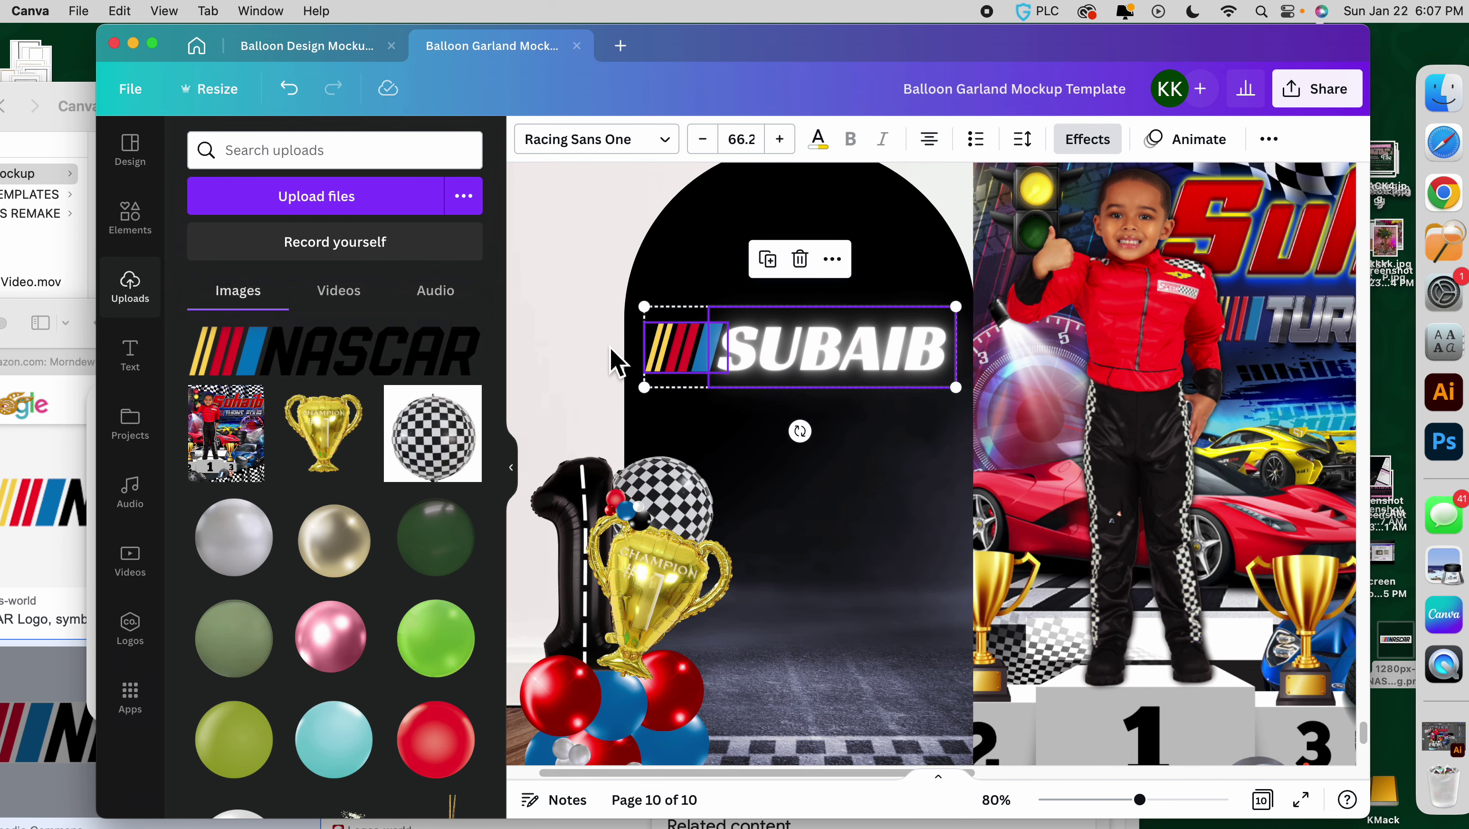
{"action": "left_click", "coordinate": [598, 366]}
{"action": "key", "text": "super+plus"}
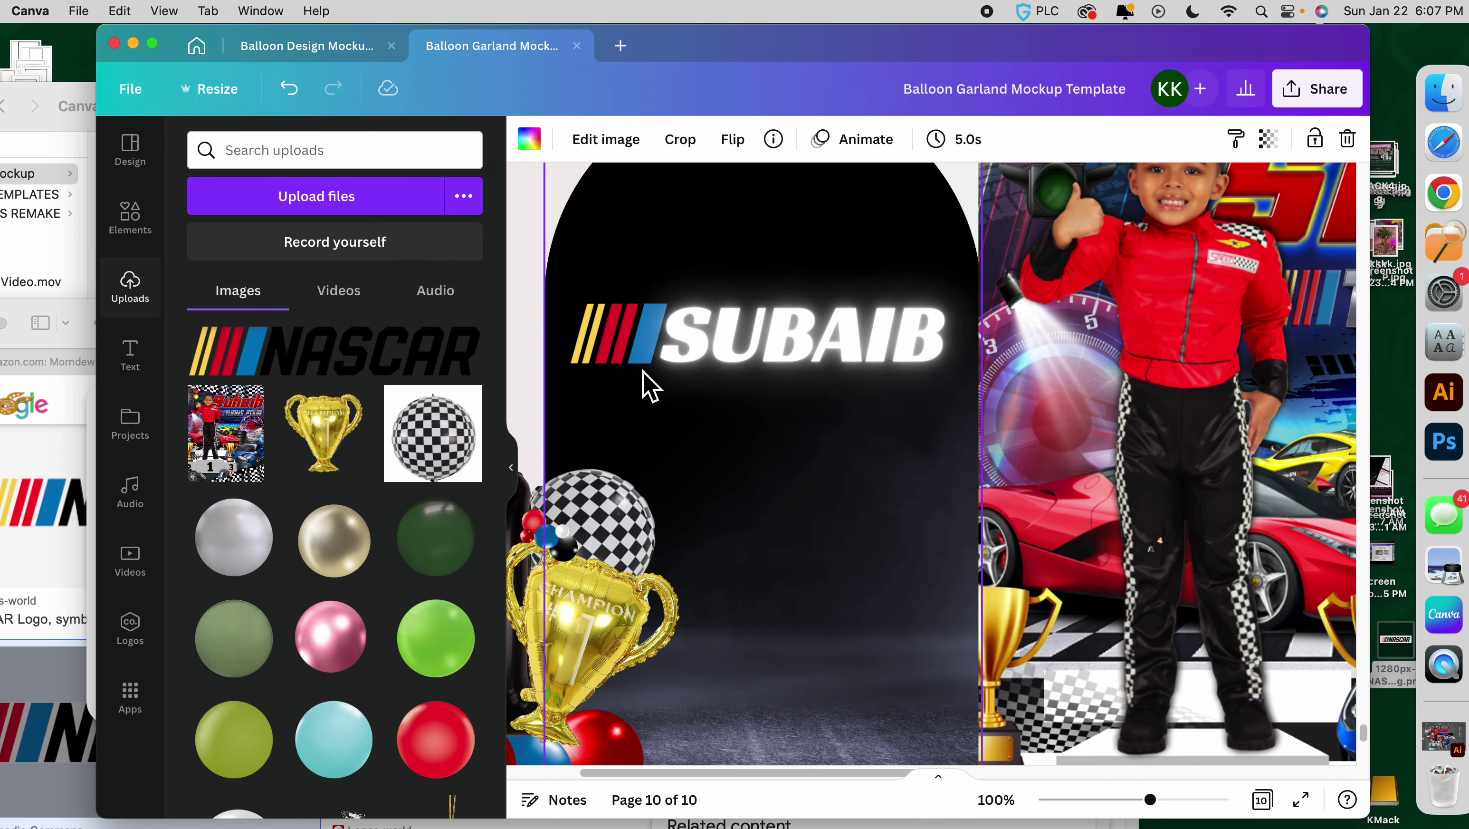
Bring the balloon column in front of the backdrop and arches, and place it beside the checkered arch's outer leg.
{"action": "left_click", "coordinate": [1071, 800]}
{"action": "left_click_drag", "start_coordinate": [1091, 807], "coordinate": [1100, 804]}
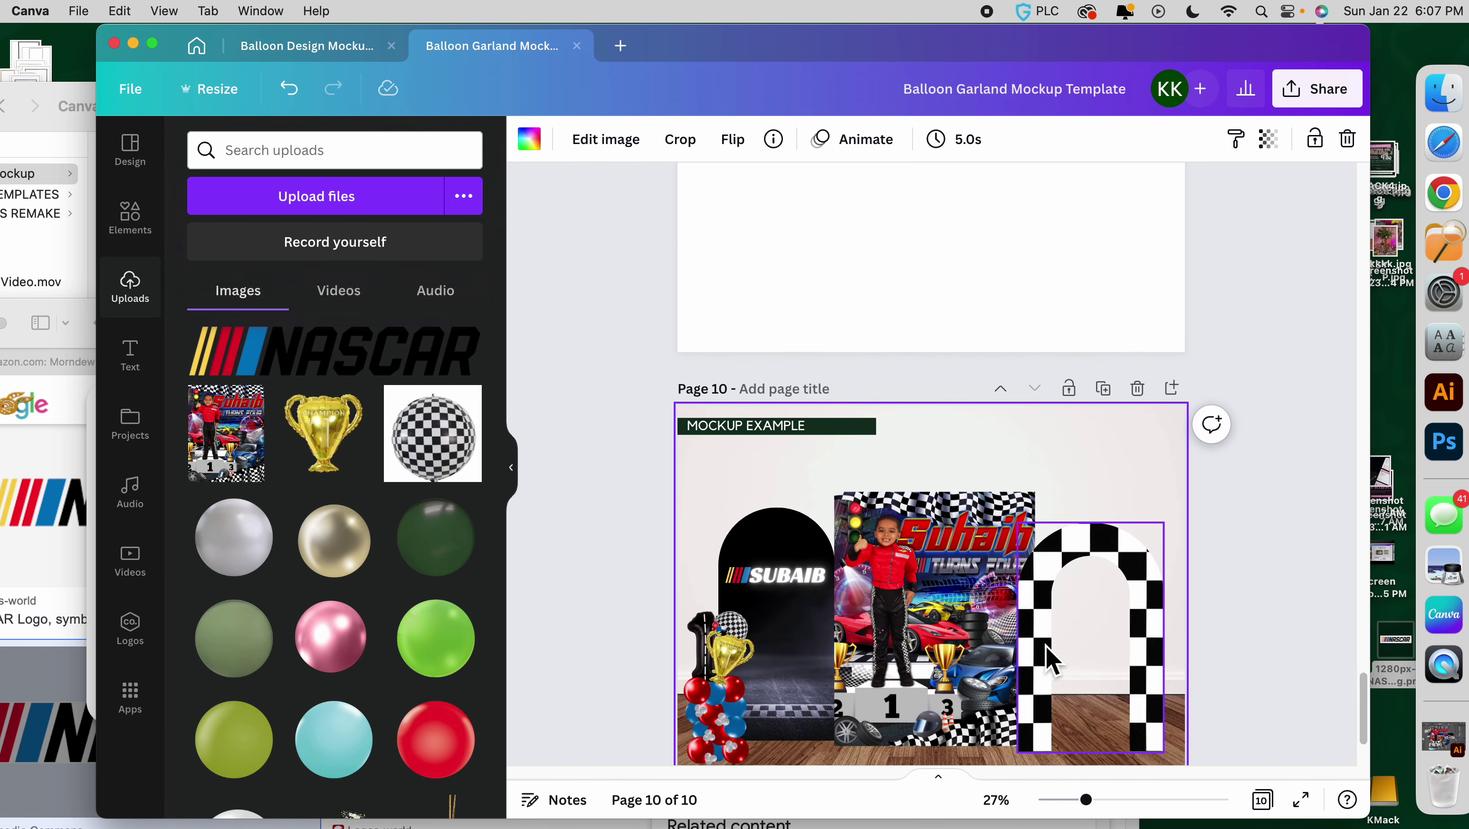
{"action": "scroll", "coordinate": [1046, 647], "scroll_direction": "down", "scroll_amount": 3}
{"action": "left_click", "coordinate": [719, 575]}
{"action": "left_click_drag", "start_coordinate": [720, 575], "coordinate": [1013, 577]}
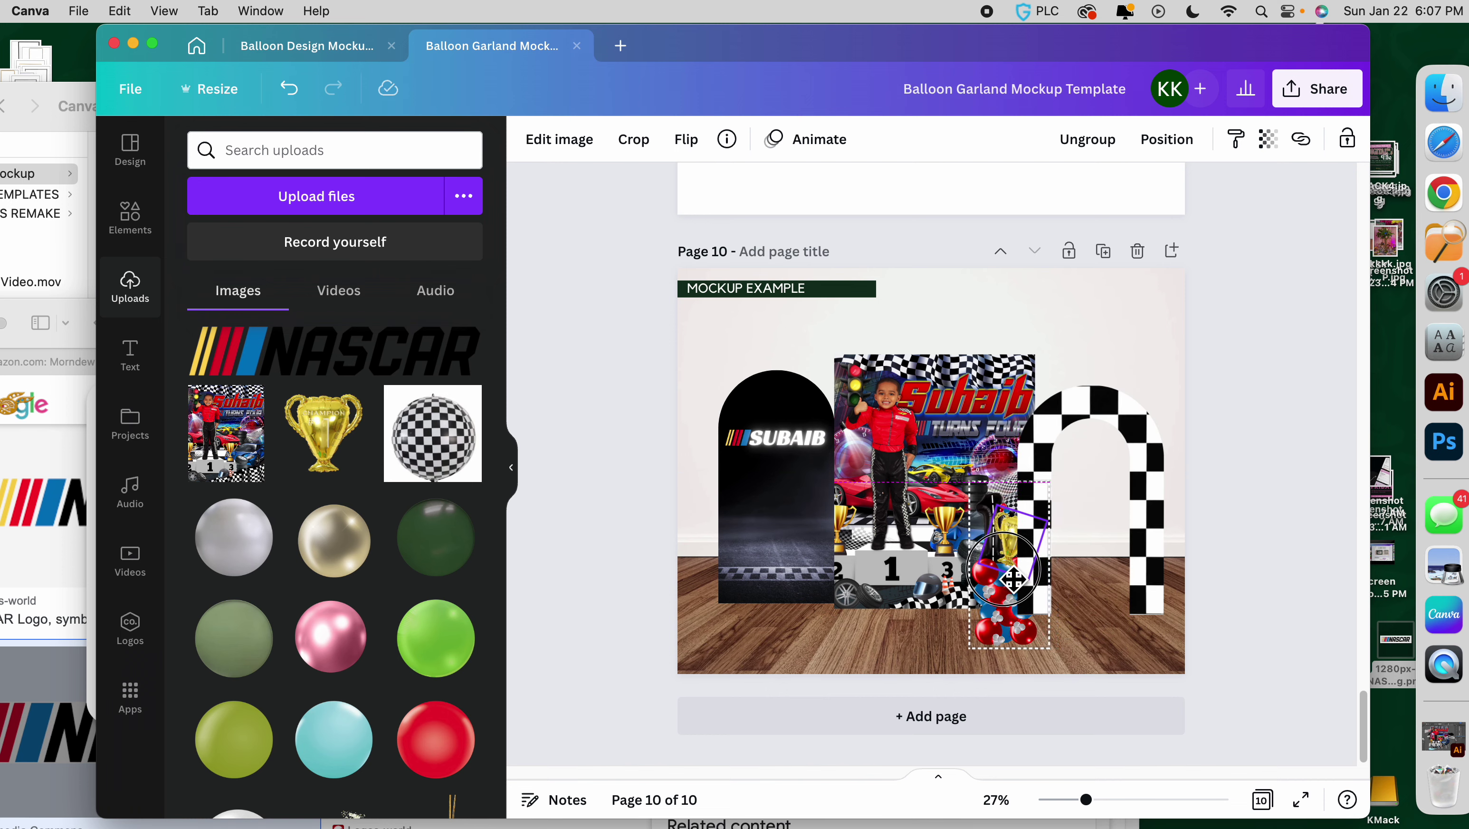
{"action": "right_click", "coordinate": [1010, 579]}
{"action": "left_click", "coordinate": [1131, 423]}
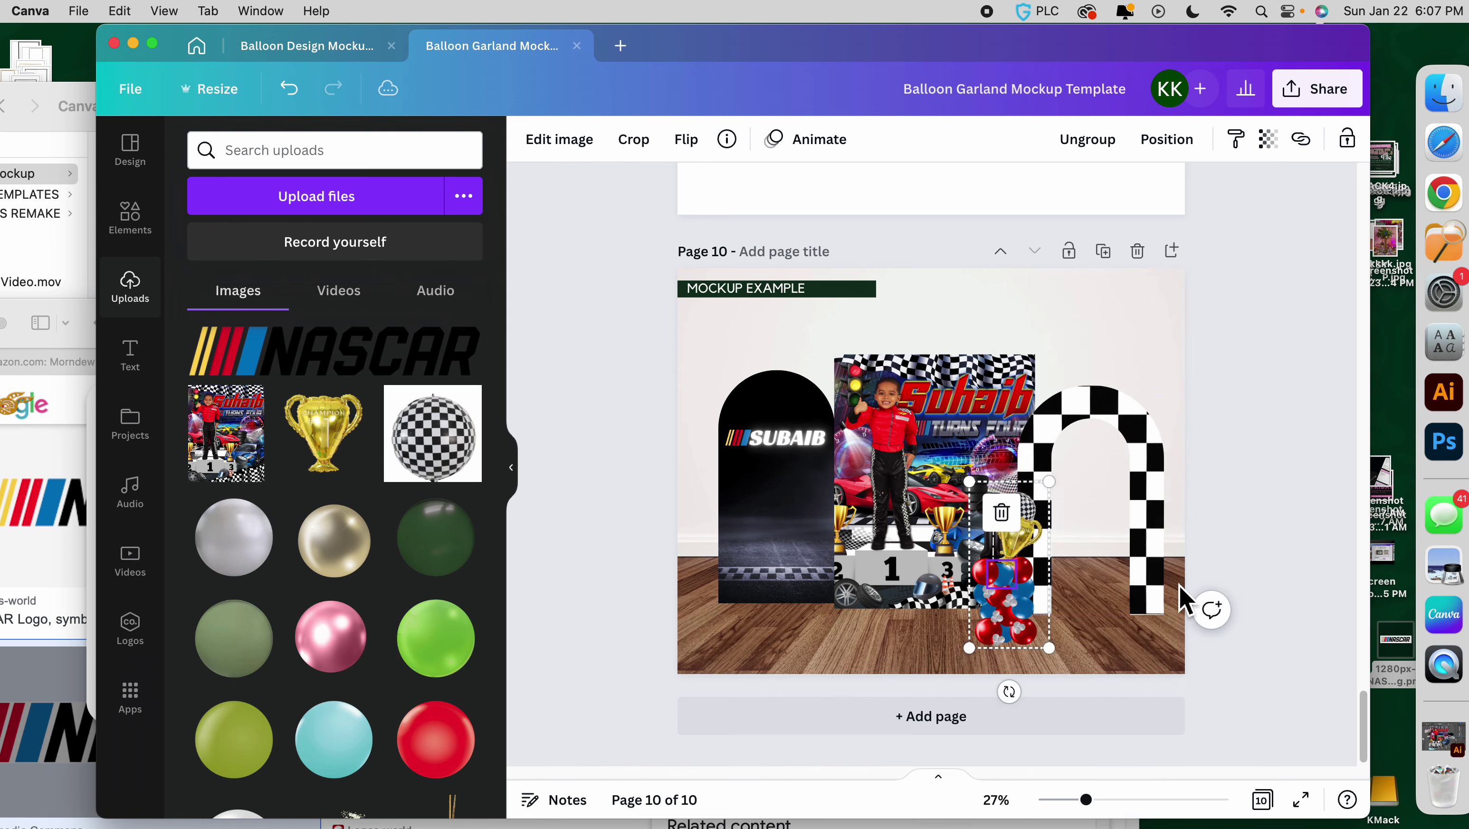
{"action": "left_click_drag", "start_coordinate": [999, 606], "coordinate": [1151, 609]}
Shrink and reposition both arches, backdrop, stripes and neon name together, and fit a slightly smaller balloon column against the checkered arch's outer leg.
{"action": "left_click", "coordinate": [1027, 490], "text": "shift"}
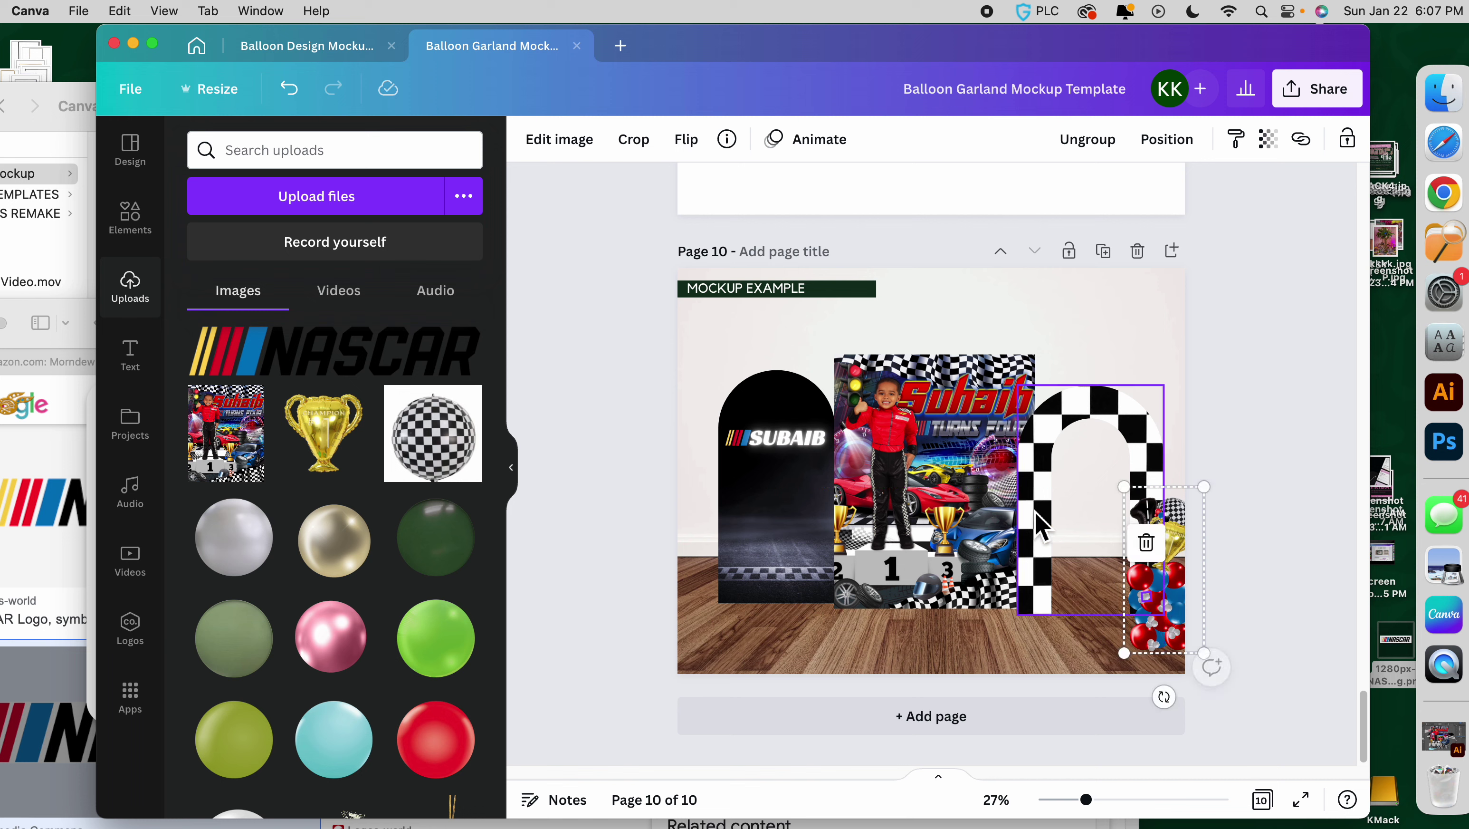
{"action": "left_click_drag", "start_coordinate": [705, 368], "coordinate": [1076, 535]}
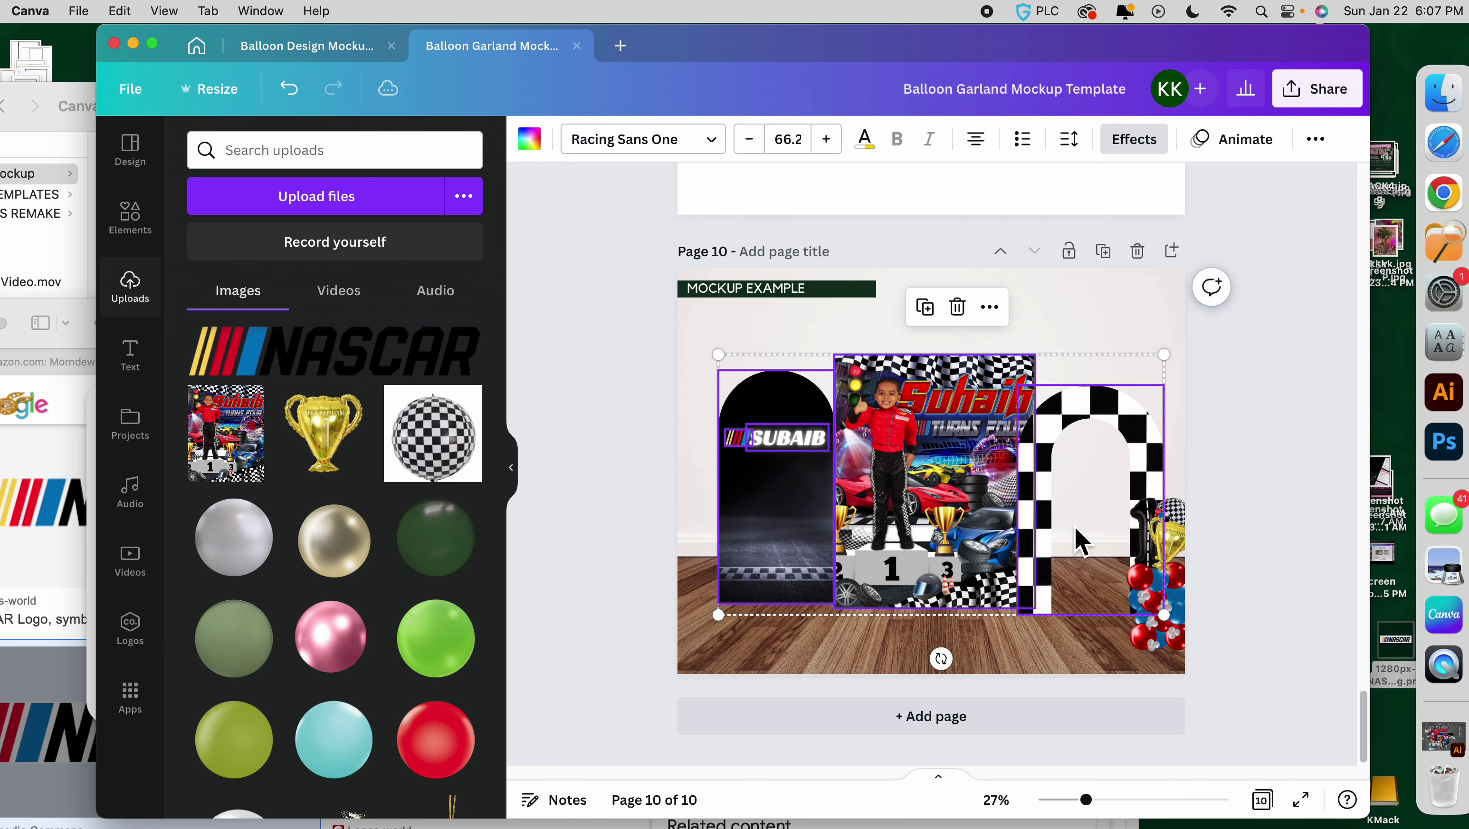
{"action": "left_click_drag", "start_coordinate": [1078, 412], "coordinate": [1058, 405]}
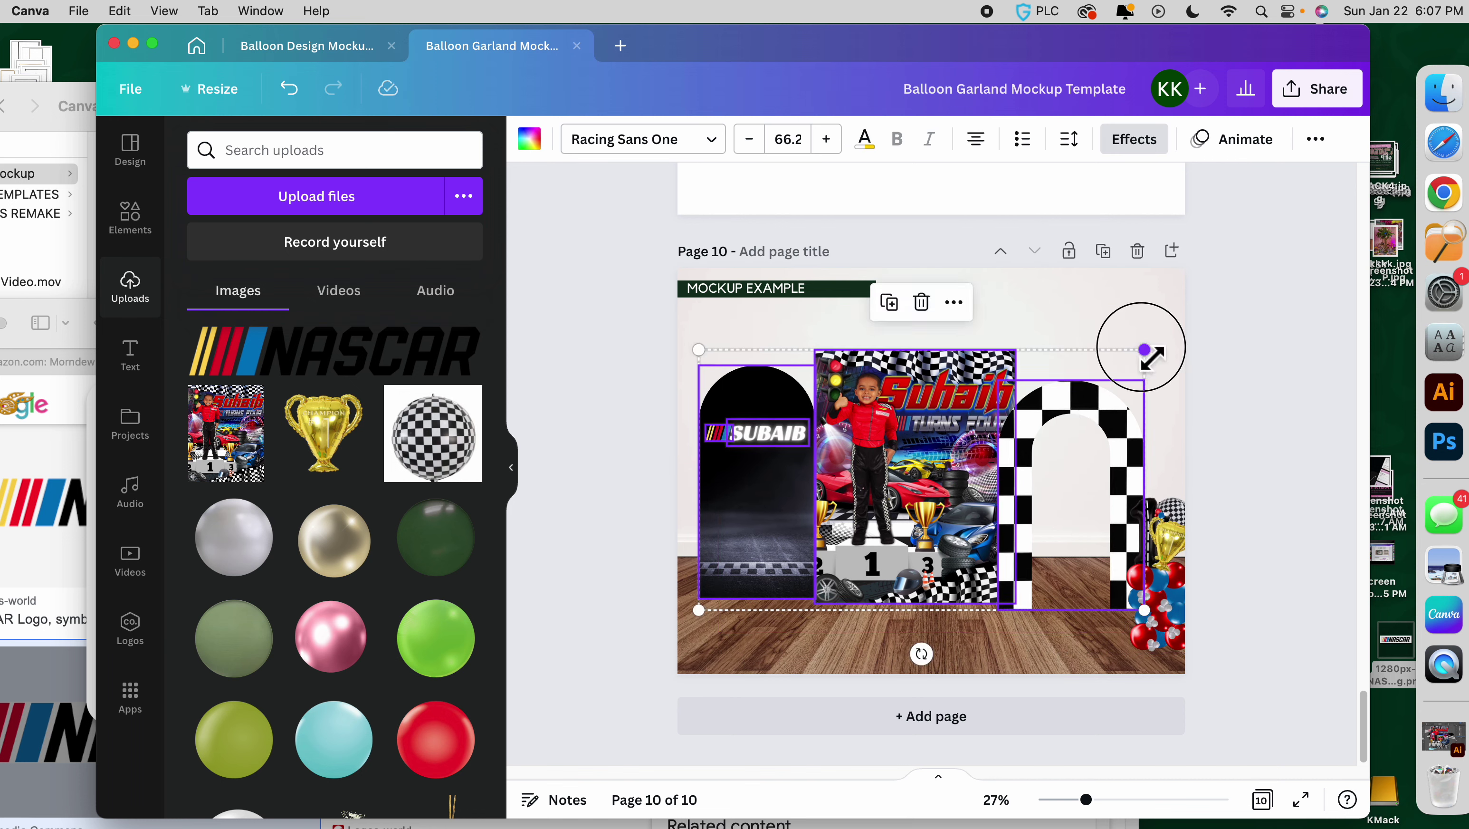
{"action": "left_click_drag", "start_coordinate": [1144, 349], "coordinate": [1121, 374]}
{"action": "left_click_drag", "start_coordinate": [1014, 420], "coordinate": [1033, 417]}
{"action": "left_click", "coordinate": [981, 649]}
{"action": "left_click_drag", "start_coordinate": [1155, 611], "coordinate": [1134, 578]}
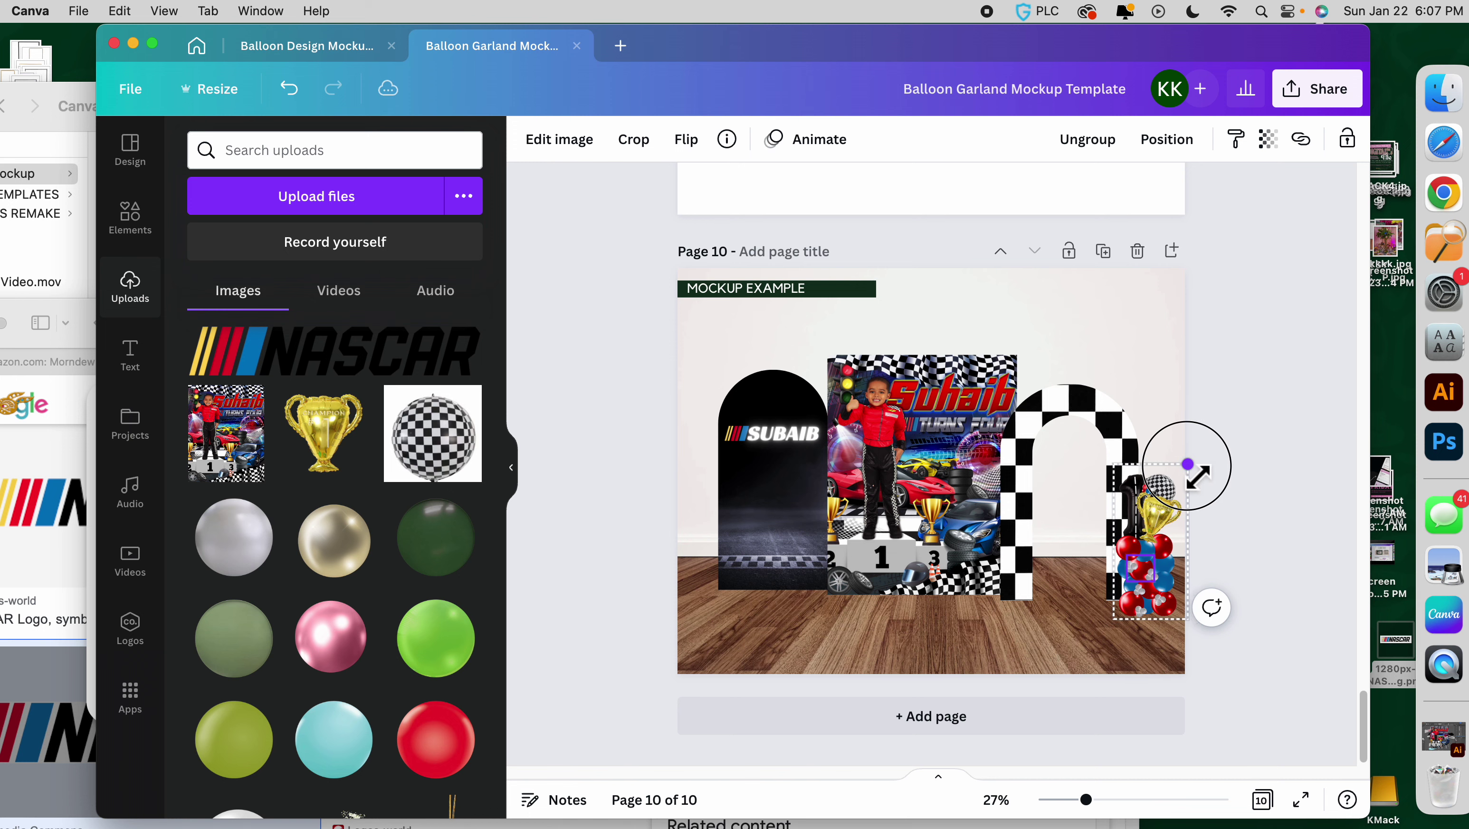
{"action": "left_click_drag", "start_coordinate": [1185, 469], "coordinate": [1185, 469]}
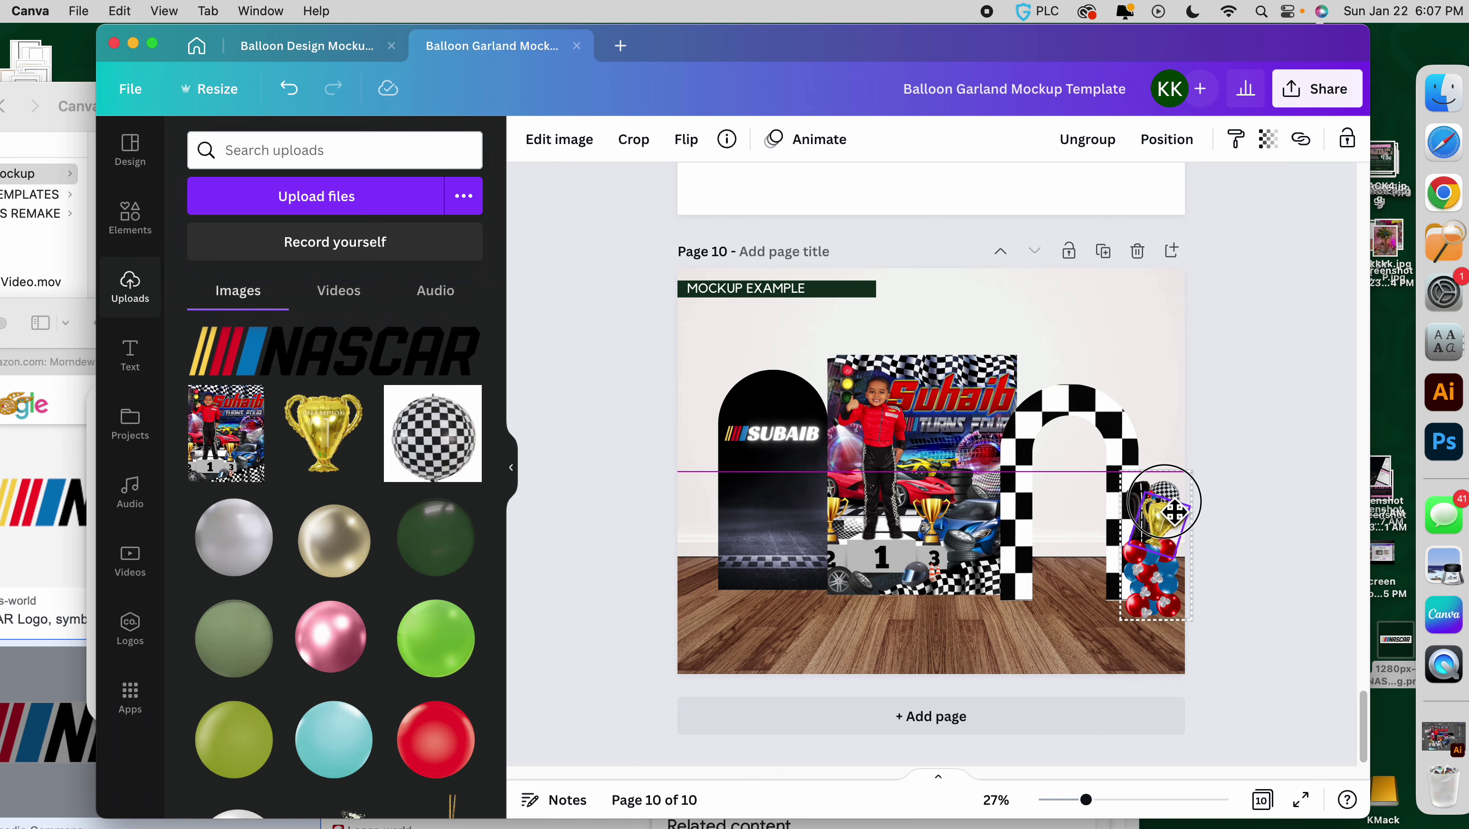
{"action": "double_click", "coordinate": [1105, 441]}
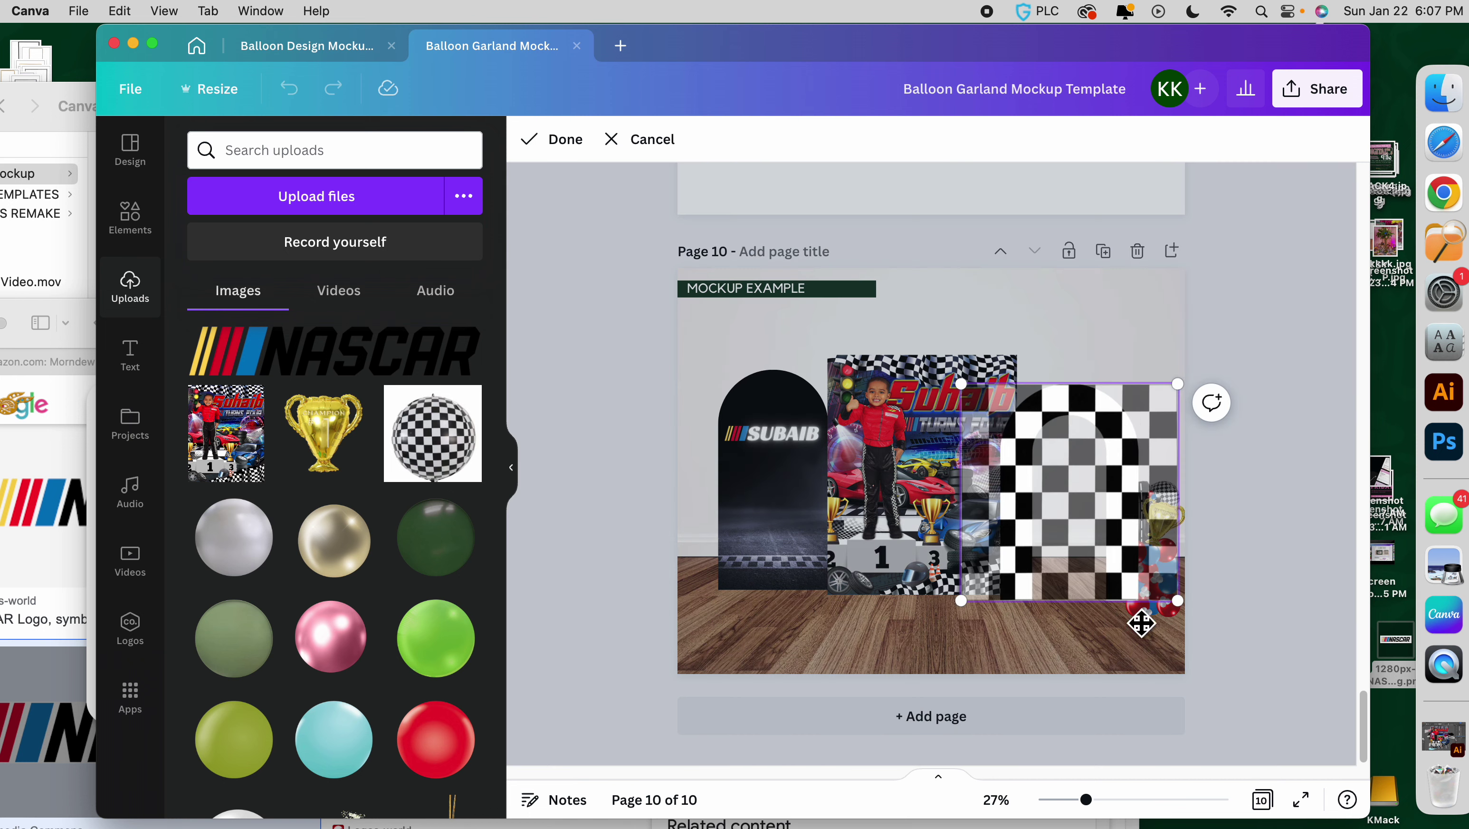
{"action": "double_click", "coordinate": [1056, 646]}
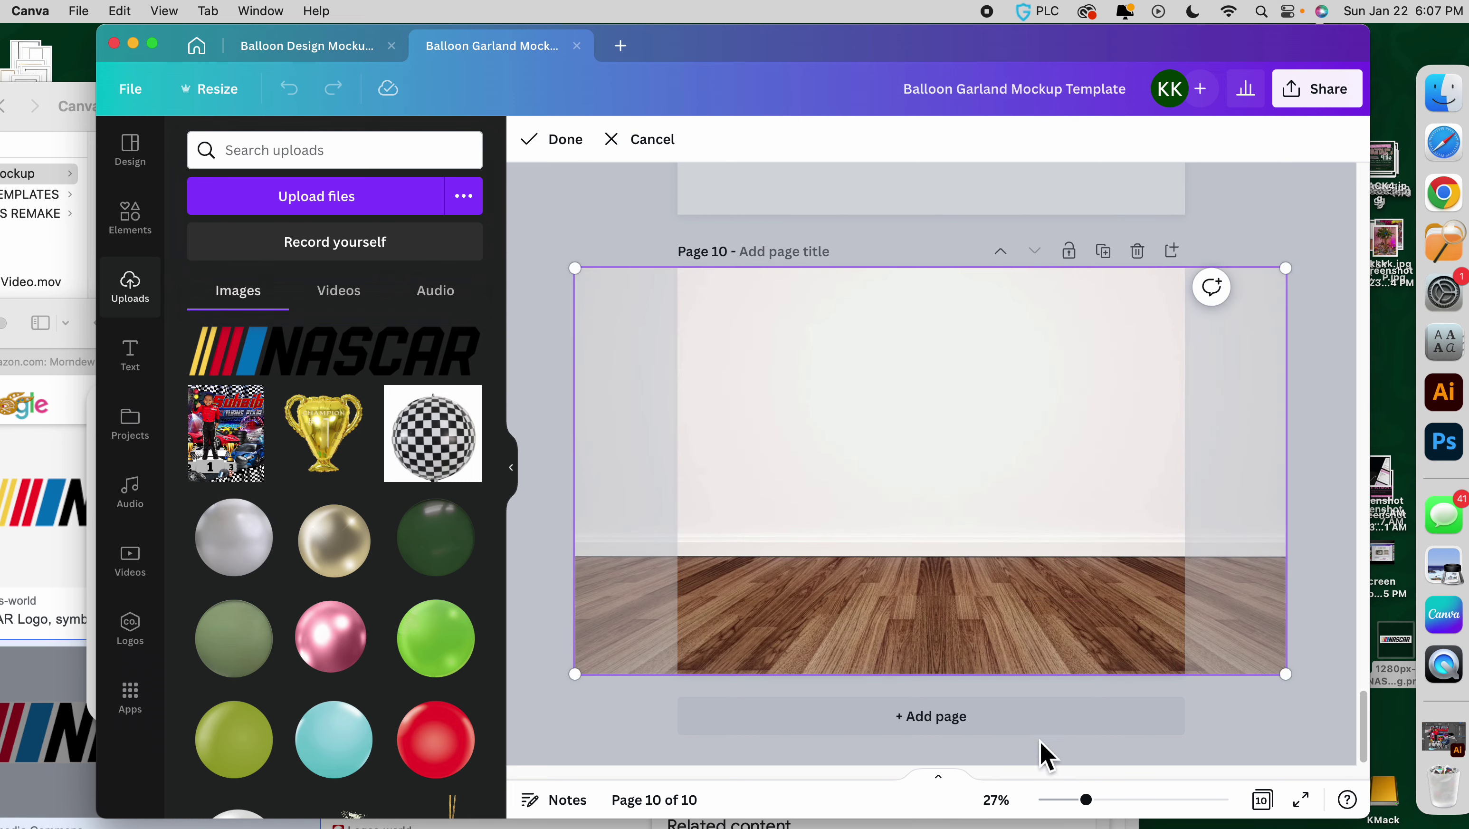
{"action": "left_click", "coordinate": [1202, 723]}
{"action": "left_click", "coordinate": [1207, 729]}
Copy the black, gold and silver balloon garland from page 5 onto the mockup example on page 10.
{"action": "left_click_drag", "start_coordinate": [1085, 800], "coordinate": [1109, 818]}
{"action": "scroll", "coordinate": [1026, 666], "scroll_direction": "up", "scroll_amount": 15}
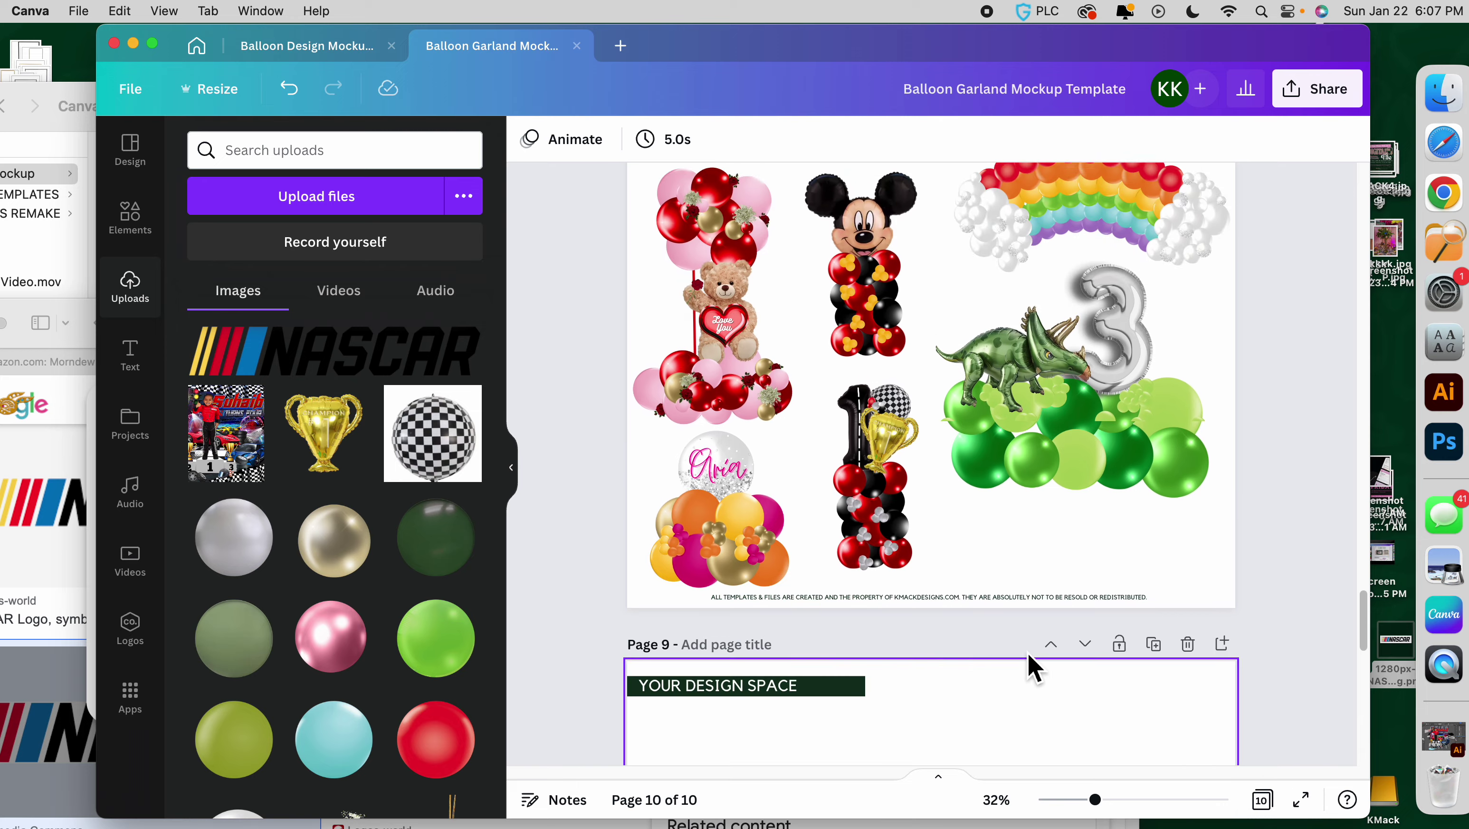
{"action": "scroll", "coordinate": [1026, 650], "scroll_direction": "up", "scroll_amount": 8}
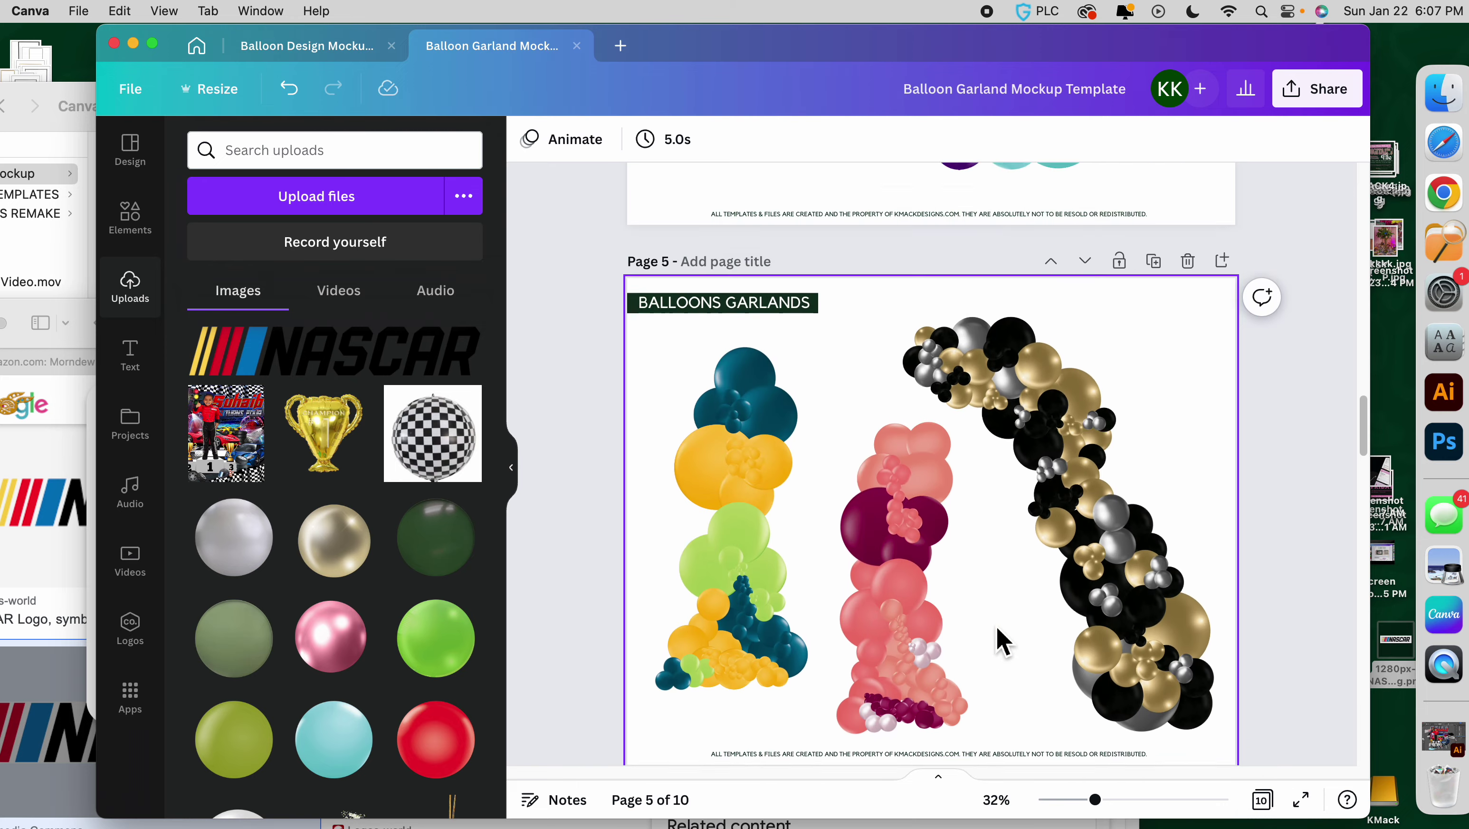
{"action": "scroll", "coordinate": [1001, 639], "scroll_direction": "down", "scroll_amount": 20}
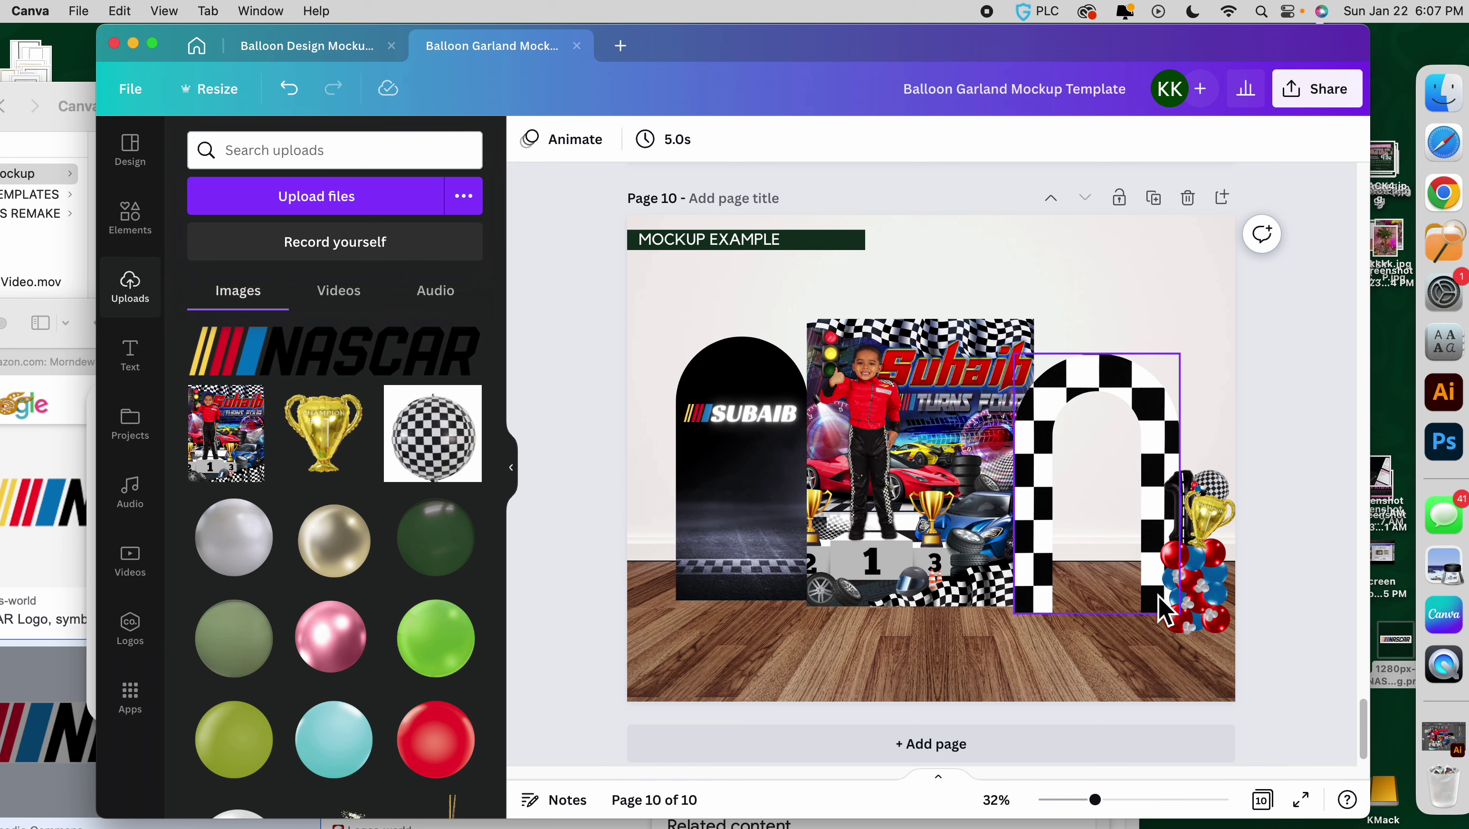
{"action": "scroll", "coordinate": [1118, 416], "scroll_direction": "up", "scroll_amount": 2}
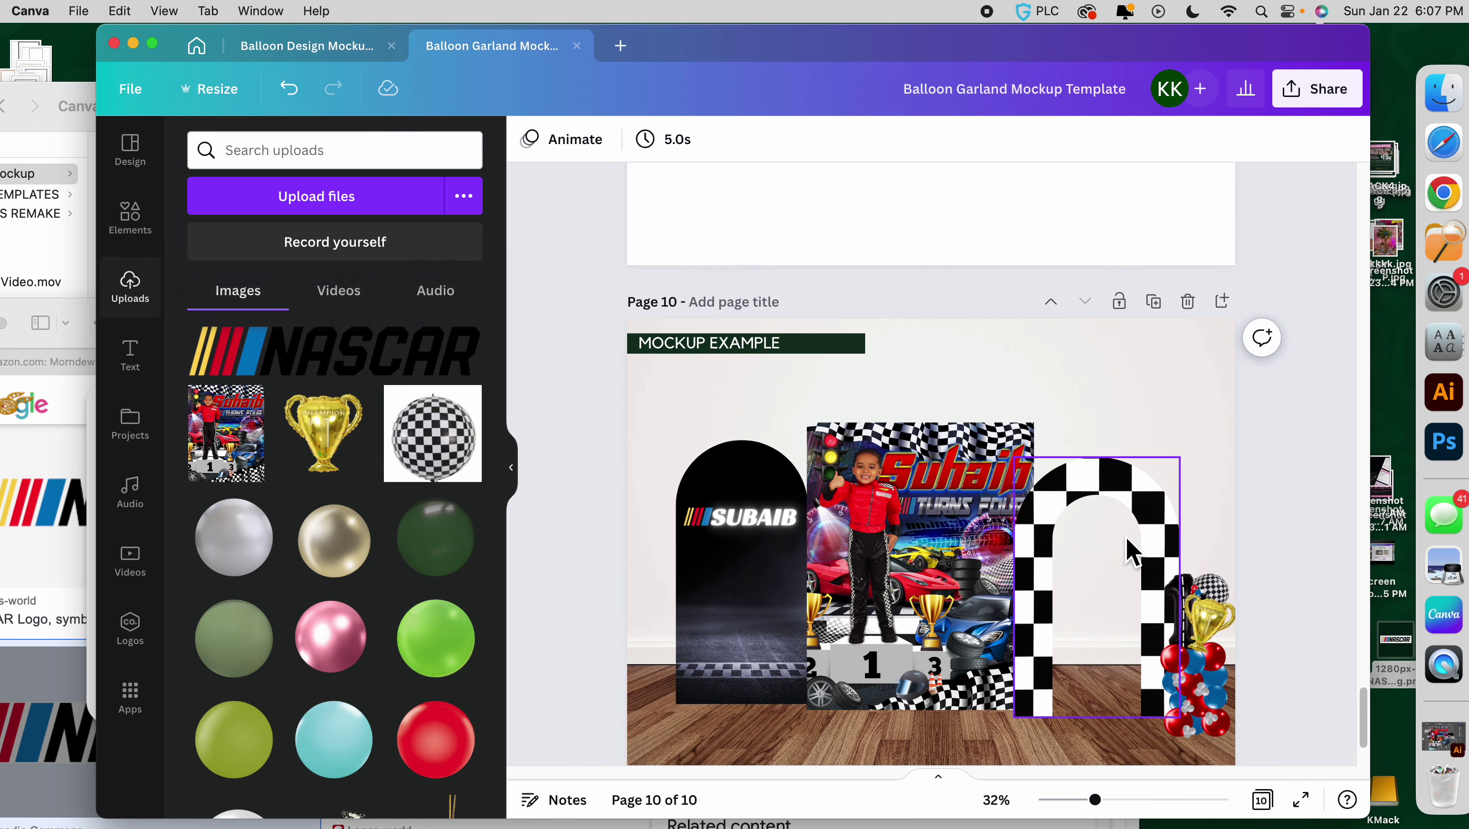
{"action": "scroll", "coordinate": [1137, 583], "scroll_direction": "down", "scroll_amount": 1}
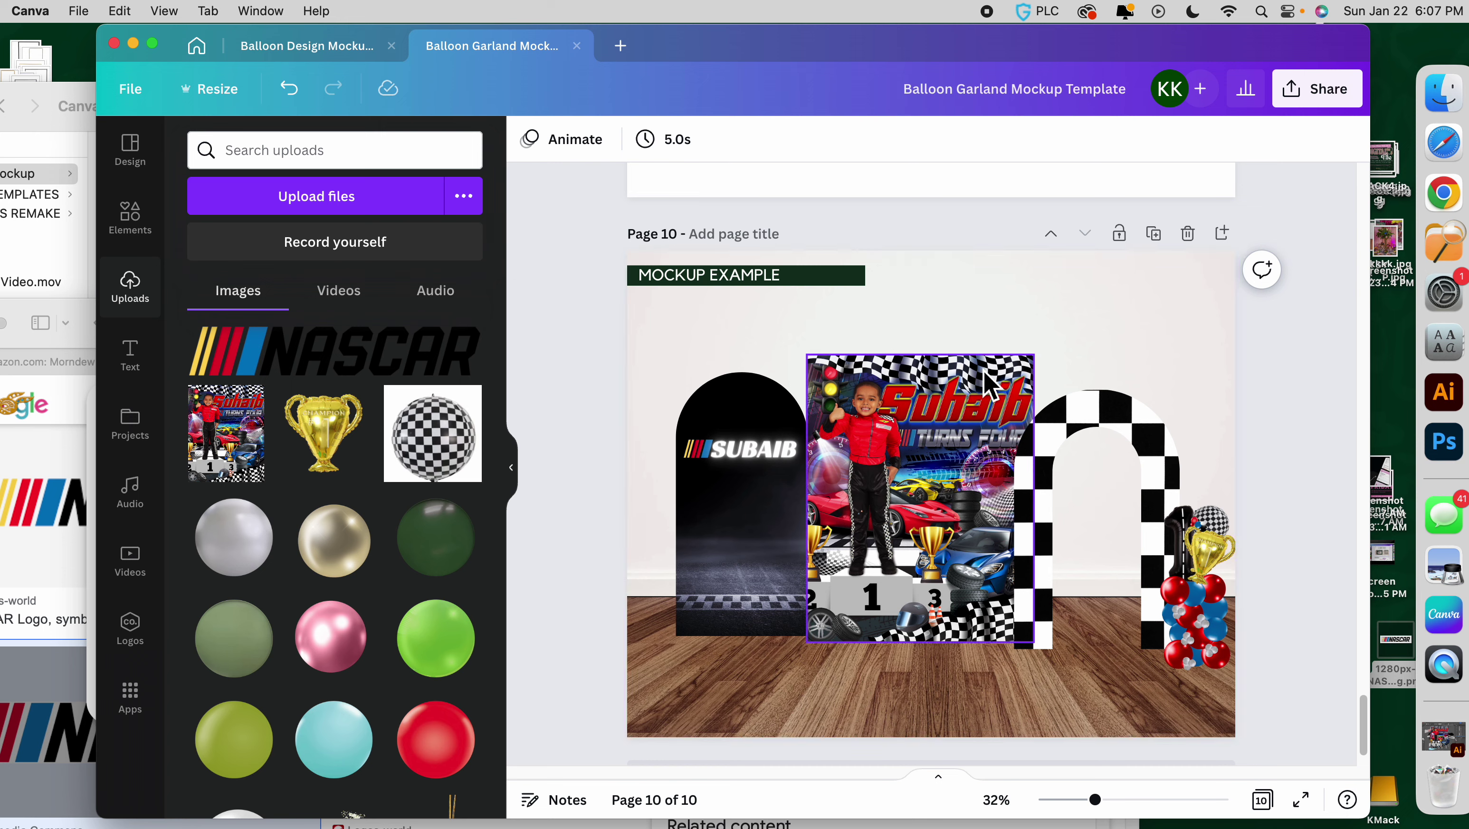
{"action": "scroll", "coordinate": [987, 420], "scroll_direction": "up", "scroll_amount": 10}
{"action": "scroll", "coordinate": [986, 424], "scroll_direction": "up", "scroll_amount": 20}
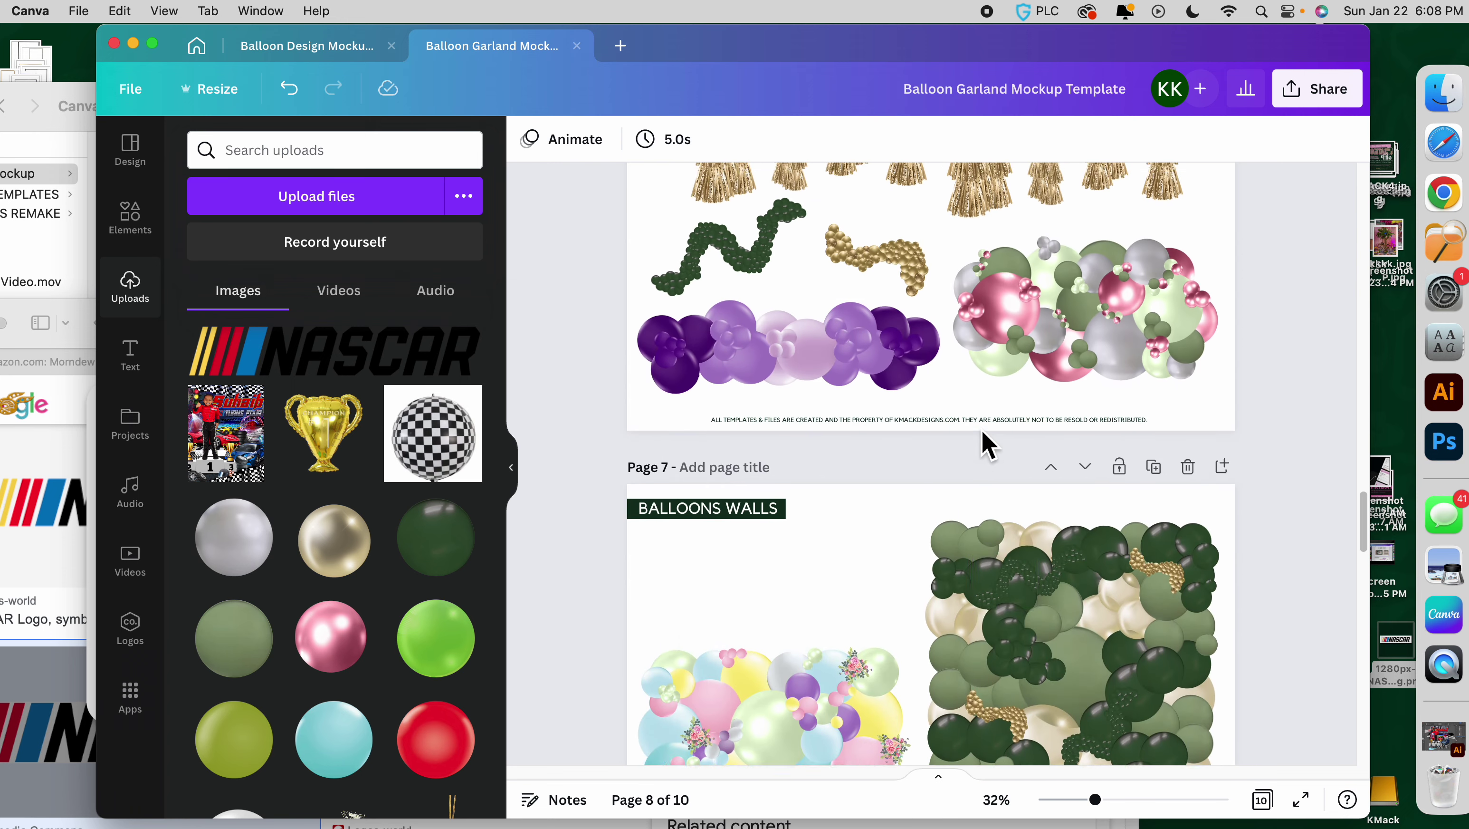
{"action": "scroll", "coordinate": [986, 443], "scroll_direction": "up", "scroll_amount": 10}
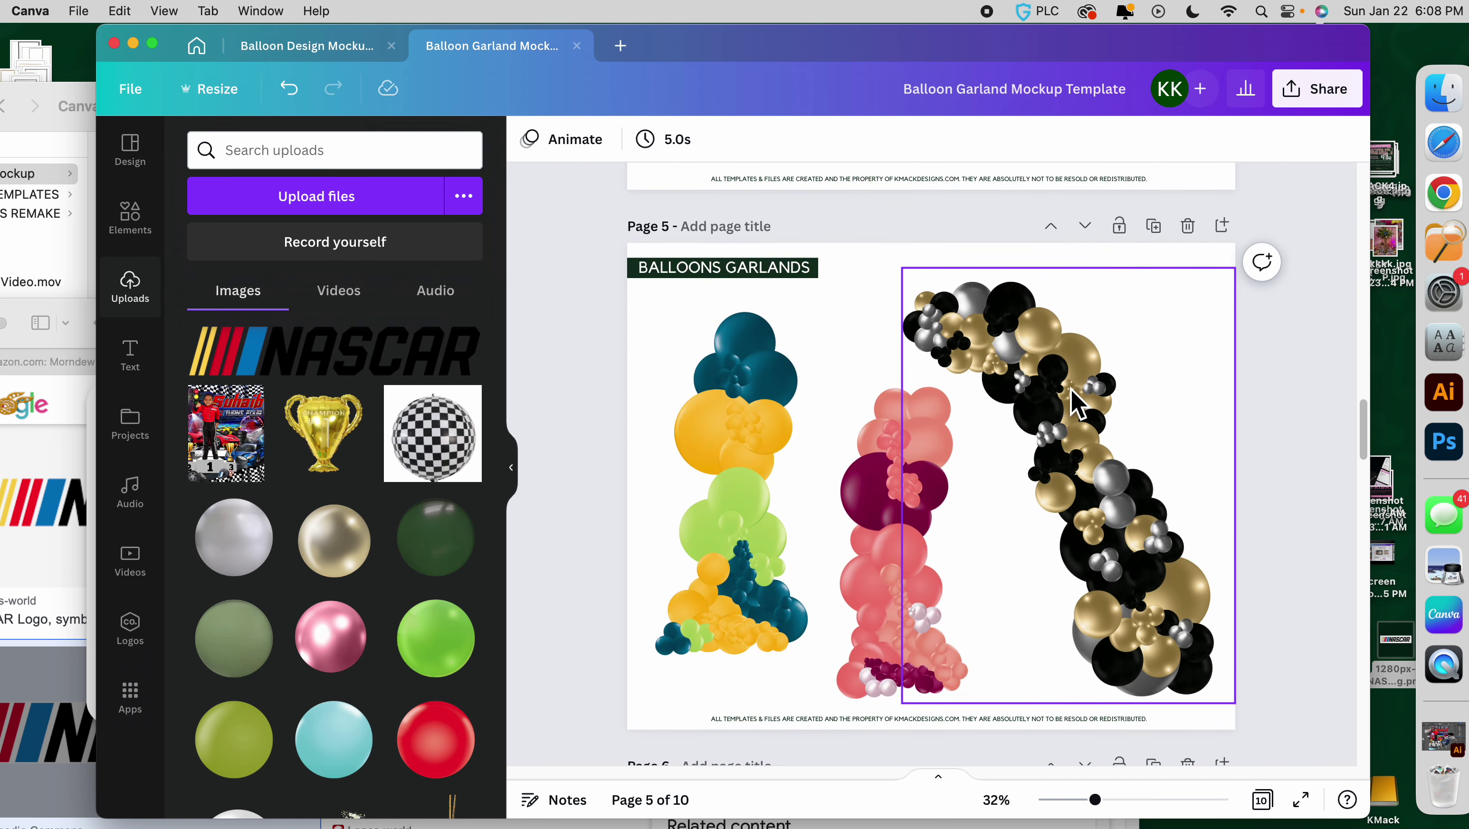
{"action": "left_click", "coordinate": [1146, 401]}
{"action": "scroll", "coordinate": [1148, 442], "scroll_direction": "down", "scroll_amount": 20}
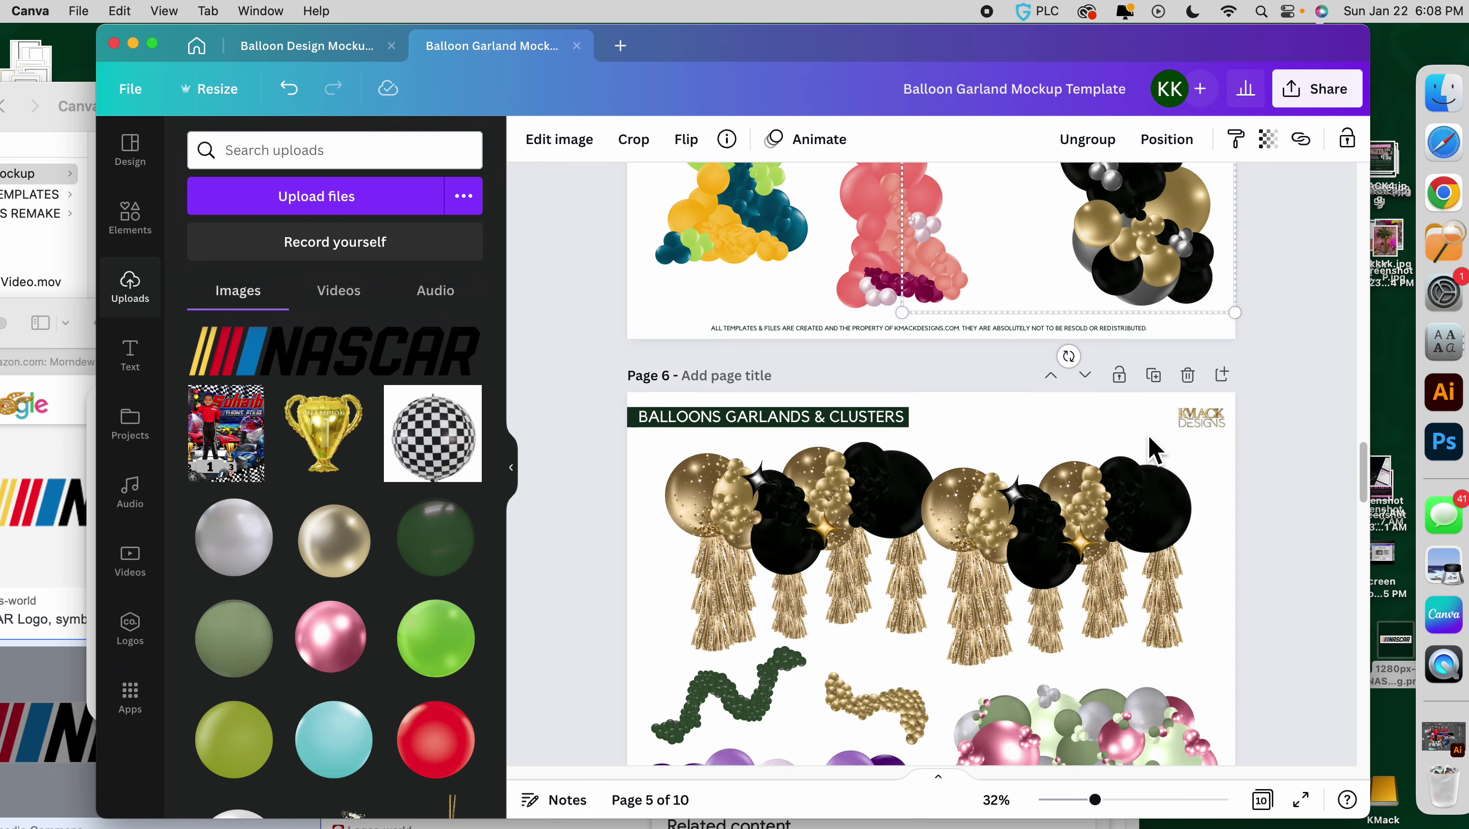
{"action": "left_click", "coordinate": [1091, 505]}
{"action": "left_click_drag", "start_coordinate": [1080, 441], "coordinate": [952, 296]}
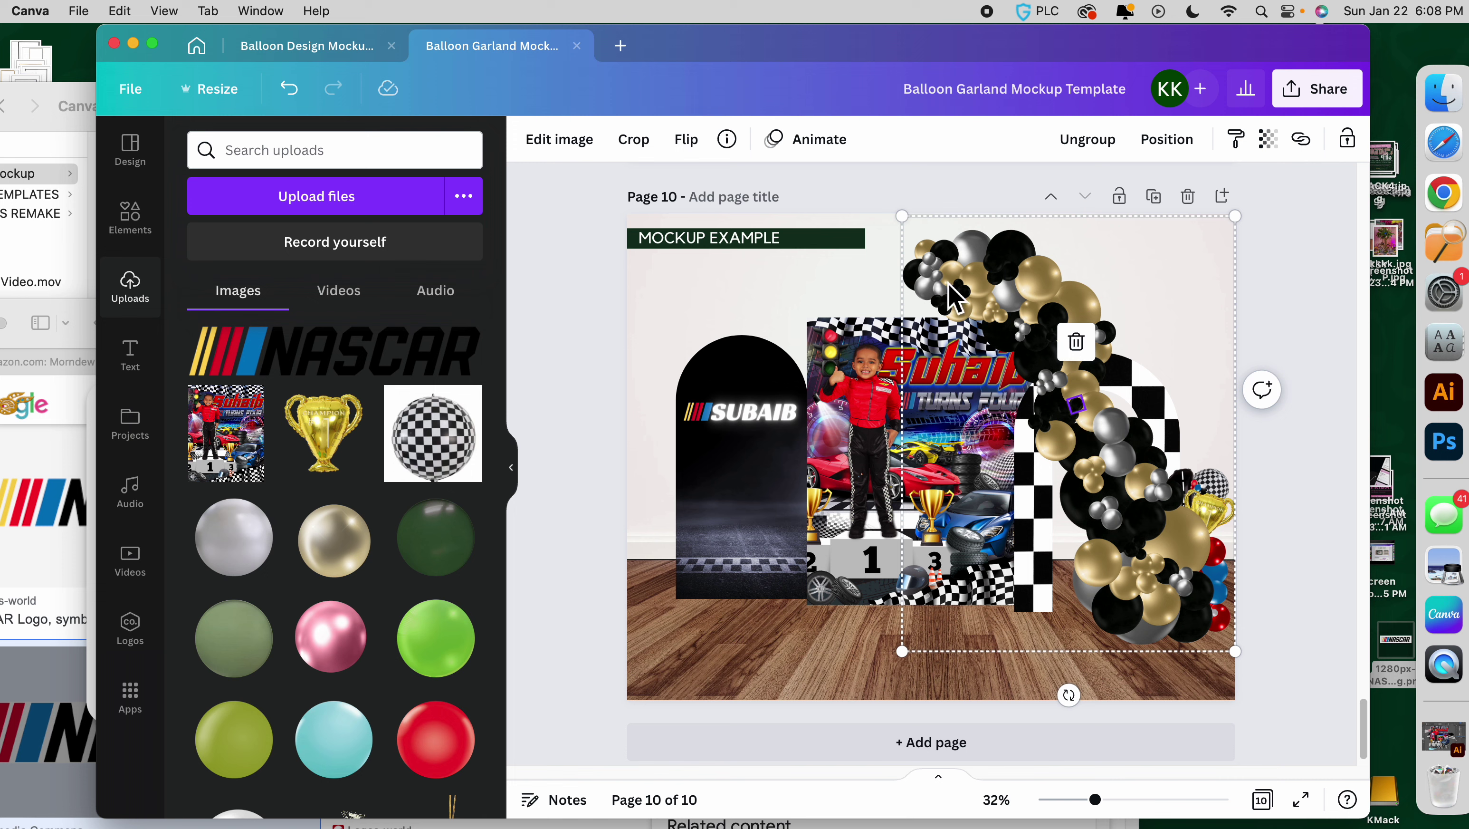
Shrink the balloon garland over the backdrop and checkered arch, and send it backward behind the balloon column.
{"action": "left_click_drag", "start_coordinate": [902, 216], "coordinate": [939, 263]}
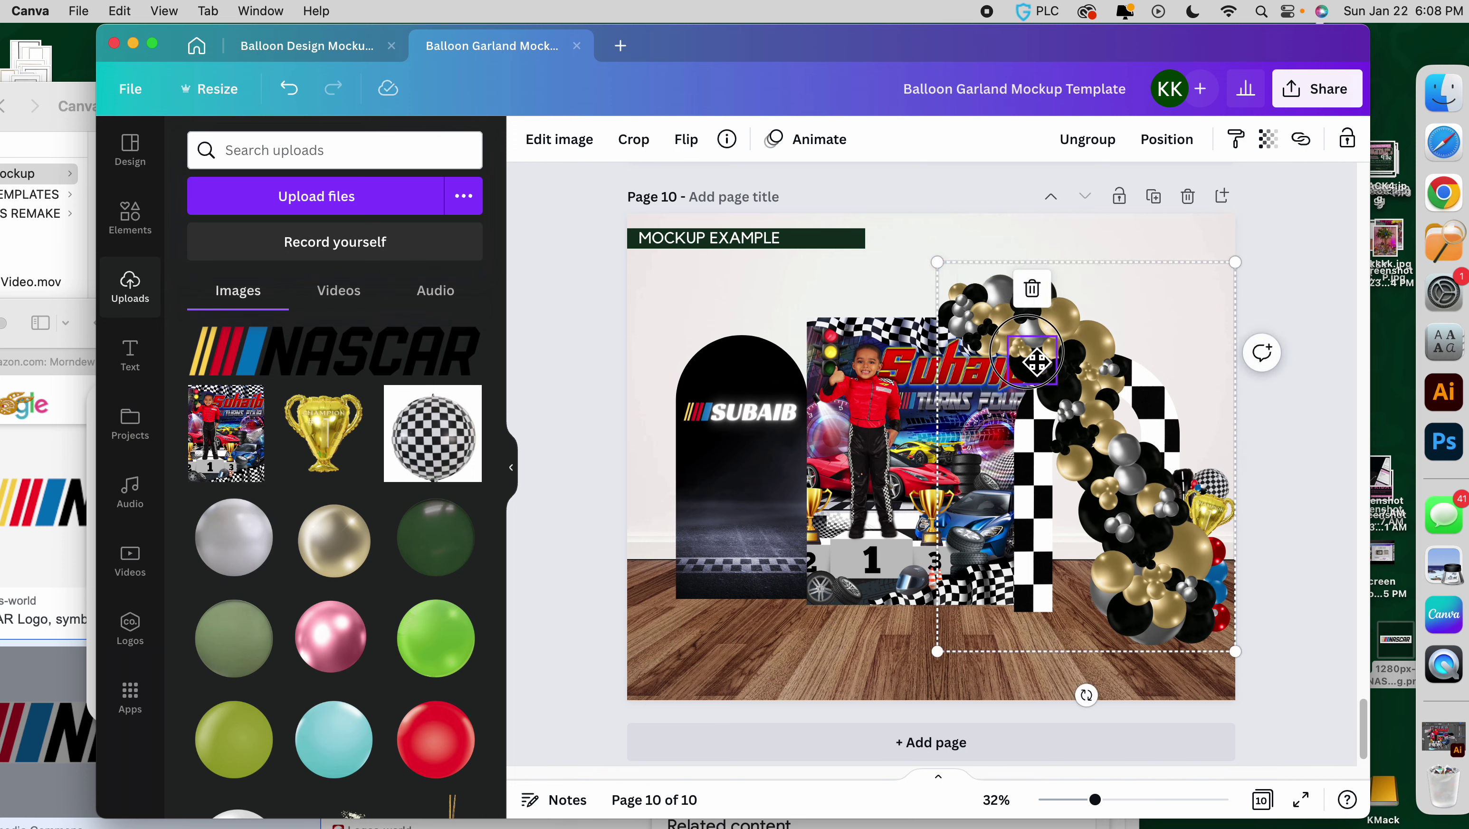
{"action": "mouse_move", "coordinate": [1048, 372]}
{"action": "left_mouse_down"}
{"action": "mouse_move", "coordinate": [1031, 359]}
{"action": "mouse_move", "coordinate": [1032, 371]}
{"action": "left_mouse_up"}
{"action": "right_click", "coordinate": [1054, 370]}
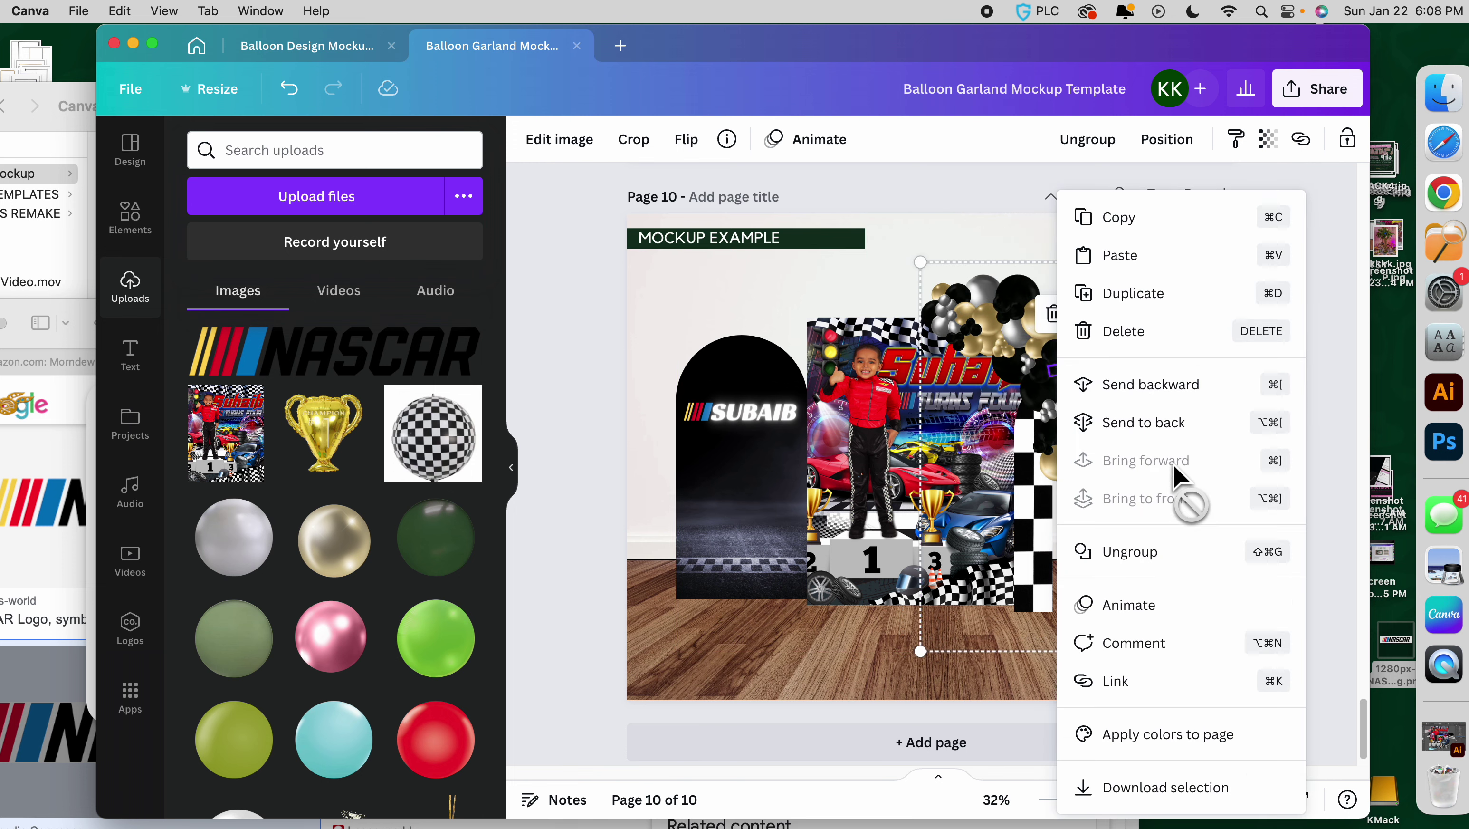
{"action": "left_click", "coordinate": [1182, 390]}
Try sending the balloon garland one layer further back, behind the checkered arch, and undo that change.
{"action": "right_click", "coordinate": [1096, 427]}
{"action": "left_click", "coordinate": [1128, 390]}
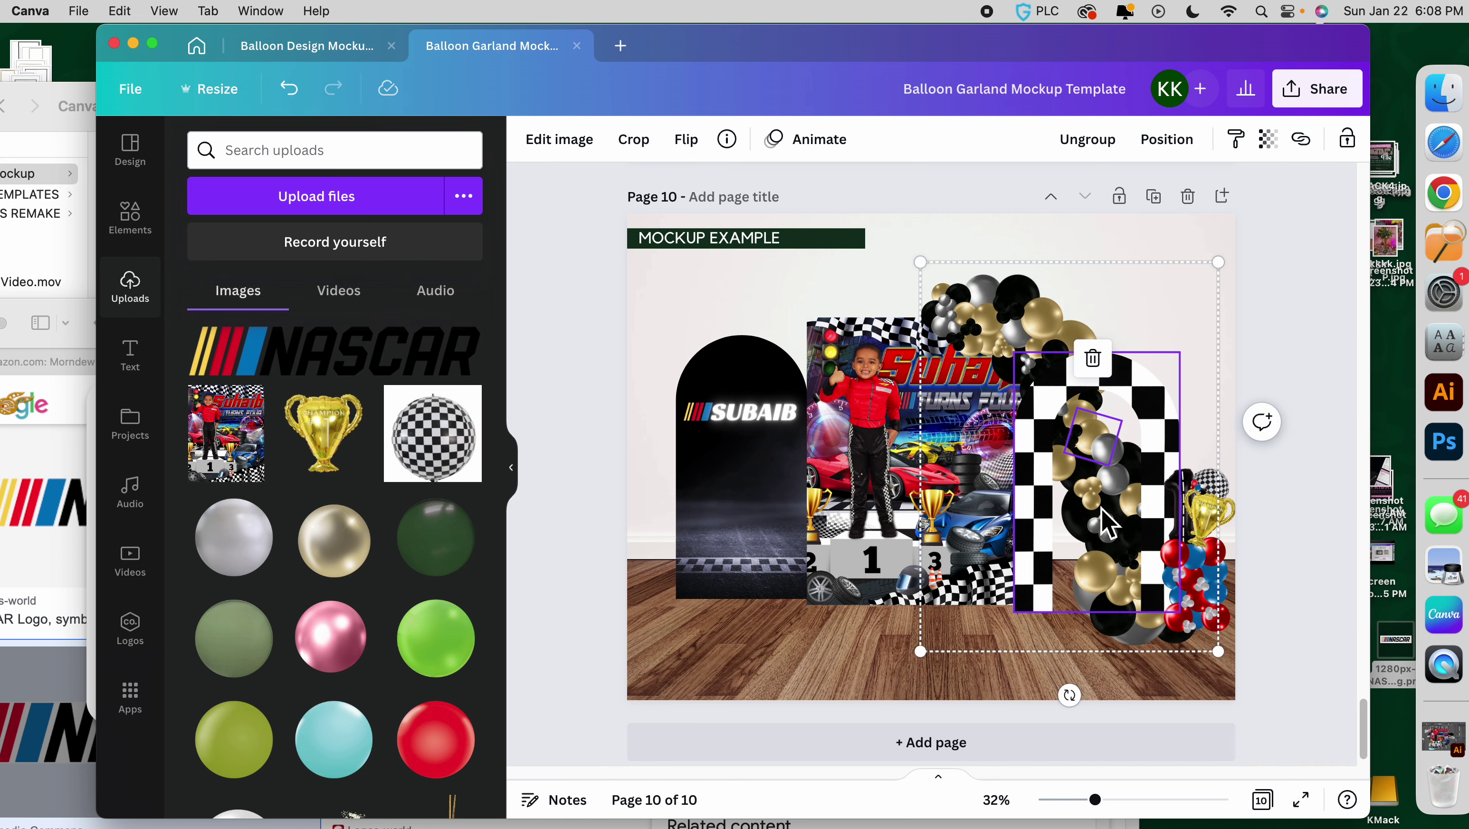
{"action": "key", "text": "super+z"}
{"action": "left_click", "coordinate": [1248, 343]}
Resize the garland to drape over the backdrop's upper corner and checkered arch, and lower the racing backdrop to the arch's base line.
{"action": "left_click", "coordinate": [1113, 385]}
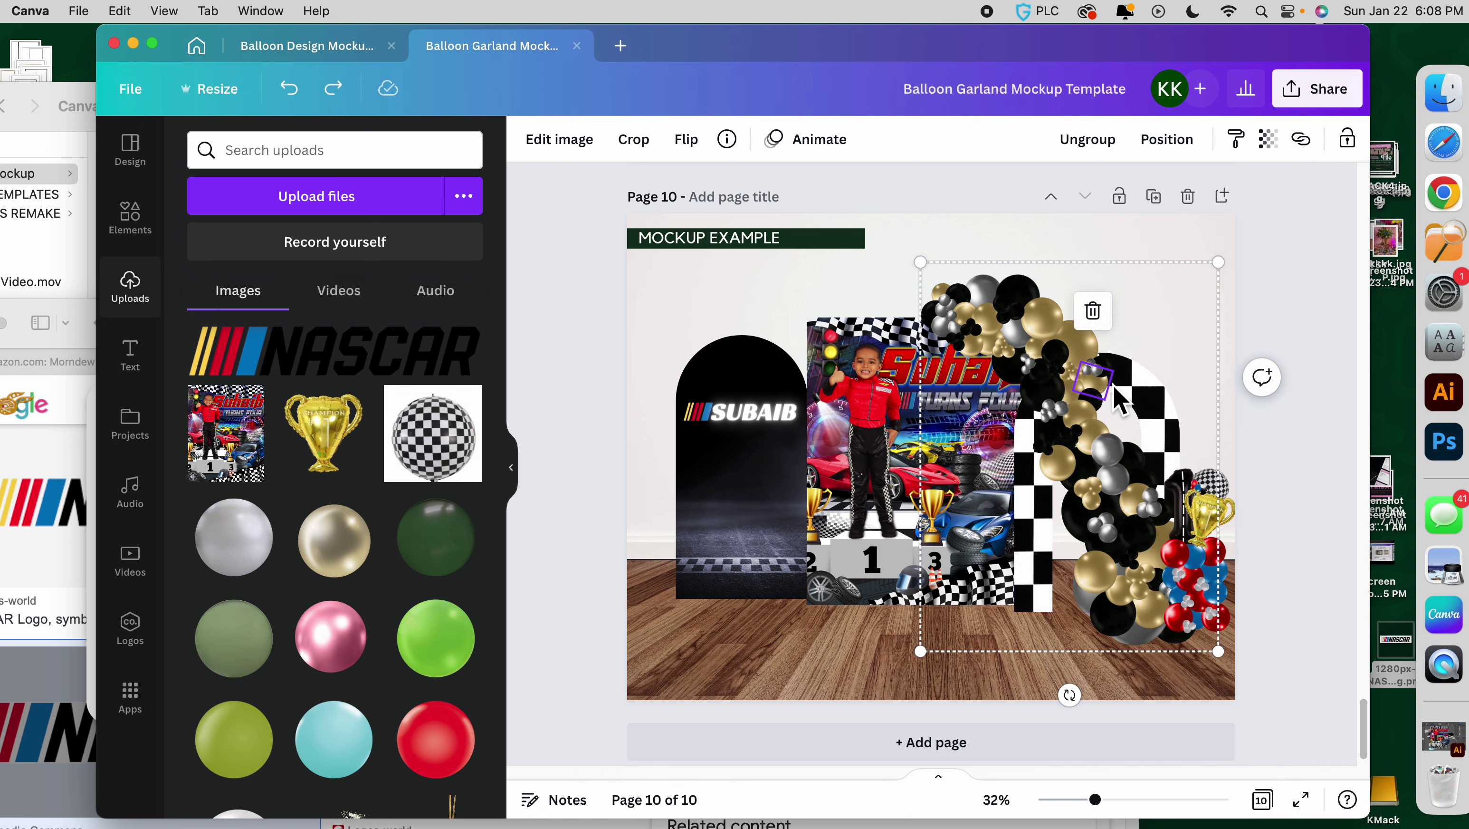
{"action": "left_click", "coordinate": [1172, 348]}
{"action": "left_click_drag", "start_coordinate": [1229, 273], "coordinate": [1193, 321]}
{"action": "mouse_move", "coordinate": [1059, 357]}
{"action": "left_mouse_down"}
{"action": "mouse_move", "coordinate": [1069, 335]}
{"action": "mouse_move", "coordinate": [1081, 341]}
{"action": "mouse_move", "coordinate": [1071, 333]}
{"action": "left_mouse_up"}
{"action": "left_click_drag", "start_coordinate": [935, 290], "coordinate": [913, 263]}
{"action": "mouse_move", "coordinate": [989, 328]}
{"action": "left_mouse_down"}
{"action": "mouse_move", "coordinate": [1025, 337]}
{"action": "mouse_move", "coordinate": [1016, 327]}
{"action": "left_mouse_up"}
{"action": "left_click", "coordinate": [874, 406]}
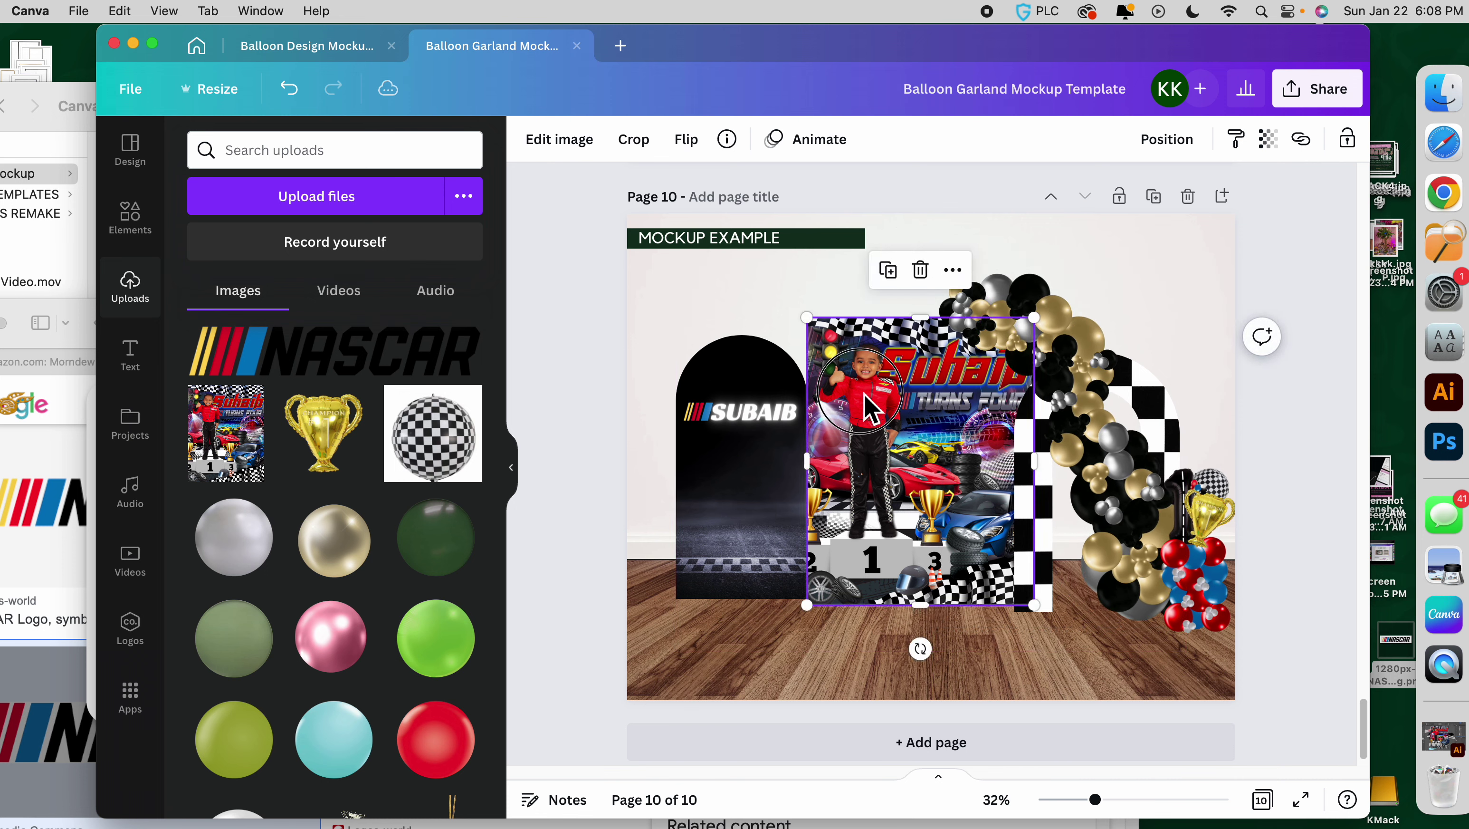
{"action": "mouse_move", "coordinate": [874, 407]}
{"action": "left_mouse_down"}
{"action": "mouse_move", "coordinate": [850, 426]}
{"action": "mouse_move", "coordinate": [863, 427]}
{"action": "mouse_move", "coordinate": [853, 400]}
{"action": "mouse_move", "coordinate": [873, 402]}
{"action": "left_mouse_up"}
Rotate the balloon garland slightly clockwise and shift it up a little so its base meets the balloon column.
{"action": "left_click", "coordinate": [1050, 321]}
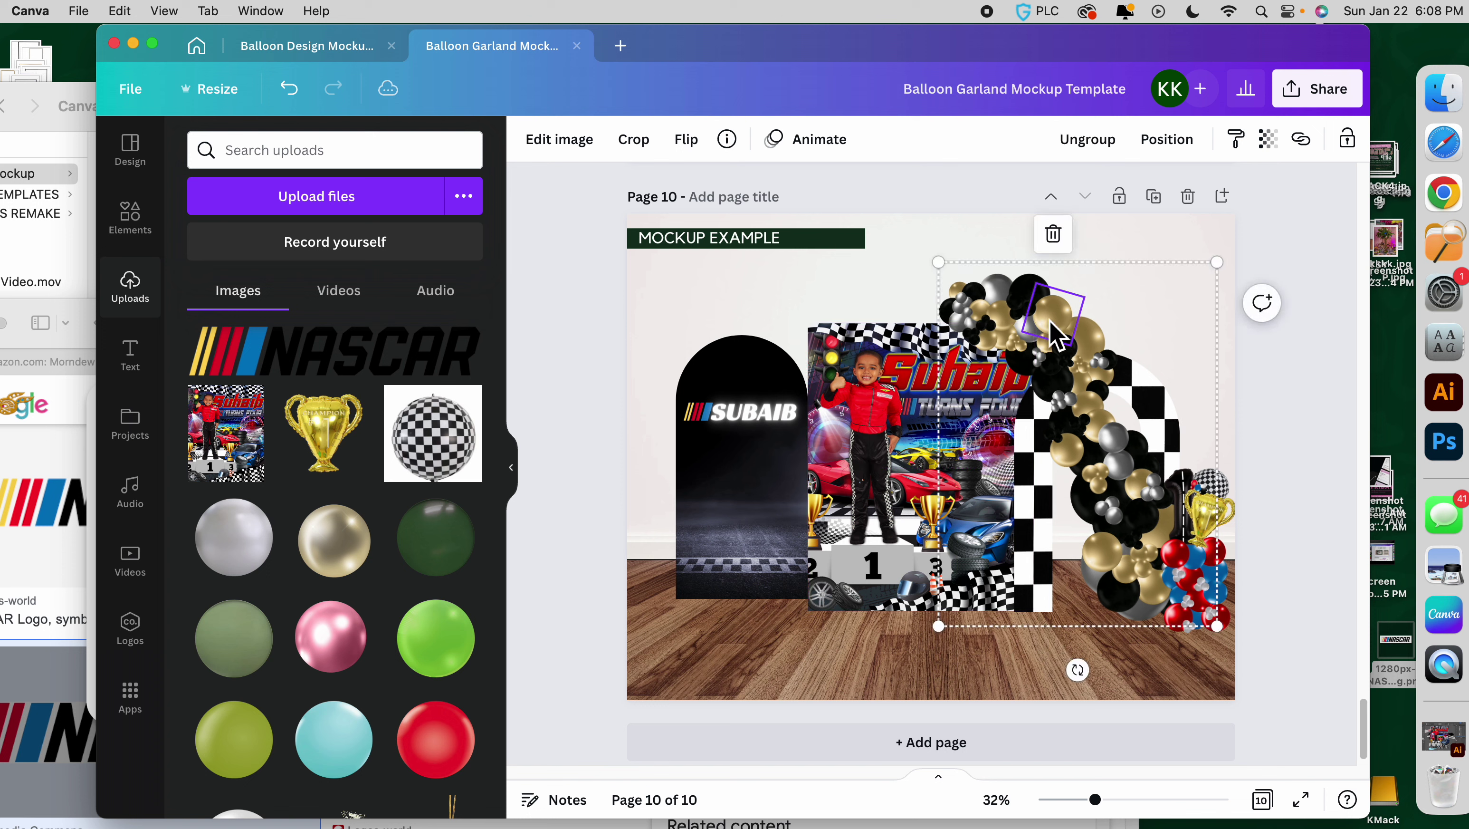
{"action": "left_click_drag", "start_coordinate": [1077, 667], "coordinate": [1061, 671]}
{"action": "left_click_drag", "start_coordinate": [1080, 406], "coordinate": [1085, 407]}
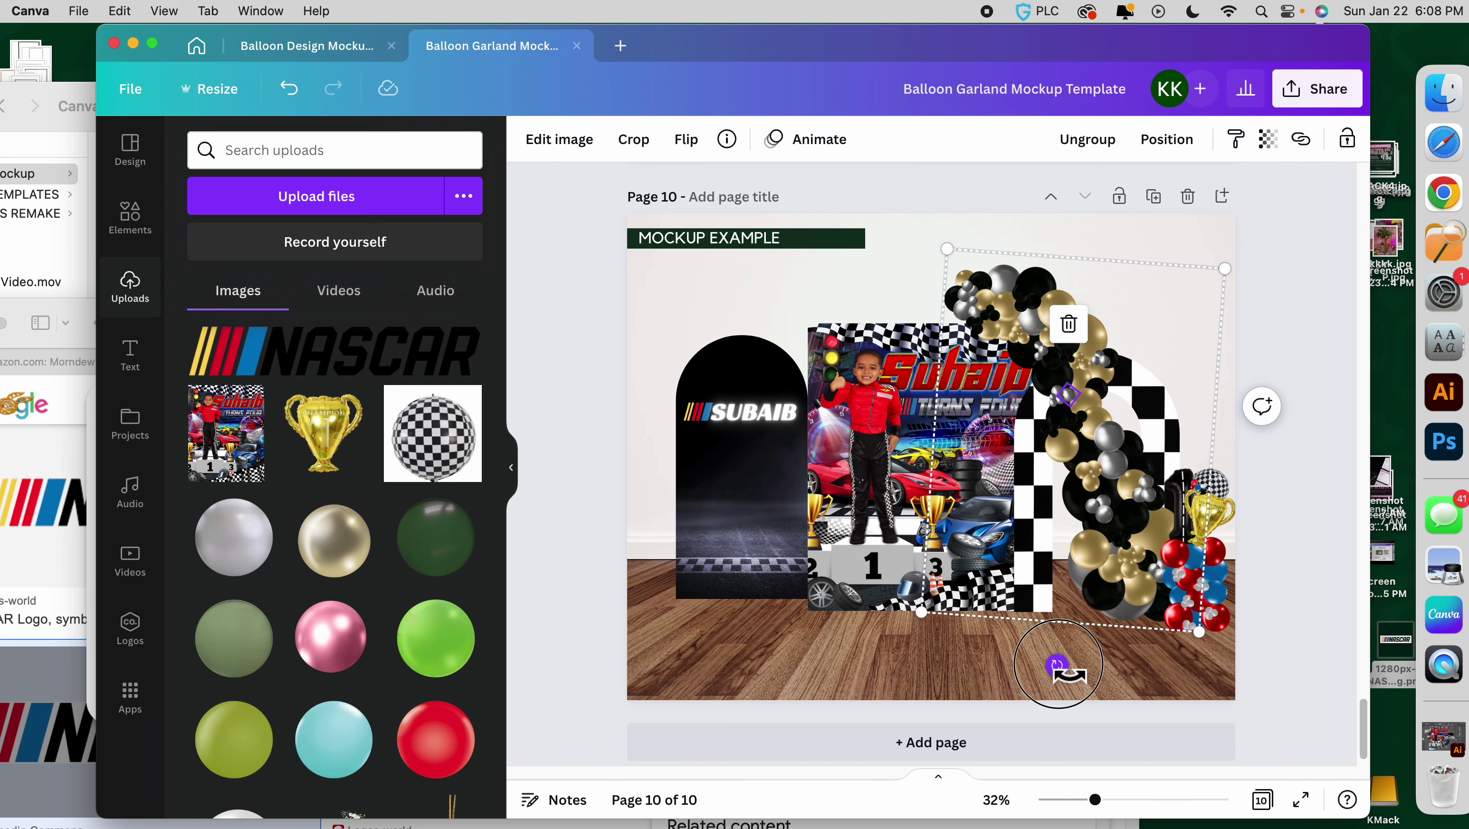
{"action": "left_click_drag", "start_coordinate": [1058, 664], "coordinate": [1073, 684]}
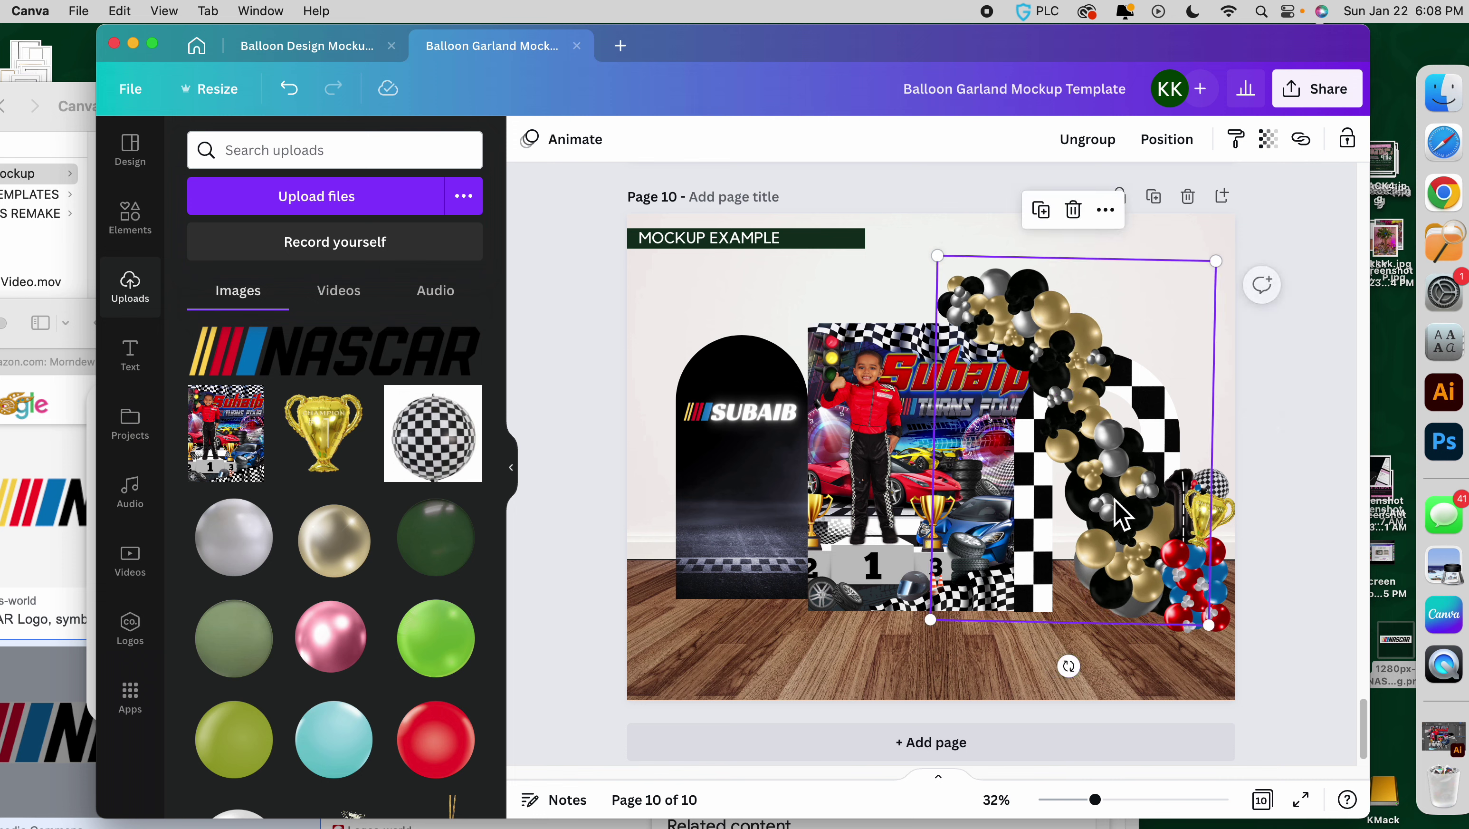
{"action": "left_click_drag", "start_coordinate": [1121, 513], "coordinate": [1123, 477]}
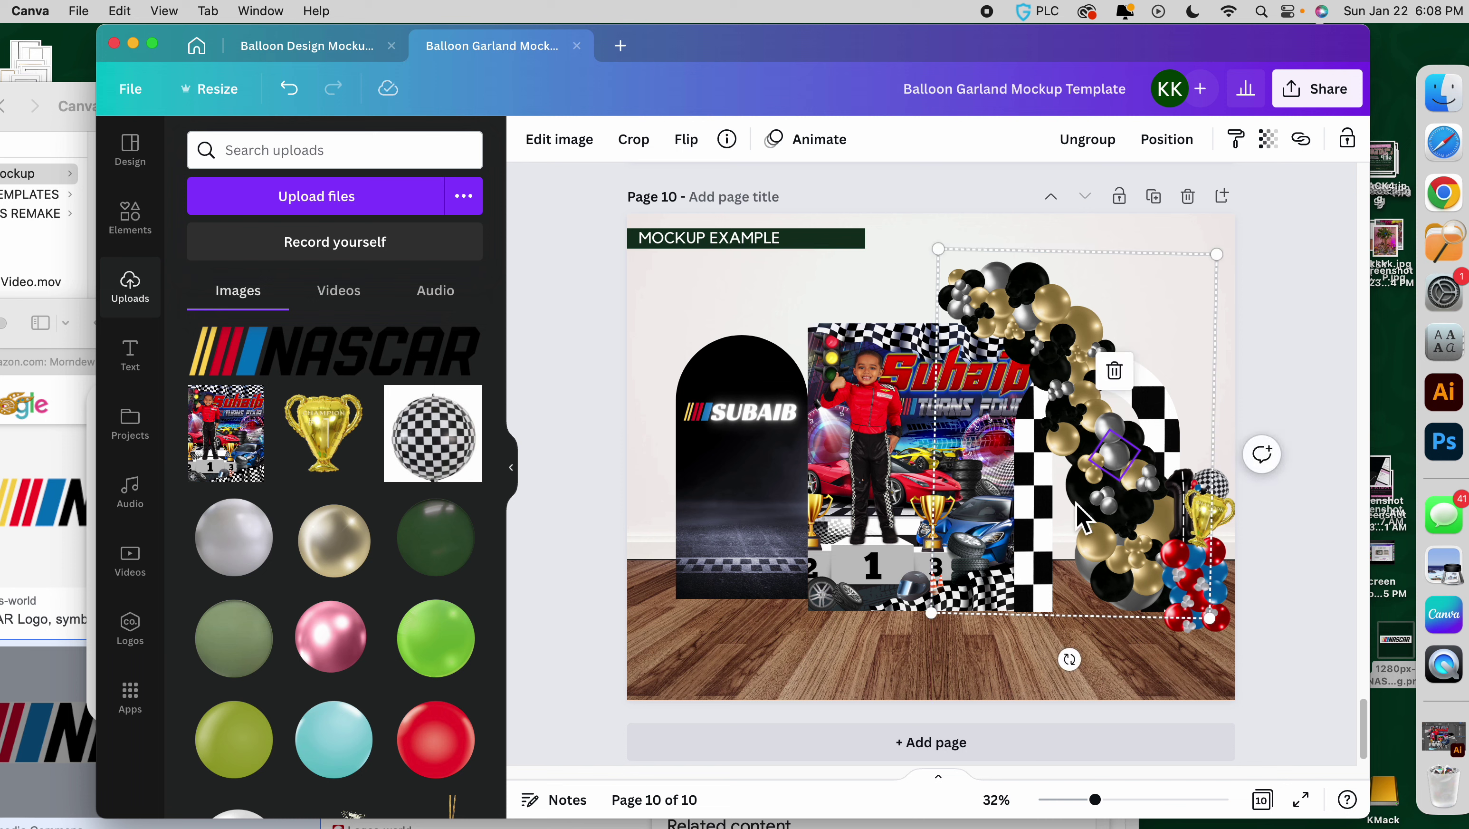
Move the balloon garland from the mockup example page to the blank design space on page 9 and ungroup it.
{"action": "left_click", "coordinate": [1263, 354]}
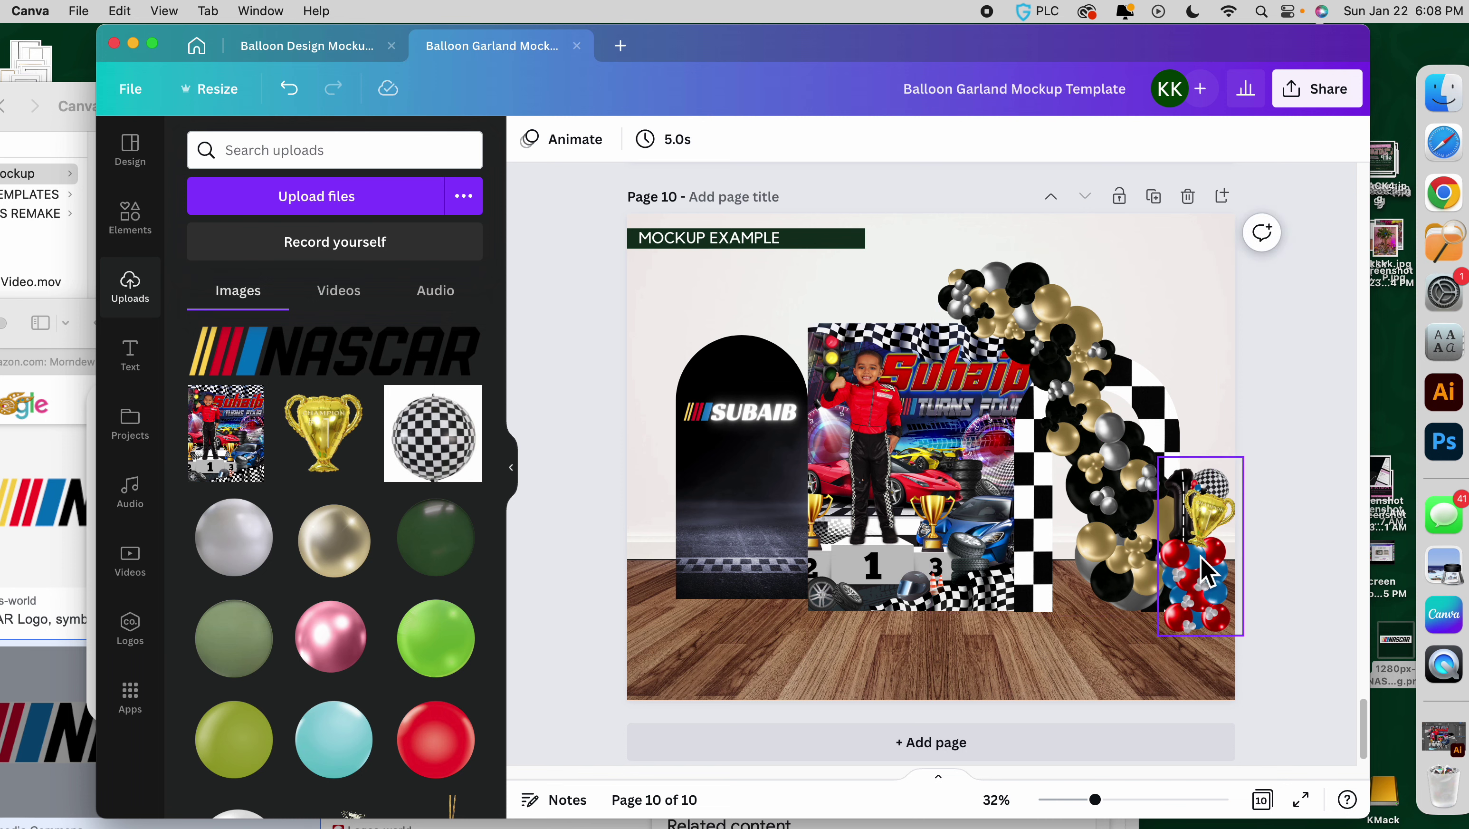
{"action": "left_click", "coordinate": [1109, 433]}
{"action": "scroll", "coordinate": [1108, 429], "scroll_direction": "down", "scroll_amount": 1}
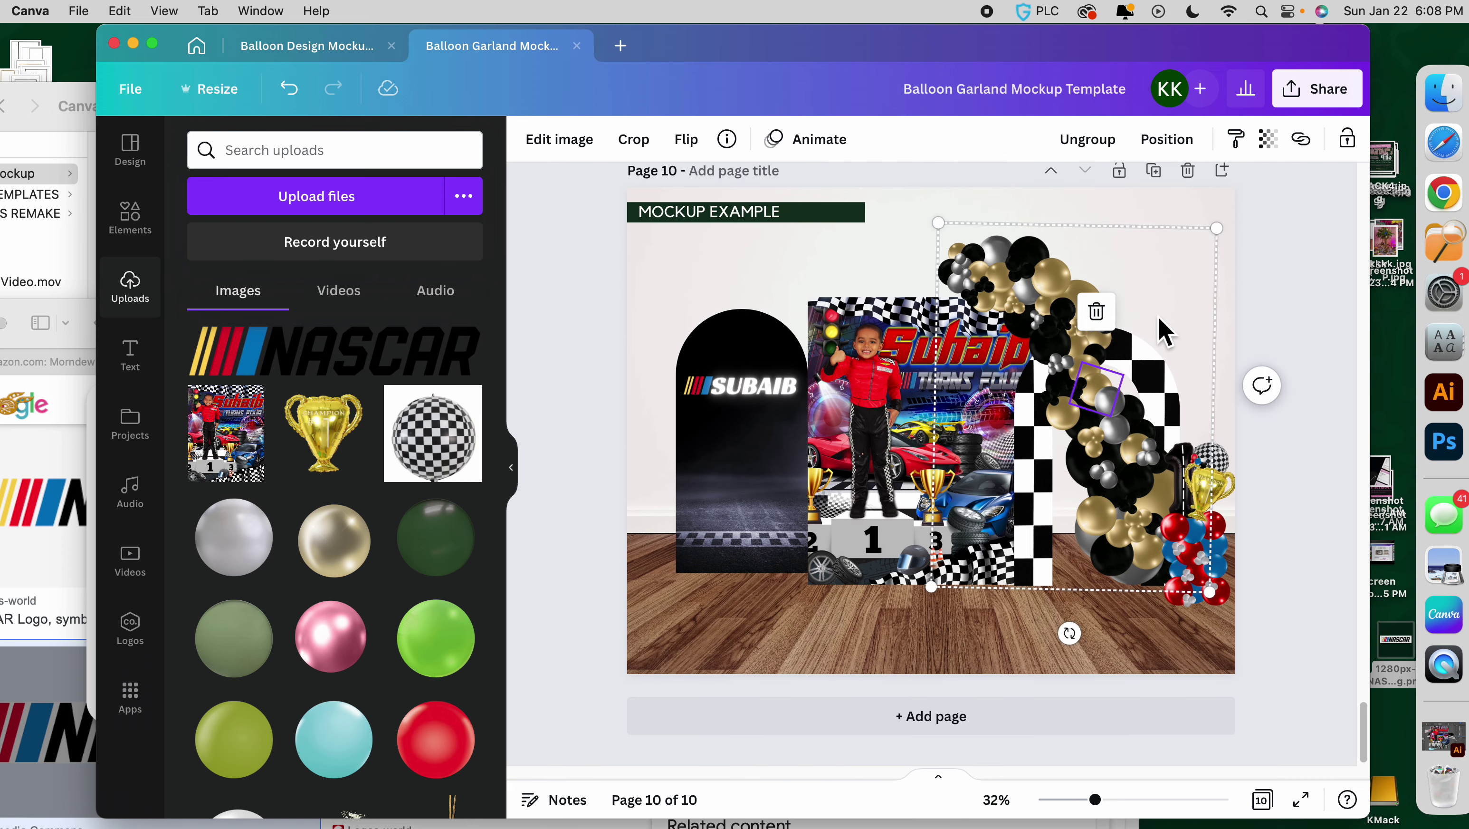
{"action": "left_click_drag", "start_coordinate": [1119, 433], "coordinate": [963, 301]}
{"action": "scroll", "coordinate": [1033, 360], "scroll_direction": "up", "scroll_amount": 2}
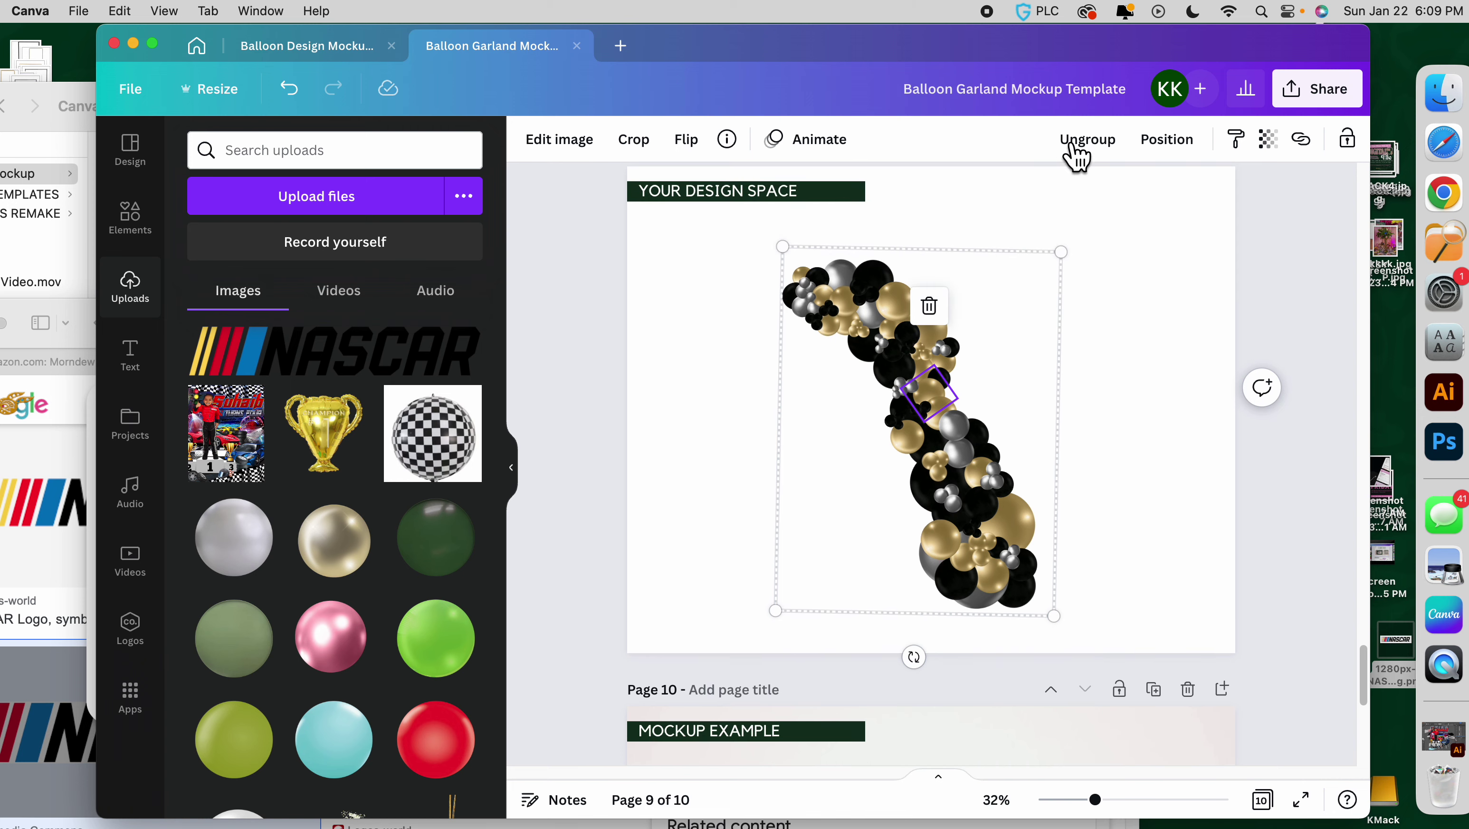
{"action": "left_click", "coordinate": [1087, 139]}
{"action": "left_click", "coordinate": [1122, 447]}
{"action": "scroll", "coordinate": [1121, 447], "scroll_direction": "down", "scroll_amount": 1}
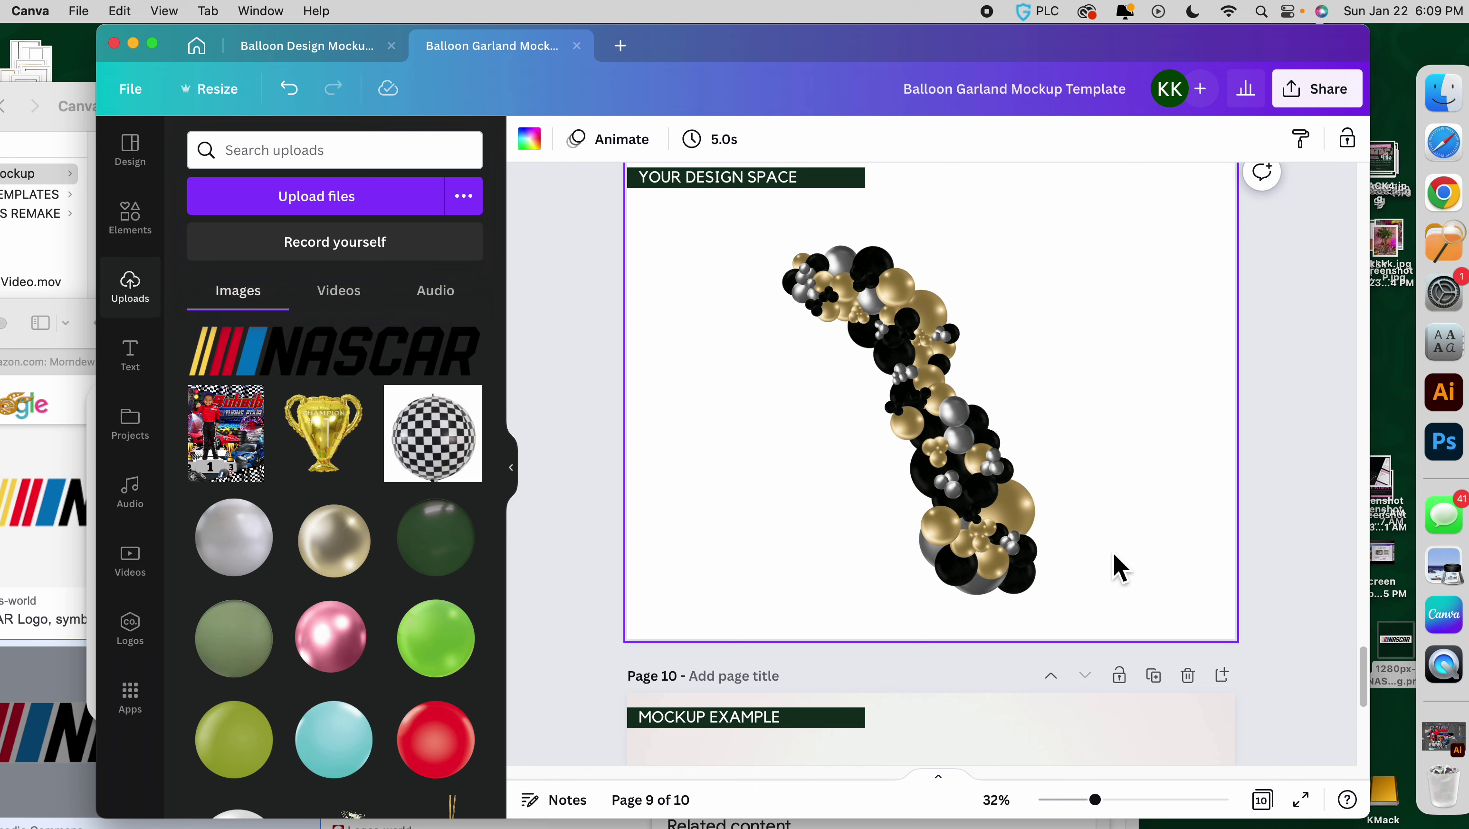
{"action": "scroll", "coordinate": [1115, 566], "scroll_direction": "down", "scroll_amount": 5}
{"action": "left_click", "coordinate": [1206, 702]}
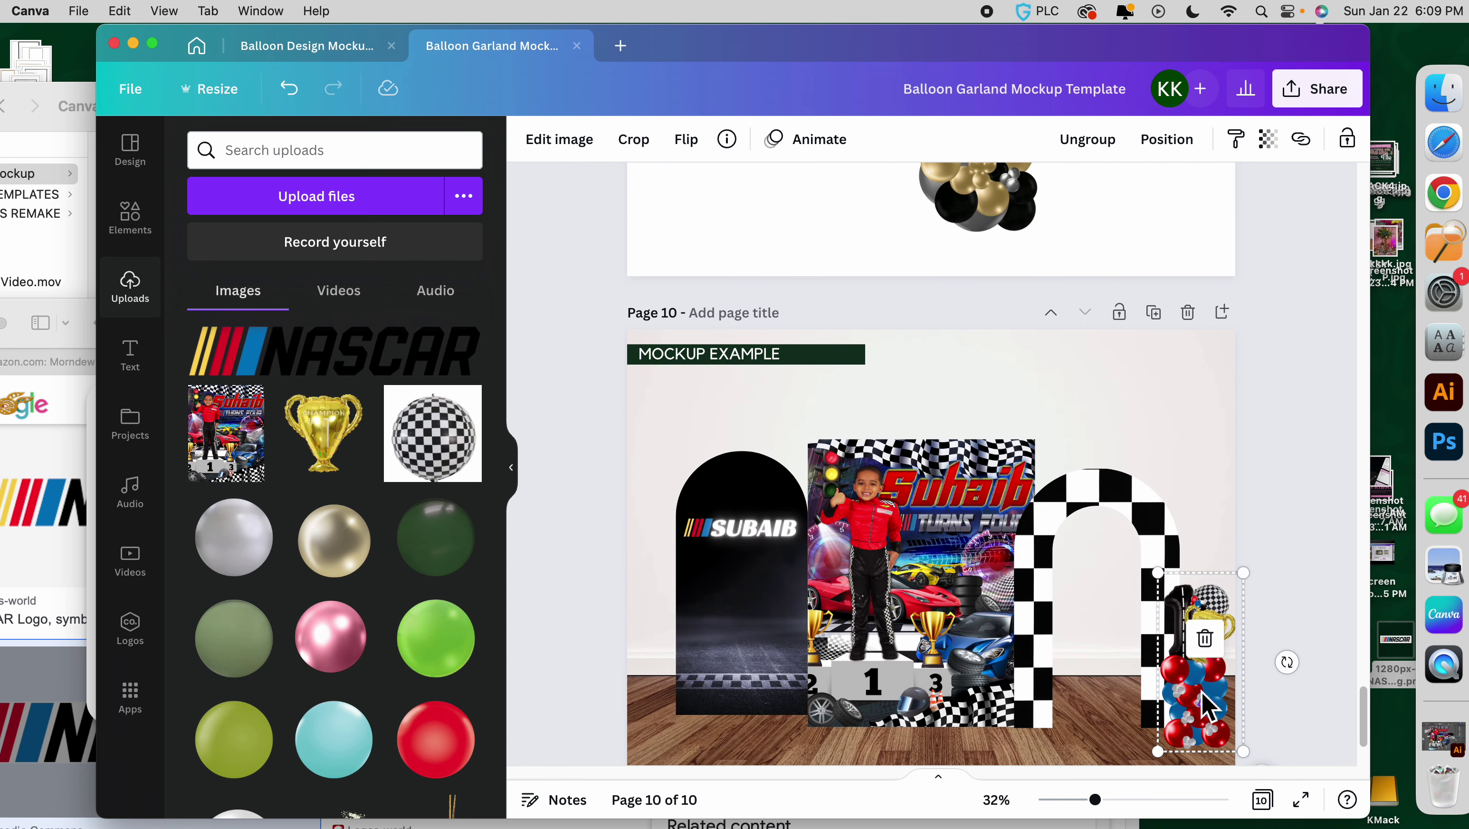
{"action": "left_click", "coordinate": [1081, 718]}
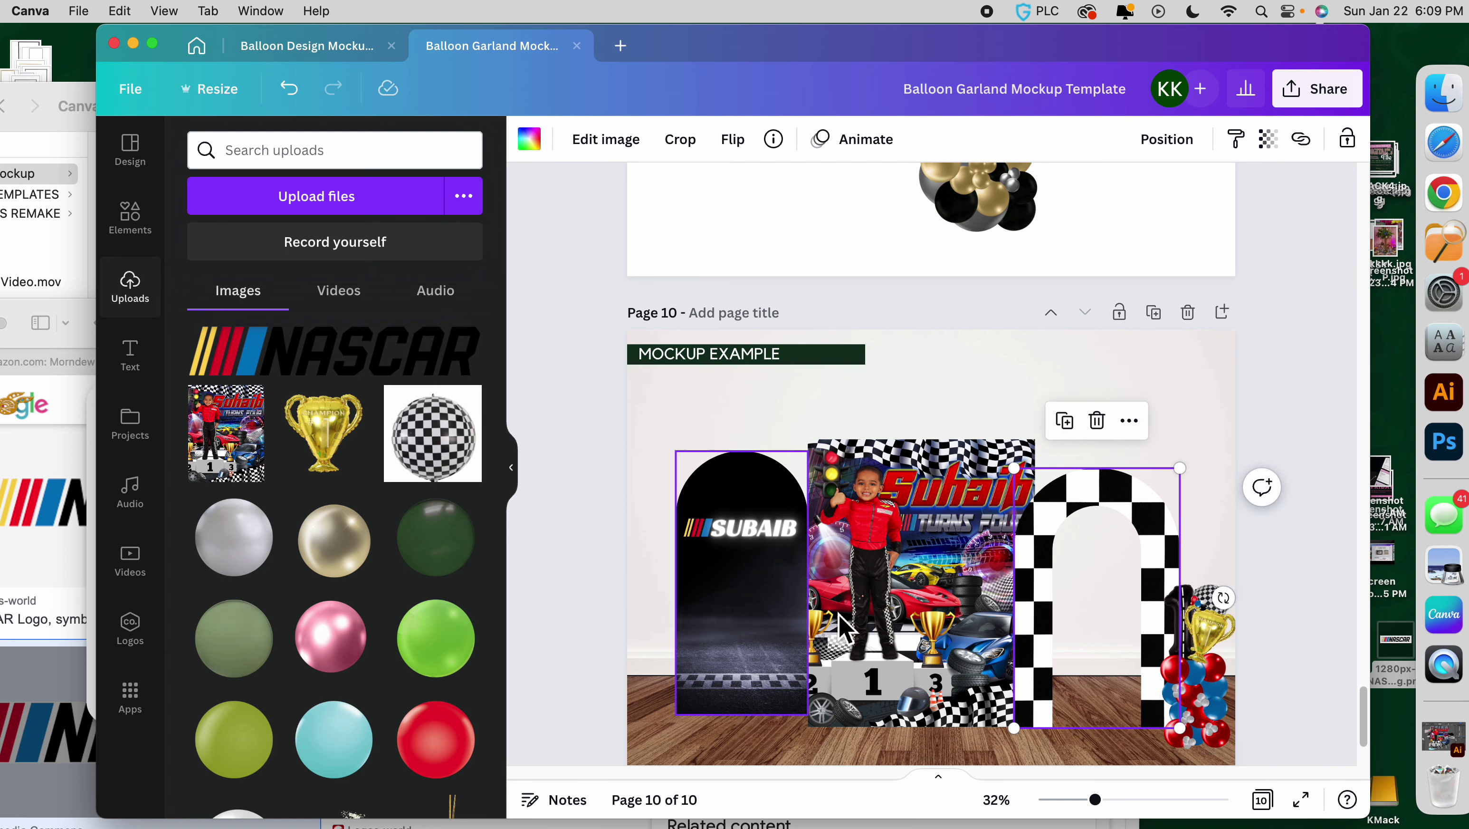
{"action": "left_click", "coordinate": [1256, 661]}
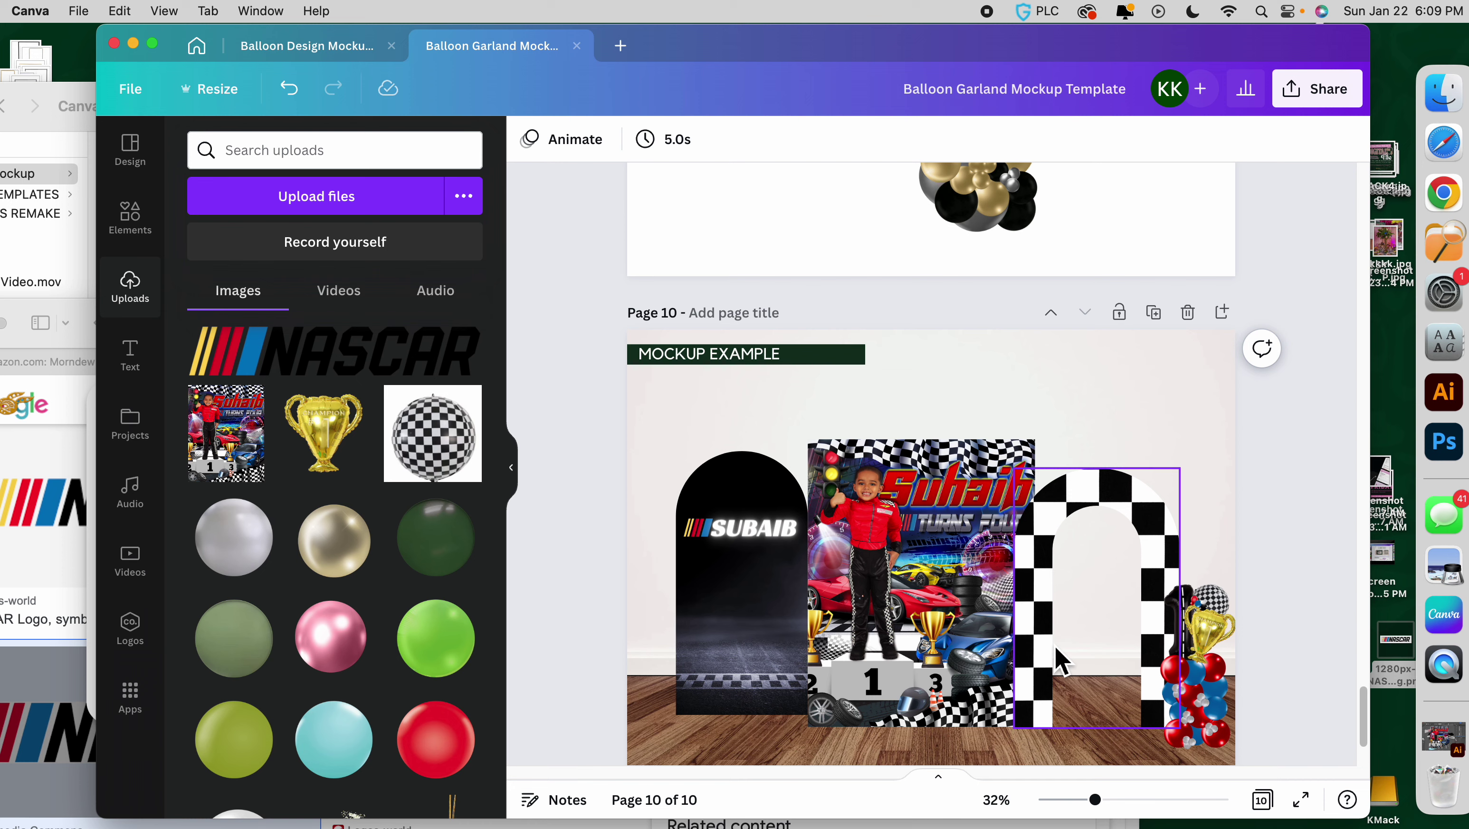
Replace the gold balloons at the upper tip of the page 9 garland, including its small cluster, with the uploaded red balloon image.
{"action": "scroll", "coordinate": [1057, 658], "scroll_direction": "up", "scroll_amount": 8}
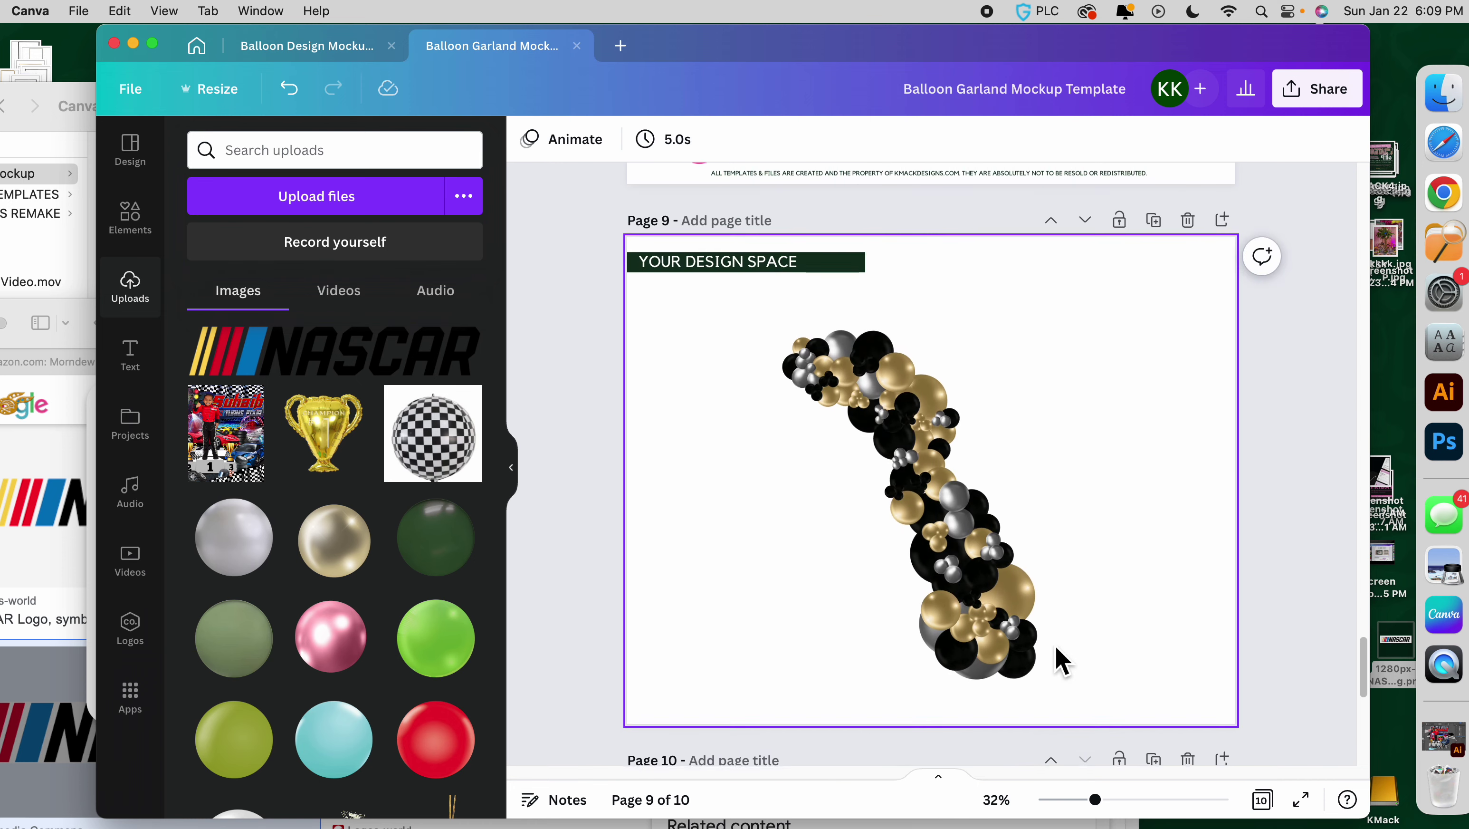
{"action": "left_click_drag", "start_coordinate": [1098, 807], "coordinate": [1132, 816]}
{"action": "scroll", "coordinate": [352, 525], "scroll_direction": "down", "scroll_amount": 10}
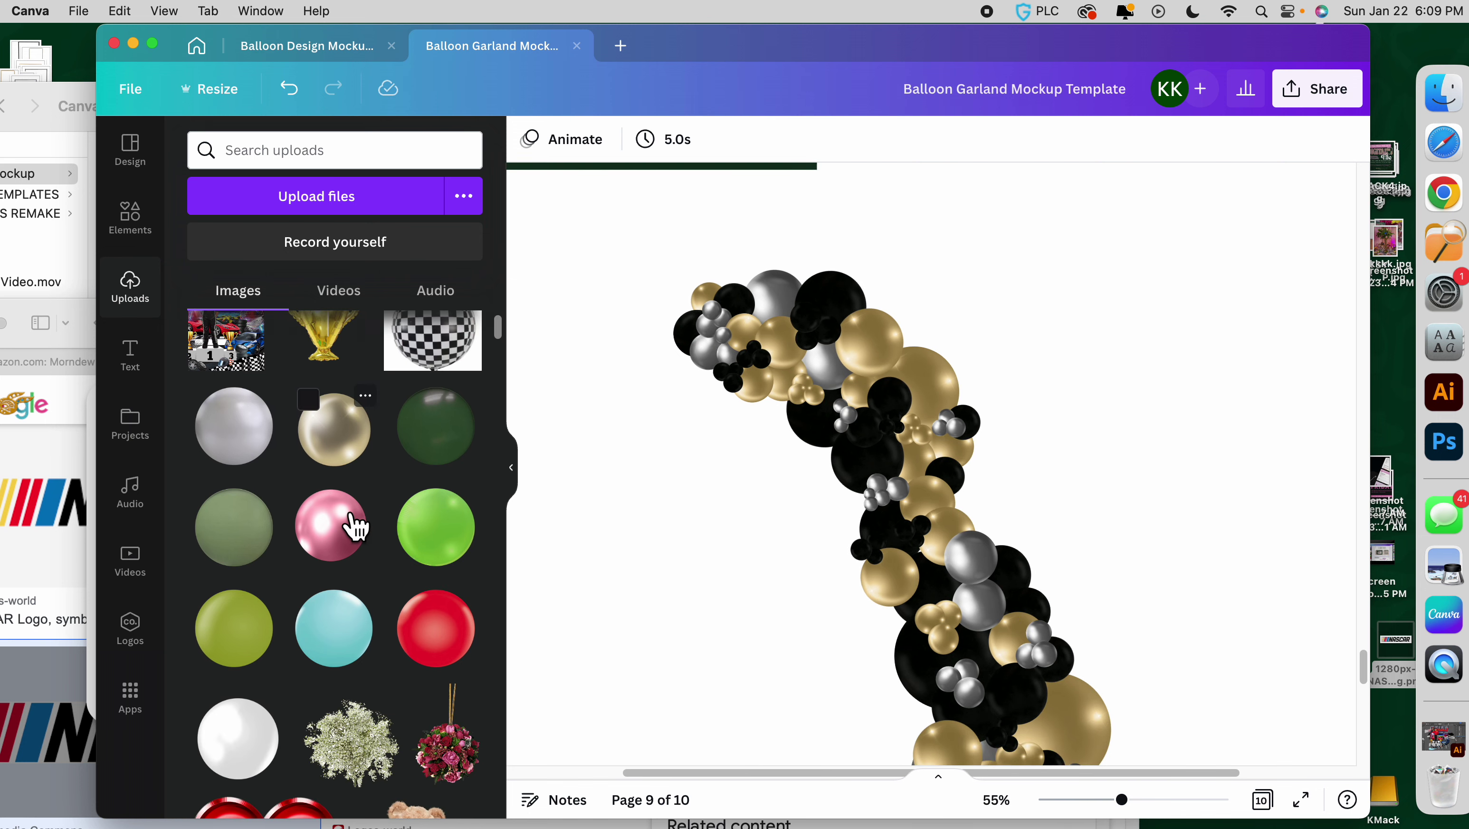
{"action": "scroll", "coordinate": [362, 508], "scroll_direction": "up", "scroll_amount": 10}
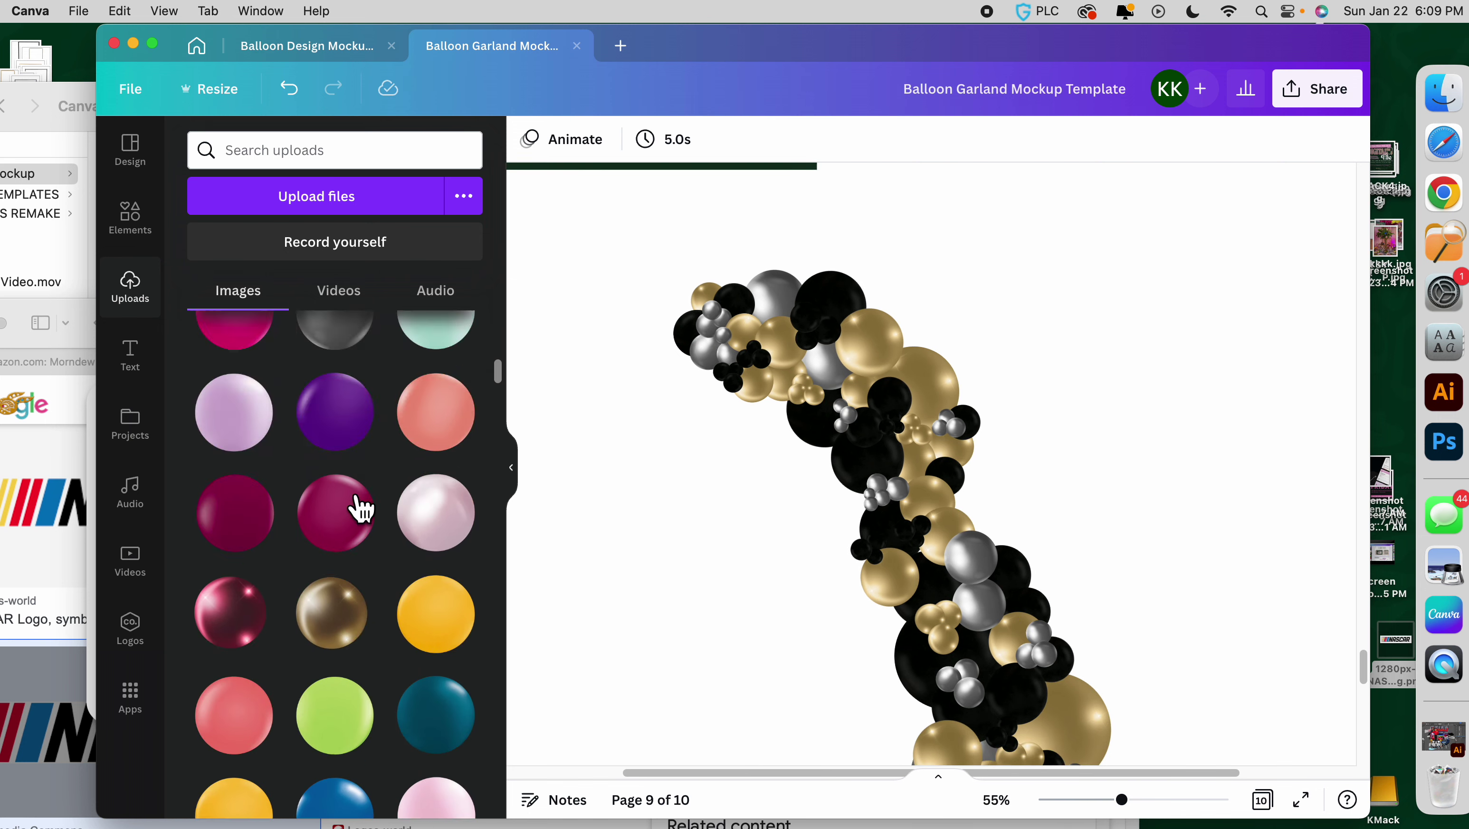
{"action": "scroll", "coordinate": [361, 508], "scroll_direction": "down", "scroll_amount": 5}
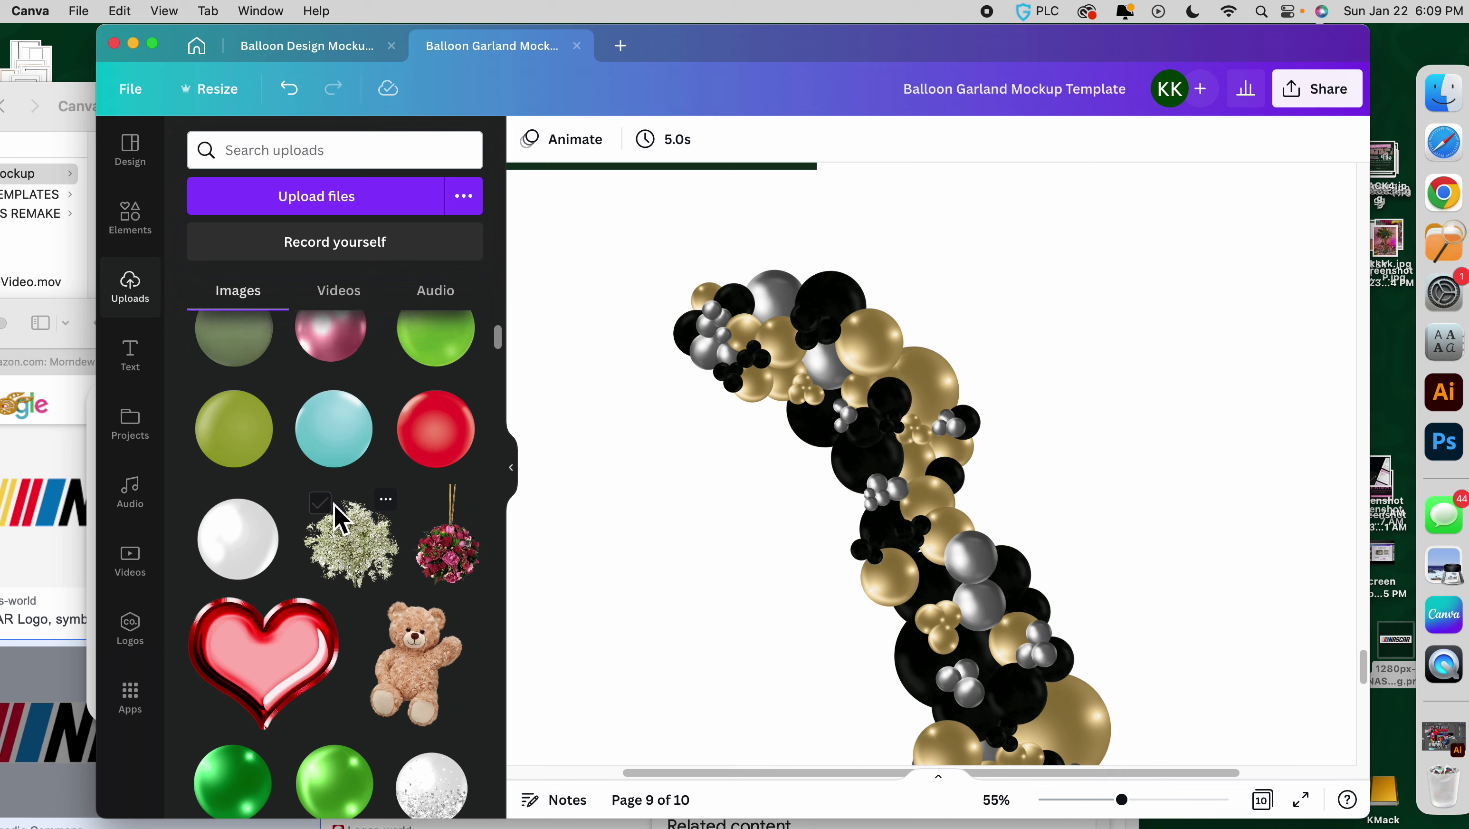
{"action": "scroll", "coordinate": [328, 508], "scroll_direction": "up", "scroll_amount": 3}
{"action": "left_click_drag", "start_coordinate": [450, 587], "coordinate": [754, 351]}
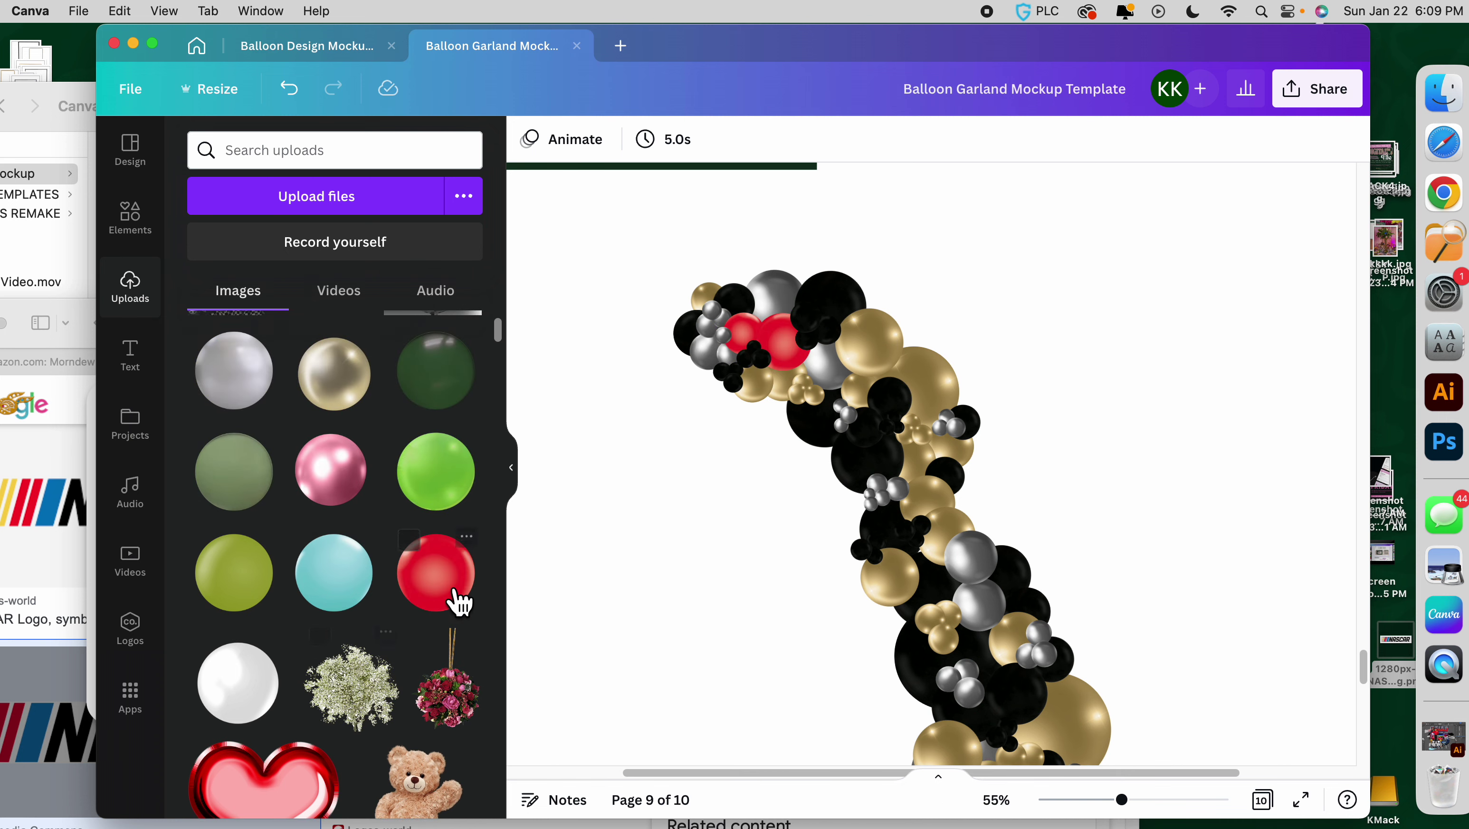
{"action": "left_click_drag", "start_coordinate": [449, 587], "coordinate": [756, 378]}
{"action": "left_click_drag", "start_coordinate": [514, 572], "coordinate": [797, 395]}
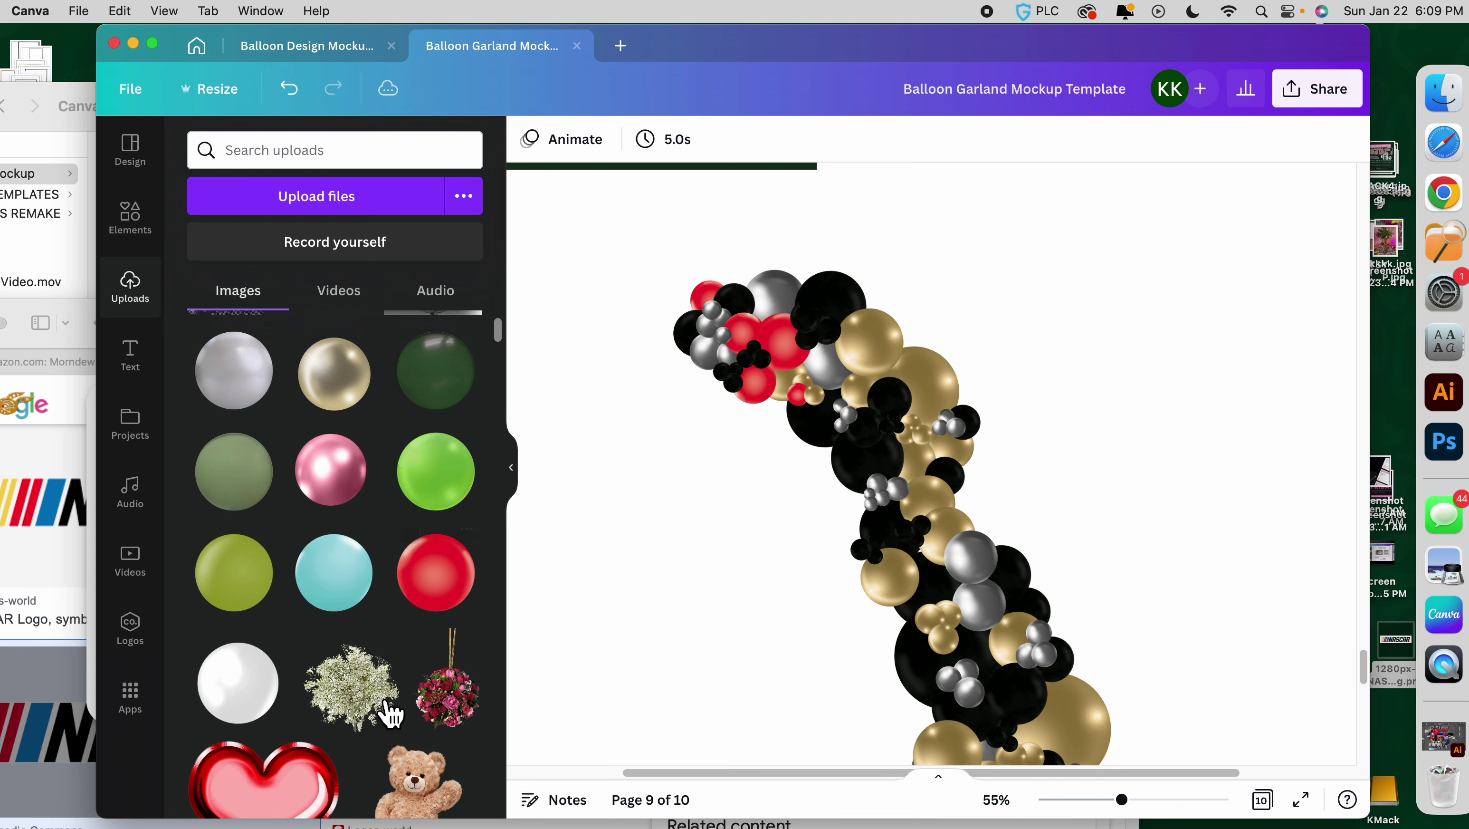
{"action": "left_click_drag", "start_coordinate": [435, 572], "coordinate": [791, 384]}
{"action": "left_click_drag", "start_coordinate": [464, 600], "coordinate": [810, 400]}
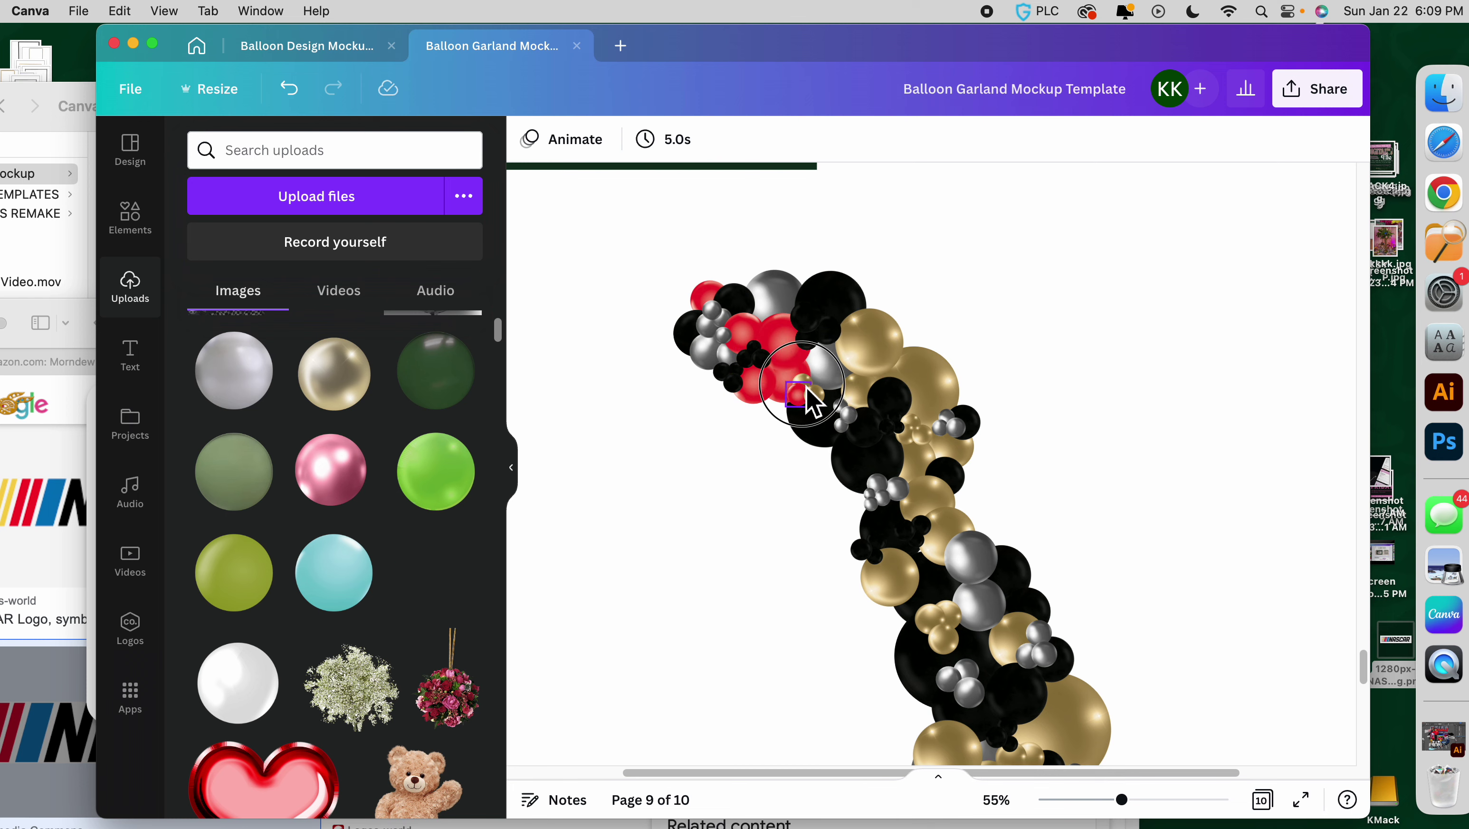
{"action": "left_click_drag", "start_coordinate": [469, 591], "coordinate": [818, 401]}
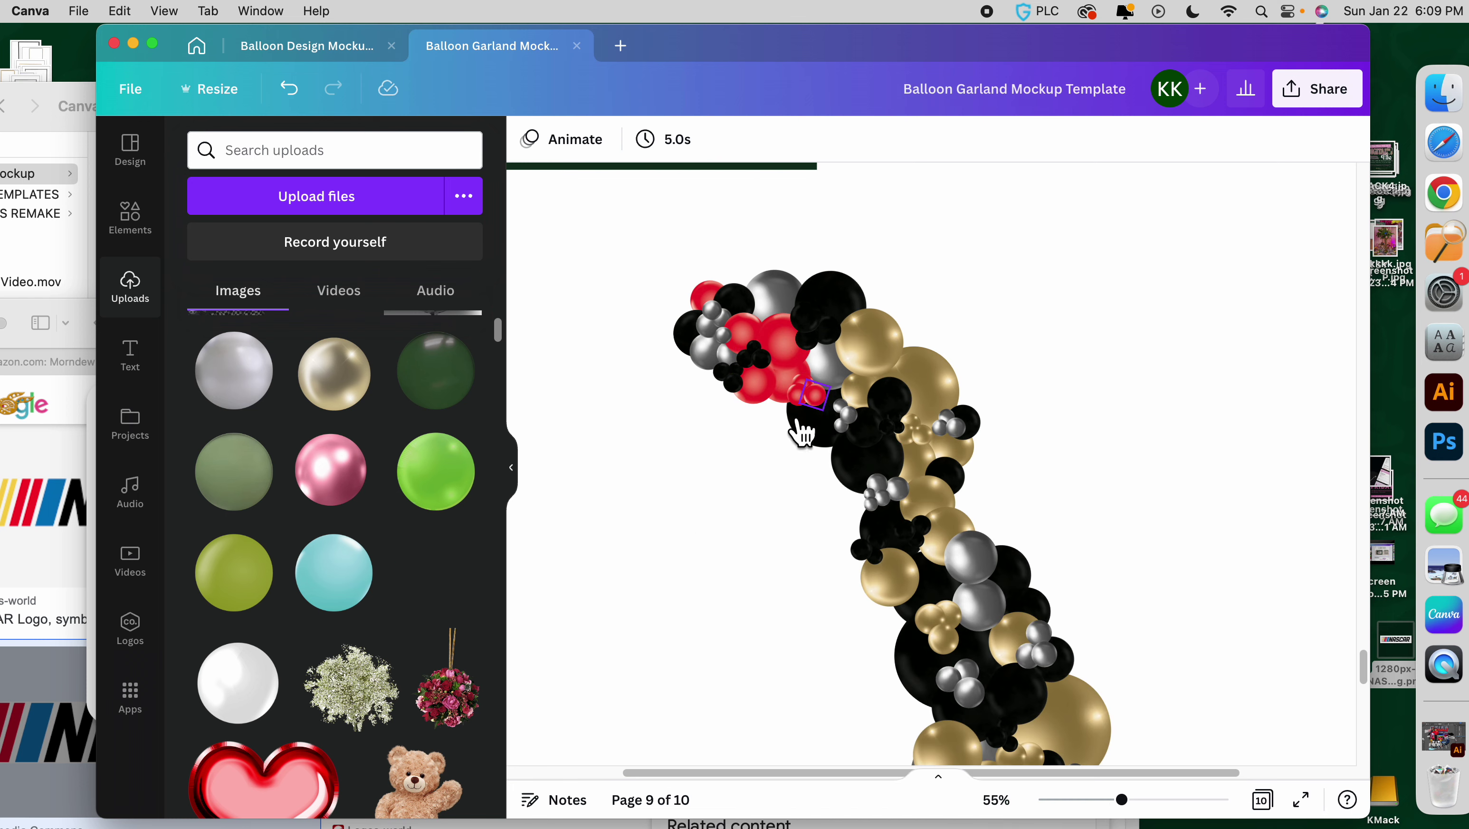
Fill the gold balloons along the garland's upper curve and middle section with the same red balloon image.
{"action": "left_click_drag", "start_coordinate": [574, 537], "coordinate": [910, 346]}
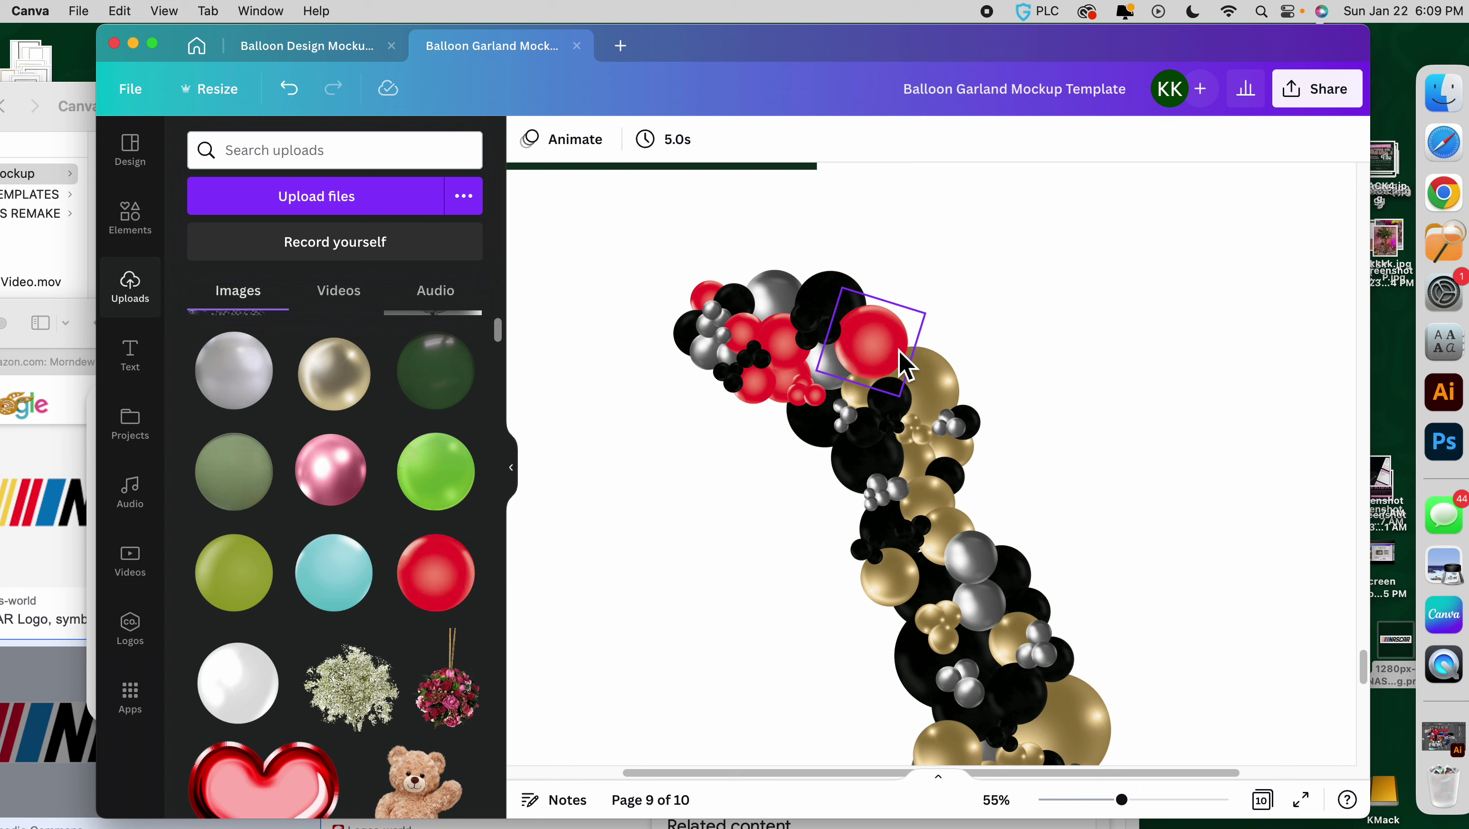
{"action": "left_click_drag", "start_coordinate": [713, 427], "coordinate": [869, 417]}
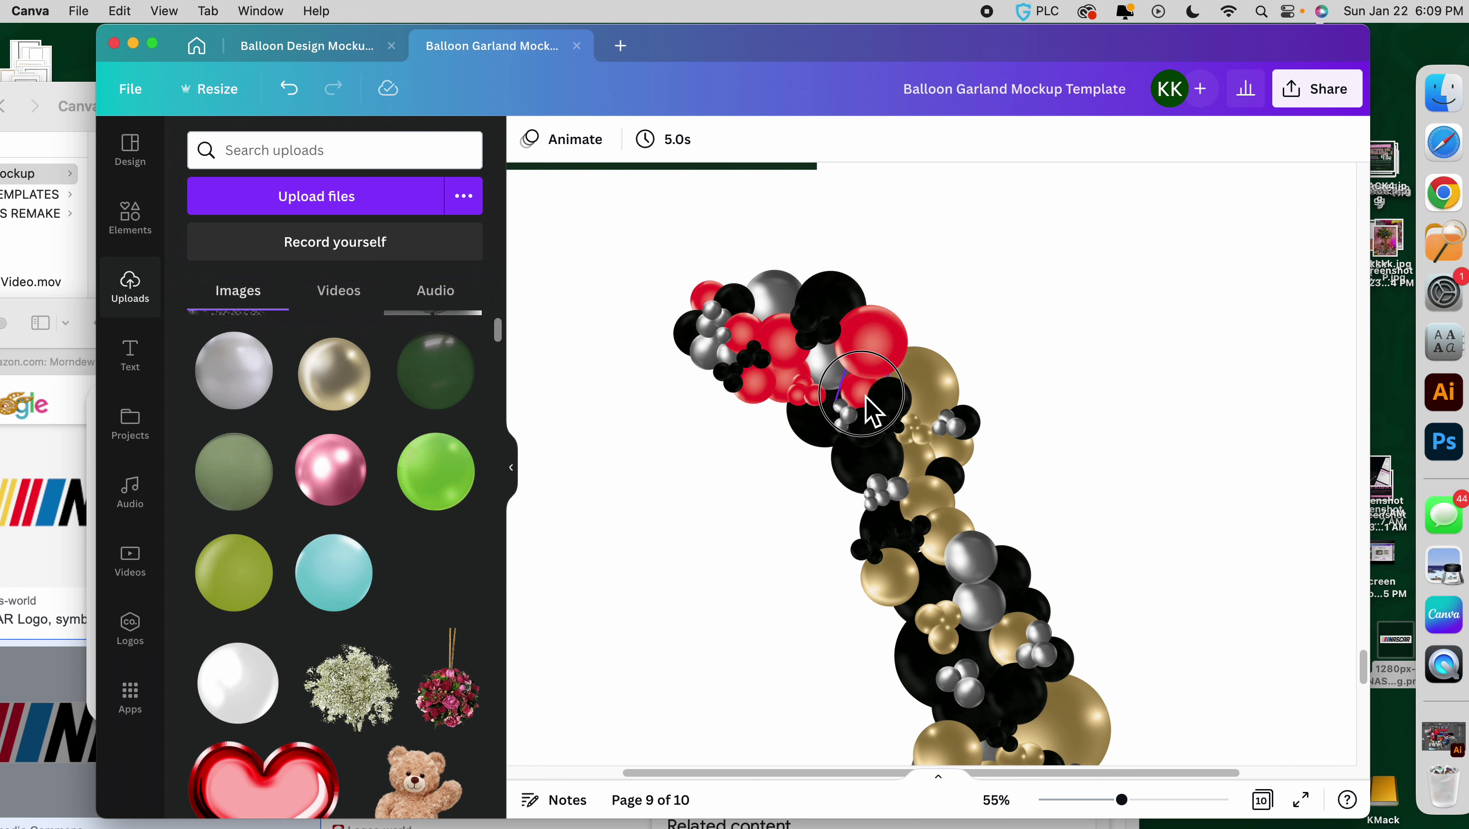
{"action": "left_click_drag", "start_coordinate": [427, 574], "coordinate": [943, 407]}
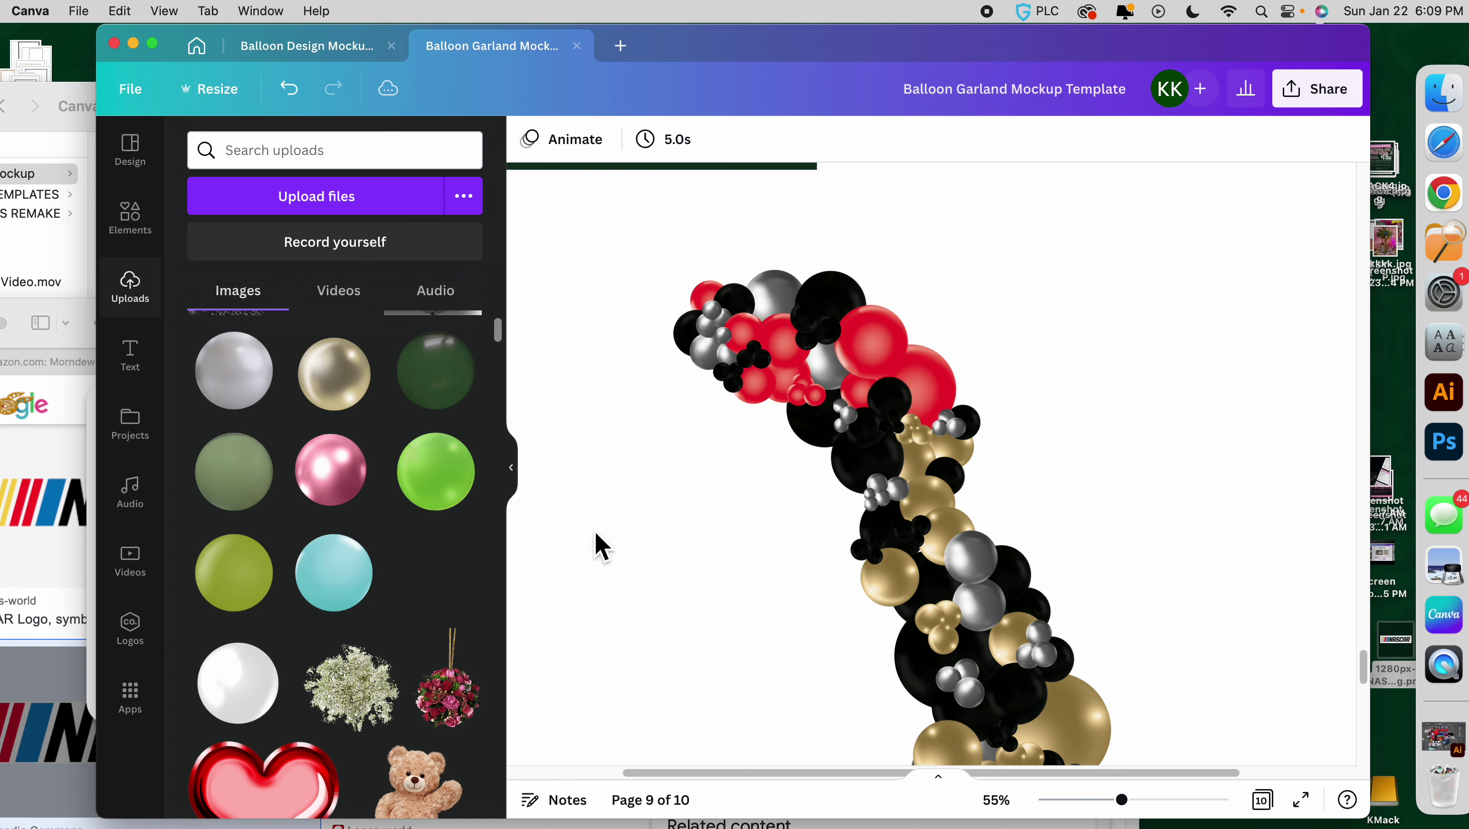
{"action": "left_click_drag", "start_coordinate": [475, 592], "coordinate": [927, 440]}
{"action": "left_click_drag", "start_coordinate": [404, 577], "coordinate": [871, 482]}
{"action": "left_click_drag", "start_coordinate": [437, 595], "coordinate": [1016, 639]}
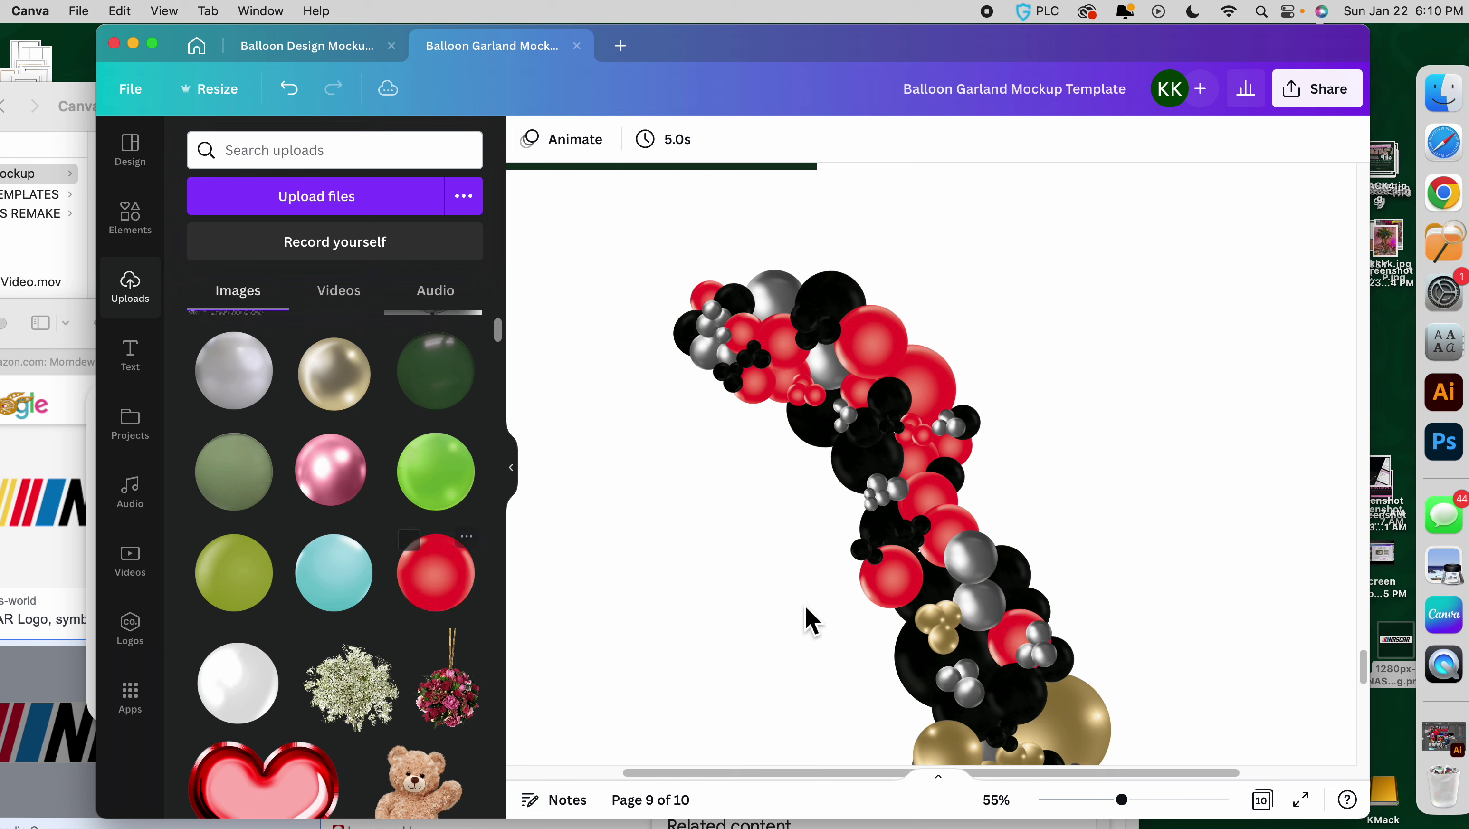
Recolor the gold balloon at the garland's lower left edge and the three-balloon gold cluster above it with the red balloon image.
{"action": "scroll", "coordinate": [566, 549], "scroll_direction": "down", "scroll_amount": 1}
{"action": "left_click_drag", "start_coordinate": [478, 595], "coordinate": [929, 717]}
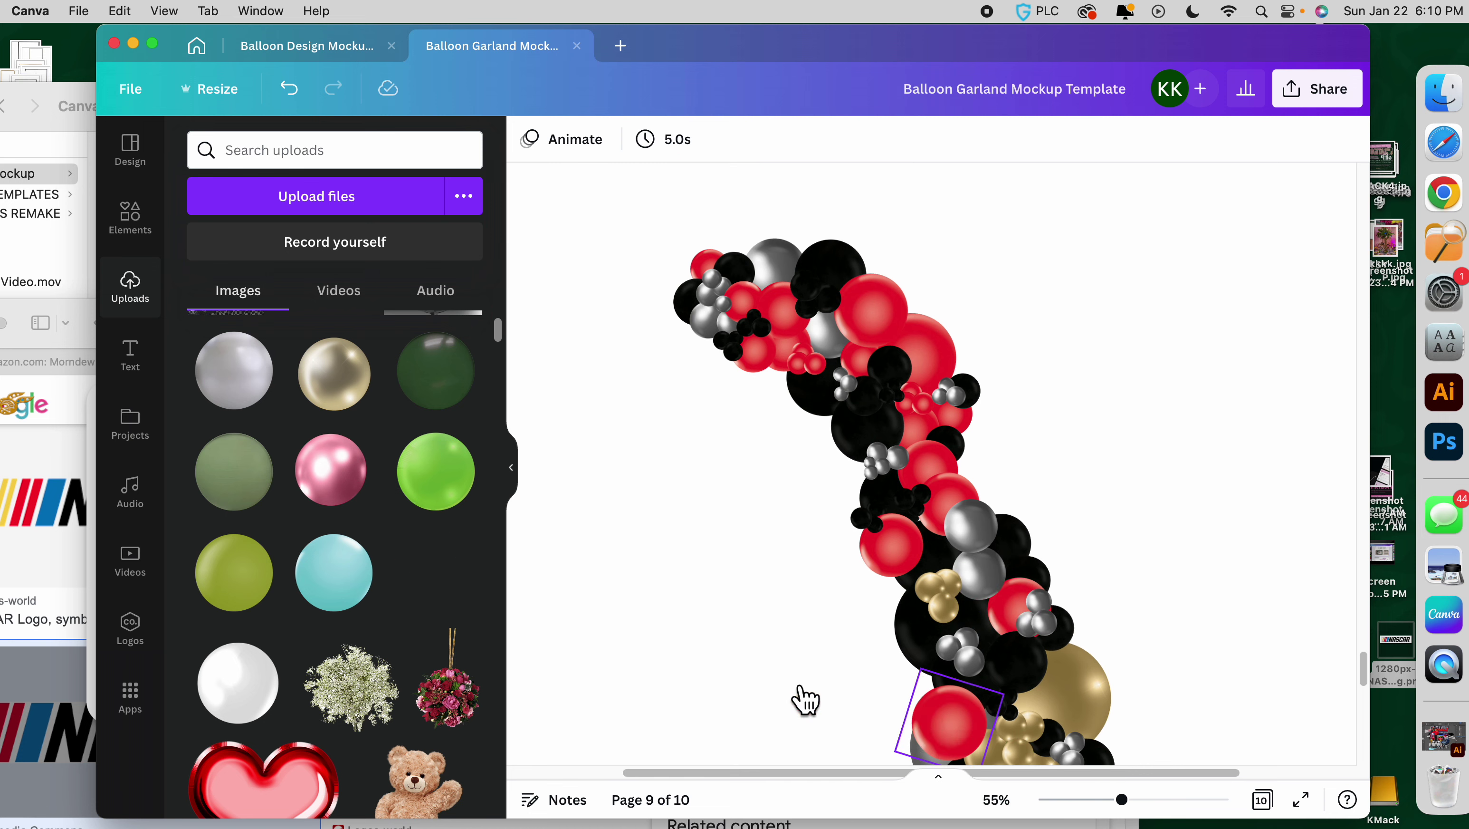
{"action": "left_click_drag", "start_coordinate": [453, 584], "coordinate": [941, 600]}
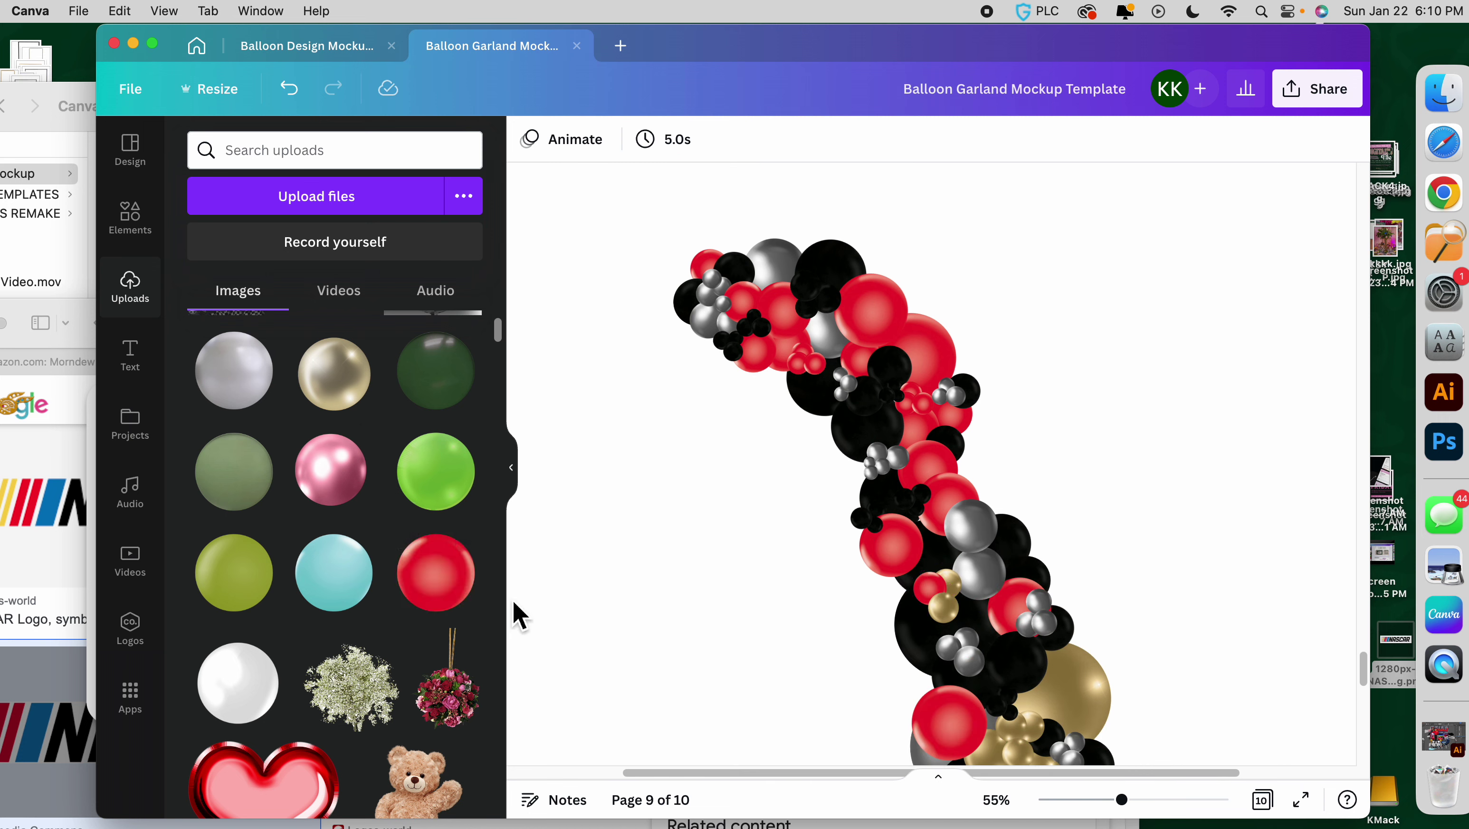
{"action": "left_click_drag", "start_coordinate": [436, 574], "coordinate": [945, 584]}
{"action": "left_click_drag", "start_coordinate": [461, 585], "coordinate": [945, 610]}
Try the glossy darker red balloon images in the three-balloon cluster, and put the plain red image back.
{"action": "scroll", "coordinate": [469, 609], "scroll_direction": "down", "scroll_amount": 6}
{"action": "scroll", "coordinate": [473, 619], "scroll_direction": "down", "scroll_amount": 10}
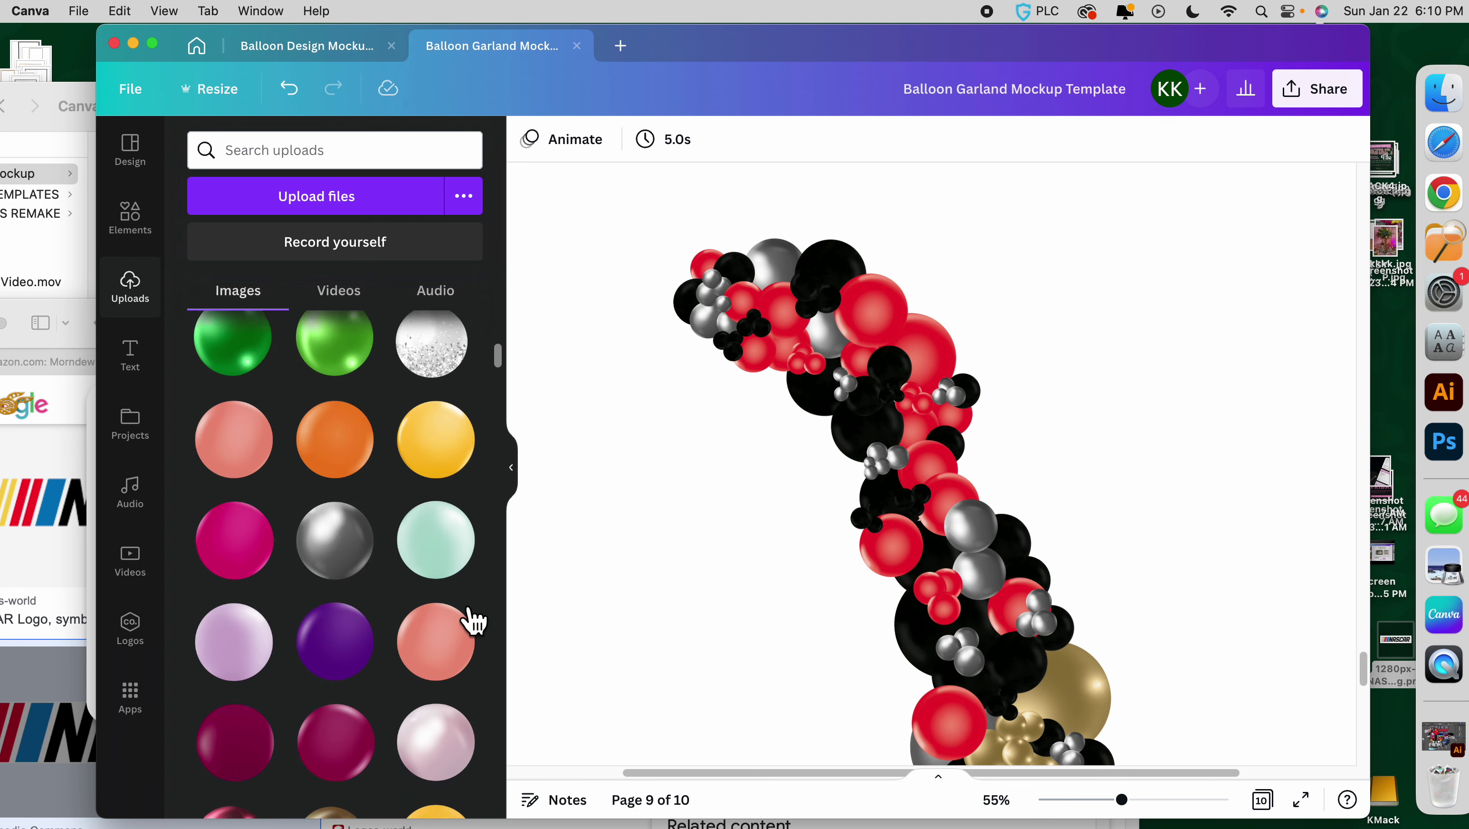
{"action": "scroll", "coordinate": [455, 610], "scroll_direction": "down", "scroll_amount": 1}
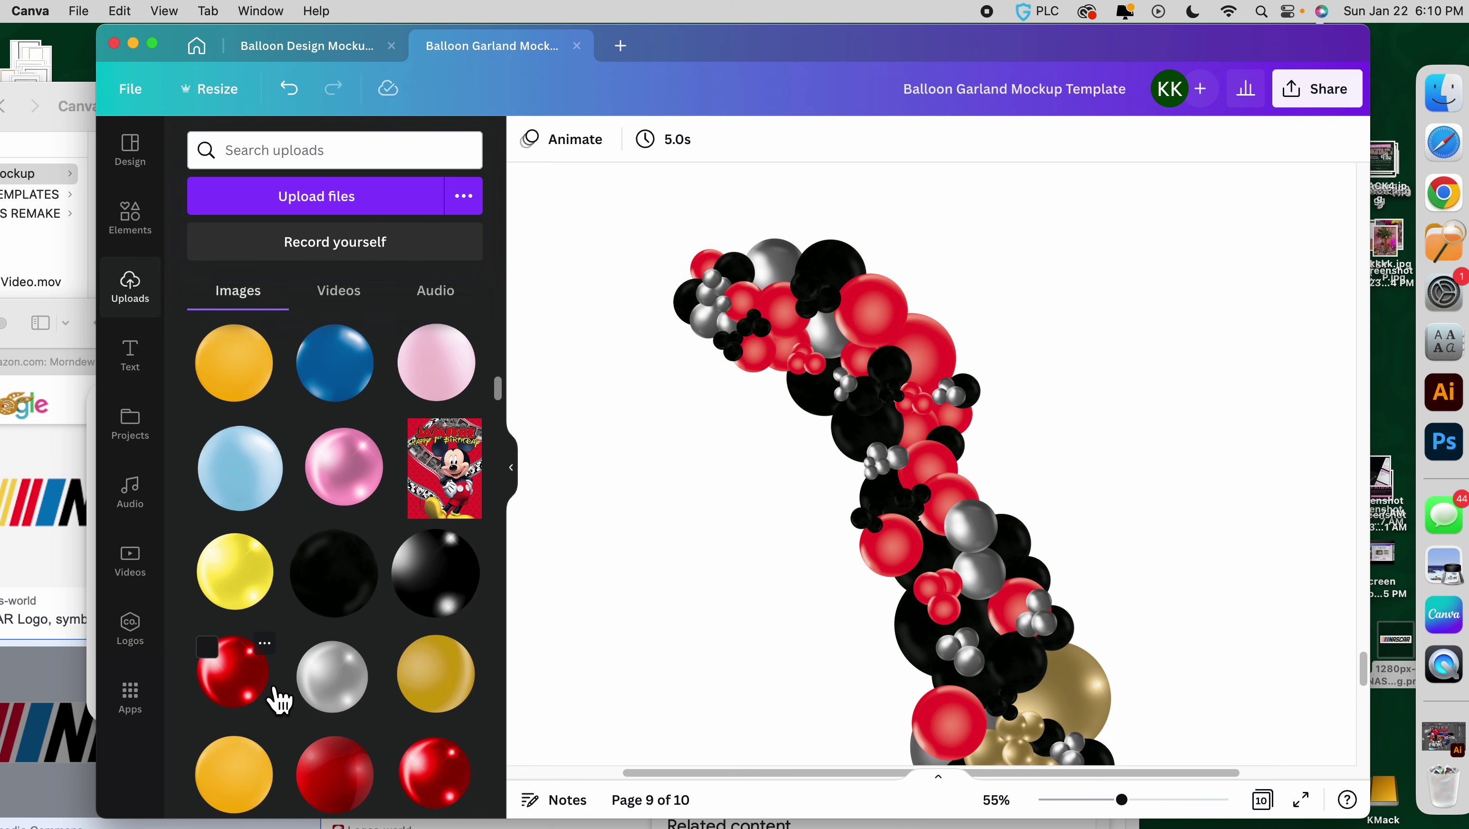
{"action": "left_click_drag", "start_coordinate": [269, 689], "coordinate": [955, 587]}
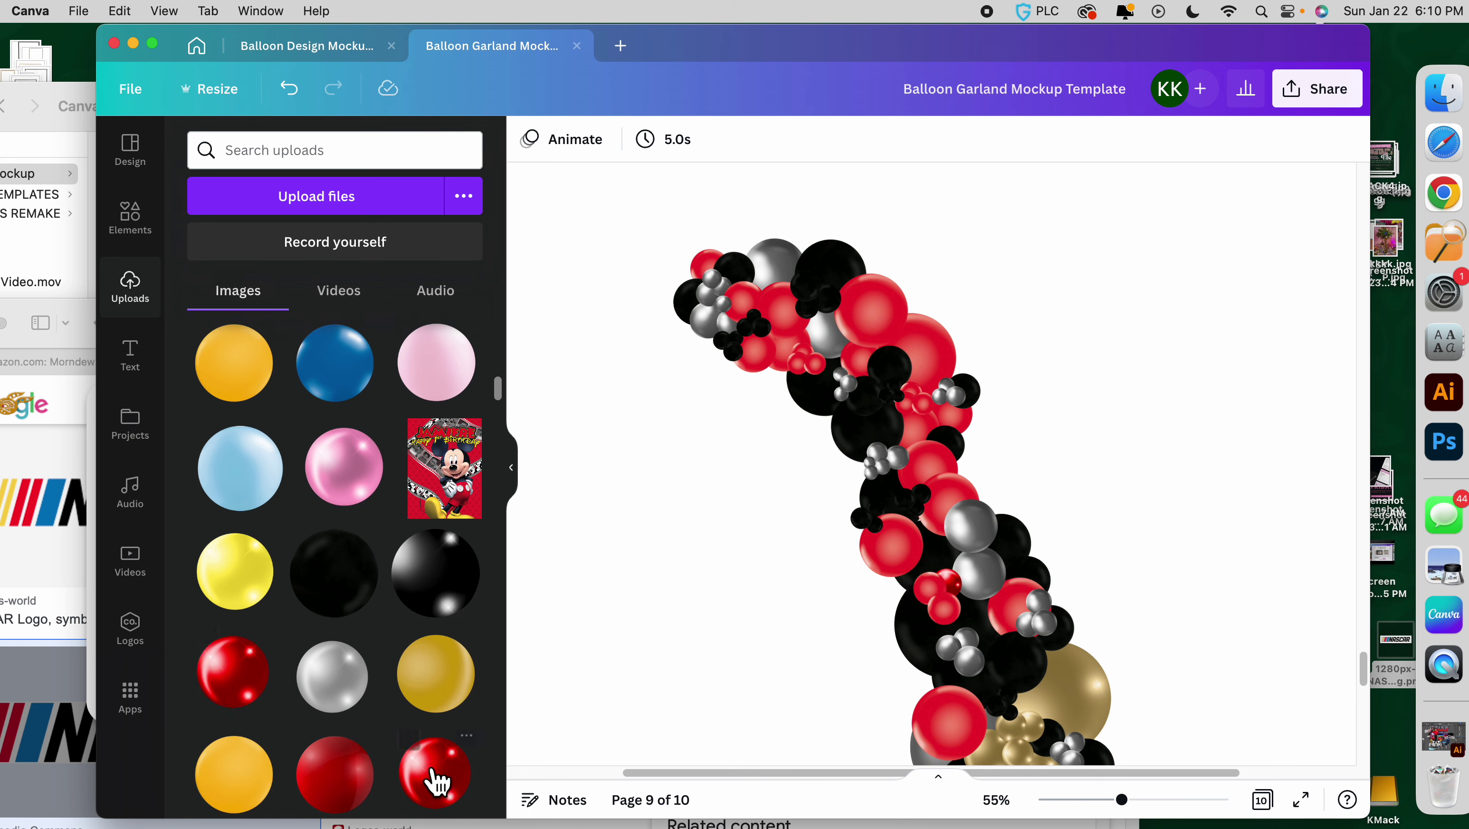
{"action": "left_click_drag", "start_coordinate": [435, 781], "coordinate": [876, 633]}
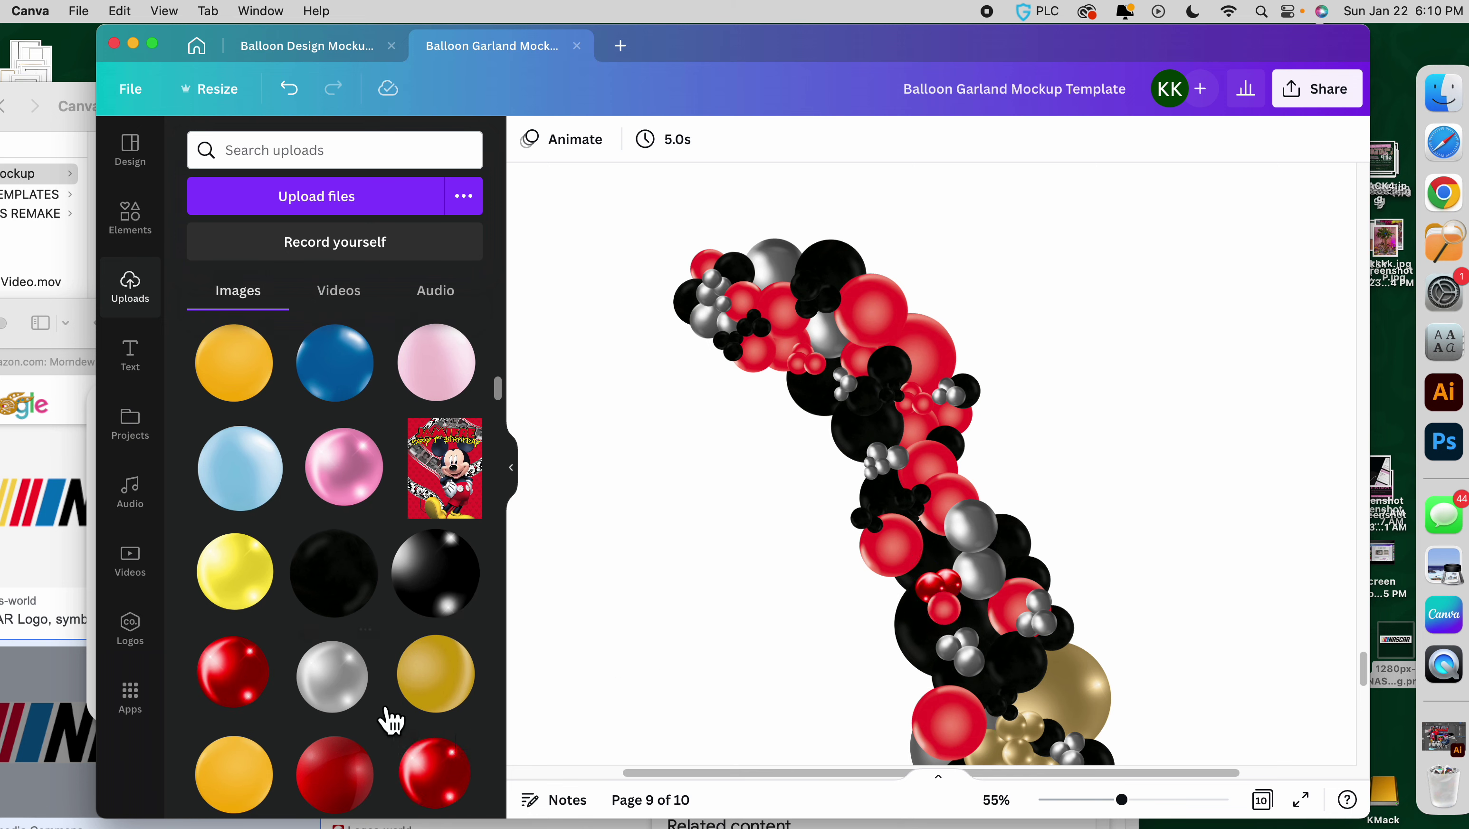
{"action": "left_click_drag", "start_coordinate": [347, 781], "coordinate": [947, 614]}
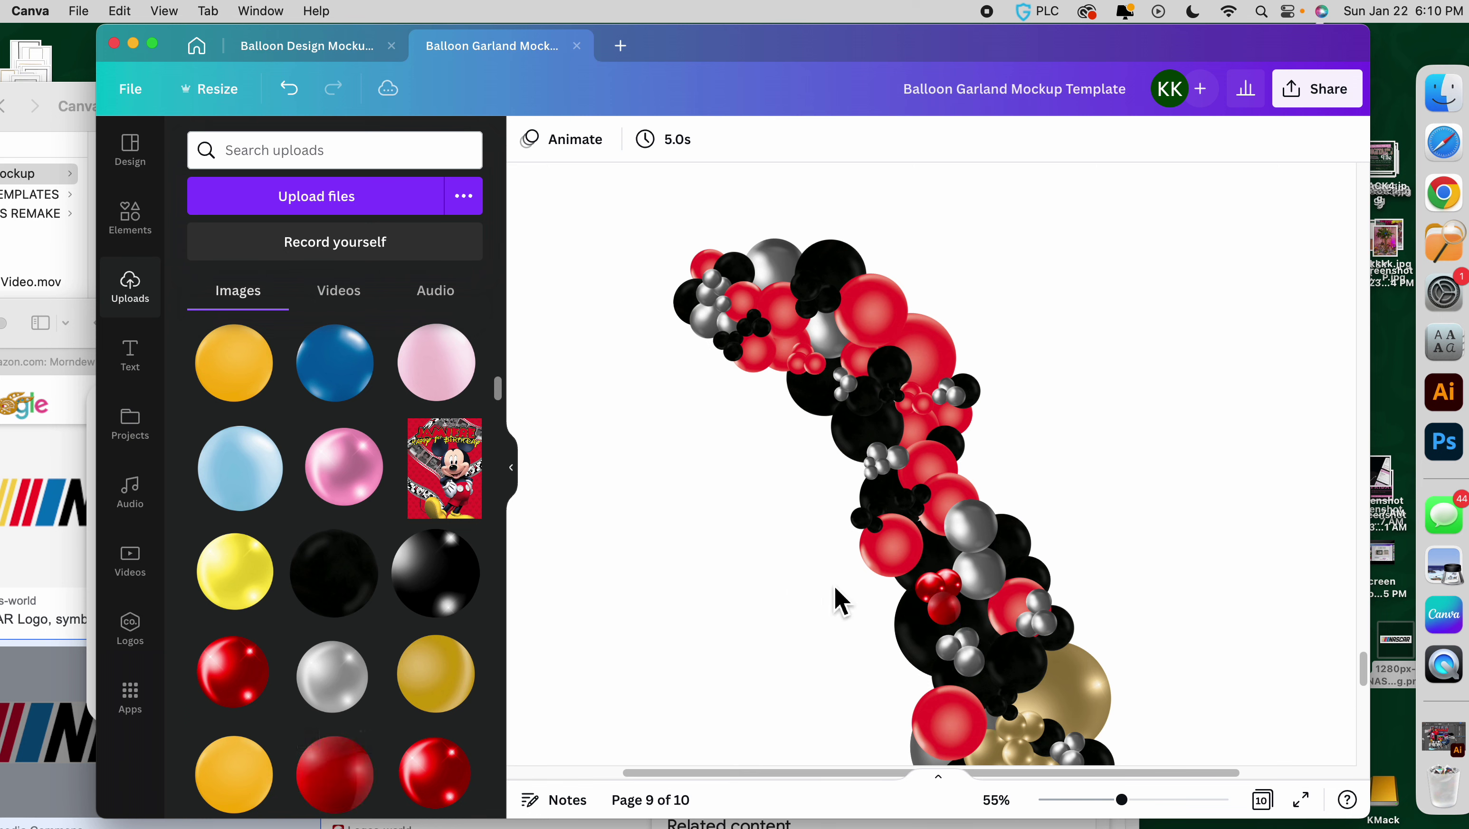
{"action": "left_click", "coordinate": [926, 595]}
{"action": "left_click_drag", "start_coordinate": [348, 757], "coordinate": [952, 592]}
{"action": "scroll", "coordinate": [439, 580], "scroll_direction": "up", "scroll_amount": 10}
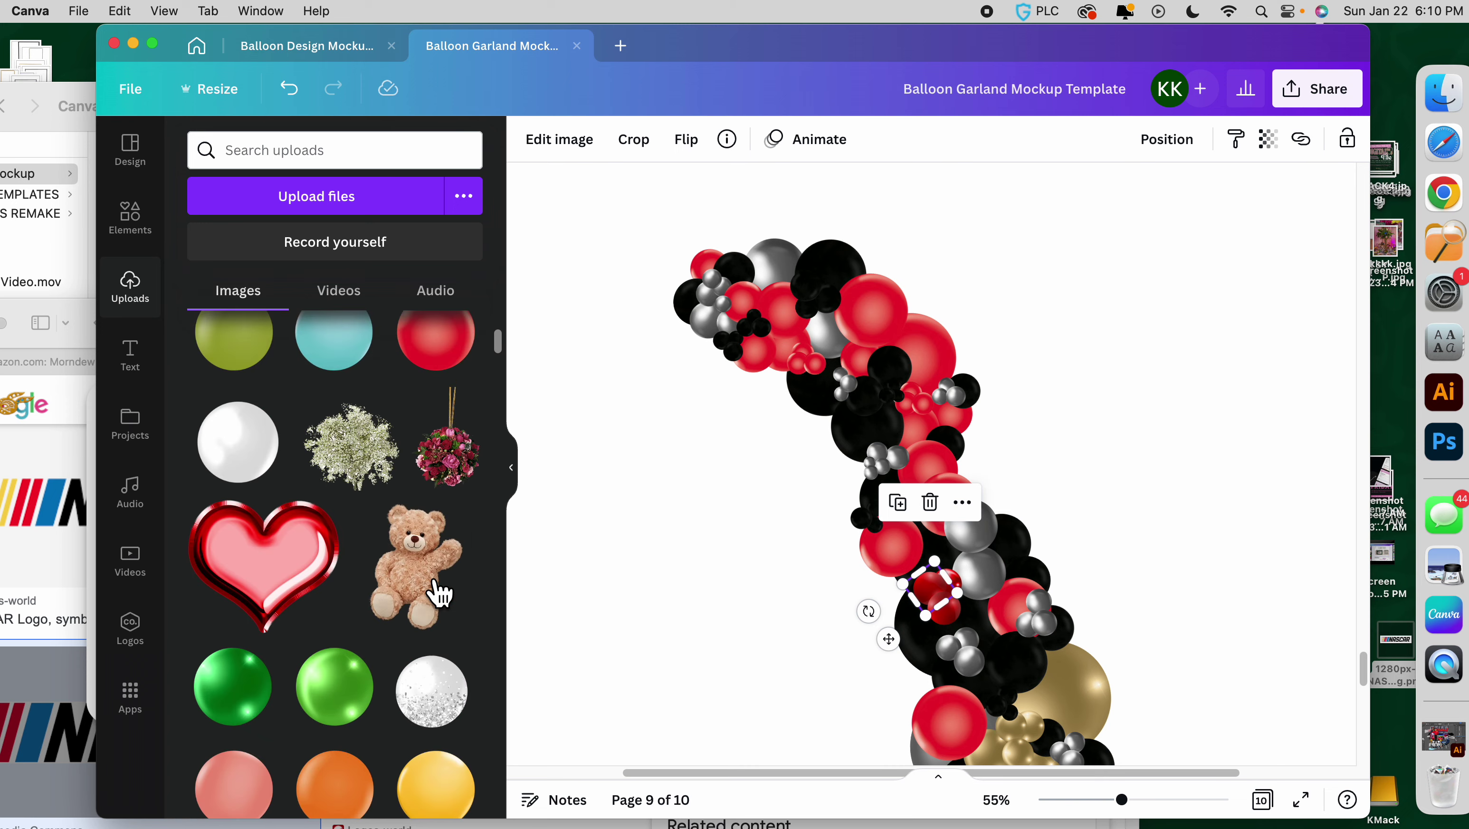
{"action": "left_click_drag", "start_coordinate": [685, 553], "coordinate": [943, 598]}
{"action": "left_click_drag", "start_coordinate": [460, 511], "coordinate": [955, 616]}
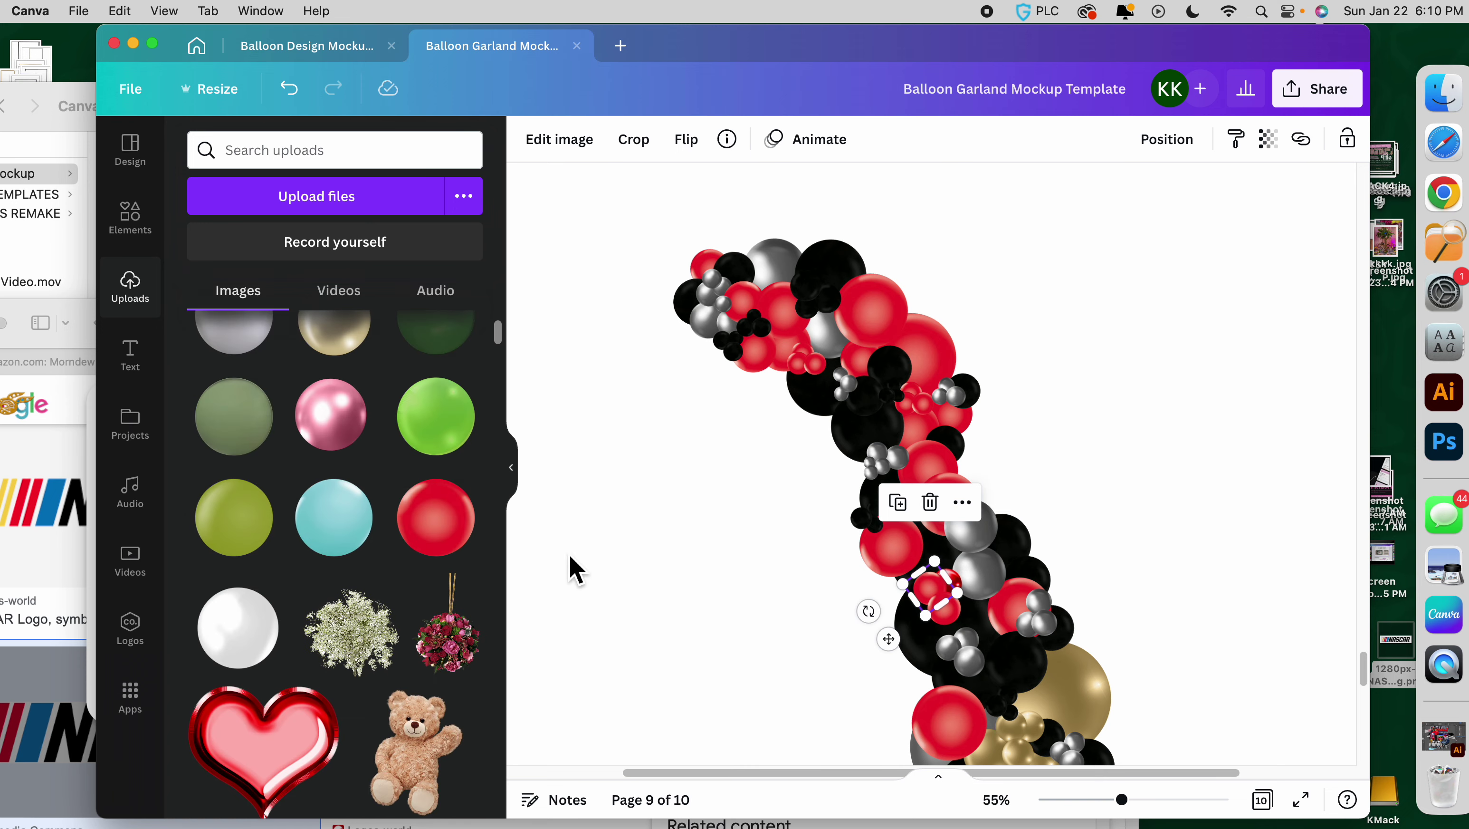
{"action": "left_click_drag", "start_coordinate": [488, 545], "coordinate": [952, 600]}
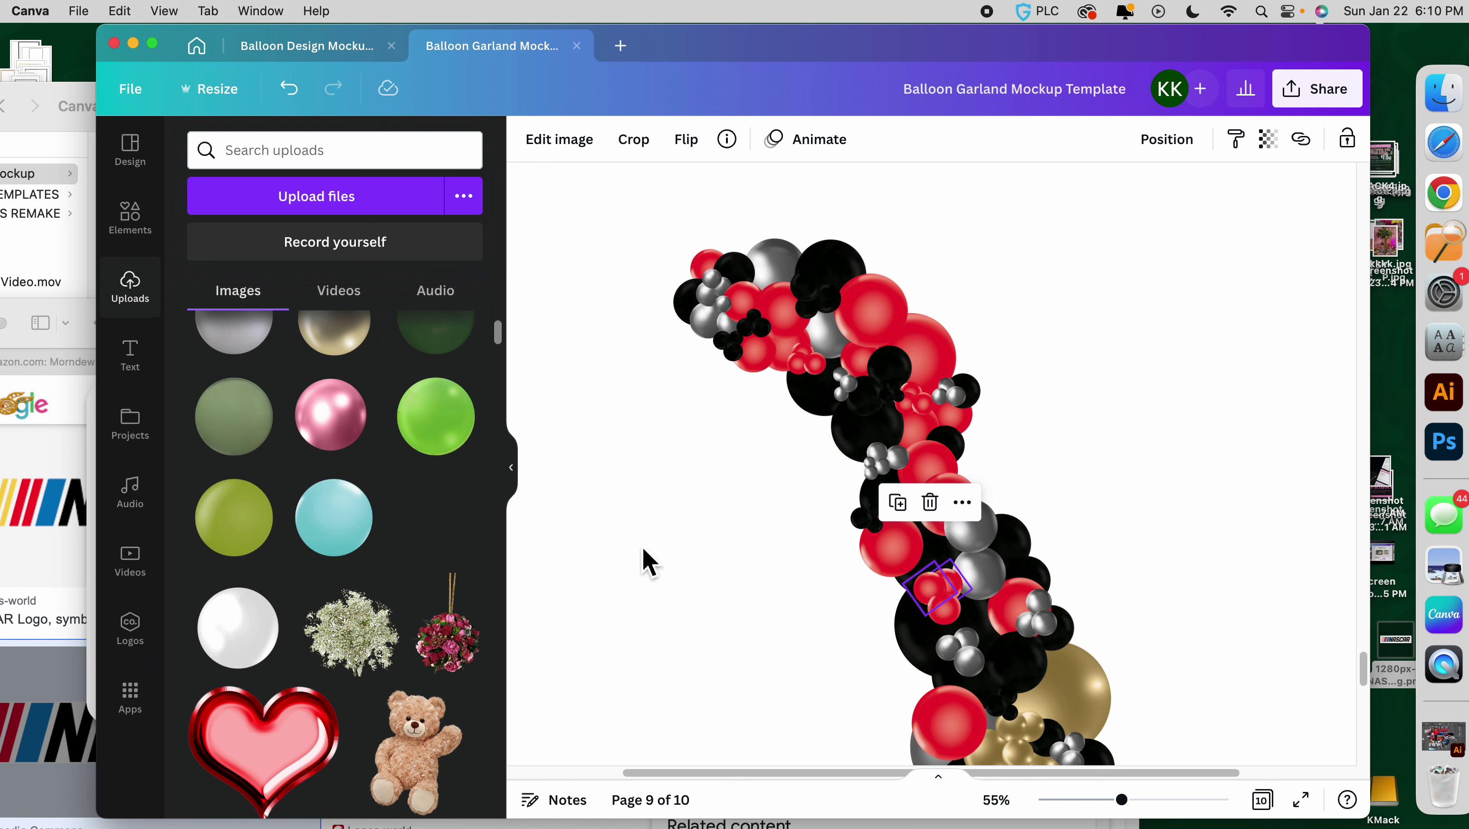
Replace the remaining gold balloons at the garland's base with the red balloon image and slightly rotate one small cluster balloon.
{"action": "scroll", "coordinate": [820, 624], "scroll_direction": "down", "scroll_amount": 2}
{"action": "left_click_drag", "start_coordinate": [453, 551], "coordinate": [1106, 667]}
{"action": "left_click_drag", "start_coordinate": [447, 522], "coordinate": [999, 703]}
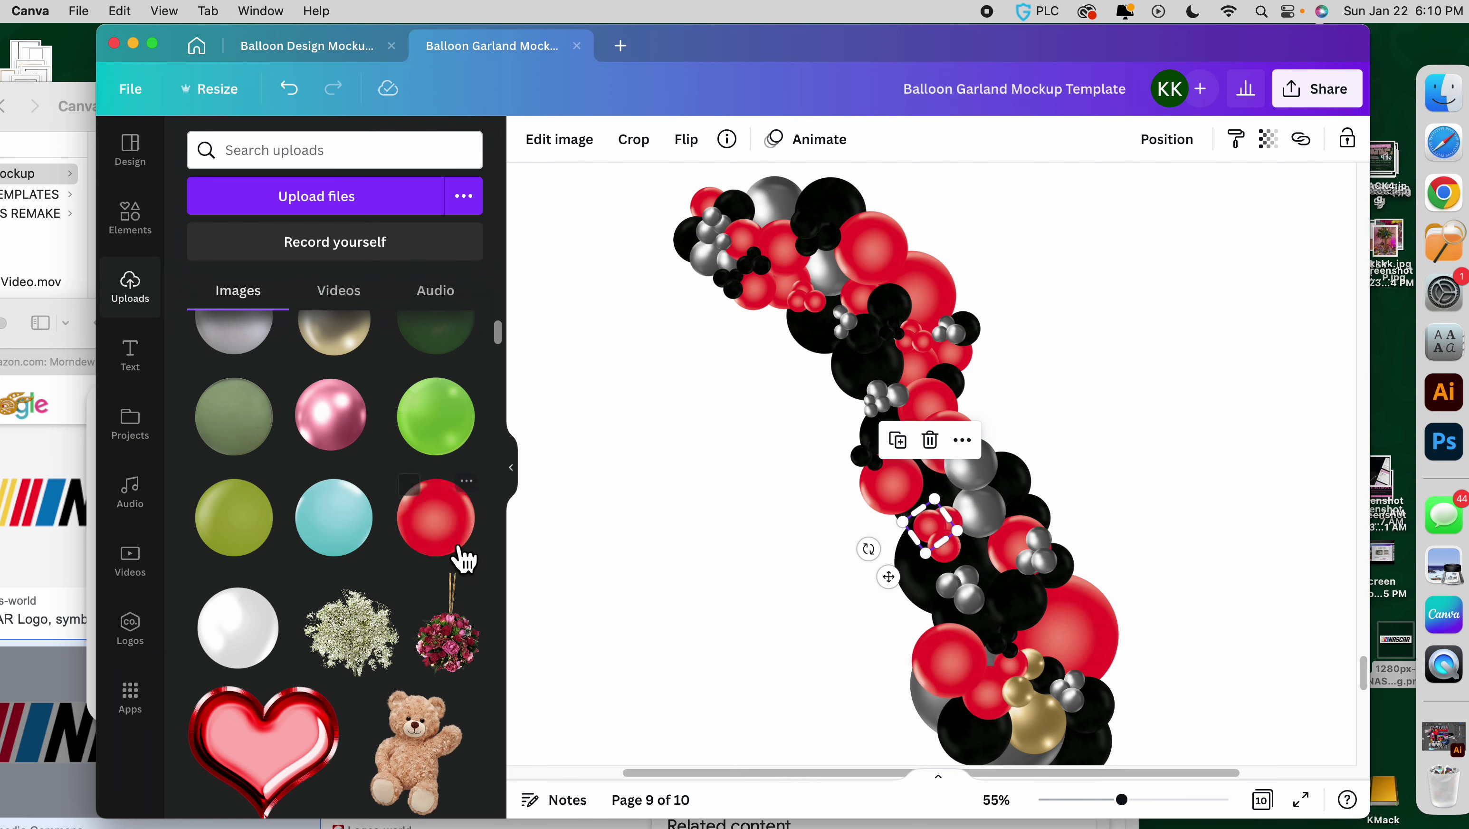
{"action": "left_click_drag", "start_coordinate": [459, 554], "coordinate": [1043, 675]}
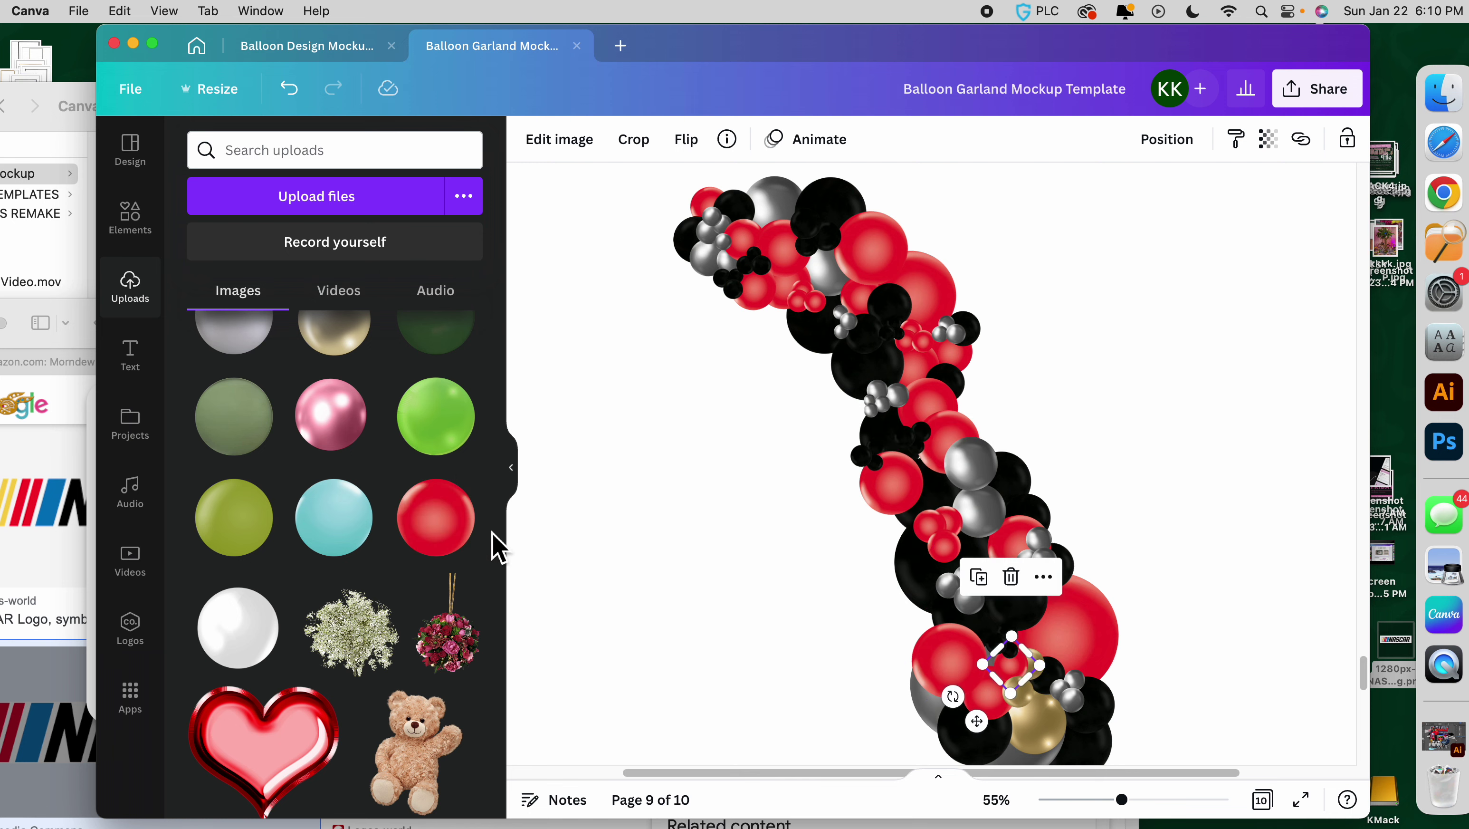
{"action": "left_click_drag", "start_coordinate": [458, 537], "coordinate": [1048, 675]}
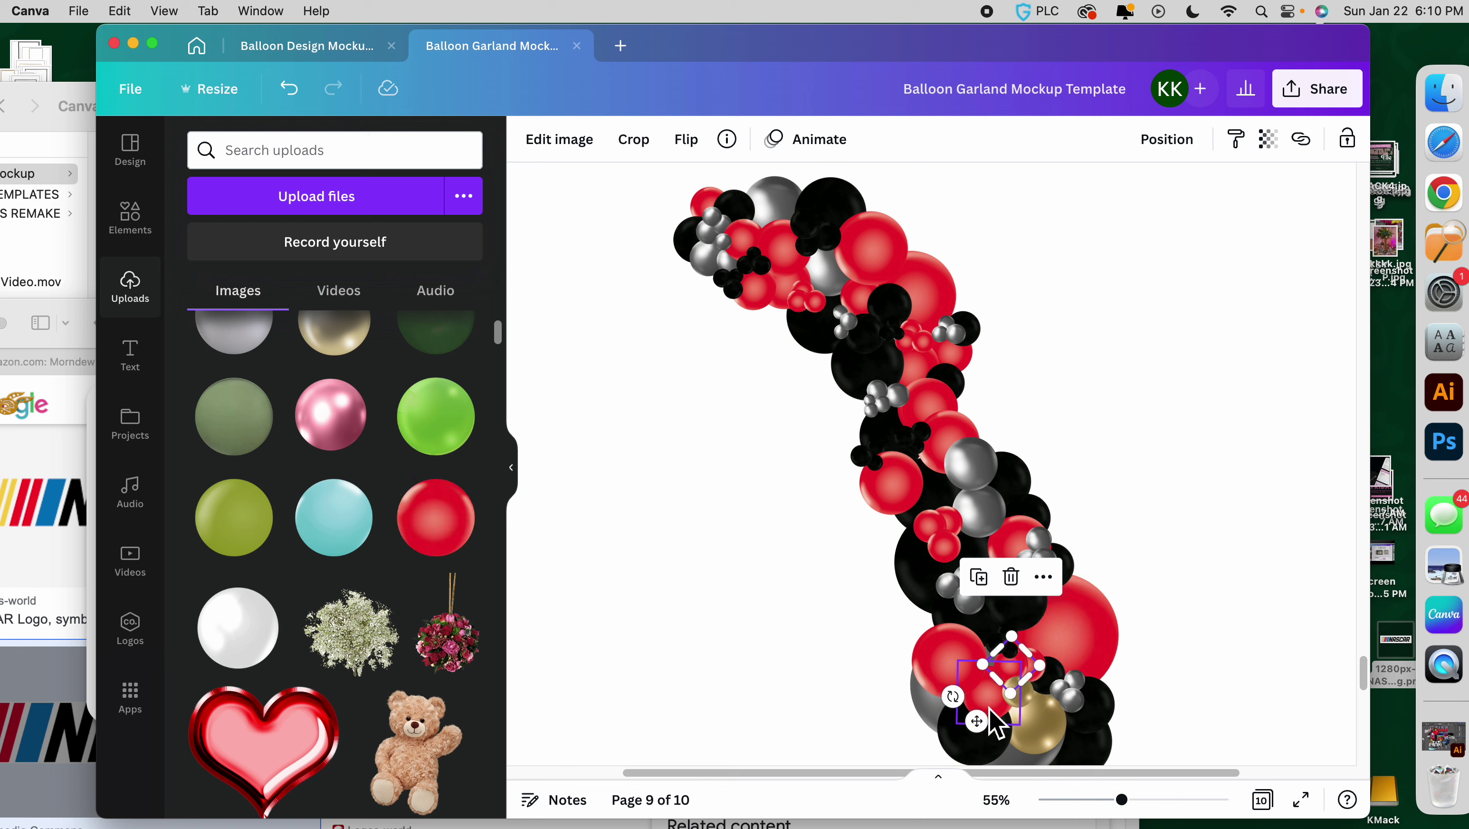
{"action": "left_click_drag", "start_coordinate": [954, 696], "coordinate": [1042, 694]}
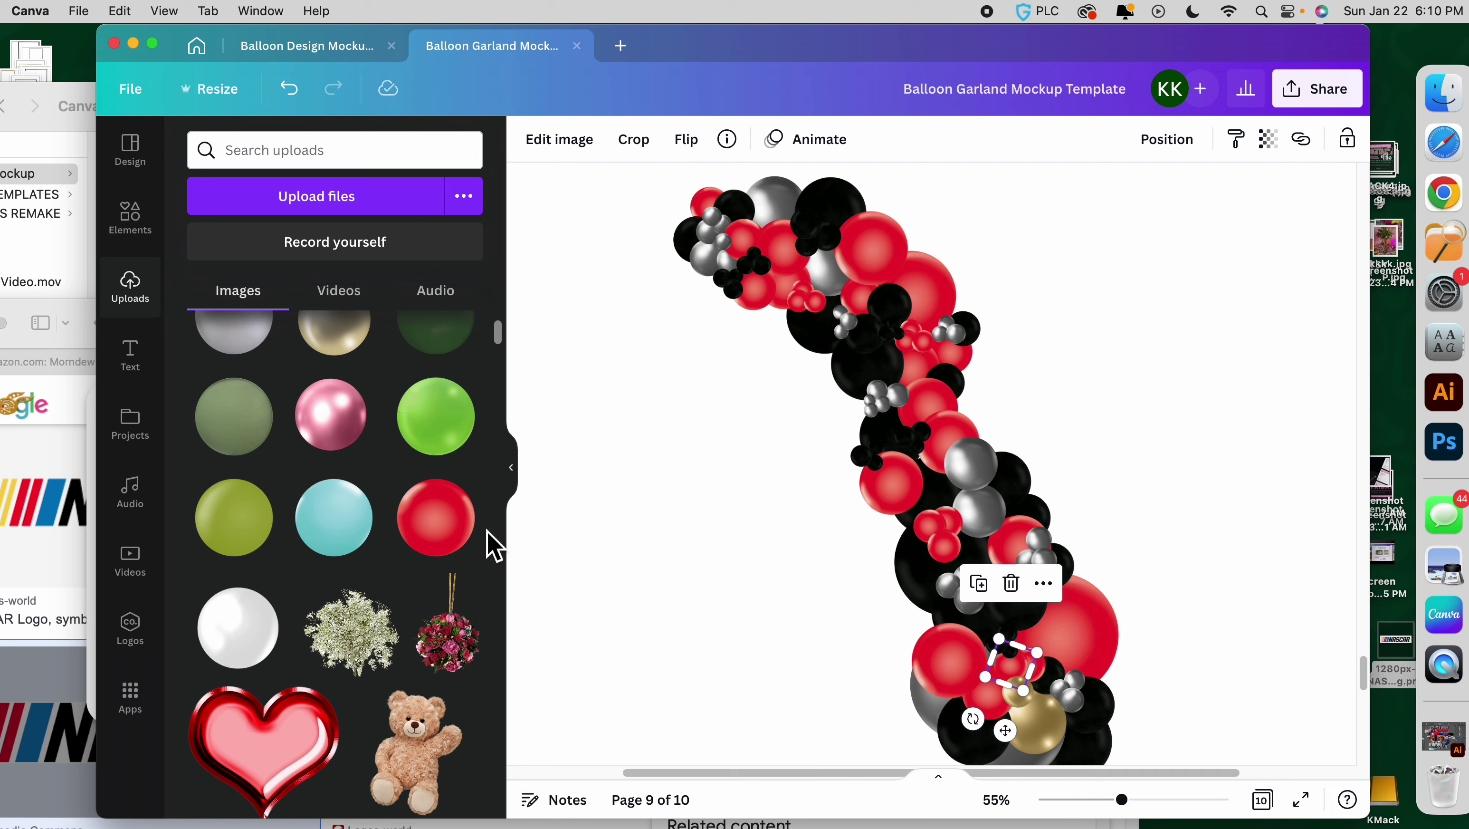
{"action": "left_click_drag", "start_coordinate": [456, 524], "coordinate": [1063, 736]}
{"action": "scroll", "coordinate": [985, 682], "scroll_direction": "down", "scroll_amount": 5}
{"action": "scroll", "coordinate": [925, 637], "scroll_direction": "up", "scroll_amount": 3}
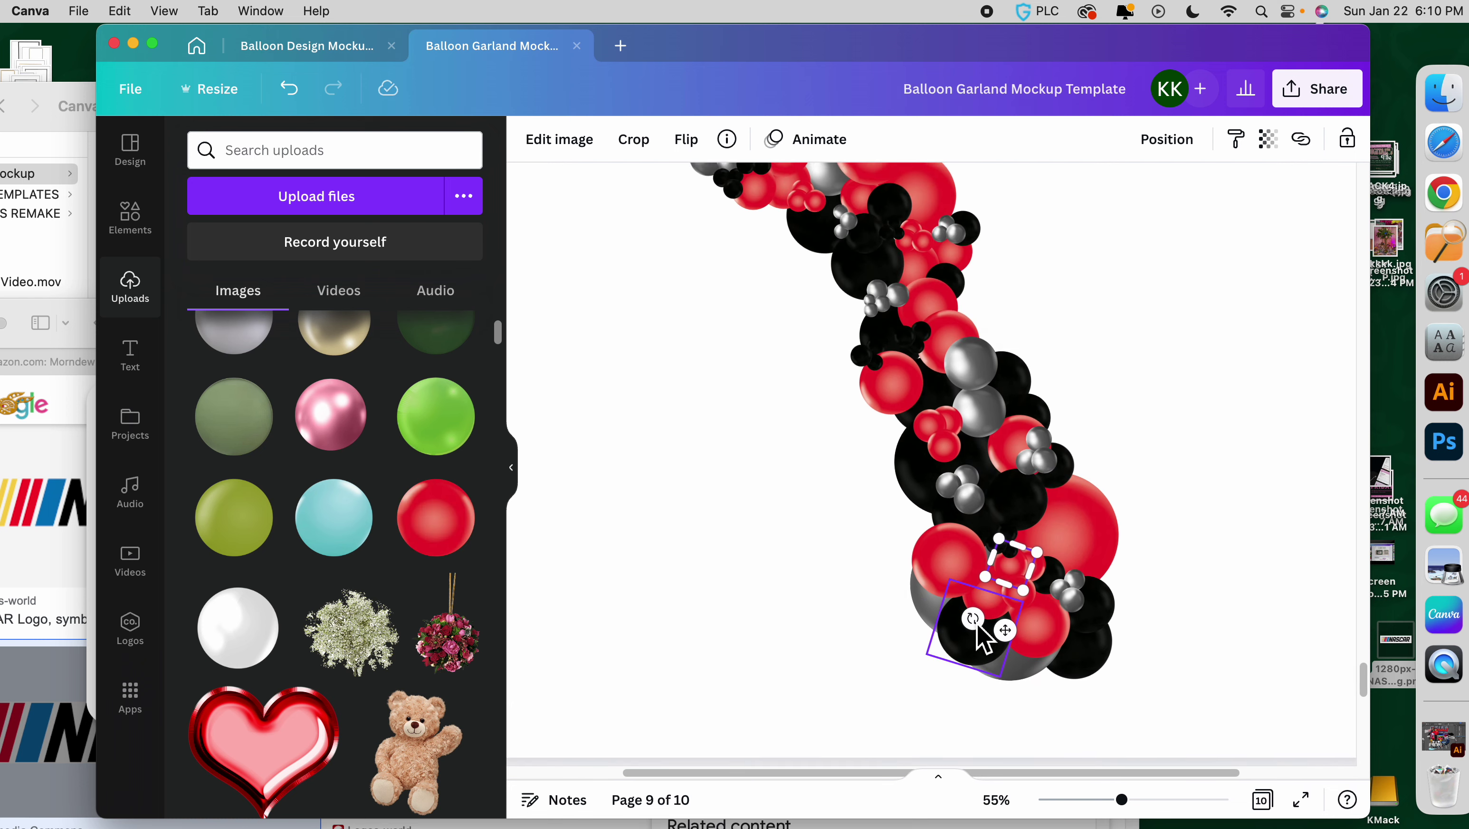
{"action": "scroll", "coordinate": [731, 638], "scroll_direction": "down", "scroll_amount": 10}
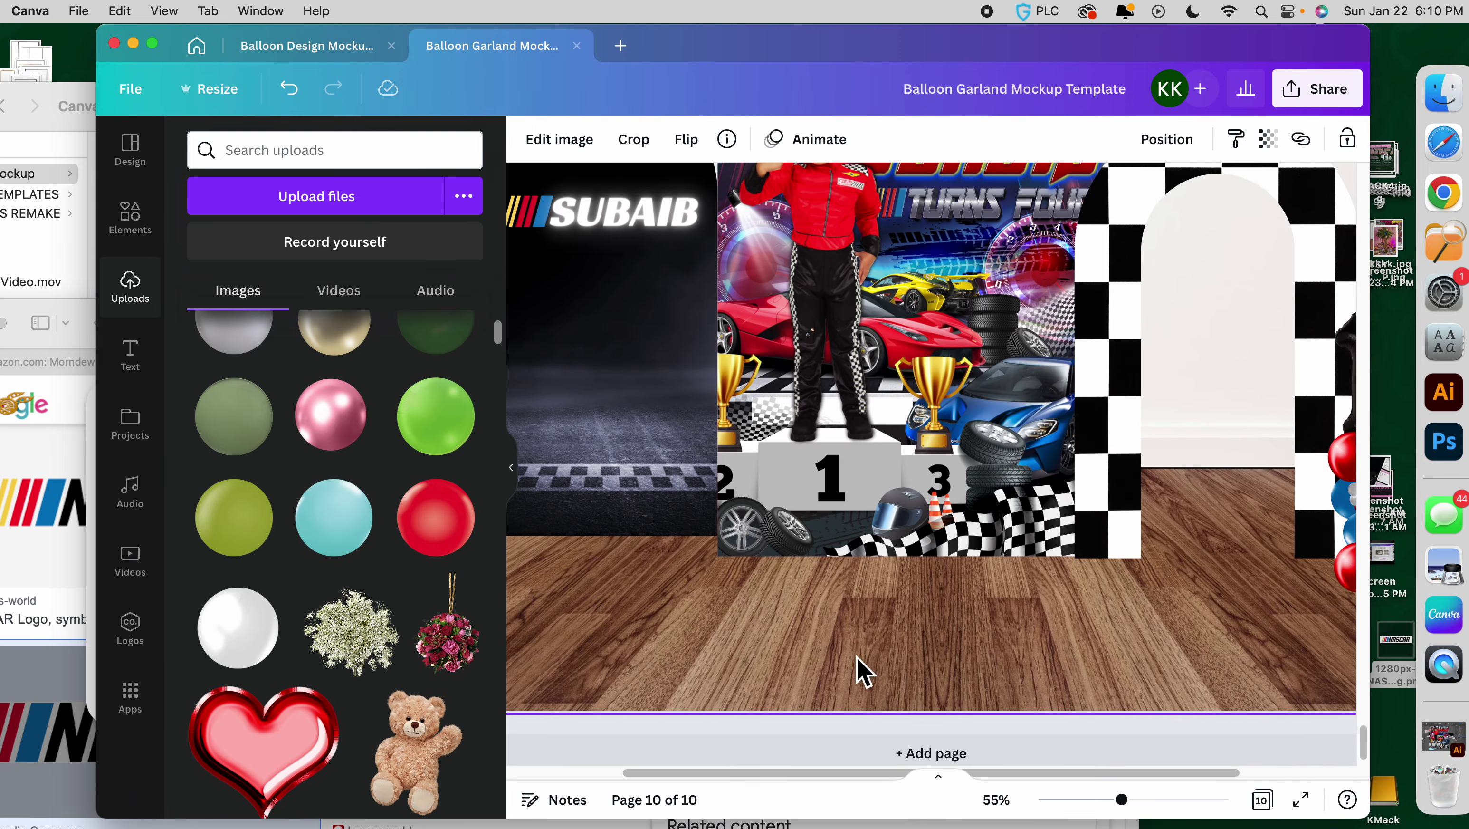
Check the balloon column on page 10 and try the blue balloon image at the upper left end of page 9's garland.
{"action": "left_click_drag", "start_coordinate": [1045, 774], "coordinate": [1110, 771]}
{"action": "scroll", "coordinate": [977, 546], "scroll_direction": "up", "scroll_amount": 1}
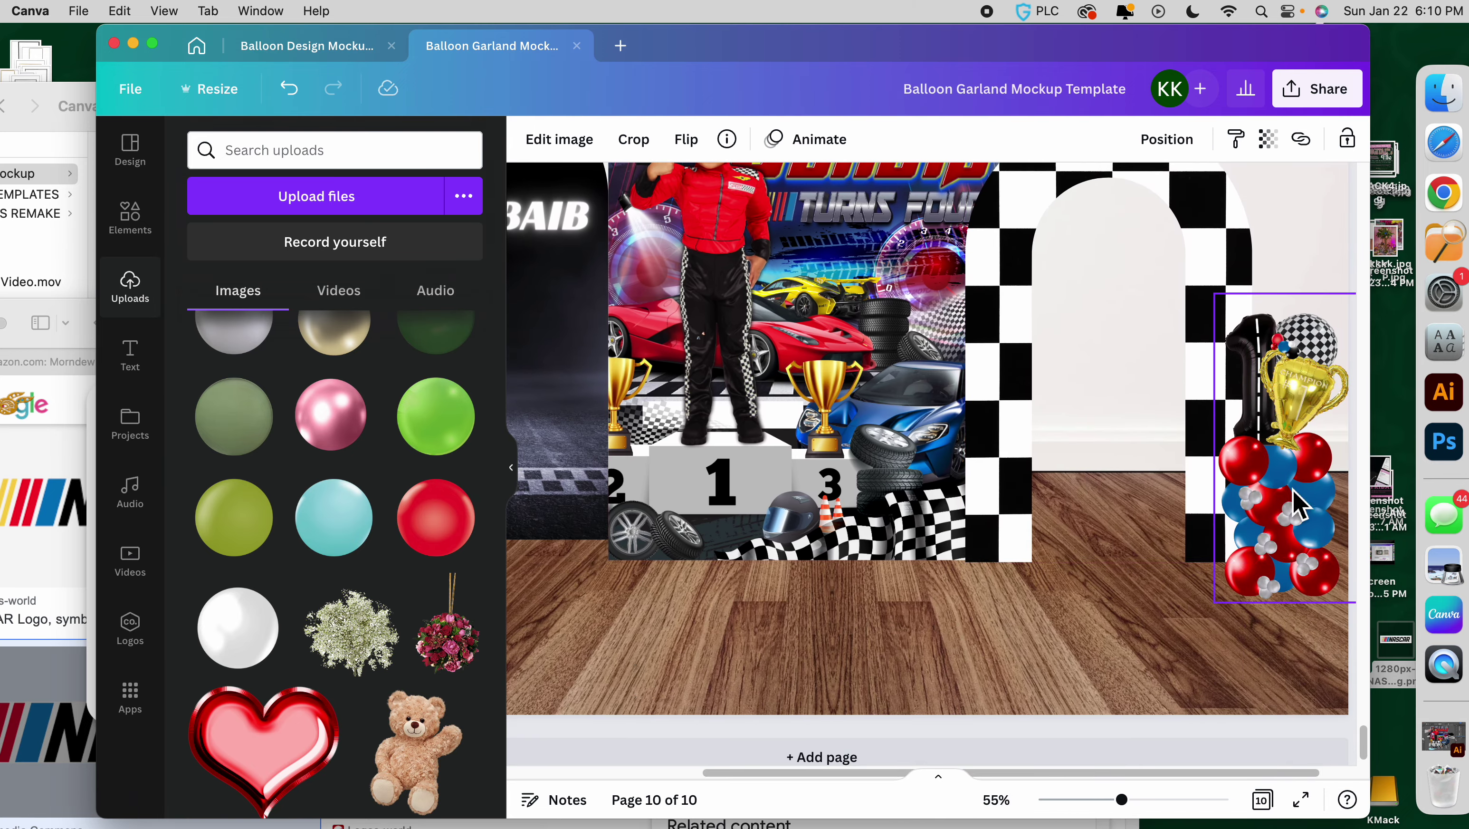
{"action": "scroll", "coordinate": [890, 548], "scroll_direction": "up", "scroll_amount": 10}
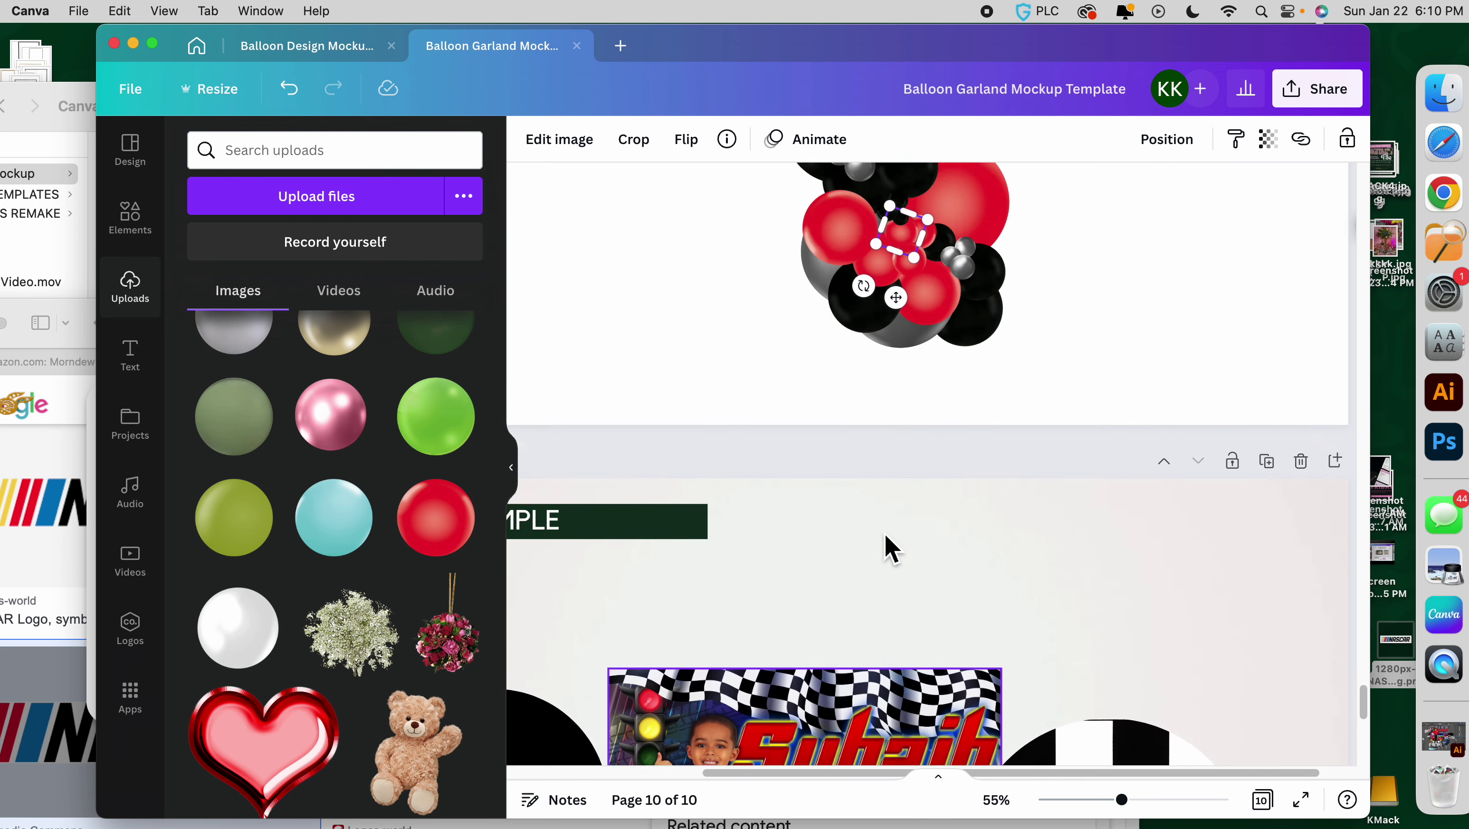
{"action": "scroll", "coordinate": [891, 549], "scroll_direction": "up", "scroll_amount": 5}
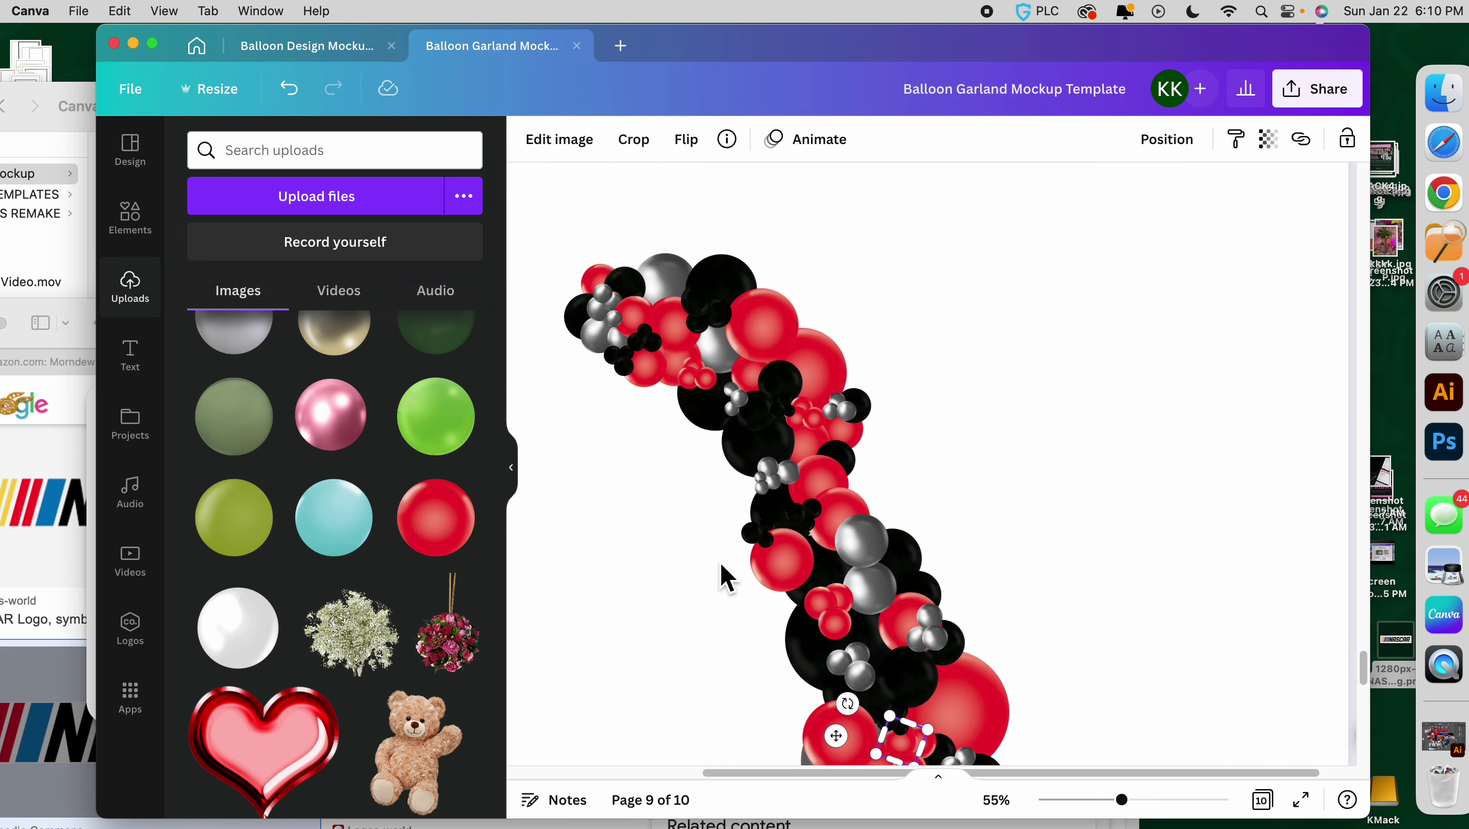
{"action": "scroll", "coordinate": [325, 519], "scroll_direction": "up", "scroll_amount": 4}
{"action": "scroll", "coordinate": [365, 577], "scroll_direction": "down", "scroll_amount": 10}
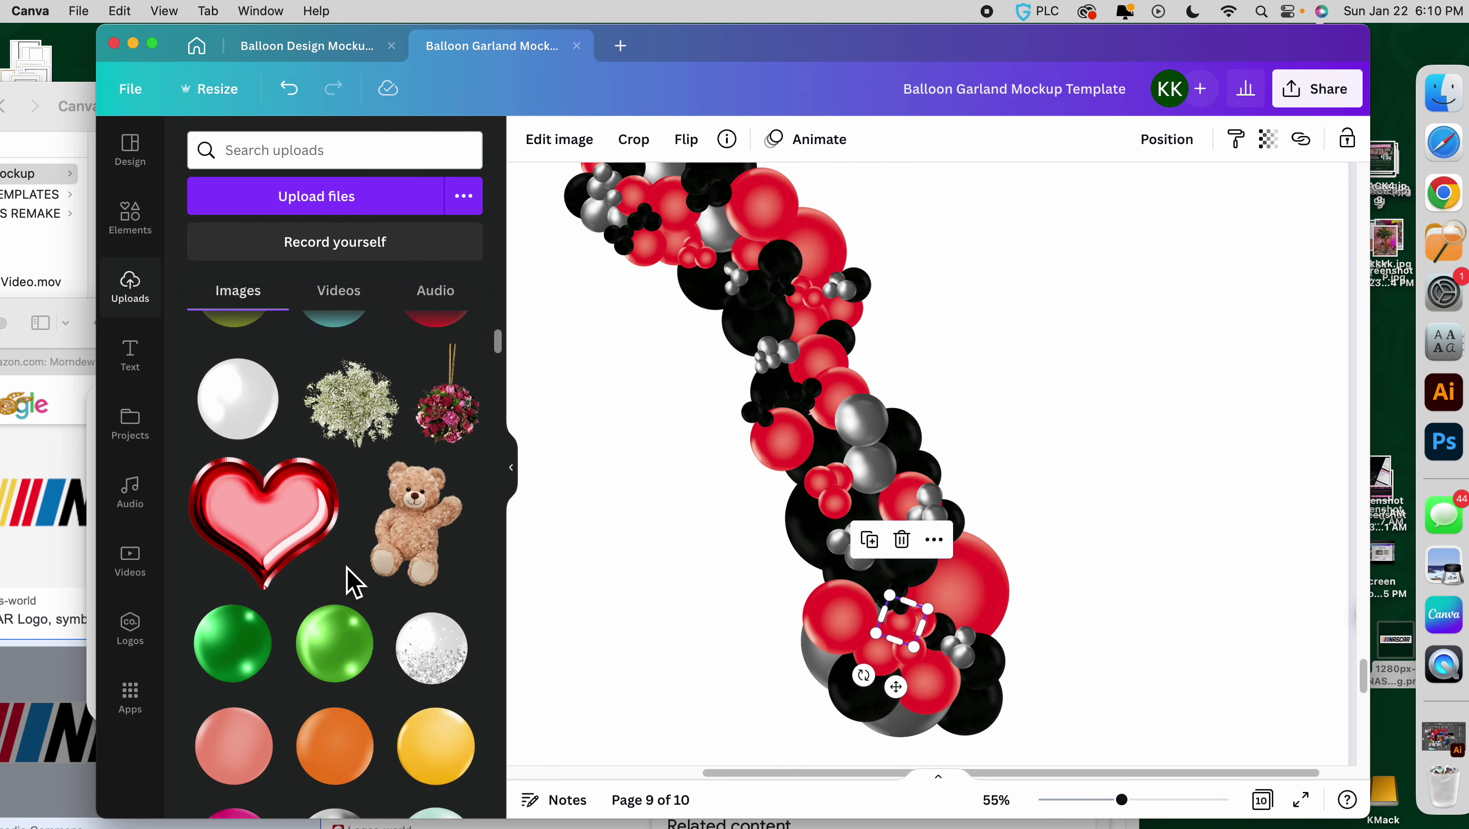
{"action": "left_click_drag", "start_coordinate": [352, 643], "coordinate": [603, 227]}
{"action": "scroll", "coordinate": [574, 419], "scroll_direction": "up", "scroll_amount": 3}
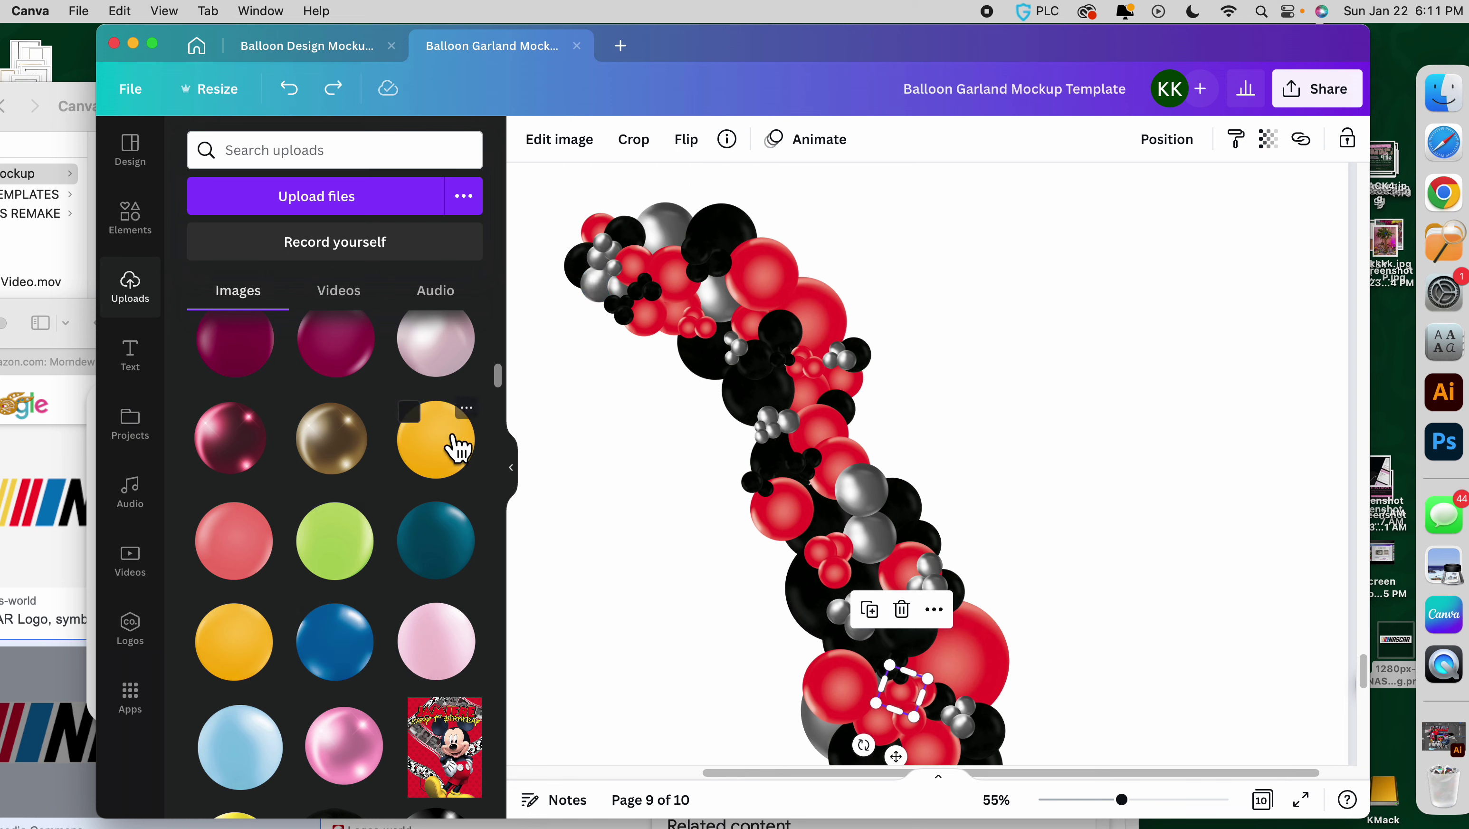
{"action": "mouse_move", "coordinate": [367, 644]}
{"action": "left_mouse_down"}
{"action": "mouse_move", "coordinate": [579, 264]}
{"action": "mouse_move", "coordinate": [387, 640]}
{"action": "left_mouse_up"}
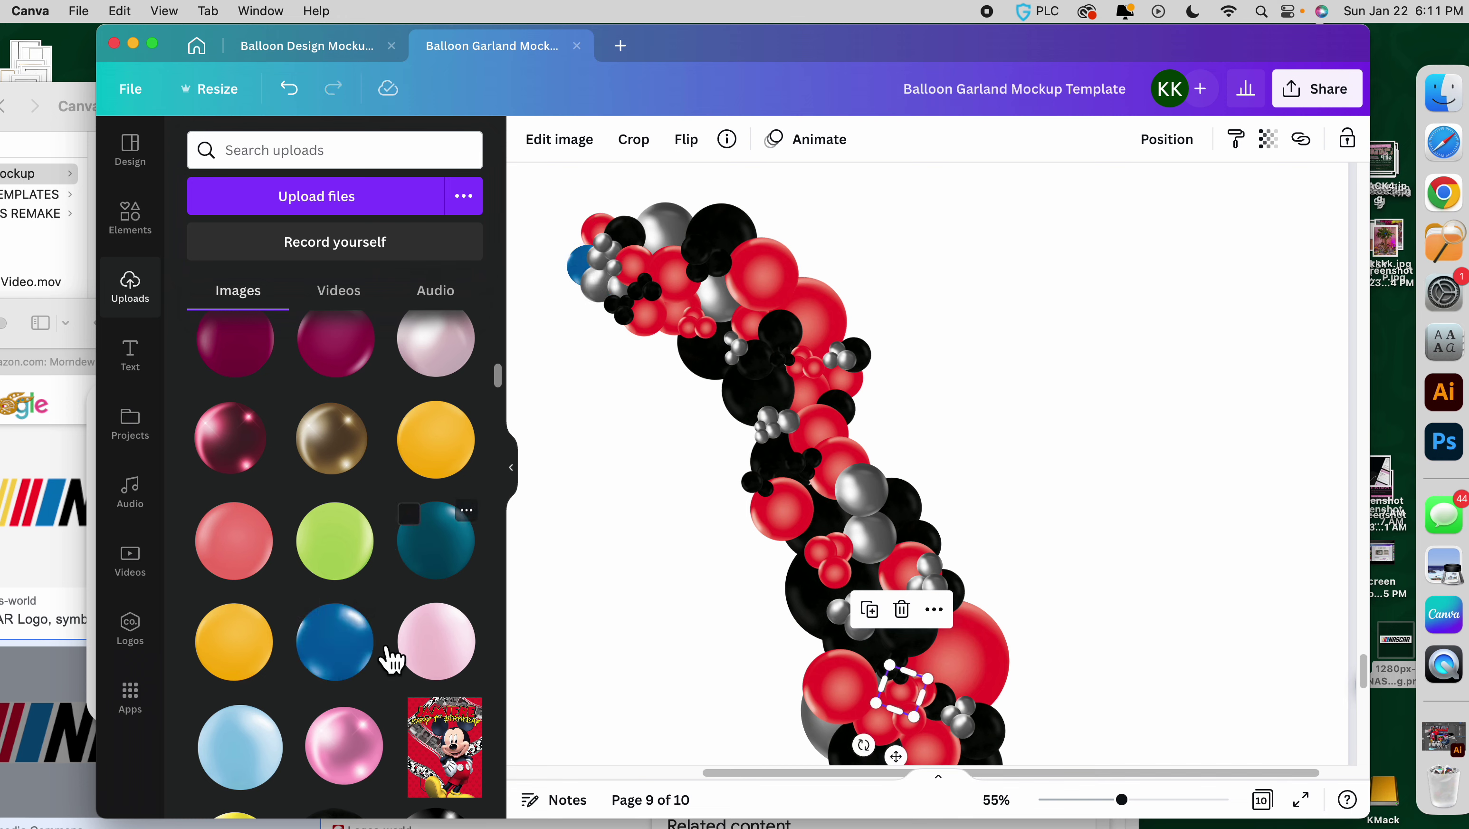
Replace the silver balloon and small neighboring balloons near the garland's upper left end with the blue balloon image.
{"action": "left_click_drag", "start_coordinate": [454, 531], "coordinate": [607, 278]}
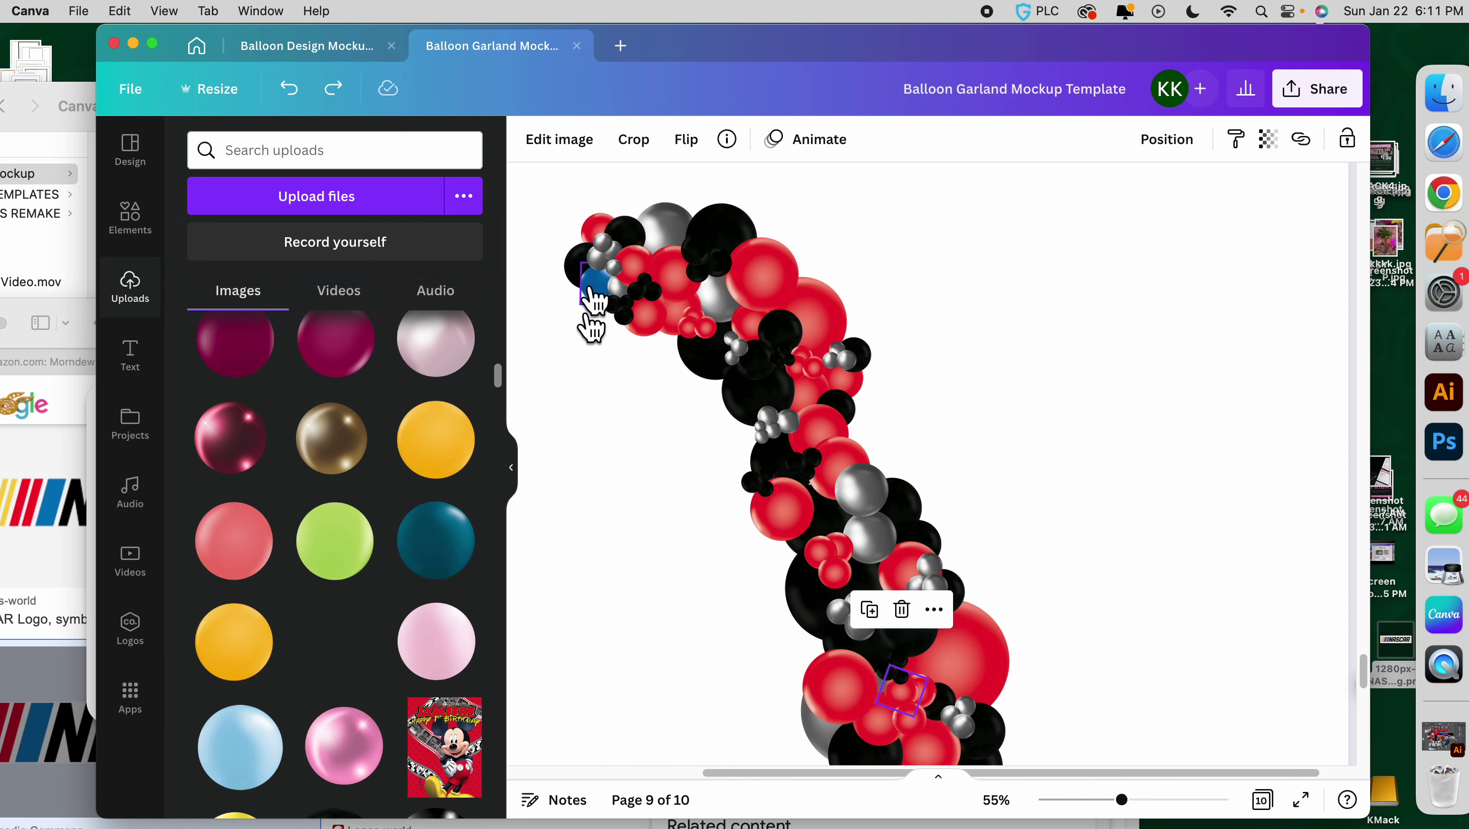
{"action": "left_click_drag", "start_coordinate": [357, 626], "coordinate": [575, 226]}
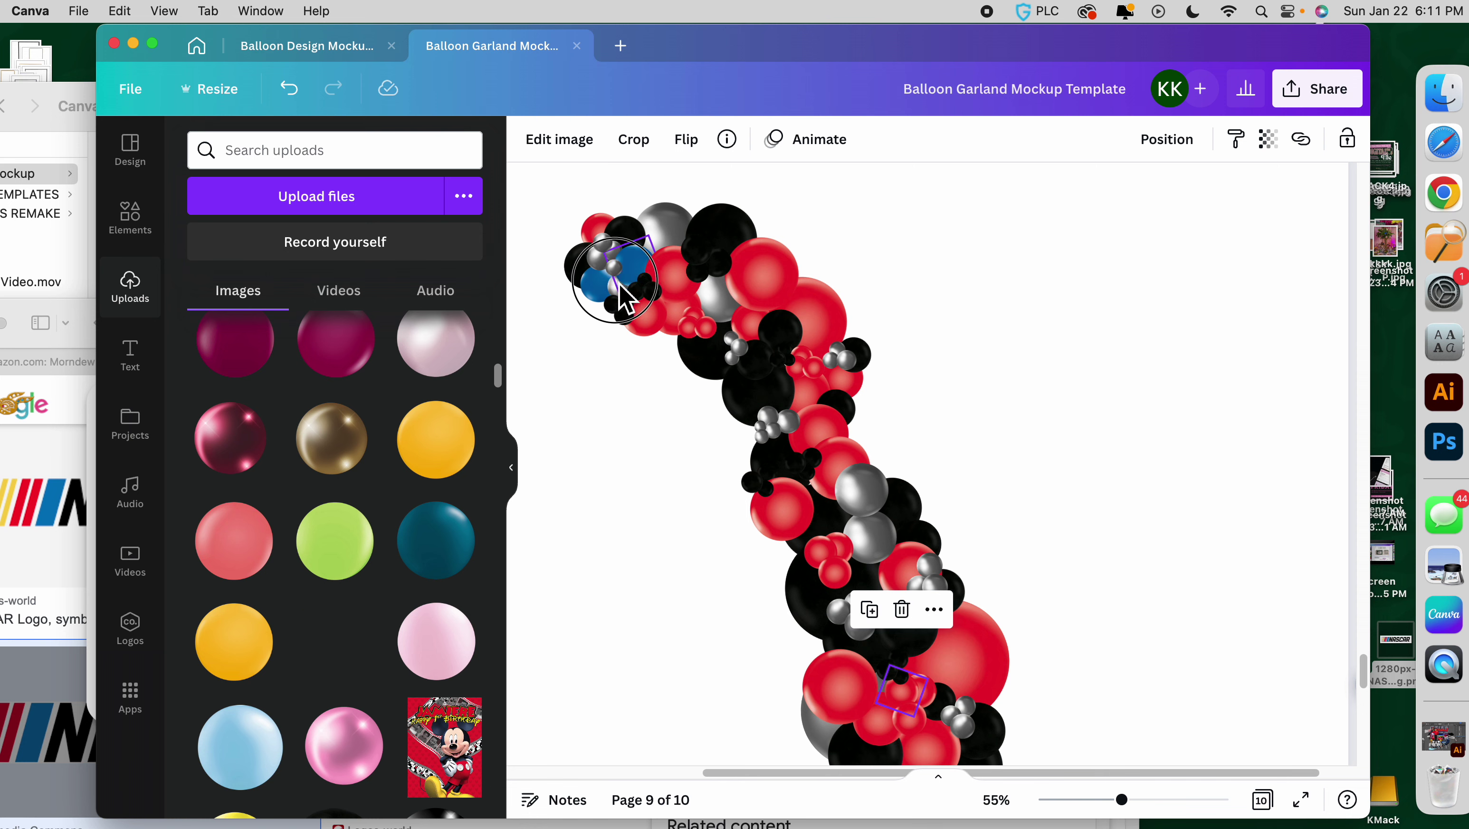
{"action": "left_click_drag", "start_coordinate": [619, 283], "coordinate": [619, 289]}
{"action": "left_click_drag", "start_coordinate": [365, 644], "coordinate": [627, 290]}
Fill the silver balloon, the large red balloon and two smaller balloons below them on the upper curve with the blue balloon image.
{"action": "left_click_drag", "start_coordinate": [335, 642], "coordinate": [722, 320]}
{"action": "left_click_drag", "start_coordinate": [383, 629], "coordinate": [784, 278]}
{"action": "left_click_drag", "start_coordinate": [401, 575], "coordinate": [754, 264]}
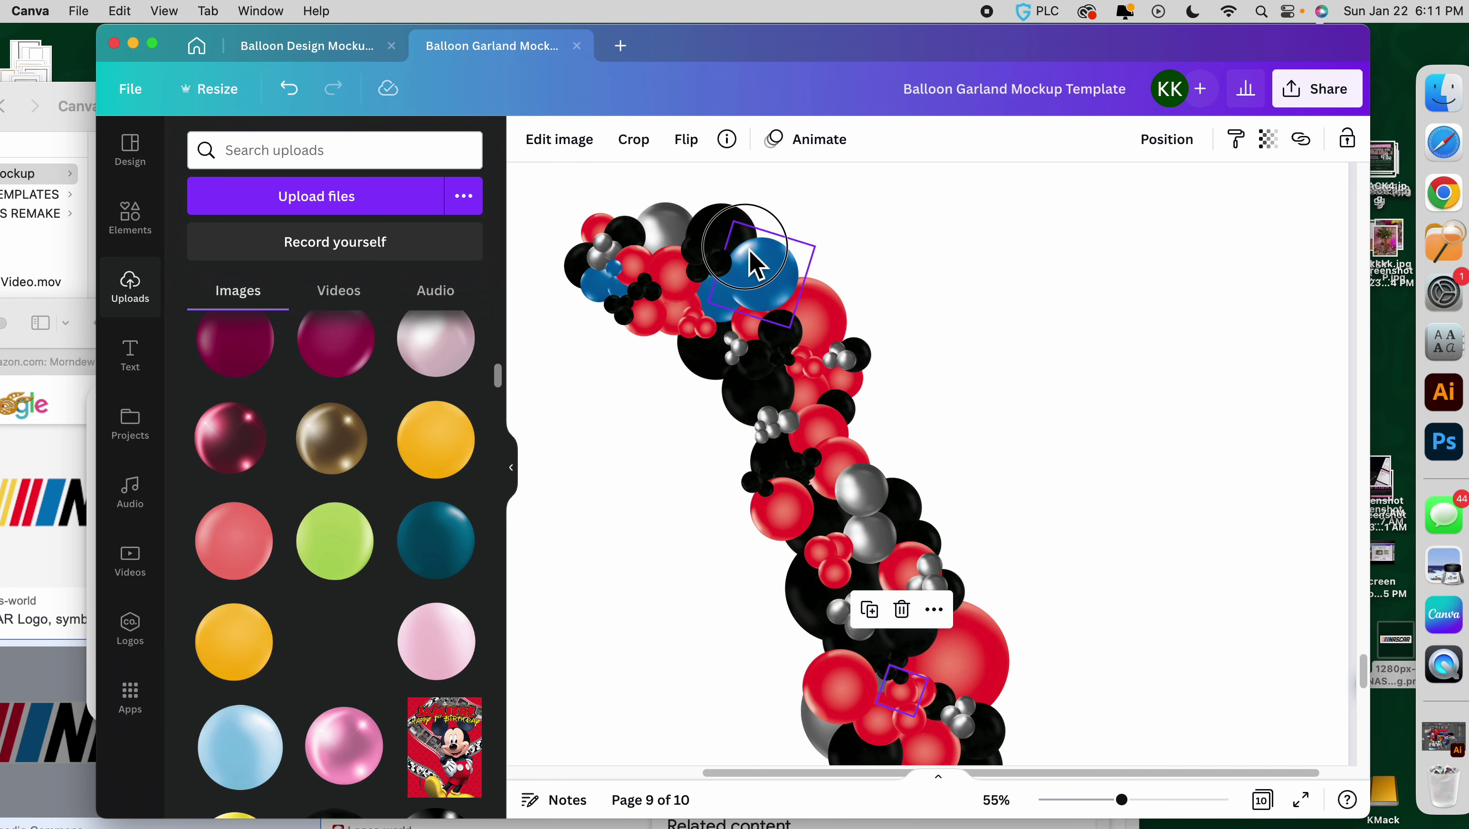
{"action": "left_click_drag", "start_coordinate": [734, 330], "coordinate": [772, 386]}
{"action": "left_click_drag", "start_coordinate": [378, 677], "coordinate": [780, 348]}
{"action": "left_click", "coordinate": [796, 339]}
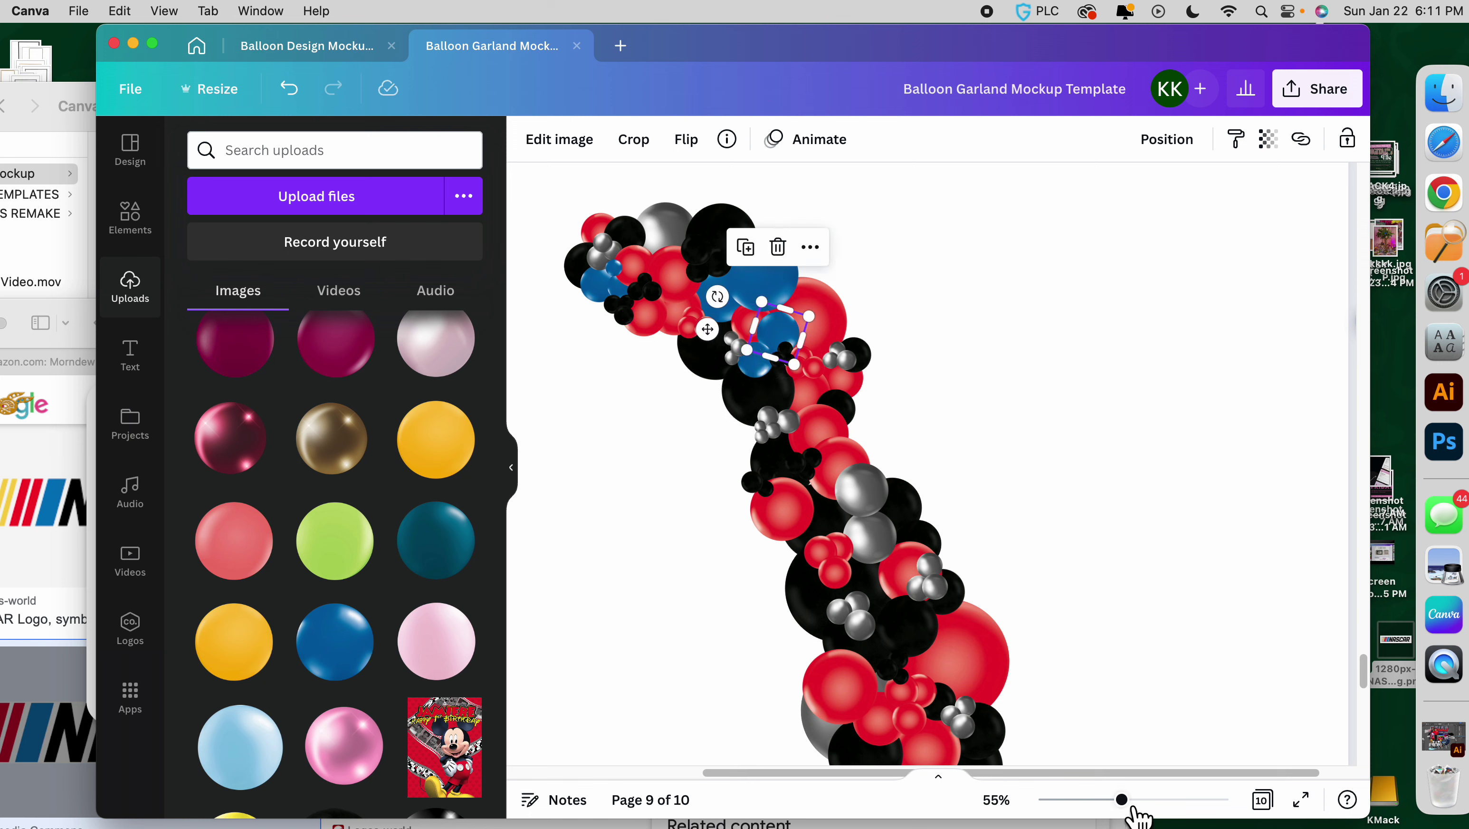
Recolor the tiny three-balloon black cluster beside the upper curve's new blue balloons with the blue balloon image.
{"action": "left_click_drag", "start_coordinate": [1132, 807], "coordinate": [1152, 810]}
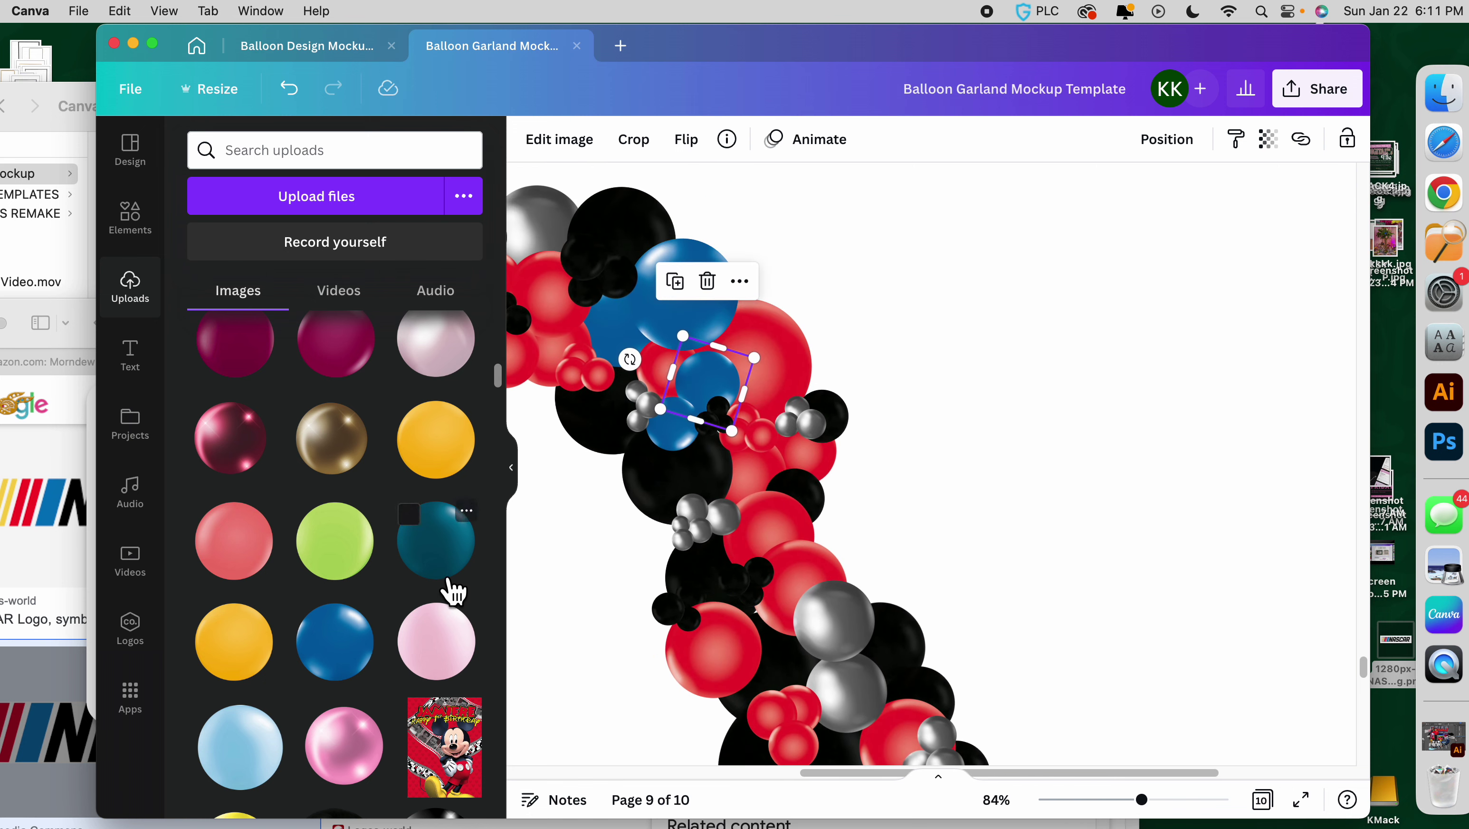
{"action": "left_click_drag", "start_coordinate": [371, 655], "coordinate": [721, 436]}
{"action": "left_click_drag", "start_coordinate": [344, 642], "coordinate": [720, 427]}
{"action": "left_click_drag", "start_coordinate": [354, 676], "coordinate": [681, 437]}
{"action": "left_click", "coordinate": [733, 419]}
{"action": "left_click", "coordinate": [1026, 452]}
Replace the two black balloons around the red balloon at the garland's middle left edge with the blue image and enlarge both.
{"action": "scroll", "coordinate": [941, 451], "scroll_direction": "down", "scroll_amount": 5}
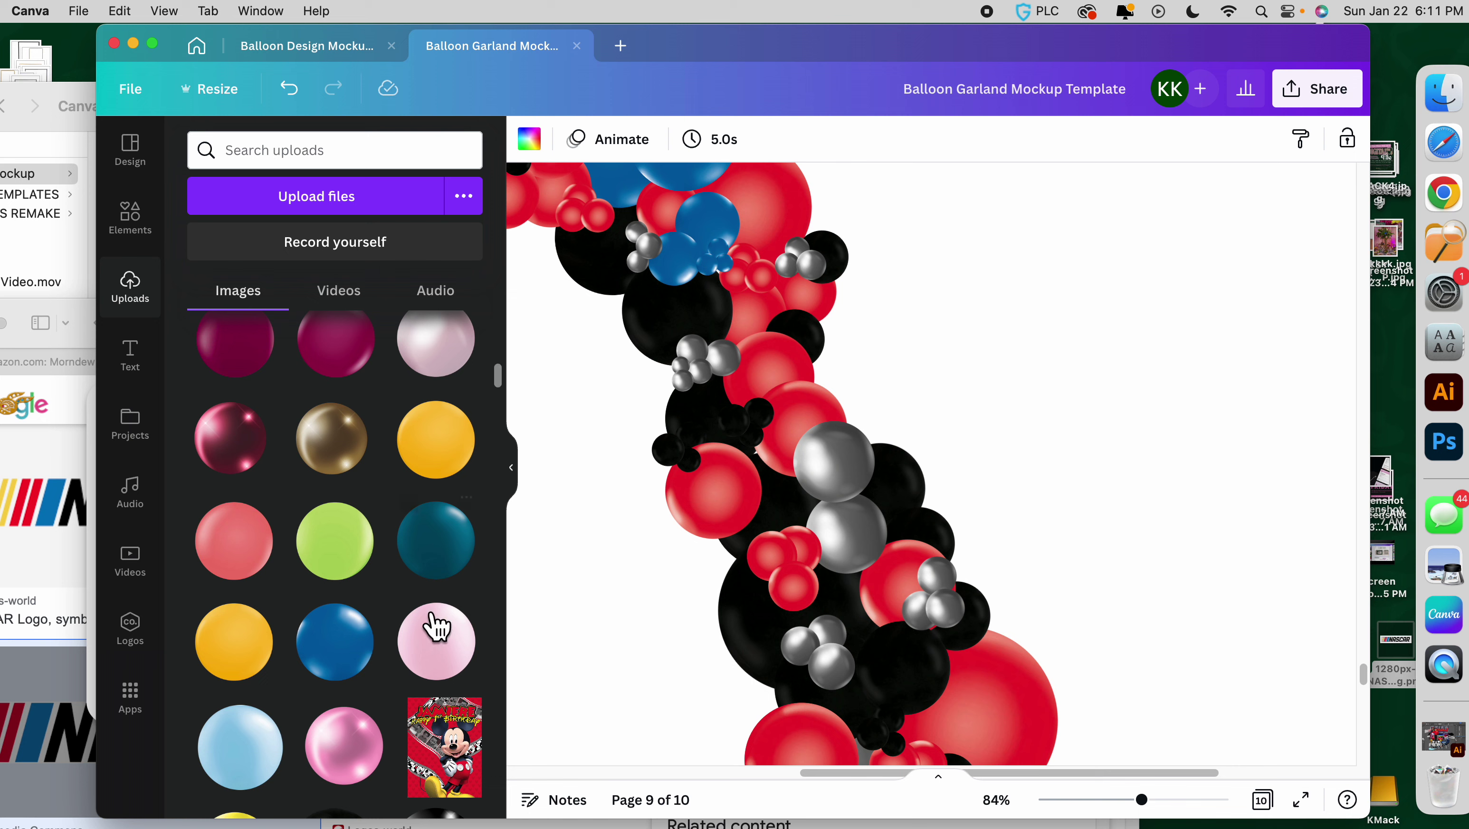
{"action": "left_click_drag", "start_coordinate": [375, 653], "coordinate": [700, 414]}
{"action": "left_click_drag", "start_coordinate": [751, 485], "coordinate": [761, 503]}
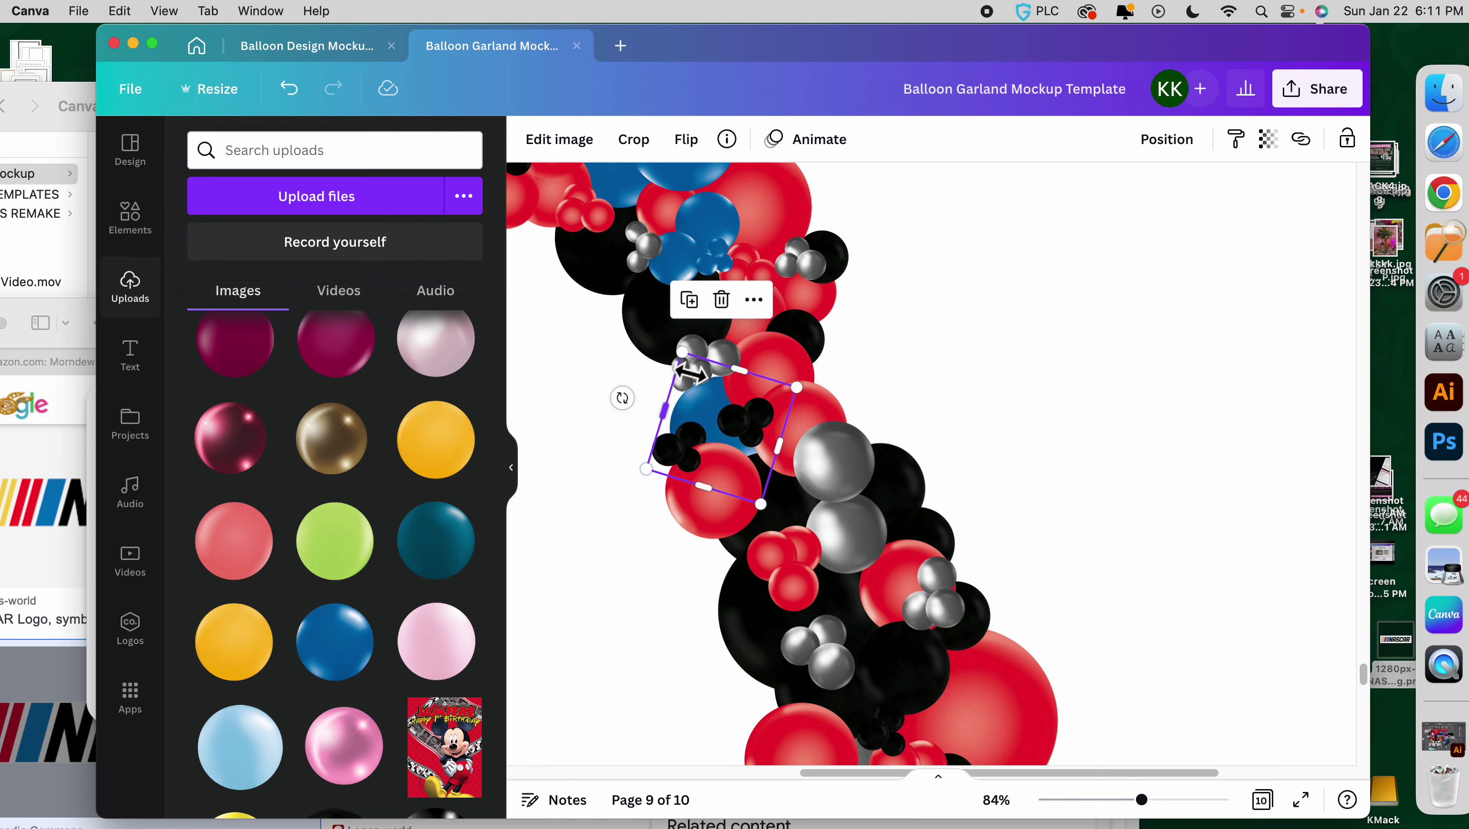
{"action": "left_click_drag", "start_coordinate": [691, 375], "coordinate": [672, 328]}
{"action": "scroll", "coordinate": [393, 656], "scroll_direction": "down", "scroll_amount": 6}
{"action": "scroll", "coordinate": [364, 575], "scroll_direction": "up", "scroll_amount": 2}
{"action": "left_click_drag", "start_coordinate": [342, 377], "coordinate": [784, 514]}
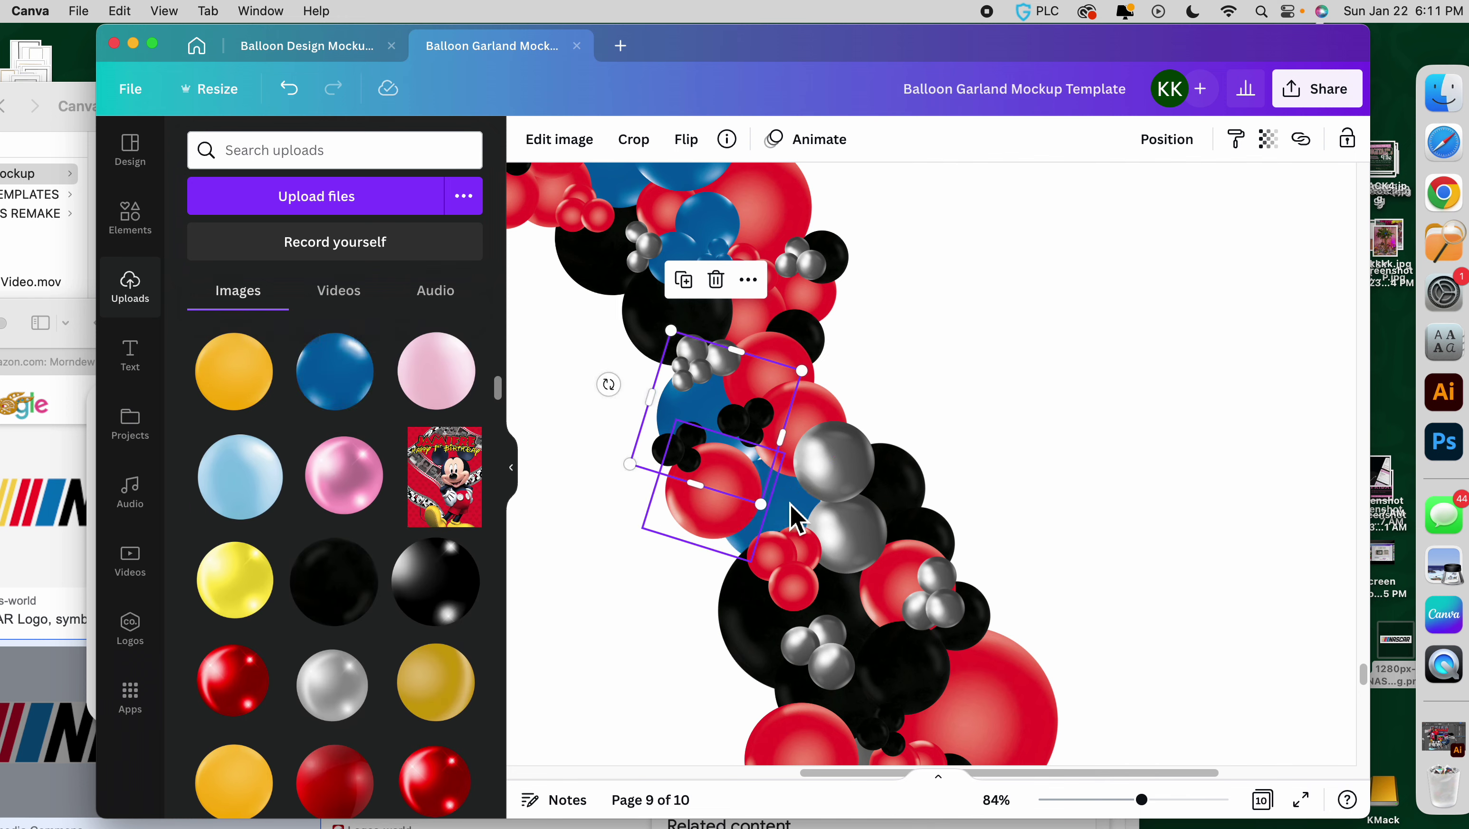
{"action": "left_click", "coordinate": [792, 497]}
{"action": "left_click_drag", "start_coordinate": [731, 435], "coordinate": [724, 419]}
Replace the two black balloons just above the large red balloon in the garland's lower section with the blue balloon image.
{"action": "scroll", "coordinate": [844, 541], "scroll_direction": "down", "scroll_amount": 1}
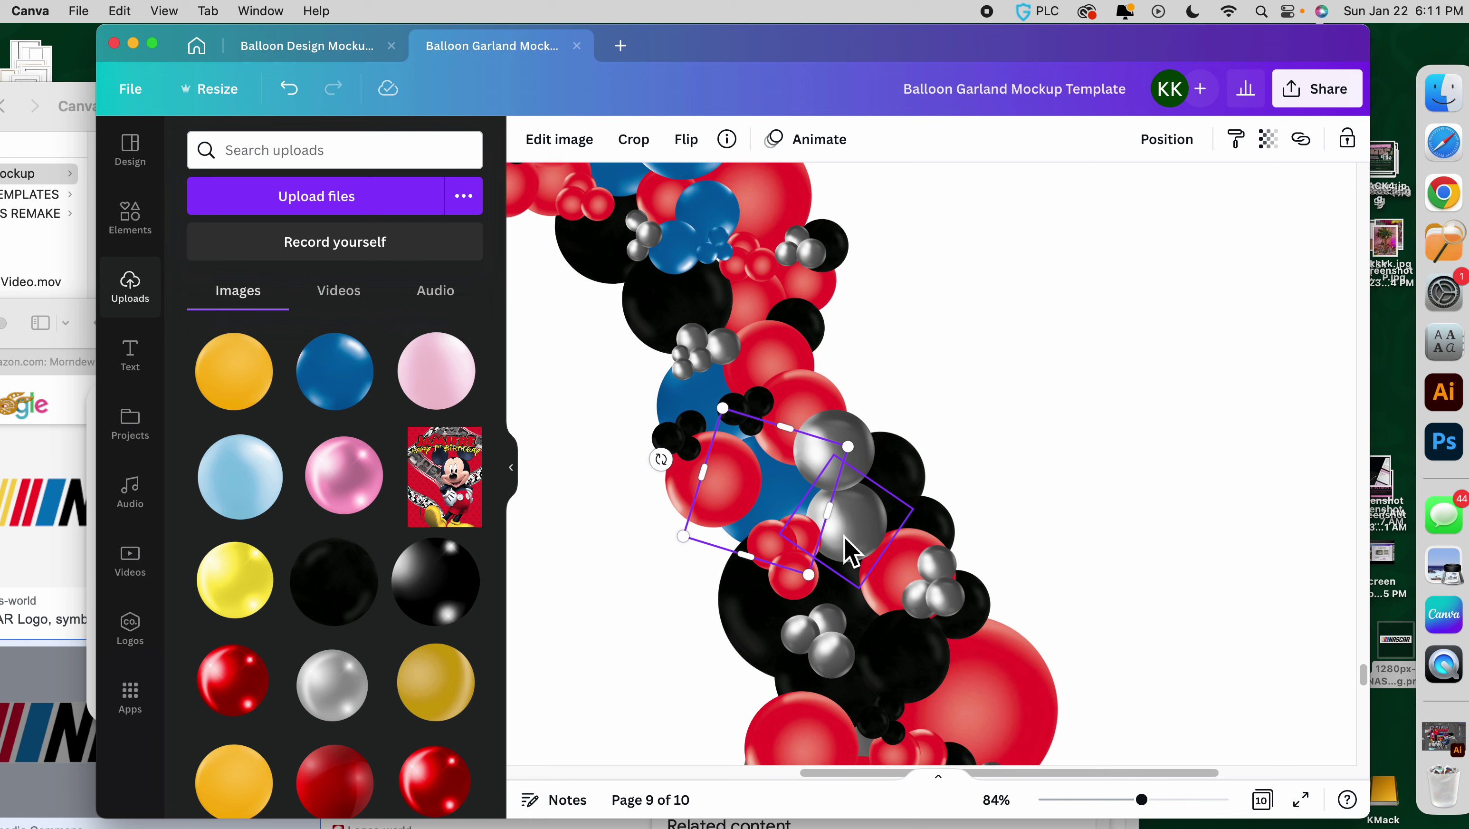
{"action": "scroll", "coordinate": [493, 580], "scroll_direction": "down", "scroll_amount": 1}
{"action": "left_click_drag", "start_coordinate": [365, 383], "coordinate": [874, 589]}
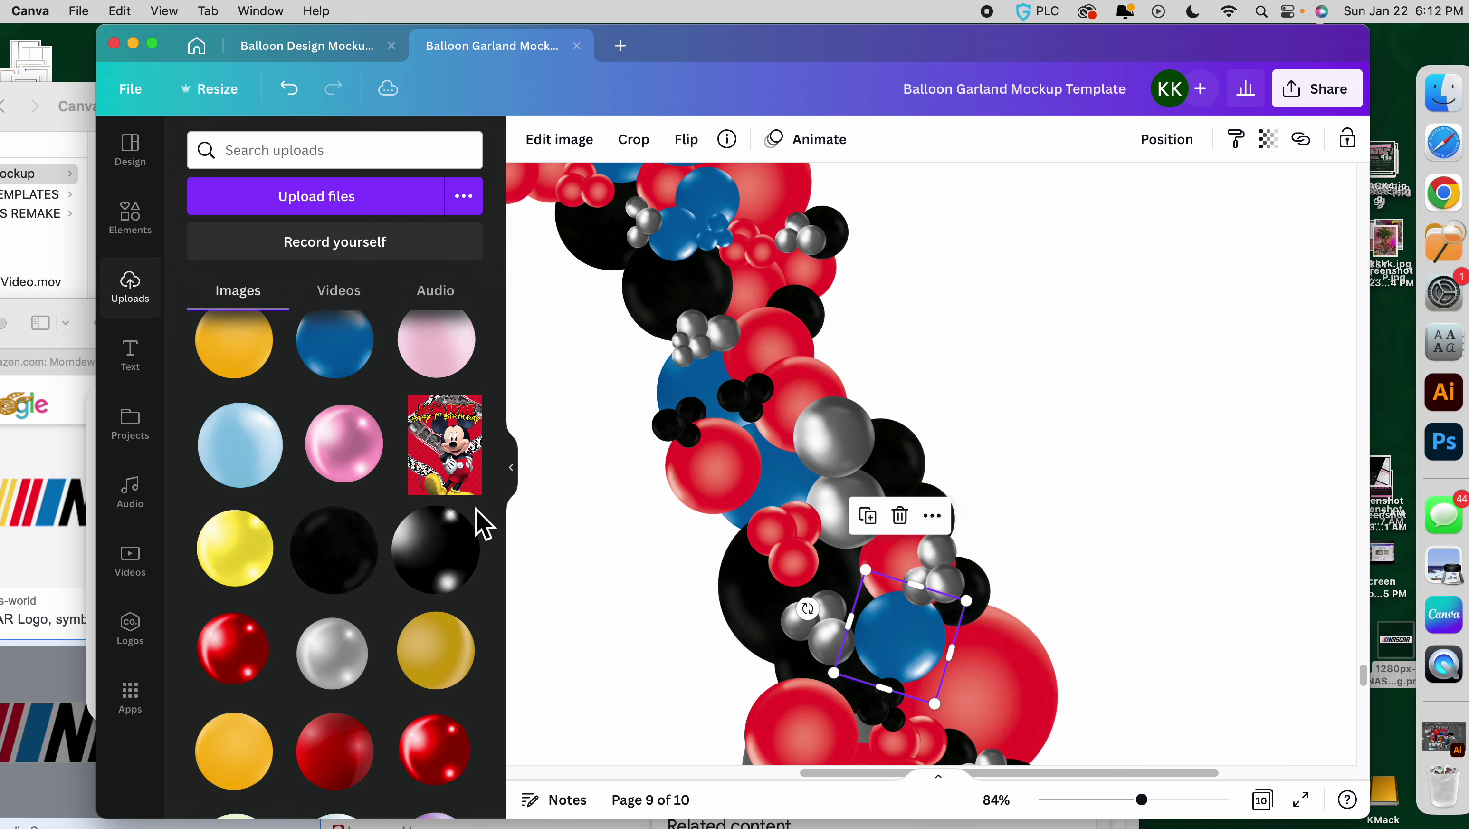
{"action": "left_click_drag", "start_coordinate": [372, 381], "coordinate": [973, 624]}
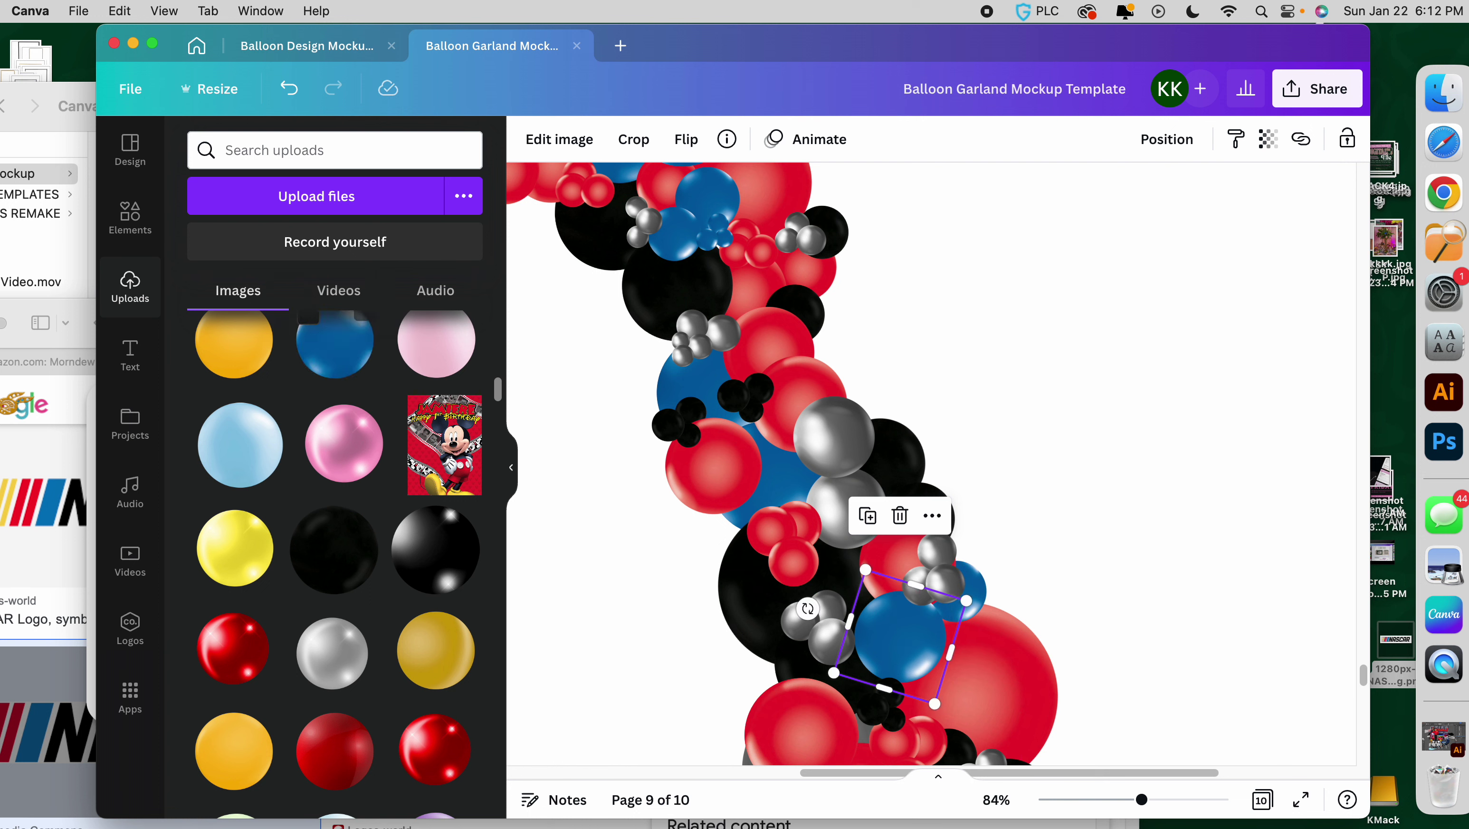
Fill the tiny three-balloon black cluster left of the large lower red balloon with the blue balloon image.
{"action": "left_click_drag", "start_coordinate": [335, 343], "coordinate": [891, 716]}
{"action": "left_click_drag", "start_coordinate": [908, 705], "coordinate": [906, 704]}
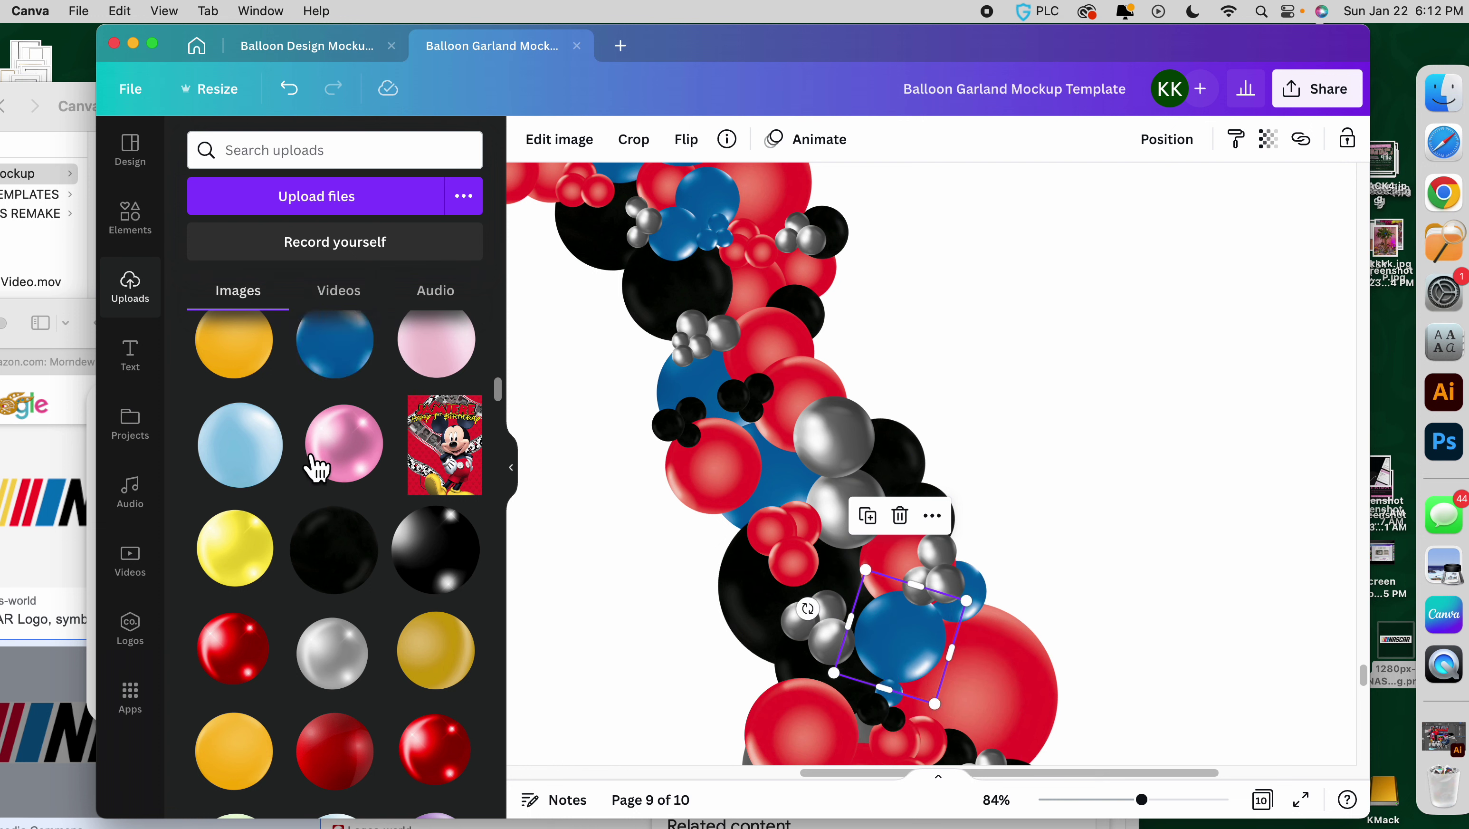
{"action": "scroll", "coordinate": [929, 749], "scroll_direction": "down", "scroll_amount": 1}
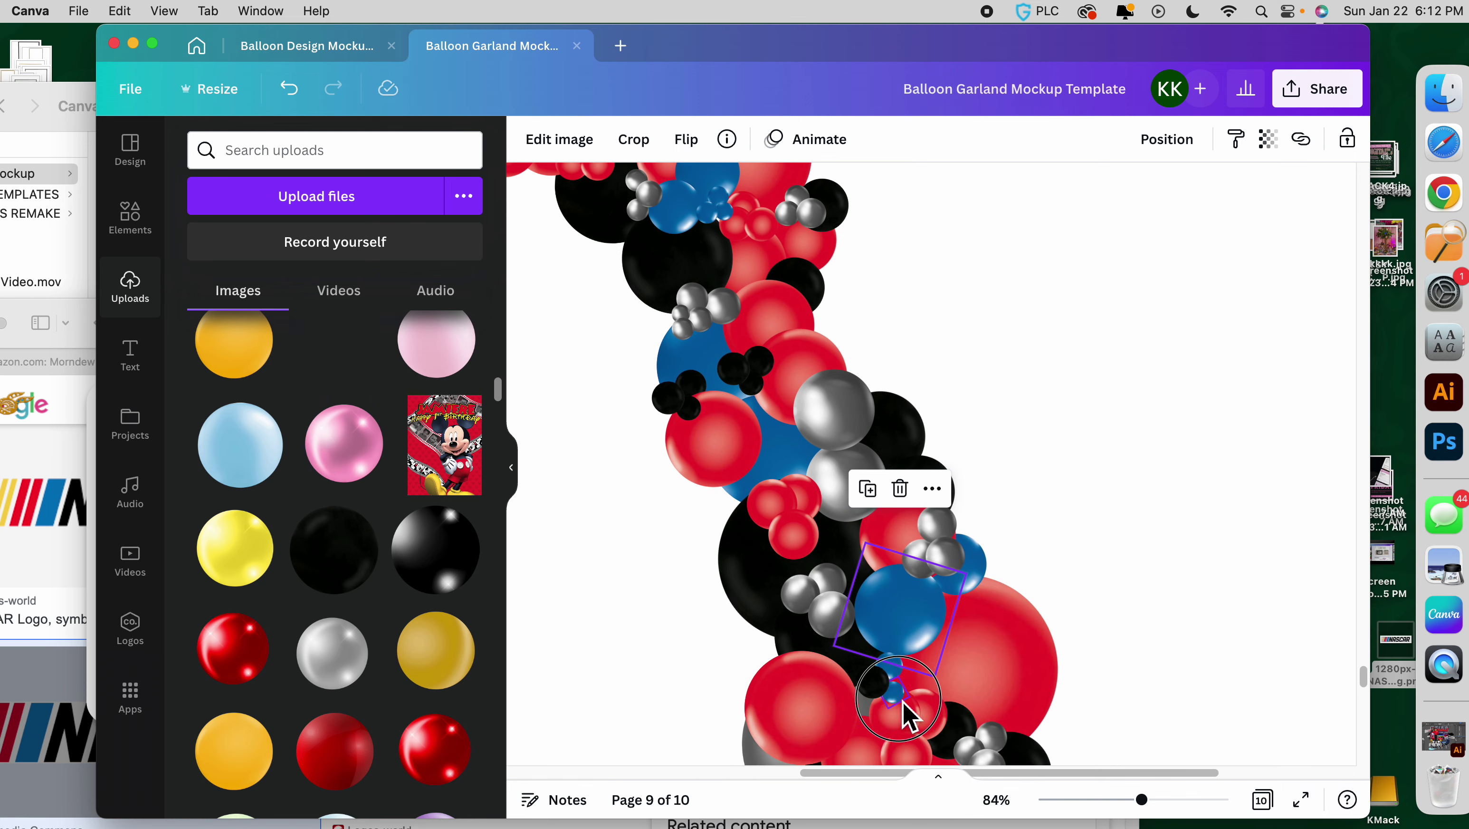
{"action": "left_click_drag", "start_coordinate": [335, 342], "coordinate": [901, 698]}
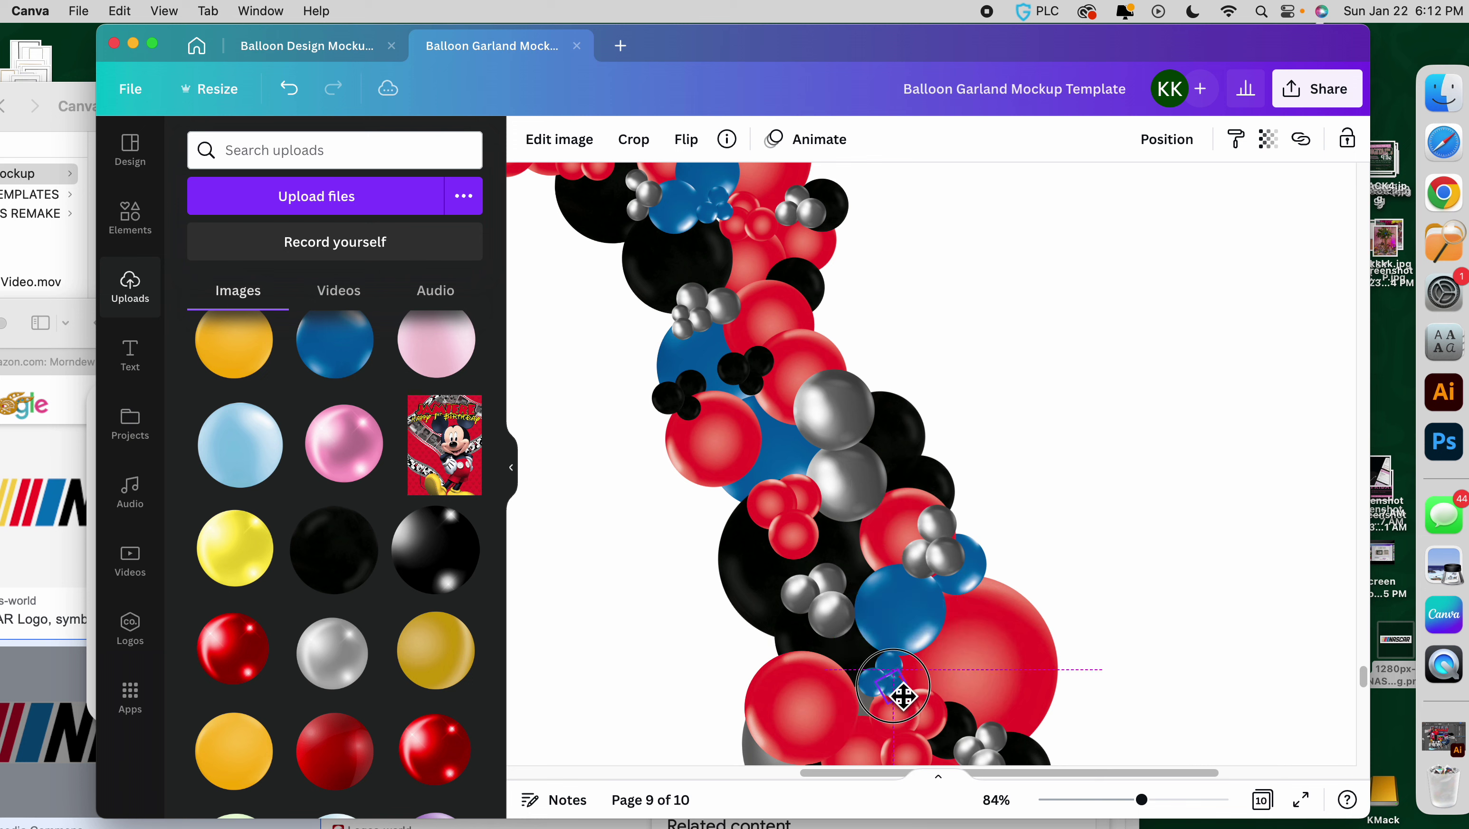
Replace the two black balloons at the garland's lower right edge with the blue balloon image and enlarge the bottom one.
{"action": "scroll", "coordinate": [812, 696], "scroll_direction": "down", "scroll_amount": 5}
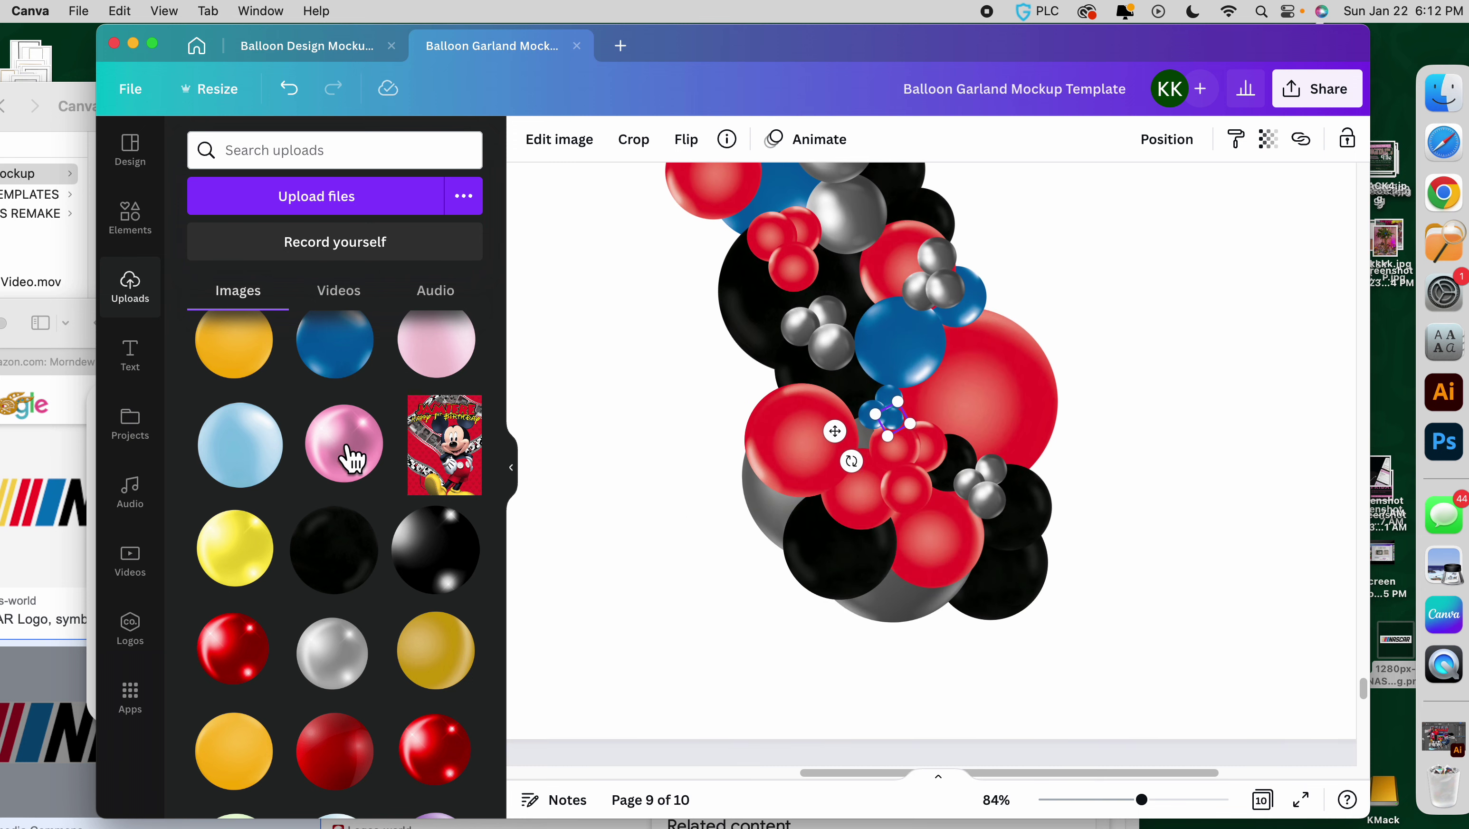
{"action": "left_click_drag", "start_coordinate": [350, 380], "coordinate": [1031, 532]}
{"action": "left_click_drag", "start_coordinate": [355, 352], "coordinate": [1026, 601]}
{"action": "left_click_drag", "start_coordinate": [1073, 525], "coordinate": [1121, 520]}
{"action": "left_click_drag", "start_coordinate": [1050, 578], "coordinate": [1033, 588]}
{"action": "left_click", "coordinate": [1139, 605]}
Review the color balance of the whole garland on page 9.
{"action": "scroll", "coordinate": [871, 548], "scroll_direction": "up", "scroll_amount": 1}
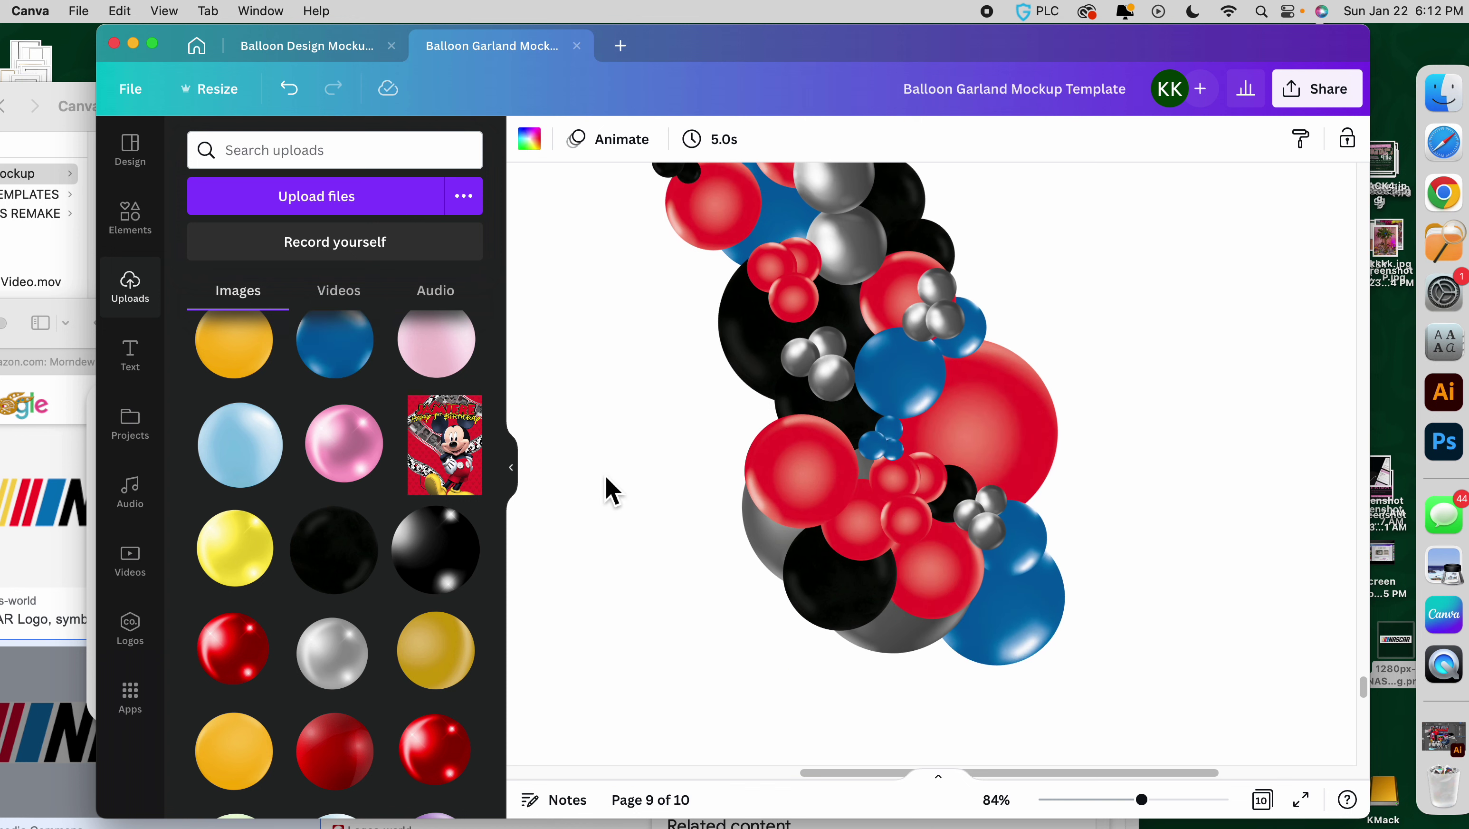
{"action": "left_click_drag", "start_coordinate": [1147, 790], "coordinate": [1119, 810]}
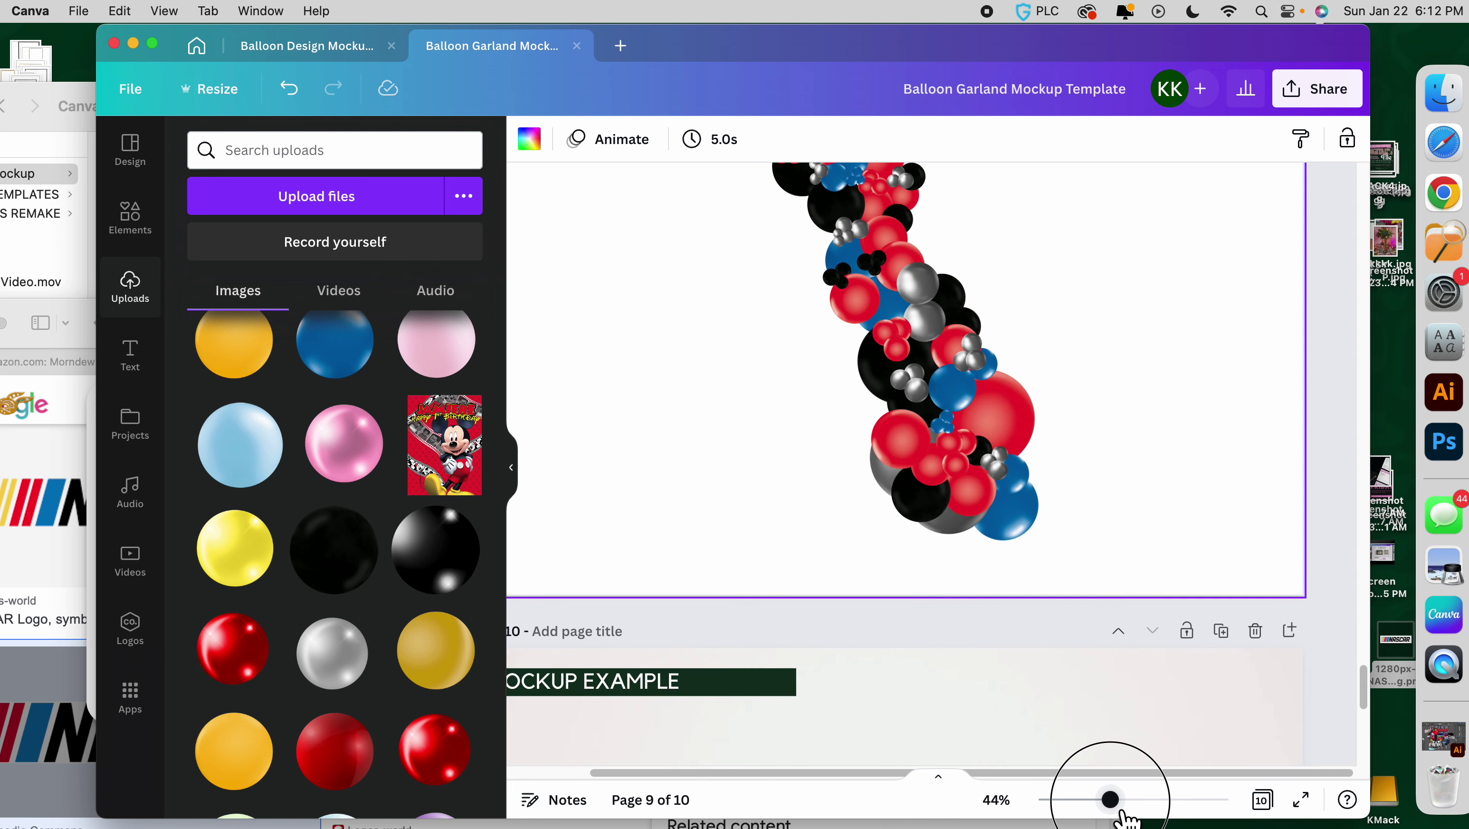
{"action": "scroll", "coordinate": [1067, 696], "scroll_direction": "up", "scroll_amount": 3}
{"action": "scroll", "coordinate": [1070, 699], "scroll_direction": "up", "scroll_amount": 2}
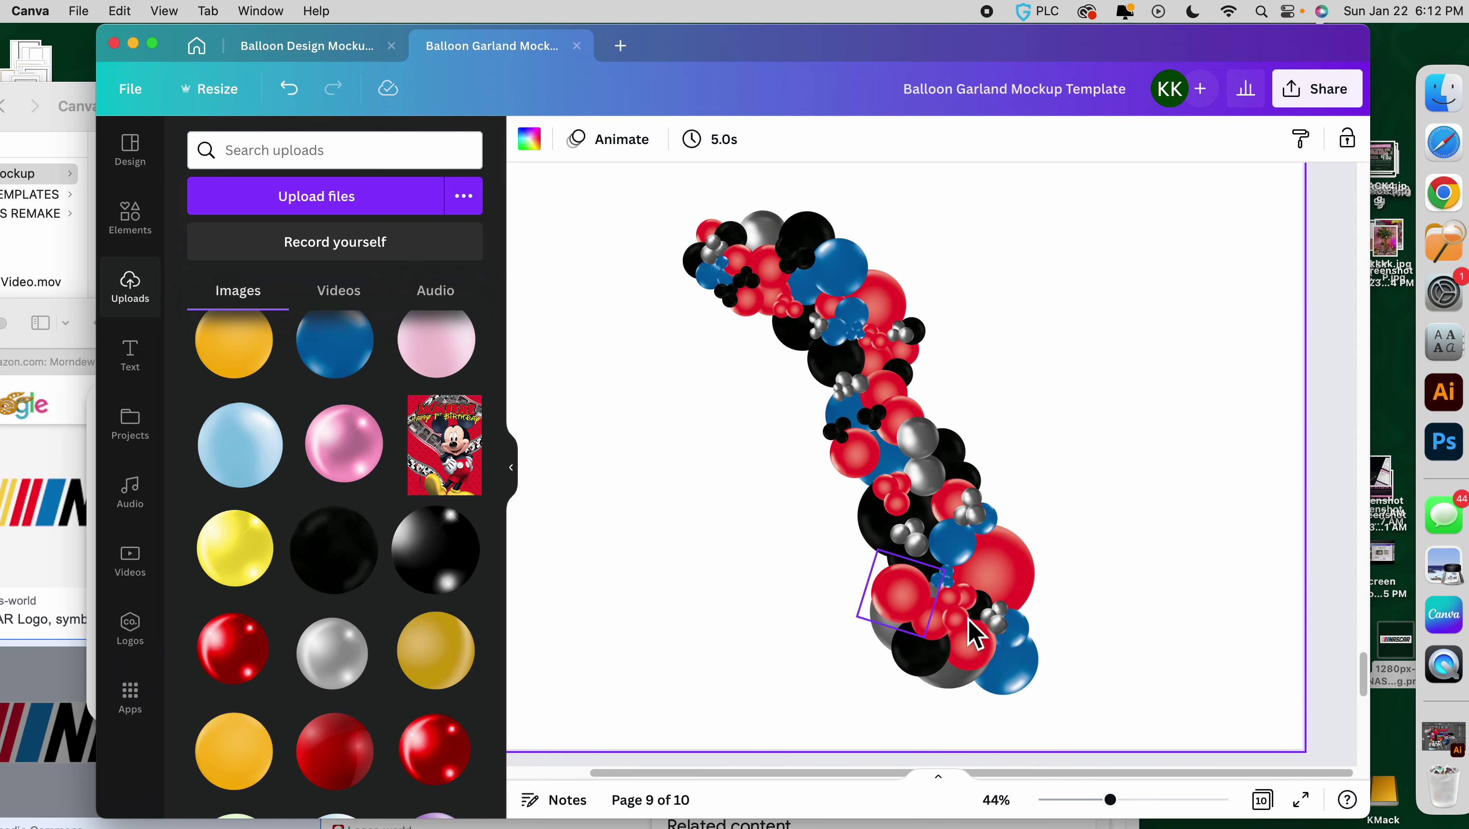
{"action": "left_click_drag", "start_coordinate": [1119, 804], "coordinate": [1129, 807]}
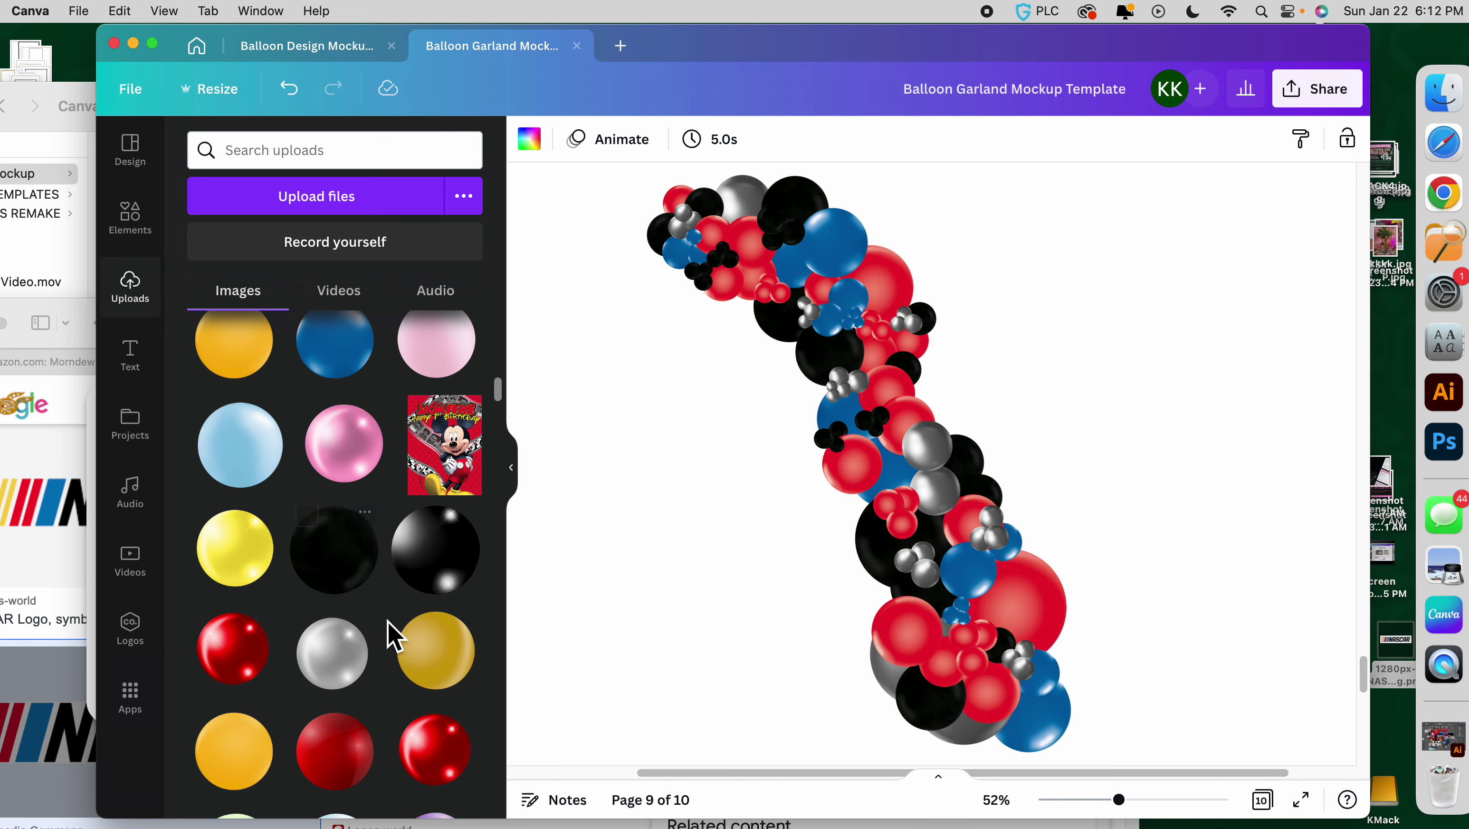
{"action": "scroll", "coordinate": [325, 661], "scroll_direction": "up", "scroll_amount": 1}
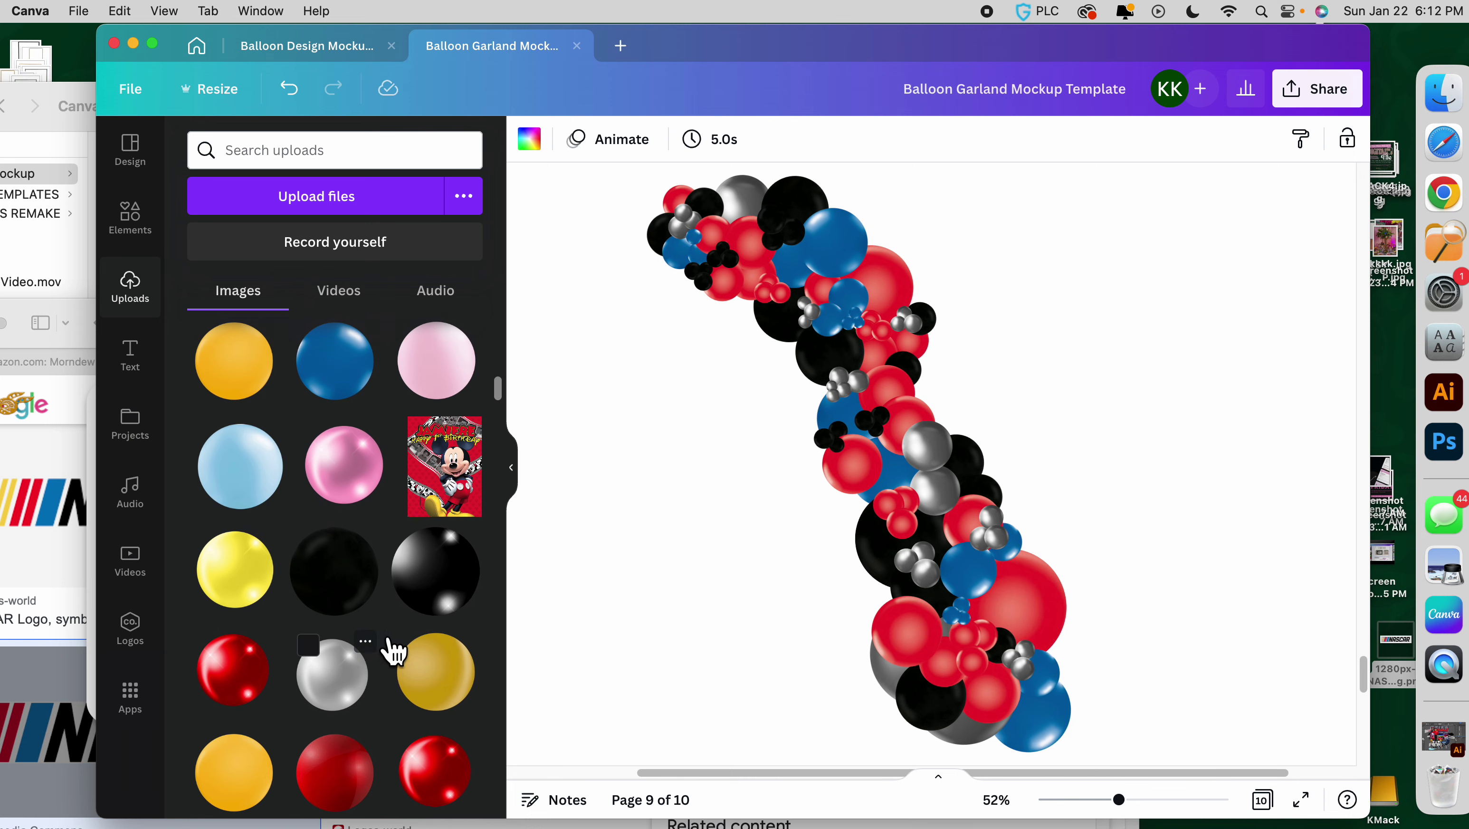
Go to the balloon garlands and clusters on page 6 and select the wavy gold mini-balloon garland.
{"action": "scroll", "coordinate": [729, 541], "scroll_direction": "up", "scroll_amount": 10}
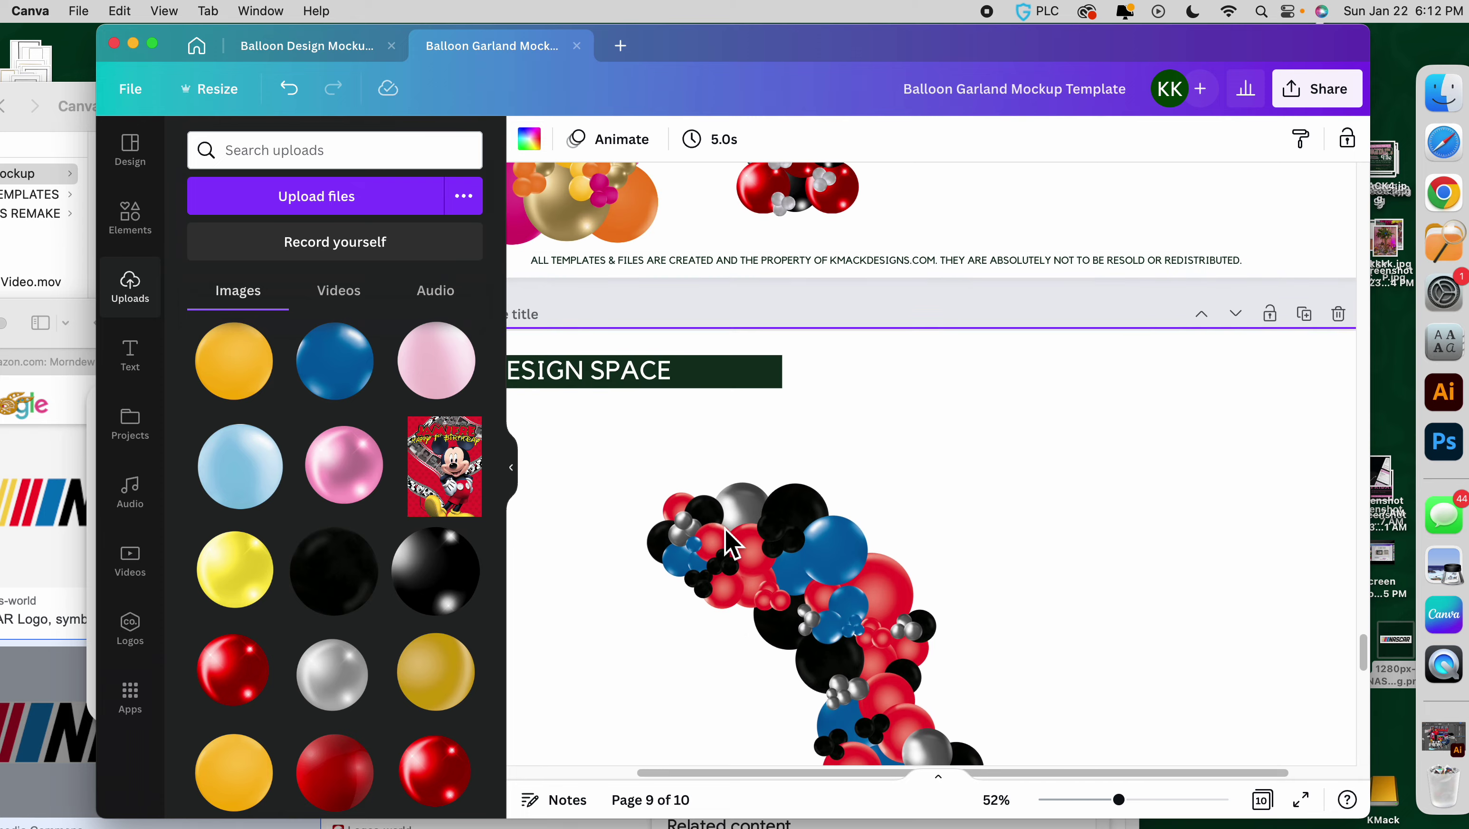
{"action": "scroll", "coordinate": [728, 542], "scroll_direction": "up", "scroll_amount": 15}
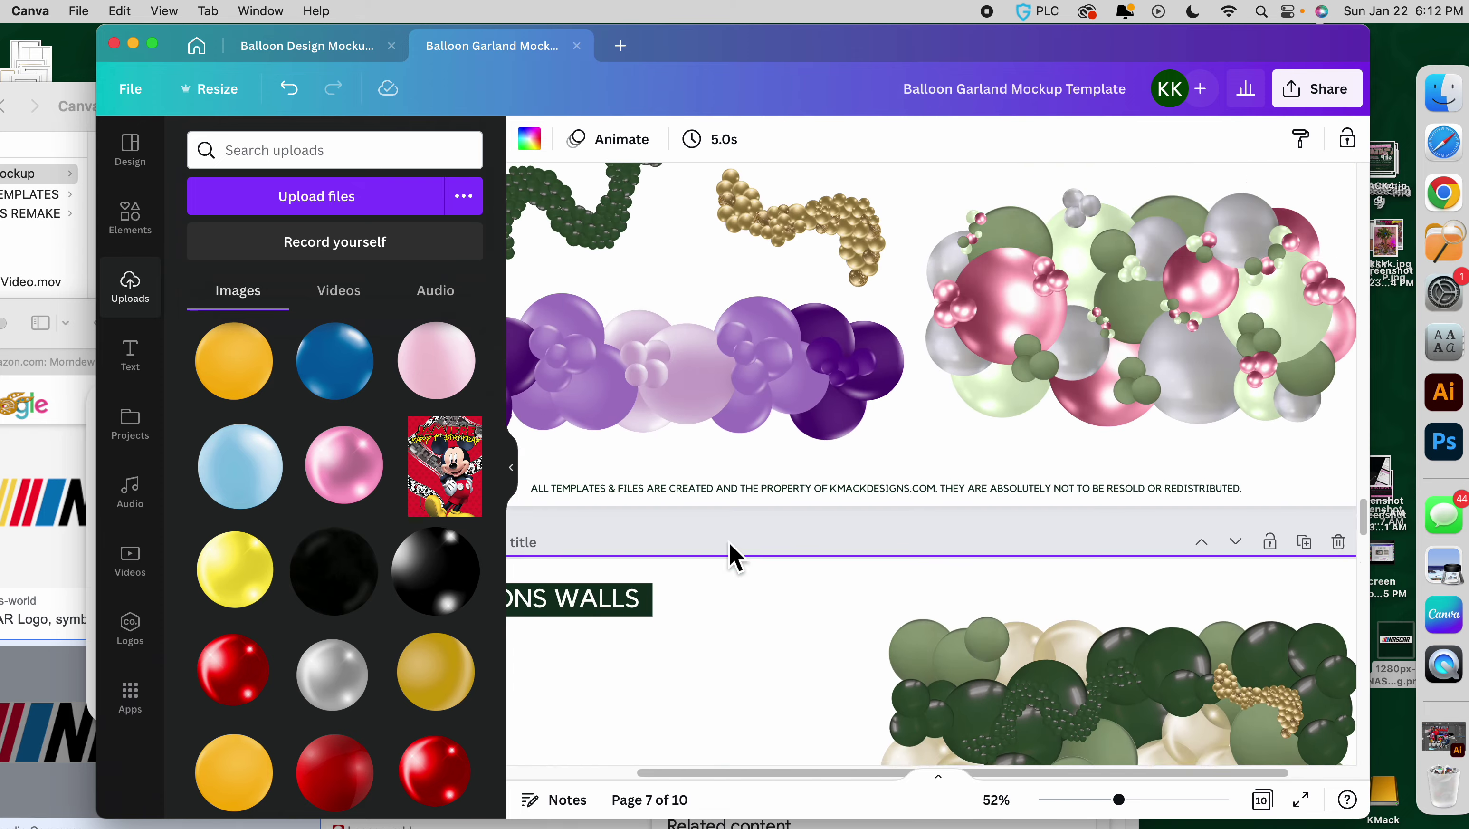
{"action": "scroll", "coordinate": [629, 393], "scroll_direction": "up", "scroll_amount": 1}
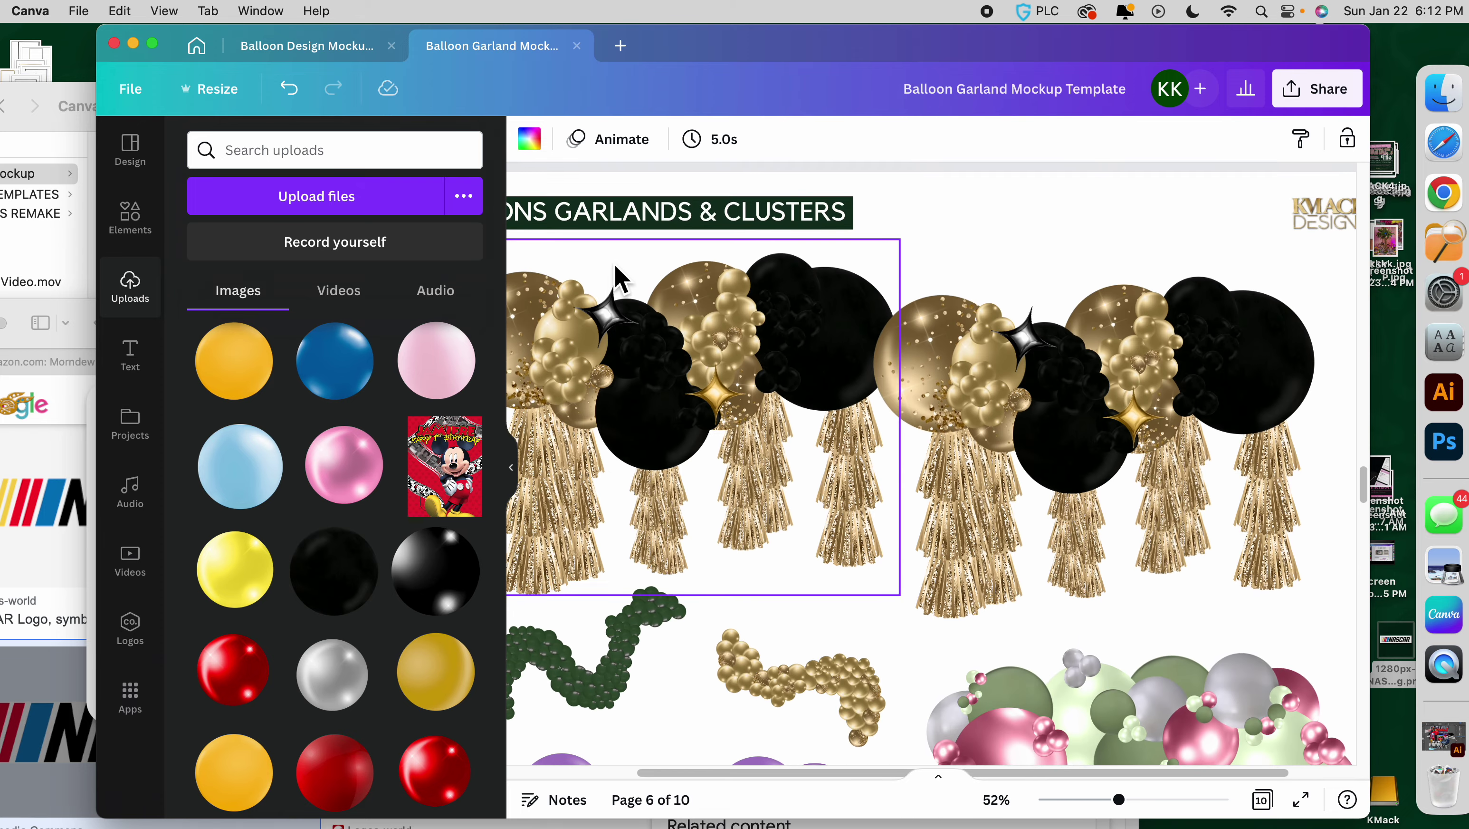
{"action": "left_click_drag", "start_coordinate": [1131, 808], "coordinate": [1125, 809]}
{"action": "left_click_drag", "start_coordinate": [1004, 773], "coordinate": [976, 773]}
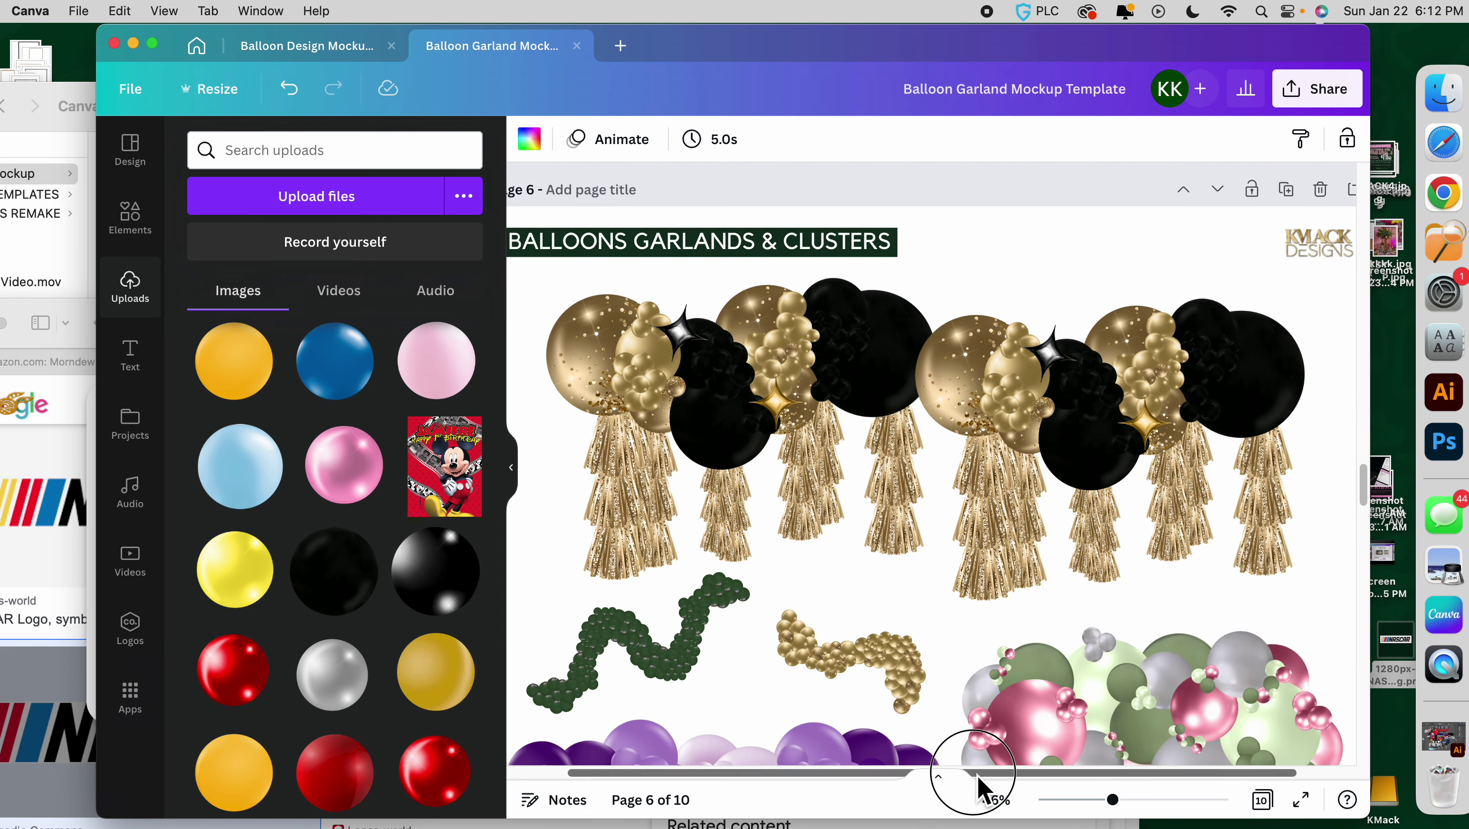
{"action": "left_click", "coordinate": [837, 664]}
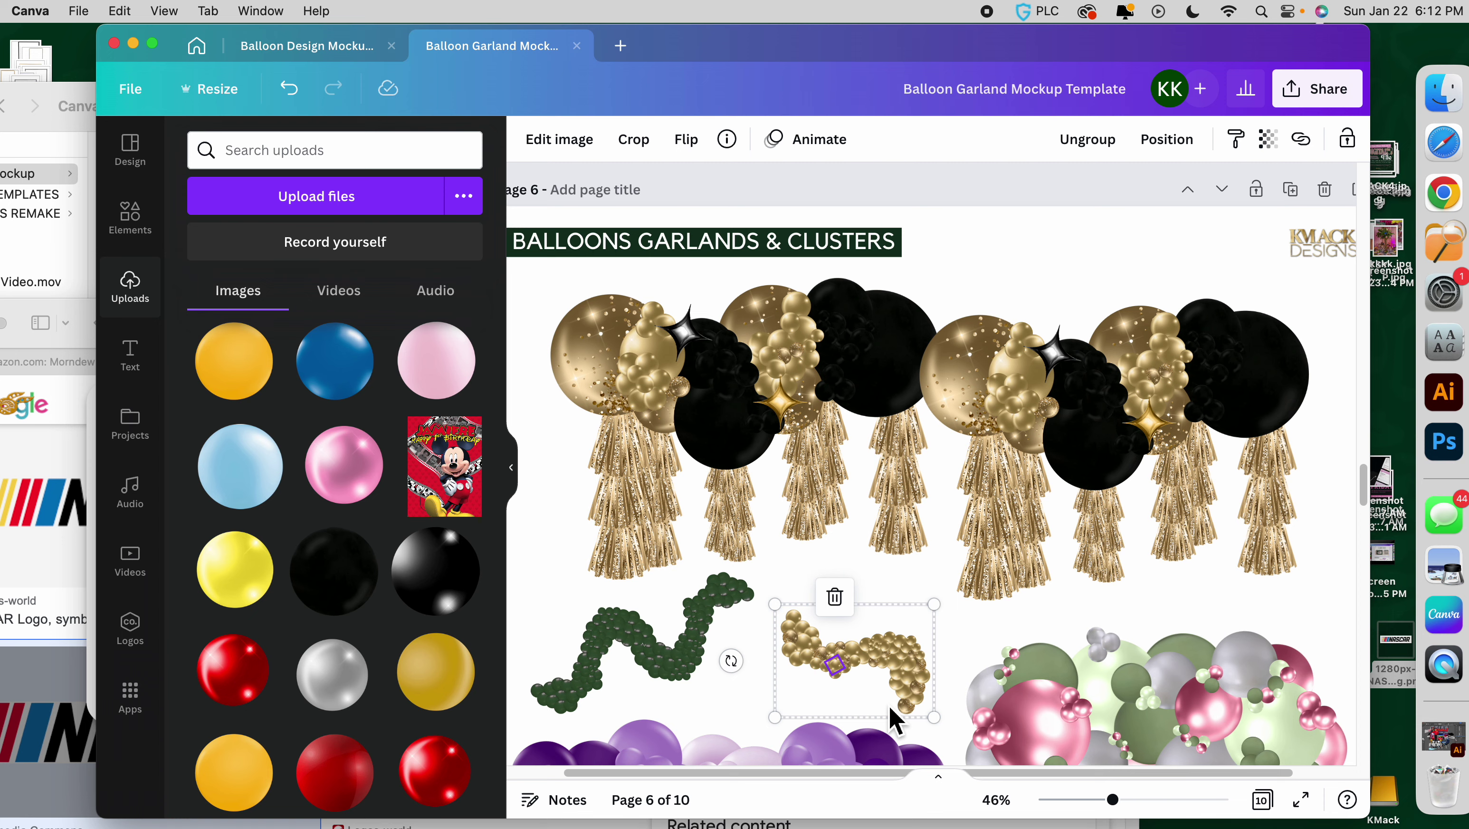
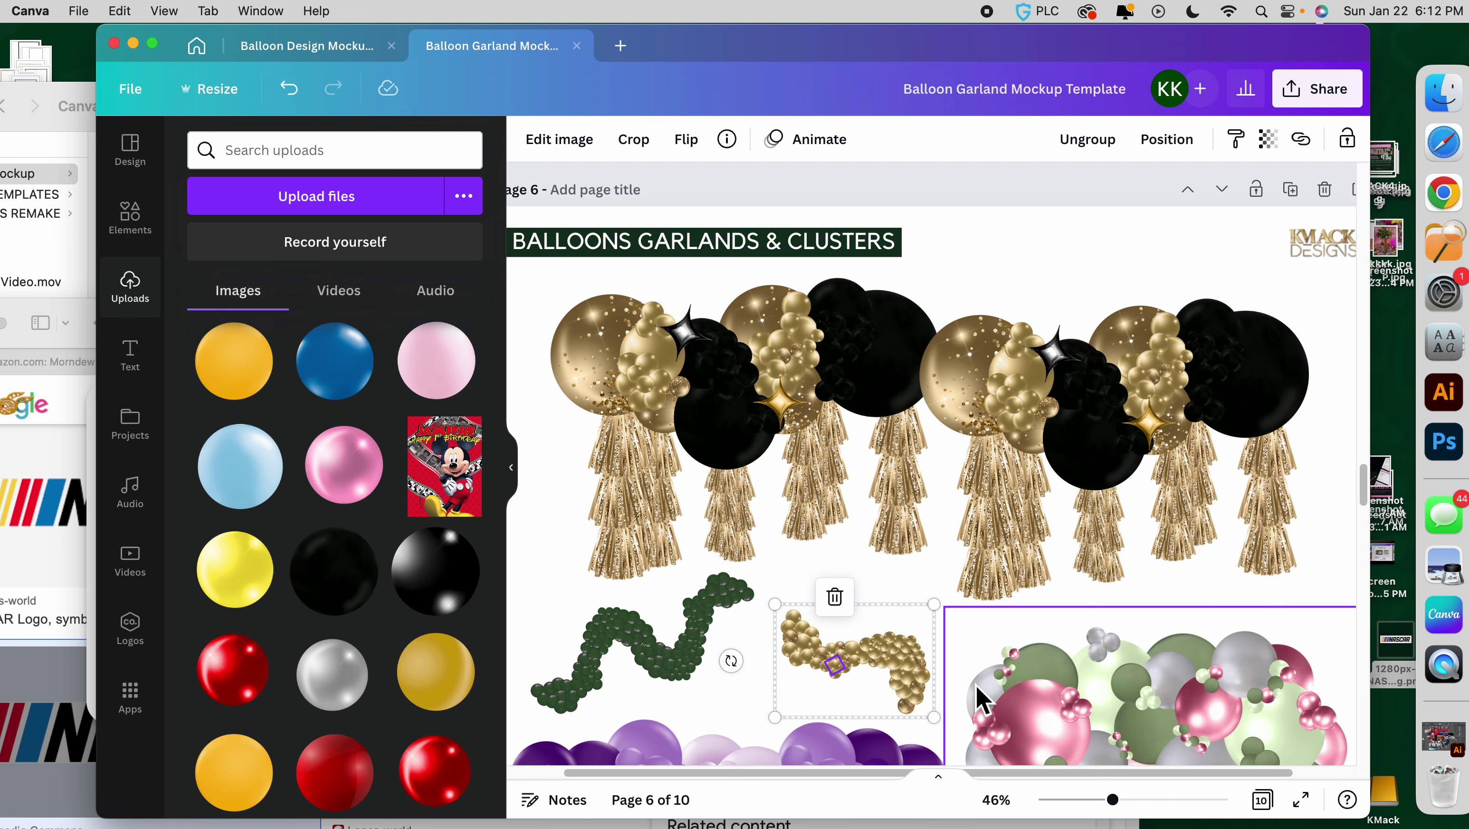
Paste a copy of the wavy gold mini-balloon garland onto page 9, beside the top of the multicolored garland.
{"action": "scroll", "coordinate": [976, 685], "scroll_direction": "down", "scroll_amount": 20}
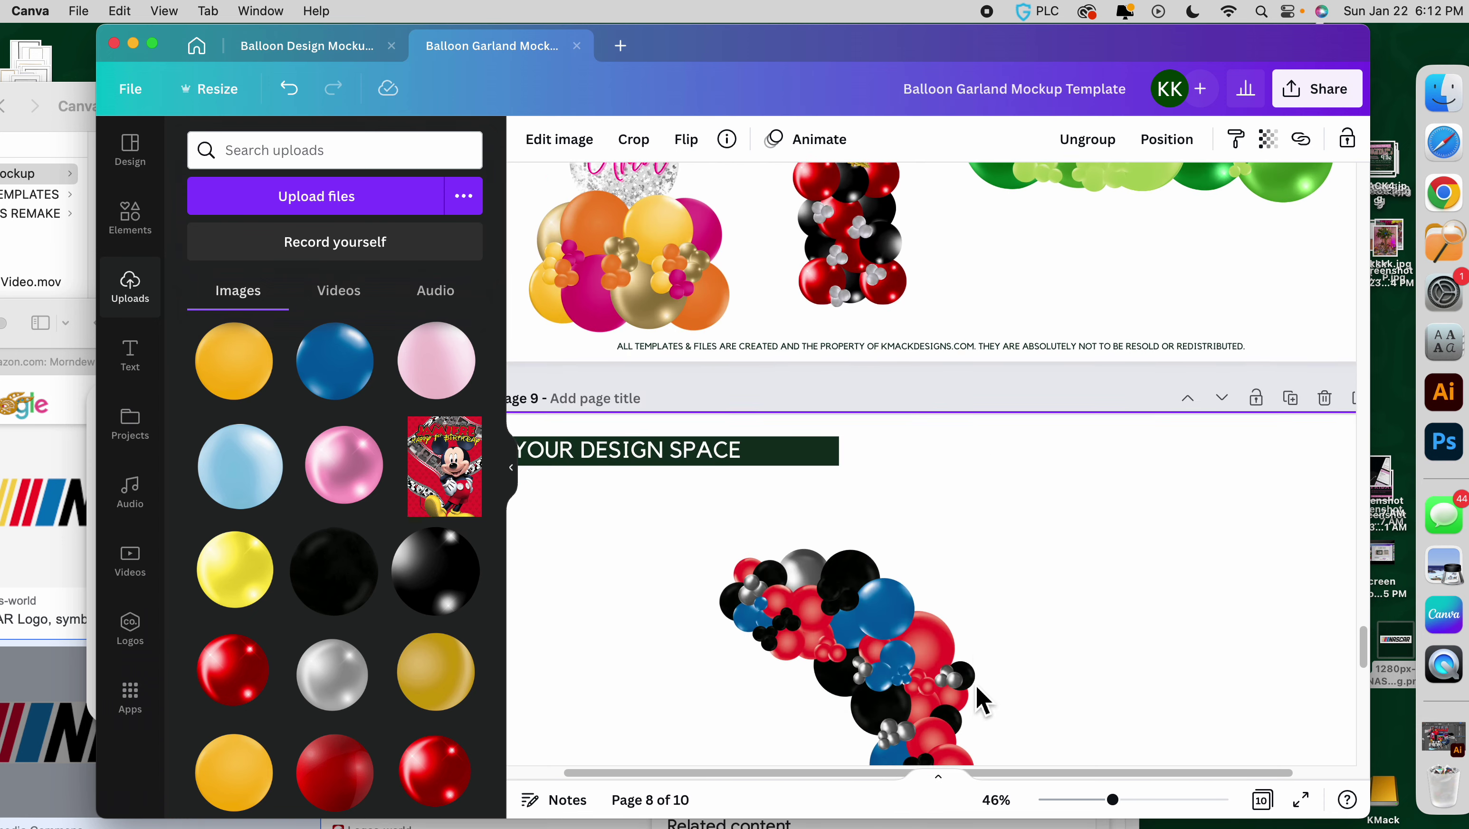
{"action": "scroll", "coordinate": [976, 686], "scroll_direction": "down", "scroll_amount": 5}
{"action": "scroll", "coordinate": [977, 696], "scroll_direction": "up", "scroll_amount": 2}
{"action": "left_click_drag", "start_coordinate": [1177, 380], "coordinate": [1309, 400]}
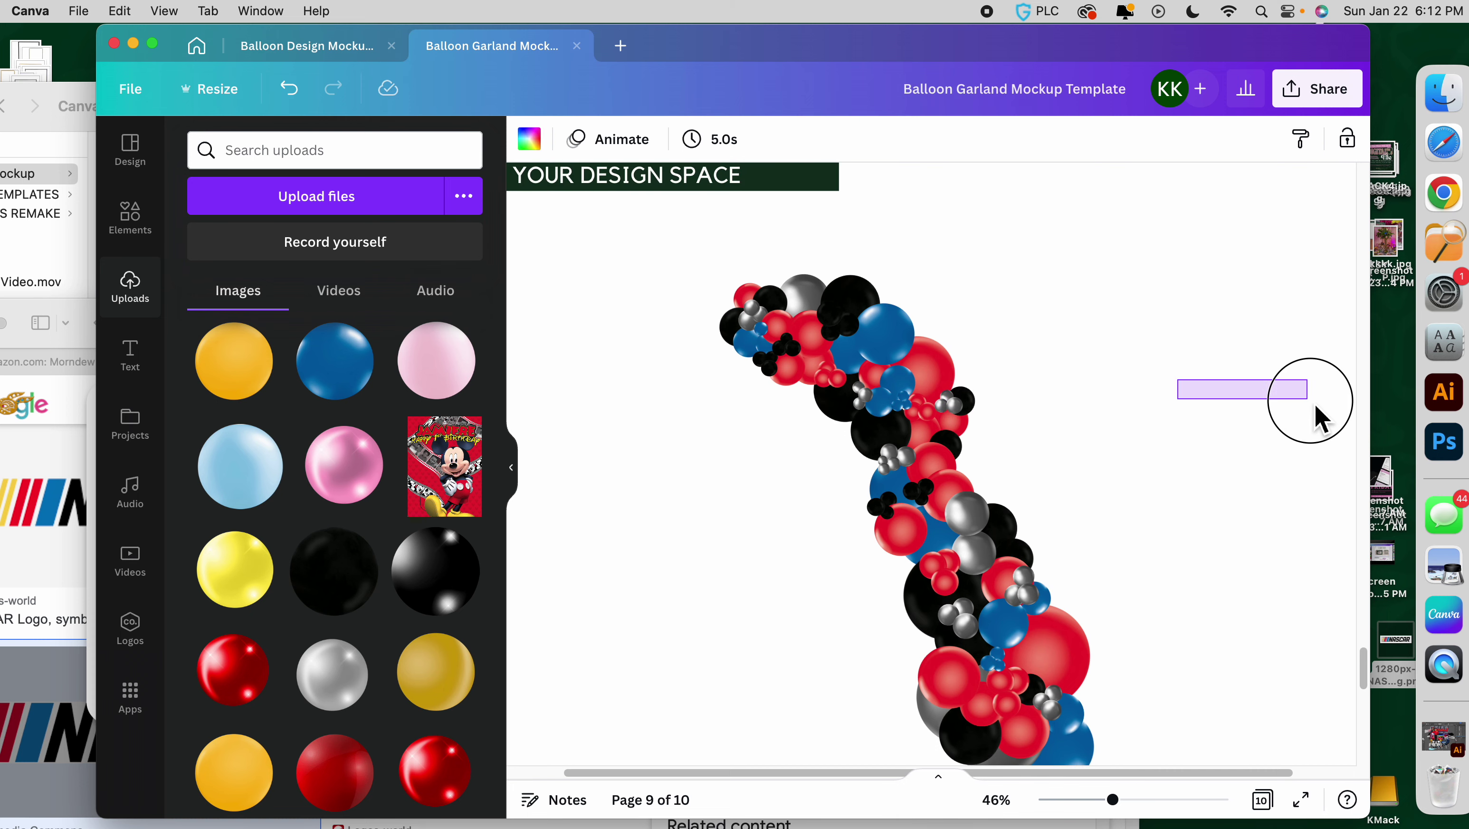
{"action": "key", "text": "super+v"}
{"action": "left_click_drag", "start_coordinate": [894, 586], "coordinate": [1236, 297]}
Ungroup the pasted gold mini-balloon garland on page 9 so its balloons can be filled individually.
{"action": "left_click_drag", "start_coordinate": [1163, 803], "coordinate": [1155, 800]}
{"action": "left_click_drag", "start_coordinate": [1069, 781], "coordinate": [1230, 777]}
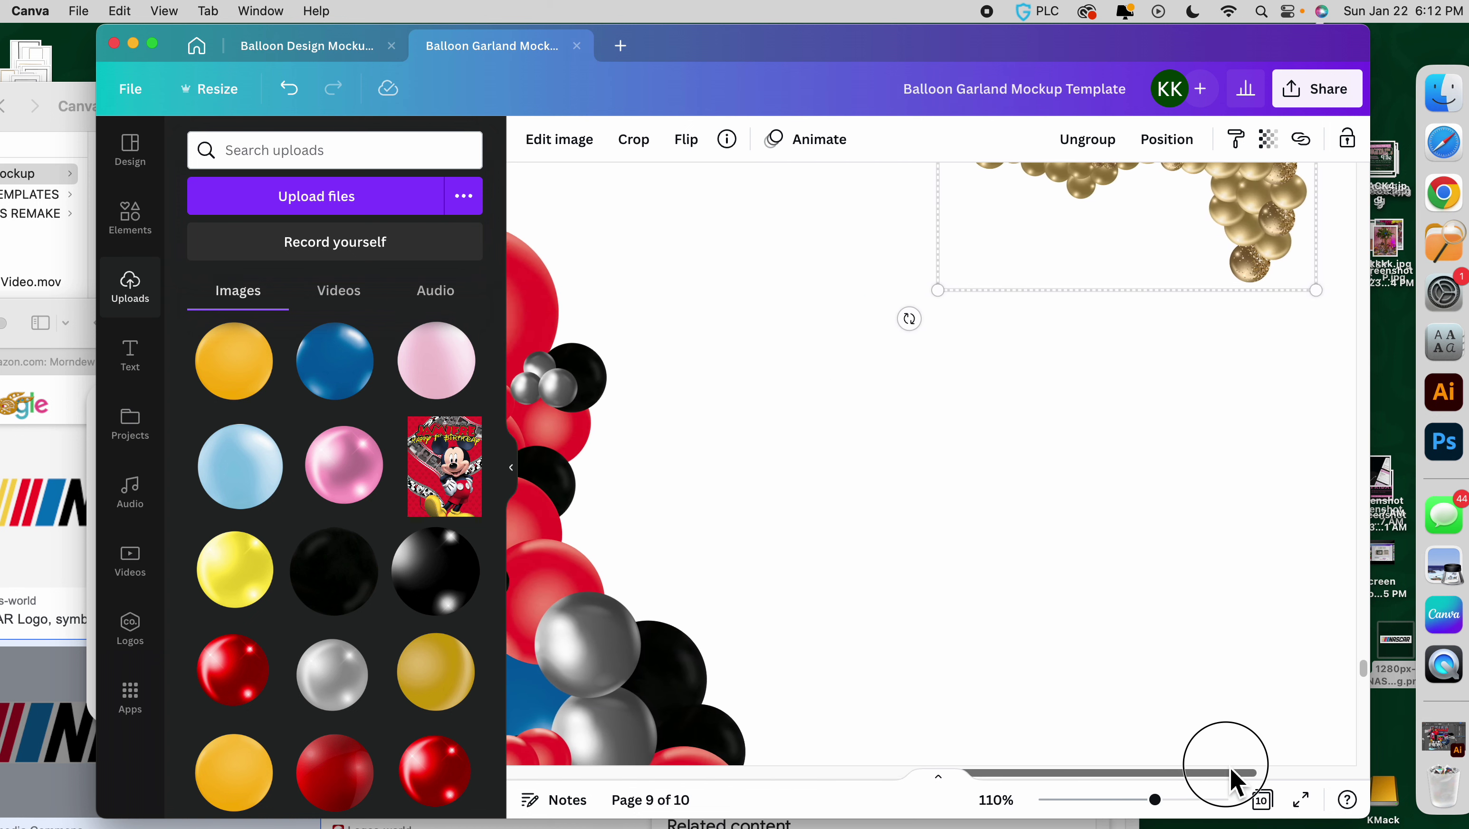
{"action": "scroll", "coordinate": [1218, 667], "scroll_direction": "up", "scroll_amount": 5}
{"action": "left_click_drag", "start_coordinate": [1124, 781], "coordinate": [1184, 774]}
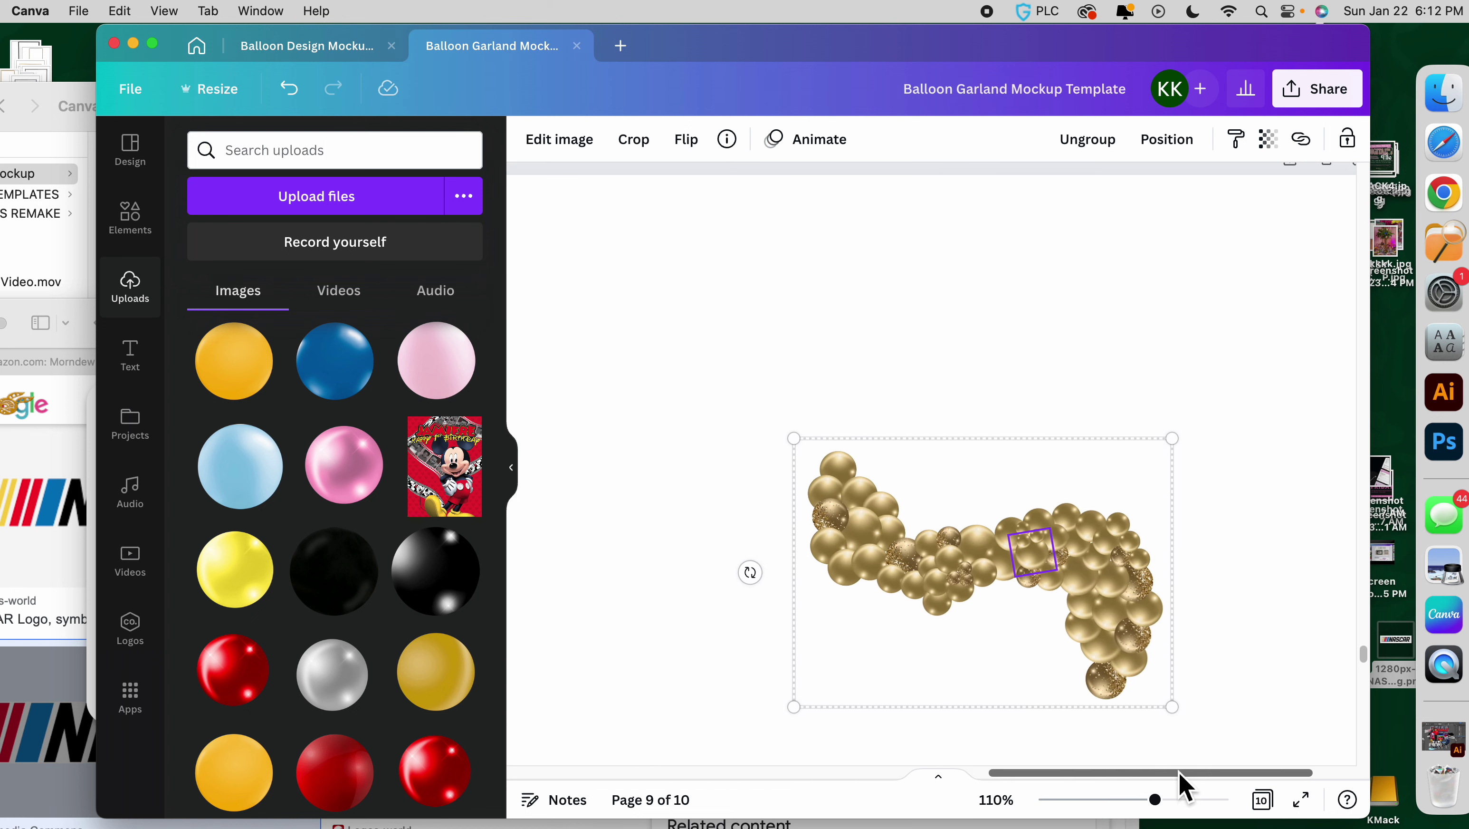
{"action": "scroll", "coordinate": [1033, 702], "scroll_direction": "down", "scroll_amount": 5}
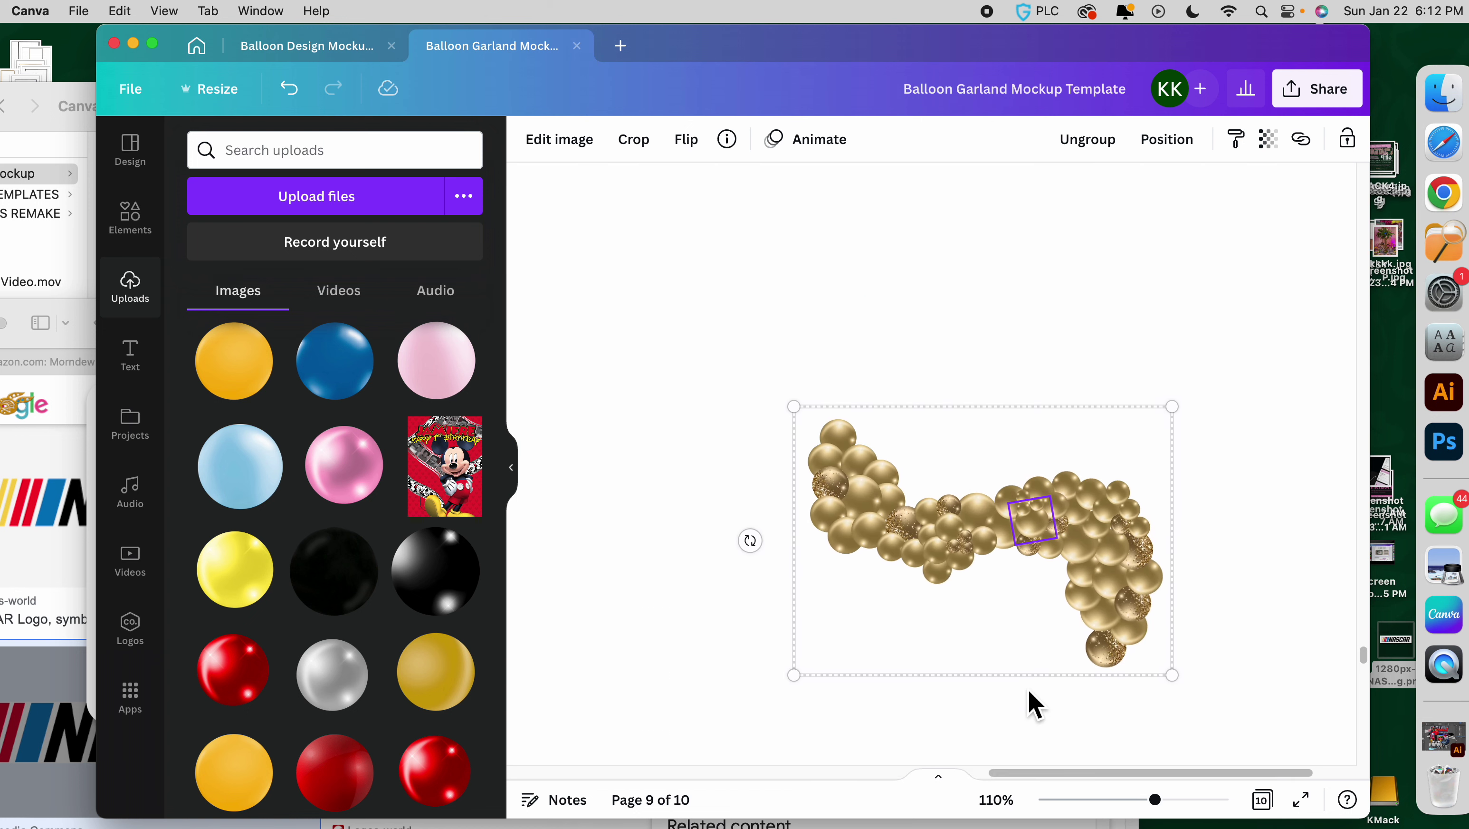
{"action": "left_click", "coordinate": [1087, 140]}
{"action": "left_click", "coordinate": [745, 346]}
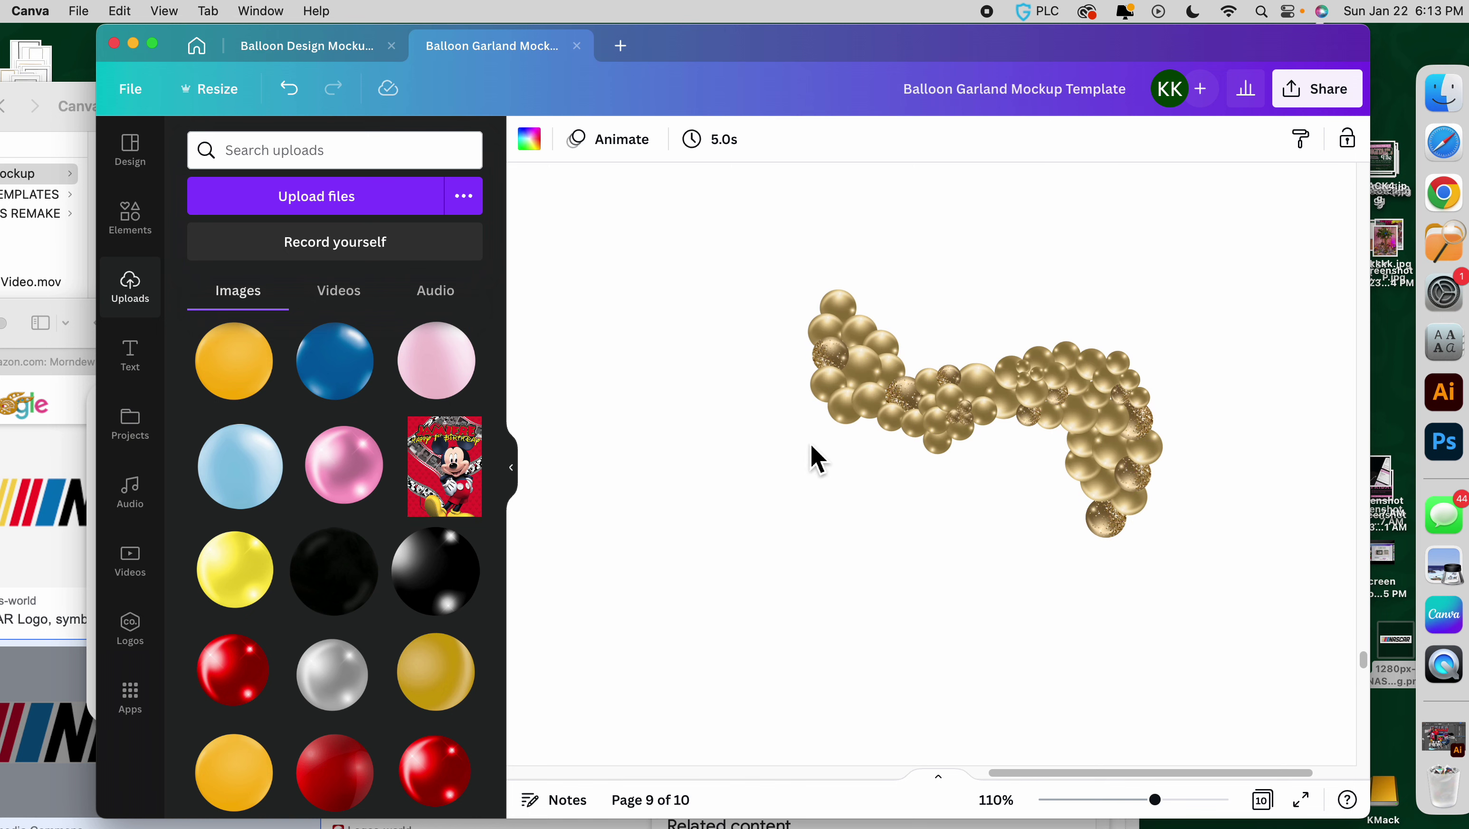
Fill the three uppermost balloons at the gold garland's left tip with the yellow-orange balloon image.
{"action": "scroll", "coordinate": [812, 458], "scroll_direction": "up", "scroll_amount": 1}
{"action": "scroll", "coordinate": [325, 505], "scroll_direction": "up", "scroll_amount": 1}
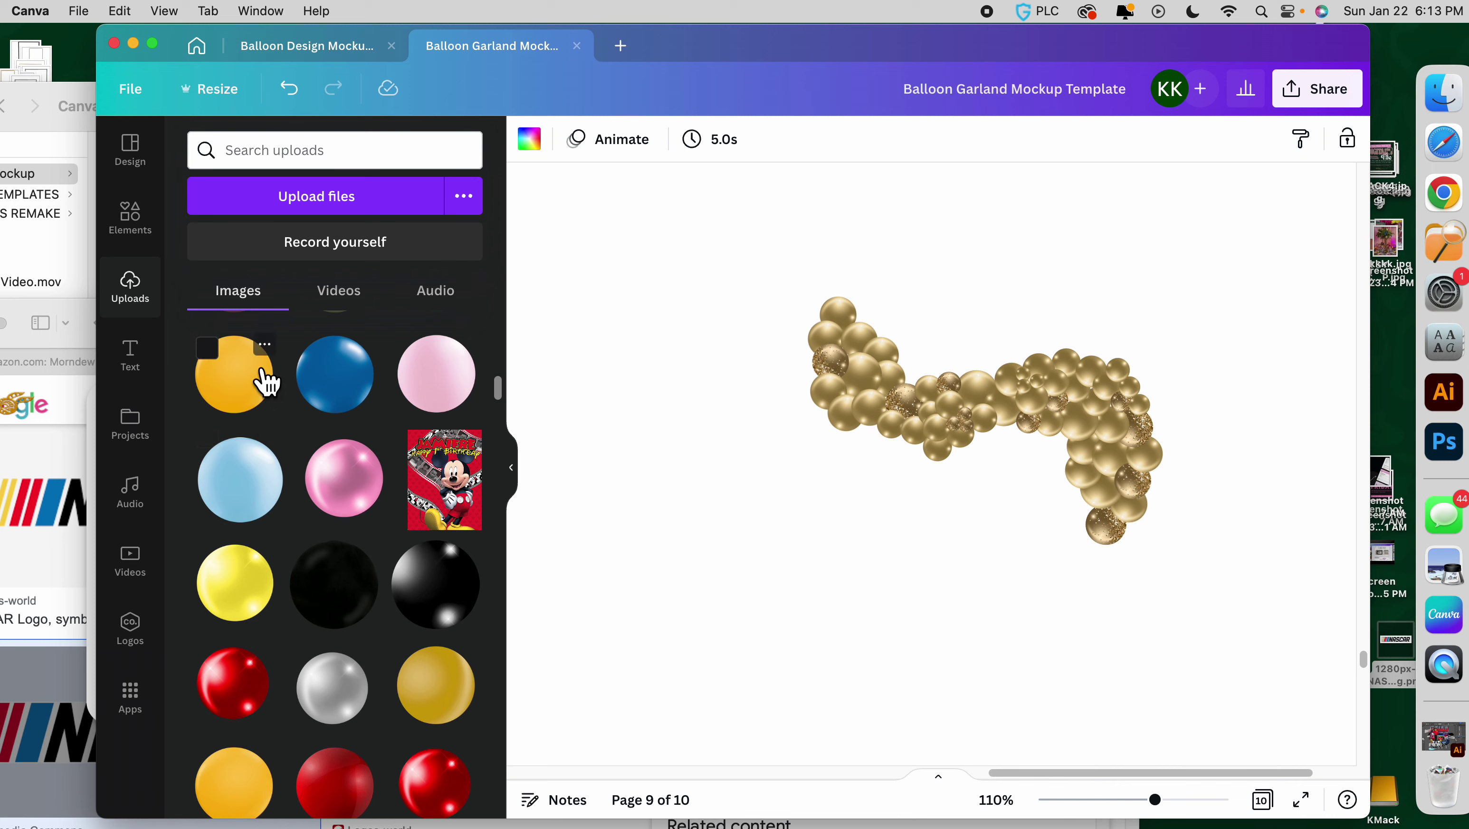
{"action": "left_click_drag", "start_coordinate": [265, 380], "coordinate": [839, 317]}
{"action": "left_click", "coordinate": [1170, 801]}
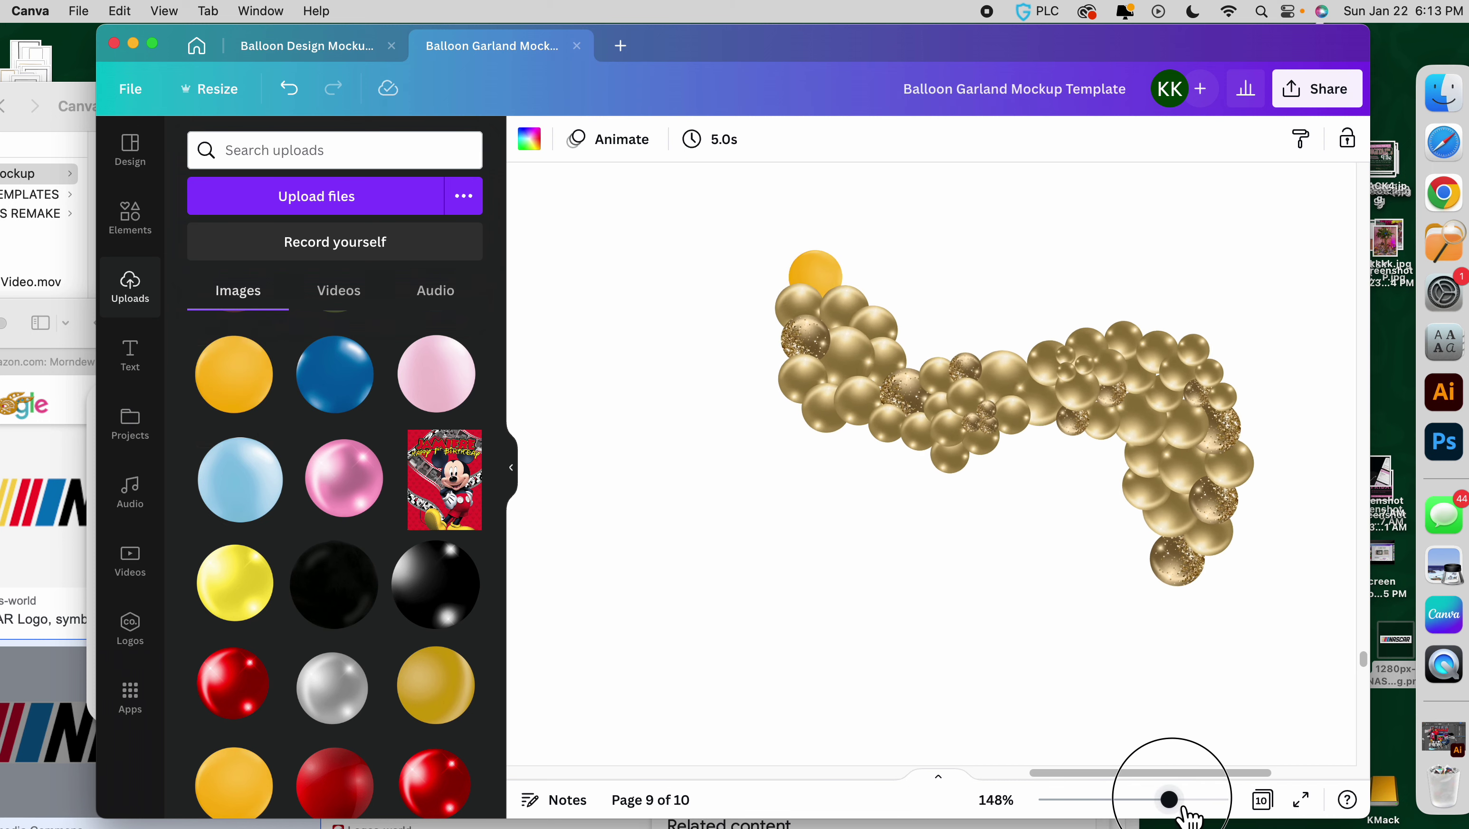
{"action": "mouse_move", "coordinate": [1173, 798]}
{"action": "left_mouse_down"}
{"action": "mouse_move", "coordinate": [1185, 799]}
{"action": "mouse_move", "coordinate": [1148, 773]}
{"action": "mouse_move", "coordinate": [1191, 800]}
{"action": "left_mouse_up"}
{"action": "scroll", "coordinate": [1027, 713], "scroll_direction": "up", "scroll_amount": 3}
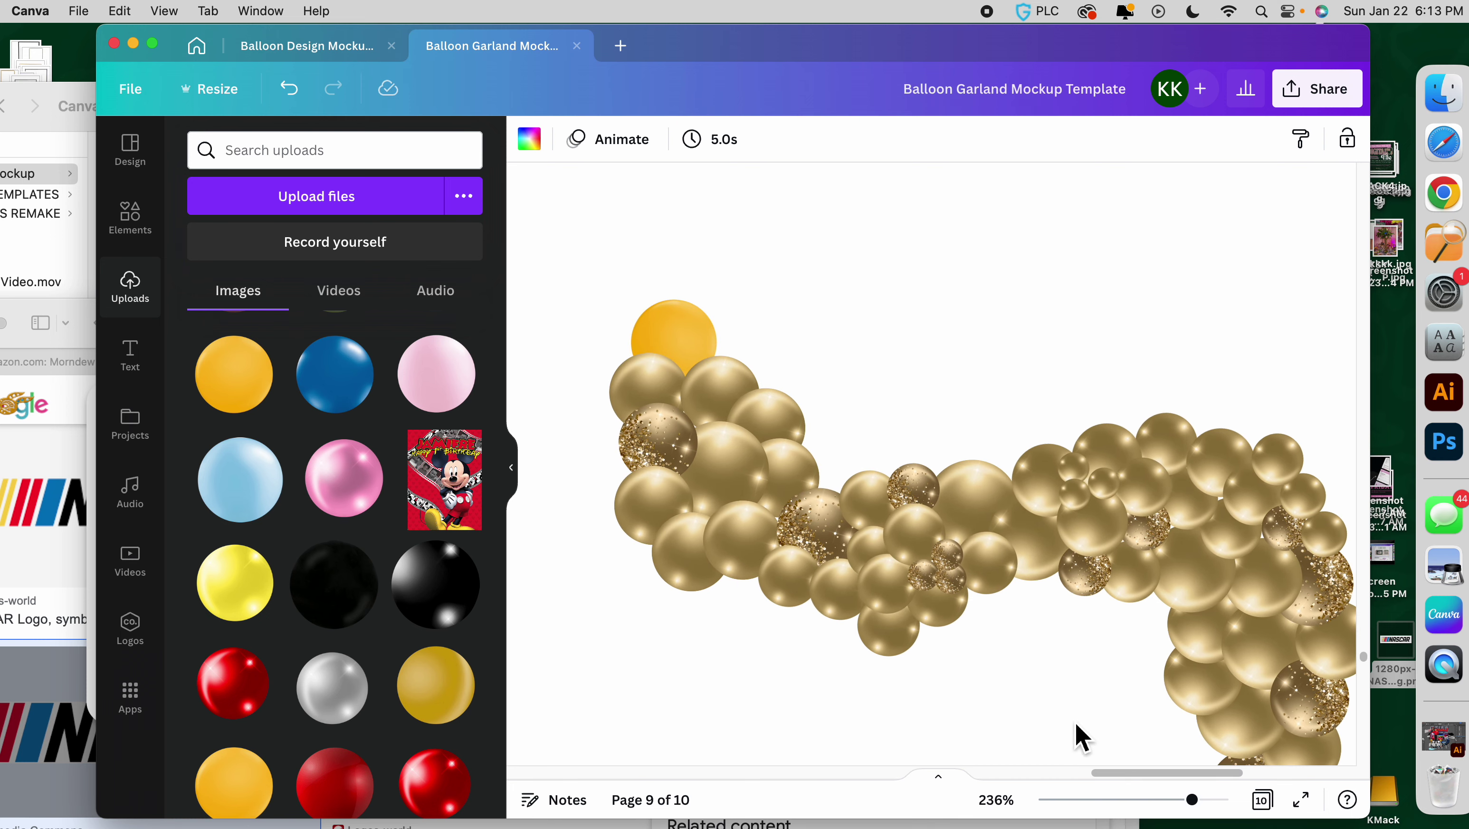
{"action": "scroll", "coordinate": [1078, 738], "scroll_direction": "down", "scroll_amount": 2}
{"action": "left_click_drag", "start_coordinate": [1082, 773], "coordinate": [1114, 774]}
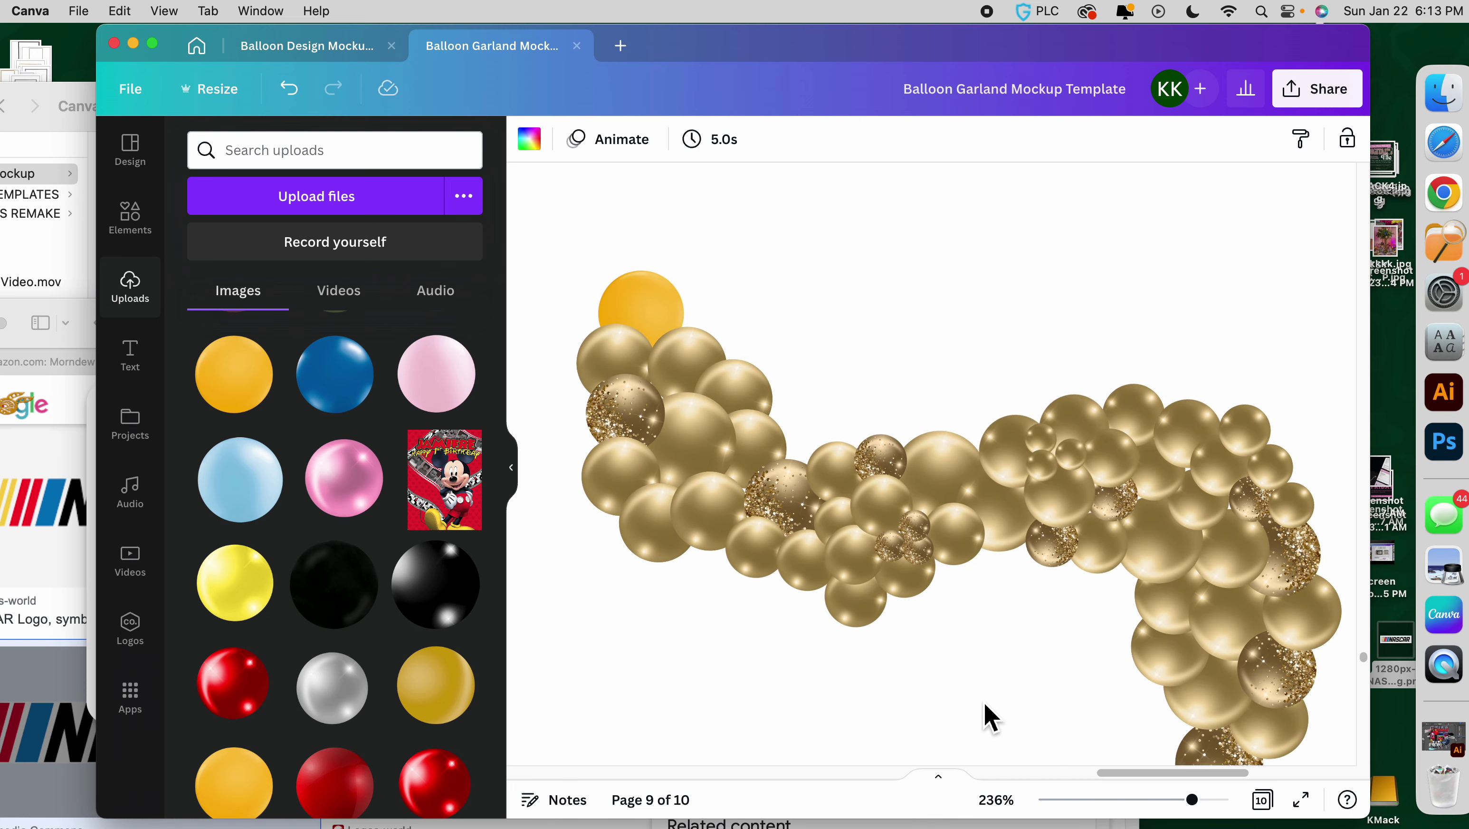
{"action": "scroll", "coordinate": [983, 702], "scroll_direction": "down", "scroll_amount": 3}
{"action": "left_click_drag", "start_coordinate": [250, 374], "coordinate": [620, 273]}
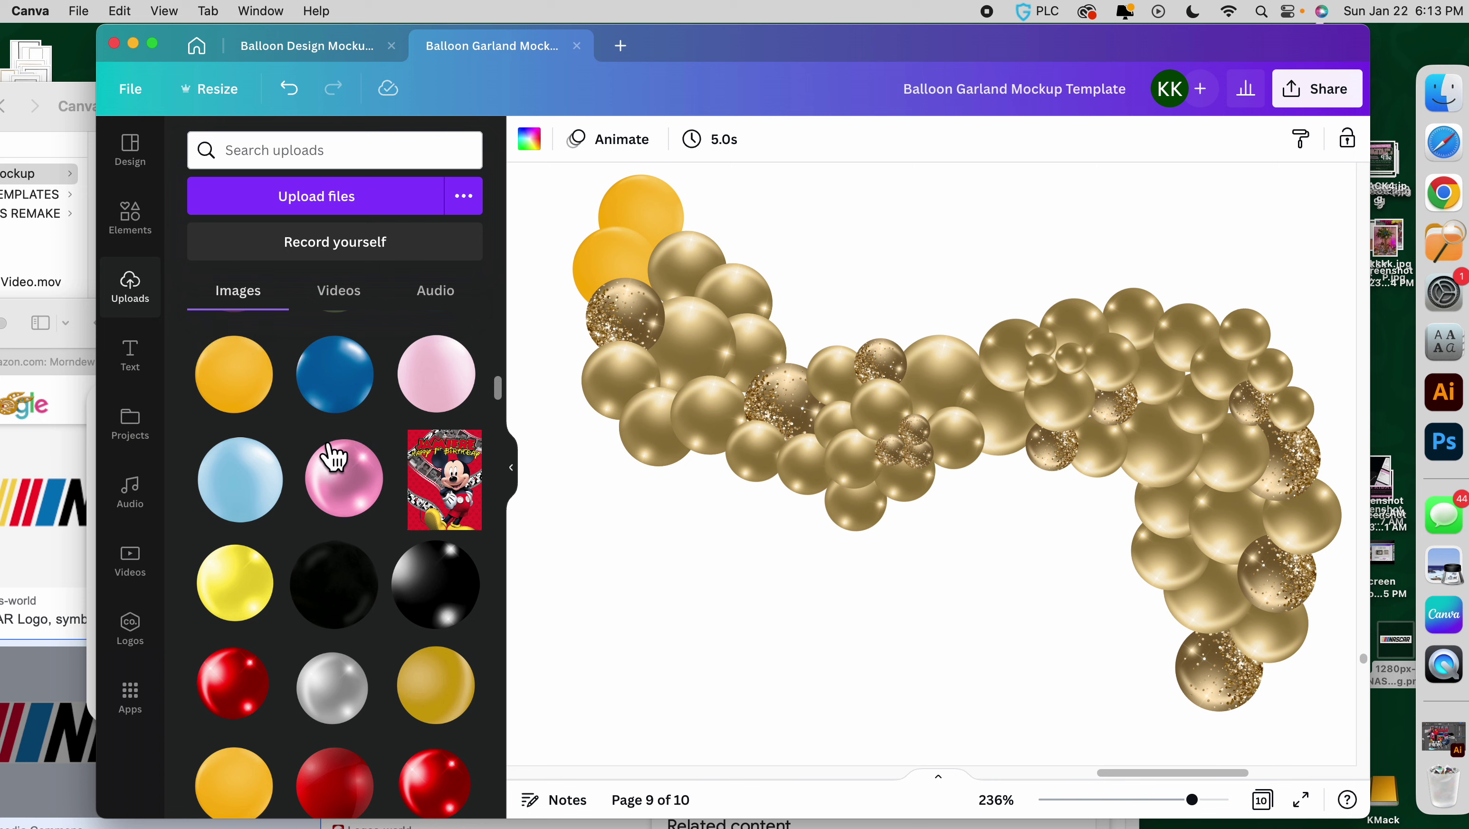
{"action": "left_click_drag", "start_coordinate": [256, 411], "coordinate": [687, 266]}
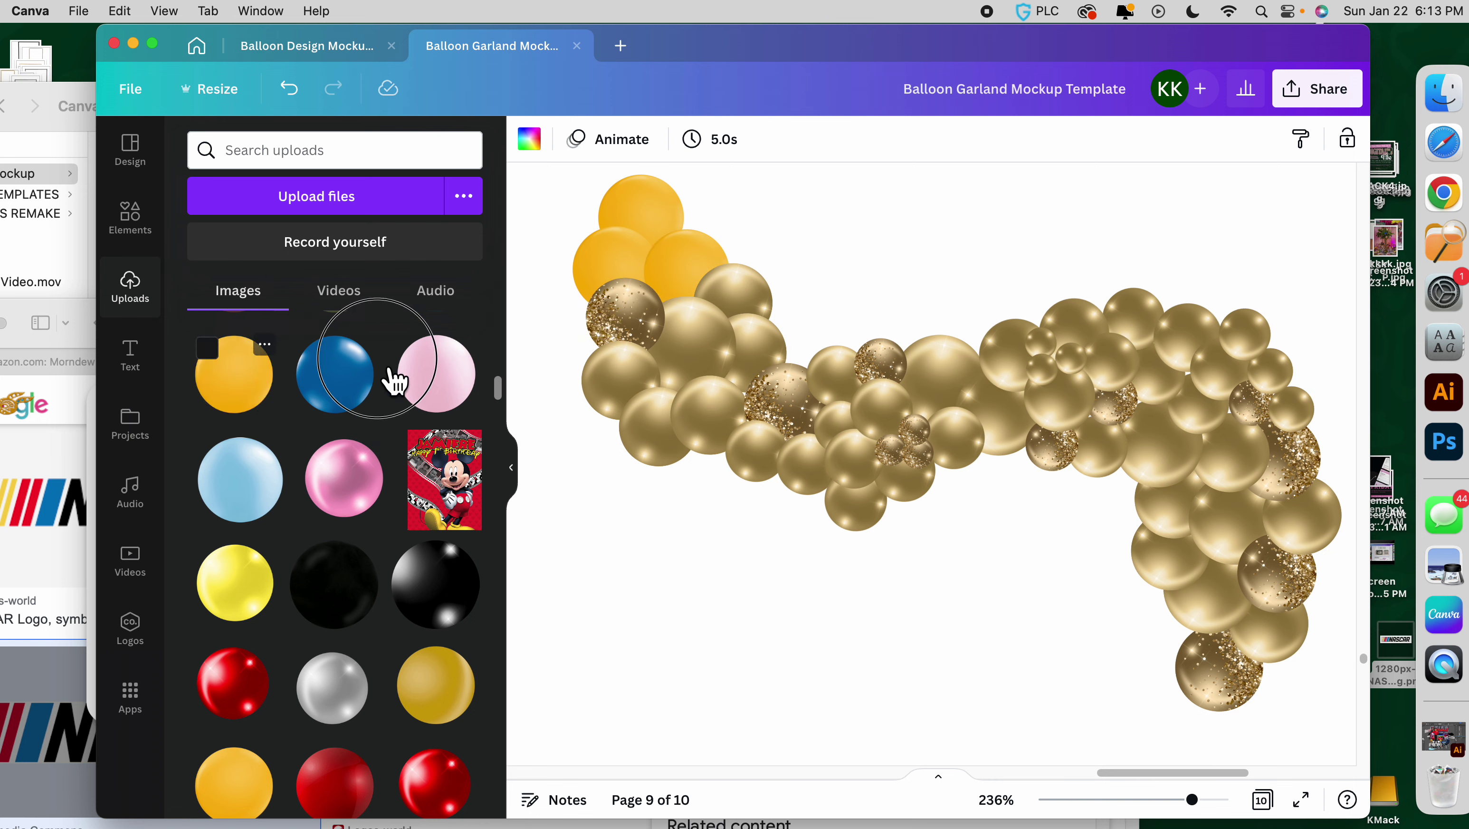
Fill the remaining gold and glitter balloons in the garland's left section with the yellow-orange balloon image.
{"action": "left_click_drag", "start_coordinate": [389, 370], "coordinate": [603, 331]}
{"action": "left_click_drag", "start_coordinate": [255, 391], "coordinate": [769, 380]}
{"action": "left_click_drag", "start_coordinate": [233, 375], "coordinate": [760, 343]}
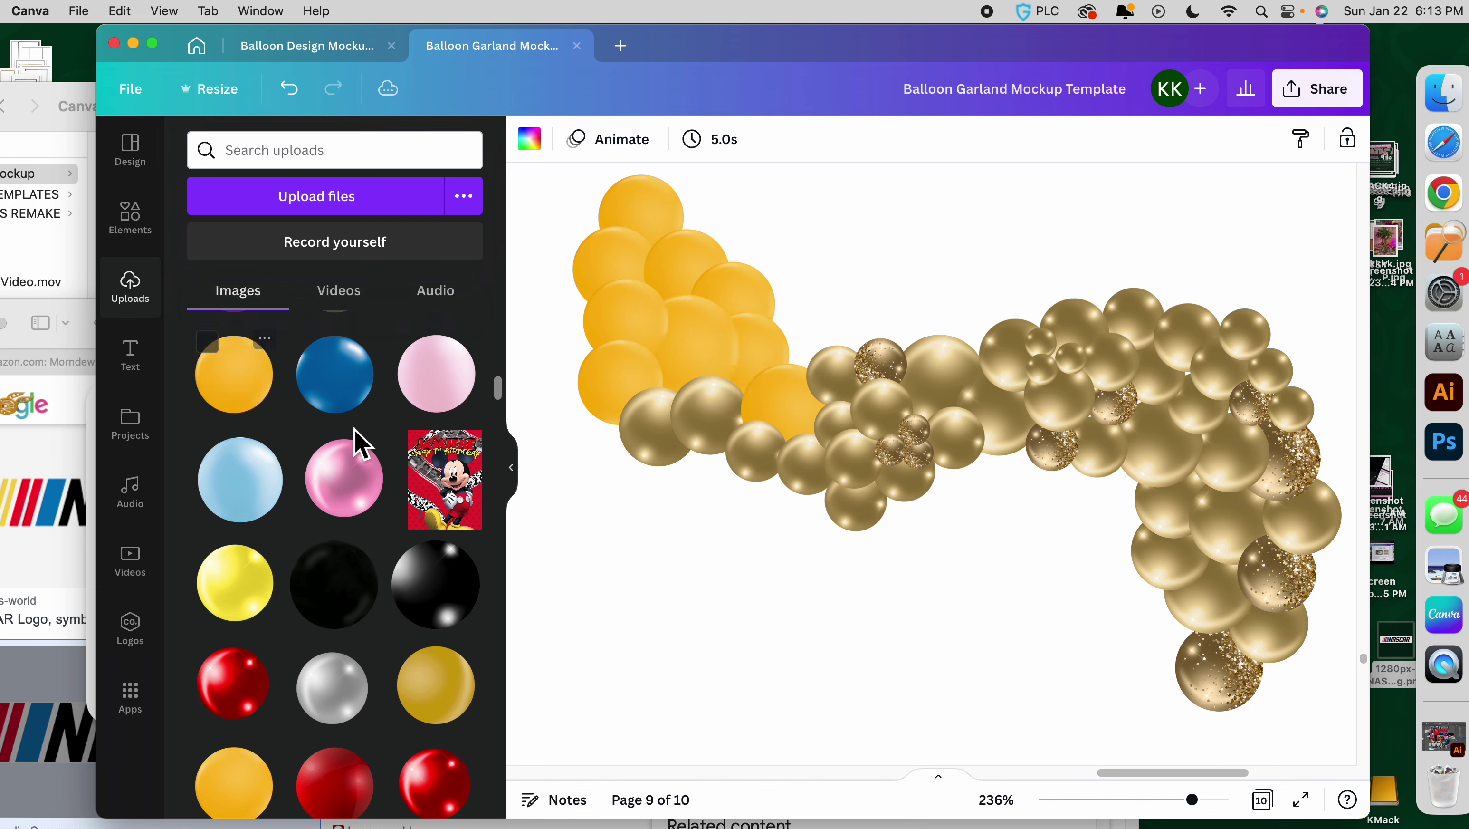
{"action": "left_click_drag", "start_coordinate": [272, 393], "coordinate": [711, 429]}
{"action": "left_click_drag", "start_coordinate": [560, 395], "coordinate": [633, 436]}
Fill the garland's middle cluster, including its tiny glitter balloons, with the yellow-orange balloon image.
{"action": "left_click_drag", "start_coordinate": [282, 400], "coordinate": [889, 409]}
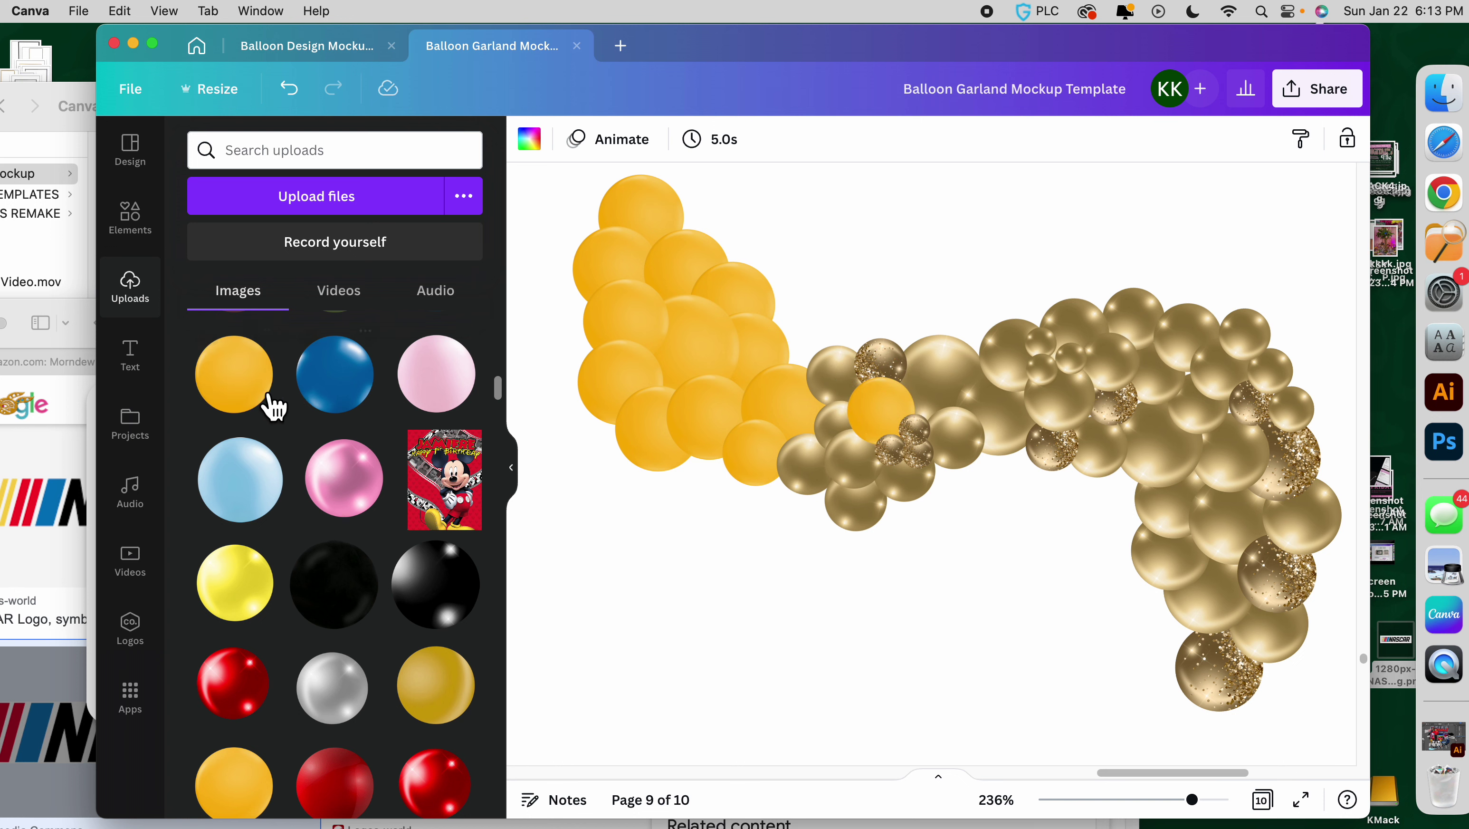
{"action": "left_click_drag", "start_coordinate": [272, 406], "coordinate": [832, 378]}
{"action": "left_click_drag", "start_coordinate": [234, 374], "coordinate": [868, 425]}
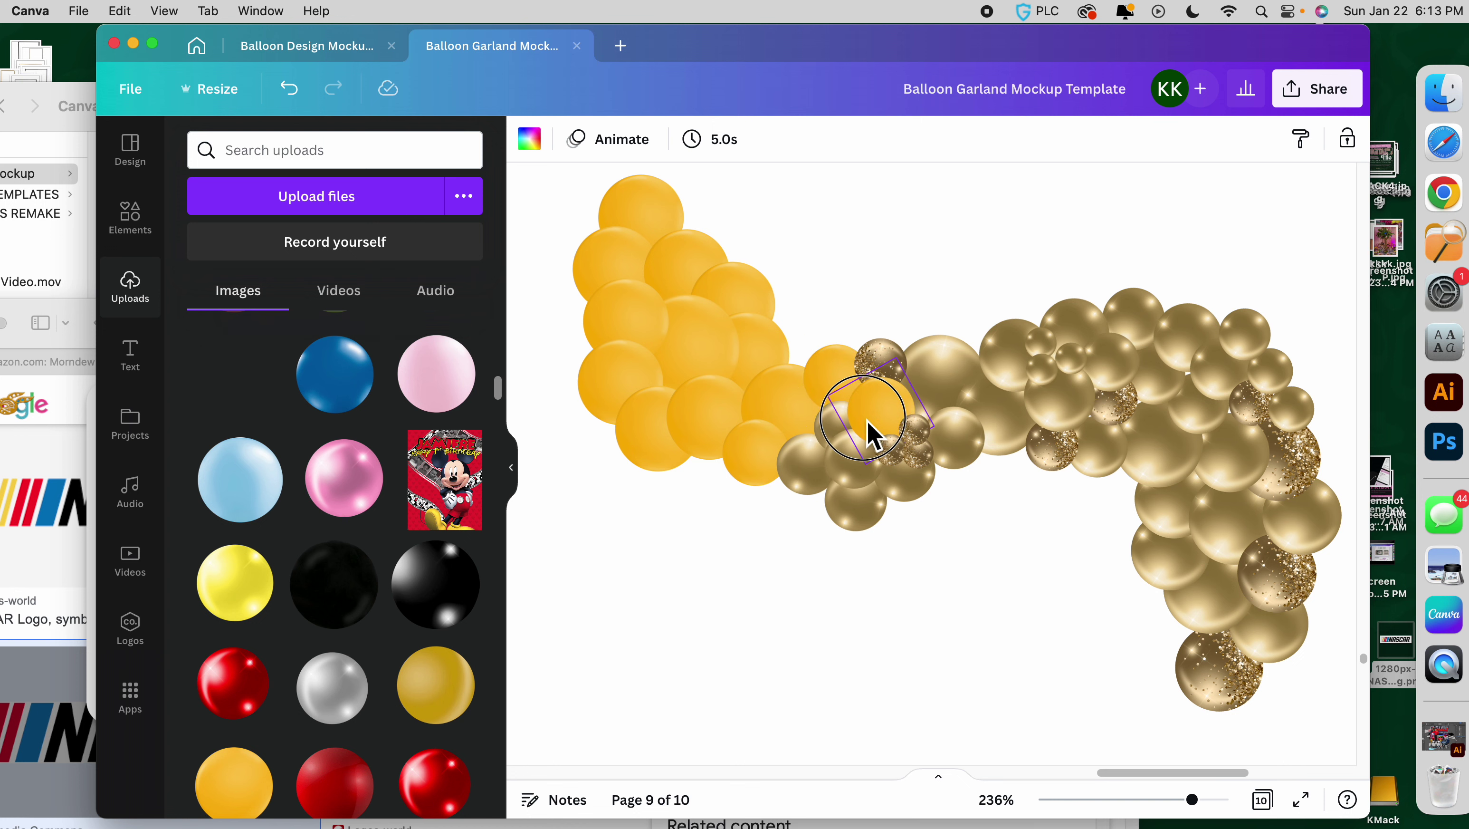
{"action": "left_click_drag", "start_coordinate": [297, 413], "coordinate": [870, 521]}
{"action": "left_click_drag", "start_coordinate": [253, 399], "coordinate": [891, 380]}
{"action": "left_click_drag", "start_coordinate": [235, 385], "coordinate": [937, 386]}
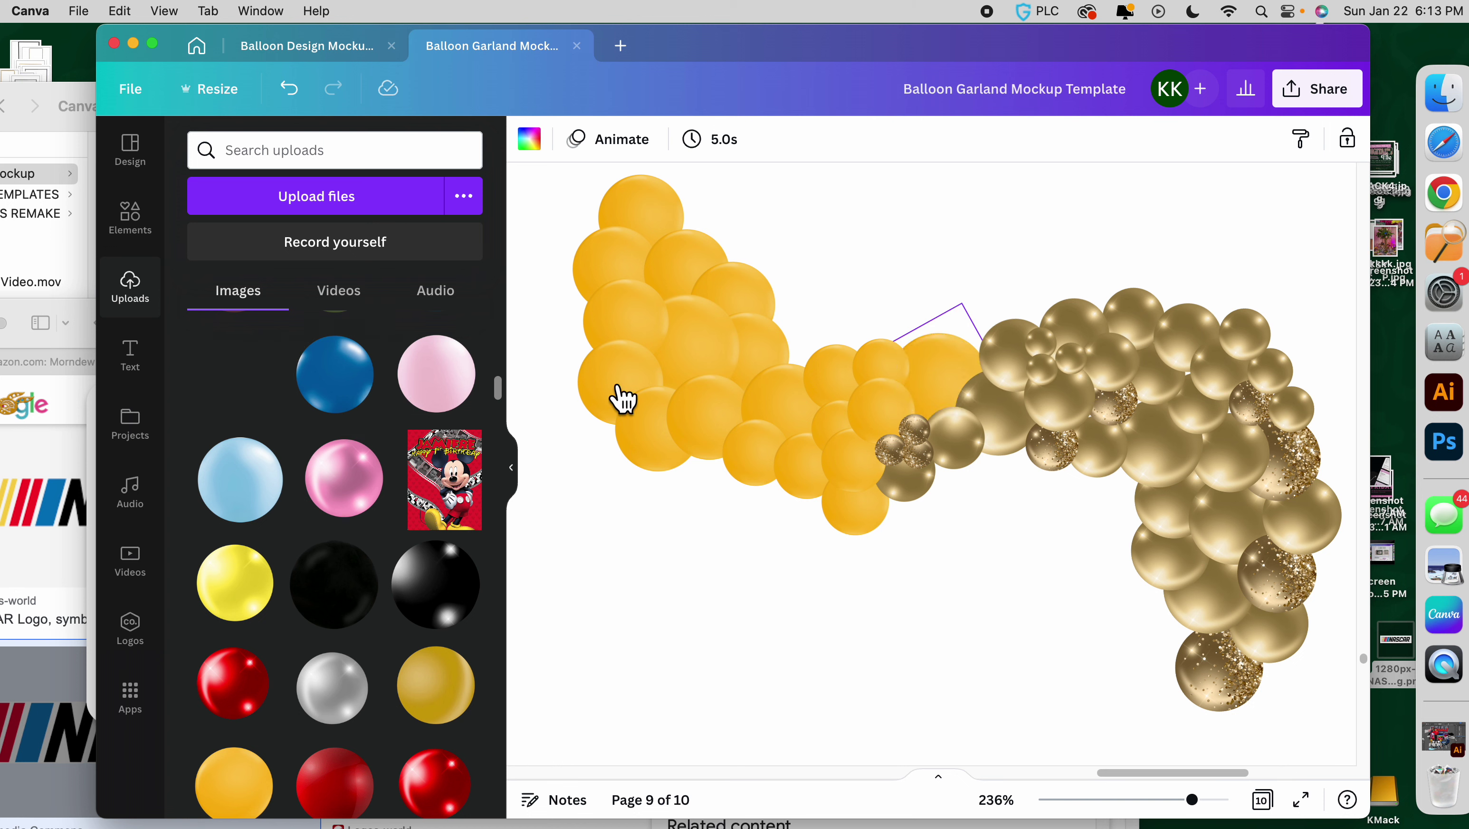
{"action": "left_click_drag", "start_coordinate": [287, 409], "coordinate": [876, 498]}
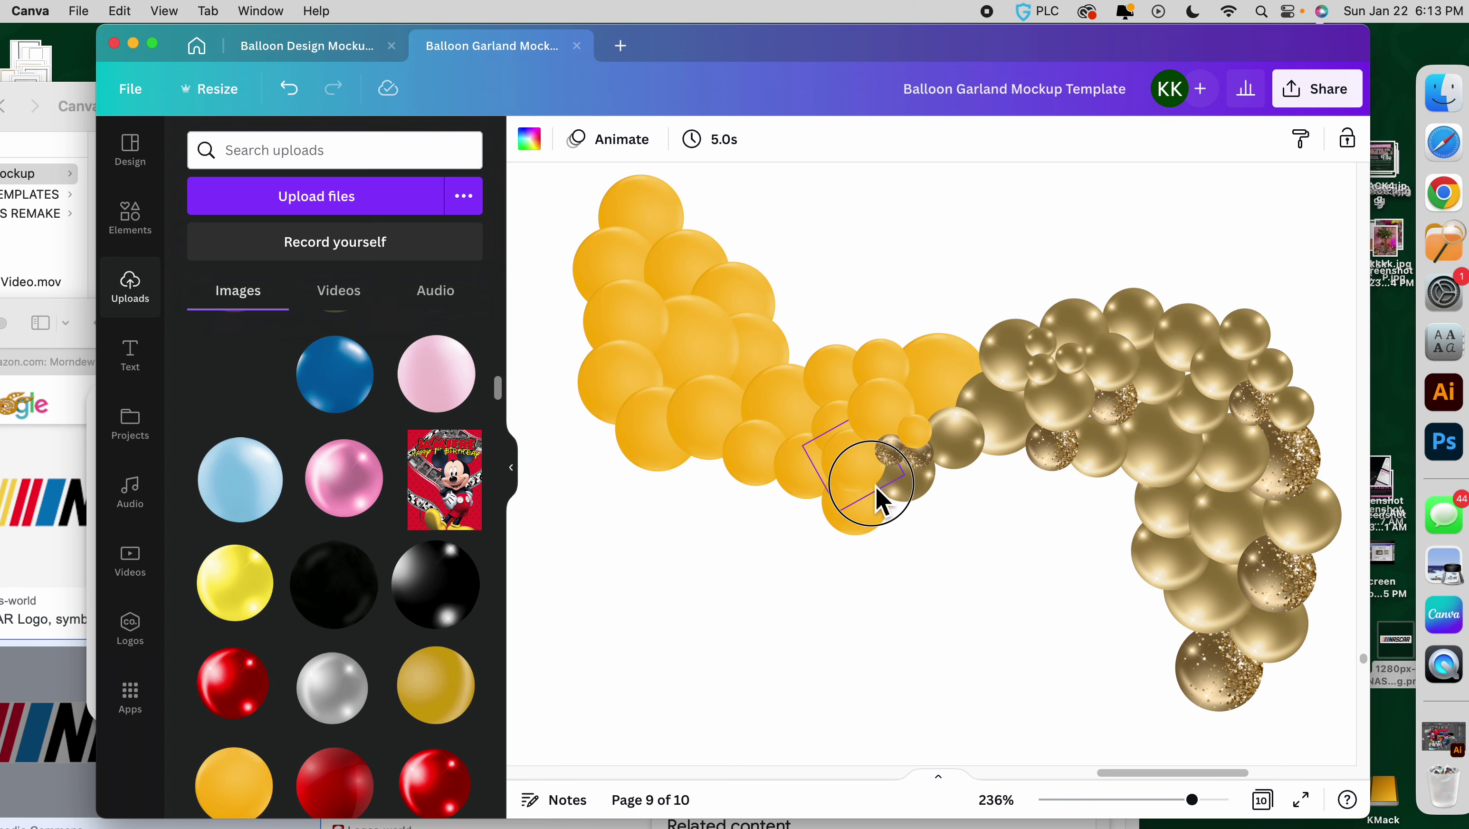
{"action": "left_click_drag", "start_coordinate": [269, 413], "coordinate": [901, 473]}
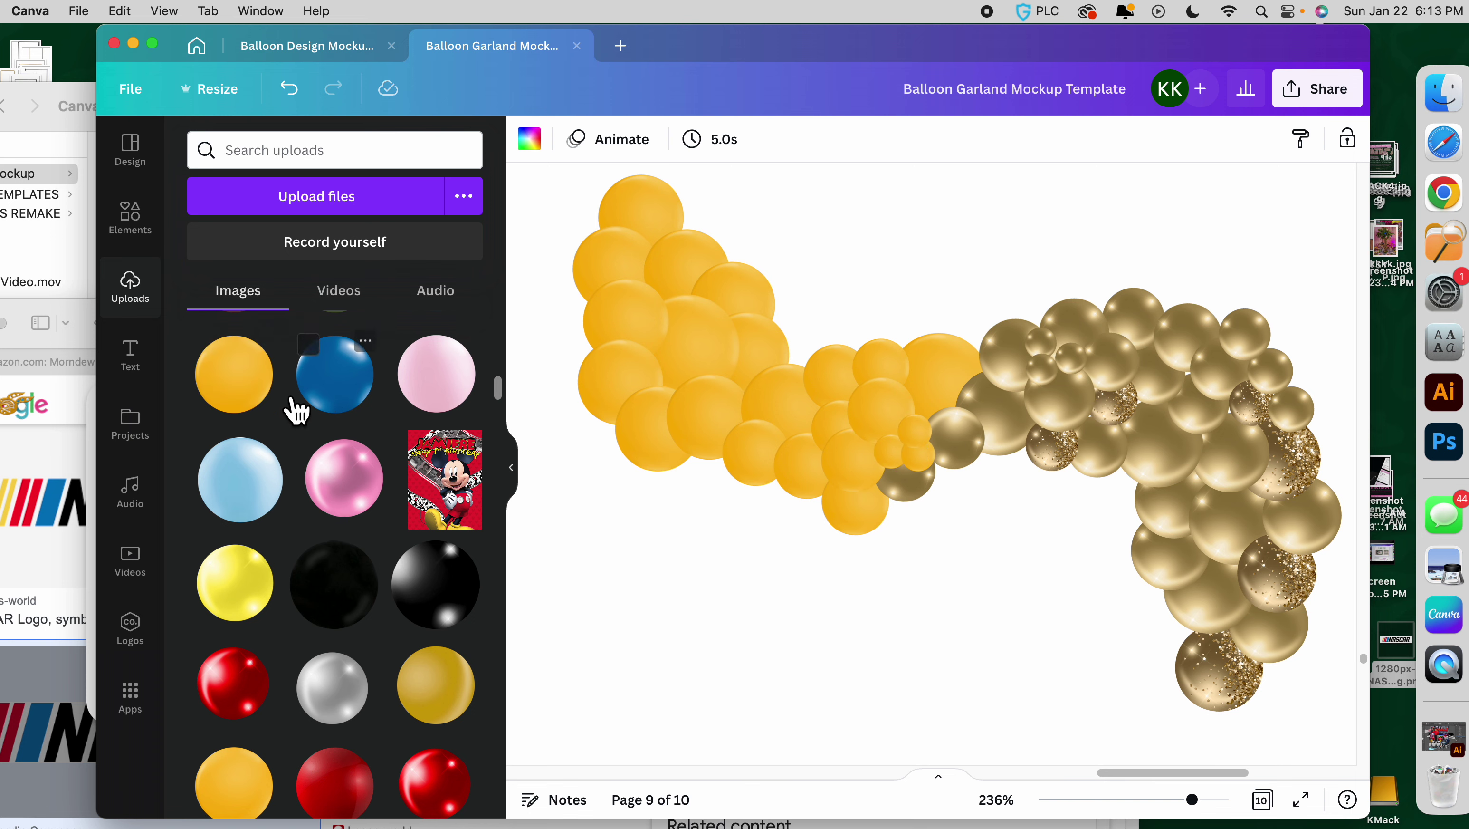
{"action": "left_click_drag", "start_coordinate": [292, 399], "coordinate": [647, 448]}
Fill scattered gold and glitter balloons across the garland's right-hand arch with the yellow-orange balloon image.
{"action": "left_click_drag", "start_coordinate": [267, 409], "coordinate": [1009, 363]}
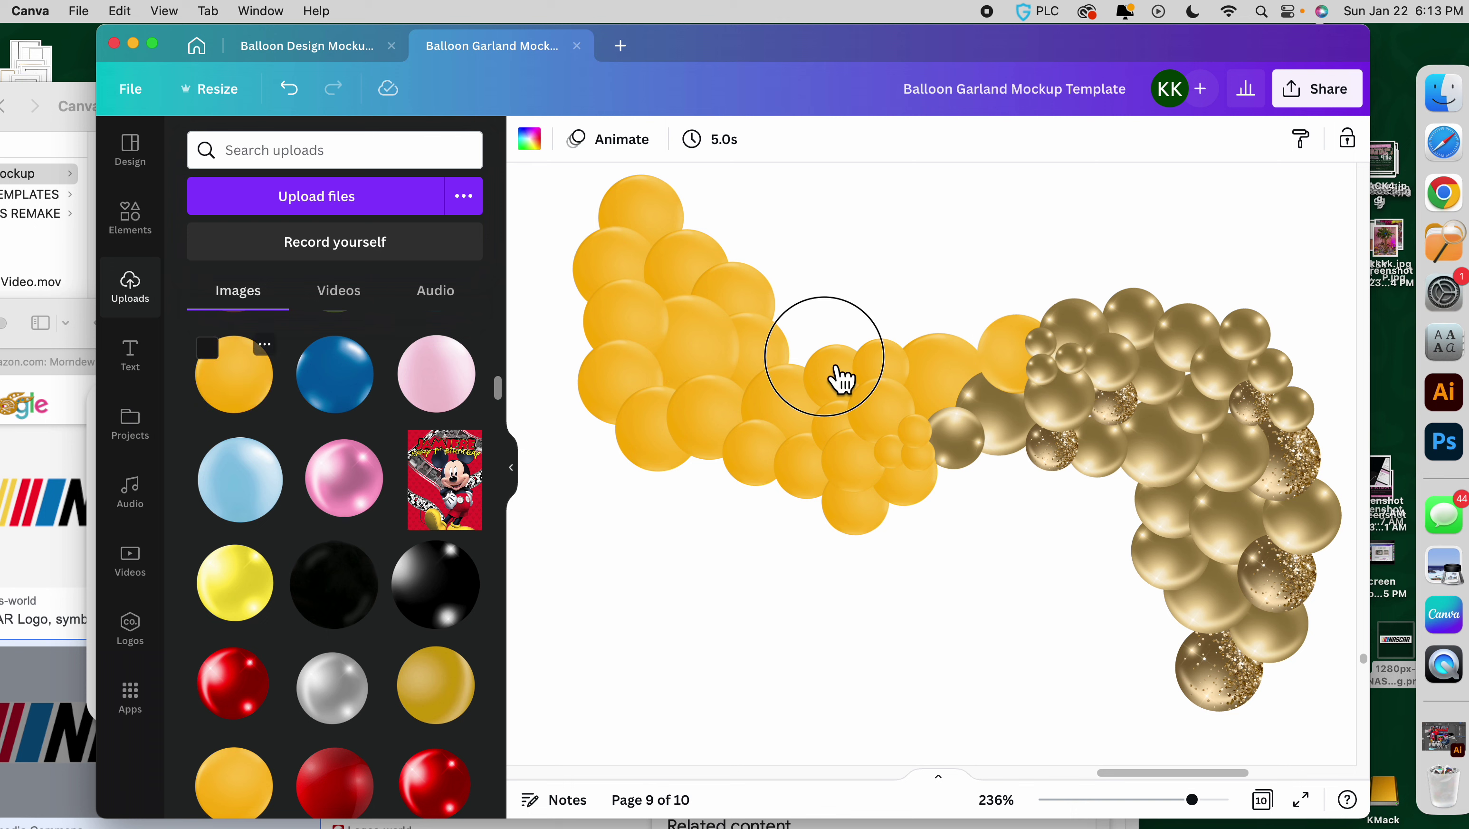
{"action": "left_click_drag", "start_coordinate": [835, 367], "coordinate": [1181, 359]}
{"action": "left_click_drag", "start_coordinate": [234, 374], "coordinate": [1272, 448]}
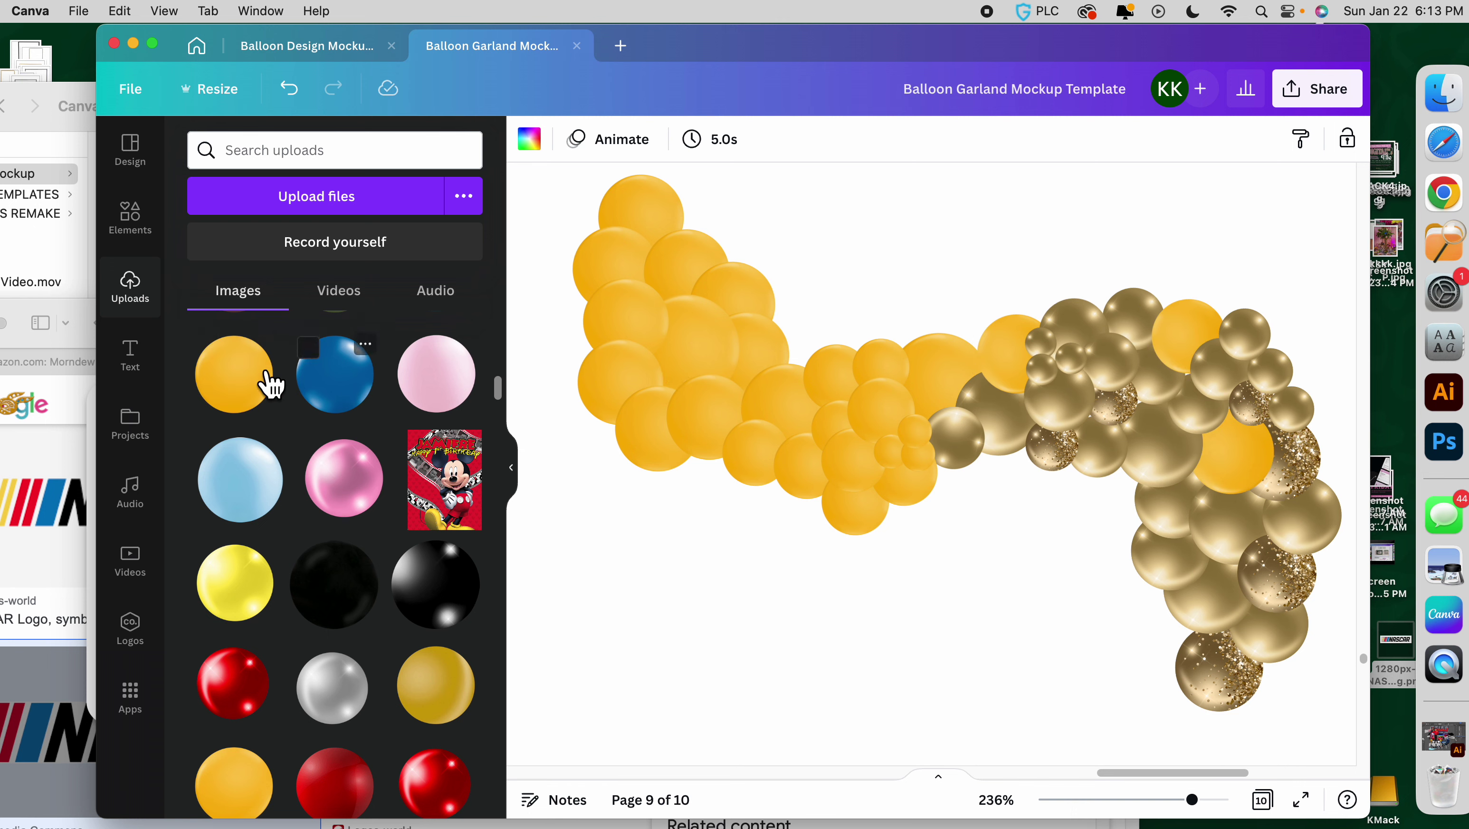
{"action": "left_click_drag", "start_coordinate": [270, 383], "coordinate": [1111, 401]}
{"action": "left_click_drag", "start_coordinate": [795, 447], "coordinate": [1058, 463]}
{"action": "left_click_drag", "start_coordinate": [220, 390], "coordinate": [1121, 396]}
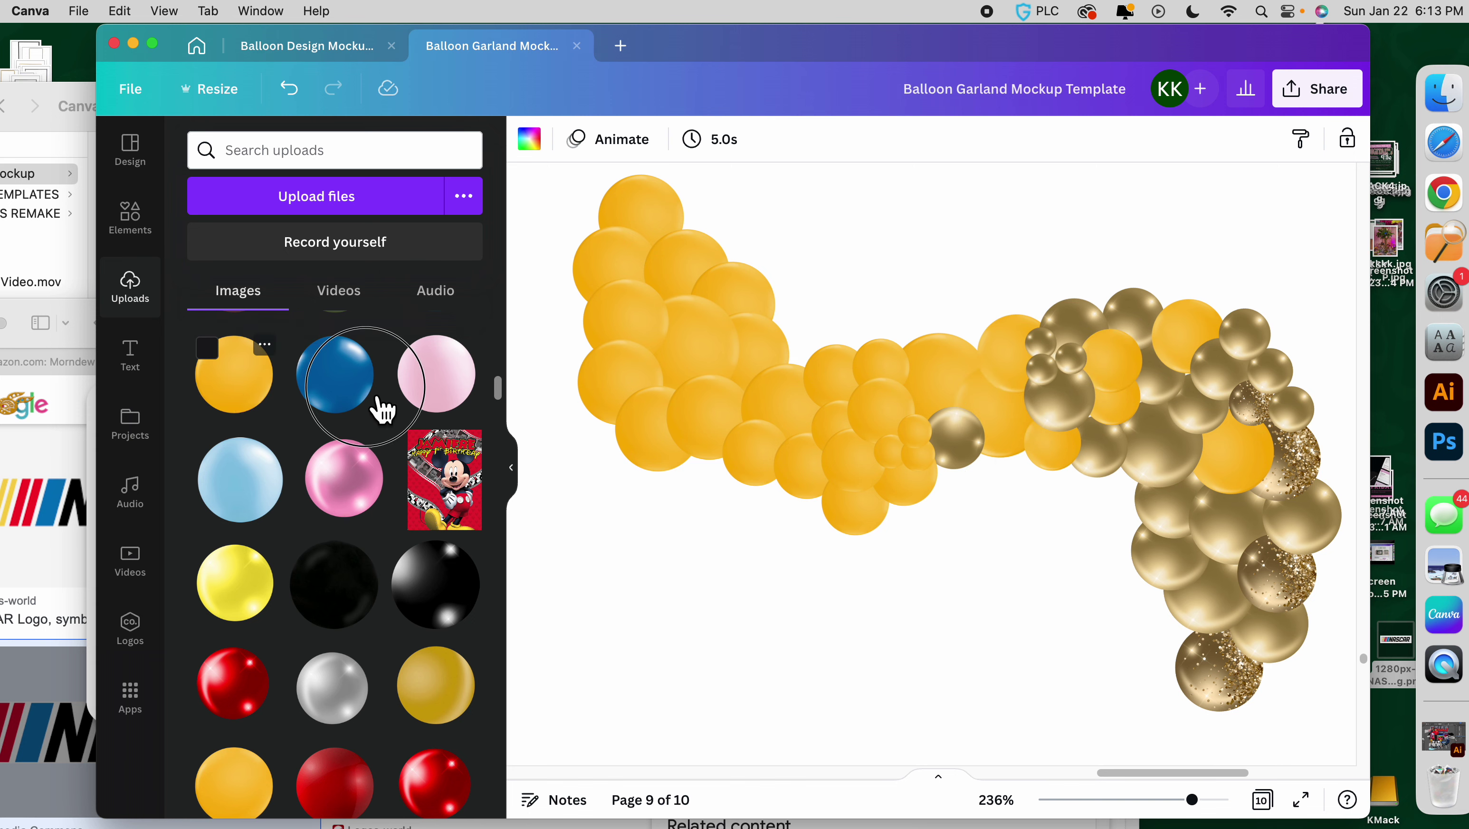
Replace the tiny balloon cluster where the right-hand arch begins, plus nearby gold balloons, with the yellow-orange balloon image.
{"action": "left_click_drag", "start_coordinate": [292, 397], "coordinate": [1167, 510]}
{"action": "left_click_drag", "start_coordinate": [234, 378], "coordinate": [969, 453]}
{"action": "left_click_drag", "start_coordinate": [252, 409], "coordinate": [1023, 390]}
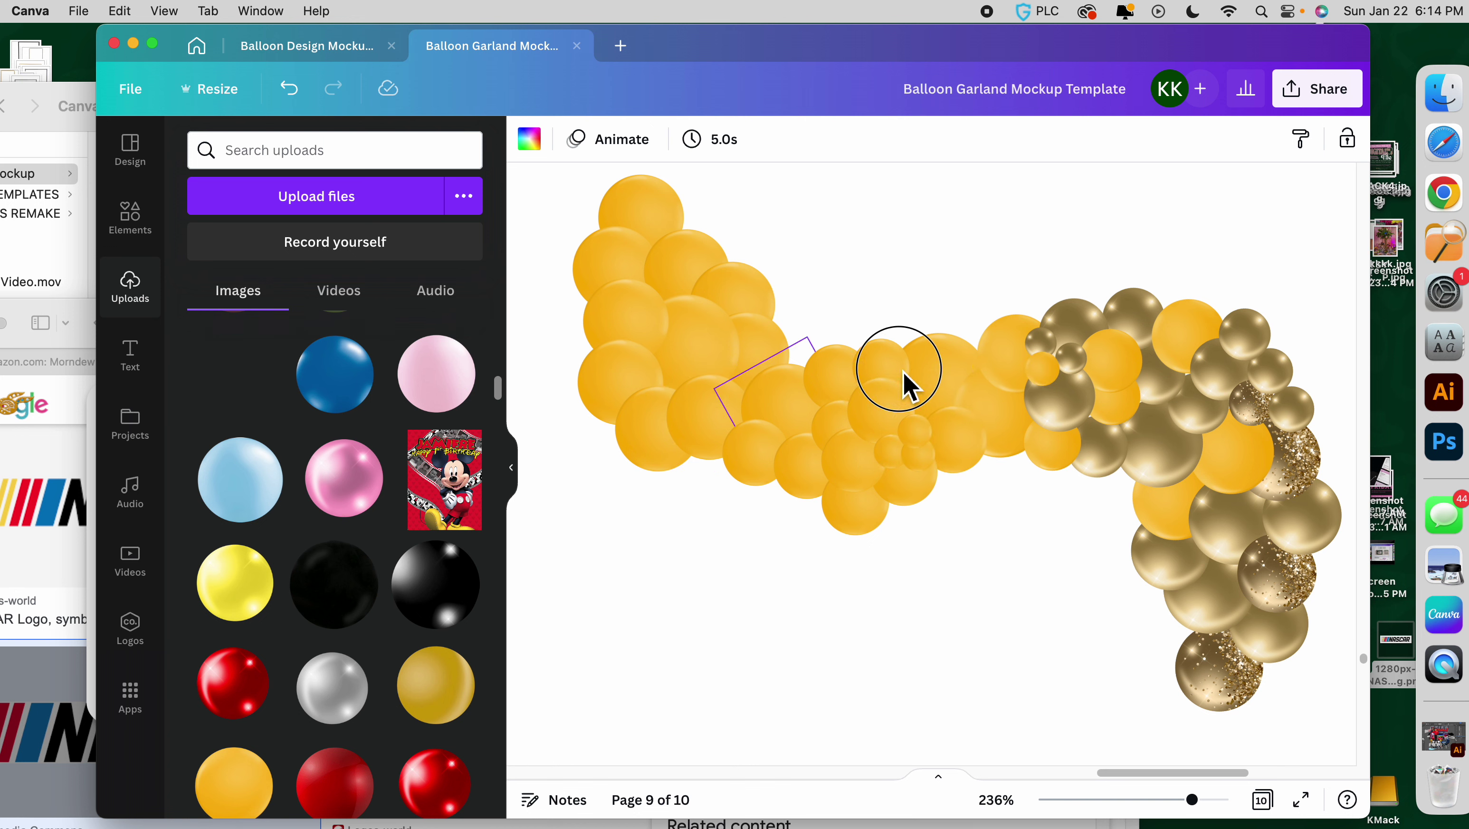
{"action": "left_click_drag", "start_coordinate": [310, 391], "coordinate": [1073, 376]}
{"action": "left_click_drag", "start_coordinate": [262, 388], "coordinate": [1060, 409]}
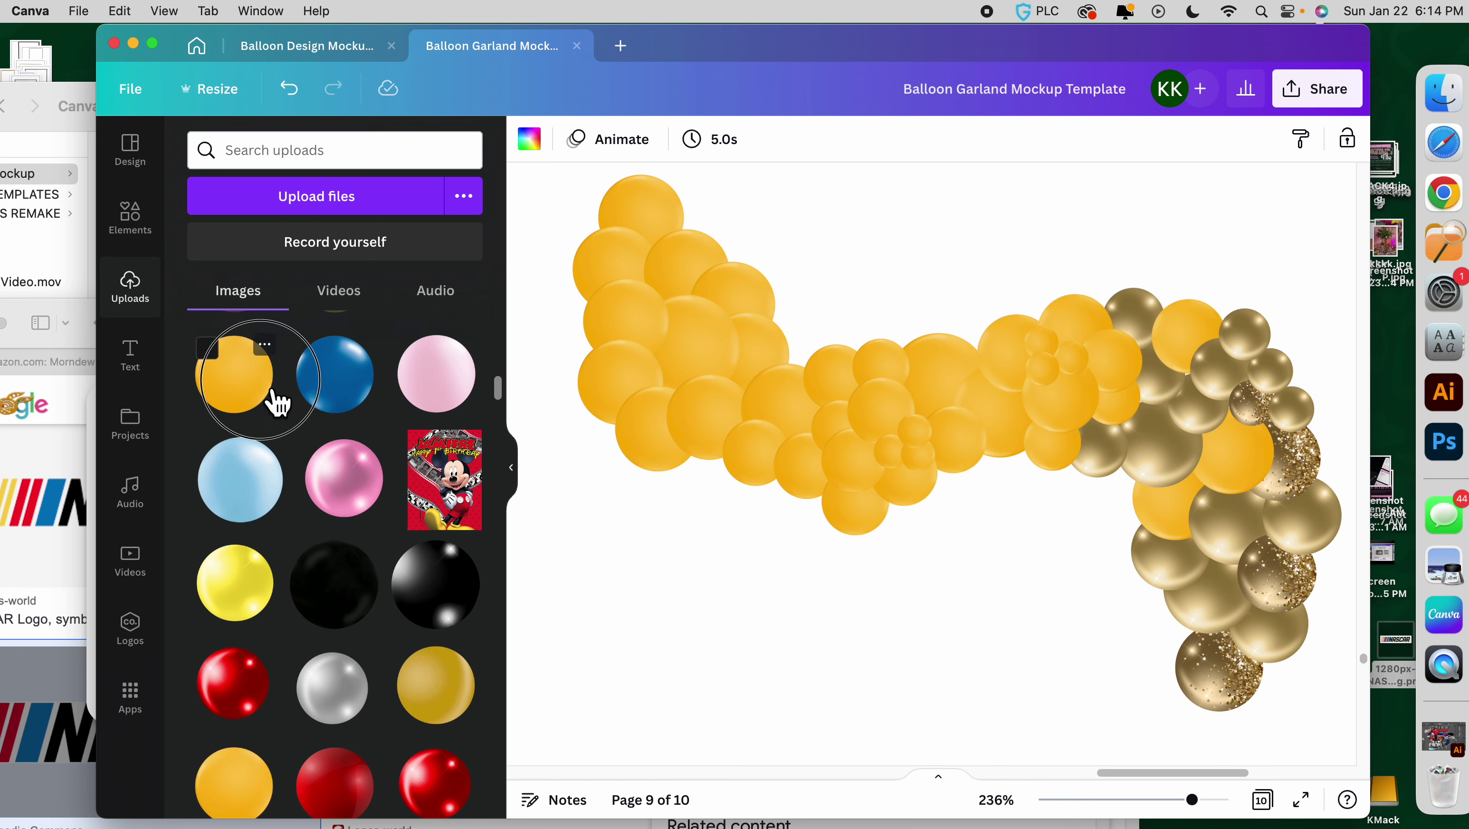
Fill the remaining gold balloons along the crest and underside of the right-hand arch with the yellow-orange balloon image.
{"action": "left_click_drag", "start_coordinate": [278, 401], "coordinate": [1123, 465]}
{"action": "left_click_drag", "start_coordinate": [1078, 336], "coordinate": [1138, 322]}
{"action": "left_click_drag", "start_coordinate": [239, 377], "coordinate": [1172, 409]}
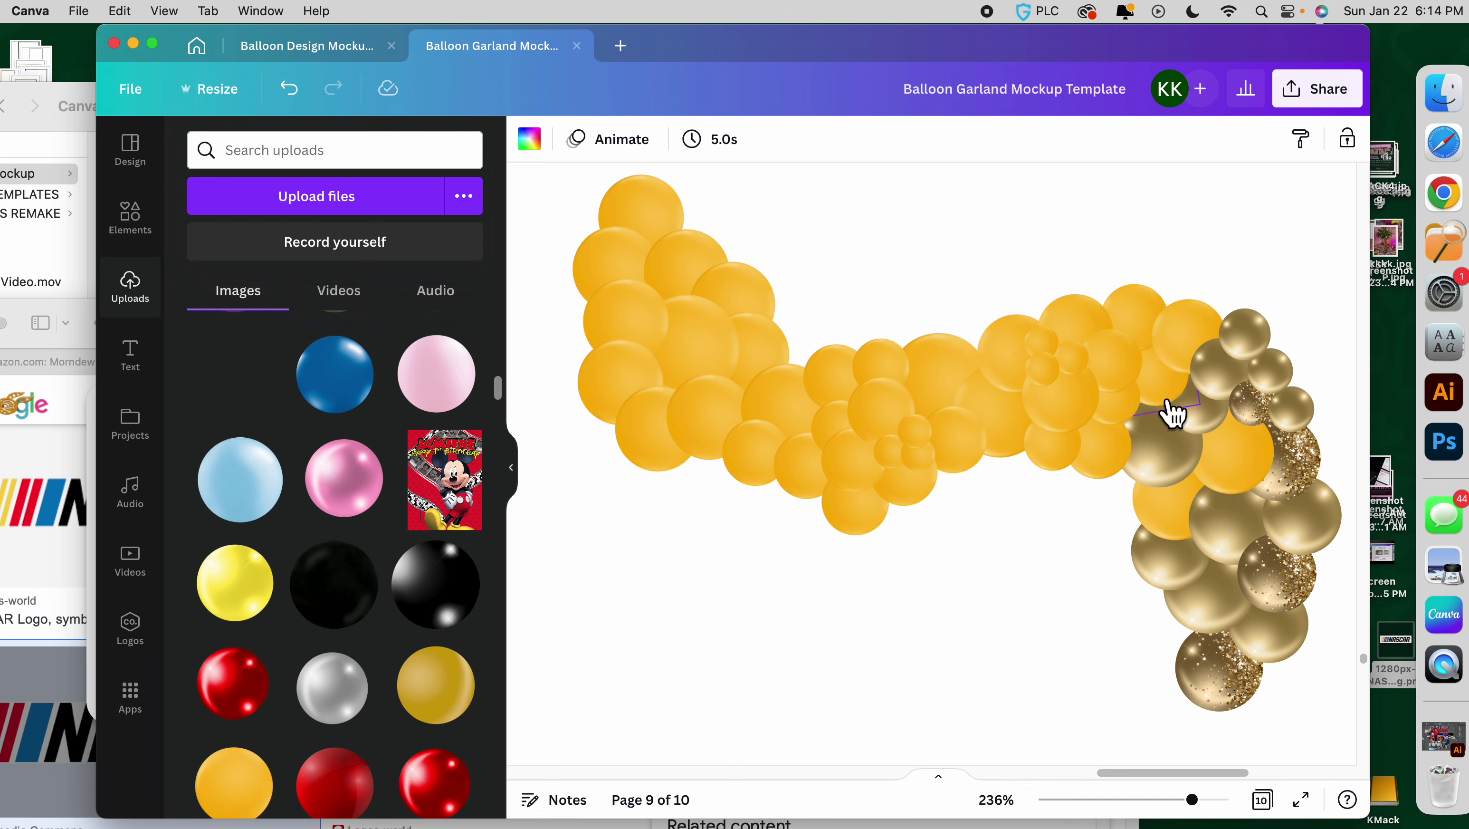
{"action": "left_click_drag", "start_coordinate": [253, 392], "coordinate": [1213, 427]}
{"action": "left_click_drag", "start_coordinate": [272, 417], "coordinate": [1246, 337]}
{"action": "left_click_drag", "start_coordinate": [281, 400], "coordinate": [1210, 406]}
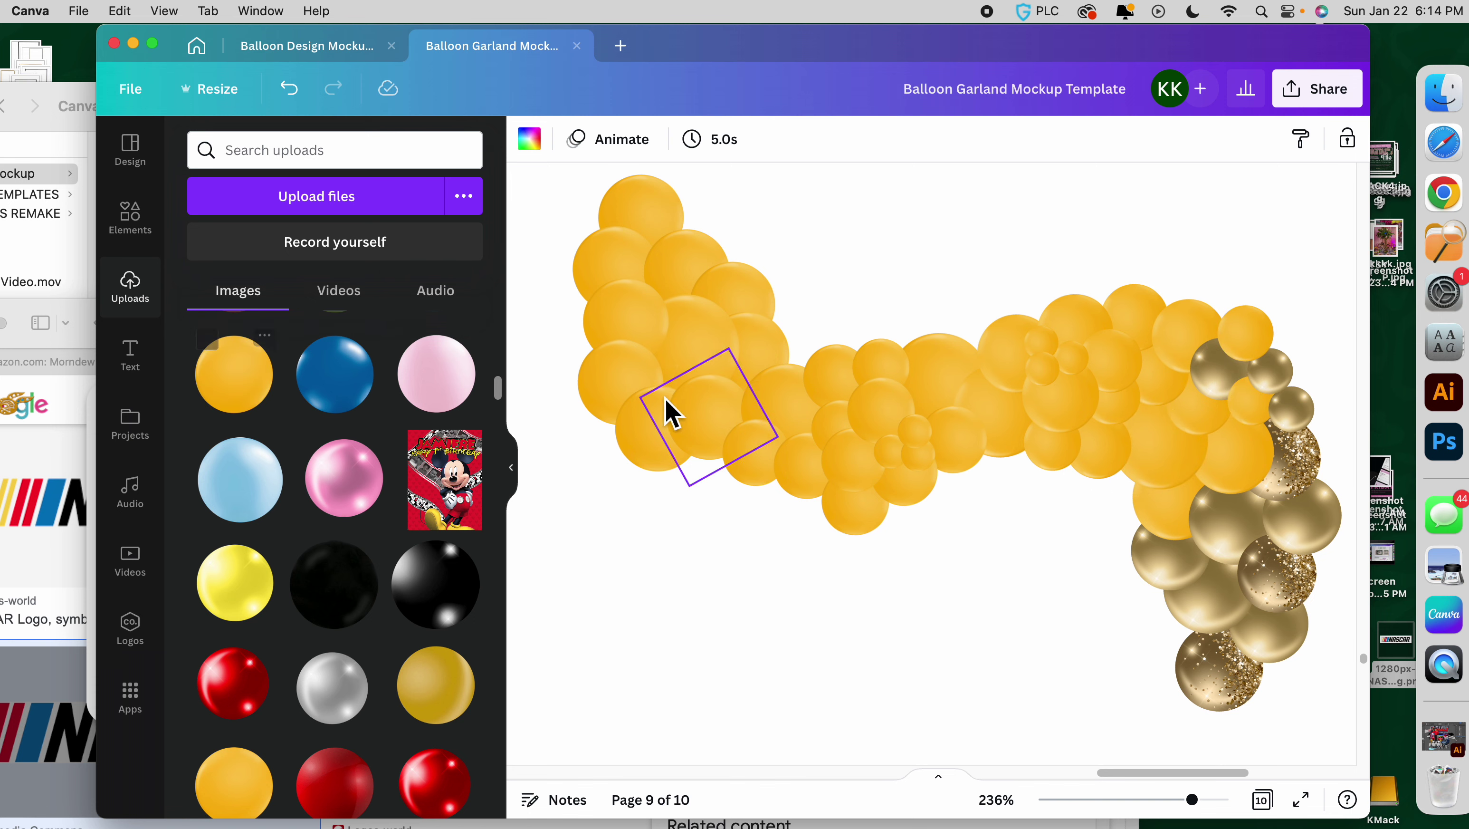
Fill the balloons down the garland's hanging right tail, through the glitter balloon at its bottom tip, with the yellow-orange image.
{"action": "left_click_drag", "start_coordinate": [267, 412], "coordinate": [1152, 427]}
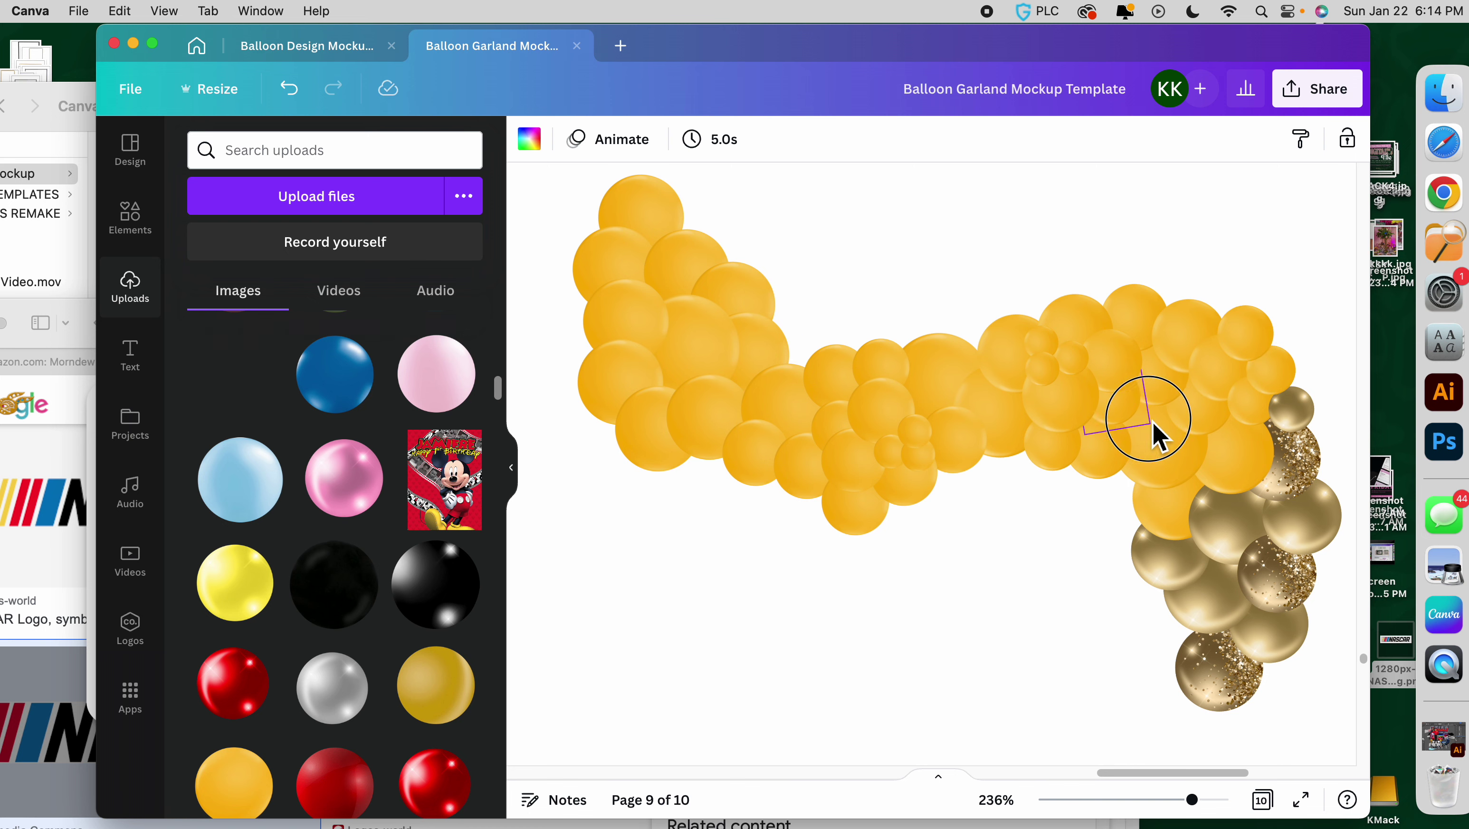
{"action": "left_click_drag", "start_coordinate": [267, 401], "coordinate": [240, 436]}
{"action": "left_click_drag", "start_coordinate": [234, 374], "coordinate": [1222, 606]}
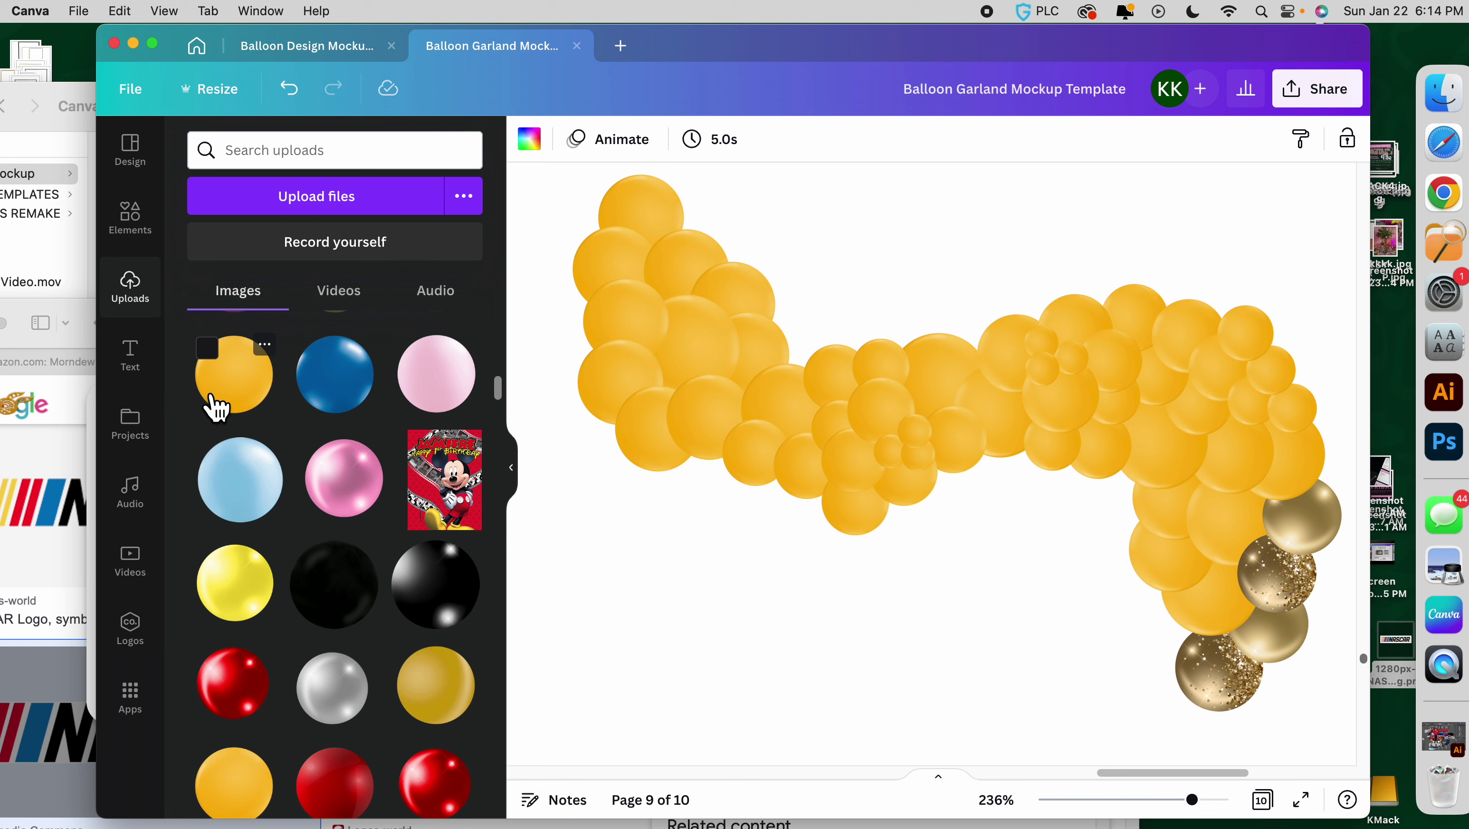
{"action": "left_click_drag", "start_coordinate": [218, 408], "coordinate": [1230, 554]}
{"action": "left_click_drag", "start_coordinate": [227, 401], "coordinate": [1248, 575]}
{"action": "left_click_drag", "start_coordinate": [234, 375], "coordinate": [1120, 676]}
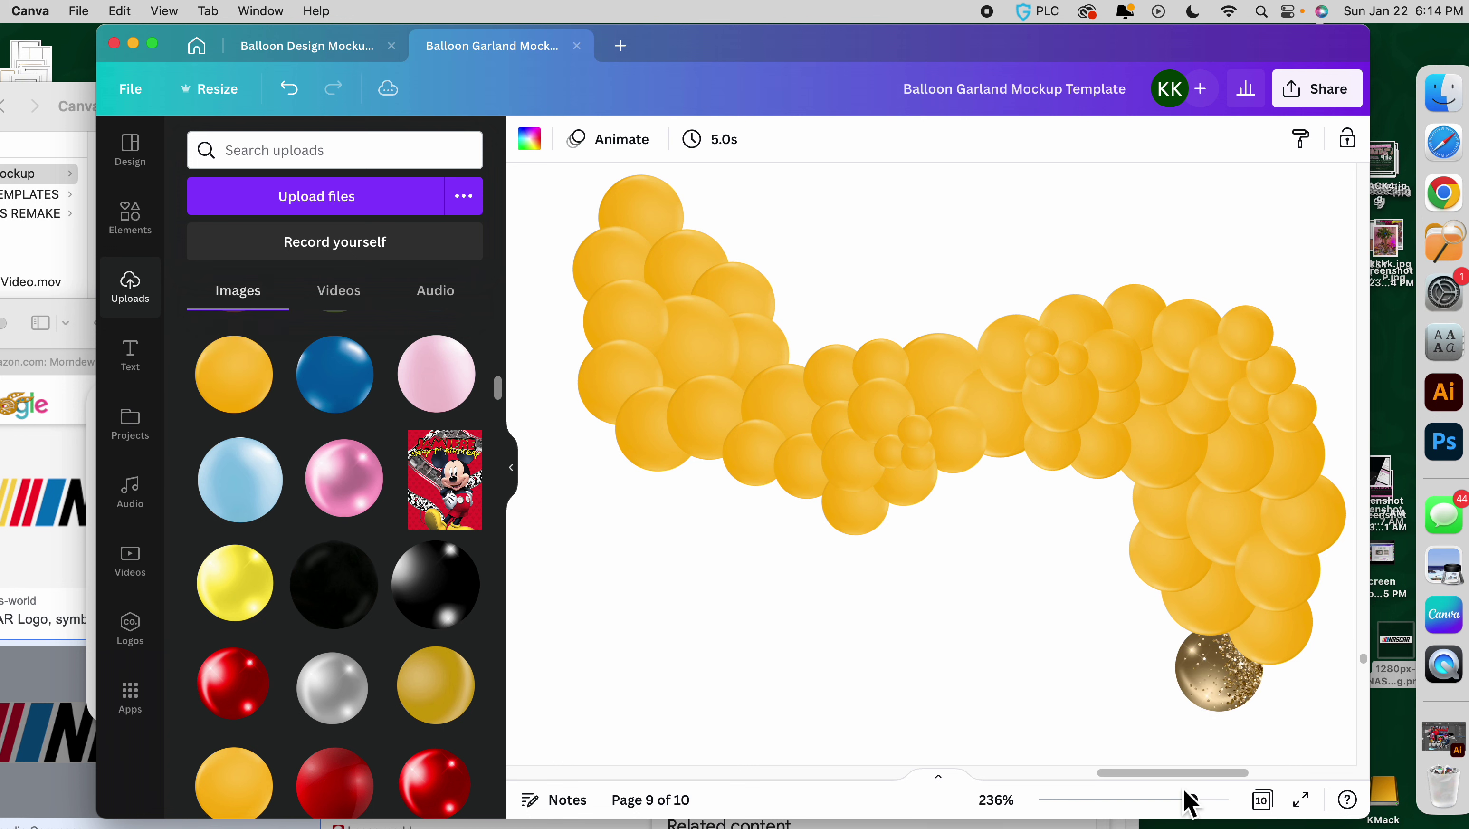
{"action": "left_click_drag", "start_coordinate": [1193, 800], "coordinate": [1187, 810]}
{"action": "left_click_drag", "start_coordinate": [256, 343], "coordinate": [1015, 578]}
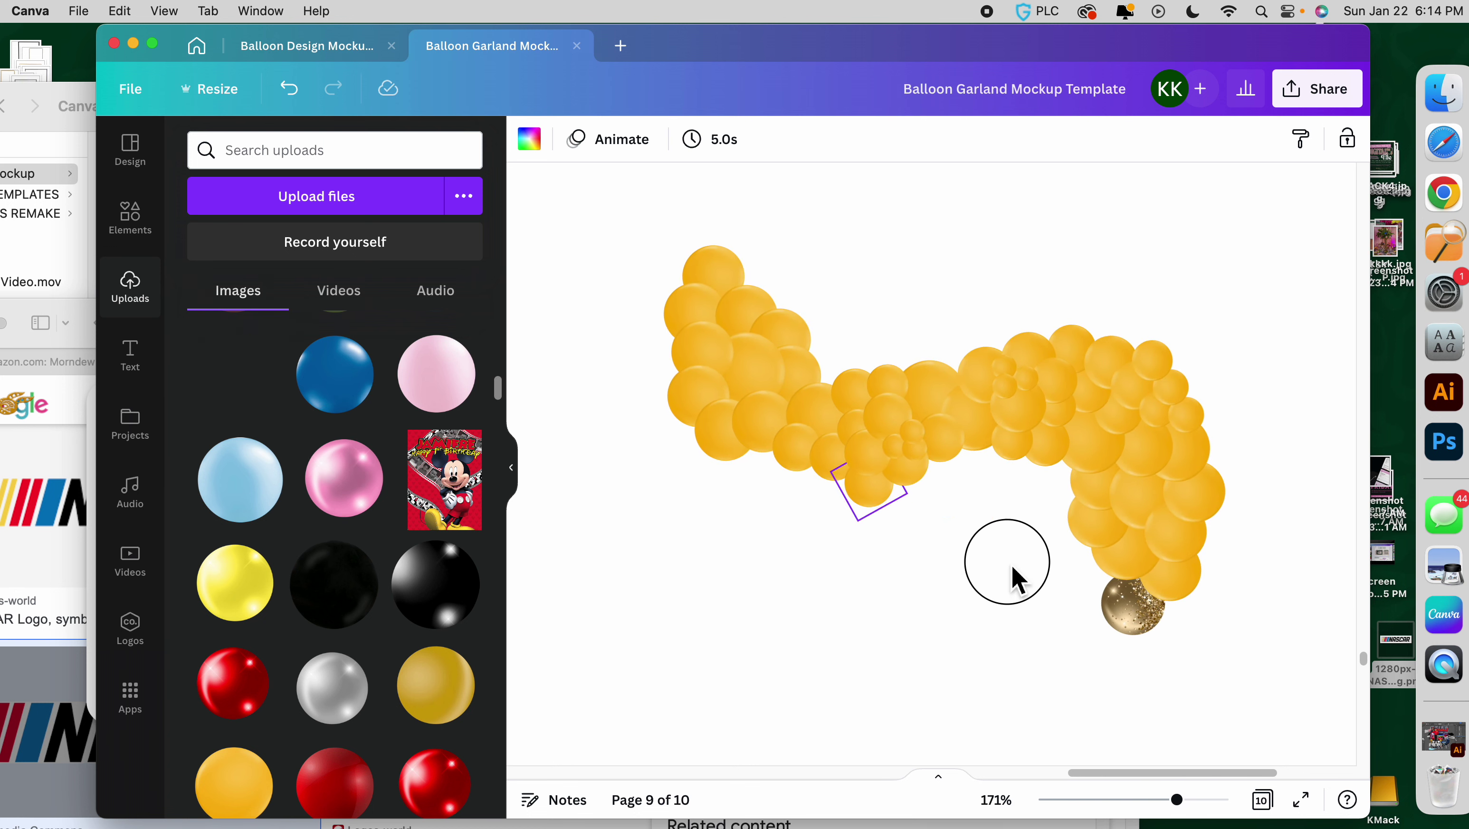
{"action": "left_click_drag", "start_coordinate": [1141, 624], "coordinate": [1139, 622]}
Group all the yellow-orange balloons and place the garland beside the top of the multicolored garland on page 9.
{"action": "left_click_drag", "start_coordinate": [617, 230], "coordinate": [1330, 685]}
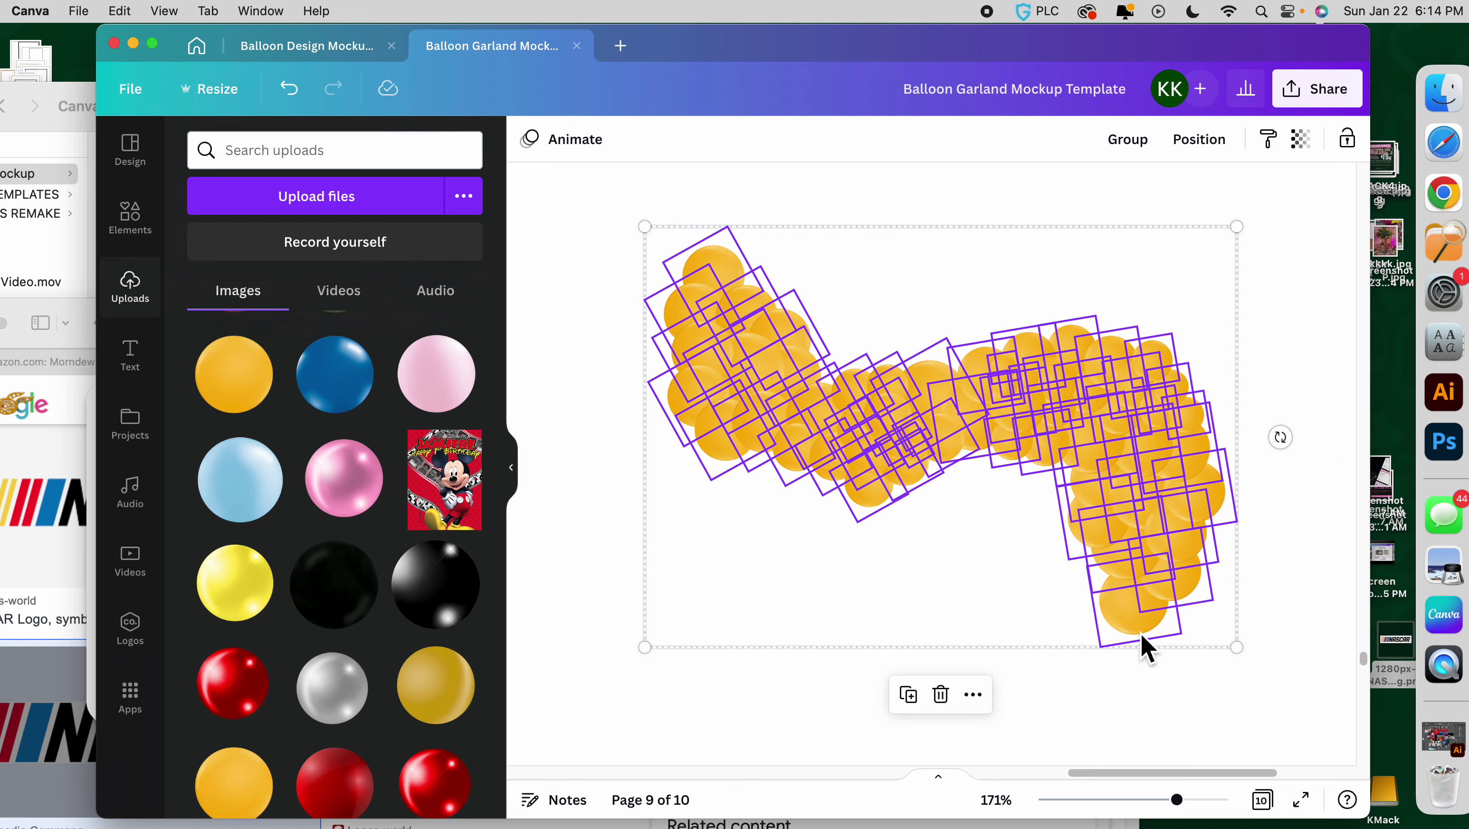
{"action": "left_click", "coordinate": [1126, 149]}
{"action": "left_click_drag", "start_coordinate": [1178, 799], "coordinate": [947, 774]}
{"action": "left_click_drag", "start_coordinate": [1273, 414], "coordinate": [689, 464]}
{"action": "scroll", "coordinate": [797, 566], "scroll_direction": "down", "scroll_amount": 2}
{"action": "left_click_drag", "start_coordinate": [824, 360], "coordinate": [1194, 304]}
Copy the upper section of the multicolored garland from page 9 and paste it onto the page 10 mockup above the backdrops.
{"action": "left_click_drag", "start_coordinate": [1139, 802], "coordinate": [1084, 801]}
{"action": "scroll", "coordinate": [1144, 651], "scroll_direction": "down", "scroll_amount": 2}
{"action": "left_click", "coordinate": [929, 577]}
{"action": "scroll", "coordinate": [1122, 628], "scroll_direction": "down", "scroll_amount": 5}
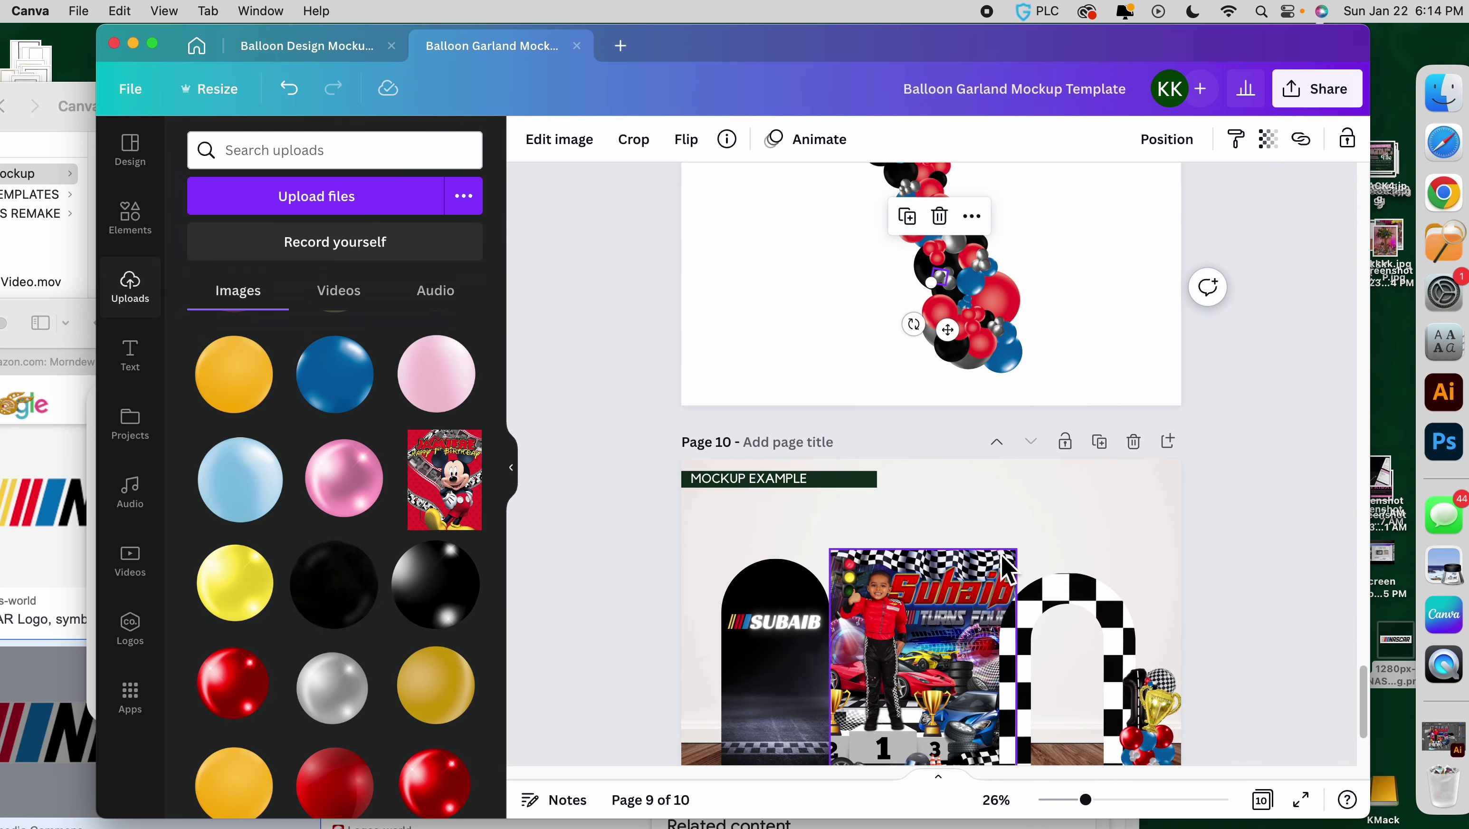
{"action": "scroll", "coordinate": [1079, 667], "scroll_direction": "down", "scroll_amount": 2}
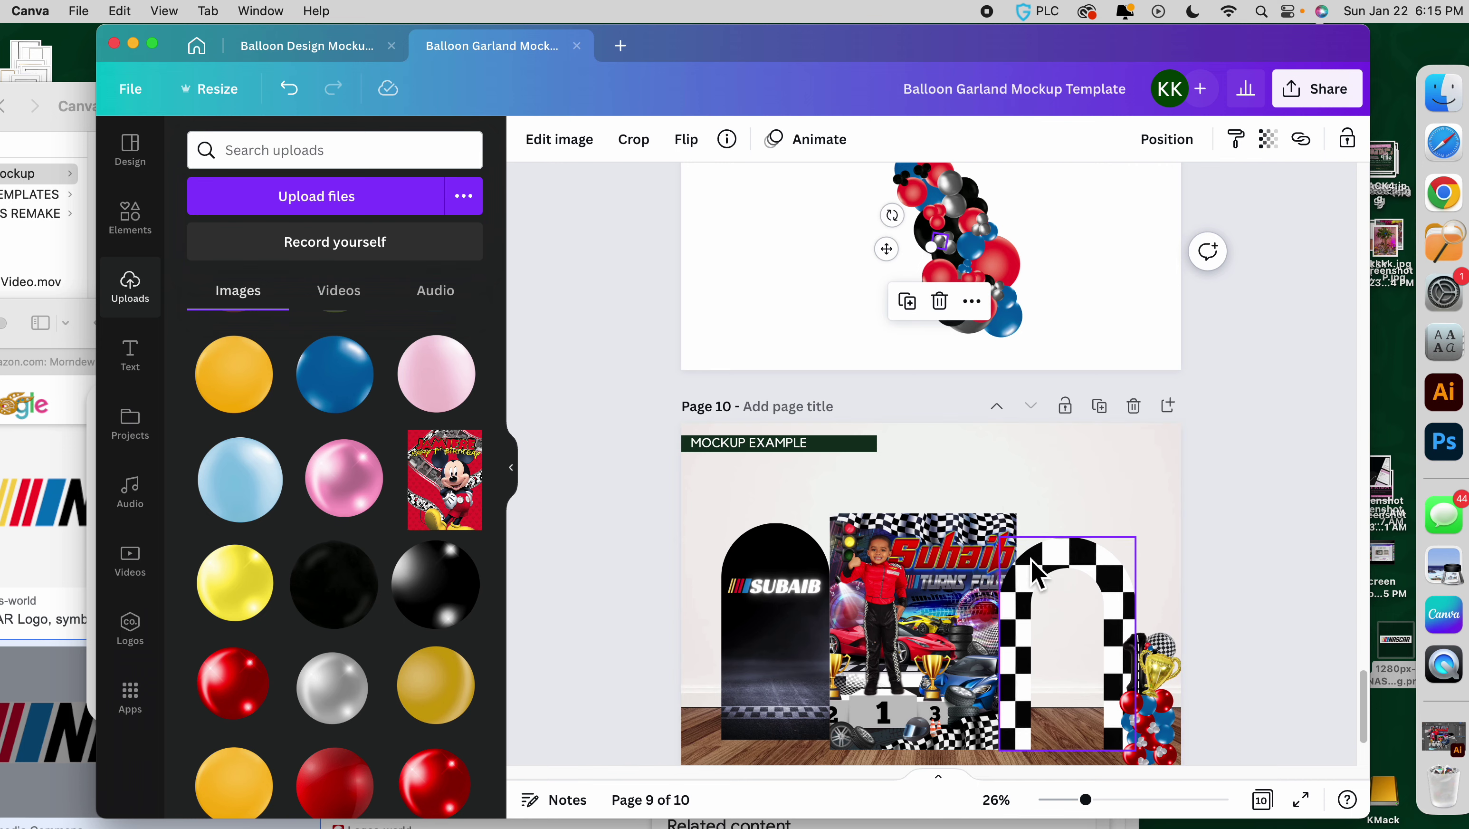
{"action": "scroll", "coordinate": [1042, 515], "scroll_direction": "up", "scroll_amount": 10}
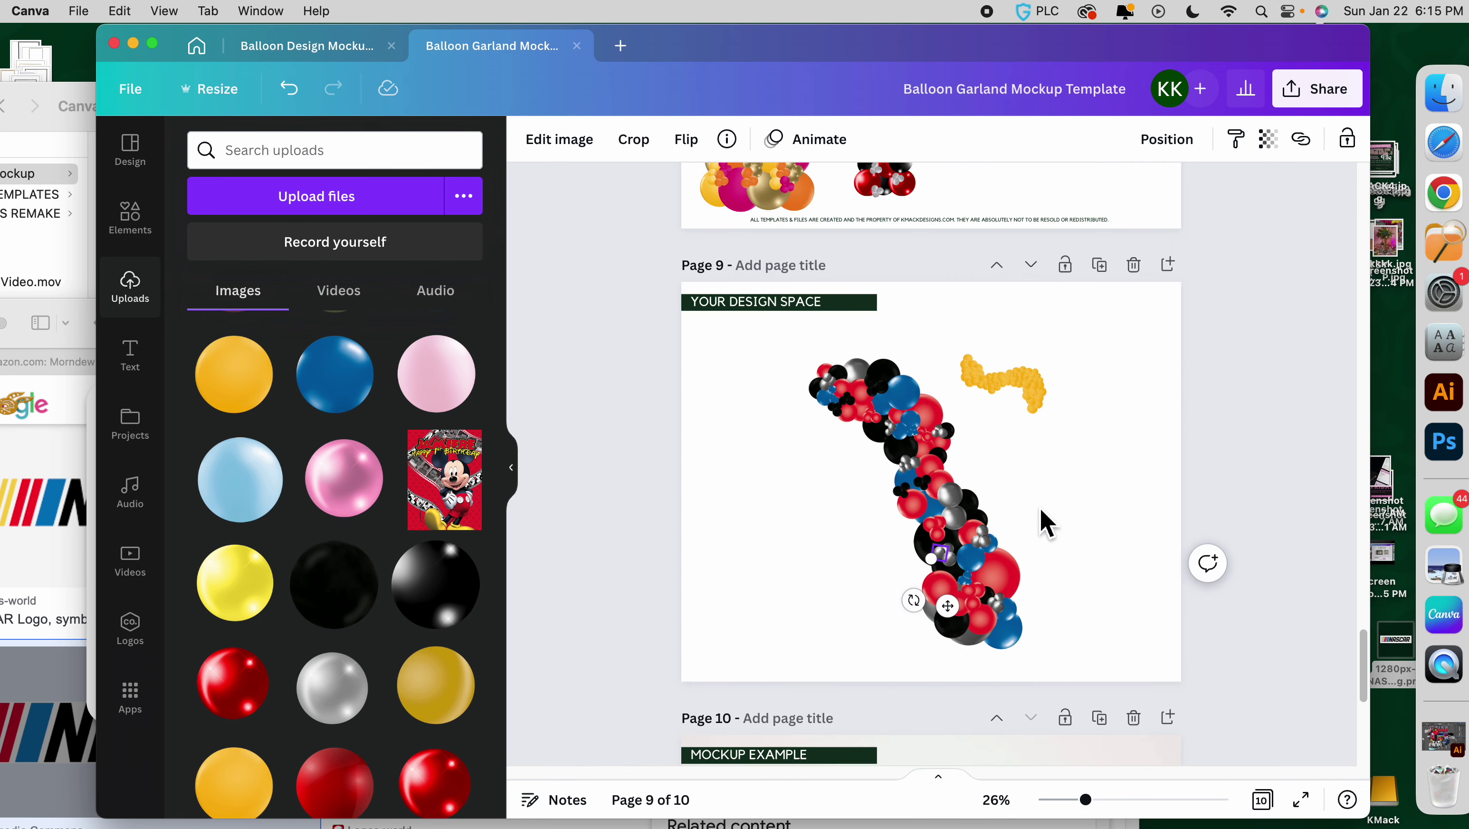
{"action": "left_click", "coordinate": [792, 362]}
{"action": "left_click_drag", "start_coordinate": [798, 367], "coordinate": [939, 439]}
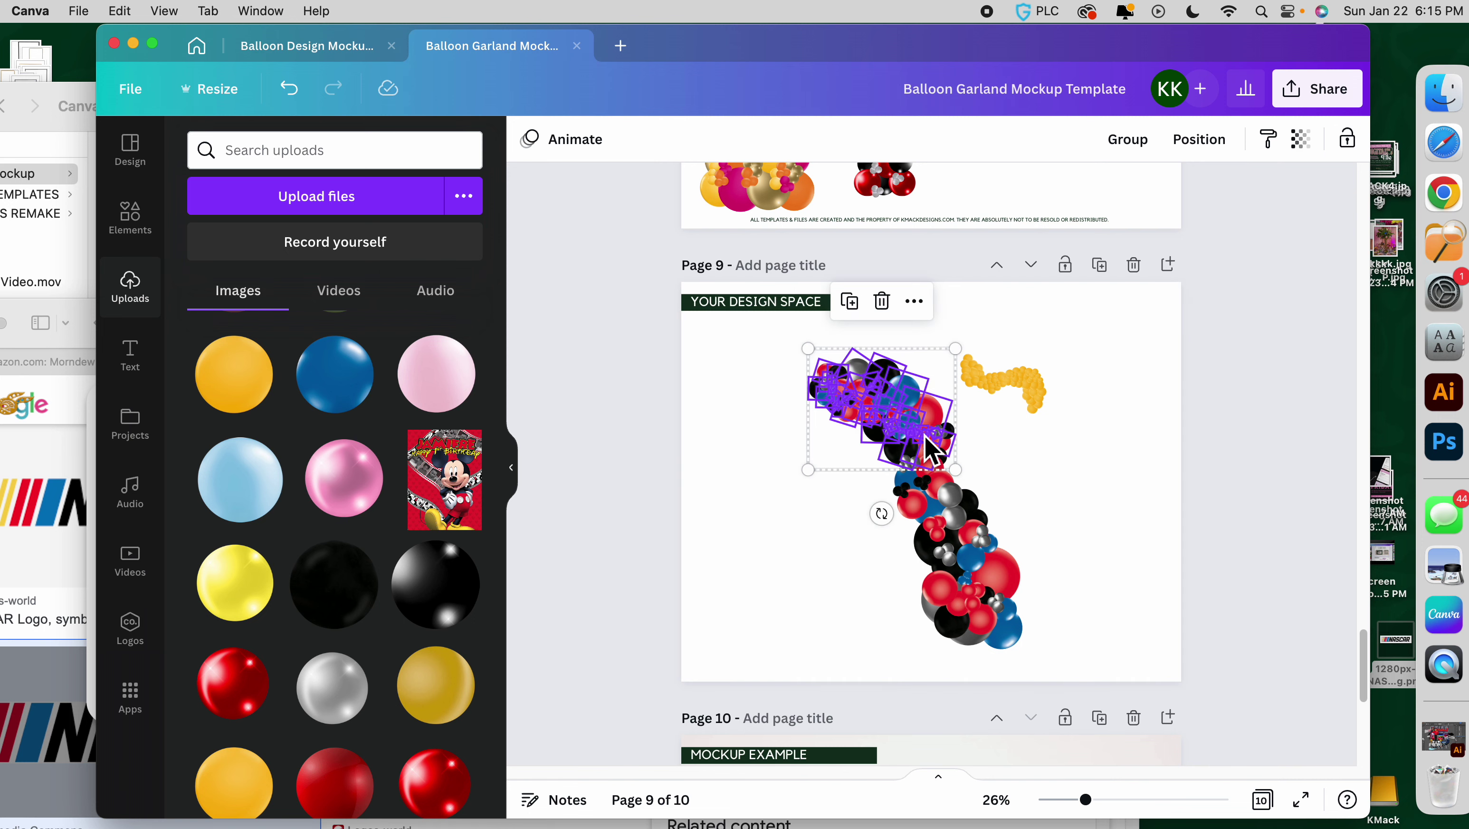
{"action": "scroll", "coordinate": [925, 437], "scroll_direction": "down", "scroll_amount": 7}
{"action": "key", "text": "super+v"}
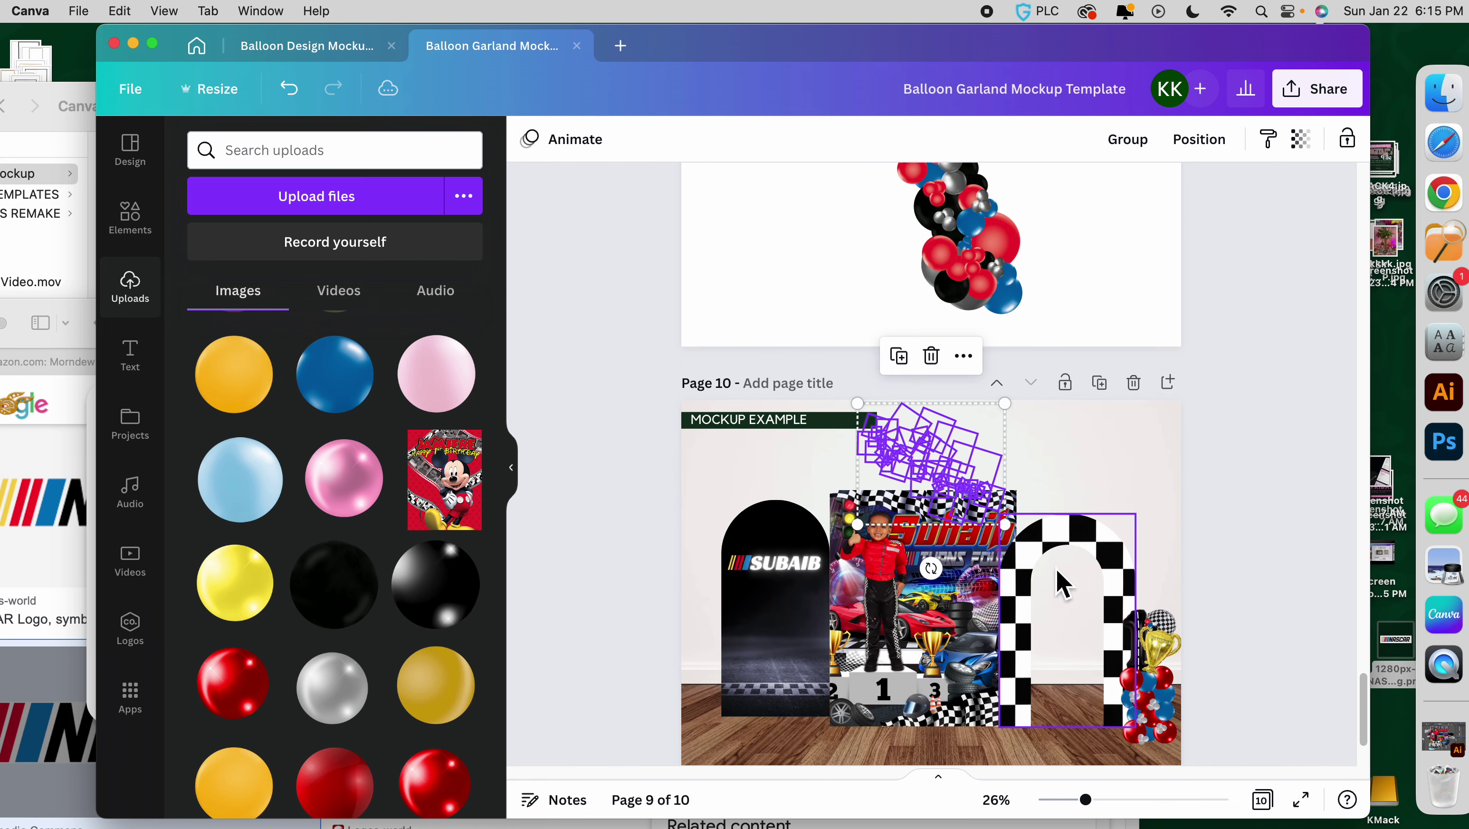
Paste the copied upper garland section onto the page 10 mockup again, group its balloons, and place it above the checkered arch.
{"action": "right_click", "coordinate": [971, 451]}
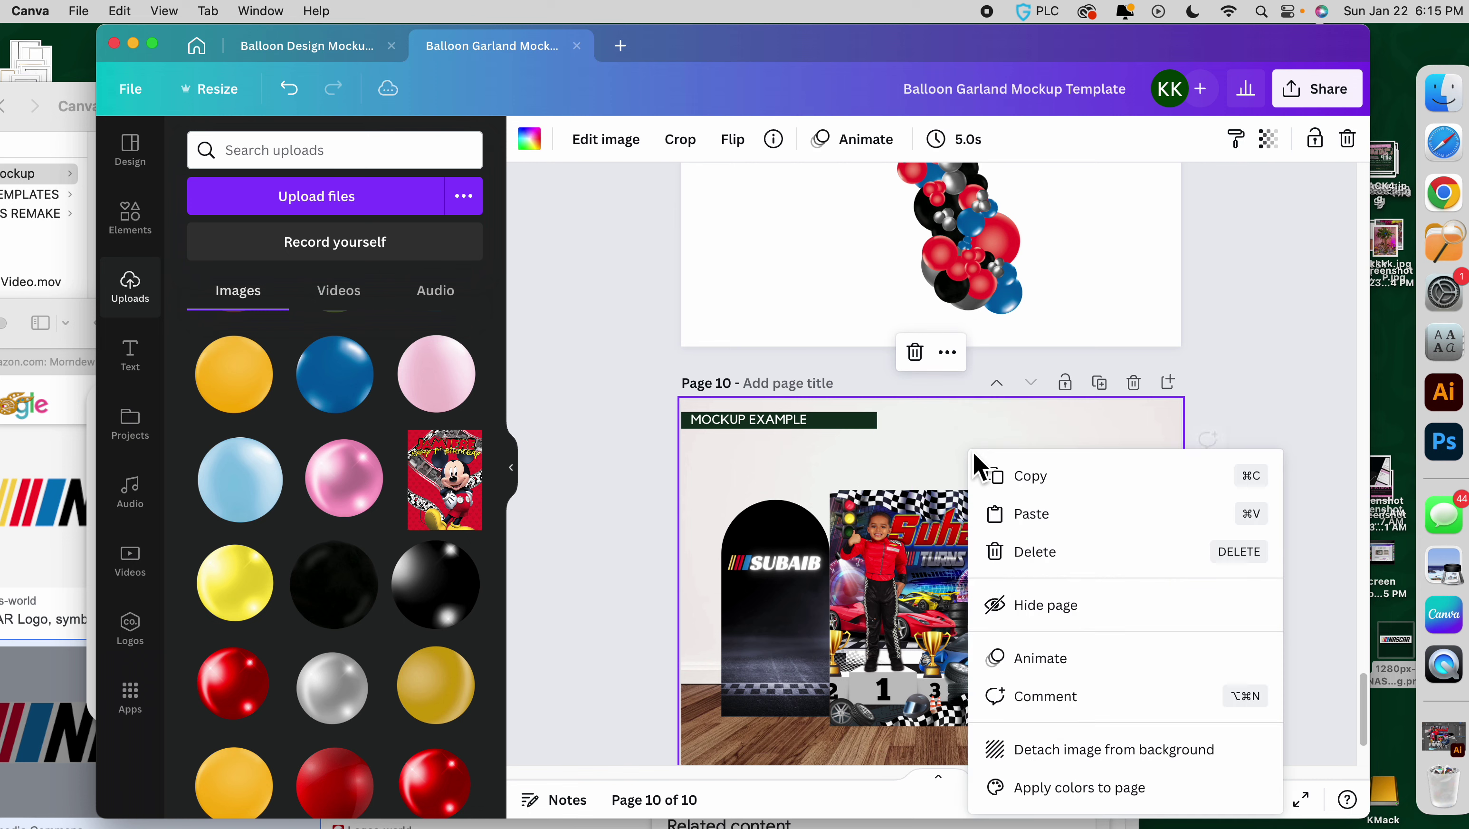
{"action": "left_click", "coordinate": [940, 467]}
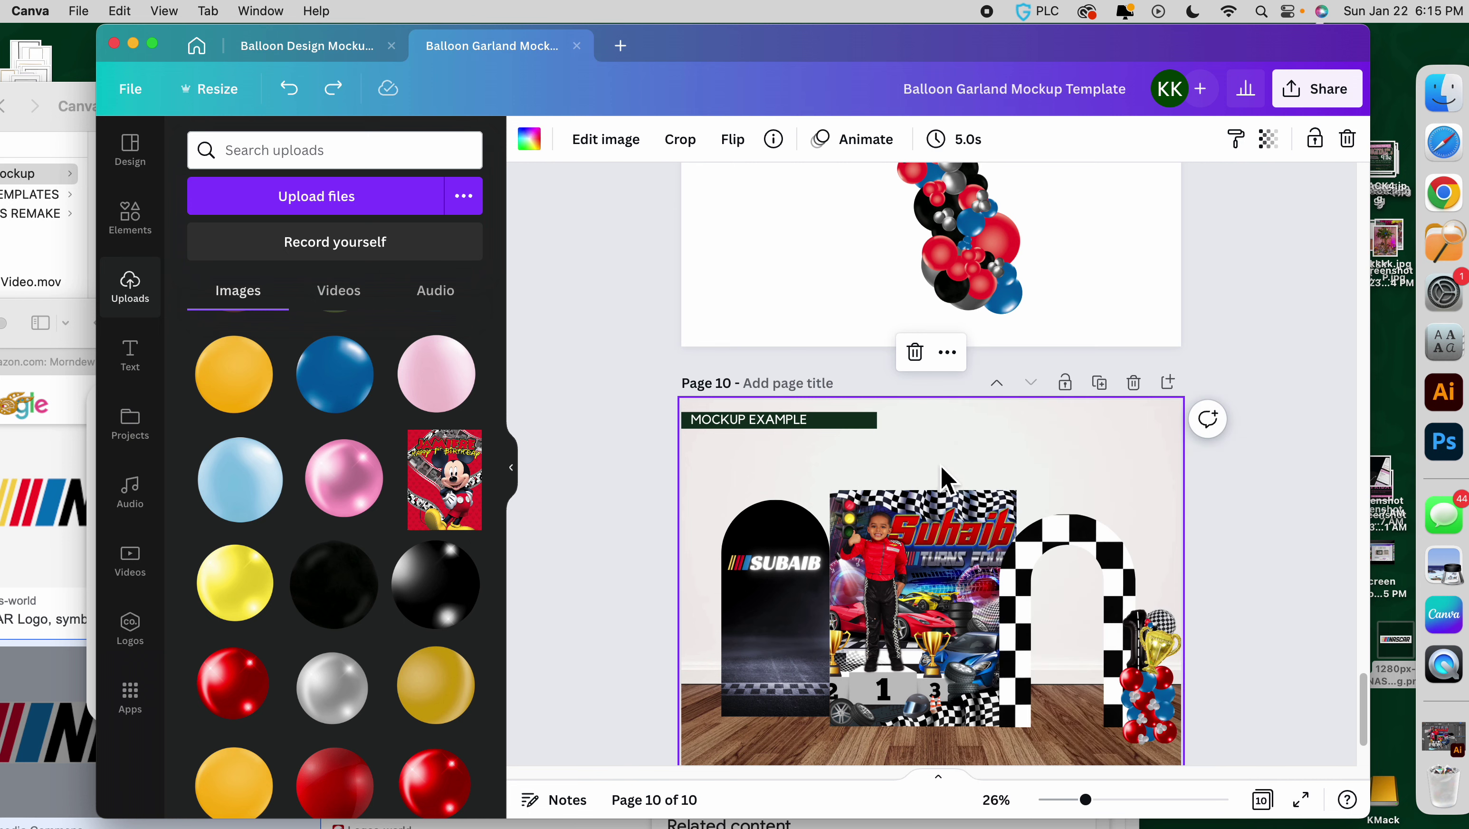
{"action": "left_click", "coordinate": [1236, 537]}
{"action": "key", "text": "super+v"}
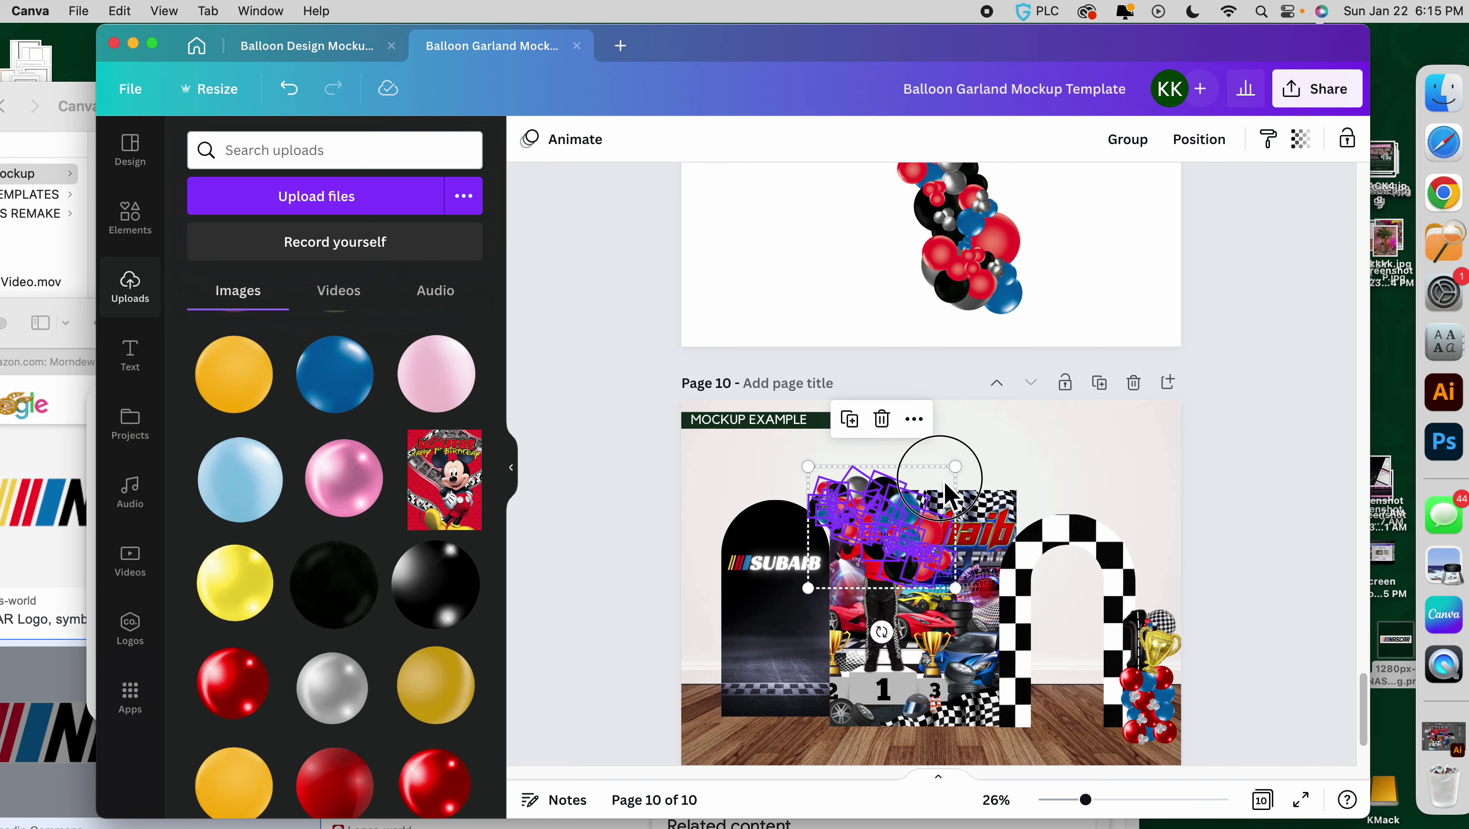
{"action": "left_click_drag", "start_coordinate": [946, 493], "coordinate": [1042, 493]}
{"action": "right_click", "coordinate": [1041, 493]}
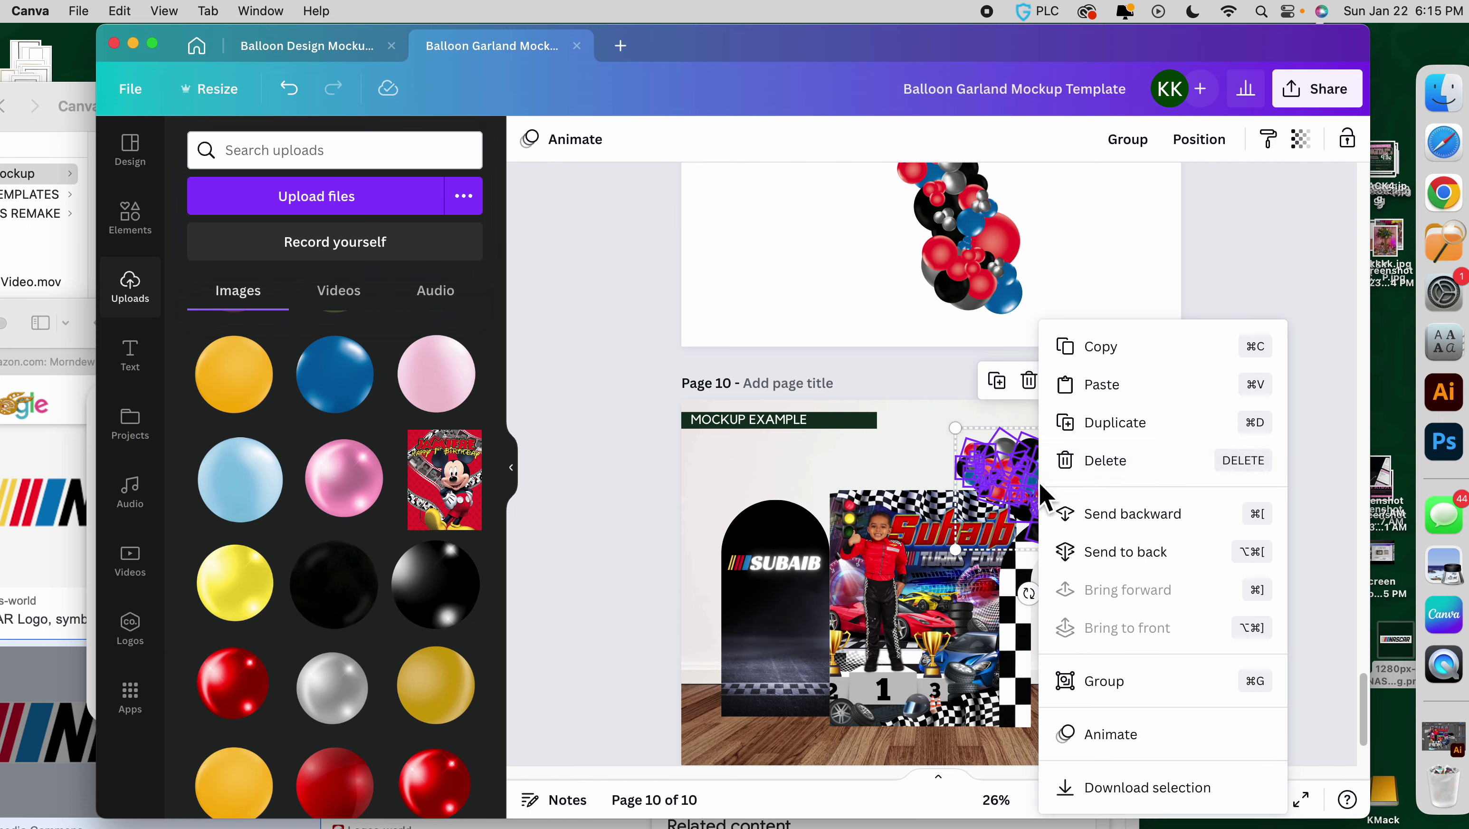
{"action": "left_click", "coordinate": [1102, 680]}
{"action": "left_click", "coordinate": [1026, 490]}
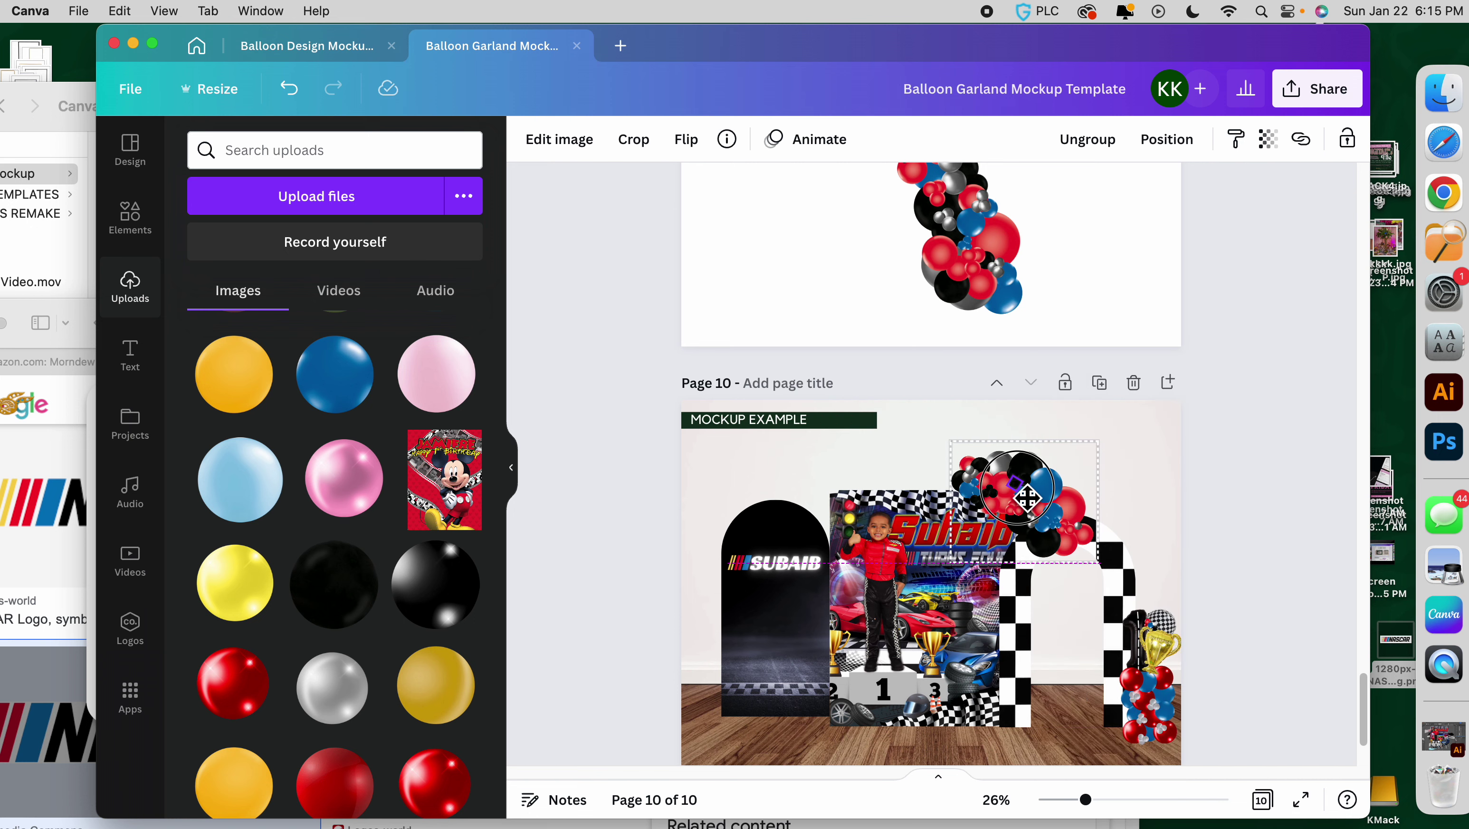
Shrink the grouped upper garland to about 523 × 430 and place it where the birthday backdrop meets the checkered arch.
{"action": "left_click_drag", "start_coordinate": [1109, 808], "coordinate": [1125, 807]}
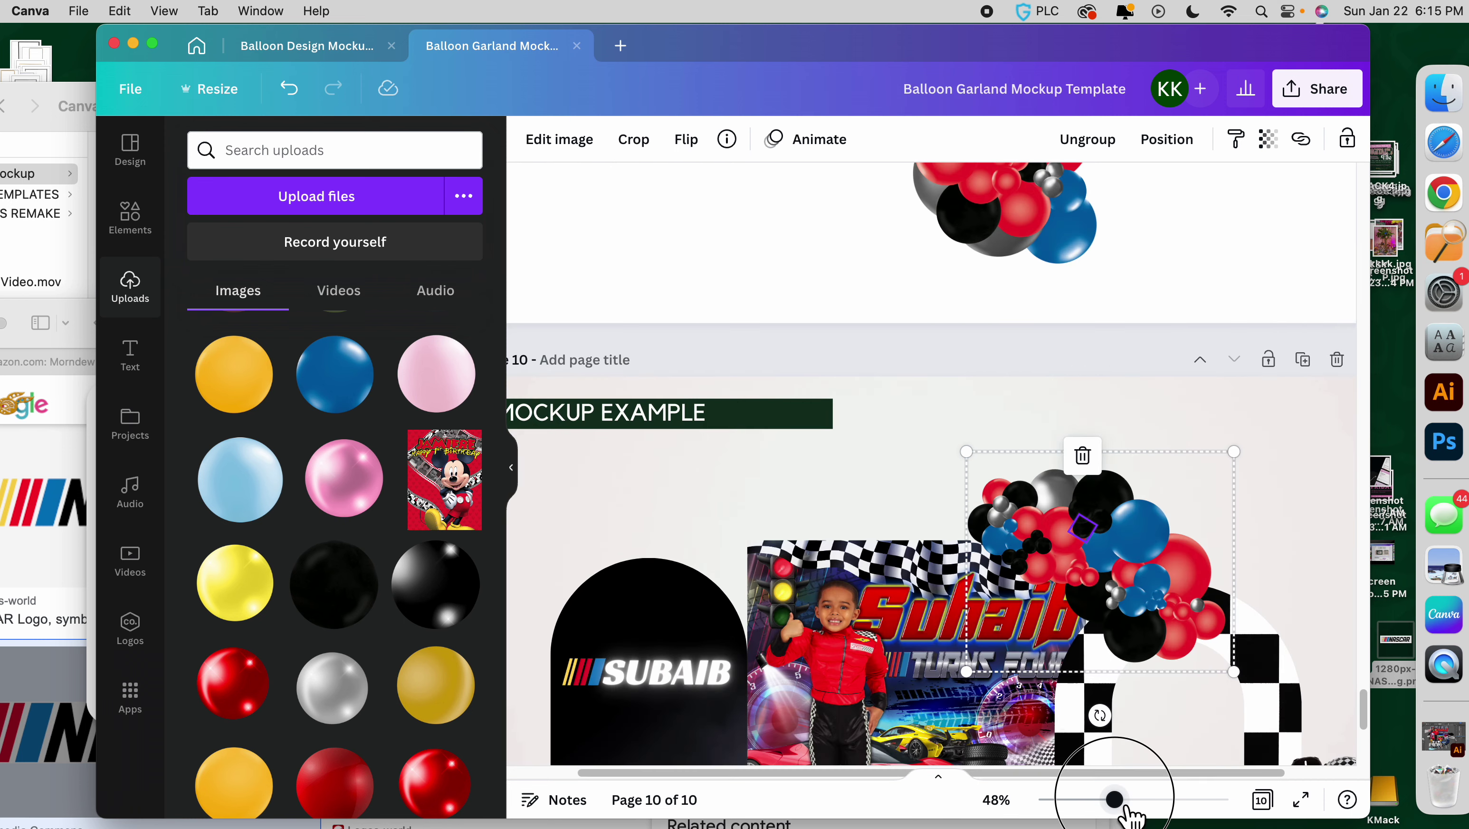
{"action": "left_click_drag", "start_coordinate": [1234, 336], "coordinate": [1217, 377]}
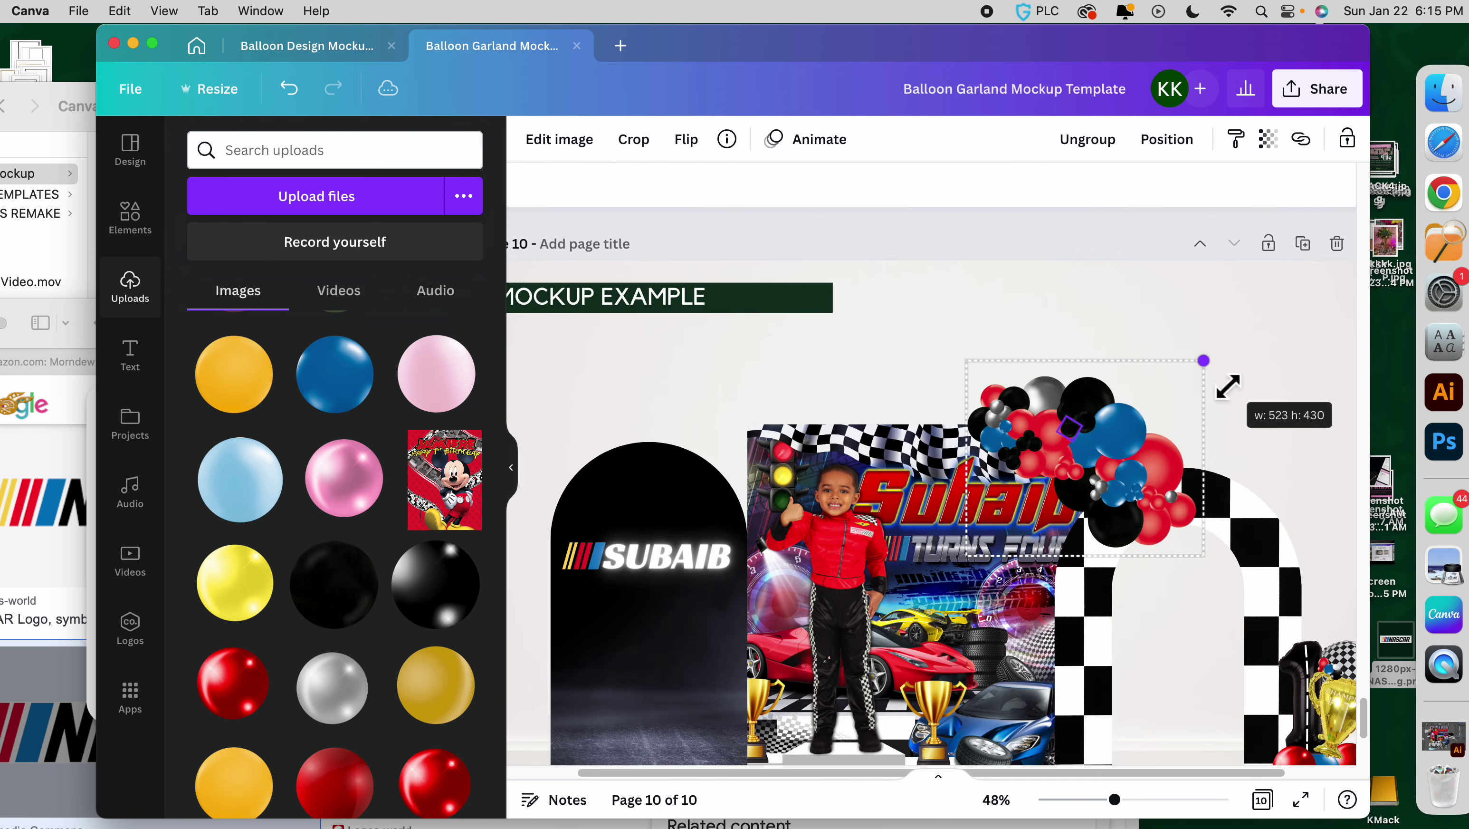
{"action": "left_click_drag", "start_coordinate": [1109, 438], "coordinate": [1134, 421]}
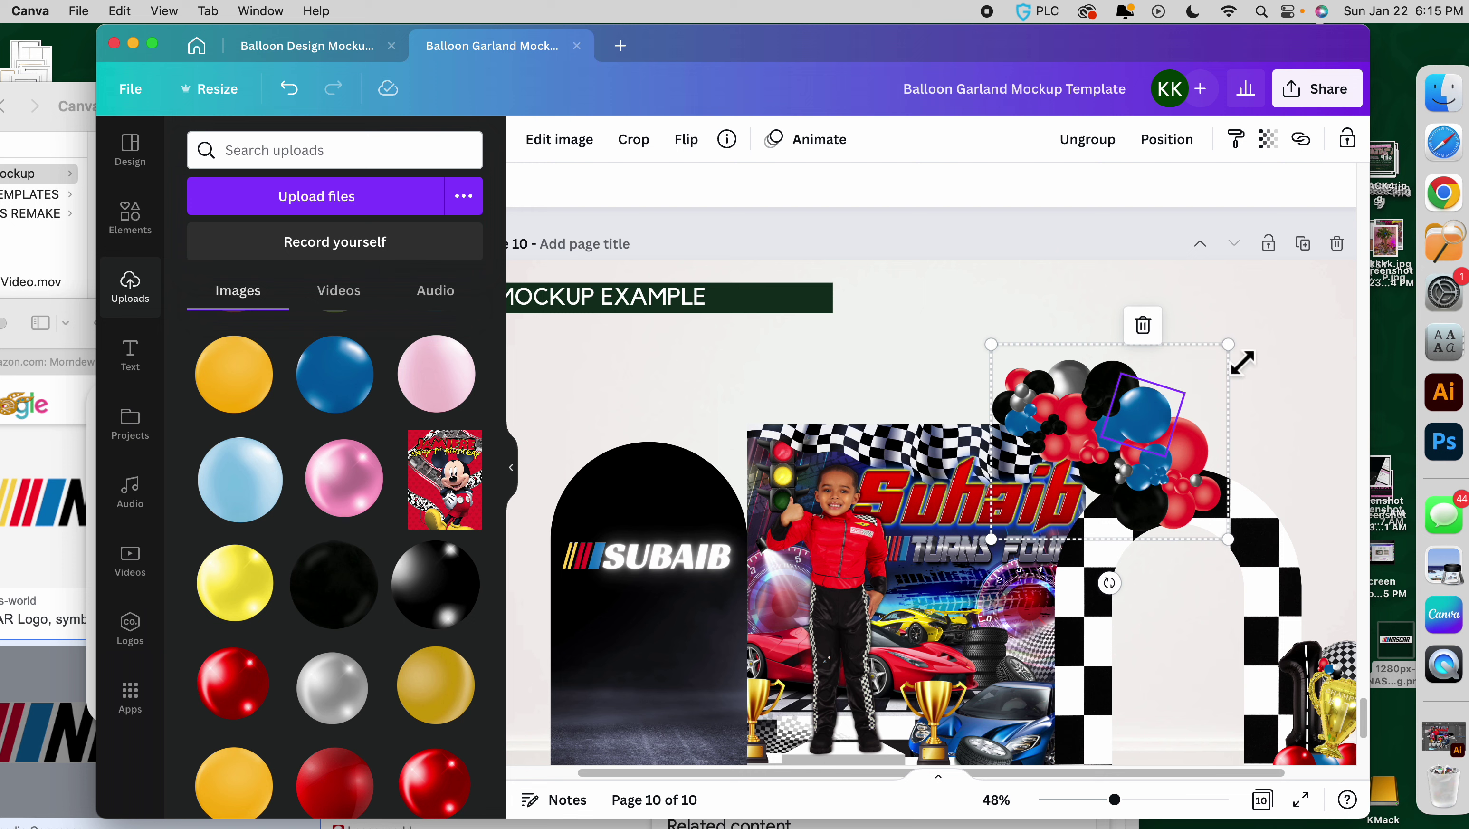
Move the upper garland clear of the backdrops, ungroup it, and add a copy of its large blue balloon behind its left end.
{"action": "left_click_drag", "start_coordinate": [1117, 404], "coordinate": [1139, 321]}
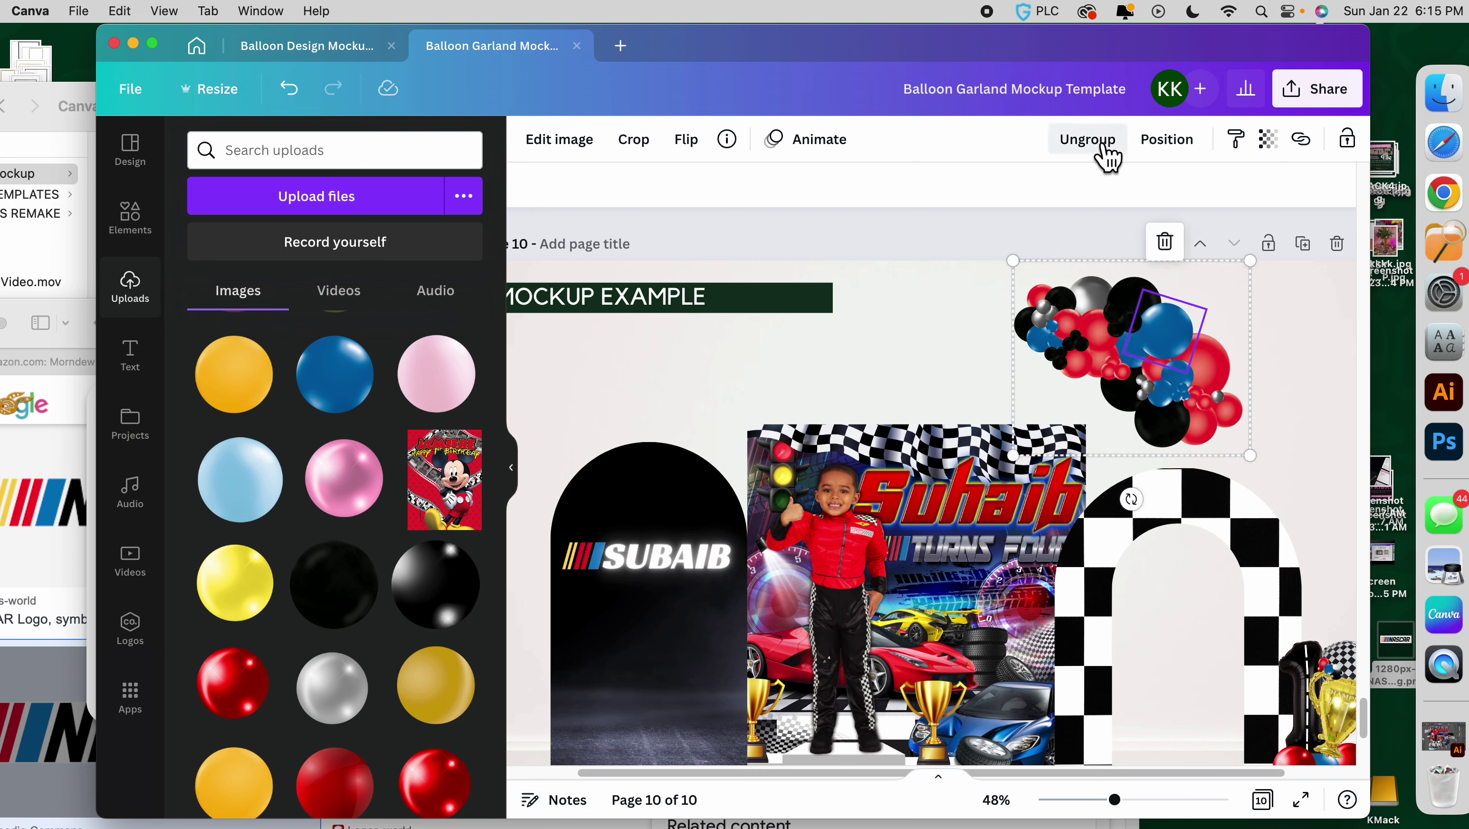
{"action": "left_click", "coordinate": [1105, 150]}
{"action": "left_click", "coordinate": [1002, 318]}
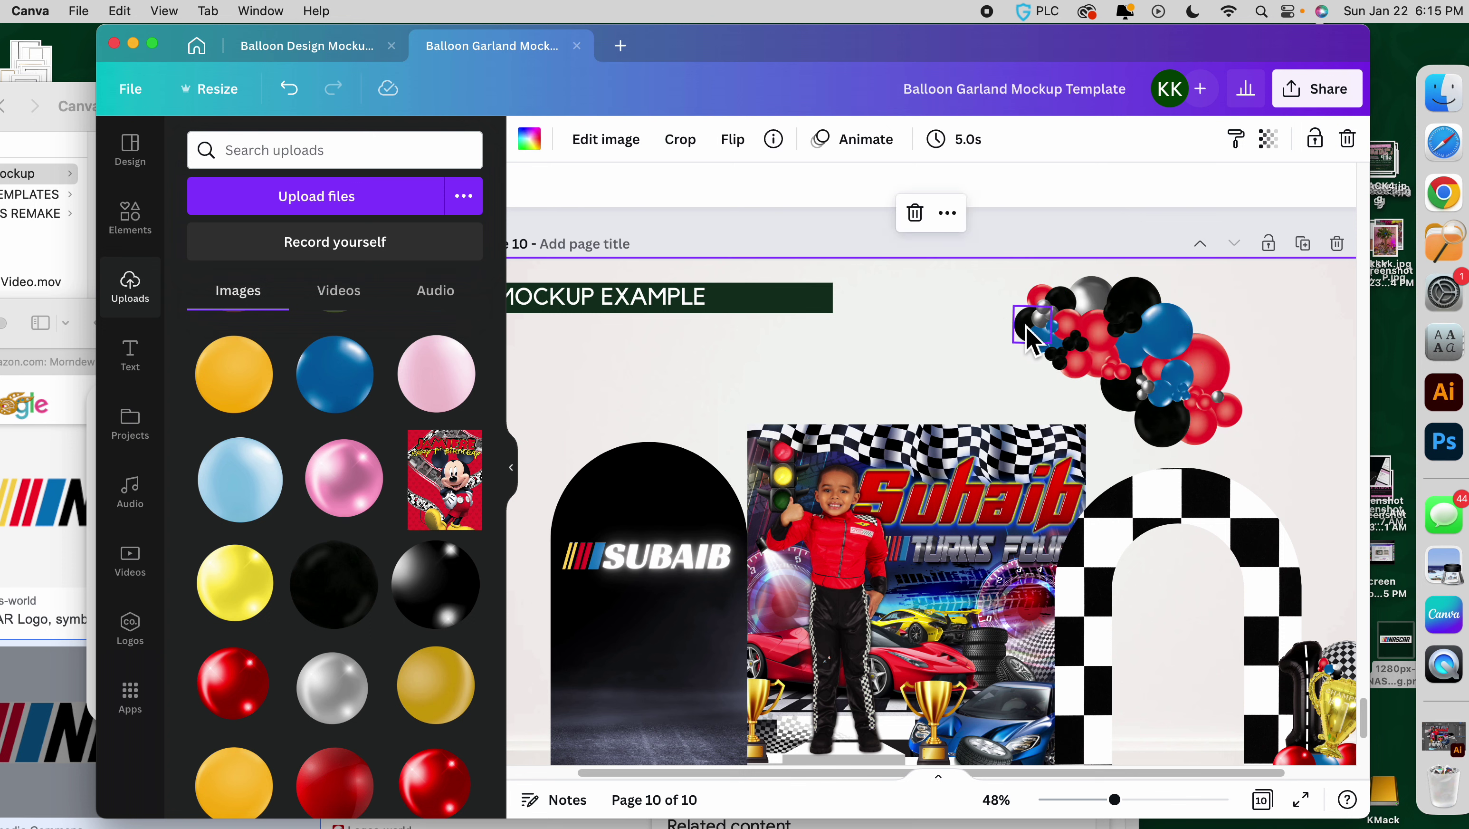
{"action": "left_click", "coordinate": [1031, 338]}
{"action": "left_click", "coordinate": [1184, 349]}
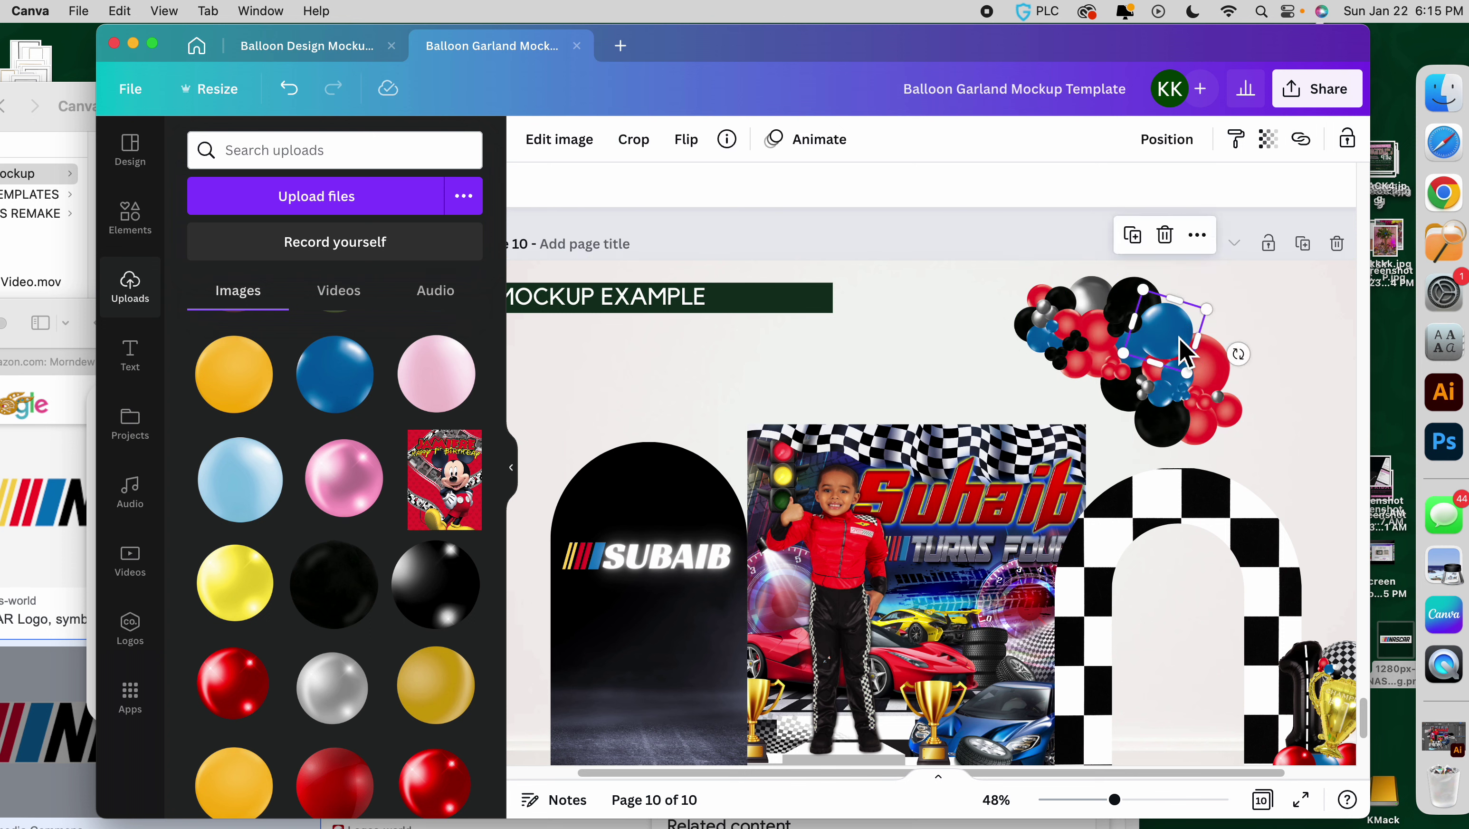
{"action": "left_click_drag", "start_coordinate": [1163, 357], "coordinate": [997, 321]}
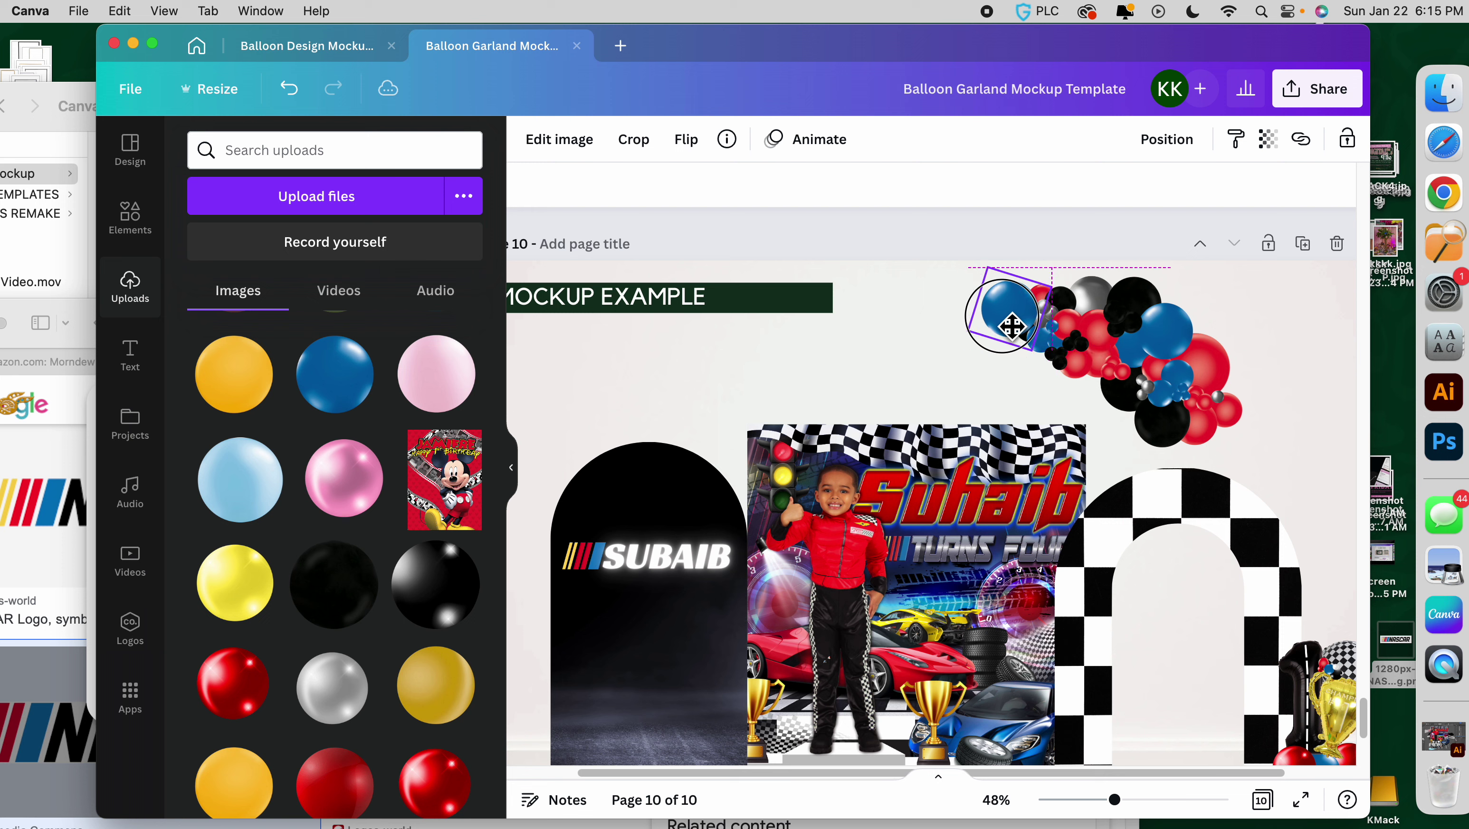
{"action": "right_click", "coordinate": [1013, 327]}
{"action": "left_click", "coordinate": [1128, 505]}
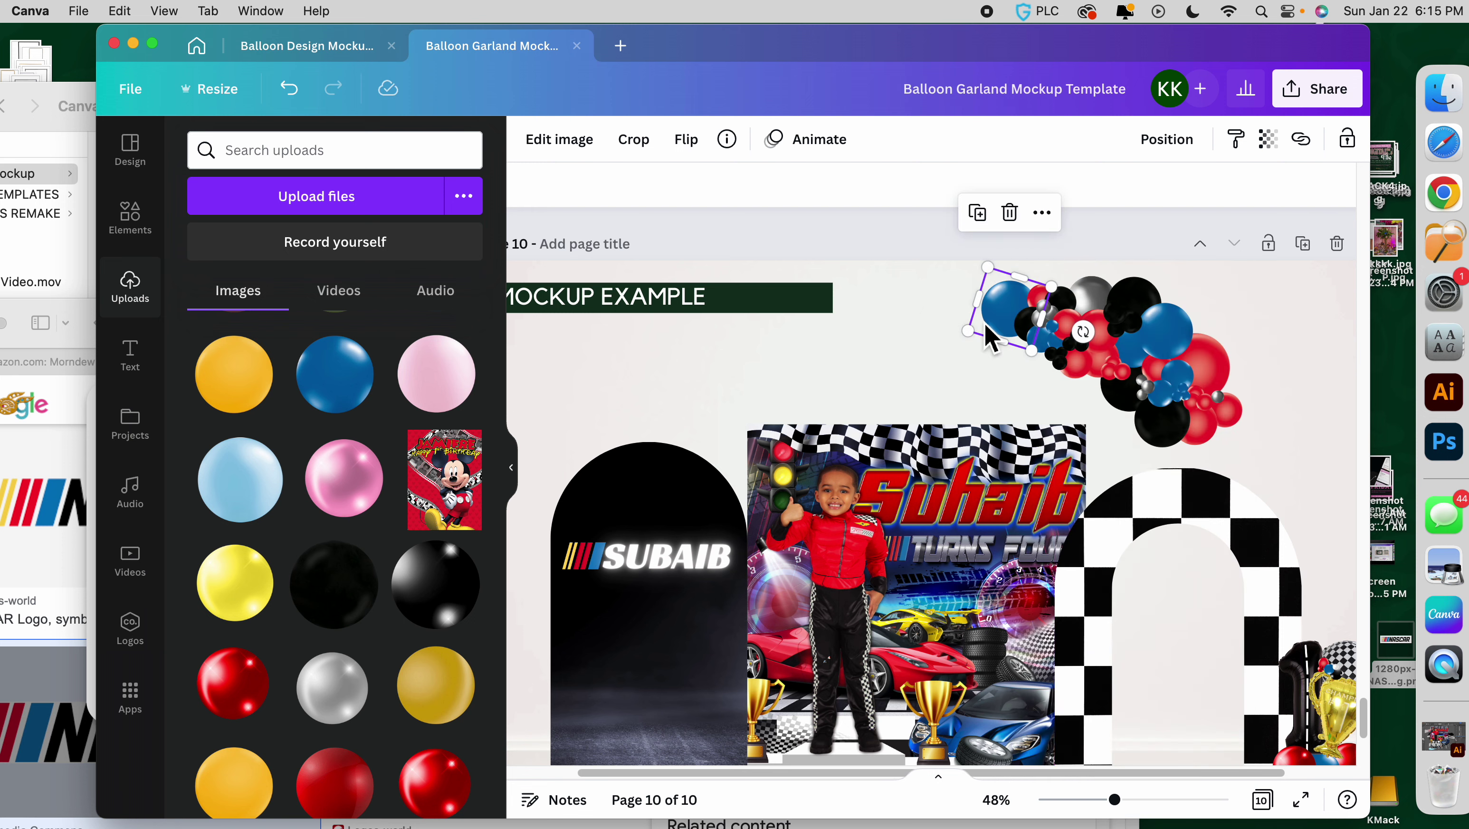
Group the upper garland with the added blue balloon, move it back over the backdrop and arch junction, and shrink it slightly.
{"action": "left_click_drag", "start_coordinate": [988, 267], "coordinate": [1240, 434]}
{"action": "right_click", "coordinate": [1189, 406]}
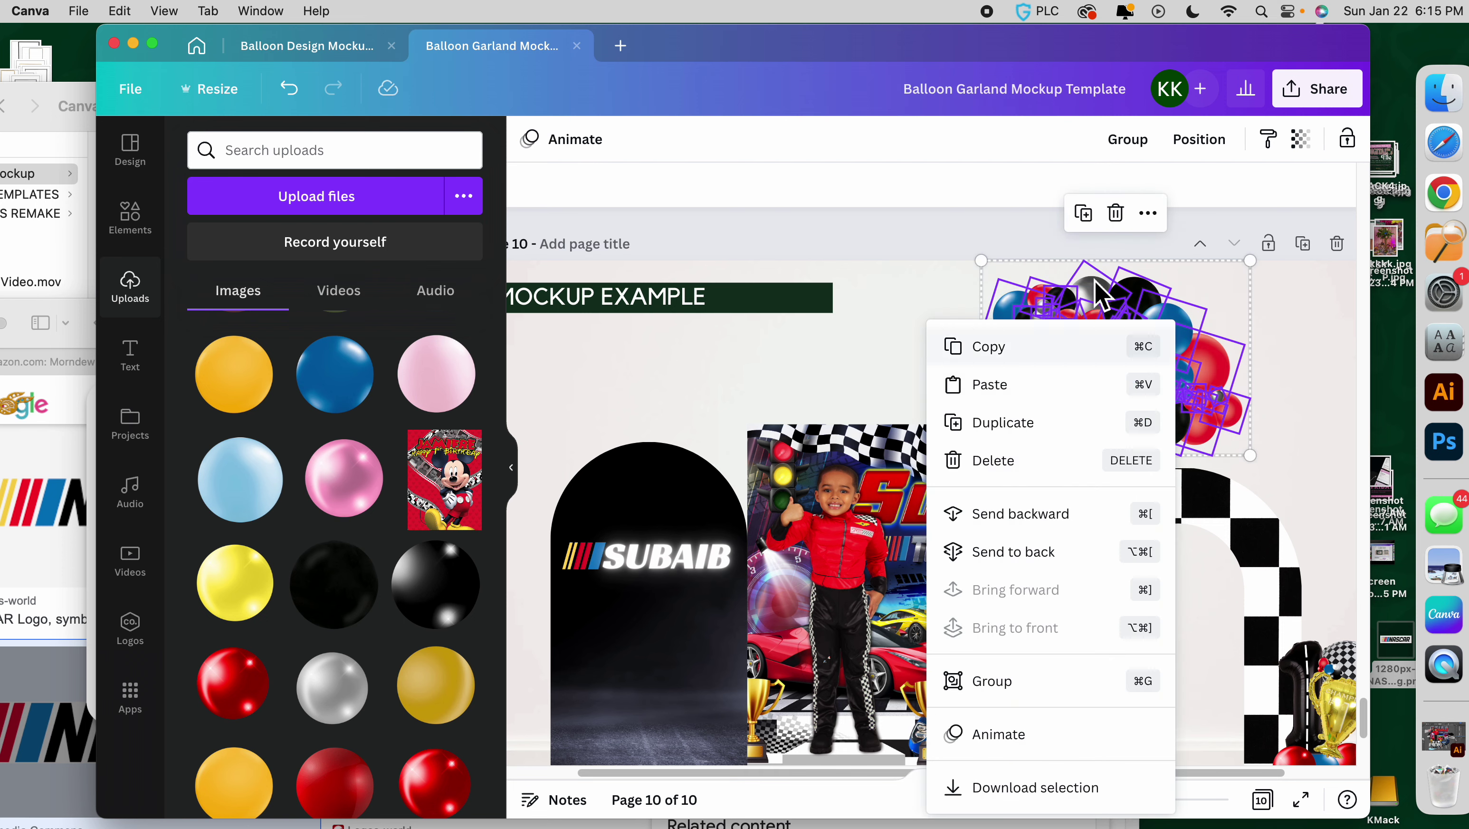
{"action": "left_click", "coordinate": [1149, 147]}
{"action": "left_click_drag", "start_coordinate": [1161, 410], "coordinate": [1152, 469]}
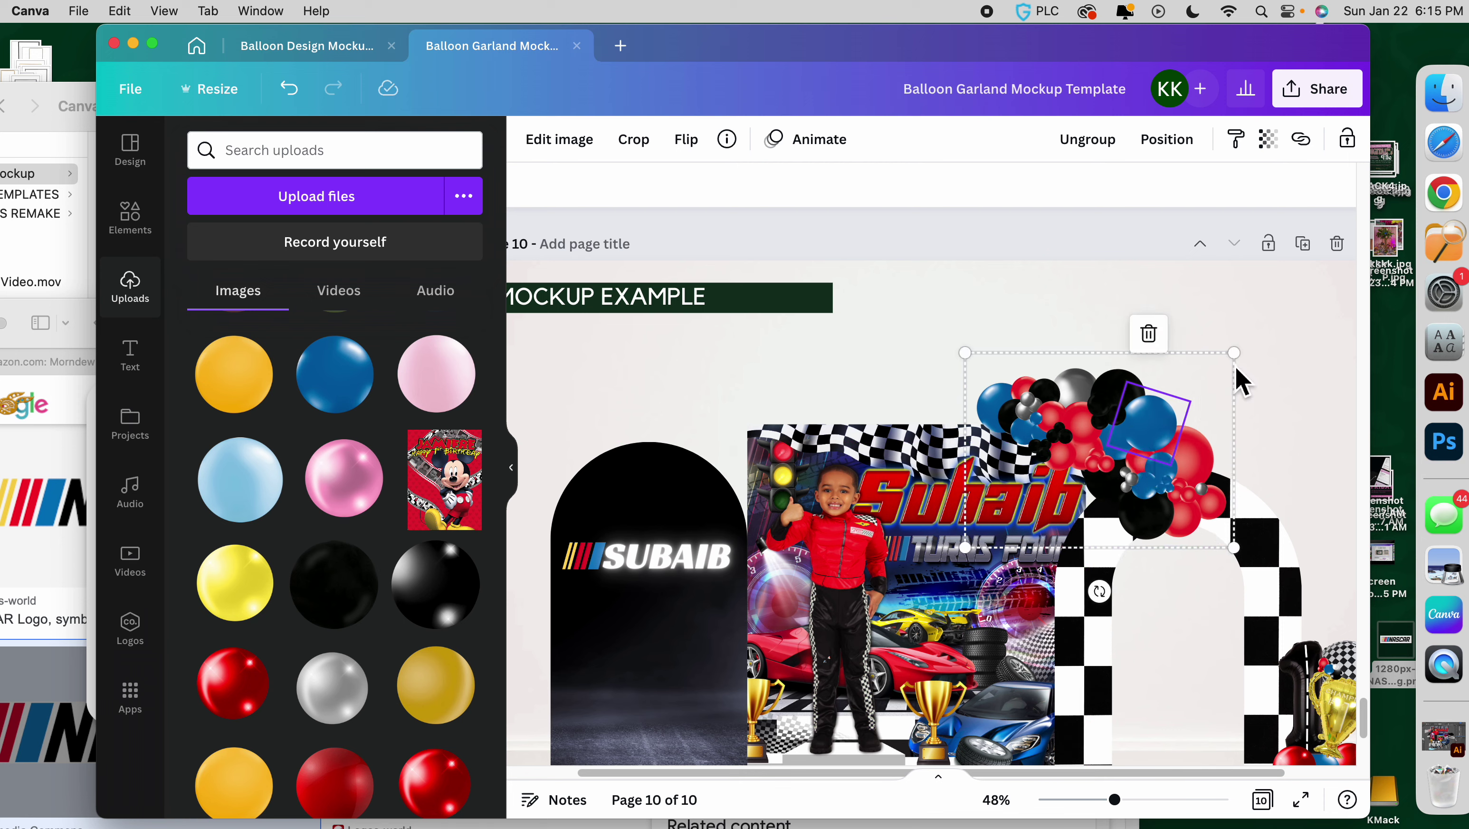
{"action": "left_click_drag", "start_coordinate": [1234, 352], "coordinate": [1220, 392]}
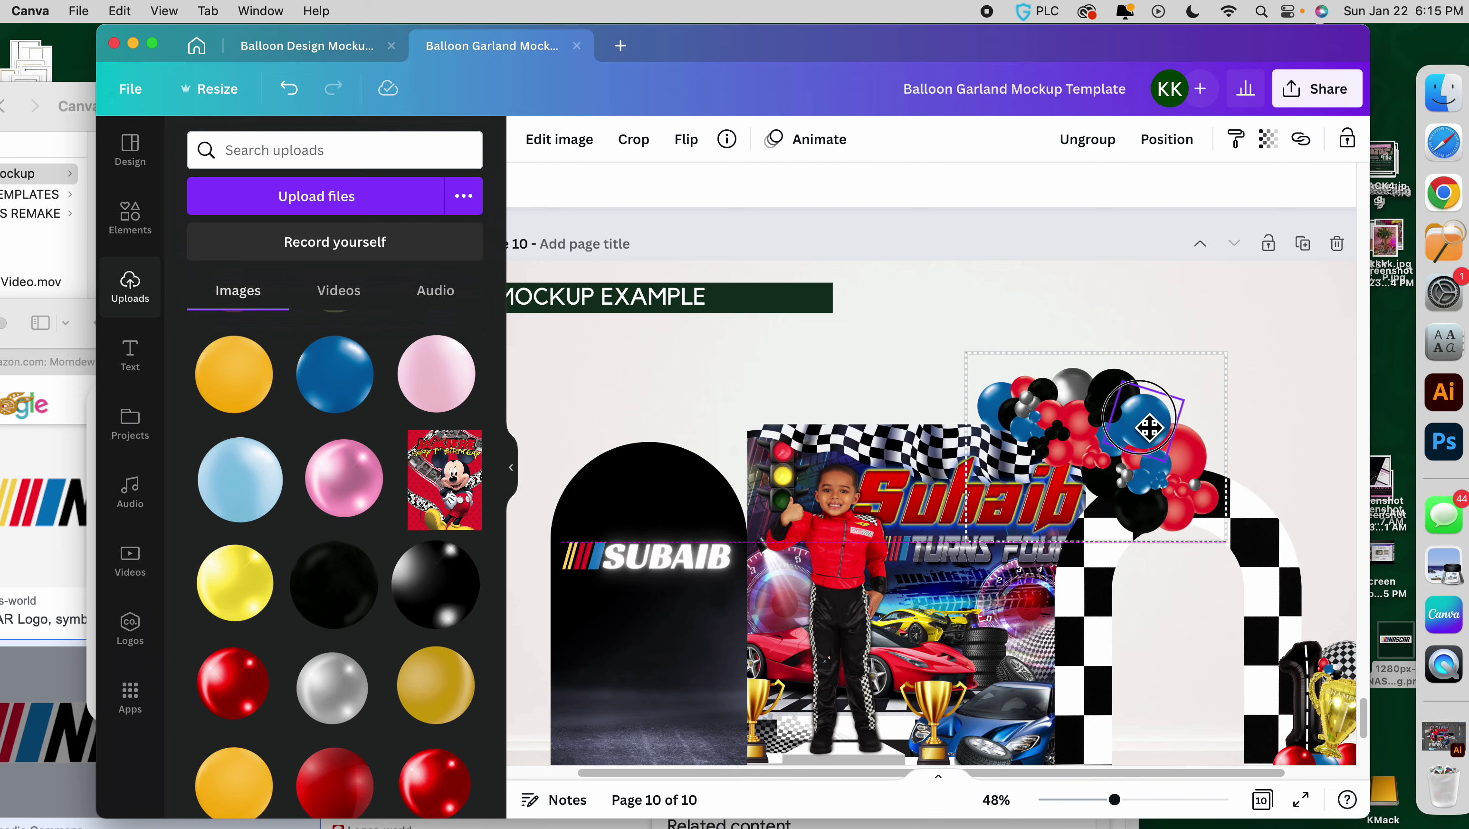
Try to layer the grouped upper garland behind the birthday backdrop and the checkered arch.
{"action": "right_click", "coordinate": [1160, 496]}
{"action": "left_click", "coordinate": [1051, 432]}
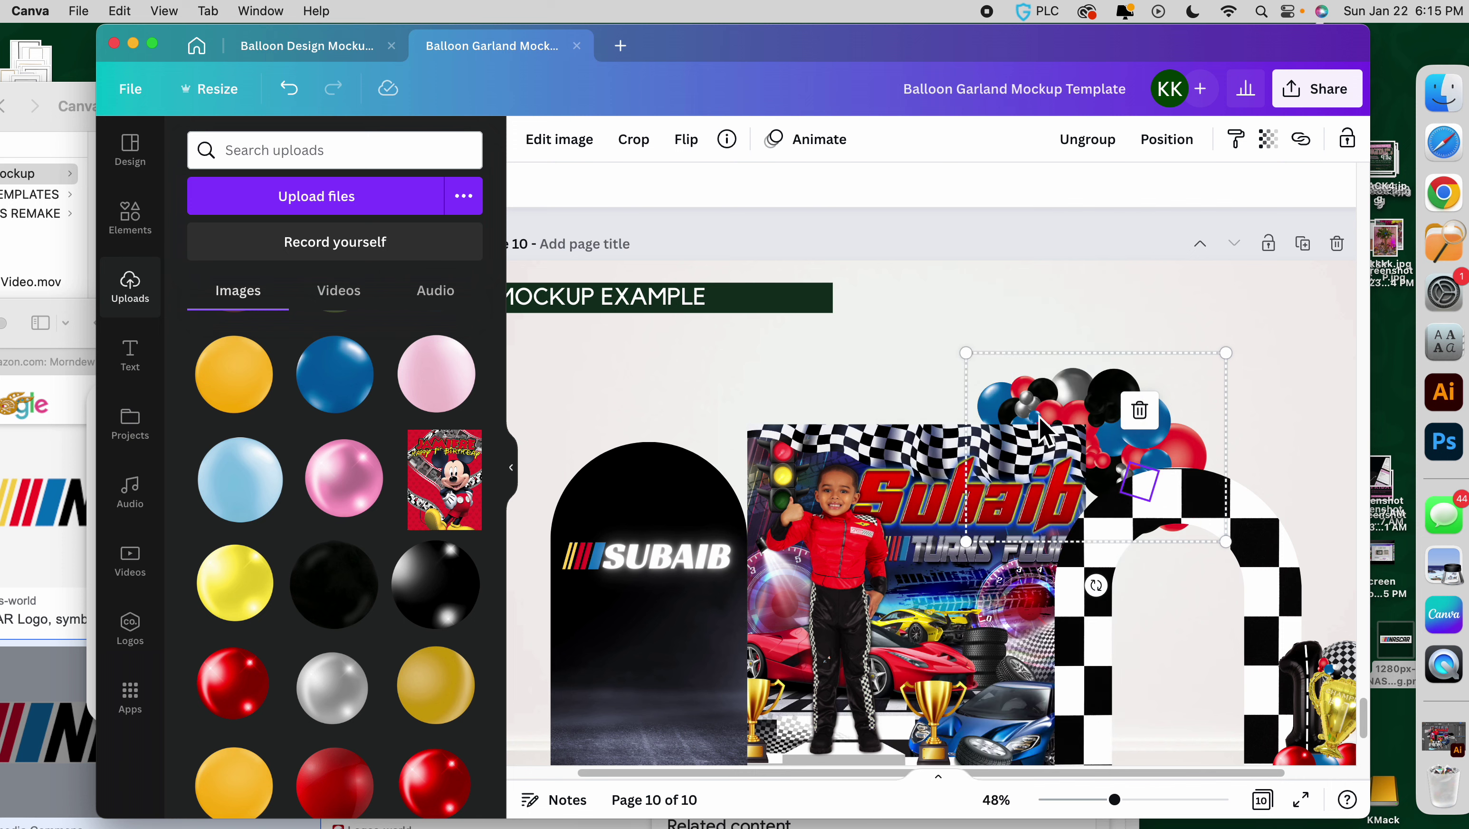
{"action": "left_click_drag", "start_coordinate": [1099, 393], "coordinate": [1148, 423]}
{"action": "key", "text": "super+z"}
{"action": "key", "text": "super+z"}
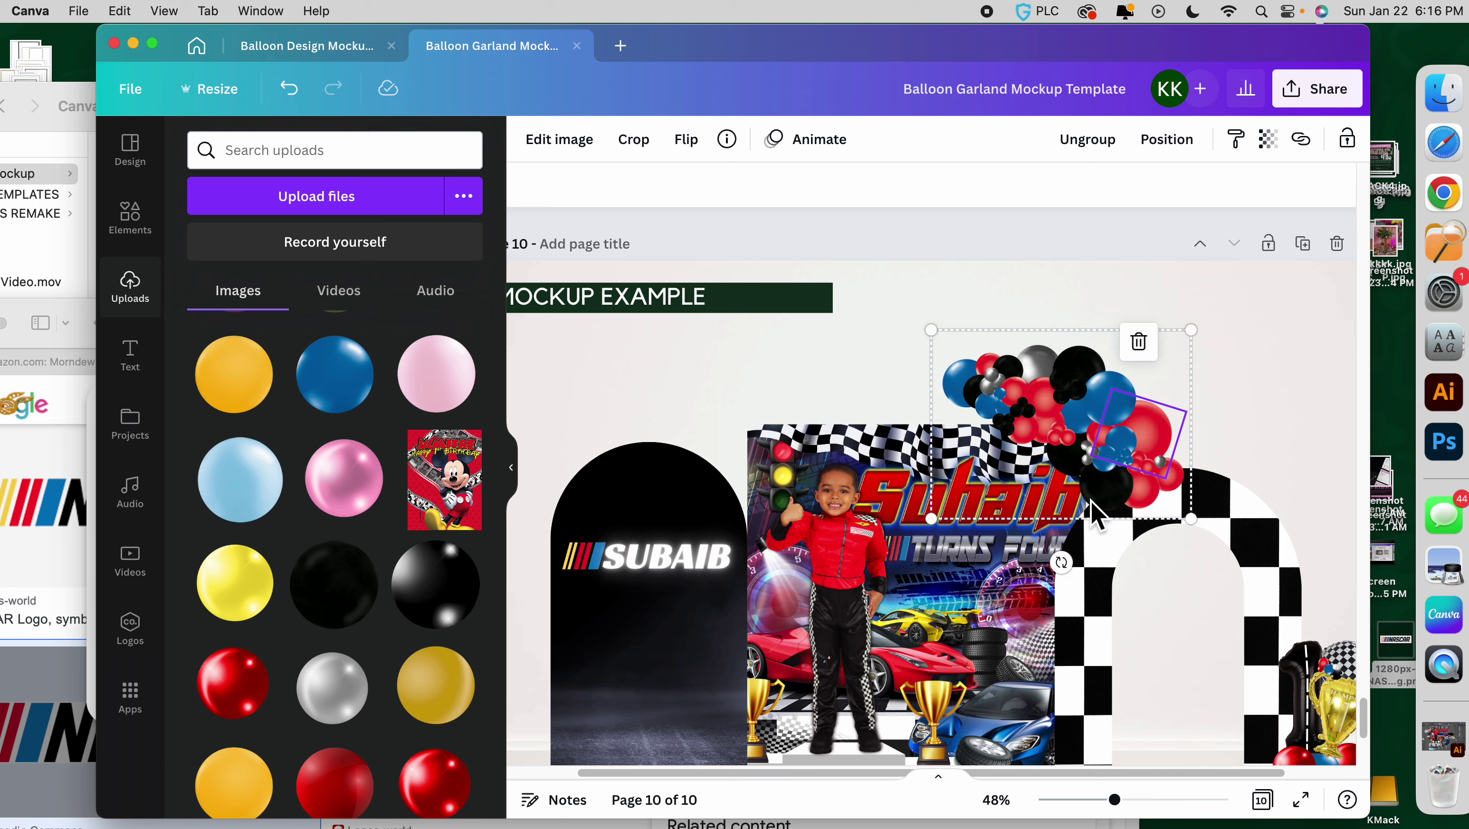
Tilt the upper garland counterclockwise, resize it to about 556 × 404, and send it backward one layer.
{"action": "left_click_drag", "start_coordinate": [1062, 561], "coordinate": [1098, 571]}
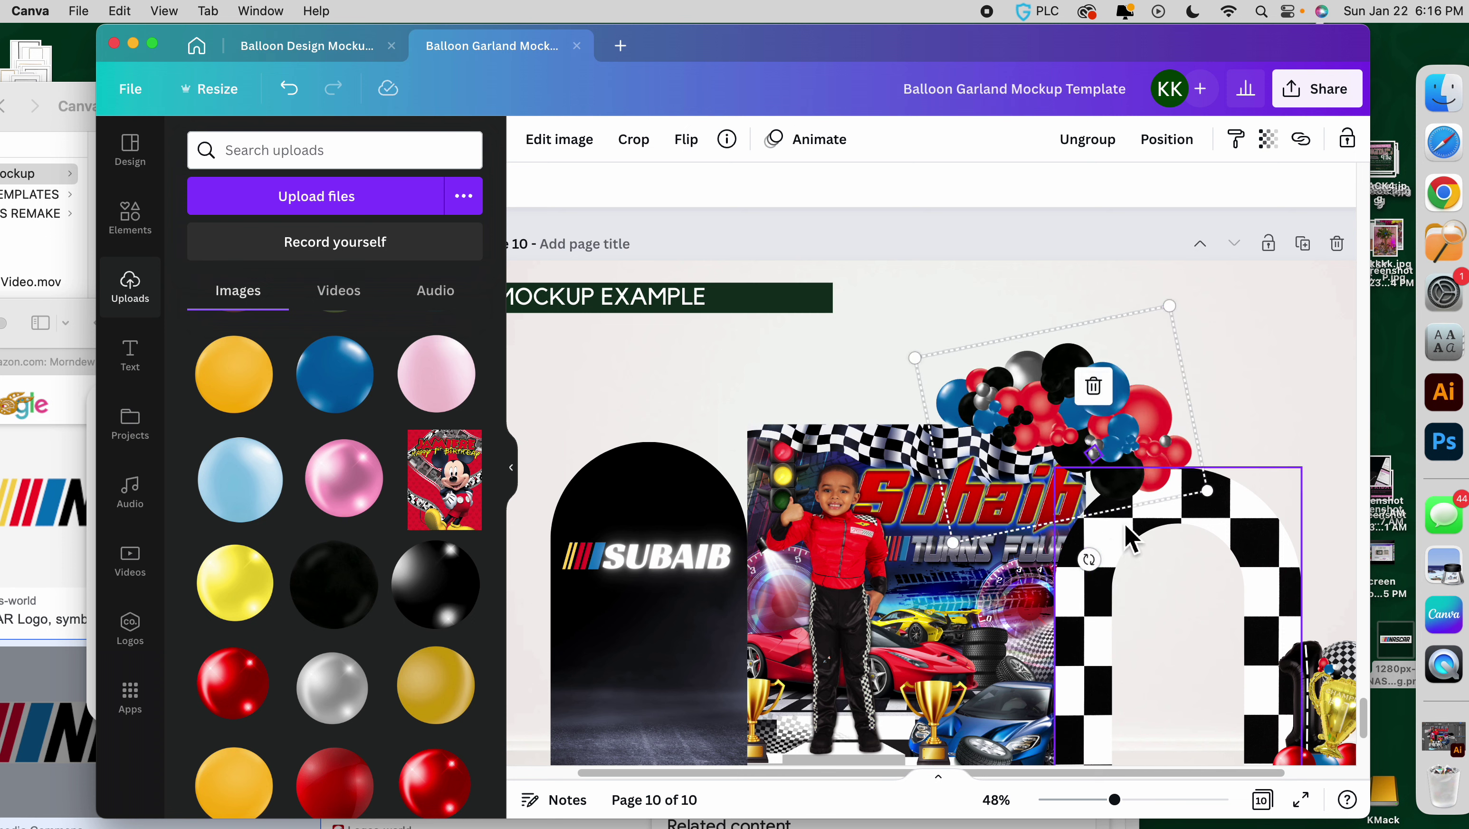
{"action": "left_click_drag", "start_coordinate": [1214, 501], "coordinate": [1206, 499]}
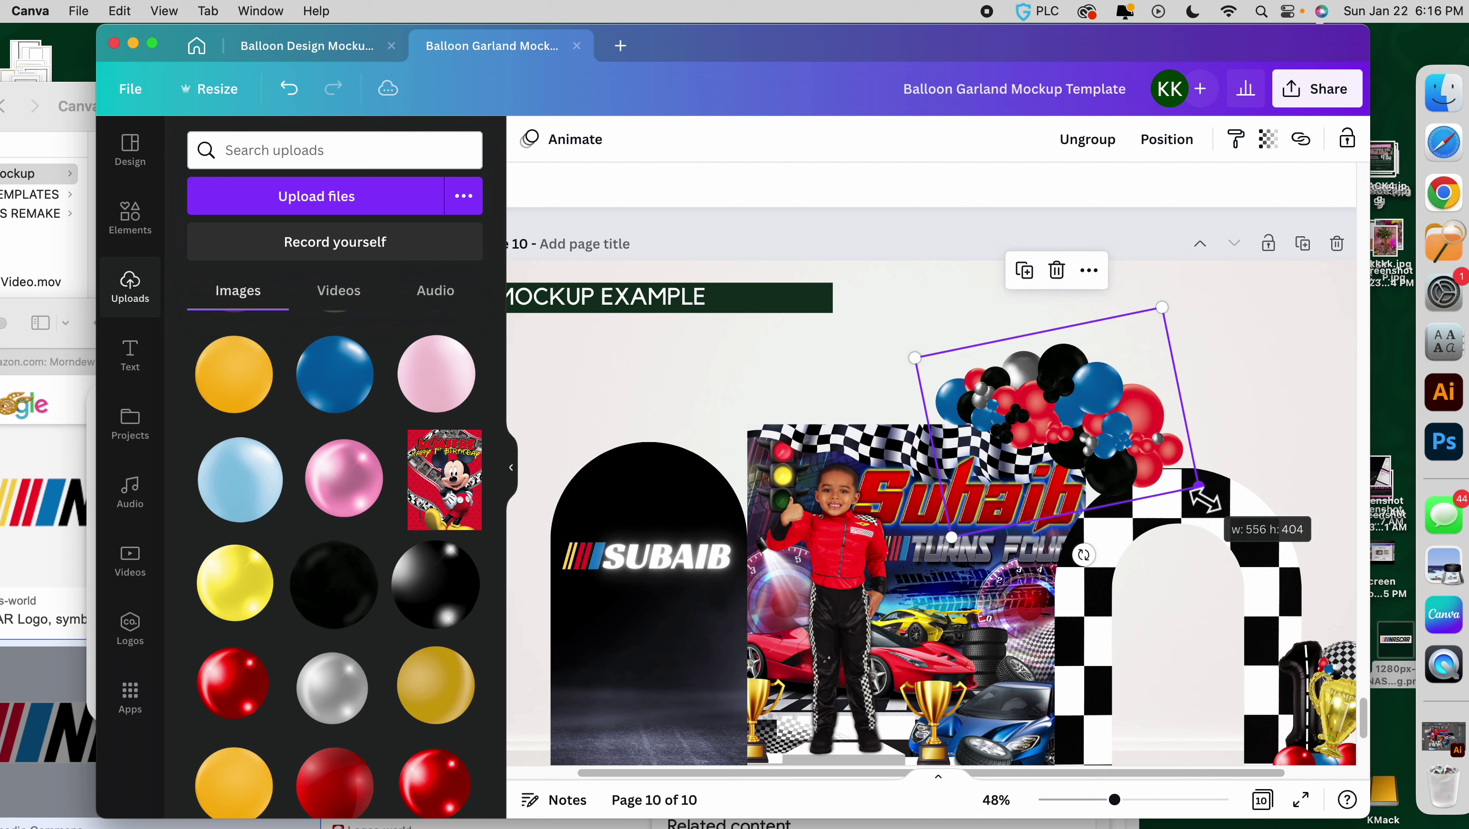
{"action": "right_click", "coordinate": [1132, 464]}
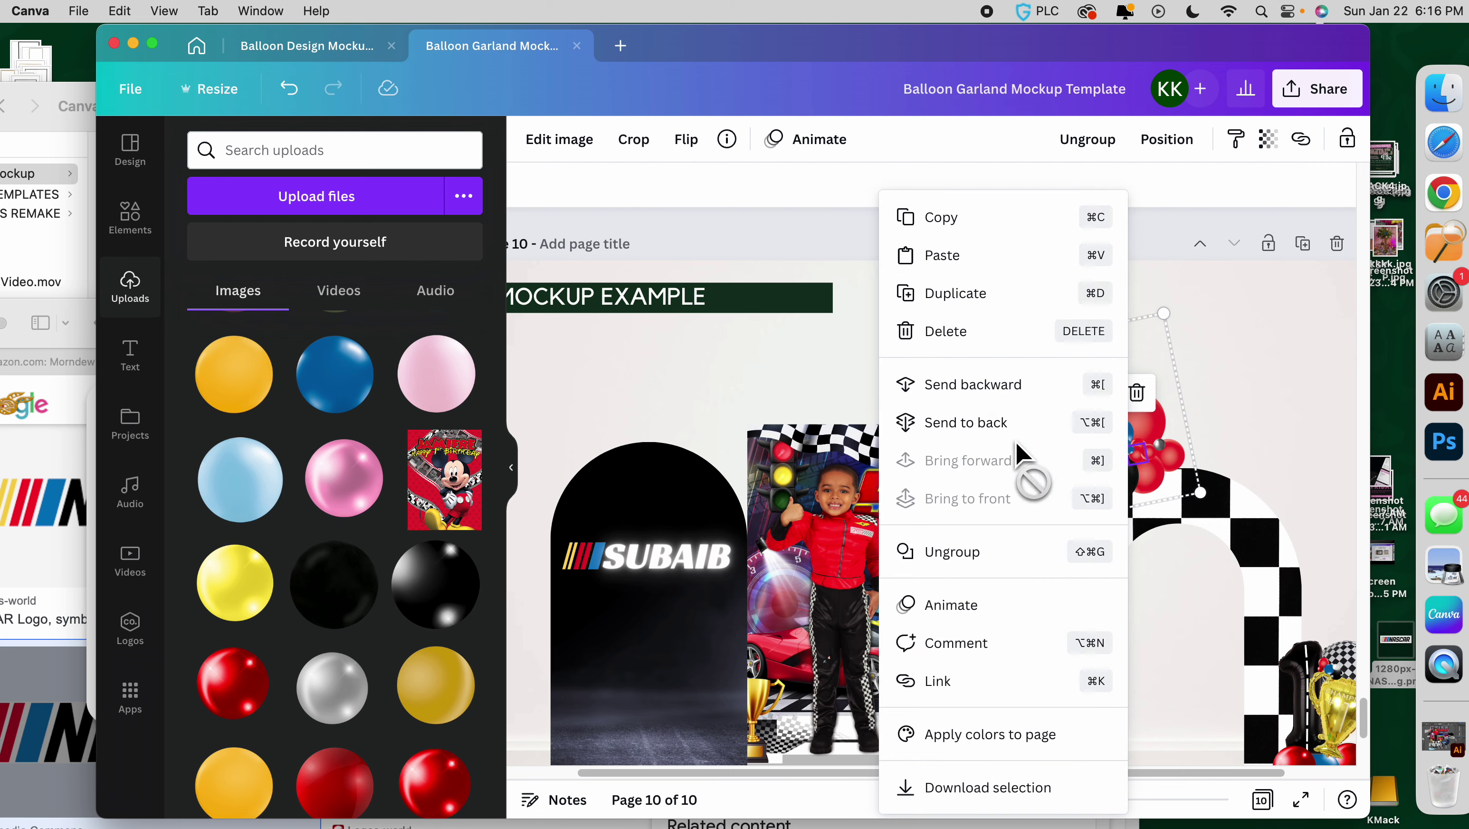
{"action": "left_click", "coordinate": [992, 395]}
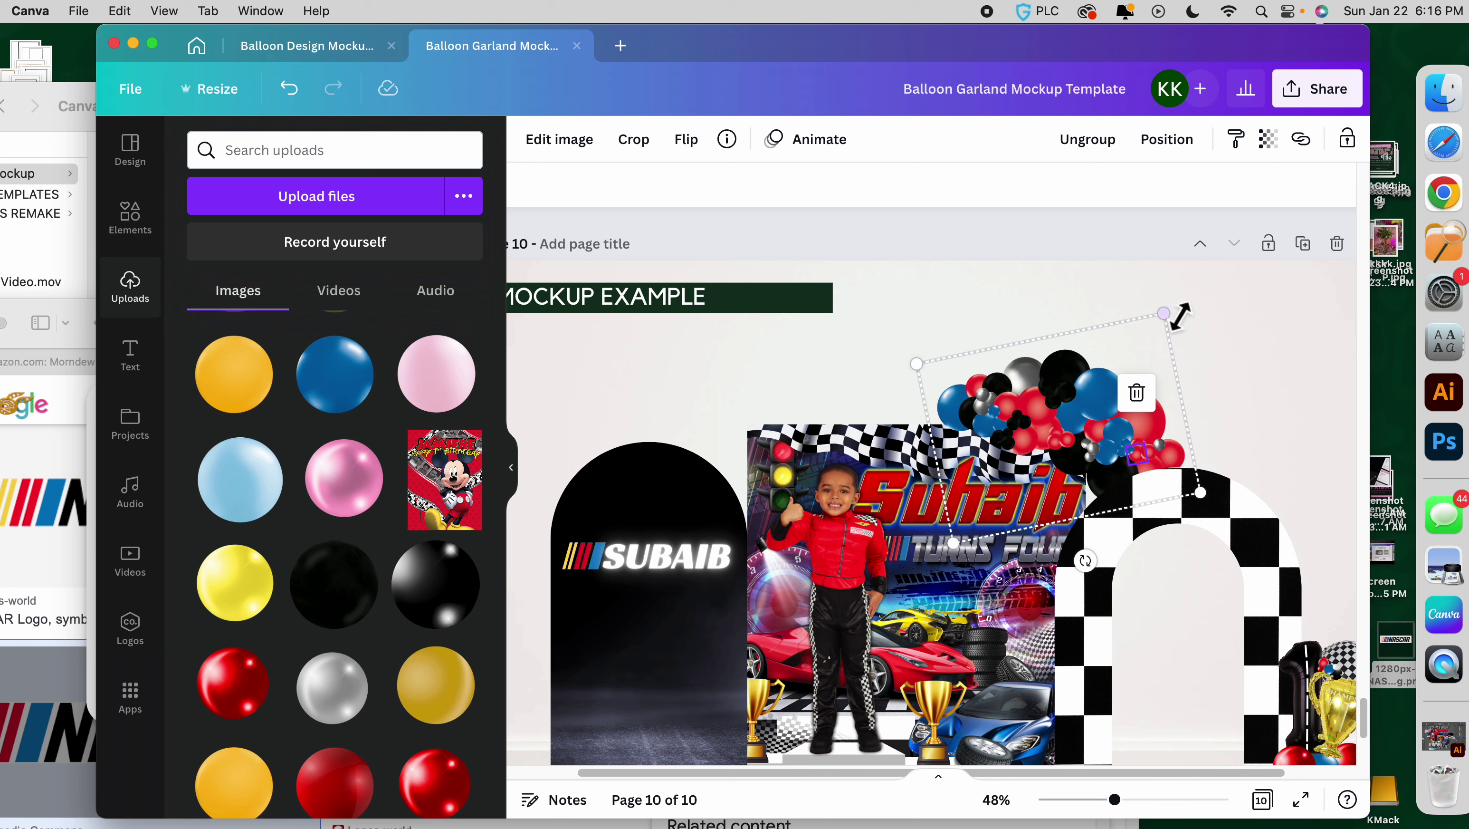
Reduce the upper garland's tilt, shrink it slightly, and settle it between the birthday backdrop's top corner and the checkered arch.
{"action": "left_click_drag", "start_coordinate": [1085, 561], "coordinate": [1080, 572]}
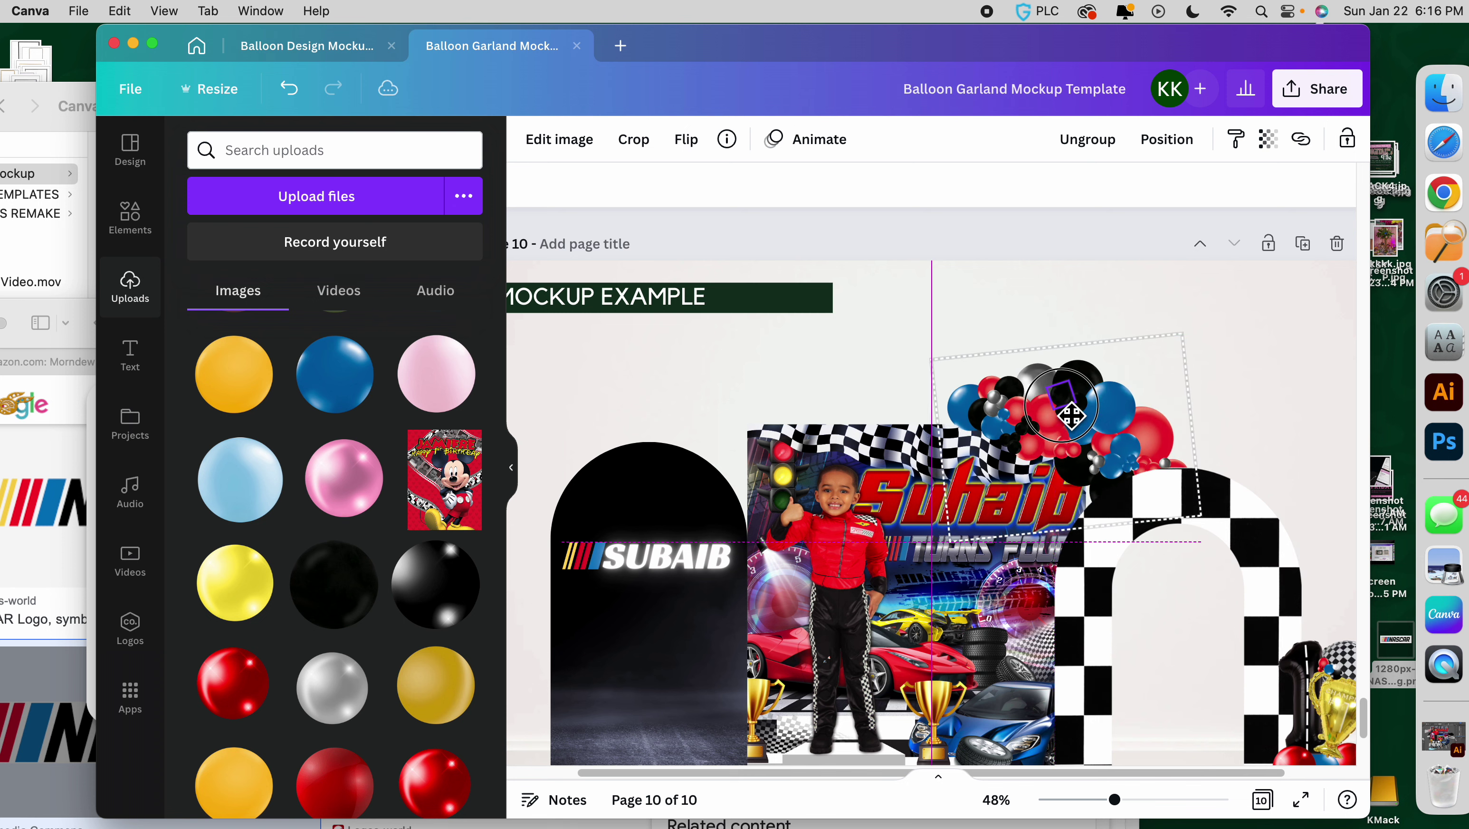
{"action": "left_click_drag", "start_coordinate": [1193, 344], "coordinate": [1170, 340]}
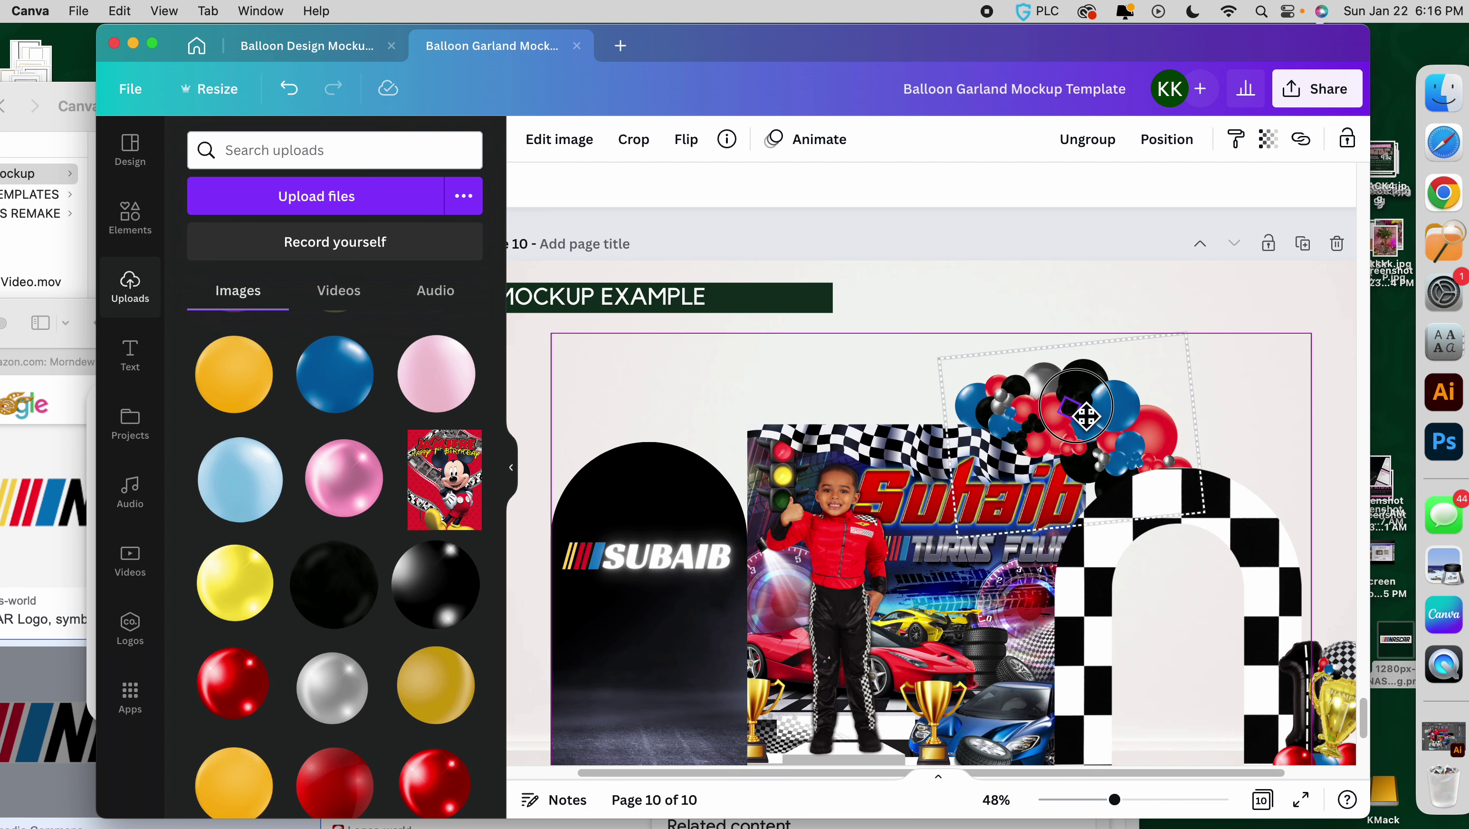
{"action": "left_click", "coordinate": [1256, 415]}
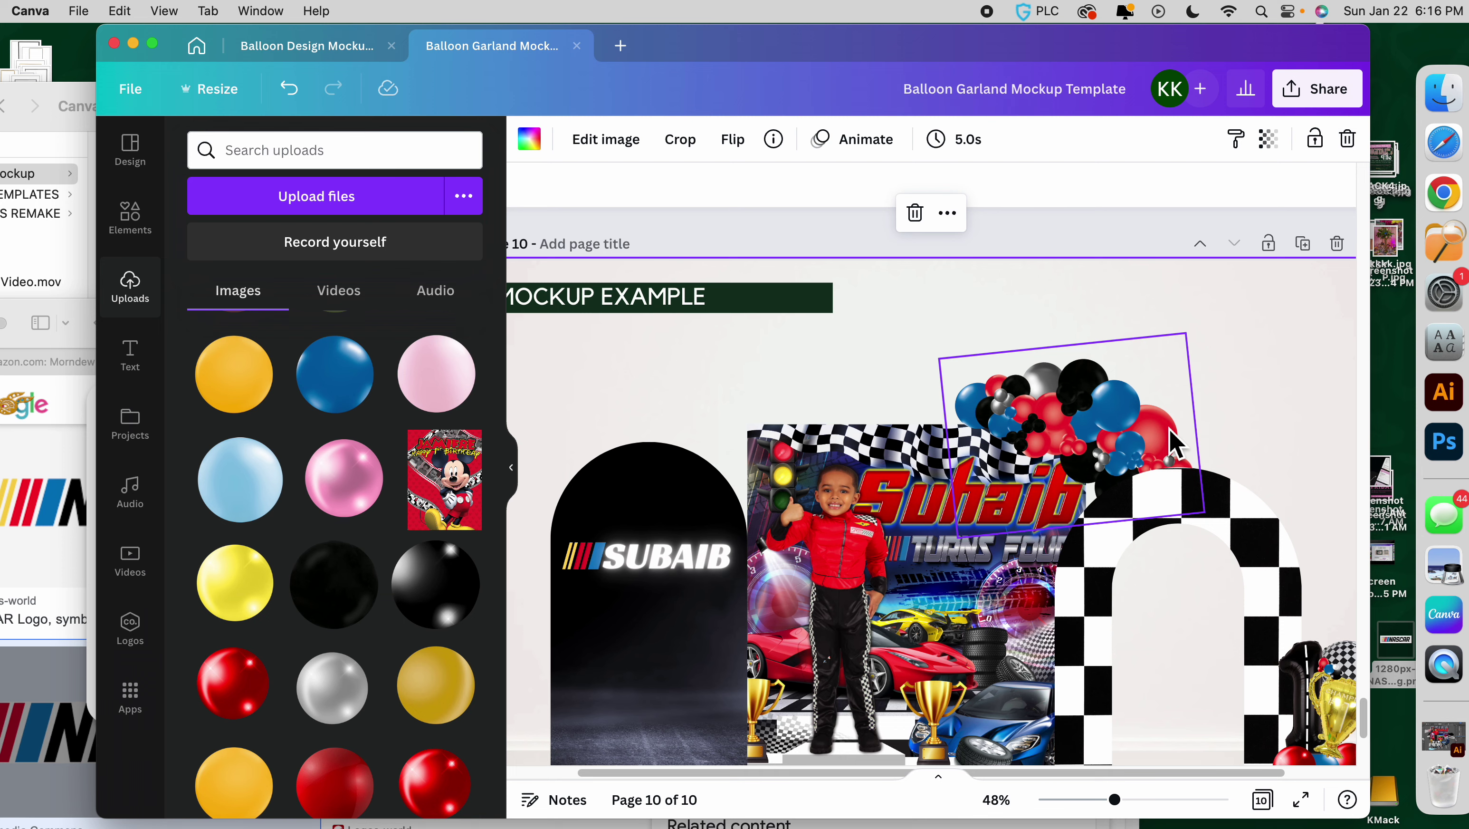
Copy the lower section of page 9's multicolored garland, paste it onto the page 10 mockup, and group its balloons.
{"action": "scroll", "coordinate": [1145, 512], "scroll_direction": "down", "scroll_amount": 5}
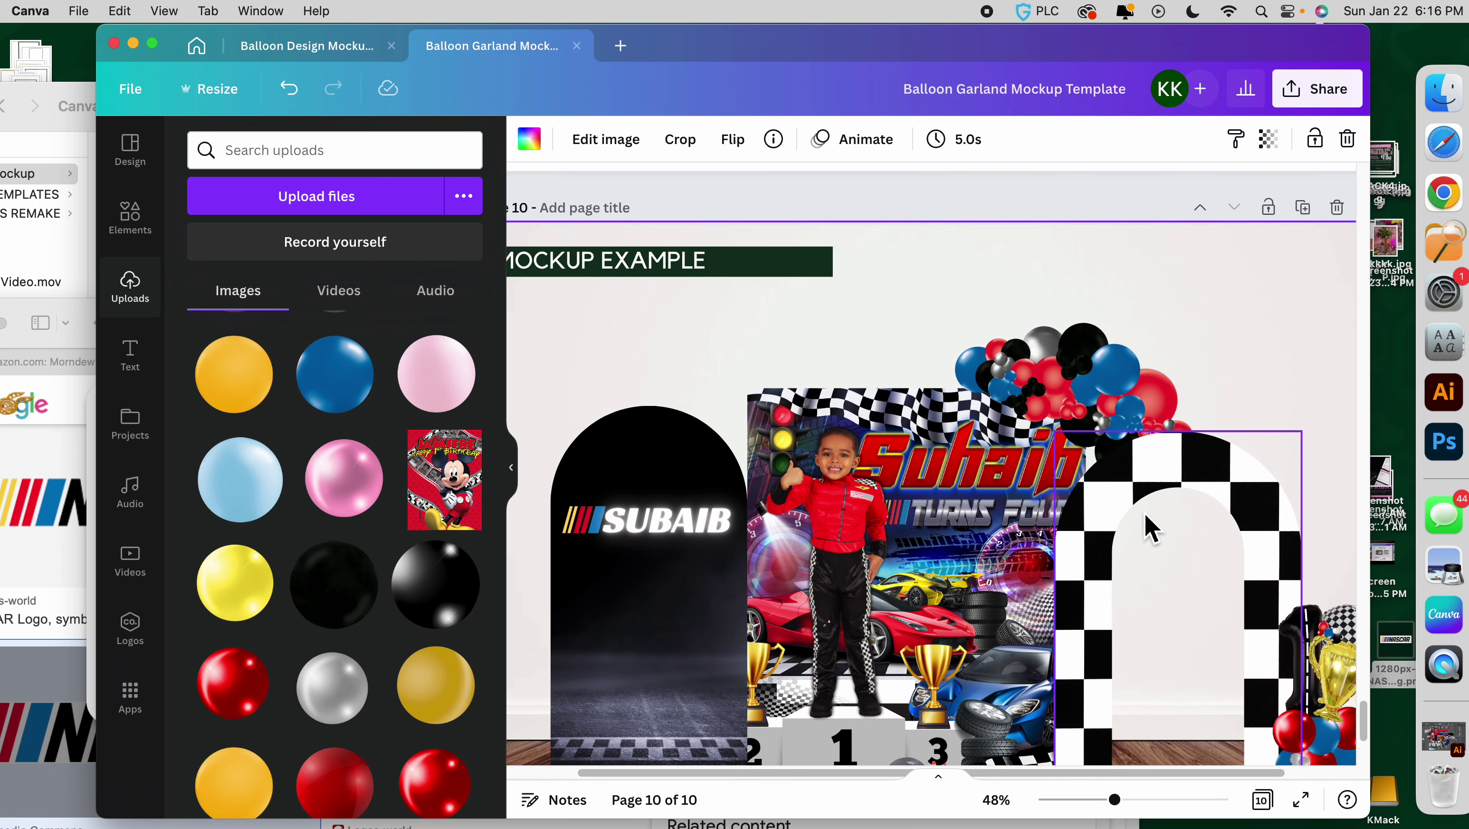
{"action": "scroll", "coordinate": [1230, 551], "scroll_direction": "down", "scroll_amount": 2}
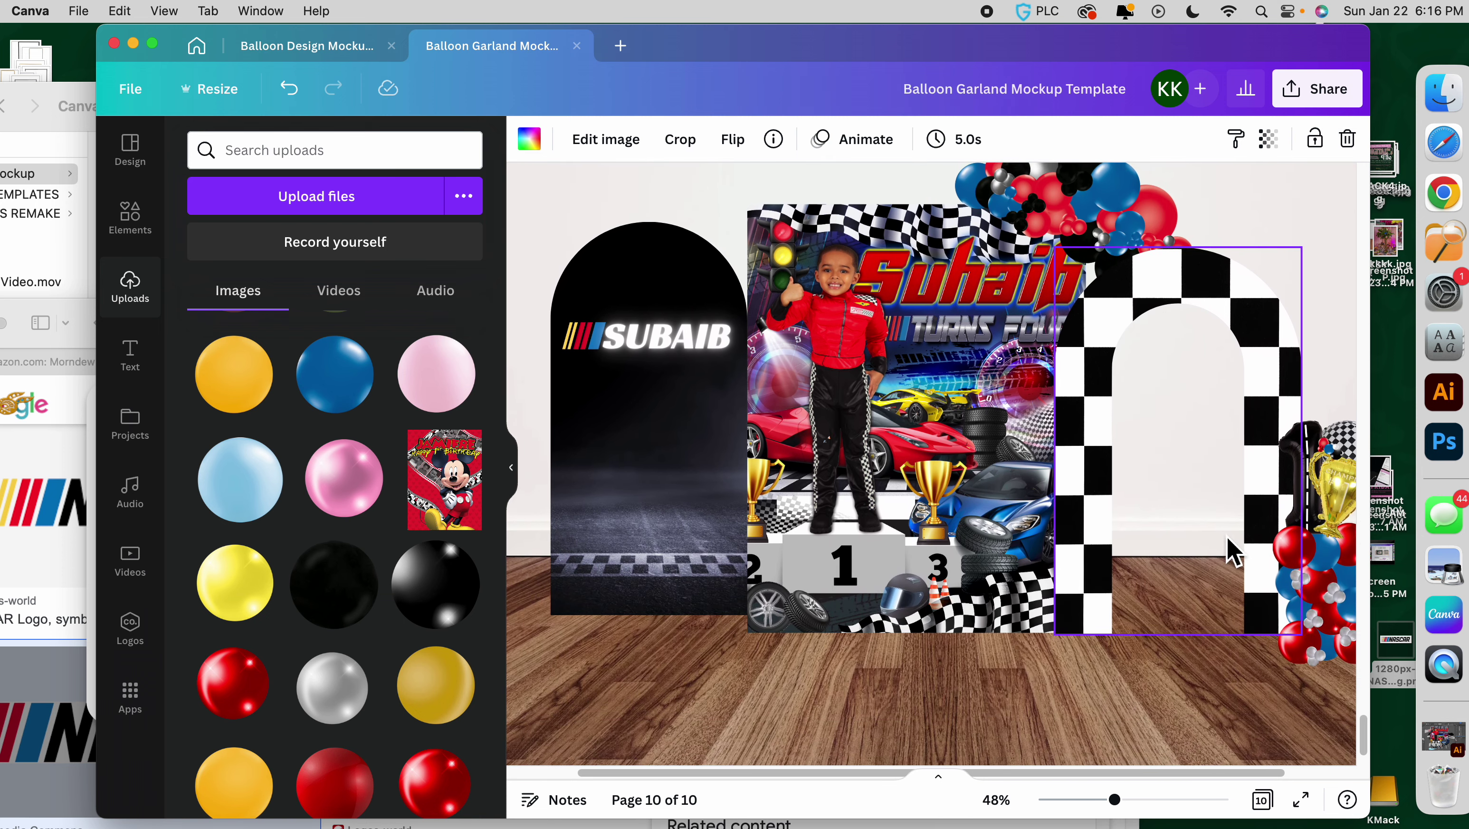
{"action": "scroll", "coordinate": [1207, 430], "scroll_direction": "up", "scroll_amount": 12}
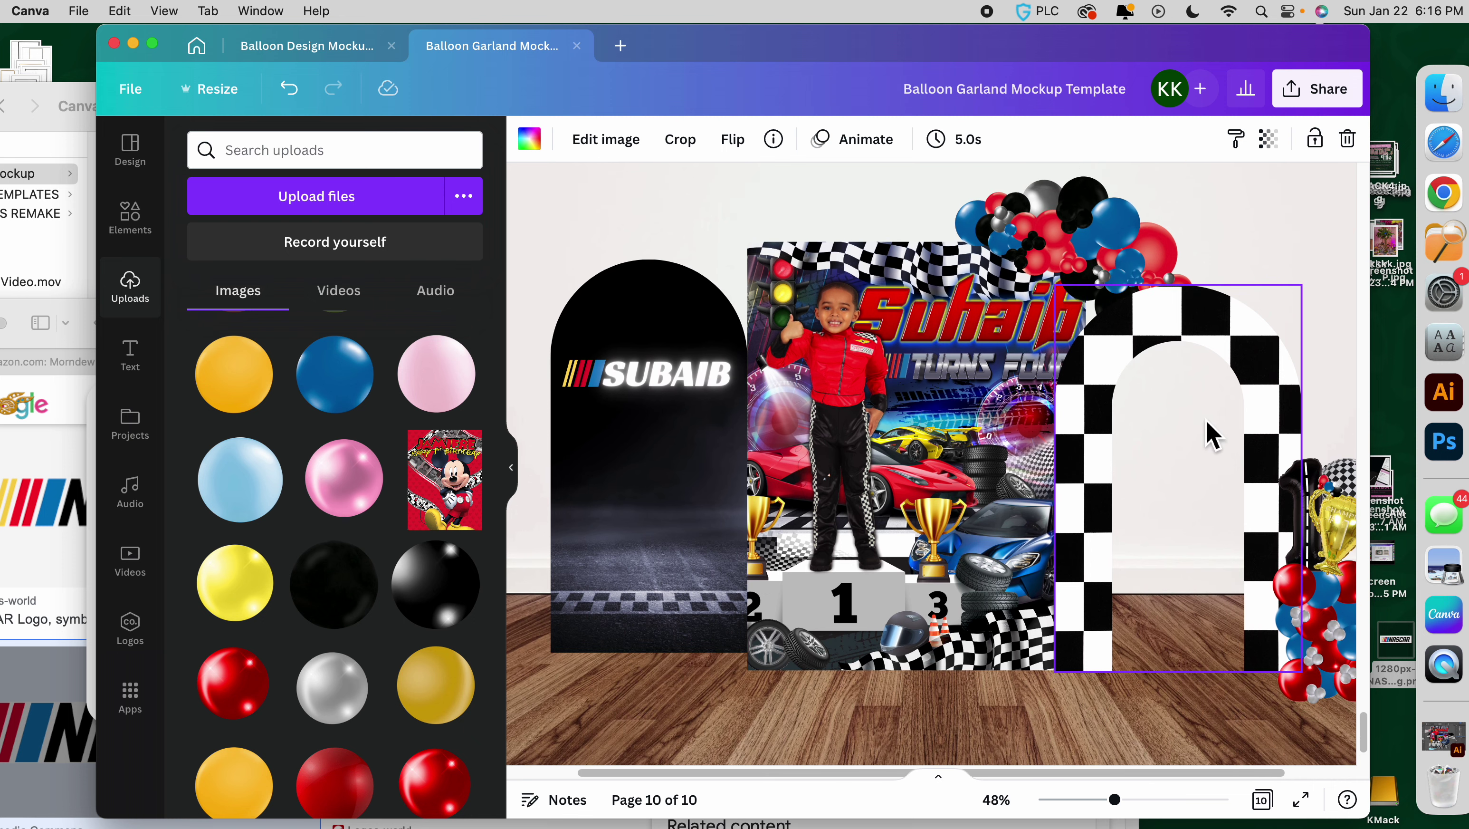
{"action": "scroll", "coordinate": [1160, 453], "scroll_direction": "up", "scroll_amount": 10}
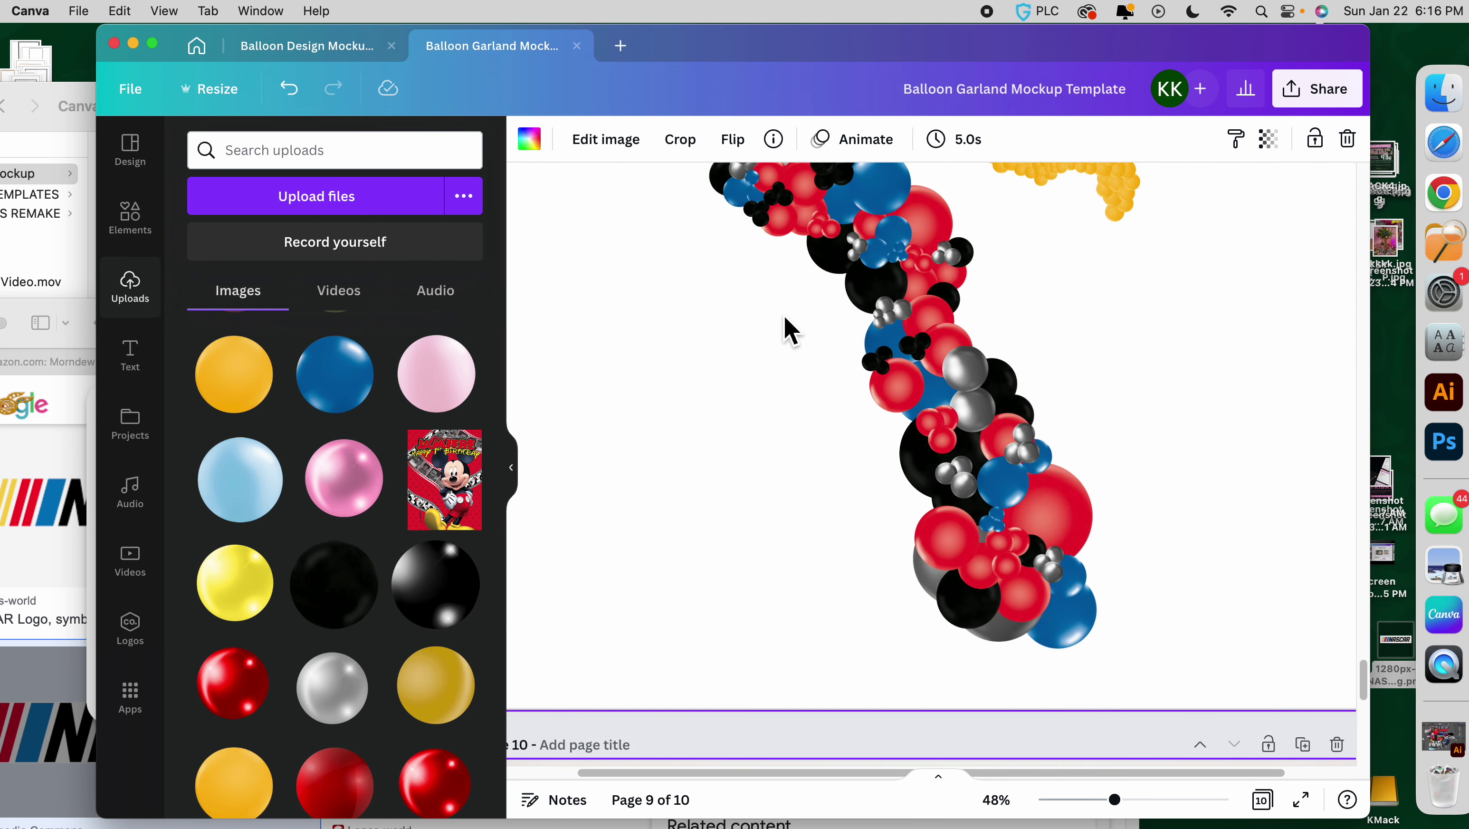
{"action": "left_click", "coordinate": [824, 400]}
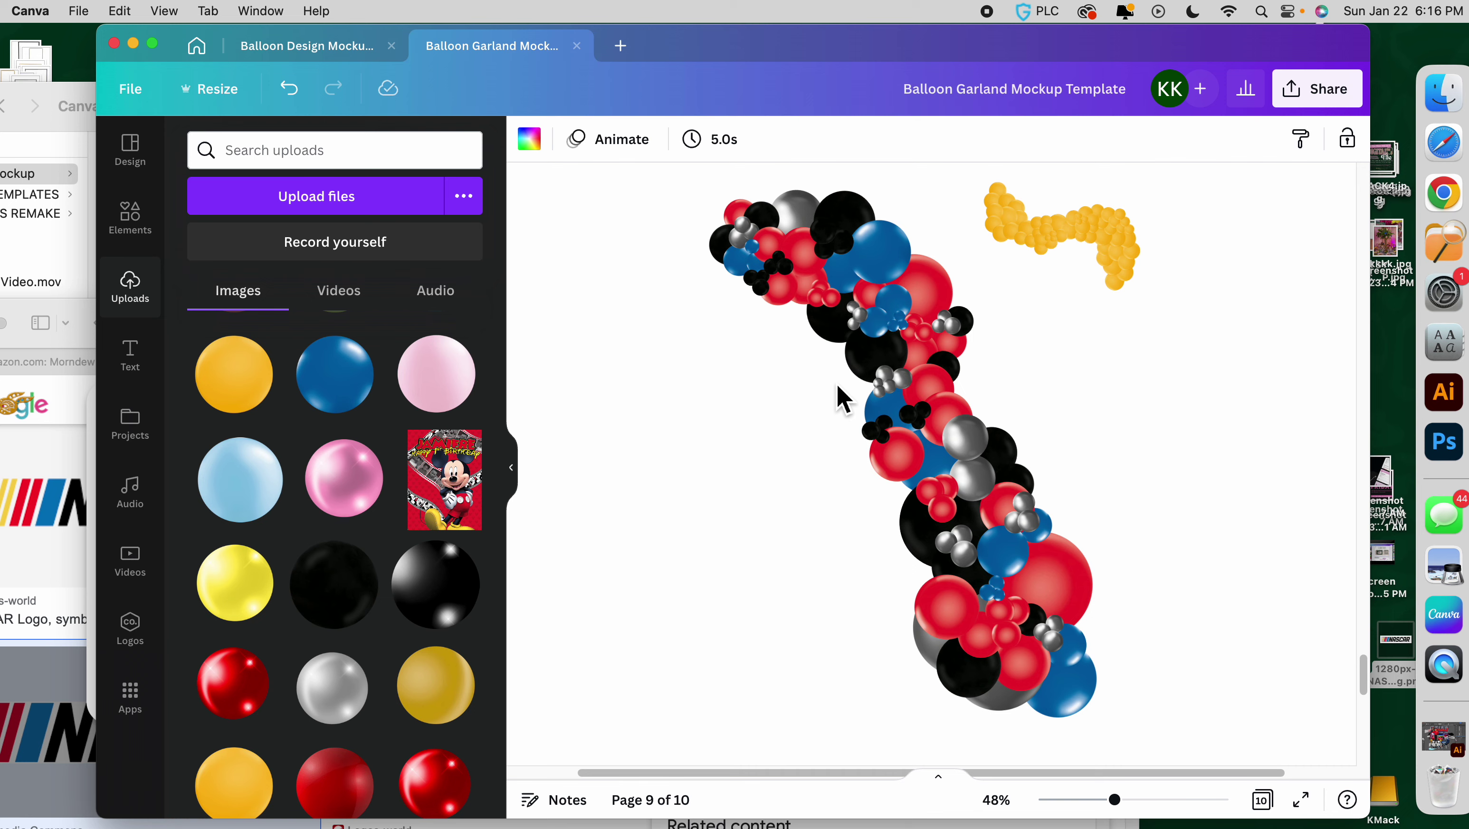
{"action": "left_click_drag", "start_coordinate": [879, 427], "coordinate": [1161, 746]}
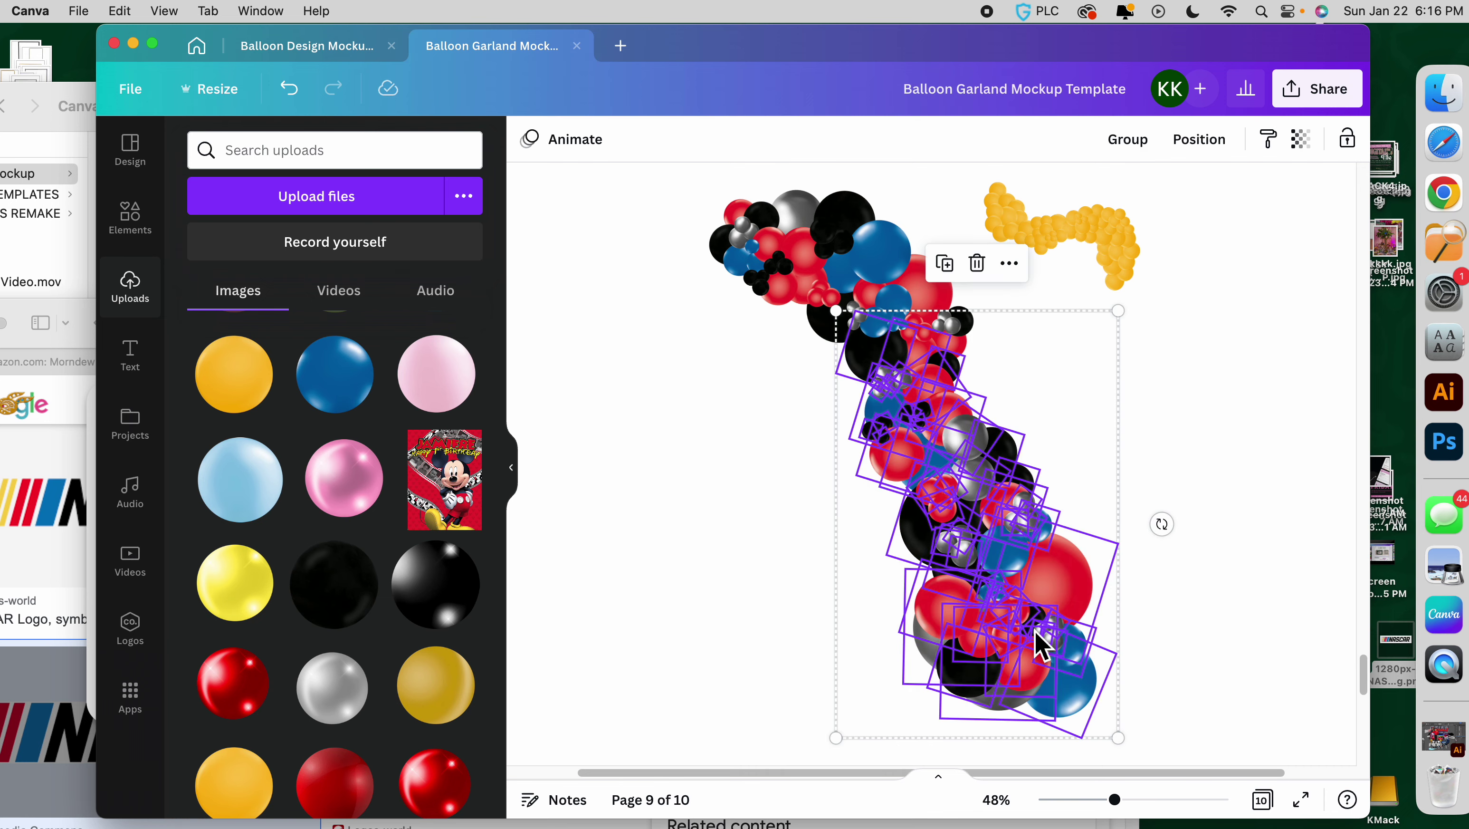
{"action": "scroll", "coordinate": [1004, 598], "scroll_direction": "down", "scroll_amount": 15}
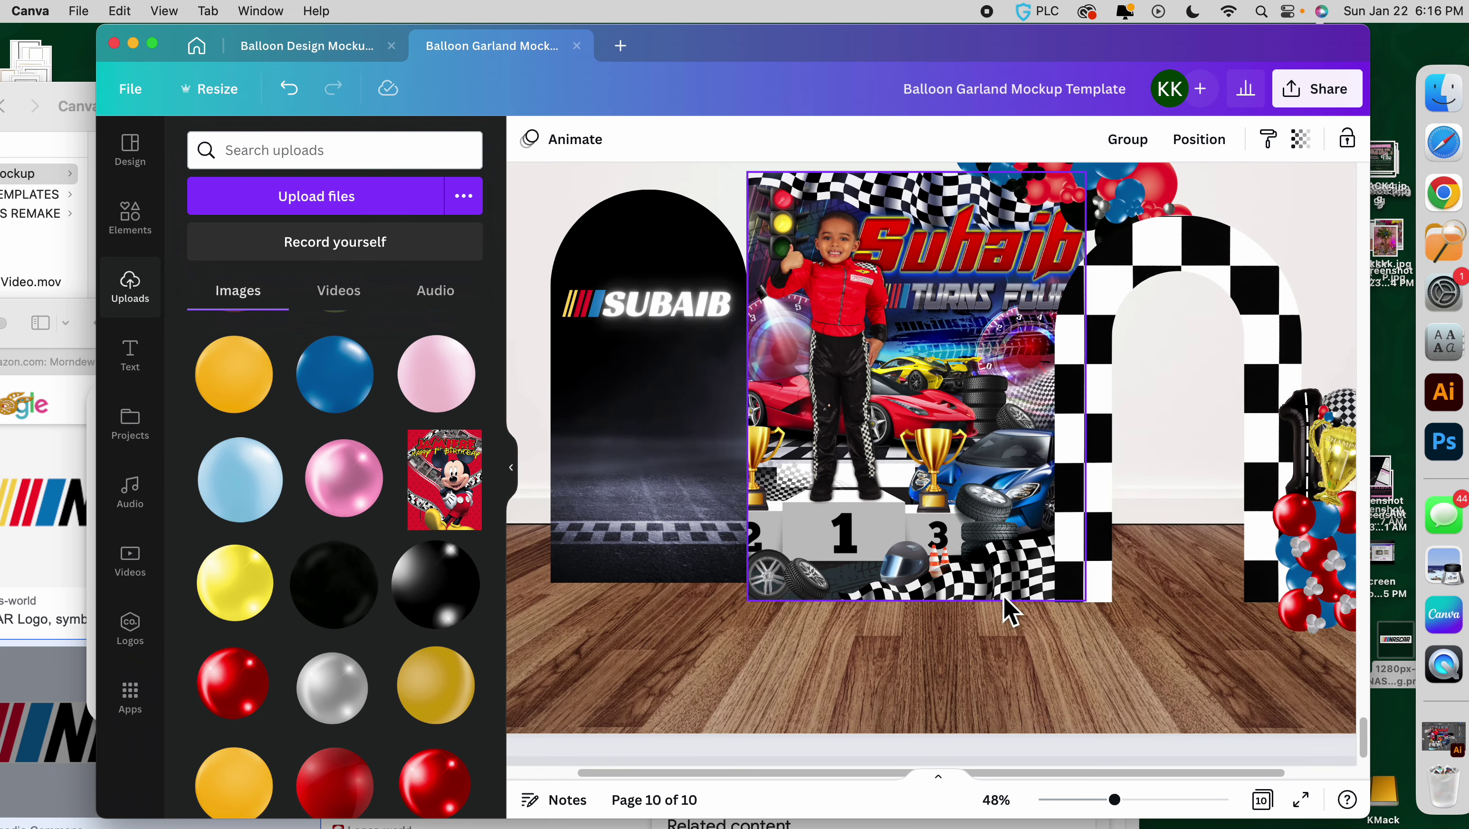
{"action": "key", "text": "super+v"}
{"action": "right_click", "coordinate": [943, 406]}
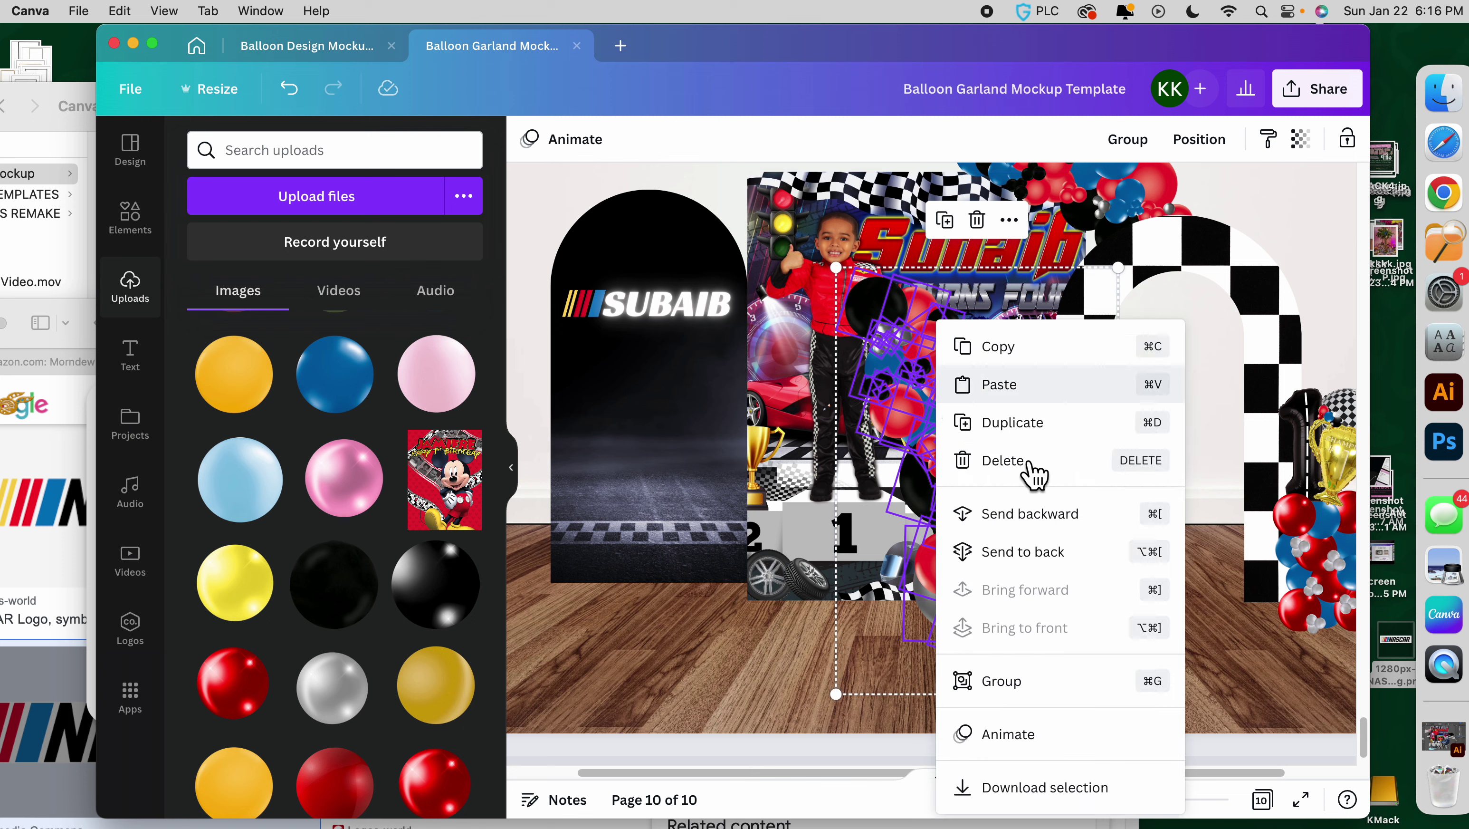
{"action": "left_click", "coordinate": [1056, 685]}
Shrink the grouped lower garland section slightly and shift it clear of the trophy balloon column.
{"action": "left_click_drag", "start_coordinate": [946, 441], "coordinate": [1184, 430]}
{"action": "left_click_drag", "start_coordinate": [1072, 262], "coordinate": [1102, 301]}
{"action": "left_click_drag", "start_coordinate": [1234, 535], "coordinate": [1111, 537]}
Move the trophy balloon column in front of the black arch and place the lower garland over the checkered arch's right leg.
{"action": "left_click", "coordinate": [1328, 477]}
{"action": "left_click_drag", "start_coordinate": [1314, 498], "coordinate": [589, 504]}
{"action": "left_click_drag", "start_coordinate": [1079, 405], "coordinate": [1218, 411]}
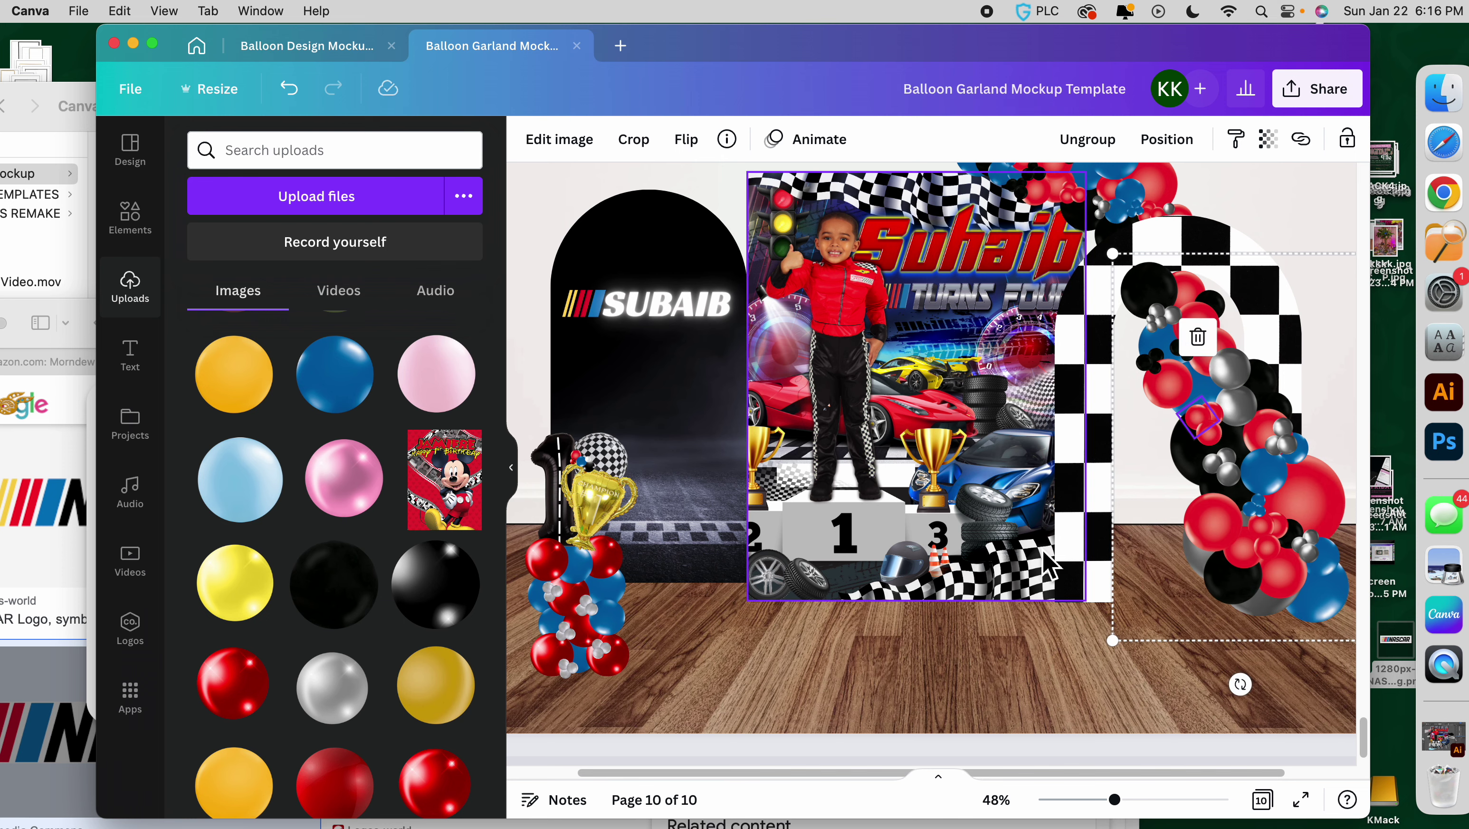
{"action": "left_click", "coordinate": [1043, 550]}
{"action": "scroll", "coordinate": [1097, 598], "scroll_direction": "up", "scroll_amount": 1}
{"action": "left_click", "coordinate": [1174, 332]}
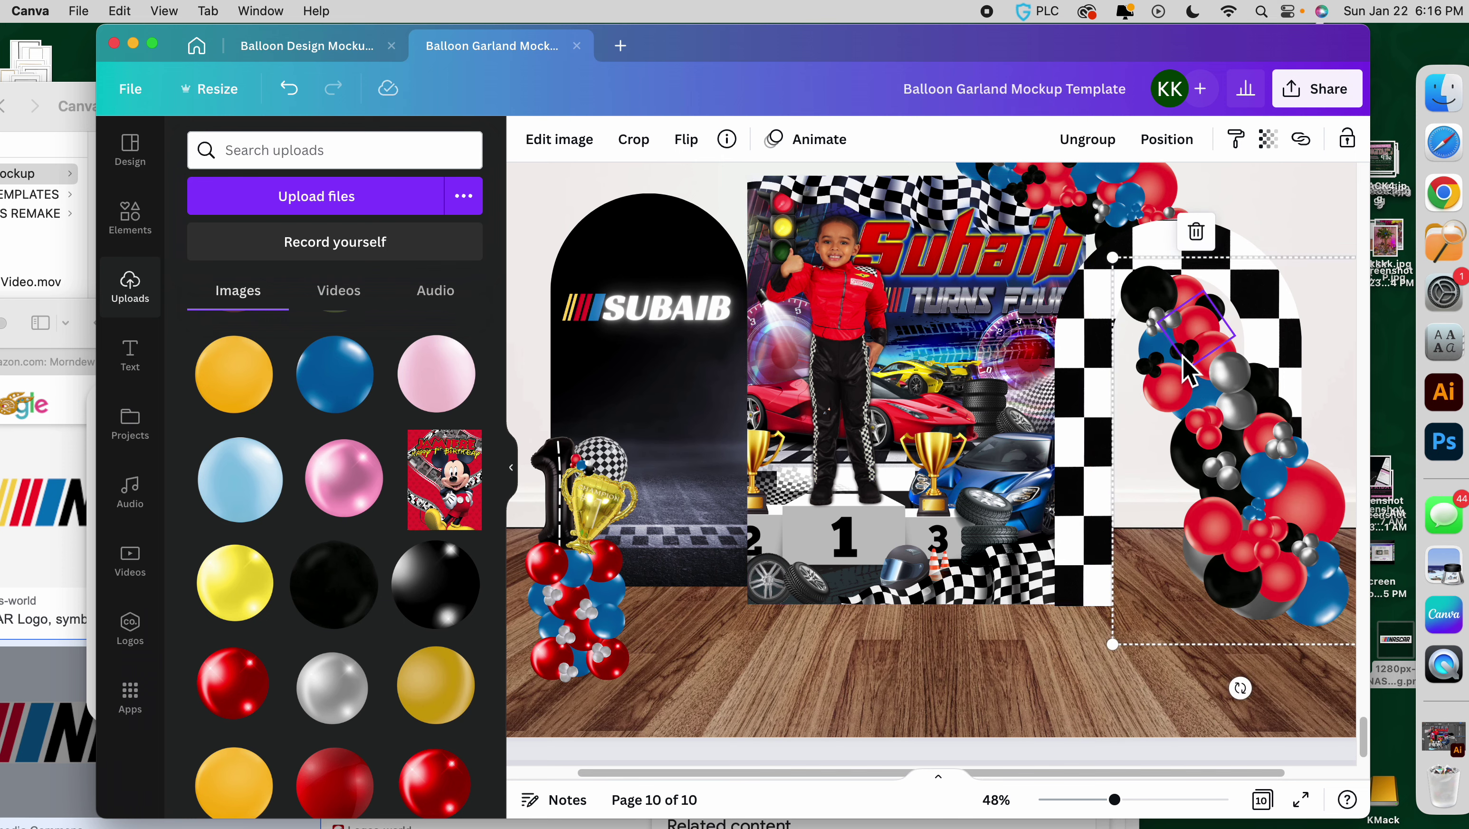
Enlarge the lower garland to about 612 × 927 and shift it outward over the checkered arch's right leg.
{"action": "right_click", "coordinate": [1186, 371]}
{"action": "left_click", "coordinate": [1224, 420]}
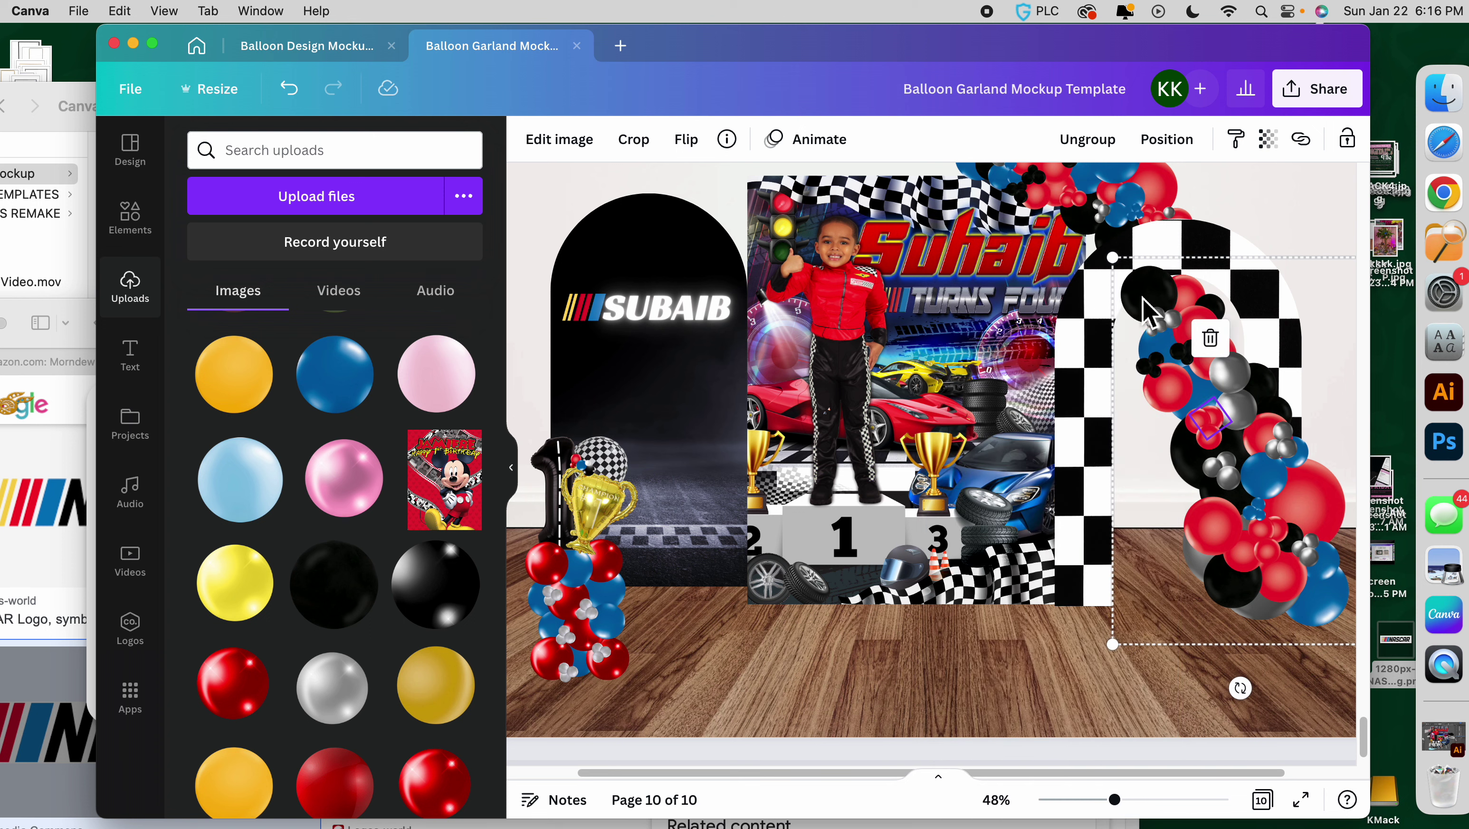
{"action": "left_click_drag", "start_coordinate": [1164, 309], "coordinate": [1168, 320]}
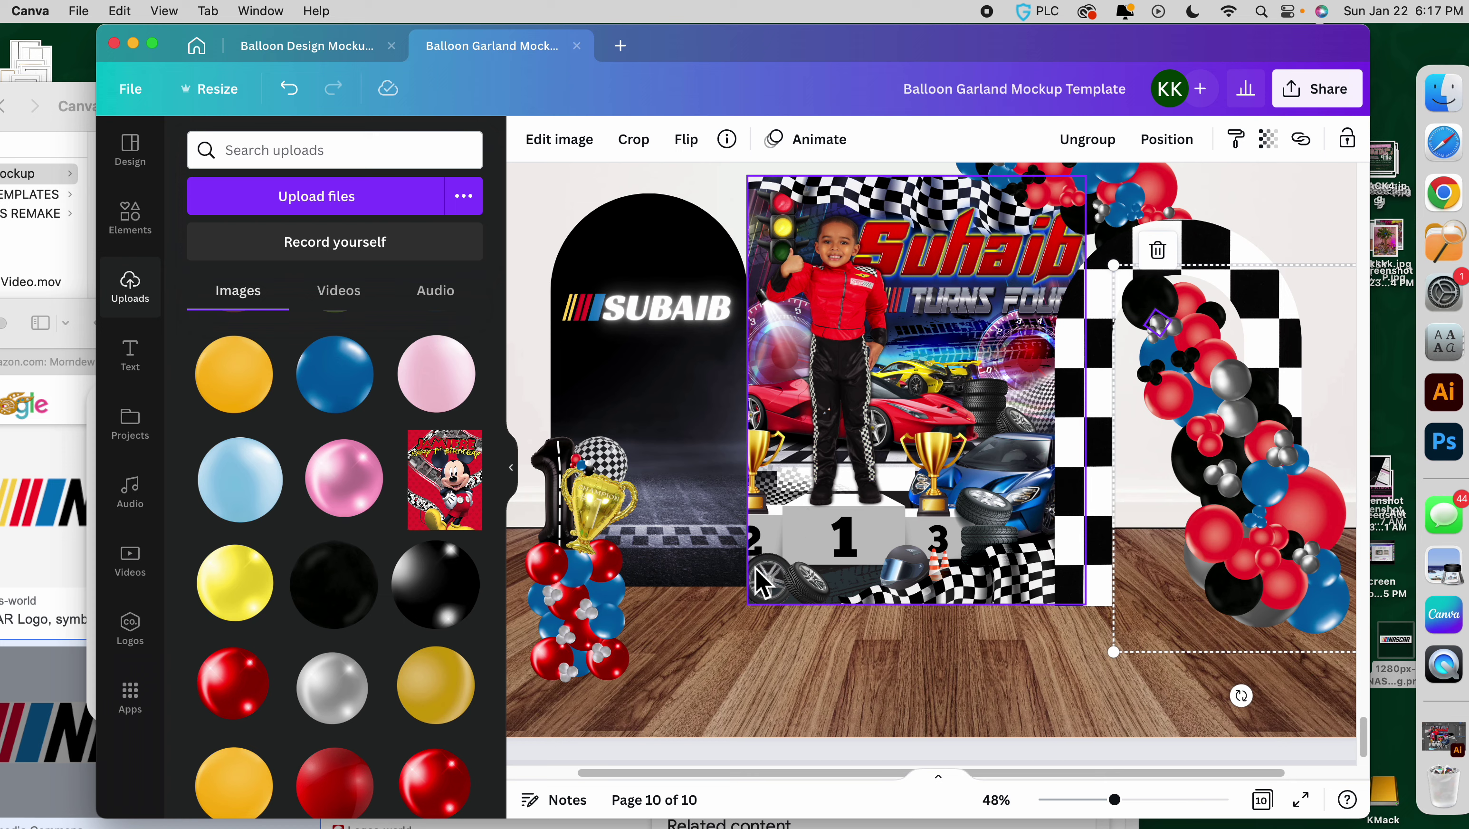
{"action": "left_click", "coordinate": [785, 644]}
{"action": "scroll", "coordinate": [1066, 643], "scroll_direction": "up", "scroll_amount": 2}
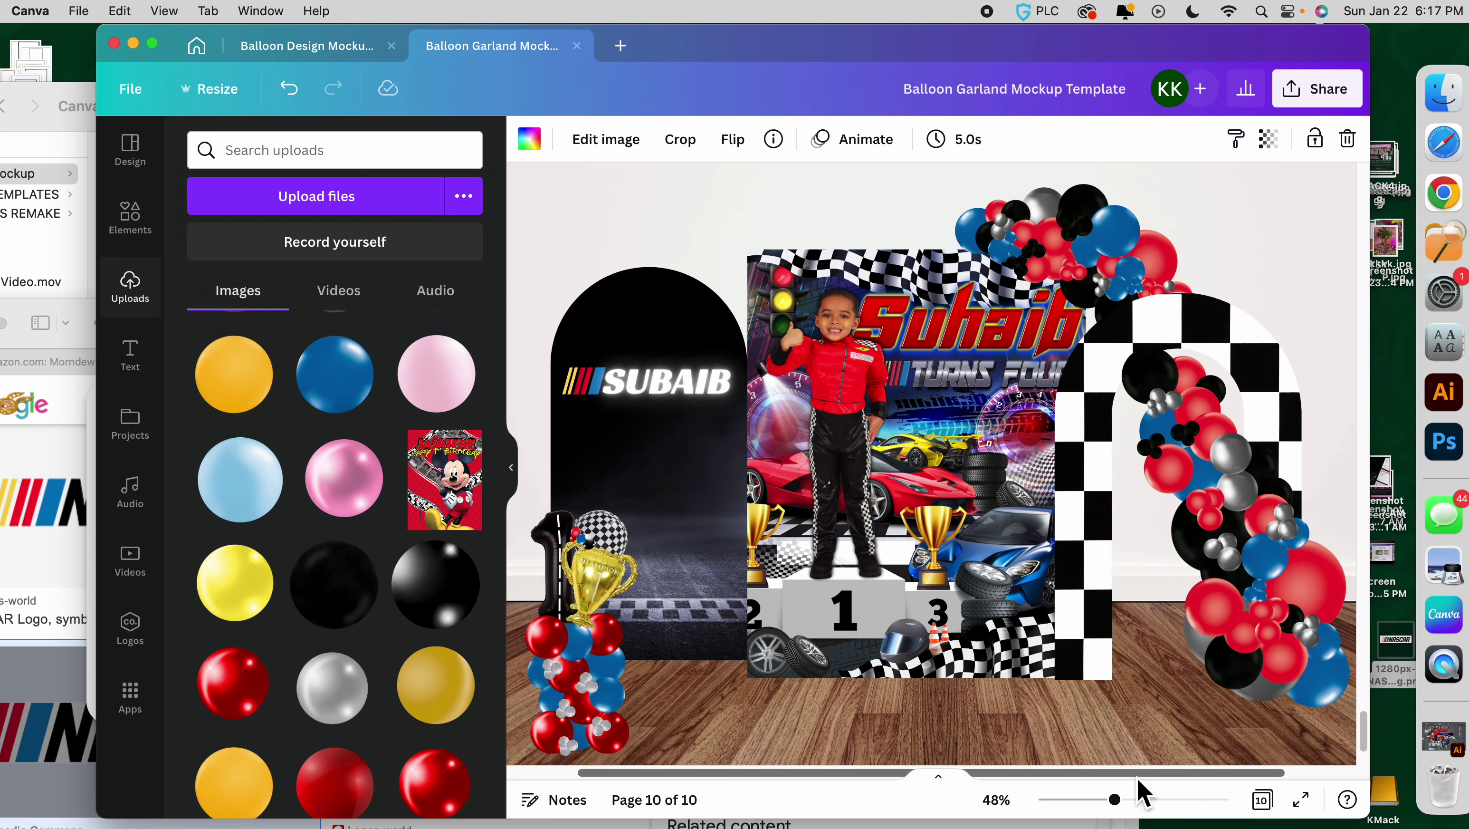
{"action": "left_click", "coordinate": [1114, 801]}
{"action": "left_click_drag", "start_coordinate": [1115, 801], "coordinate": [1102, 801]}
{"action": "left_click", "coordinate": [1248, 632]}
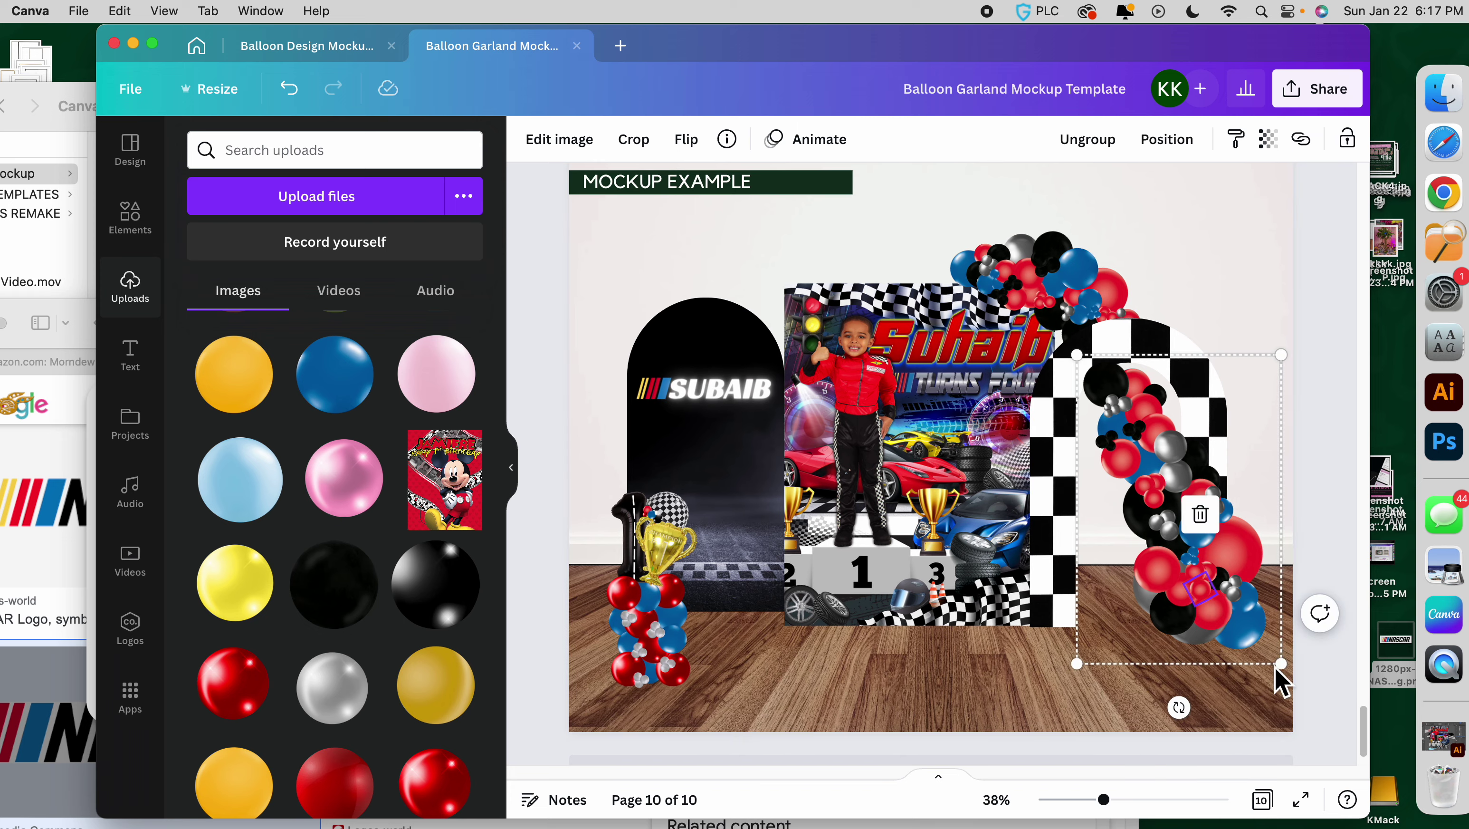
{"action": "left_click_drag", "start_coordinate": [1284, 664], "coordinate": [1321, 690]}
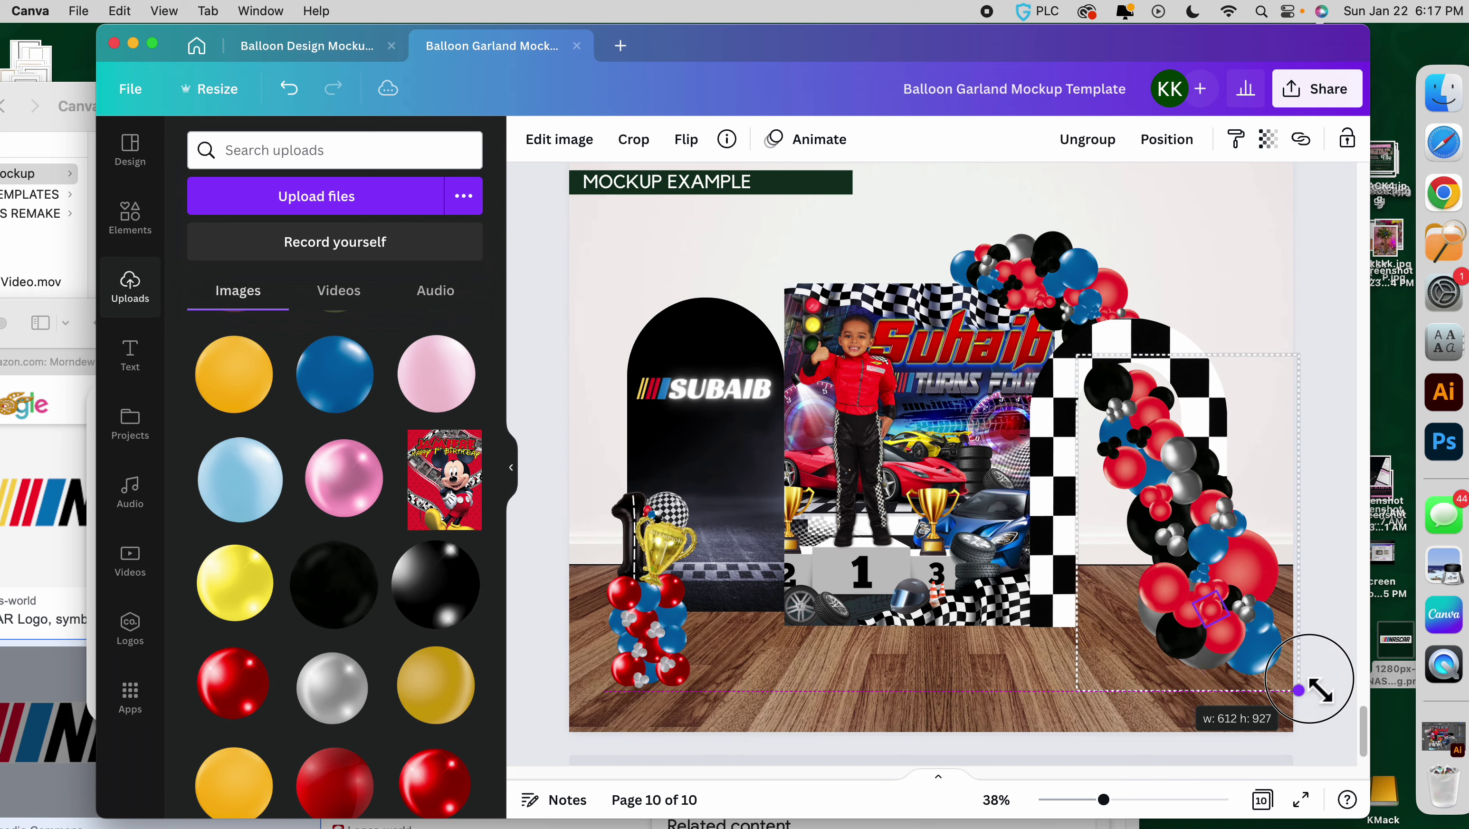
{"action": "left_click_drag", "start_coordinate": [1251, 638], "coordinate": [1267, 634]}
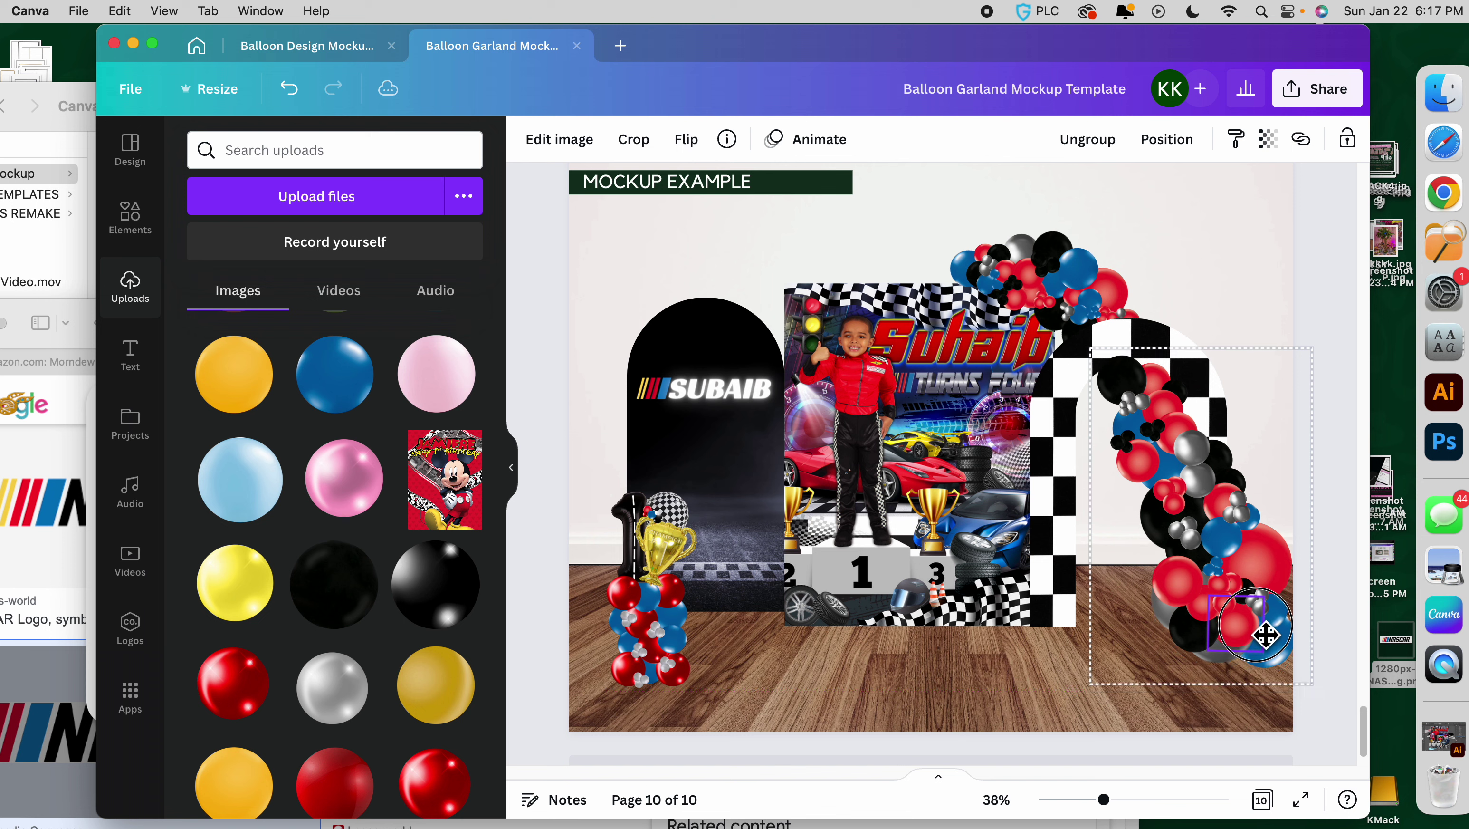
Move the trophy balloon column slightly up and outward so it stands at the black arch's left edge.
{"action": "left_click", "coordinate": [1087, 685]}
{"action": "left_click", "coordinate": [958, 557]}
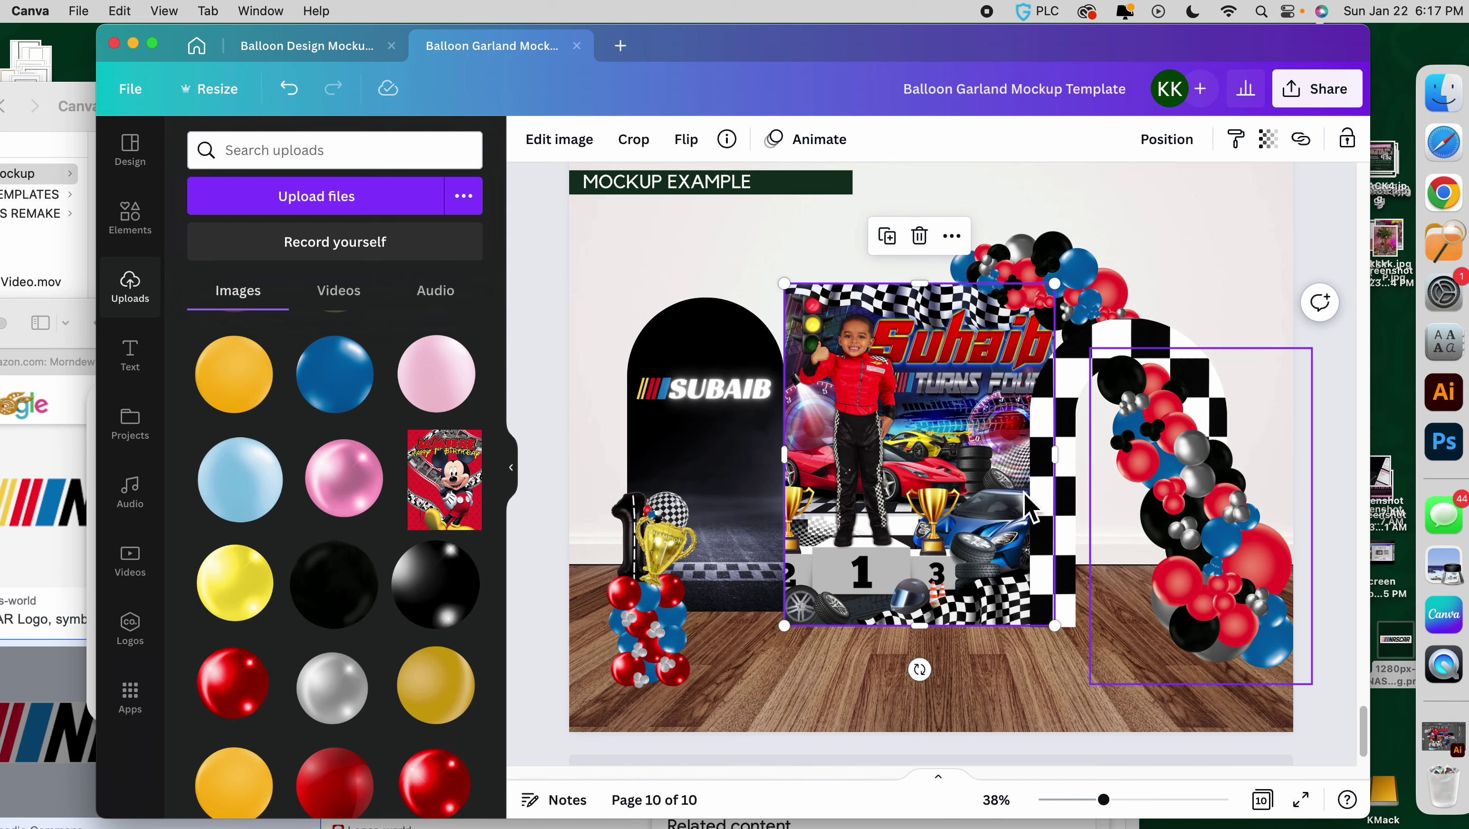
{"action": "scroll", "coordinate": [975, 601], "scroll_direction": "down", "scroll_amount": 1}
{"action": "scroll", "coordinate": [975, 600], "scroll_direction": "up", "scroll_amount": 2}
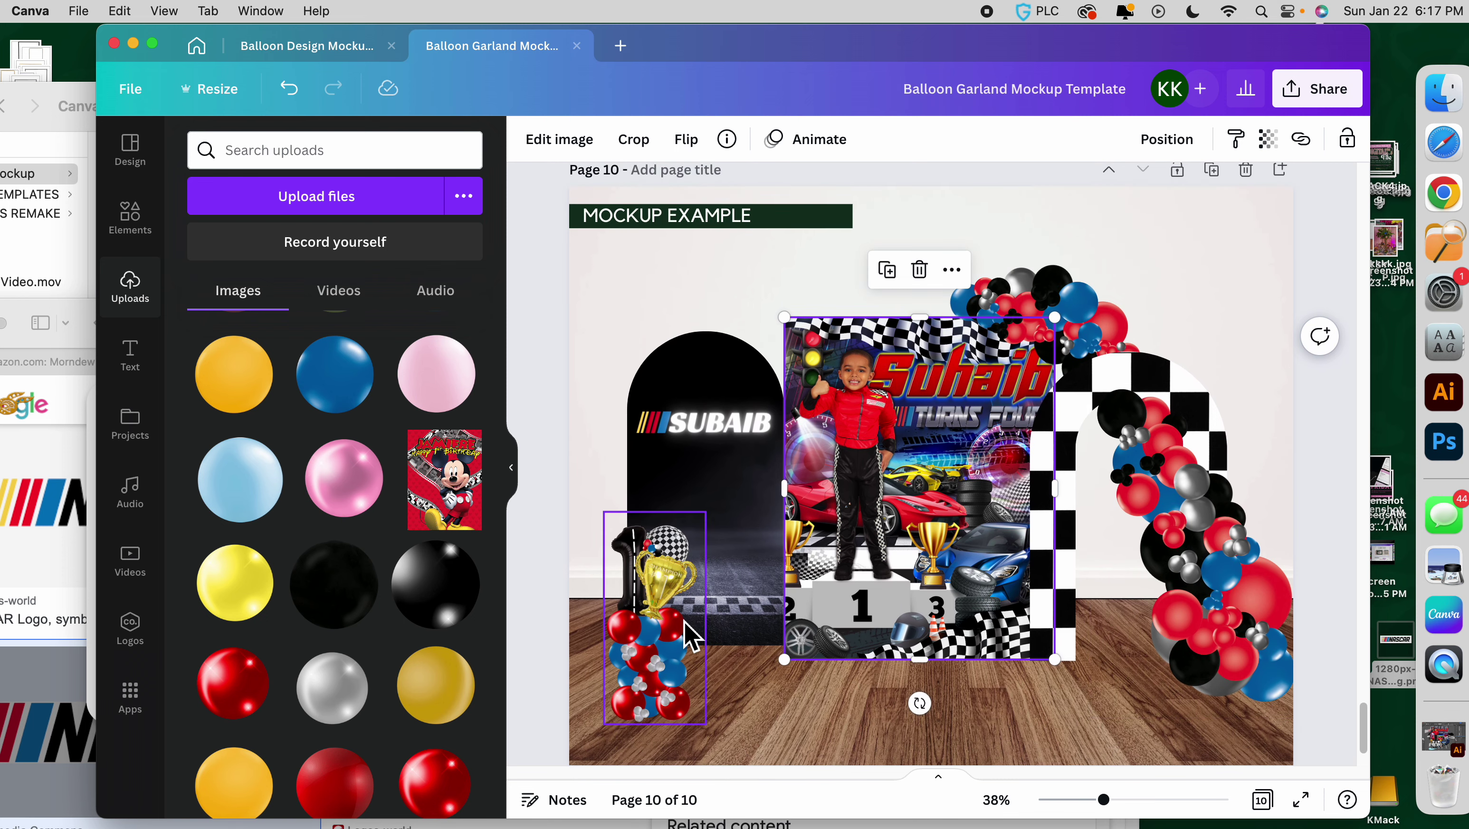
{"action": "left_click_drag", "start_coordinate": [683, 623], "coordinate": [661, 588]}
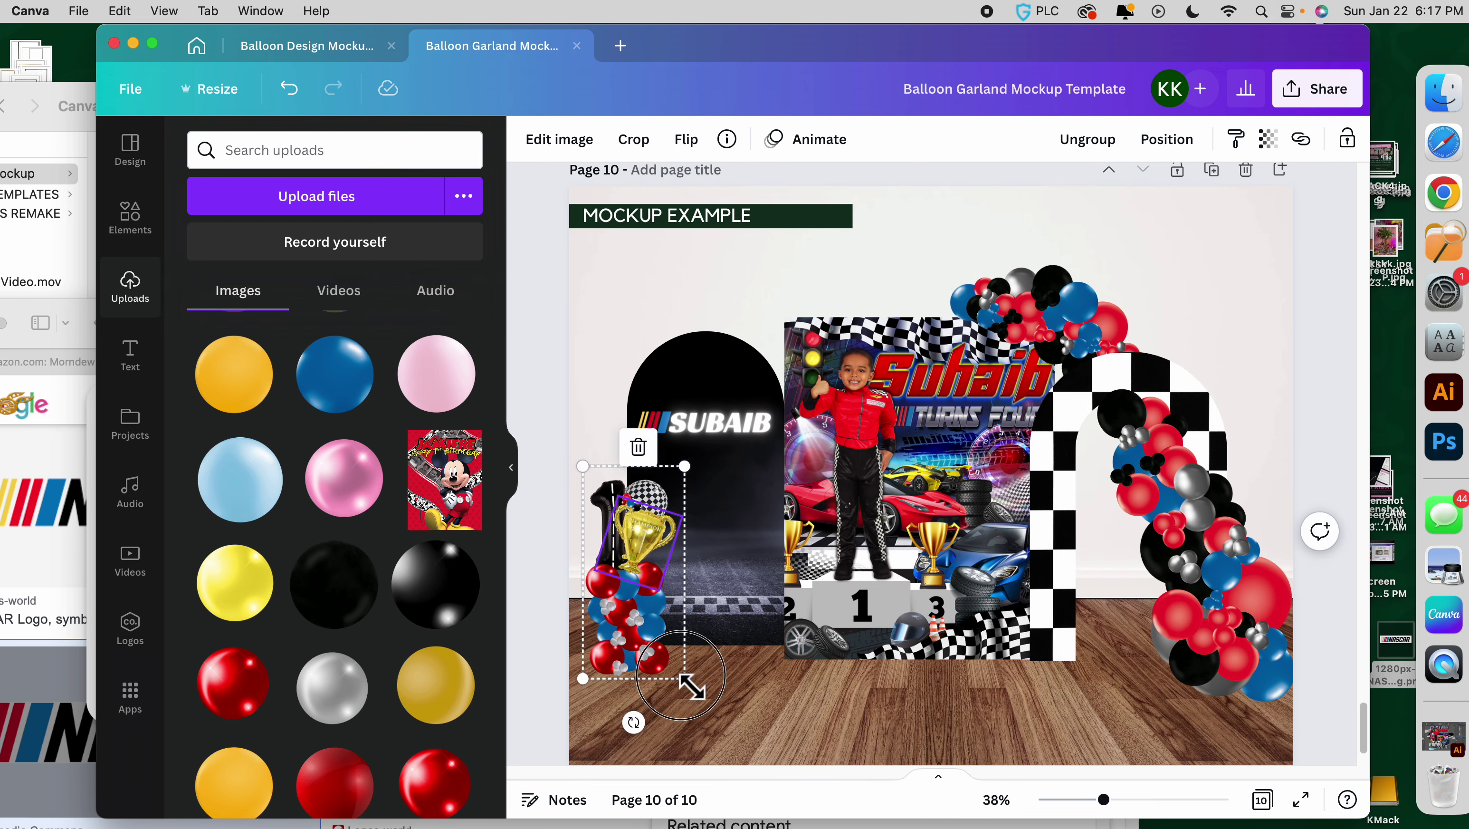
{"action": "left_click_drag", "start_coordinate": [692, 687], "coordinate": [693, 689]}
{"action": "left_click_drag", "start_coordinate": [667, 619], "coordinate": [624, 616]}
{"action": "left_click", "coordinate": [886, 699]}
{"action": "left_click", "coordinate": [824, 697]}
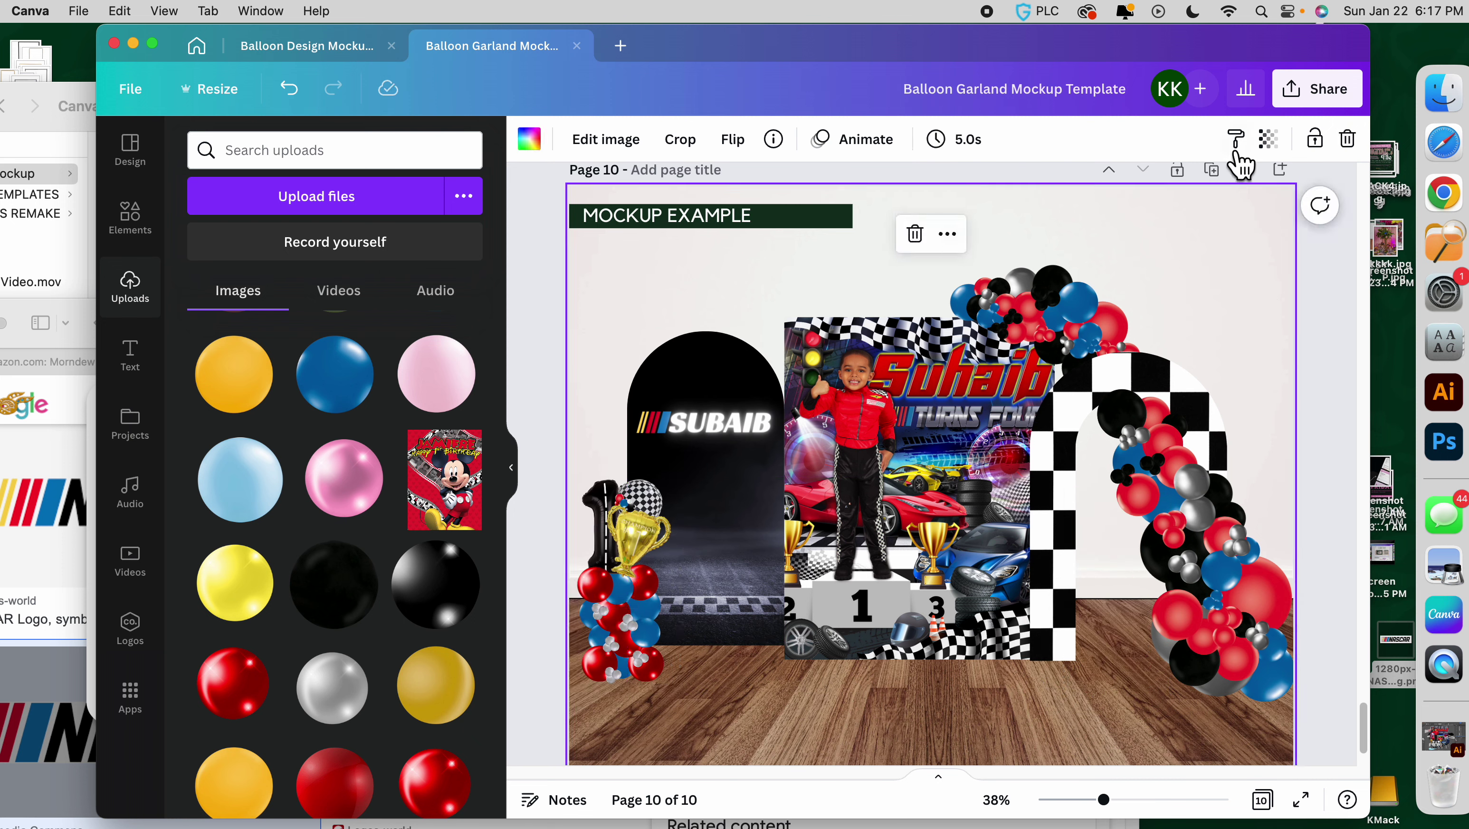
Bring page 9's small yellow balloon garland onto page 10 and place it over the trophy column's balloons.
{"action": "scroll", "coordinate": [939, 283], "scroll_direction": "up", "scroll_amount": 15}
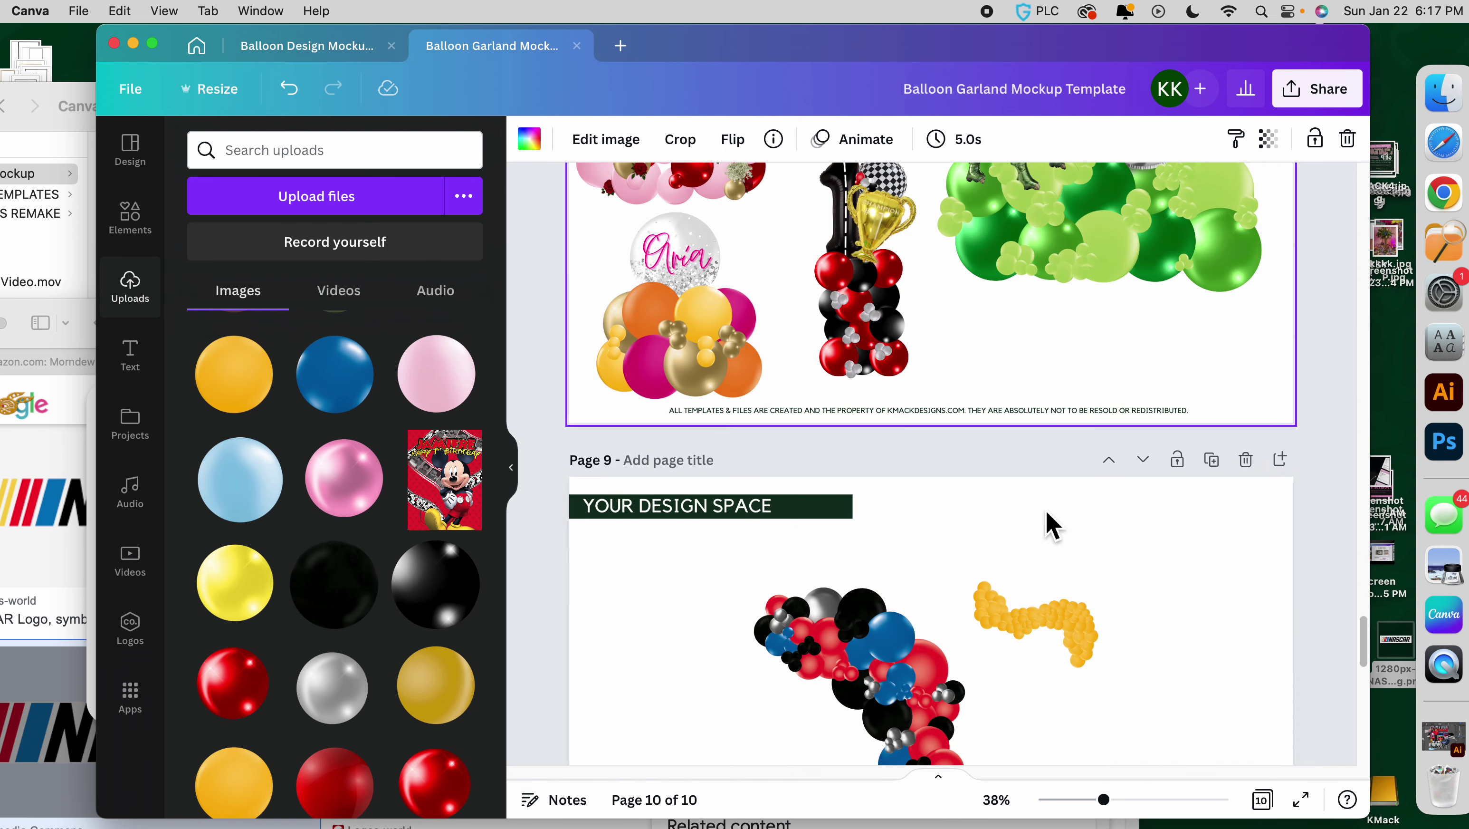
{"action": "left_click", "coordinate": [1038, 618]}
{"action": "left_click_drag", "start_coordinate": [1039, 587], "coordinate": [1039, 272]}
{"action": "left_click_drag", "start_coordinate": [982, 327], "coordinate": [603, 600]}
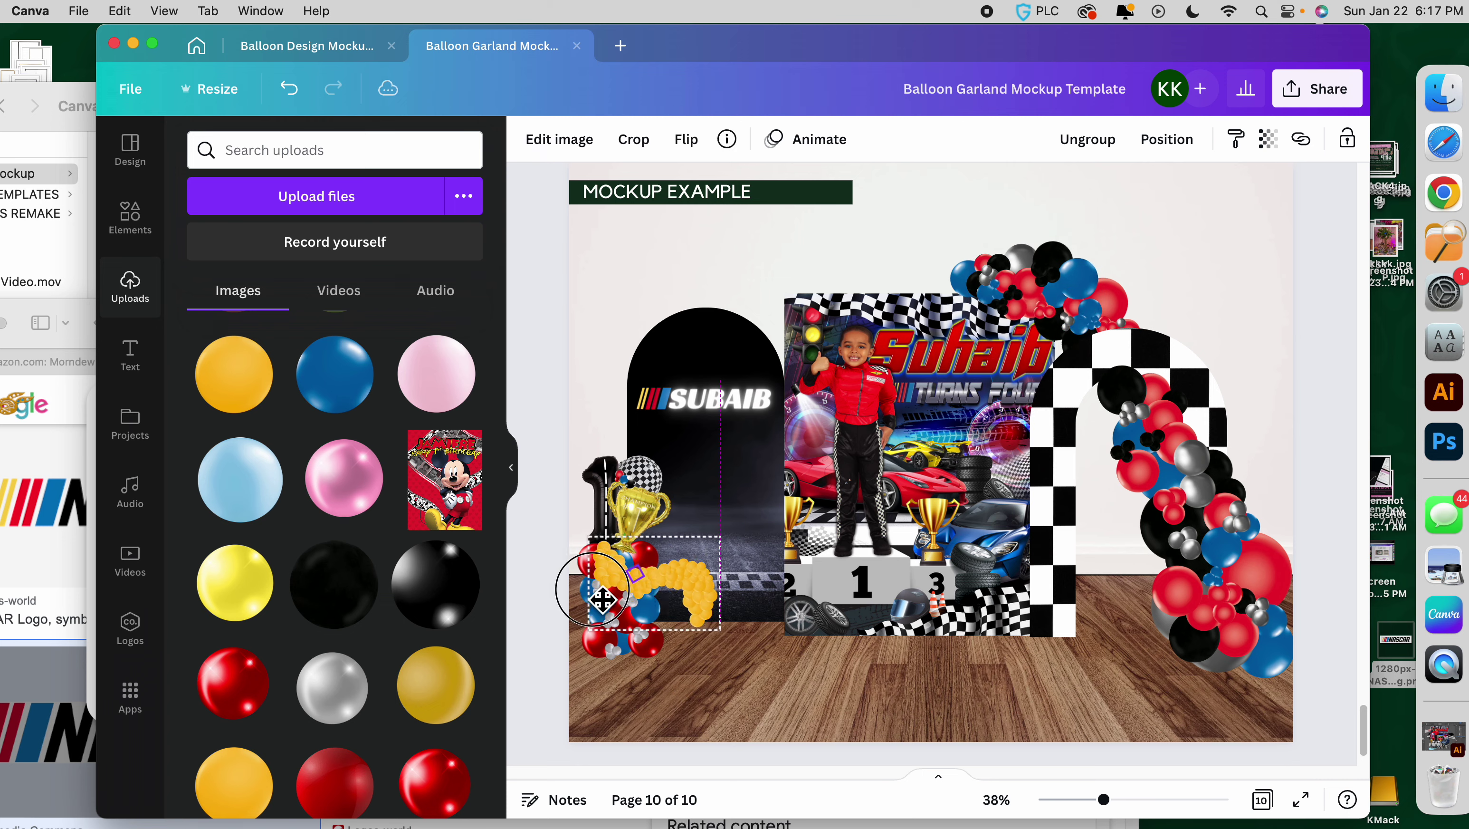
Try fitting the small yellow garland diagonally along the trophy column by rotating and shrinking it.
{"action": "mouse_move", "coordinate": [1125, 816]}
{"action": "left_mouse_down"}
{"action": "mouse_move", "coordinate": [1073, 810]}
{"action": "mouse_move", "coordinate": [1134, 817]}
{"action": "left_mouse_up"}
{"action": "scroll", "coordinate": [701, 680], "scroll_direction": "down", "scroll_amount": 6}
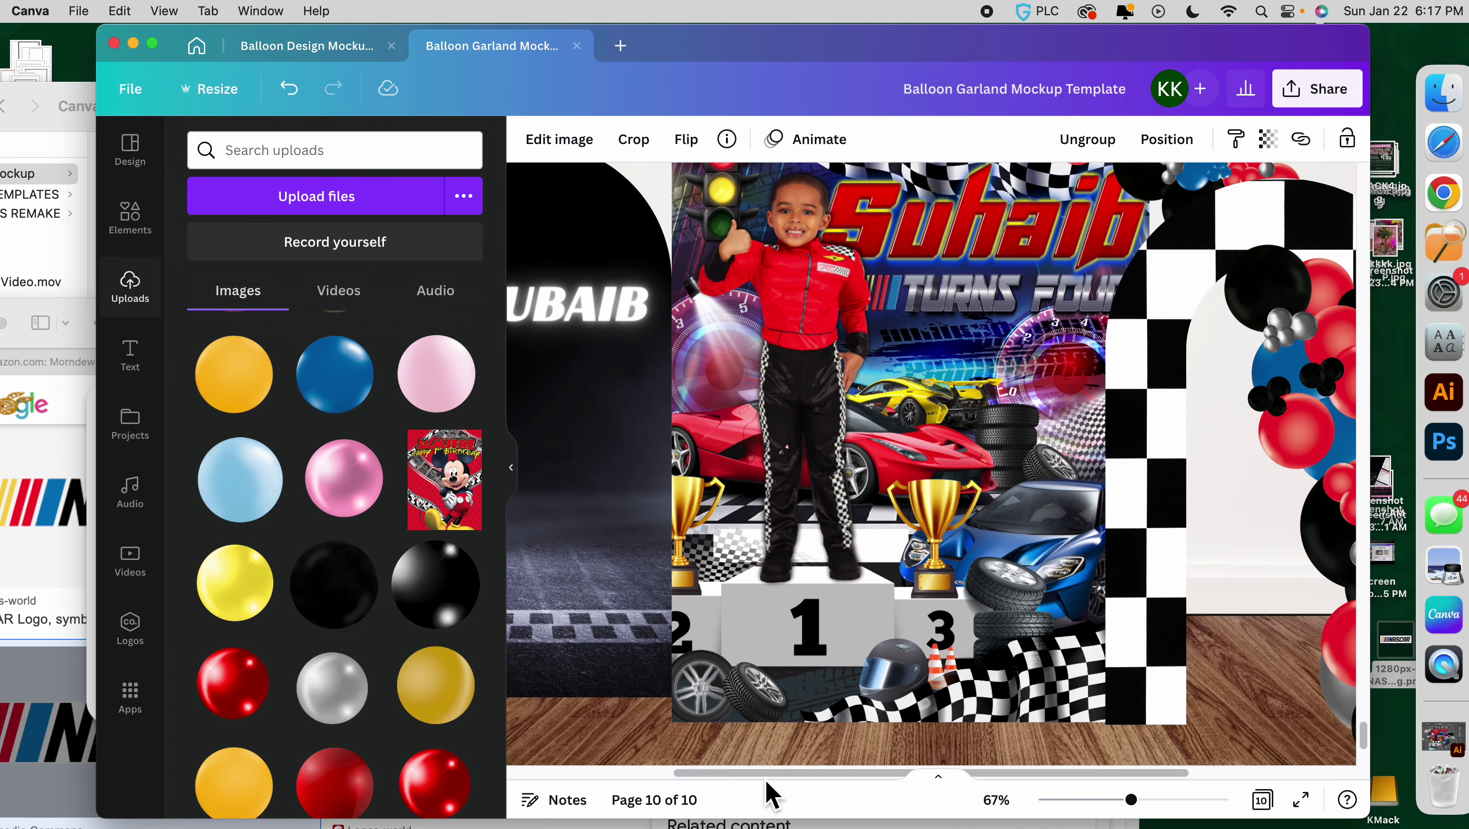
{"action": "left_click_drag", "start_coordinate": [764, 778], "coordinate": [632, 778]}
{"action": "left_click_drag", "start_coordinate": [566, 682], "coordinate": [676, 662]}
{"action": "left_click_drag", "start_coordinate": [761, 610], "coordinate": [714, 646]}
{"action": "left_click_drag", "start_coordinate": [744, 704], "coordinate": [655, 780]}
{"action": "left_click", "coordinate": [598, 673]}
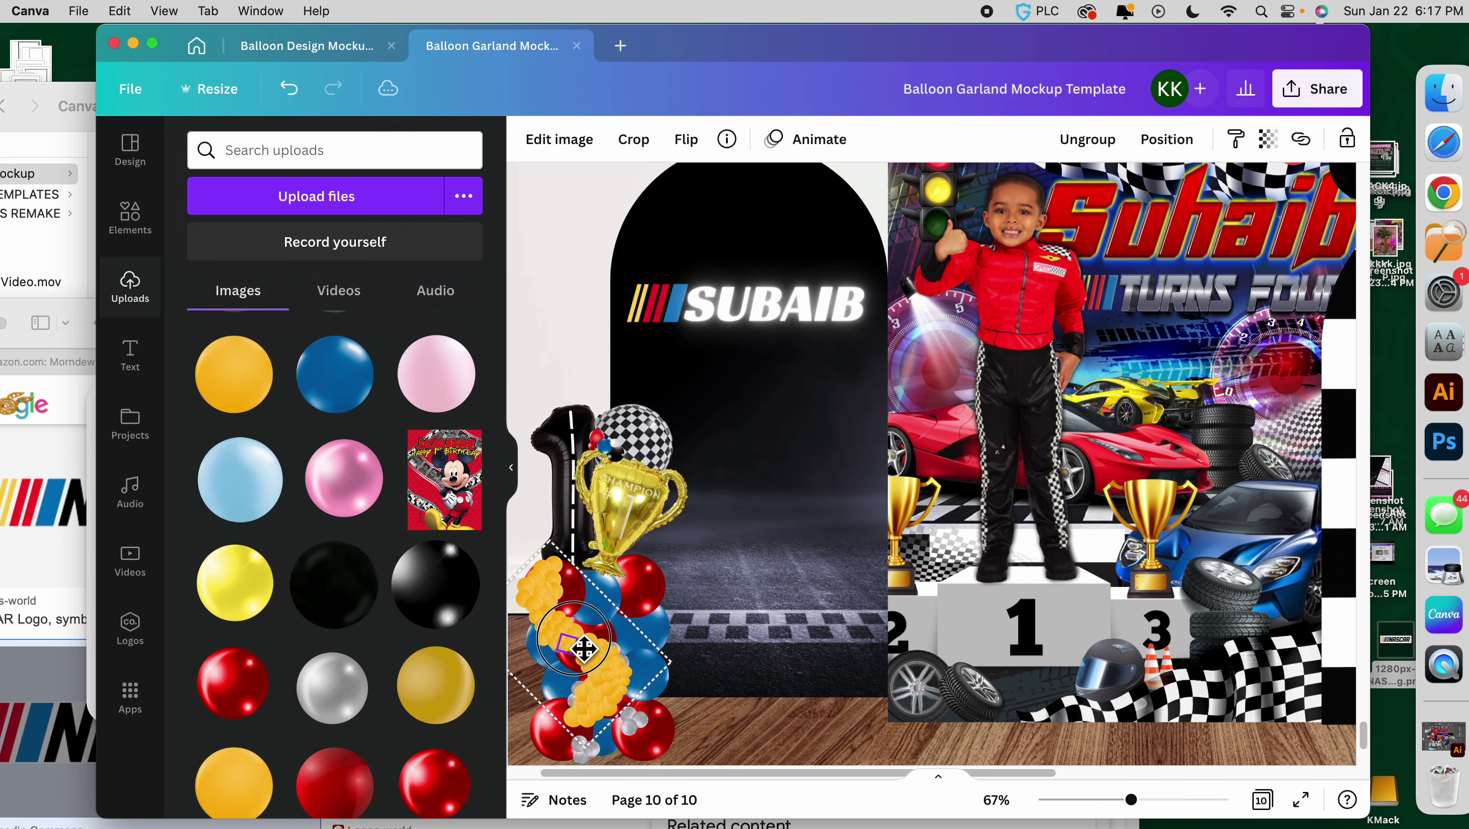
Move the small yellow garland onto the multicolored garland at the checkered arch, enlarging it and reducing its tilt.
{"action": "left_click_drag", "start_coordinate": [614, 691], "coordinate": [1251, 754]}
{"action": "left_click_drag", "start_coordinate": [1149, 807], "coordinate": [1224, 772]}
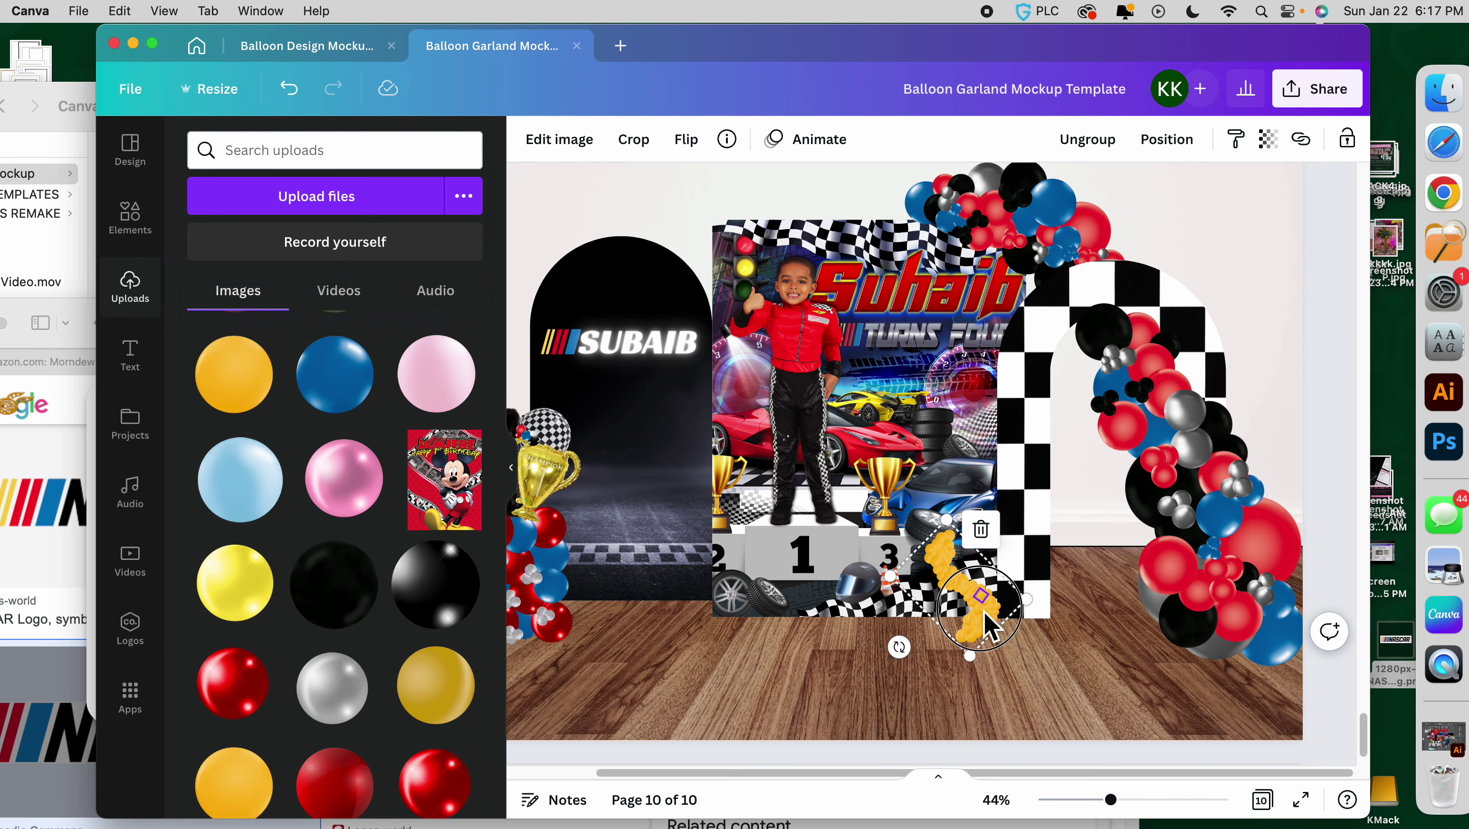
{"action": "left_click_drag", "start_coordinate": [987, 624], "coordinate": [1201, 563]}
{"action": "left_click_drag", "start_coordinate": [1168, 464], "coordinate": [1164, 425]}
{"action": "left_click_drag", "start_coordinate": [1180, 504], "coordinate": [1150, 349]}
{"action": "left_click_drag", "start_coordinate": [1081, 428], "coordinate": [1121, 463]}
{"action": "left_click_drag", "start_coordinate": [1163, 351], "coordinate": [1246, 430]}
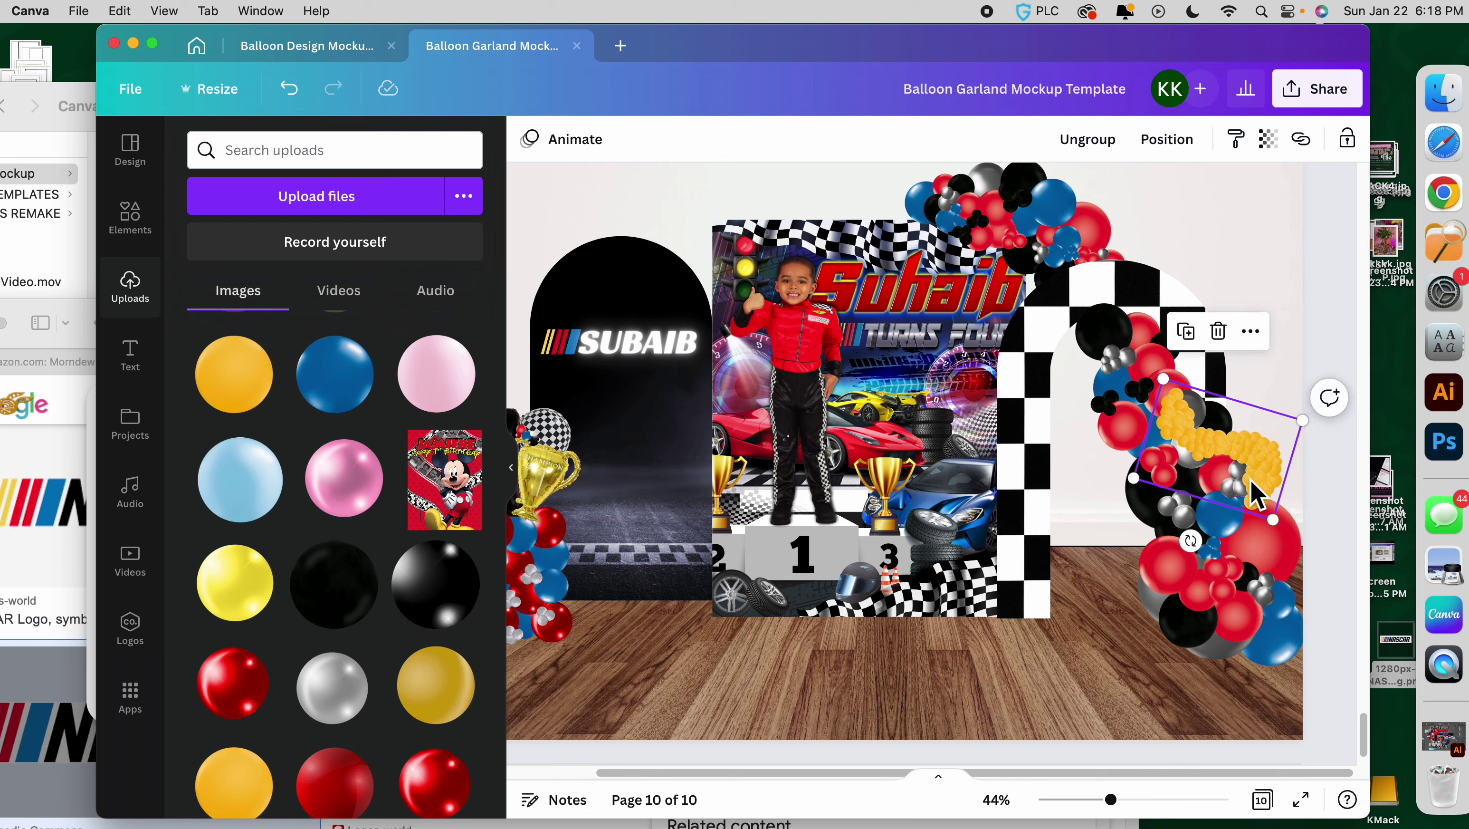
{"action": "left_click_drag", "start_coordinate": [1255, 502], "coordinate": [1268, 487]}
Shrink the small yellow garland and settle it across the middle of the lower multicolored garland.
{"action": "left_click", "coordinate": [1089, 560]}
{"action": "left_click", "coordinate": [1168, 413]}
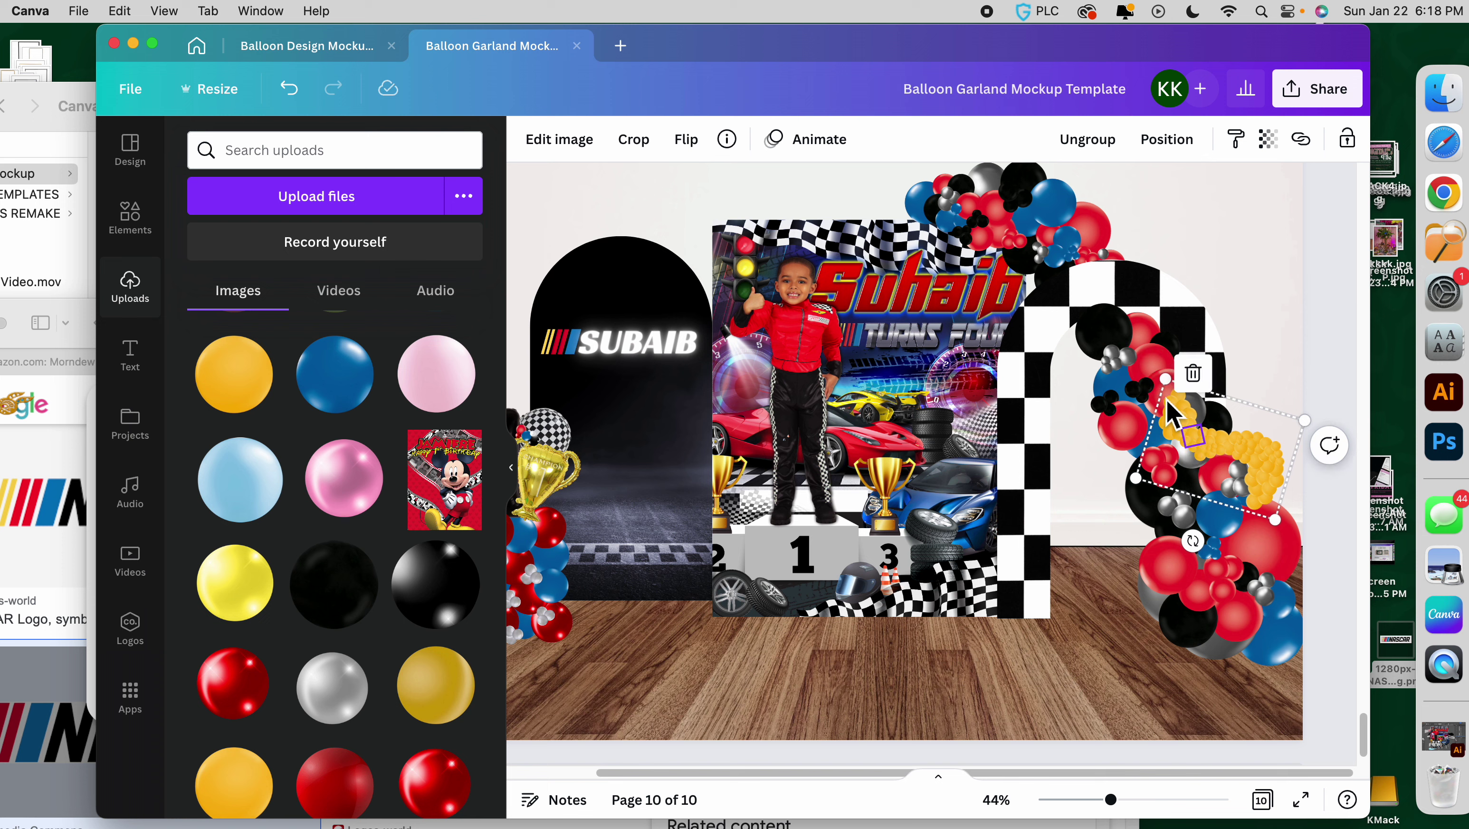
{"action": "left_click_drag", "start_coordinate": [1170, 381], "coordinate": [1188, 464]}
{"action": "left_click", "coordinate": [1005, 584]}
{"action": "left_click", "coordinate": [1063, 664]}
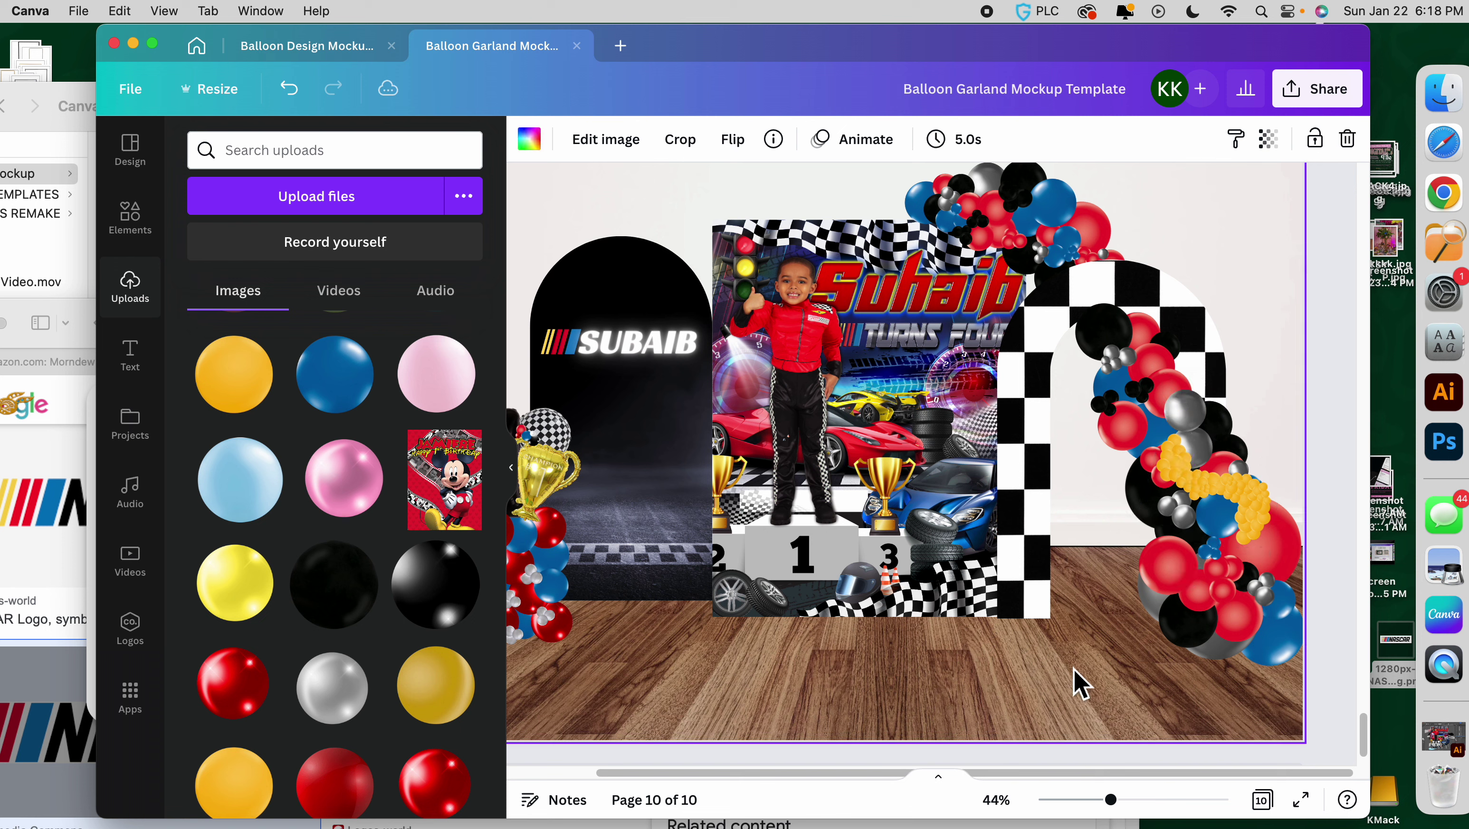
{"action": "left_click", "coordinate": [1238, 535]}
{"action": "left_click_drag", "start_coordinate": [1272, 569], "coordinate": [1256, 562]}
{"action": "left_click_drag", "start_coordinate": [1238, 510], "coordinate": [1247, 516]}
Duplicate the small yellow garland onto the upper multicolored garland and rotate the copy to follow its balloons.
{"action": "scroll", "coordinate": [1010, 679], "scroll_direction": "up", "scroll_amount": 3}
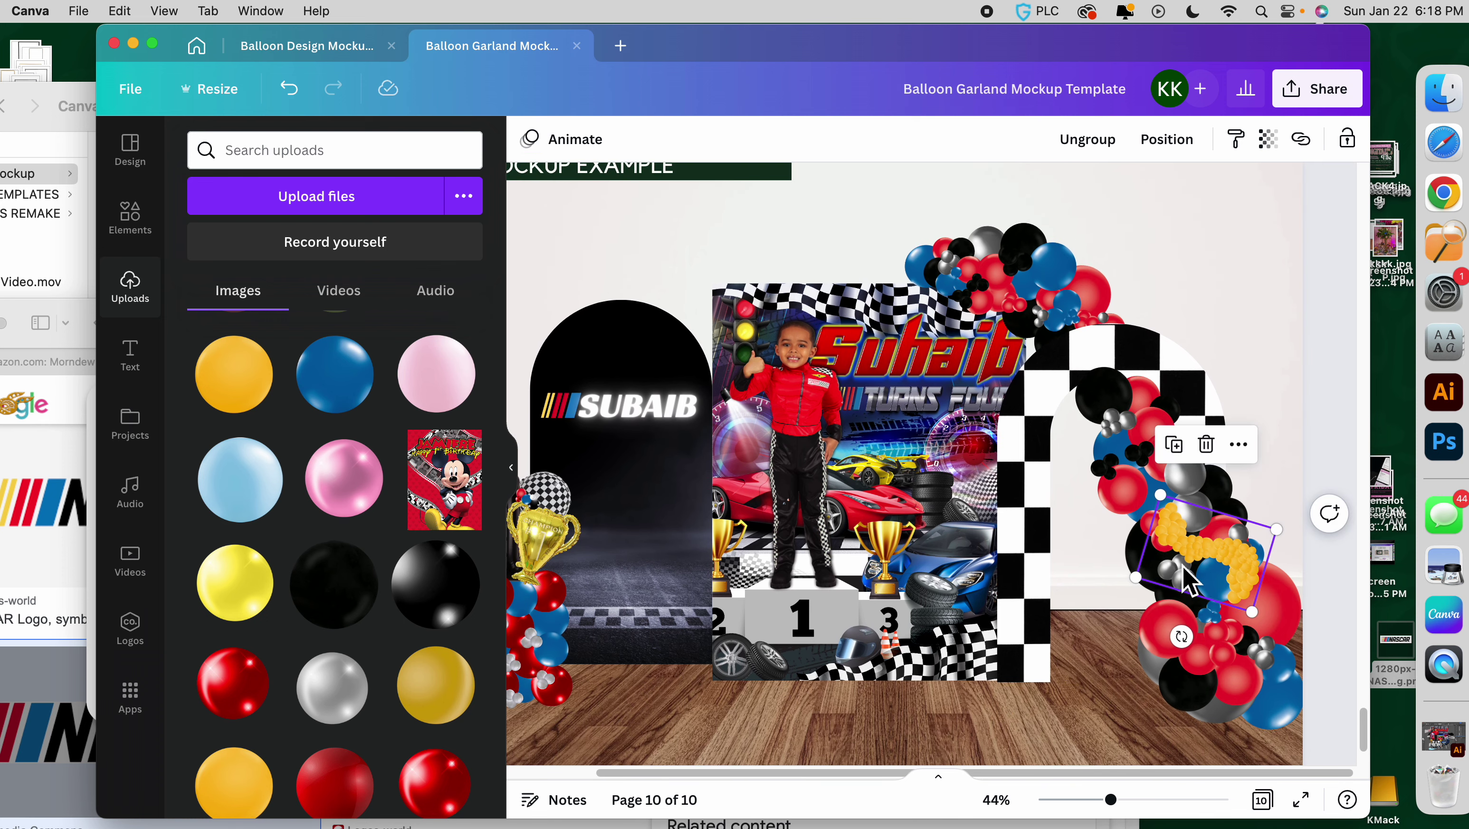
{"action": "key", "text": "super+c"}
{"action": "key", "text": "super+v"}
{"action": "left_click_drag", "start_coordinate": [1193, 524], "coordinate": [1052, 271]}
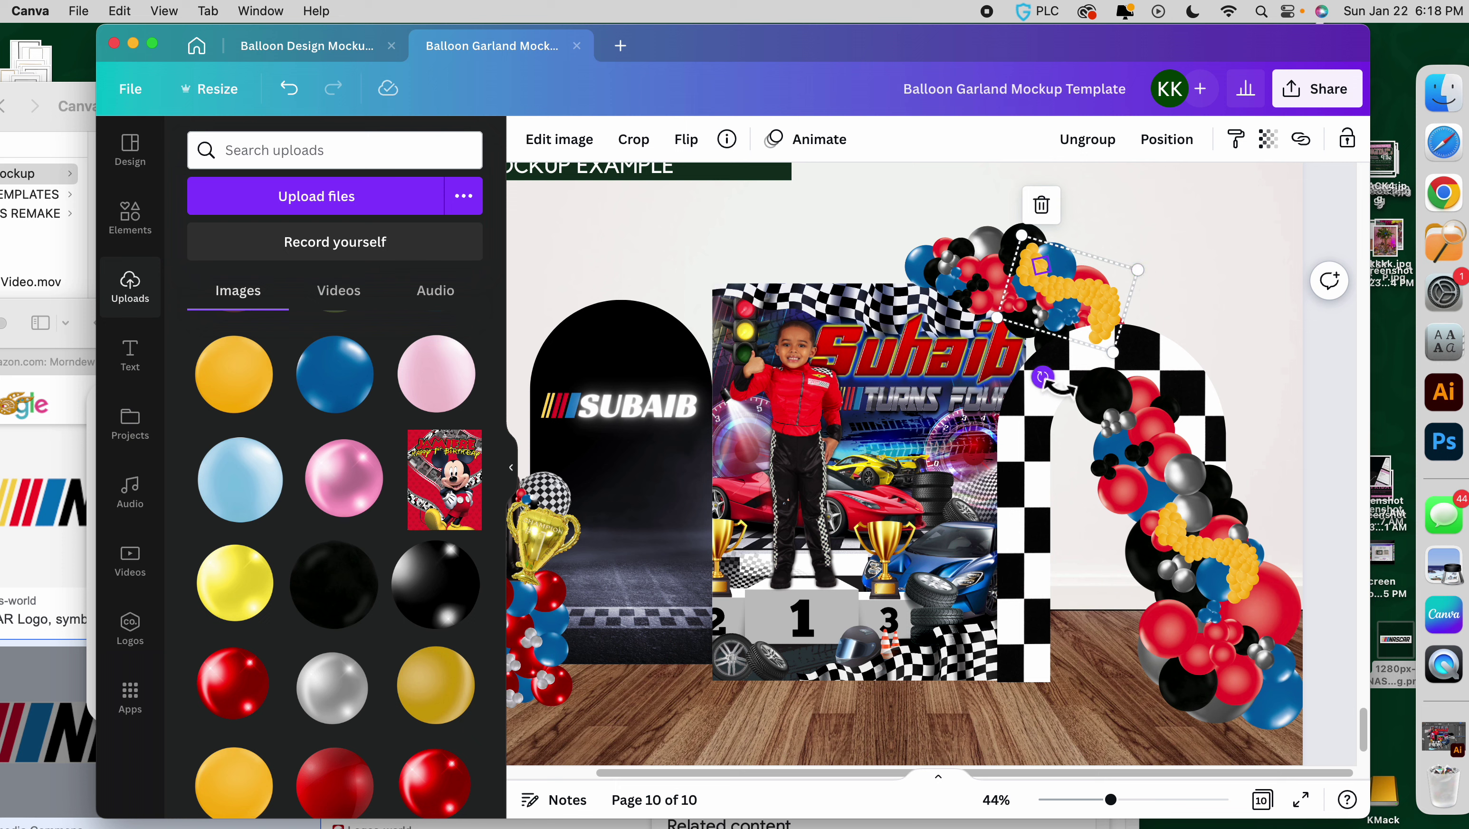
{"action": "left_click_drag", "start_coordinate": [1060, 388], "coordinate": [1097, 384]}
{"action": "mouse_move", "coordinate": [1088, 281]}
{"action": "left_mouse_down"}
{"action": "mouse_move", "coordinate": [1062, 270]}
{"action": "mouse_move", "coordinate": [1110, 283]}
{"action": "left_mouse_up"}
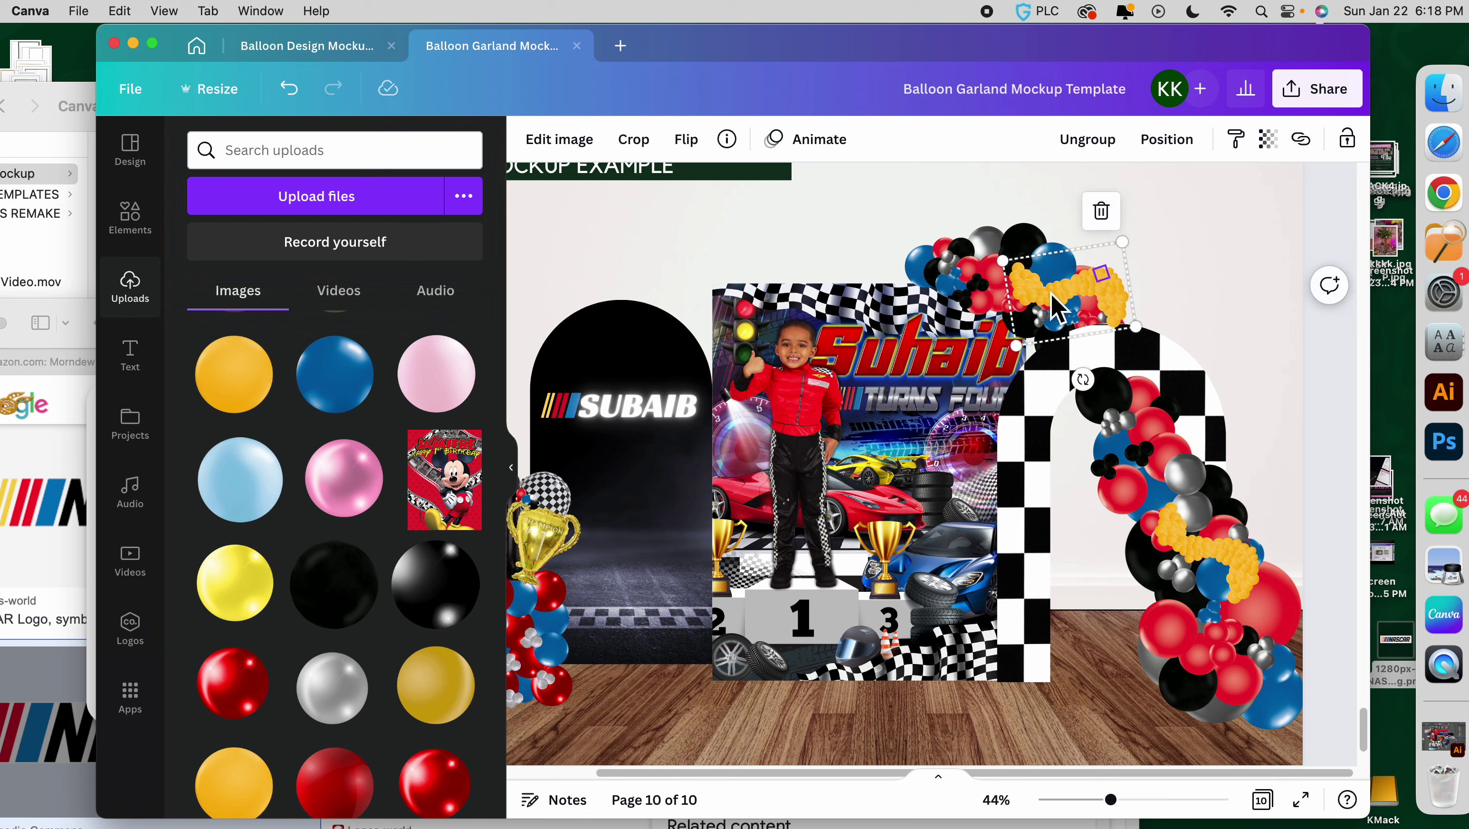
Delete surplus balloons from the underside and left end of the upper yellow garland.
{"action": "double_click", "coordinate": [1065, 319]}
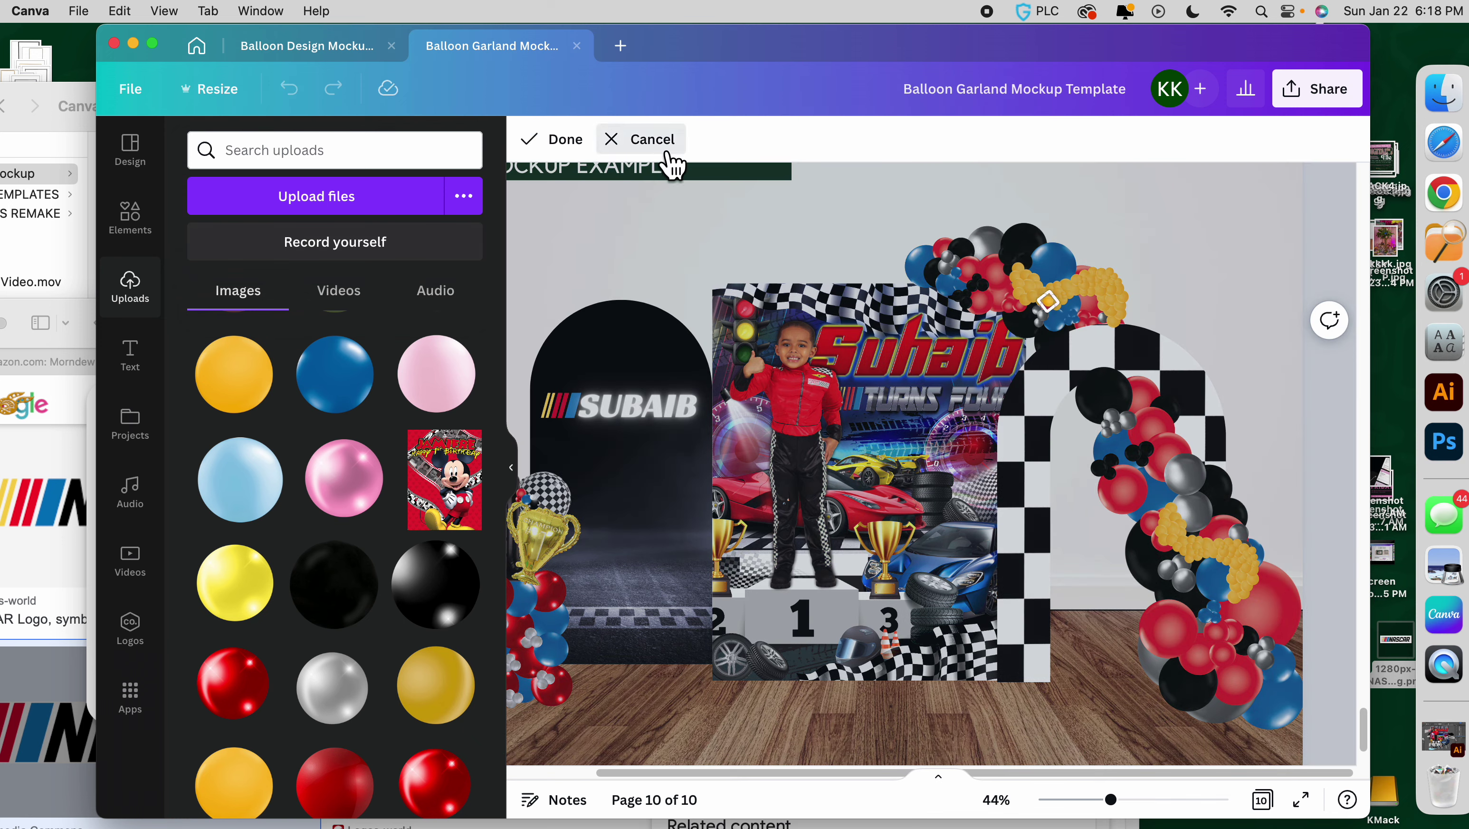
{"action": "left_click", "coordinate": [641, 139]}
{"action": "left_click_drag", "start_coordinate": [1110, 799], "coordinate": [1170, 813]}
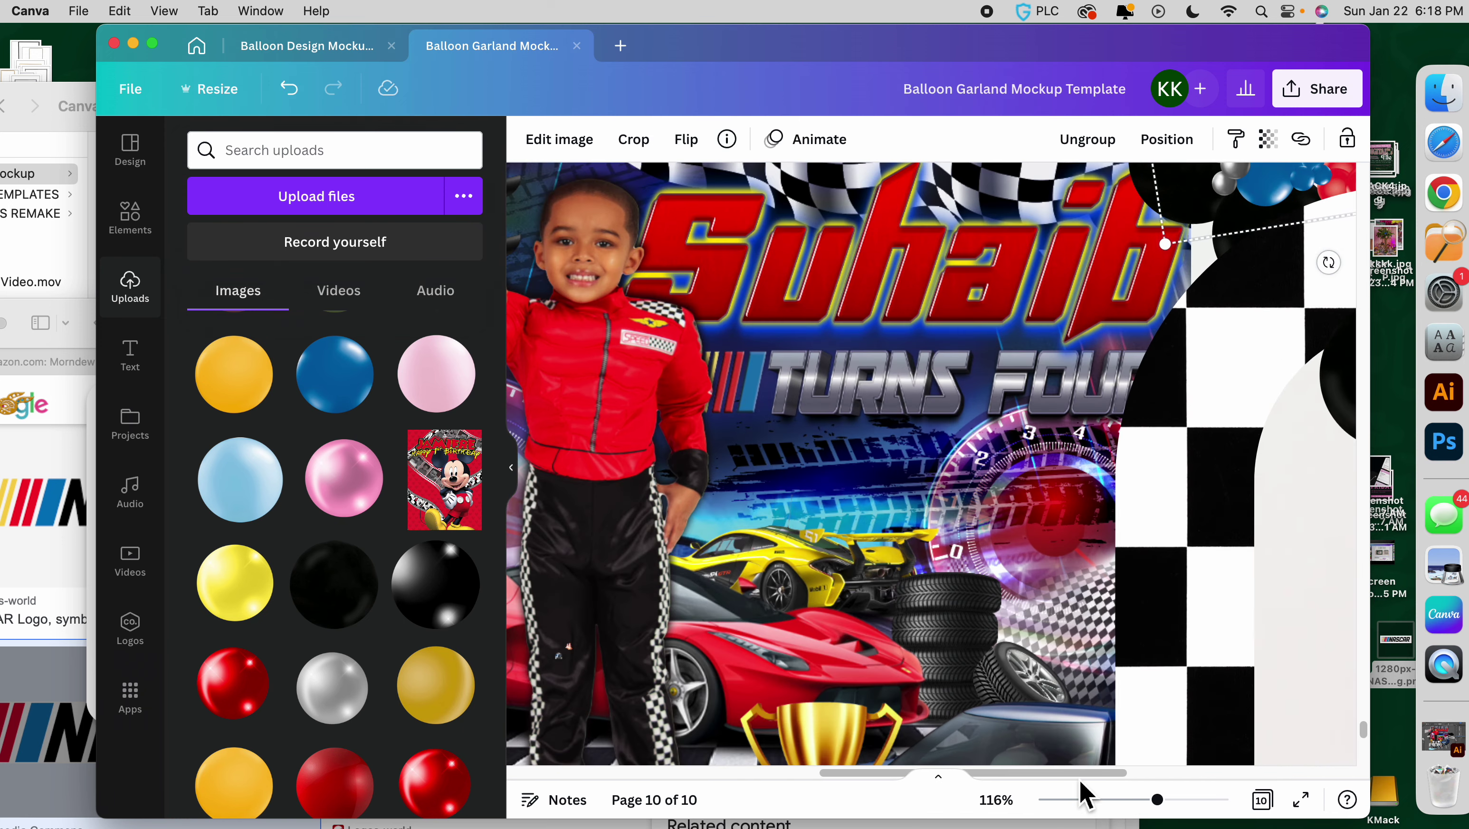
{"action": "left_click_drag", "start_coordinate": [1081, 776], "coordinate": [1199, 792]}
{"action": "scroll", "coordinate": [1110, 577], "scroll_direction": "up", "scroll_amount": 6}
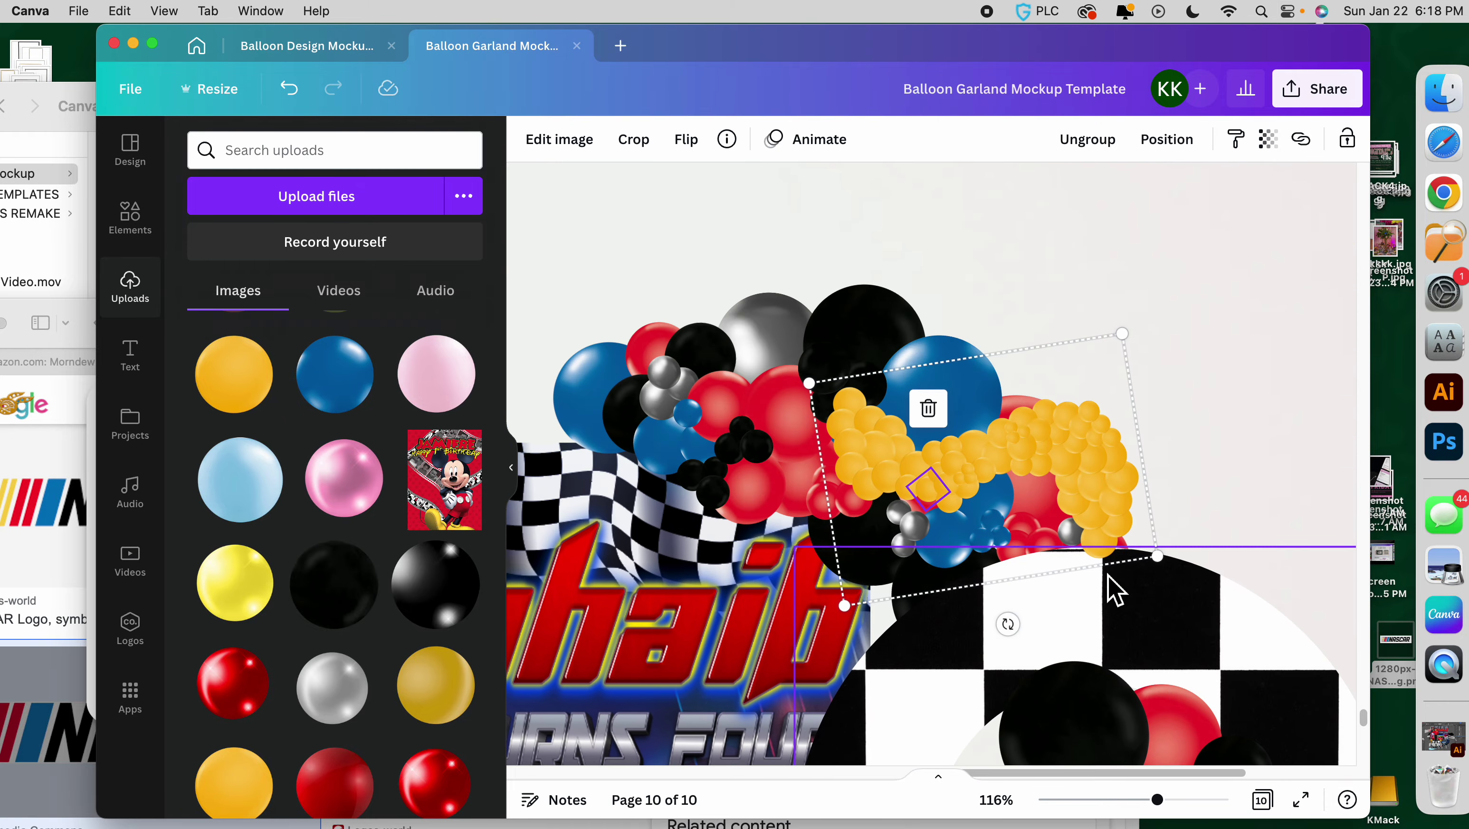
{"action": "left_click", "coordinate": [952, 510]}
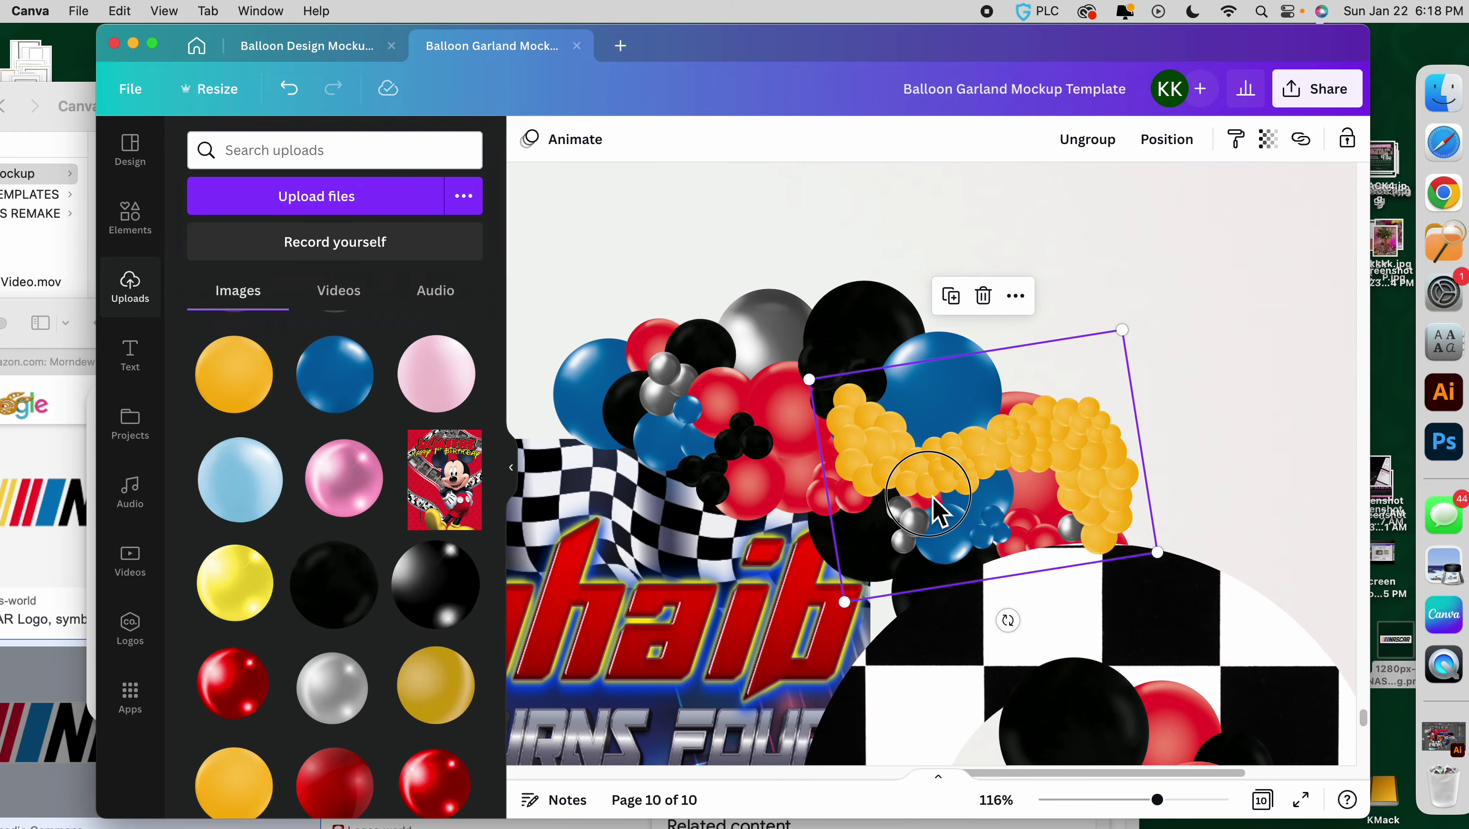
{"action": "left_click", "coordinate": [933, 505]}
{"action": "key", "text": "Delete"}
{"action": "left_click", "coordinate": [845, 482]}
{"action": "key", "text": "Delete"}
Trim the tip balloons at the upper yellow garland's left end and rotate the garland closer to level.
{"action": "left_click", "coordinate": [864, 407]}
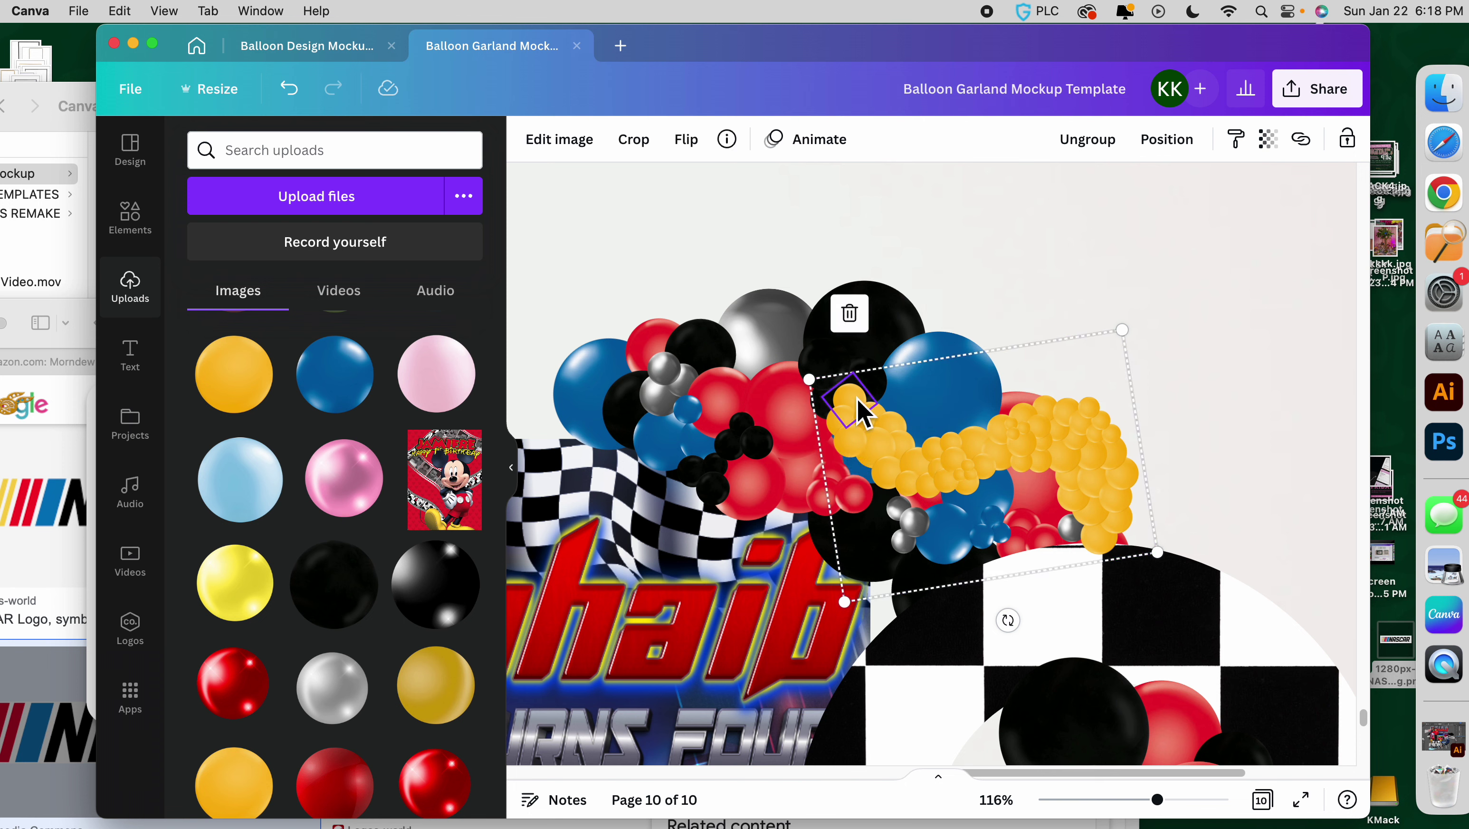
{"action": "left_click_drag", "start_coordinate": [837, 416], "coordinate": [852, 430]}
{"action": "left_click", "coordinate": [850, 426]}
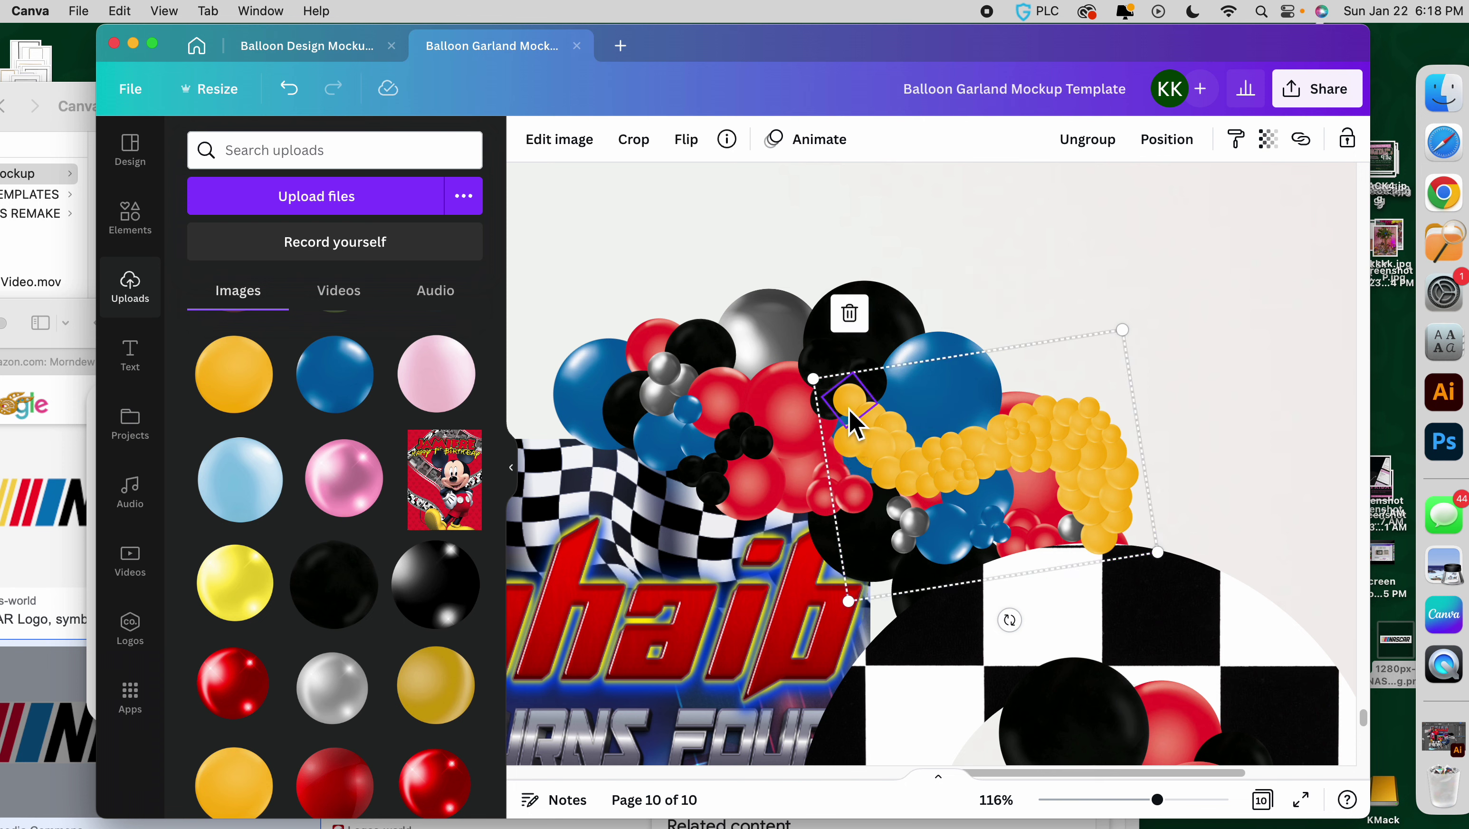
{"action": "left_click_drag", "start_coordinate": [858, 412], "coordinate": [886, 461]}
{"action": "key", "text": "Delete"}
{"action": "left_click", "coordinate": [866, 442]}
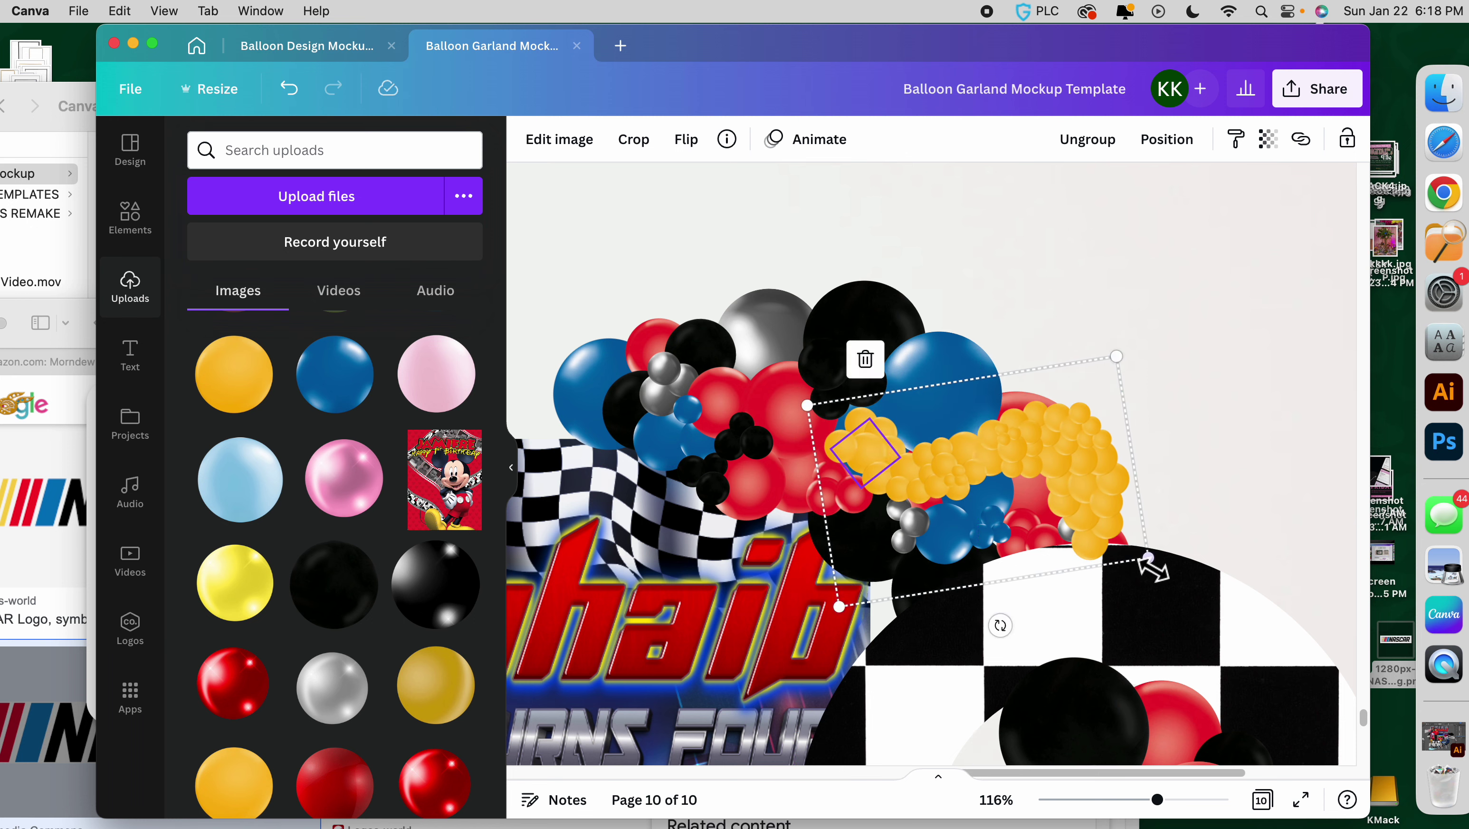
{"action": "left_click_drag", "start_coordinate": [1014, 632], "coordinate": [985, 627]}
{"action": "left_click_drag", "start_coordinate": [939, 464], "coordinate": [931, 464]}
Delete individual balloons from the drooping right tail of the upper yellow garland to thin it out.
{"action": "left_click", "coordinate": [1074, 569]}
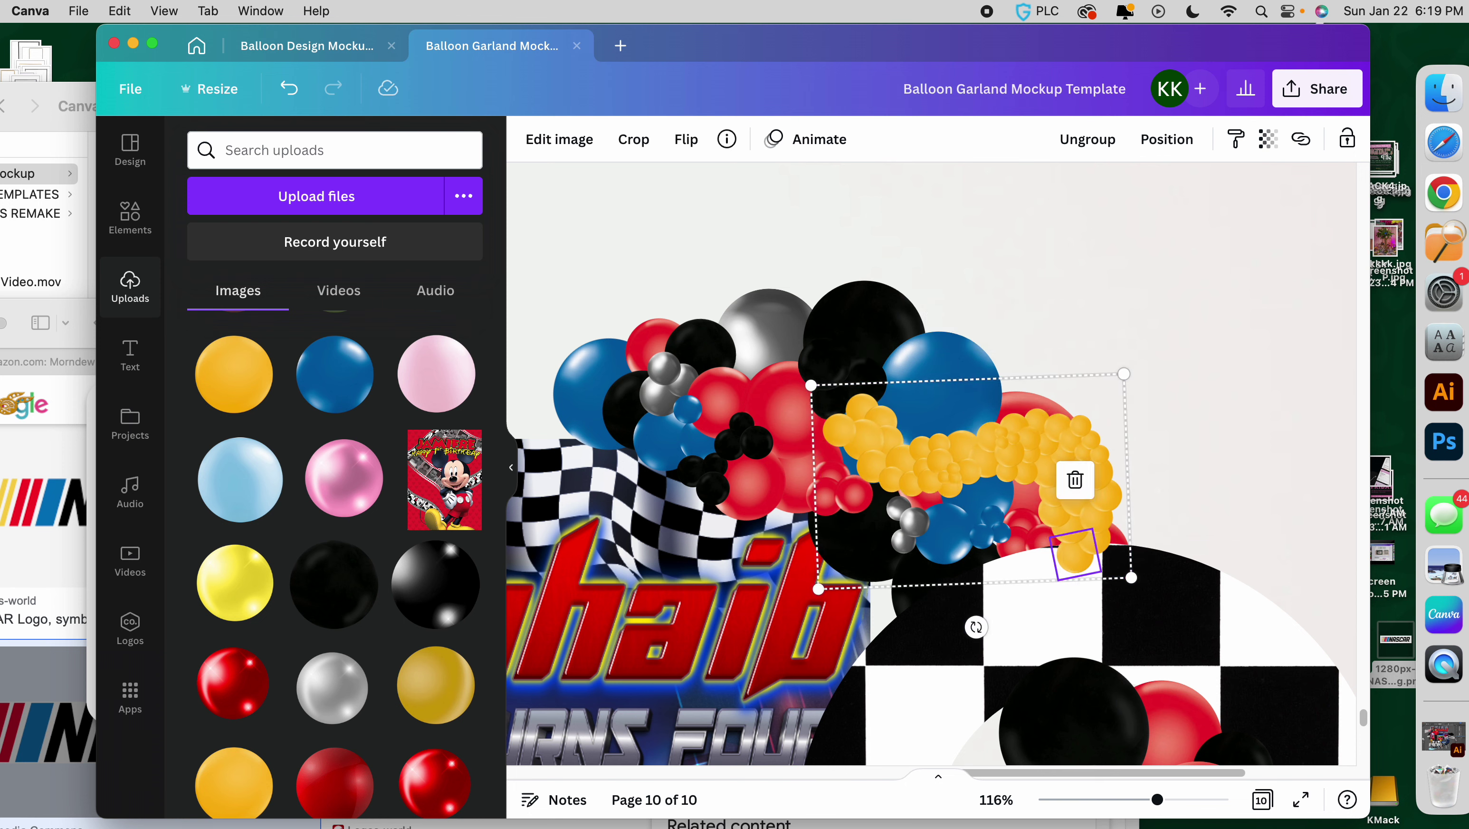
{"action": "key", "text": "Delete"}
{"action": "left_click", "coordinate": [1101, 553]}
{"action": "left_click", "coordinate": [1052, 503]}
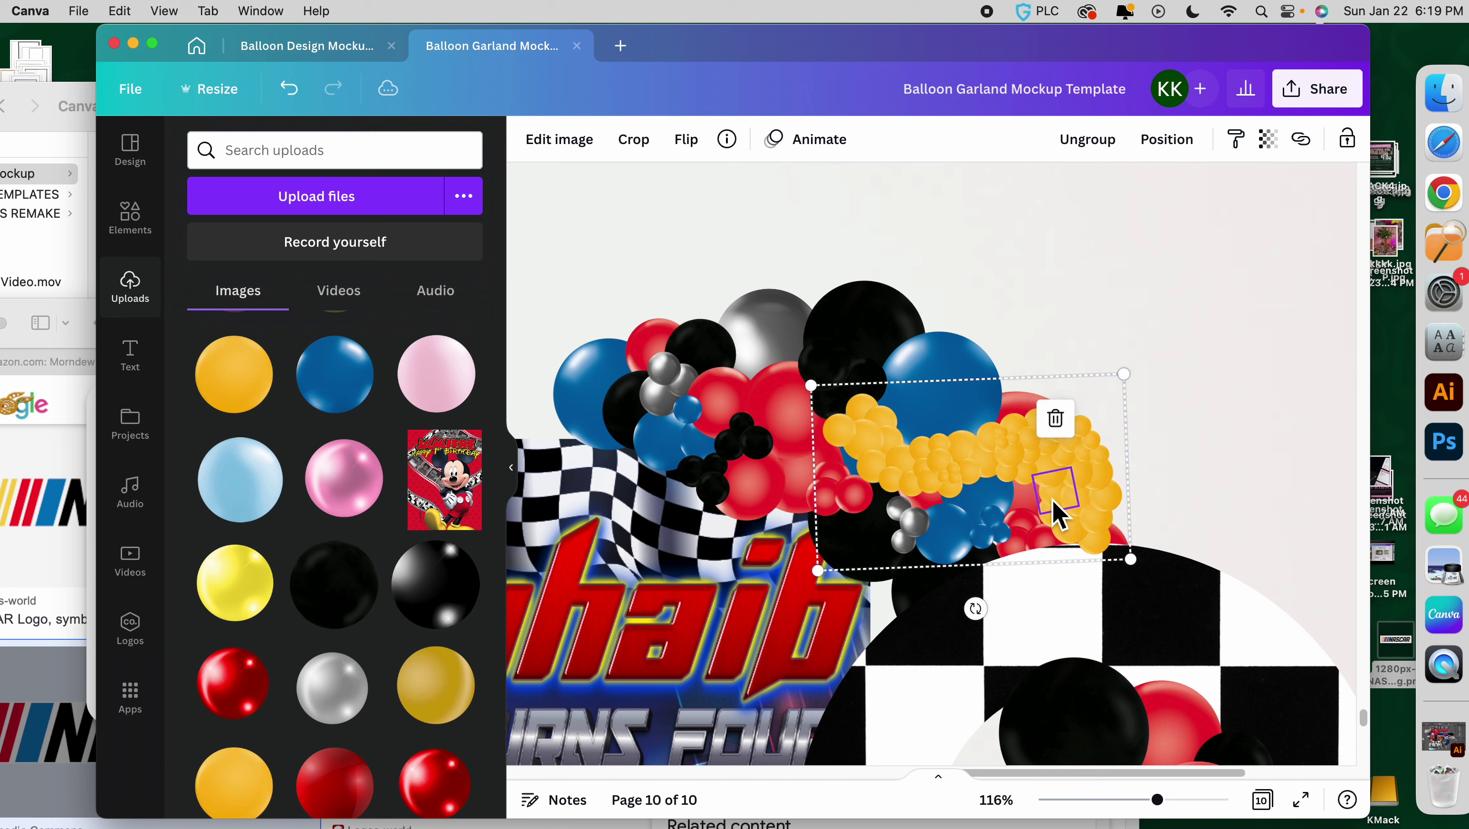
{"action": "key", "text": "Delete"}
{"action": "left_click", "coordinate": [1060, 513]}
{"action": "key", "text": "Delete"}
{"action": "left_click", "coordinate": [1071, 529]}
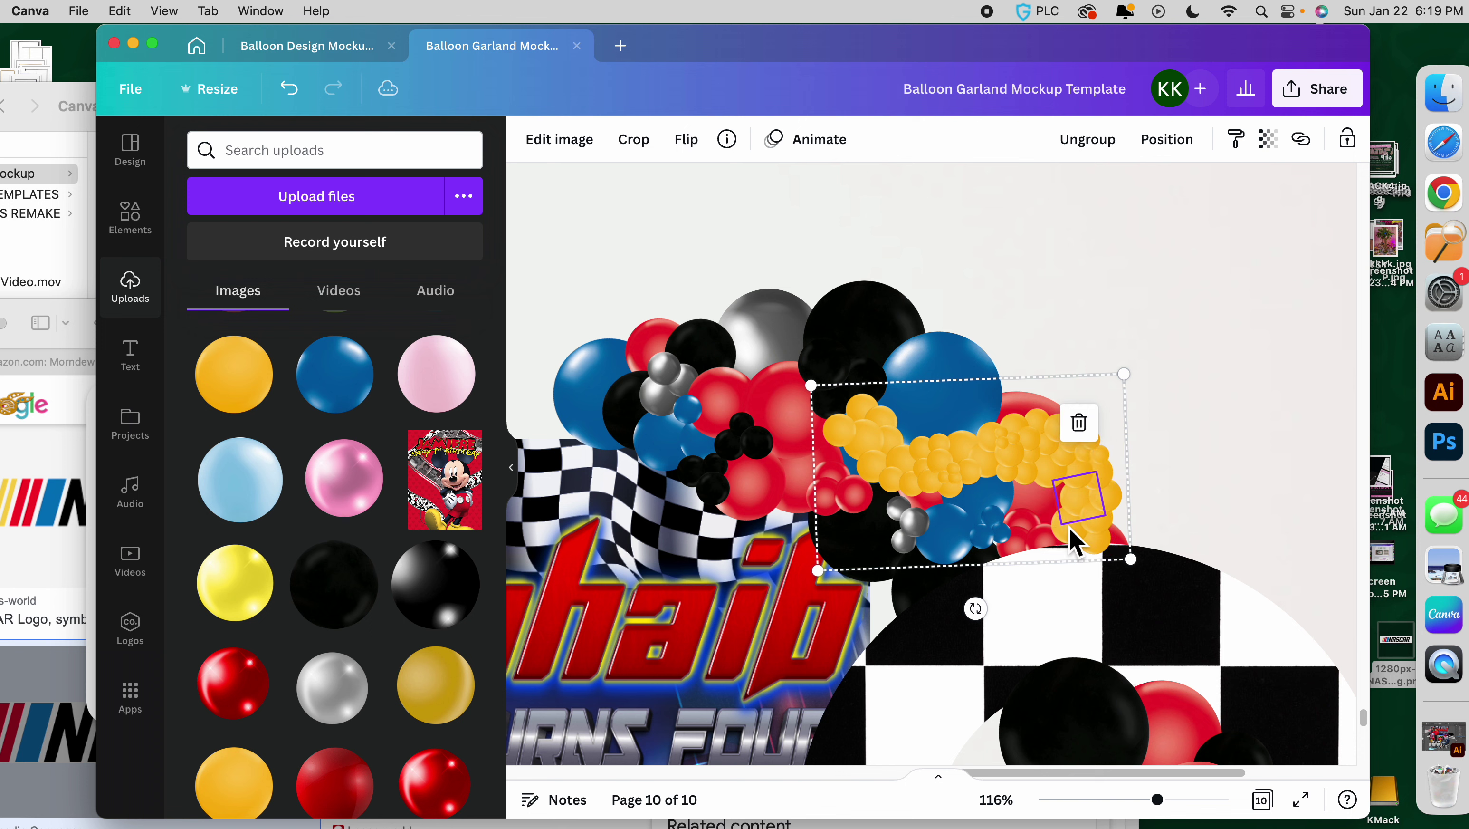
{"action": "left_click", "coordinate": [1068, 549]}
{"action": "left_click", "coordinate": [1084, 547]}
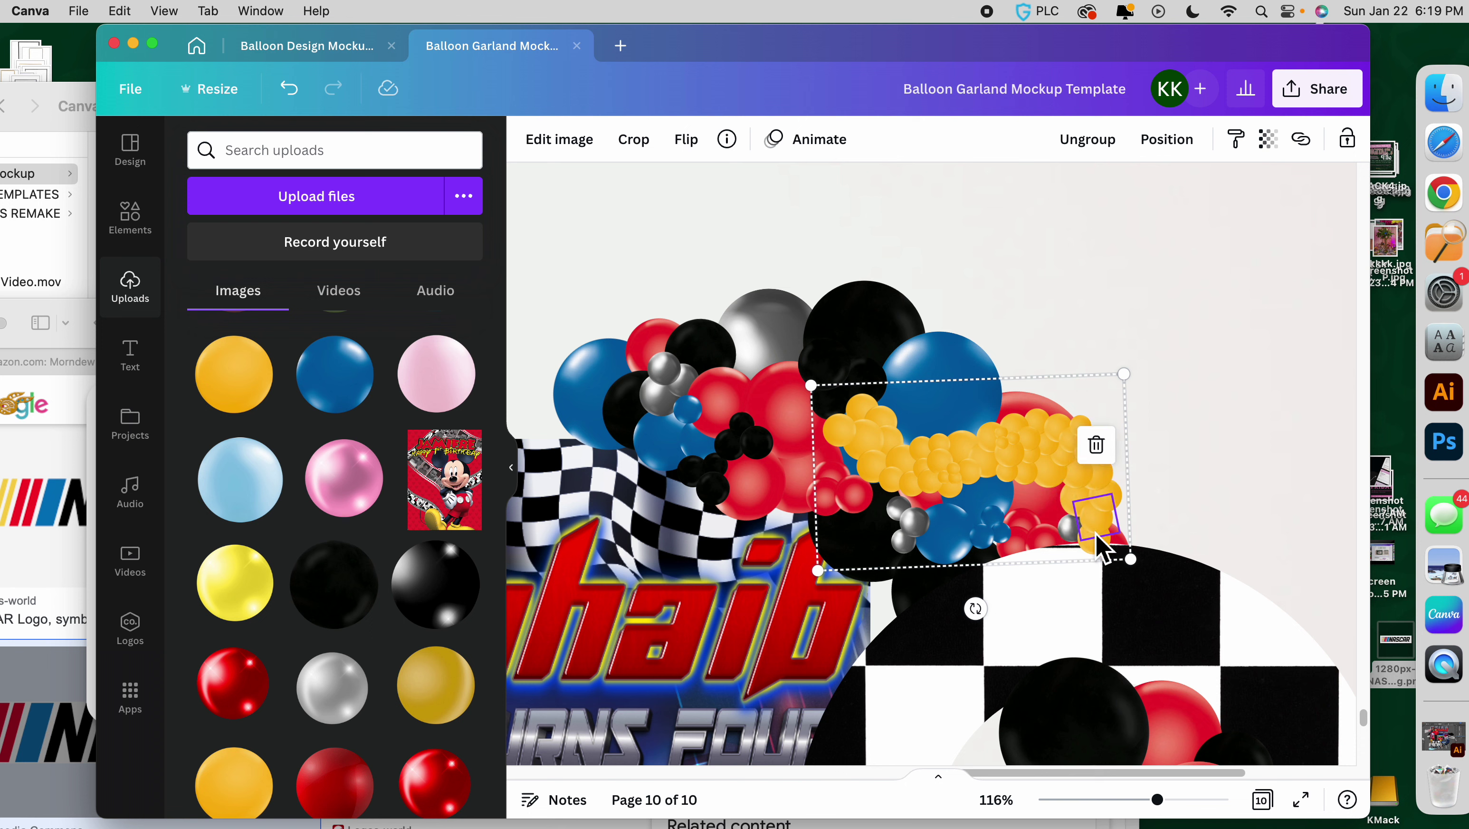
Undo the last deletion and remove only the lowest balloon at the tip of the upper yellow garland's tail.
{"action": "left_click", "coordinate": [1102, 557]}
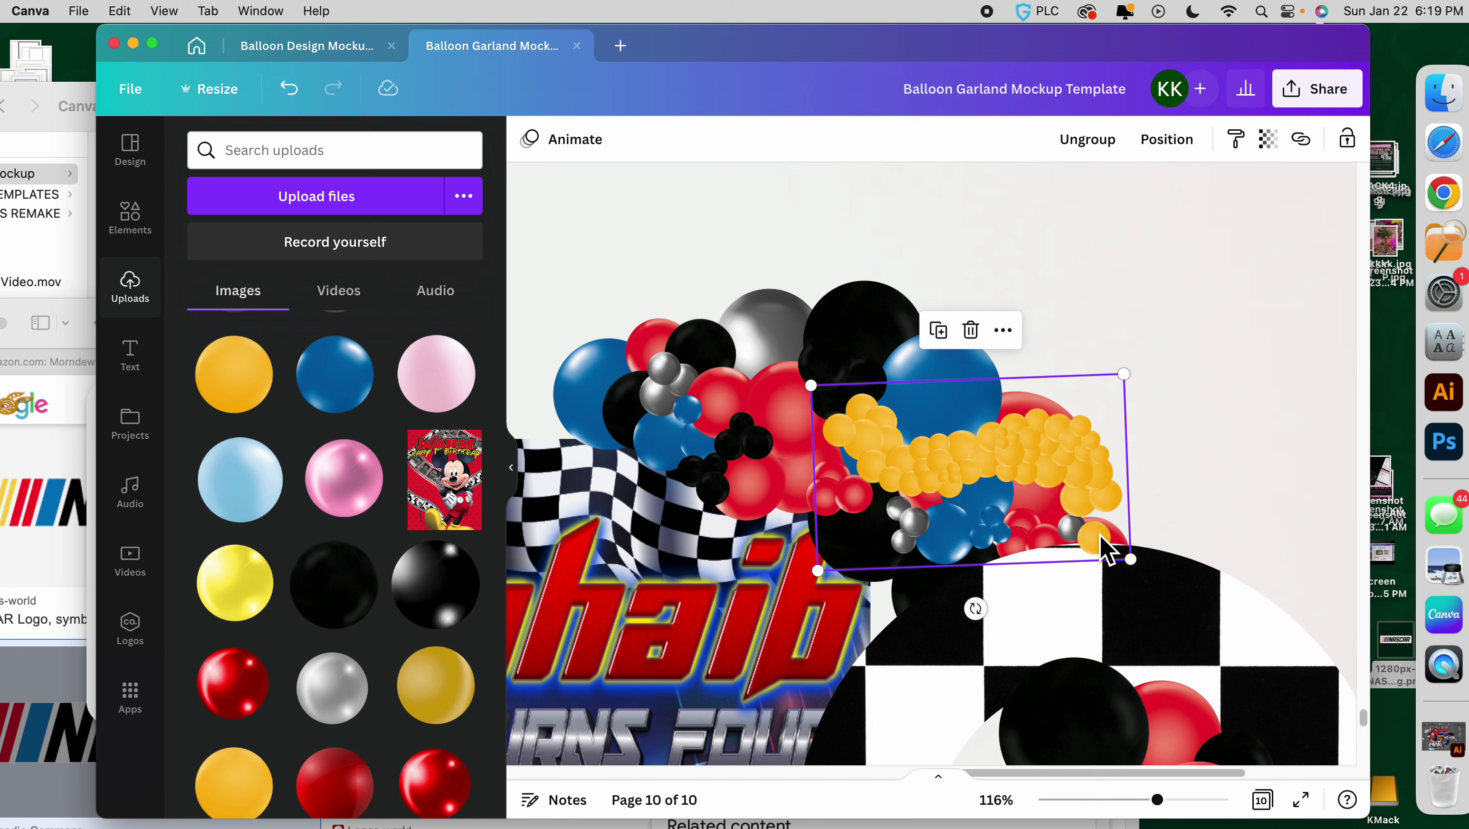
{"action": "key", "text": "Delete"}
{"action": "key", "text": "super+z"}
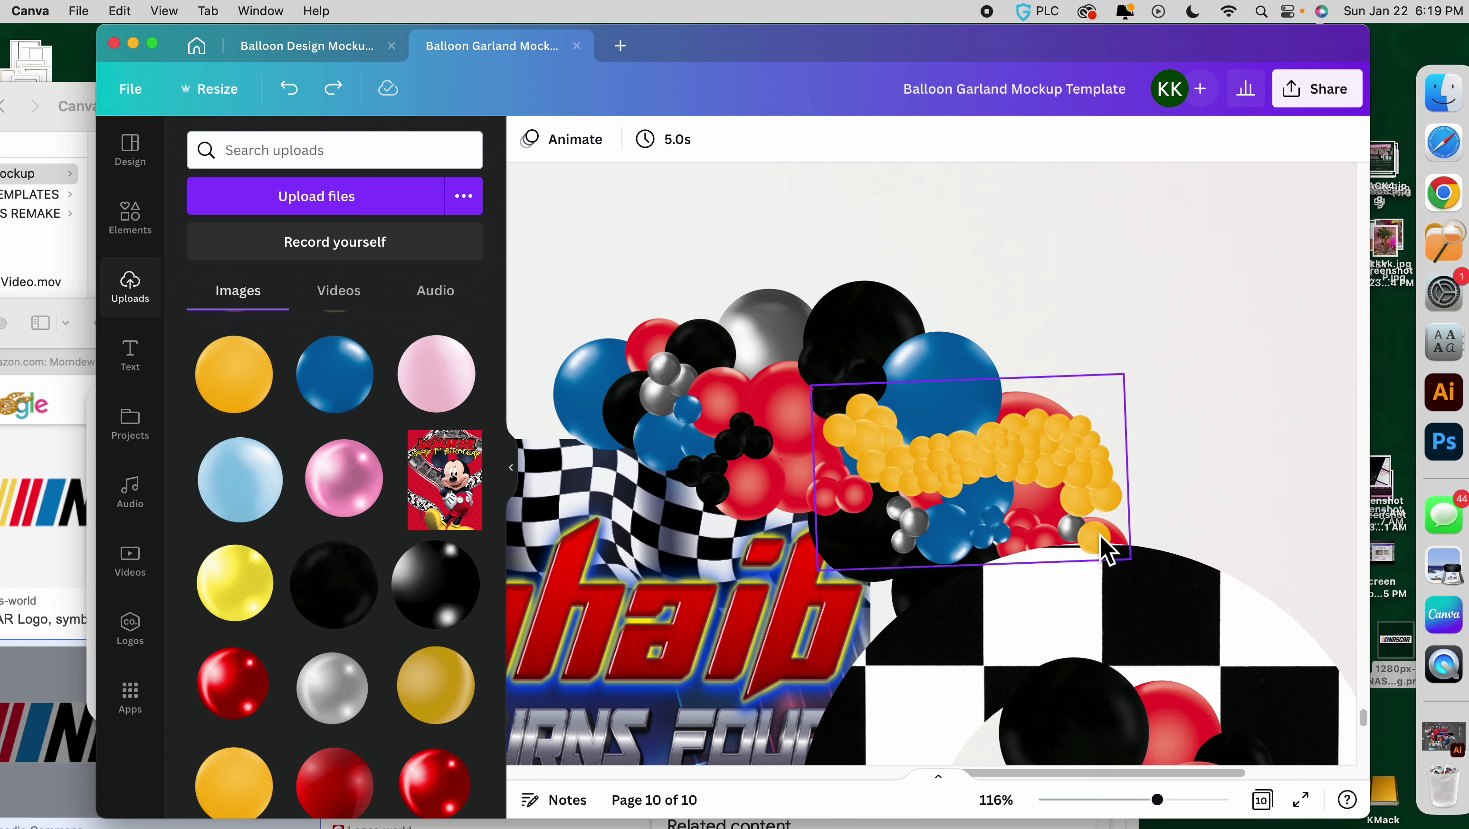
{"action": "left_click", "coordinate": [1102, 548]}
{"action": "left_click", "coordinate": [1098, 537]}
{"action": "key", "text": "Delete"}
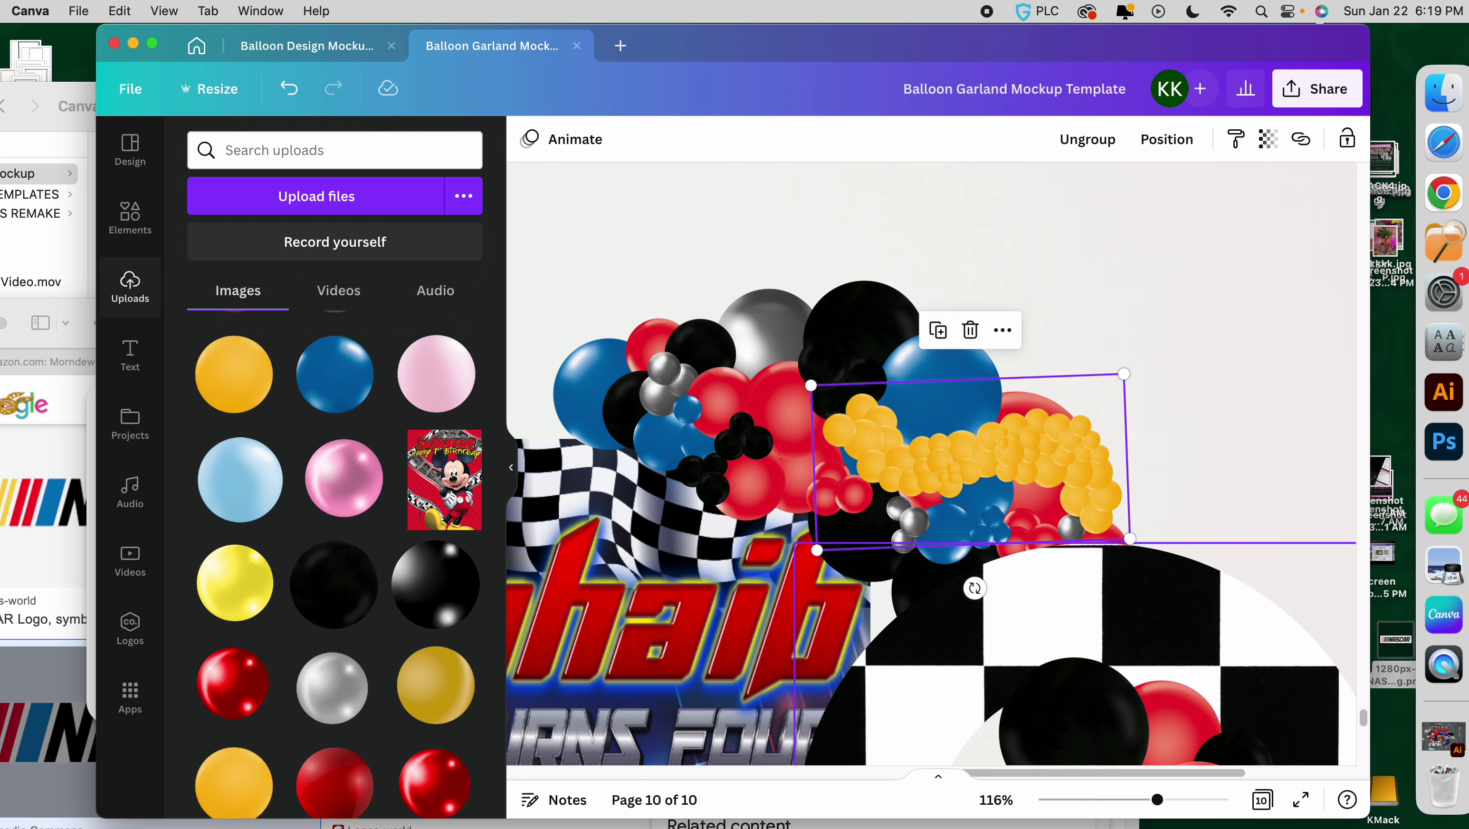
Rotate the upper yellow garland slightly and nudge it into place over the multicolored balloons.
{"action": "left_click", "coordinate": [1106, 519]}
{"action": "left_click_drag", "start_coordinate": [975, 587], "coordinate": [979, 595]}
{"action": "left_click_drag", "start_coordinate": [987, 473], "coordinate": [989, 469]}
{"action": "left_click", "coordinate": [1270, 488]}
{"action": "scroll", "coordinate": [1270, 488], "scroll_direction": "down", "scroll_amount": 3}
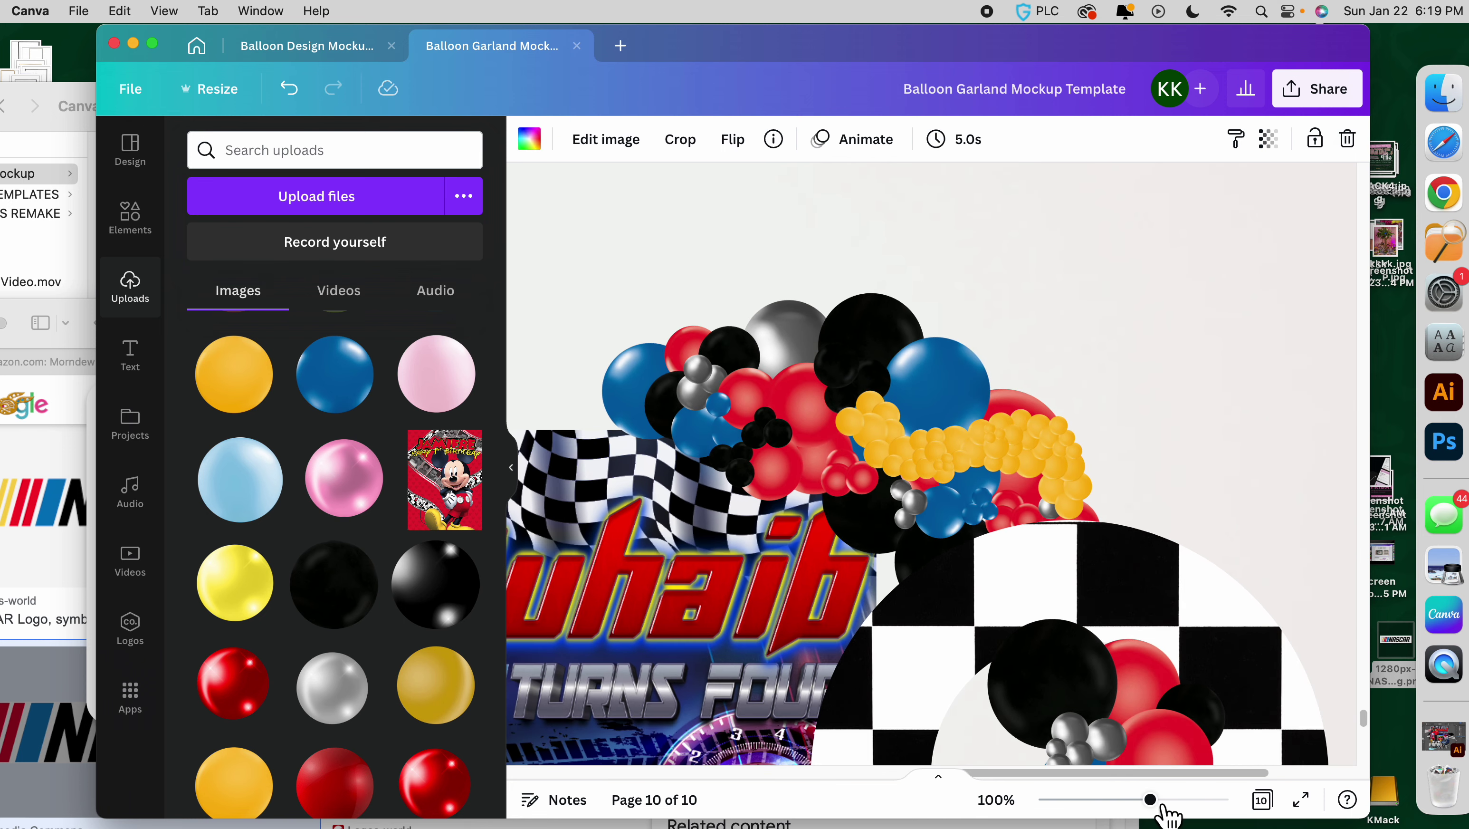
Add a yellow balloon from the uploads, shrink it and place it on a silver cluster of the trophy balloon column.
{"action": "left_click_drag", "start_coordinate": [1152, 800], "coordinate": [1103, 803]}
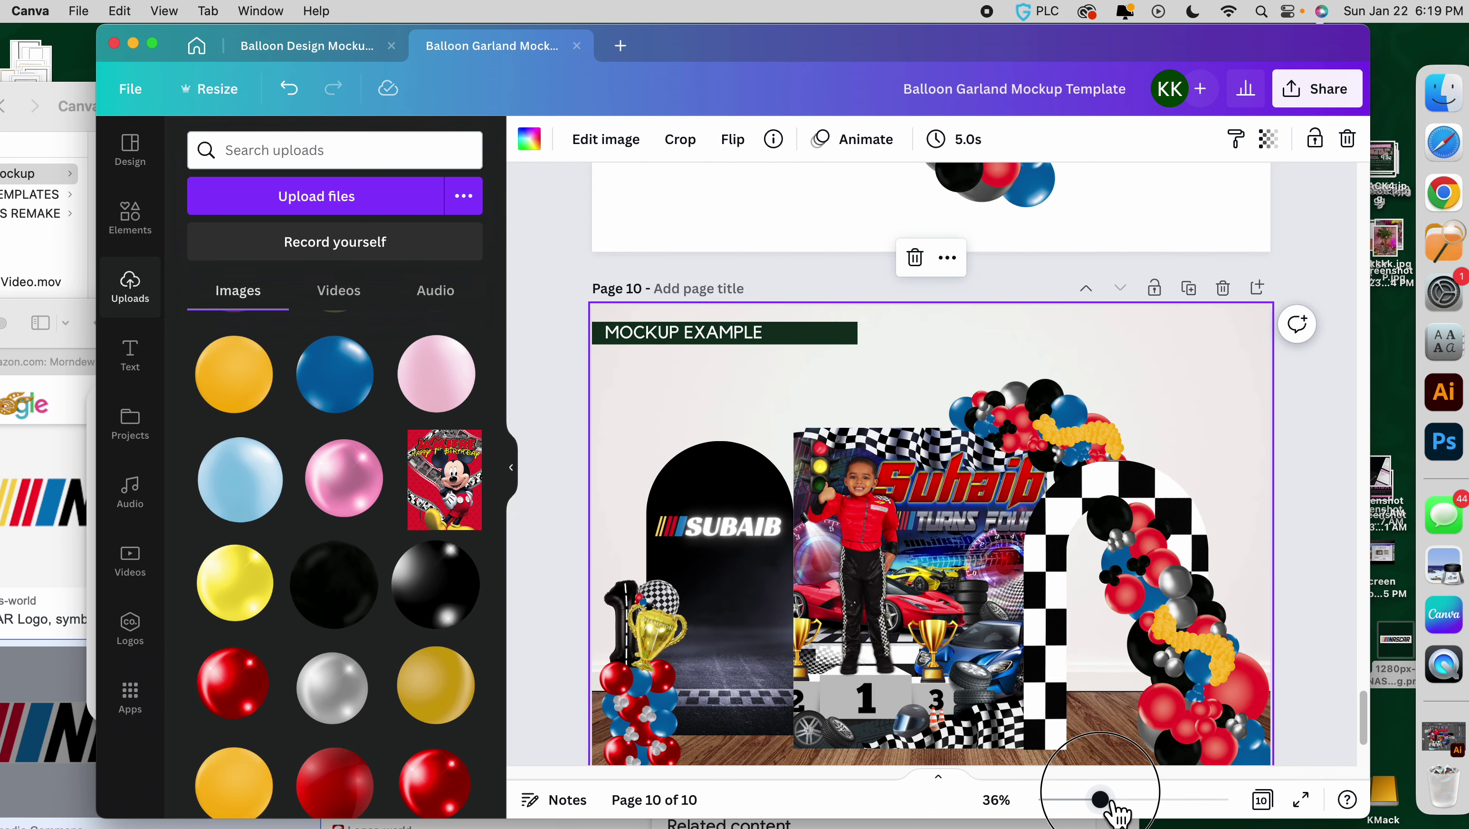
{"action": "scroll", "coordinate": [1099, 671], "scroll_direction": "down", "scroll_amount": 3}
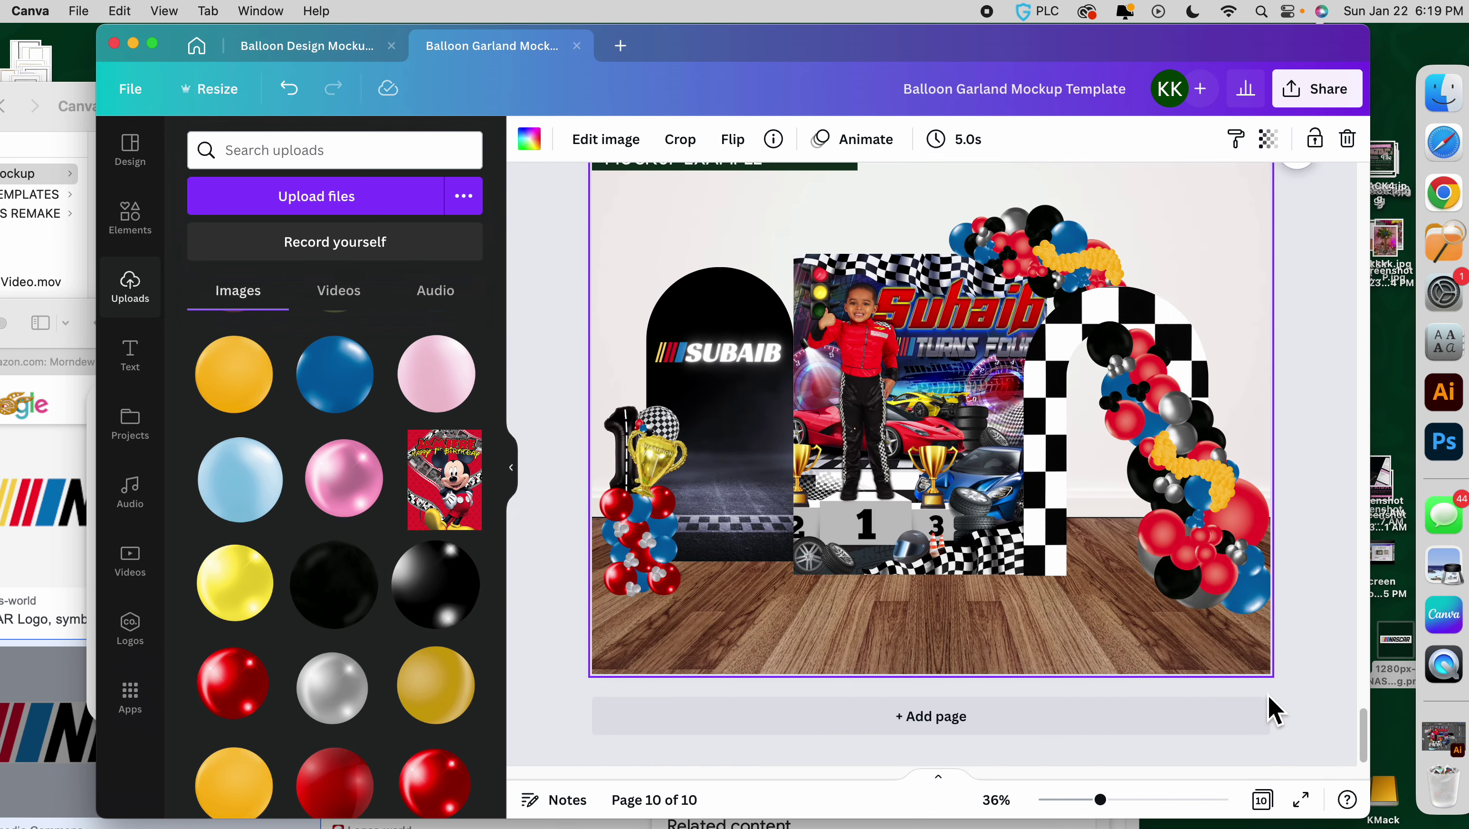
{"action": "left_click", "coordinate": [1264, 696]}
{"action": "scroll", "coordinate": [1294, 708], "scroll_direction": "up", "scroll_amount": 1}
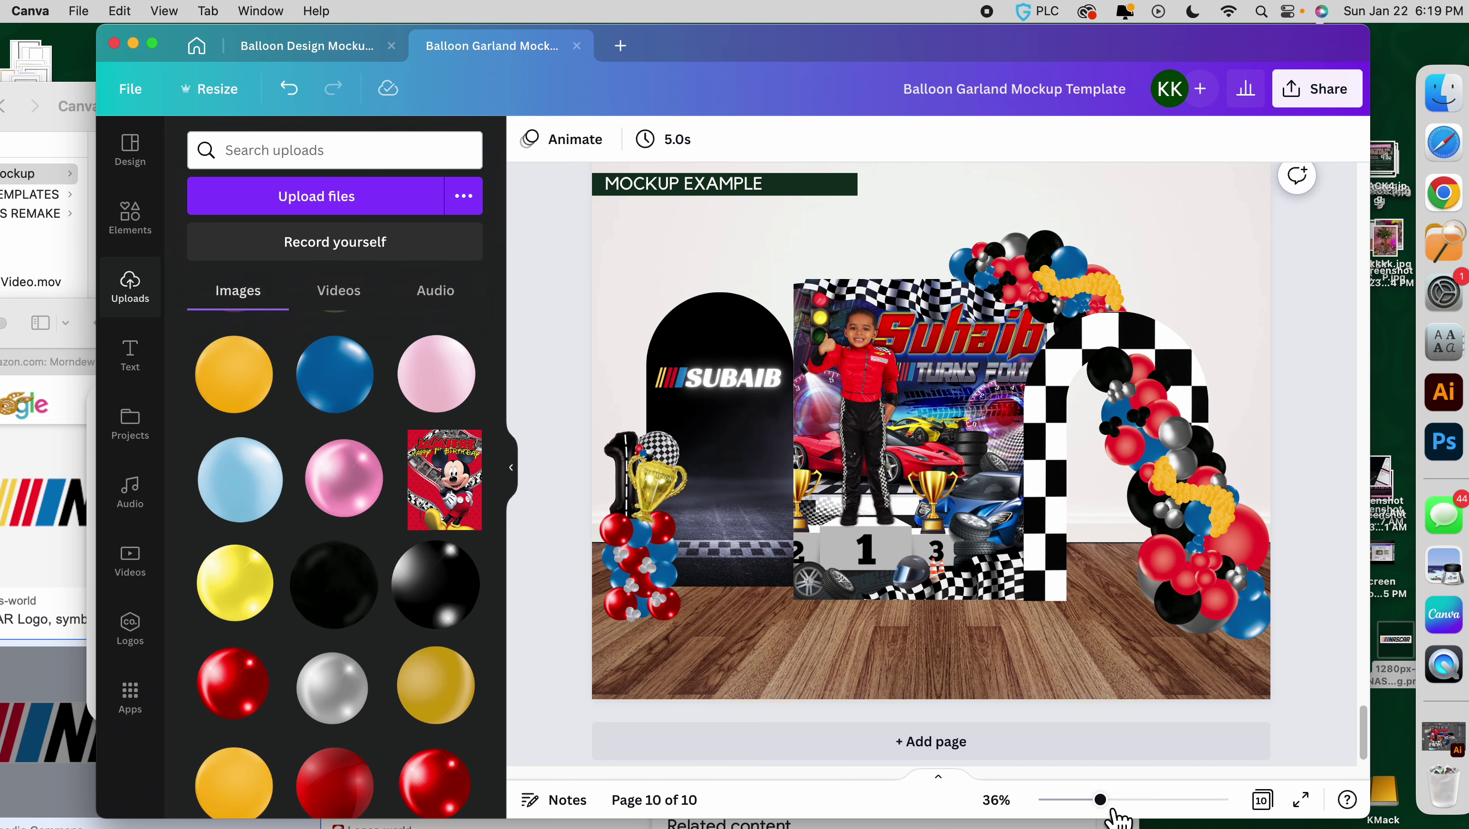
{"action": "left_click_drag", "start_coordinate": [1112, 807], "coordinate": [1128, 803]}
{"action": "left_click_drag", "start_coordinate": [905, 778], "coordinate": [737, 780]}
{"action": "scroll", "coordinate": [705, 701], "scroll_direction": "down", "scroll_amount": 5}
{"action": "left_click", "coordinate": [228, 378]}
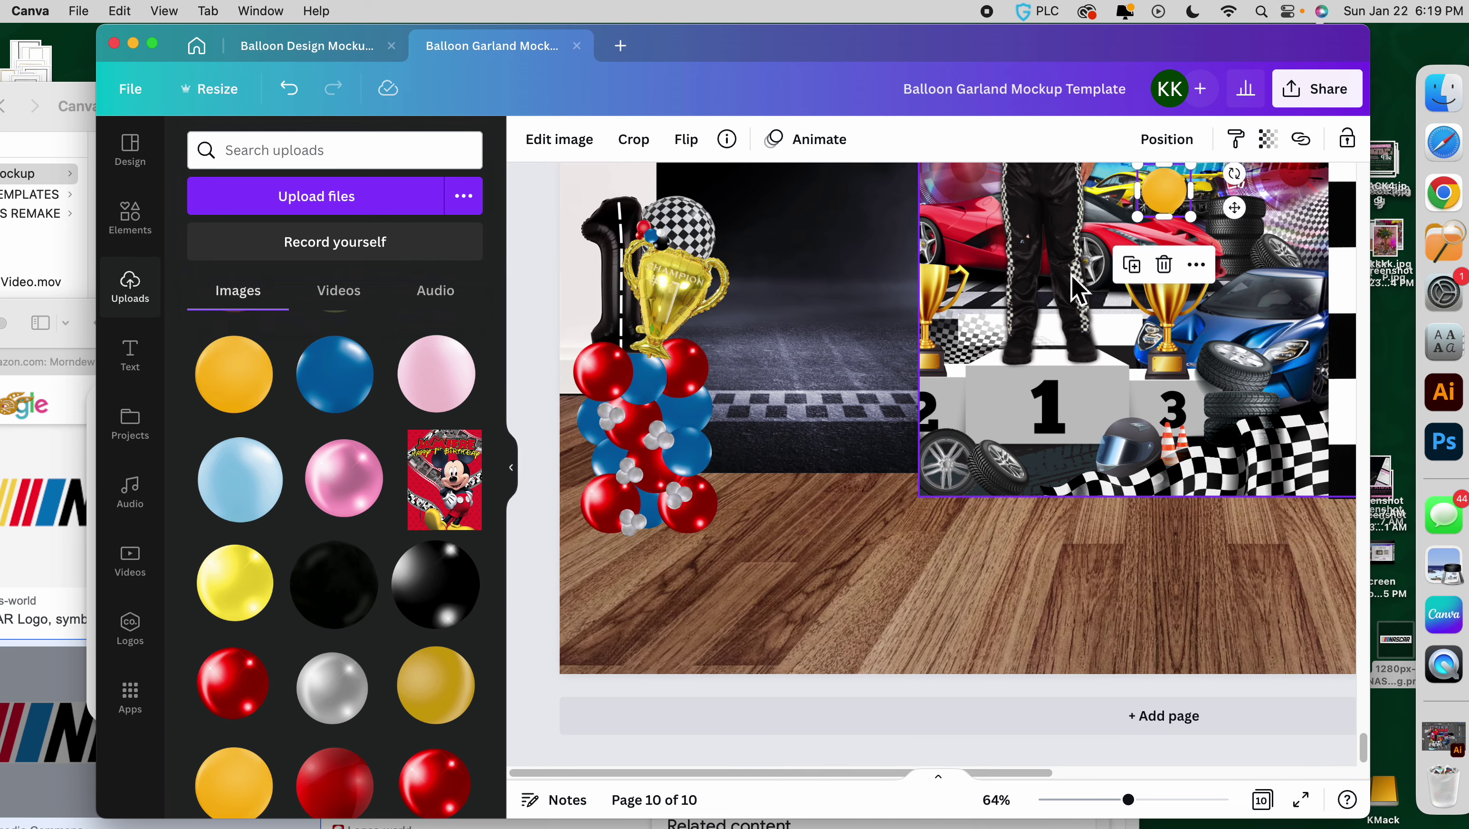
{"action": "left_click_drag", "start_coordinate": [1168, 206], "coordinate": [623, 445]}
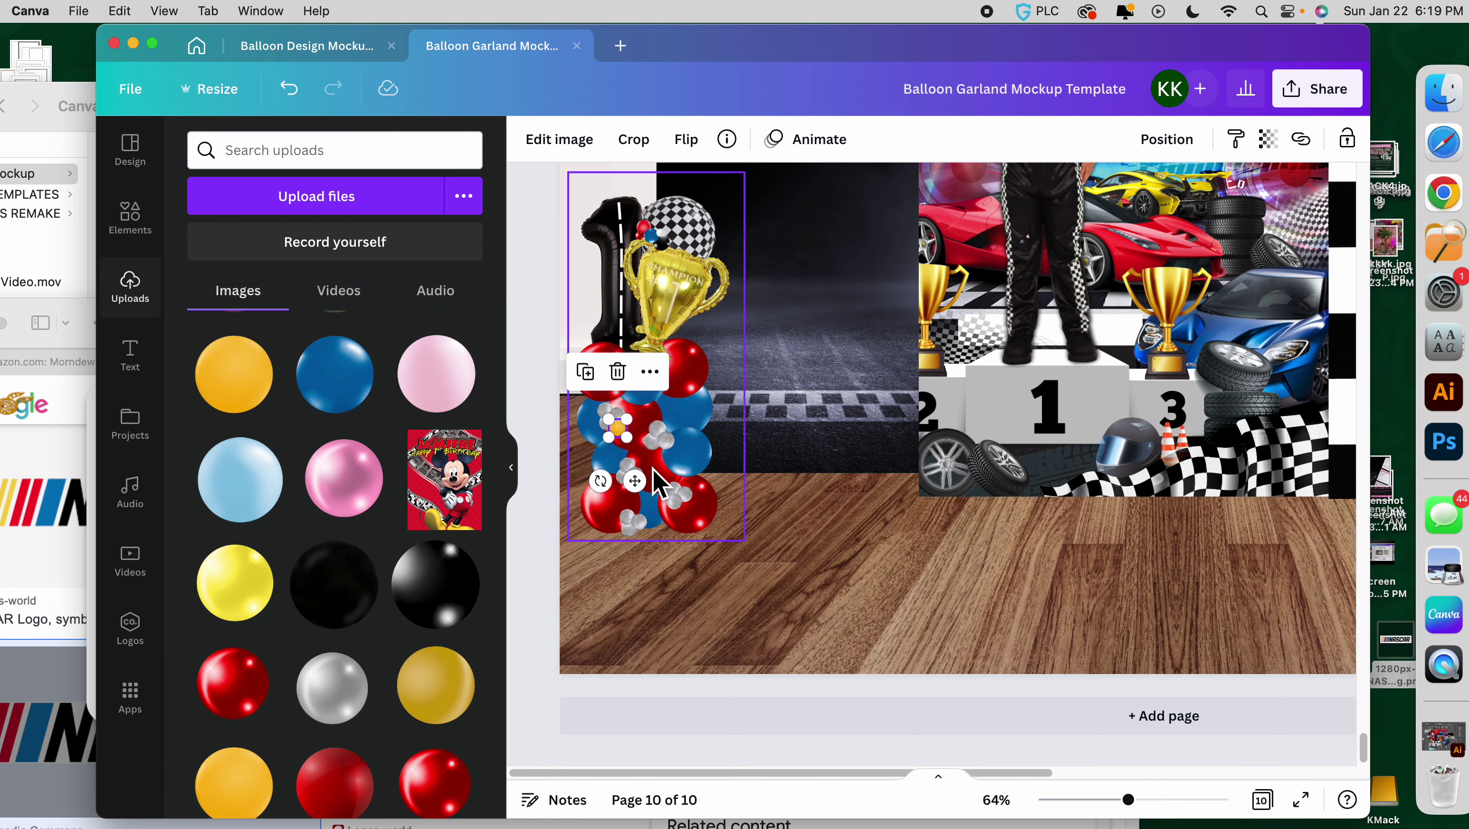
Duplicate the small yellow balloon twice and place the copies on the lower silver clusters of the trophy column.
{"action": "key", "text": "super+d"}
{"action": "left_click_drag", "start_coordinate": [644, 490], "coordinate": [717, 548]}
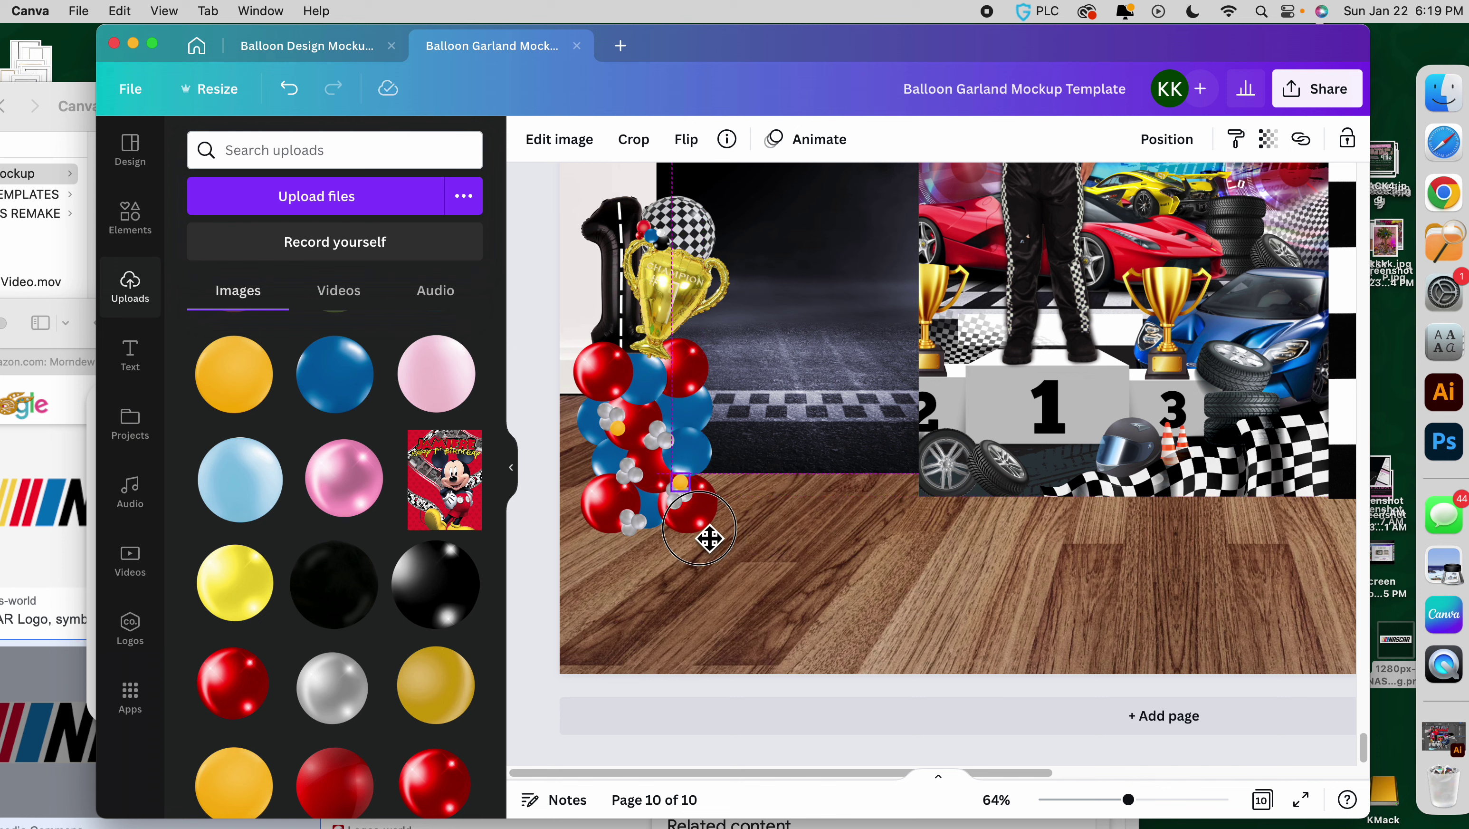
{"action": "key", "text": "super+v"}
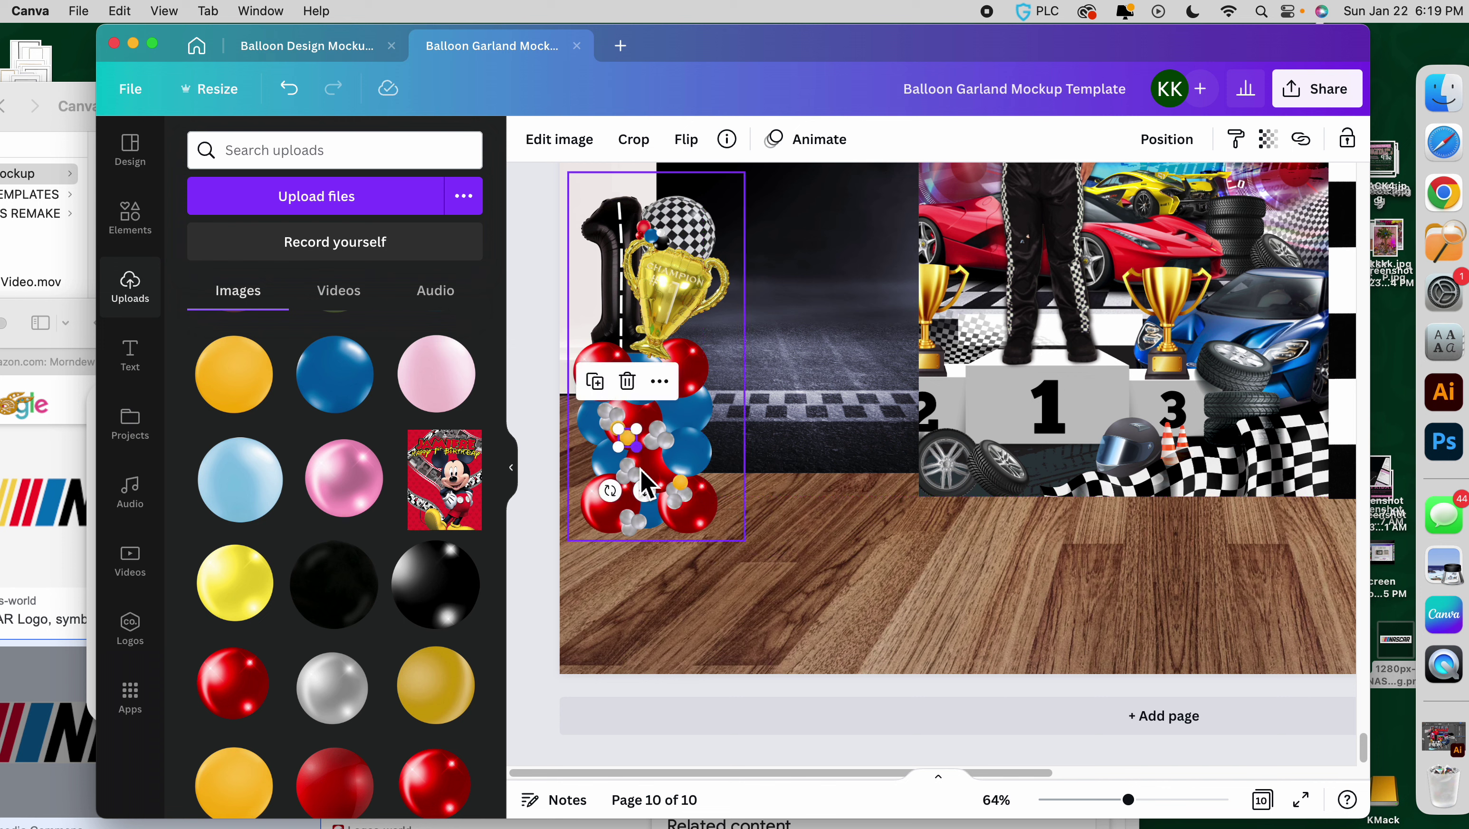
{"action": "left_click_drag", "start_coordinate": [646, 485], "coordinate": [652, 535]}
{"action": "left_click", "coordinate": [896, 580]}
{"action": "scroll", "coordinate": [895, 576], "scroll_direction": "up", "scroll_amount": 3}
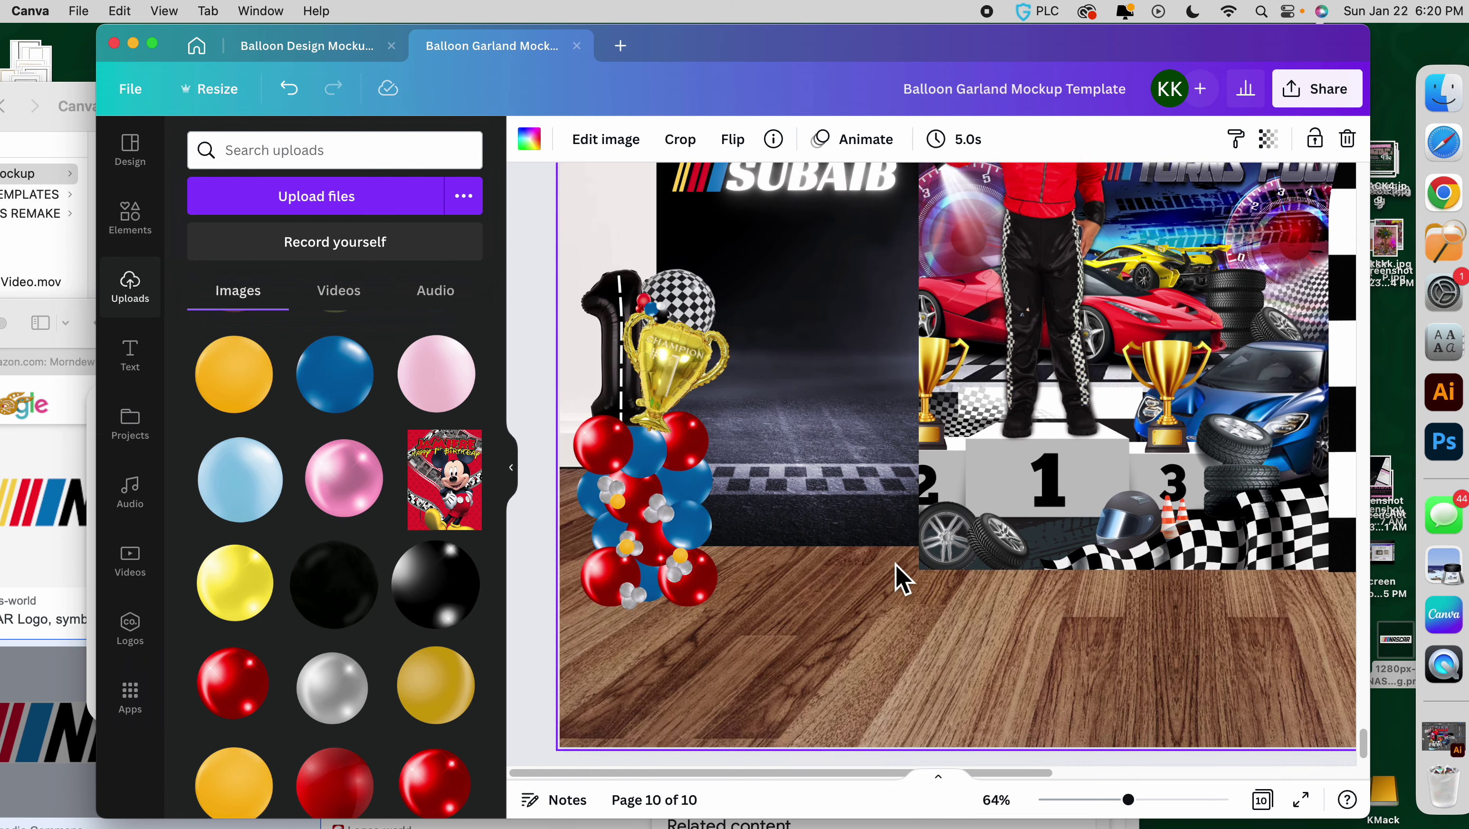
{"action": "left_click", "coordinate": [706, 328]}
{"action": "double_click", "coordinate": [705, 320]}
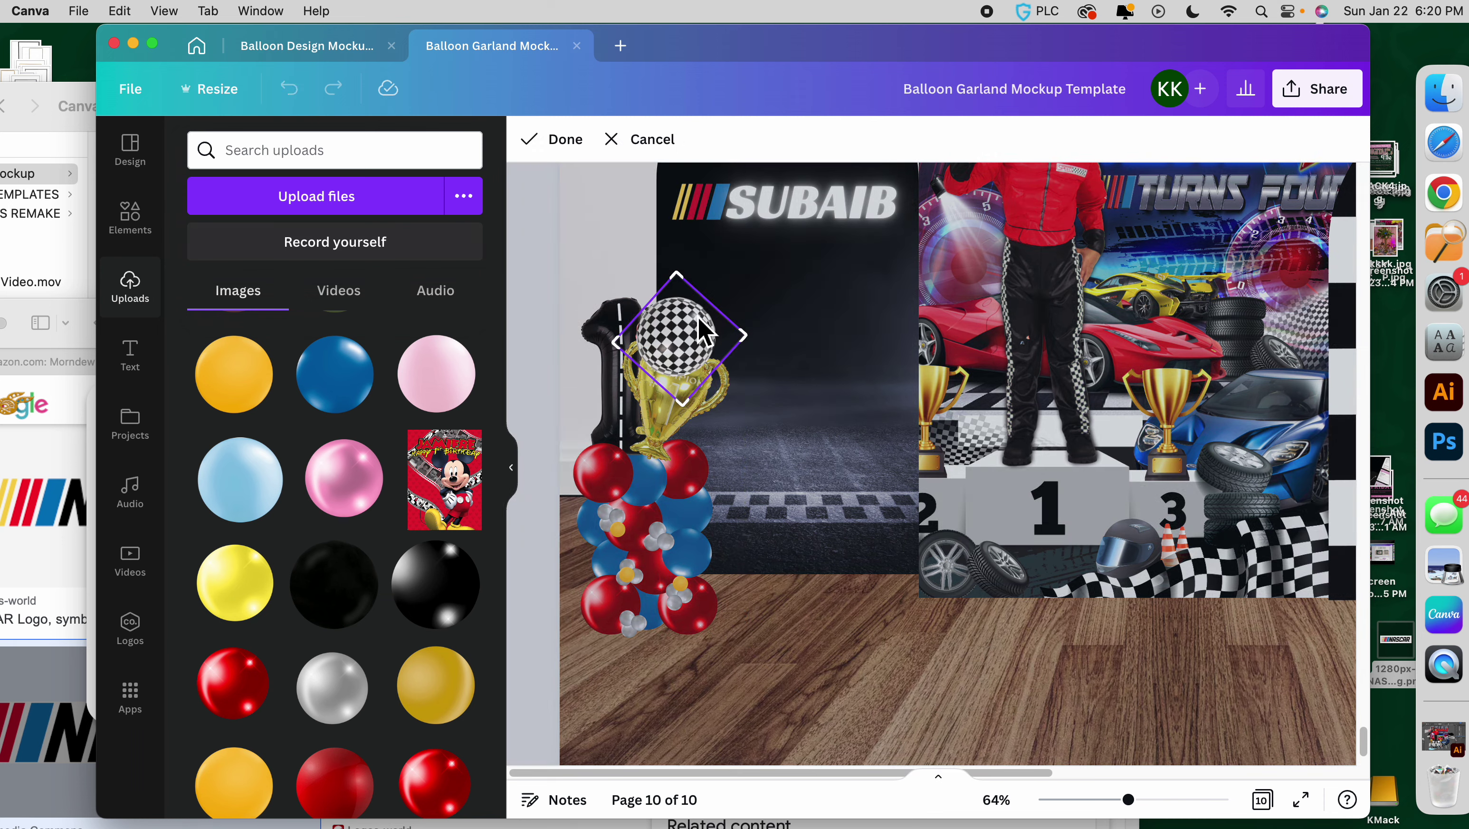
{"action": "left_click", "coordinate": [923, 693]}
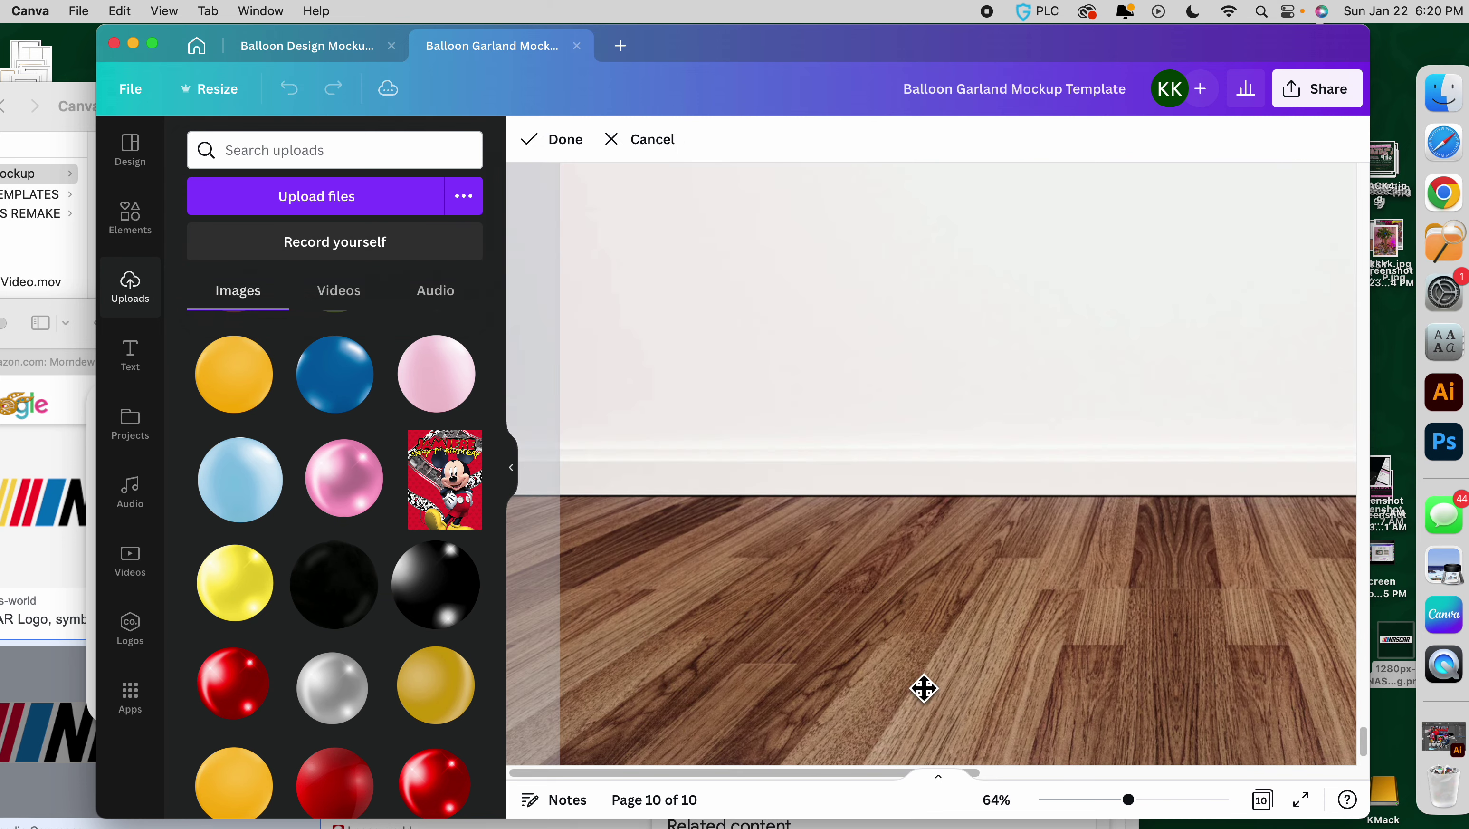
Duplicate the trophy balloon column beside the original and ungroup the duplicate to copy its checkered balloon.
{"action": "left_click_drag", "start_coordinate": [716, 520], "coordinate": [795, 592]}
{"action": "left_click_drag", "start_coordinate": [768, 539], "coordinate": [835, 573]}
{"action": "double_click", "coordinate": [842, 583]}
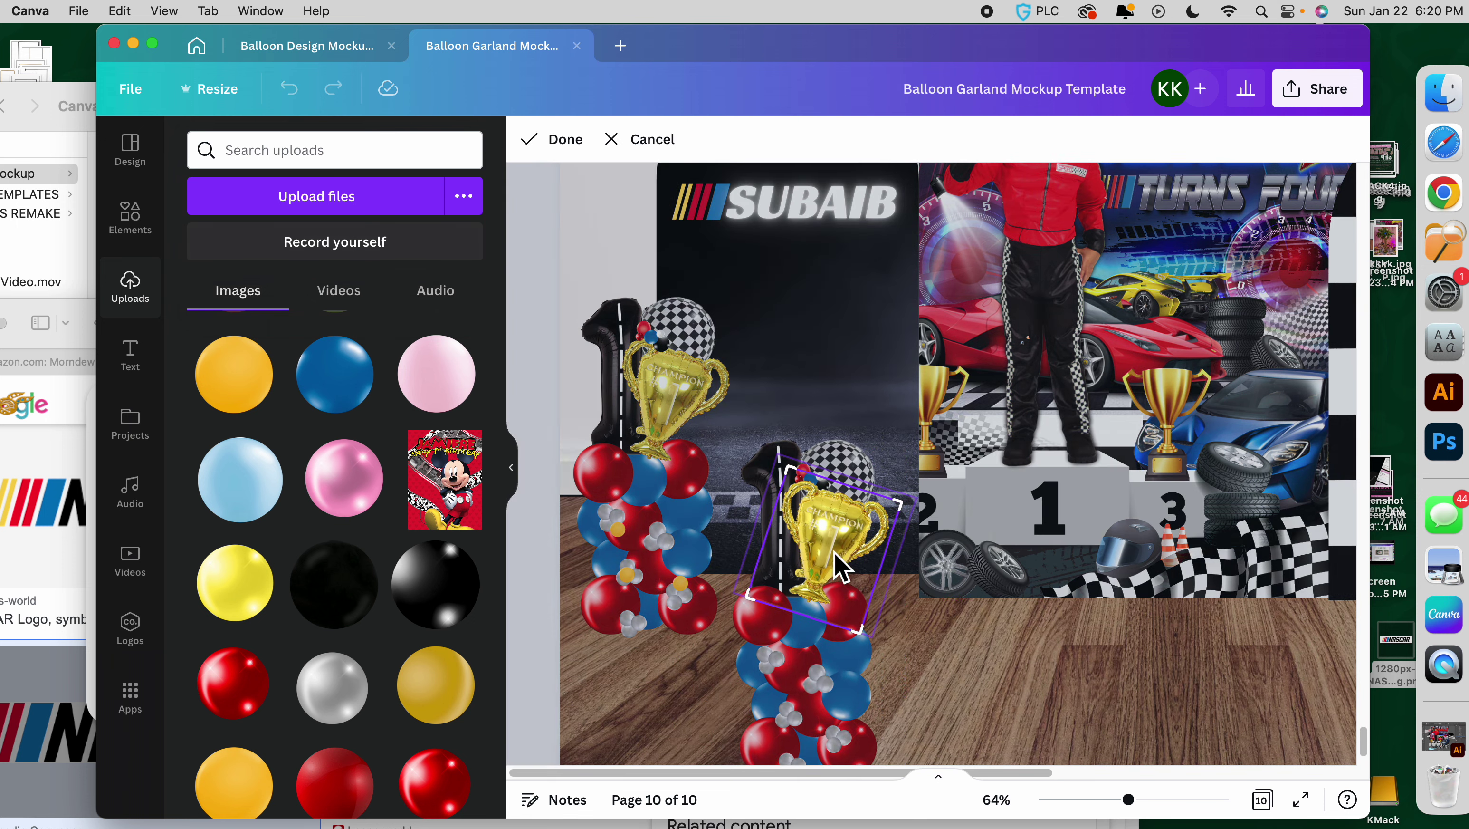
{"action": "left_click", "coordinate": [858, 461]}
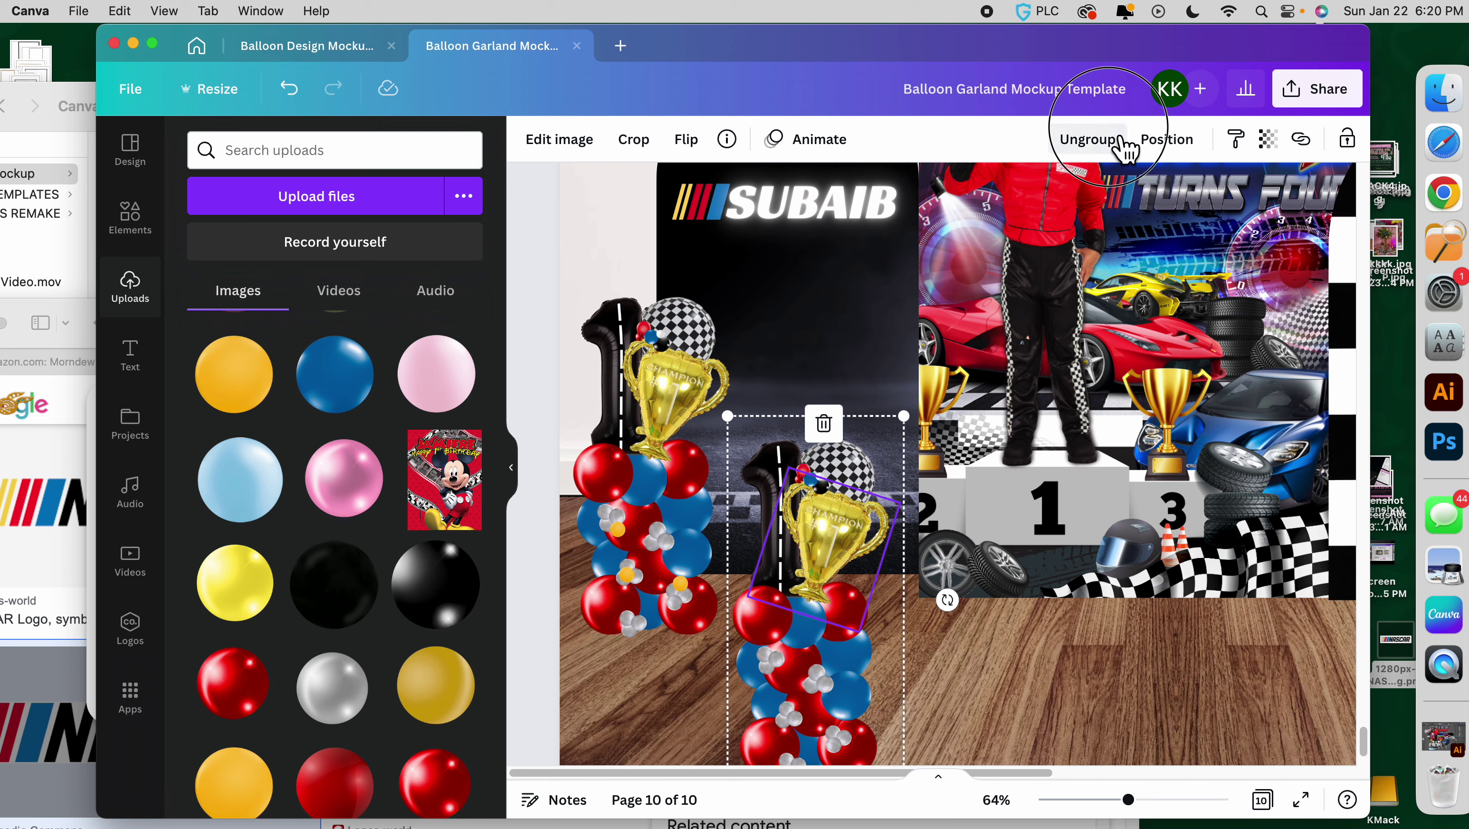
{"action": "left_click", "coordinate": [1088, 140]}
{"action": "left_click", "coordinate": [861, 472]}
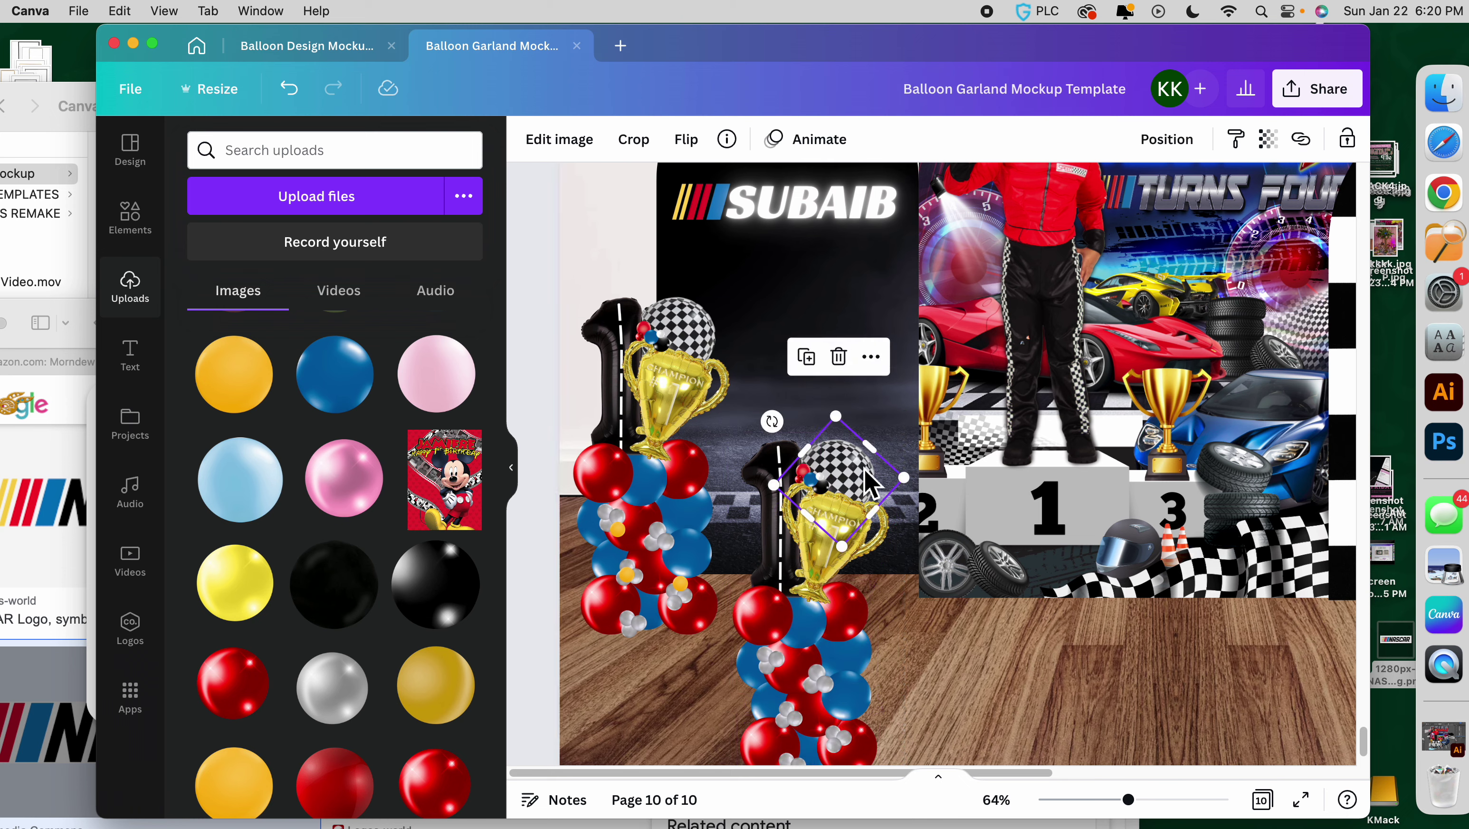
{"action": "key", "text": "super+z"}
Delete the duplicated trophy column and paste the checkered balloon as a separate element.
{"action": "double_click", "coordinate": [822, 637]}
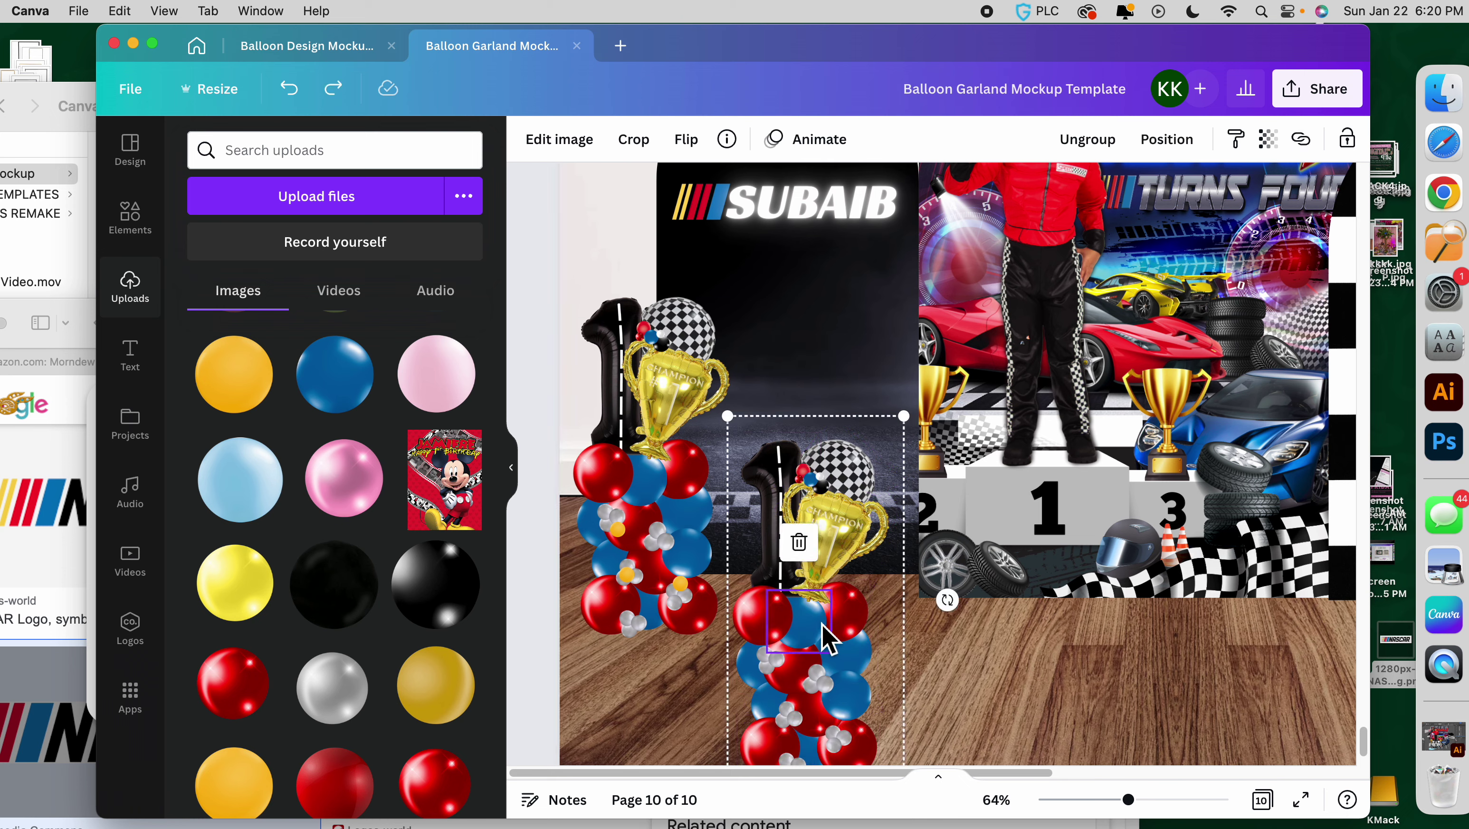
{"action": "key", "text": "BackSpace"}
{"action": "left_click", "coordinate": [915, 632]}
{"action": "left_click", "coordinate": [902, 649]}
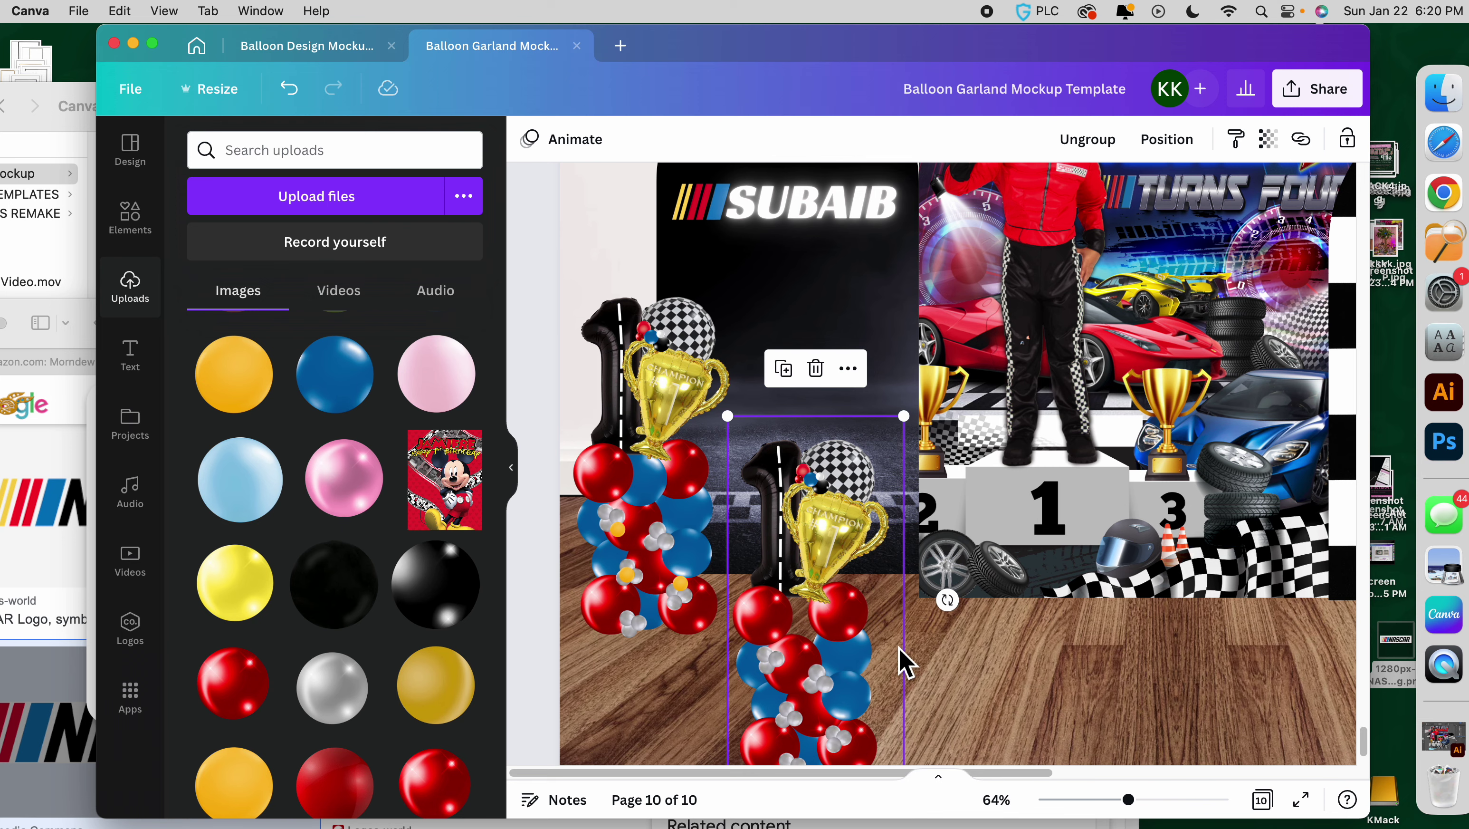
{"action": "key", "text": "BackSpace"}
{"action": "key", "text": "super+v"}
Resize the checkered balloon and place it at the left end of the upper garland above the birthday backdrop.
{"action": "left_click_drag", "start_coordinate": [1128, 801], "coordinate": [1115, 803]}
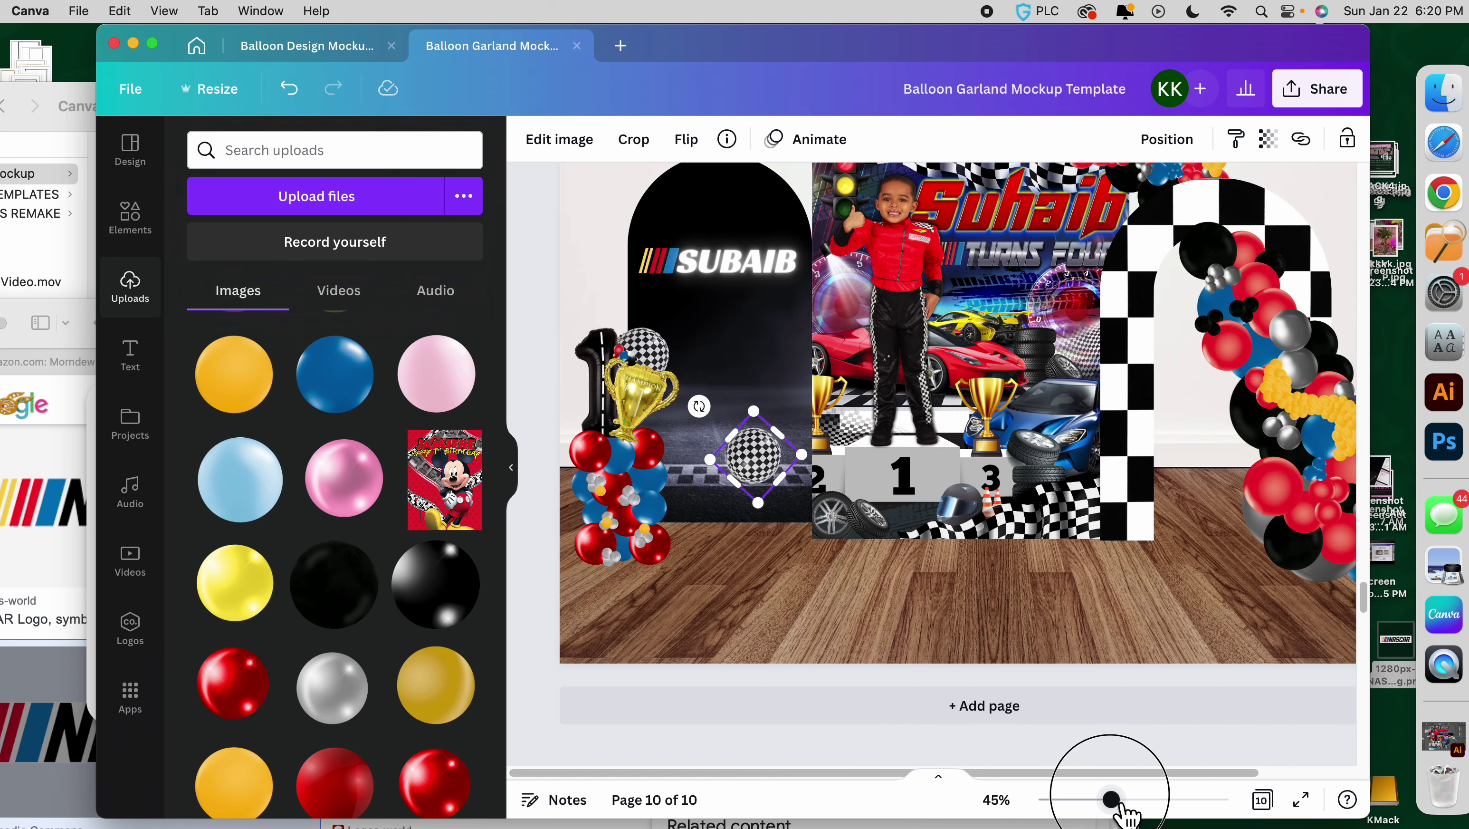
{"action": "left_click_drag", "start_coordinate": [755, 487], "coordinate": [1183, 589]}
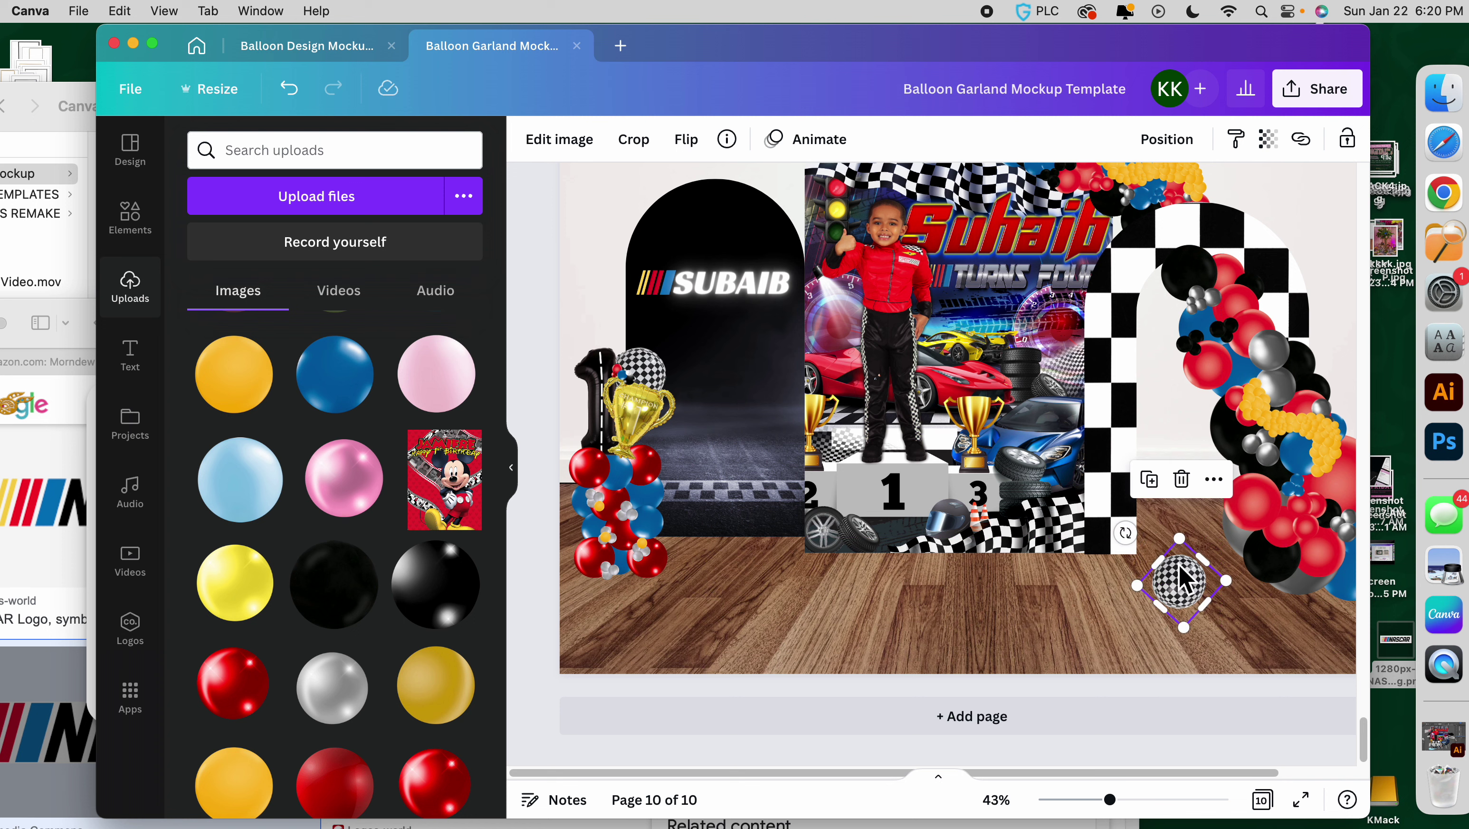
{"action": "scroll", "coordinate": [1191, 779], "scroll_direction": "right", "scroll_amount": 3}
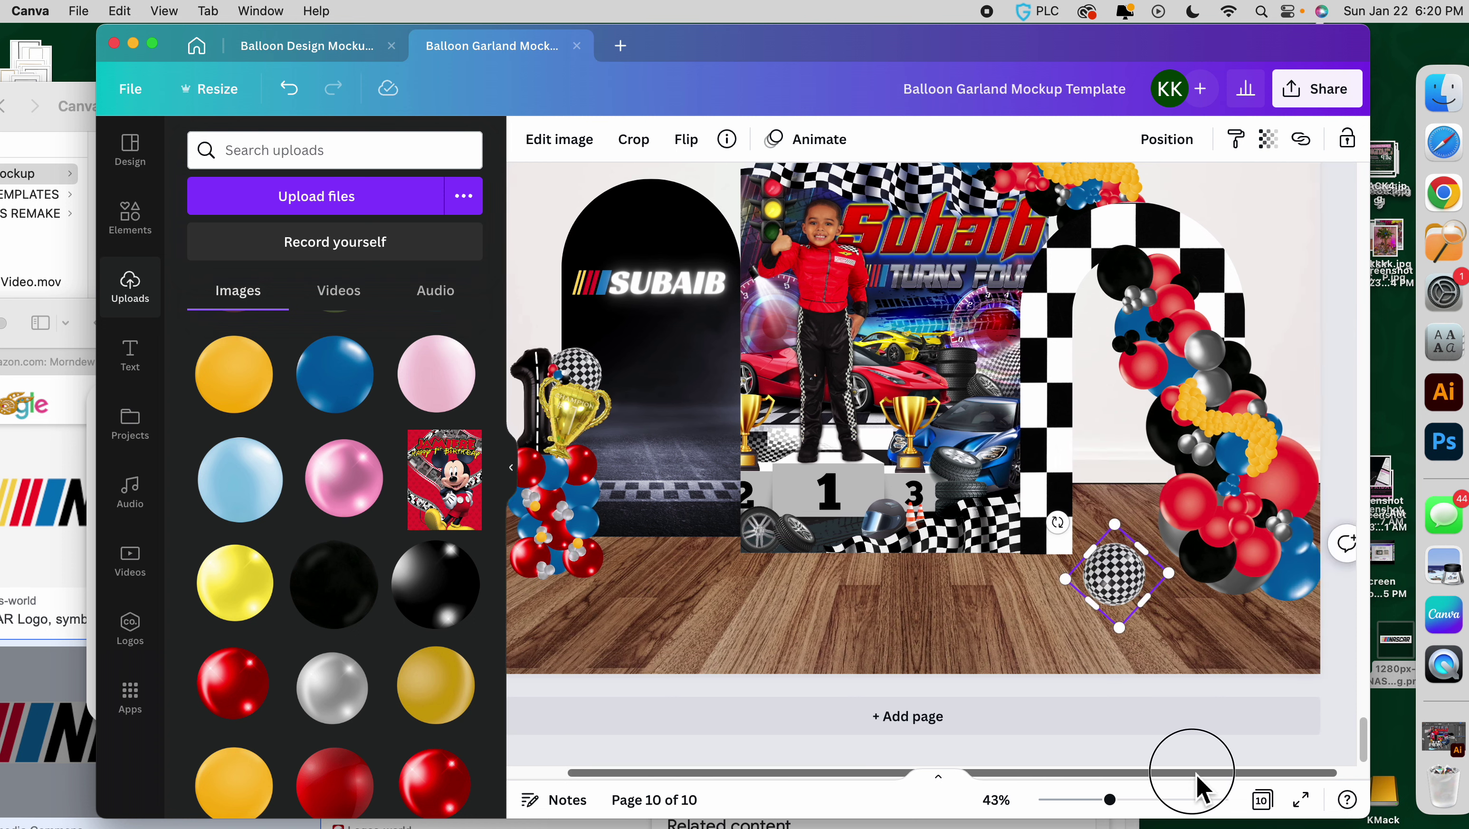
{"action": "left_click_drag", "start_coordinate": [1096, 572], "coordinate": [1137, 218]}
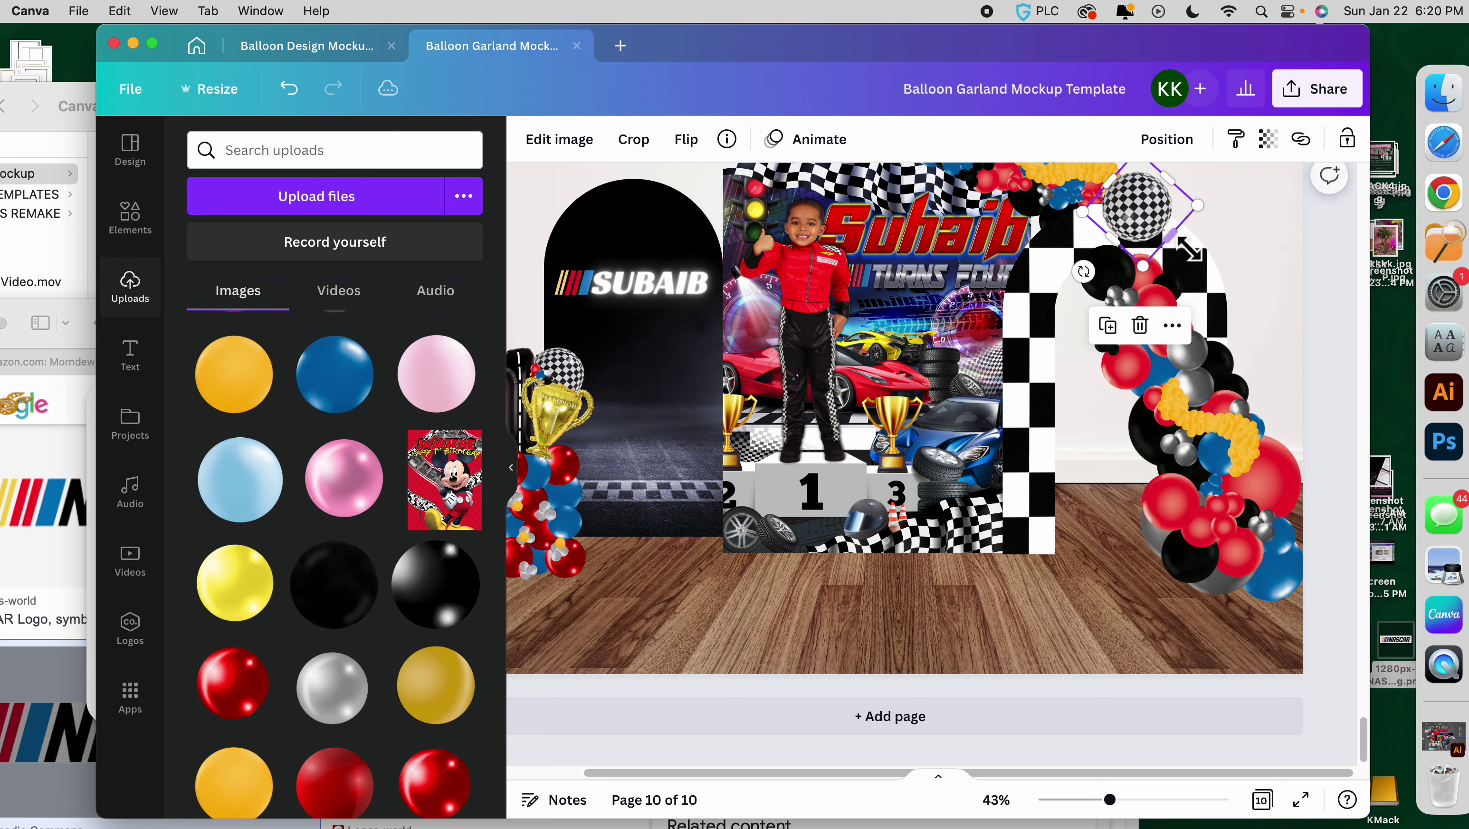
{"action": "scroll", "coordinate": [1114, 465], "scroll_direction": "up", "scroll_amount": 5}
{"action": "left_click_drag", "start_coordinate": [1111, 453], "coordinate": [895, 372]}
Place a copy of the checkered balloon at the right end of the upper garland and move it backward in the layer order.
{"action": "left_click_drag", "start_coordinate": [902, 312], "coordinate": [1152, 401]}
{"action": "right_click", "coordinate": [1157, 430]}
{"action": "left_click", "coordinate": [1086, 518]}
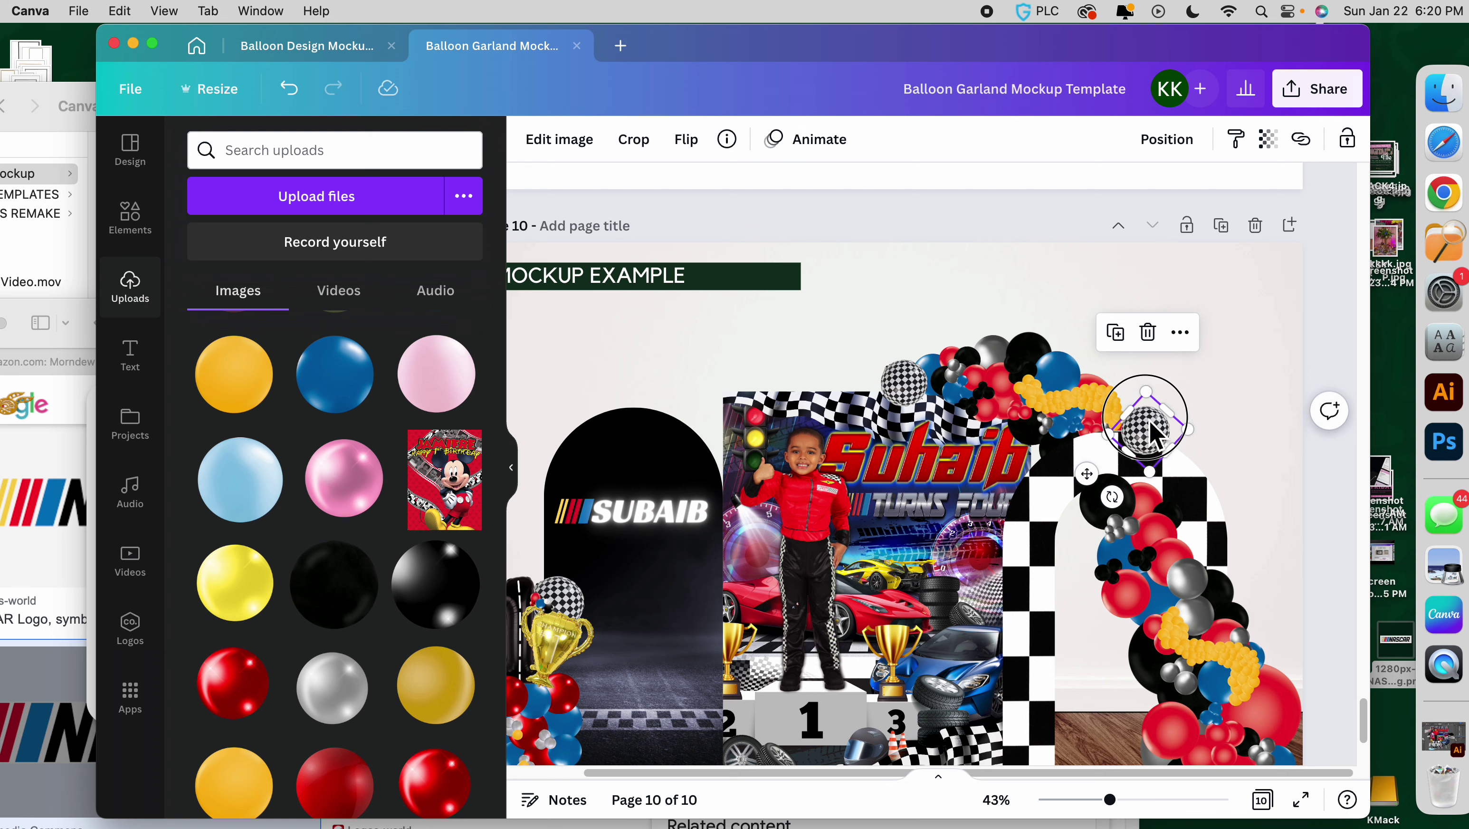
{"action": "right_click", "coordinate": [1145, 418]}
{"action": "left_click", "coordinate": [1081, 467]}
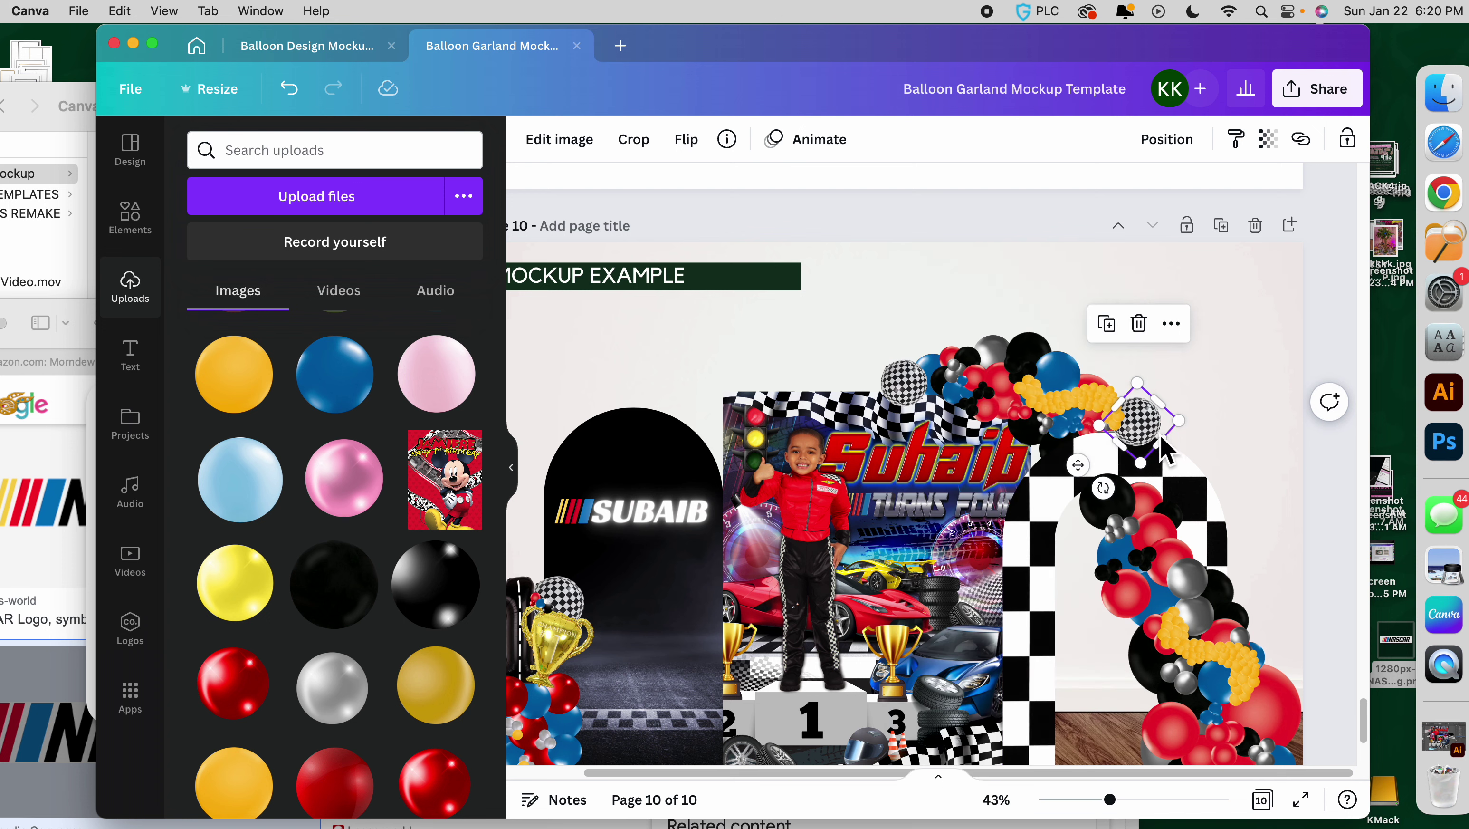
Enlarge the checkered balloon at the upper garland's right end, tucking it behind the yellow tail just above the checkered arch.
{"action": "left_click_drag", "start_coordinate": [1157, 445], "coordinate": [1147, 415]}
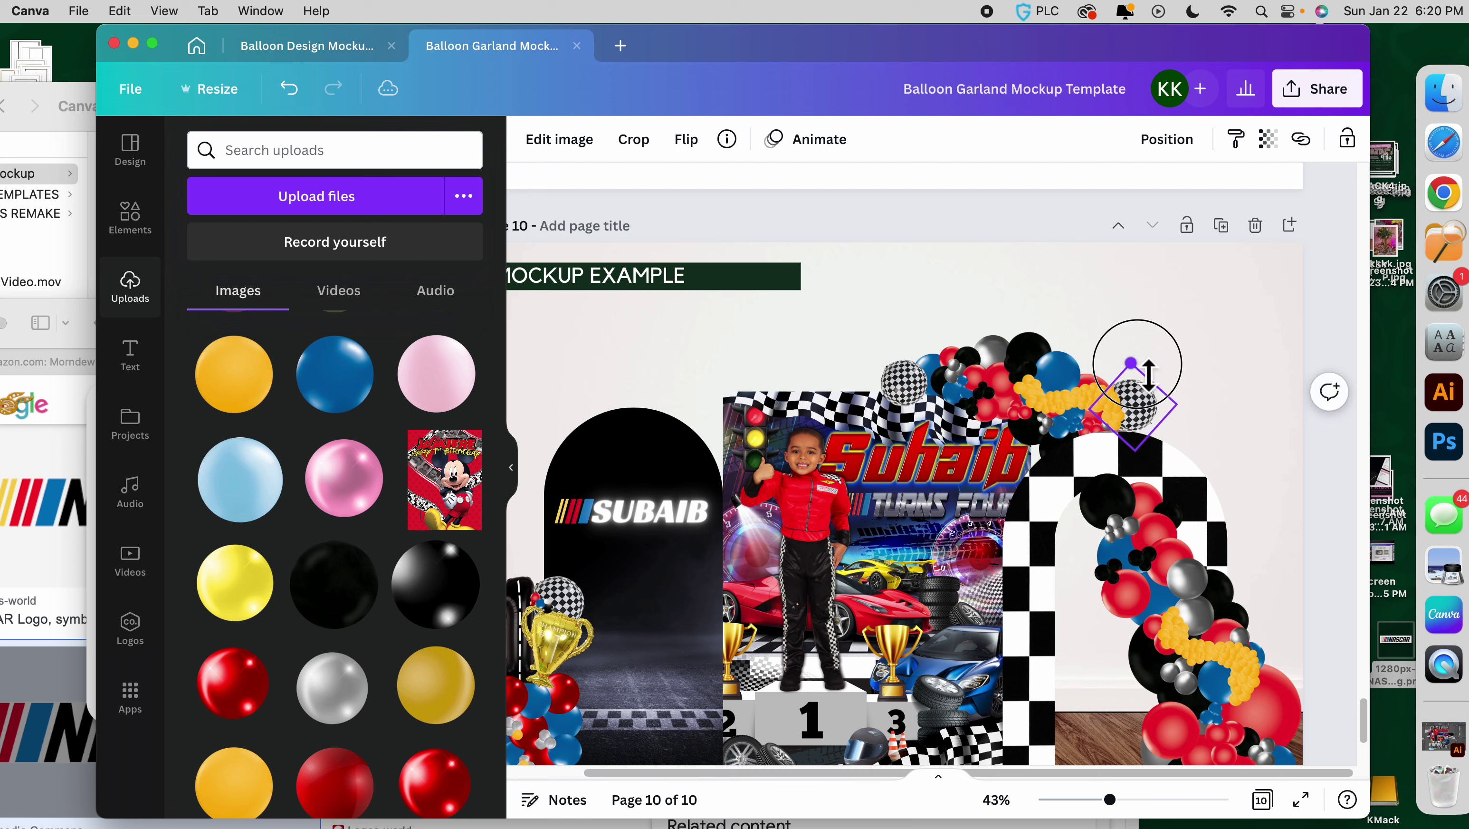
{"action": "right_click", "coordinate": [1129, 401]}
{"action": "left_click", "coordinate": [1097, 467]}
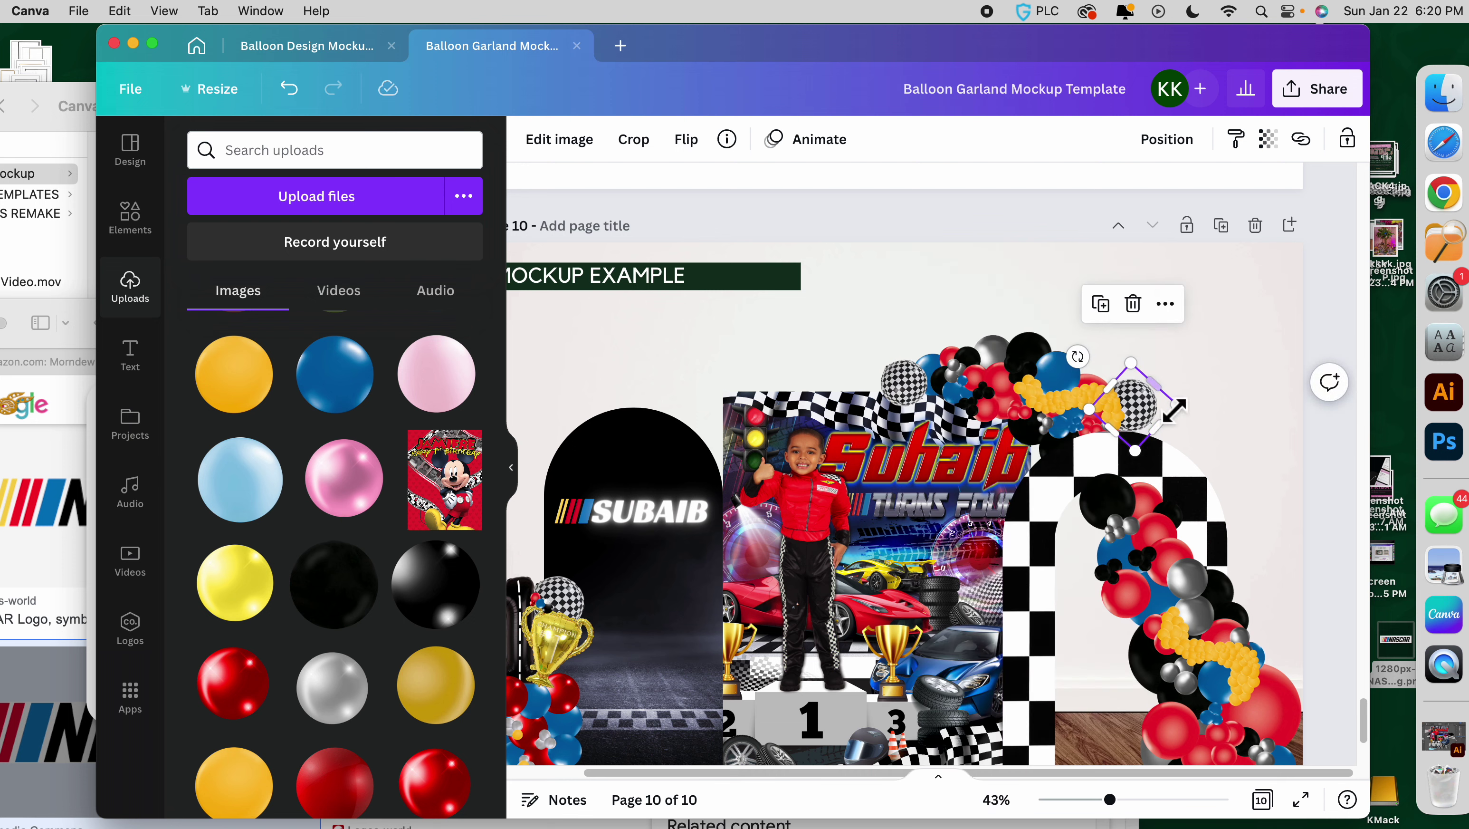
{"action": "left_click_drag", "start_coordinate": [1136, 456], "coordinate": [1137, 470]}
{"action": "left_click_drag", "start_coordinate": [1146, 404], "coordinate": [1157, 405]}
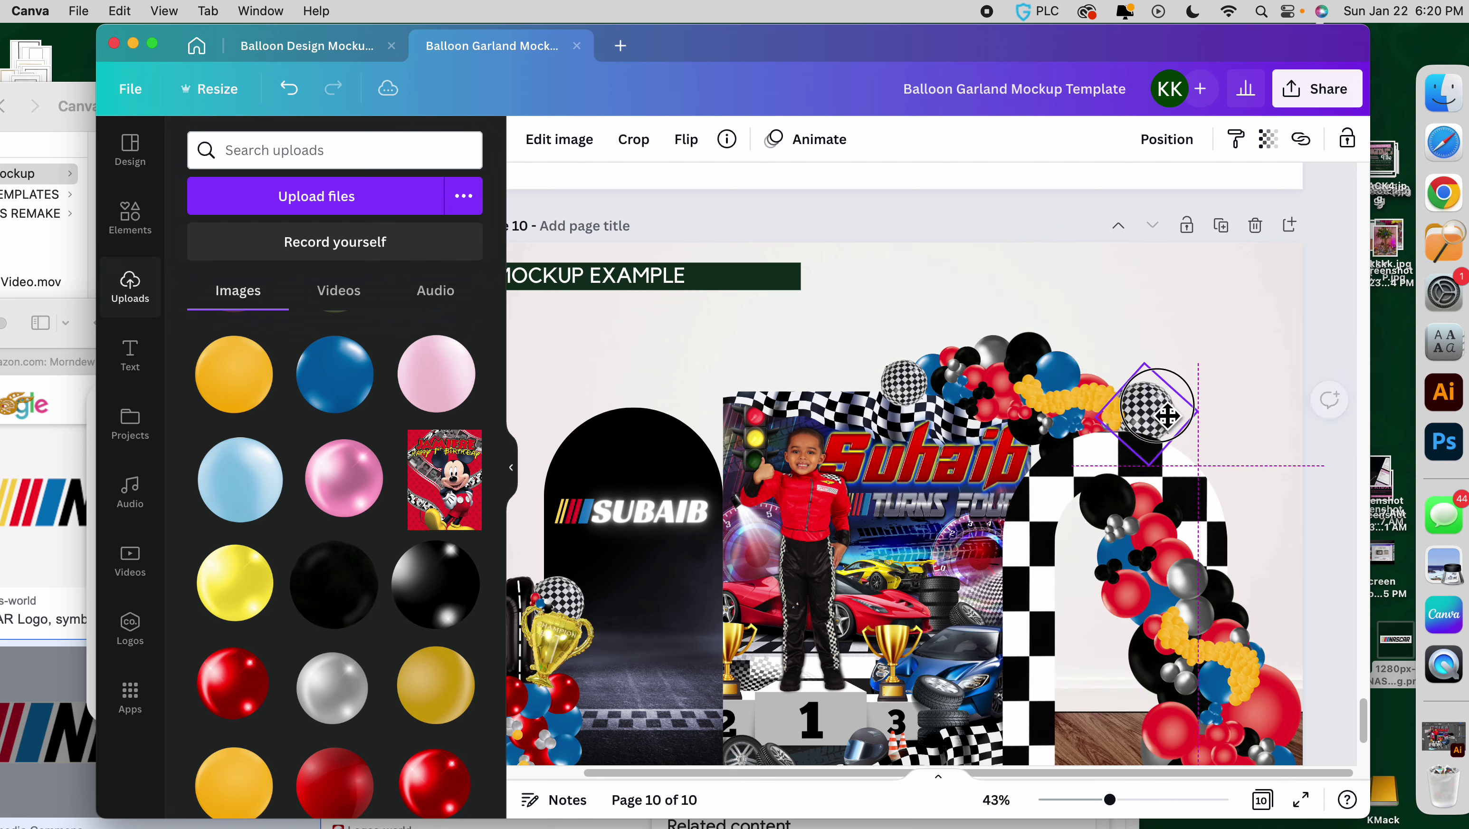
Duplicate the checkered balloon onto the inner edge of the arch's garland and layer it behind the red balloons.
{"action": "left_click_drag", "start_coordinate": [1091, 359], "coordinate": [1167, 676]}
{"action": "key", "text": "super+d"}
{"action": "scroll", "coordinate": [1191, 430], "scroll_direction": "down", "scroll_amount": 1}
{"action": "right_click", "coordinate": [1166, 677]}
{"action": "left_click", "coordinate": [1038, 505]}
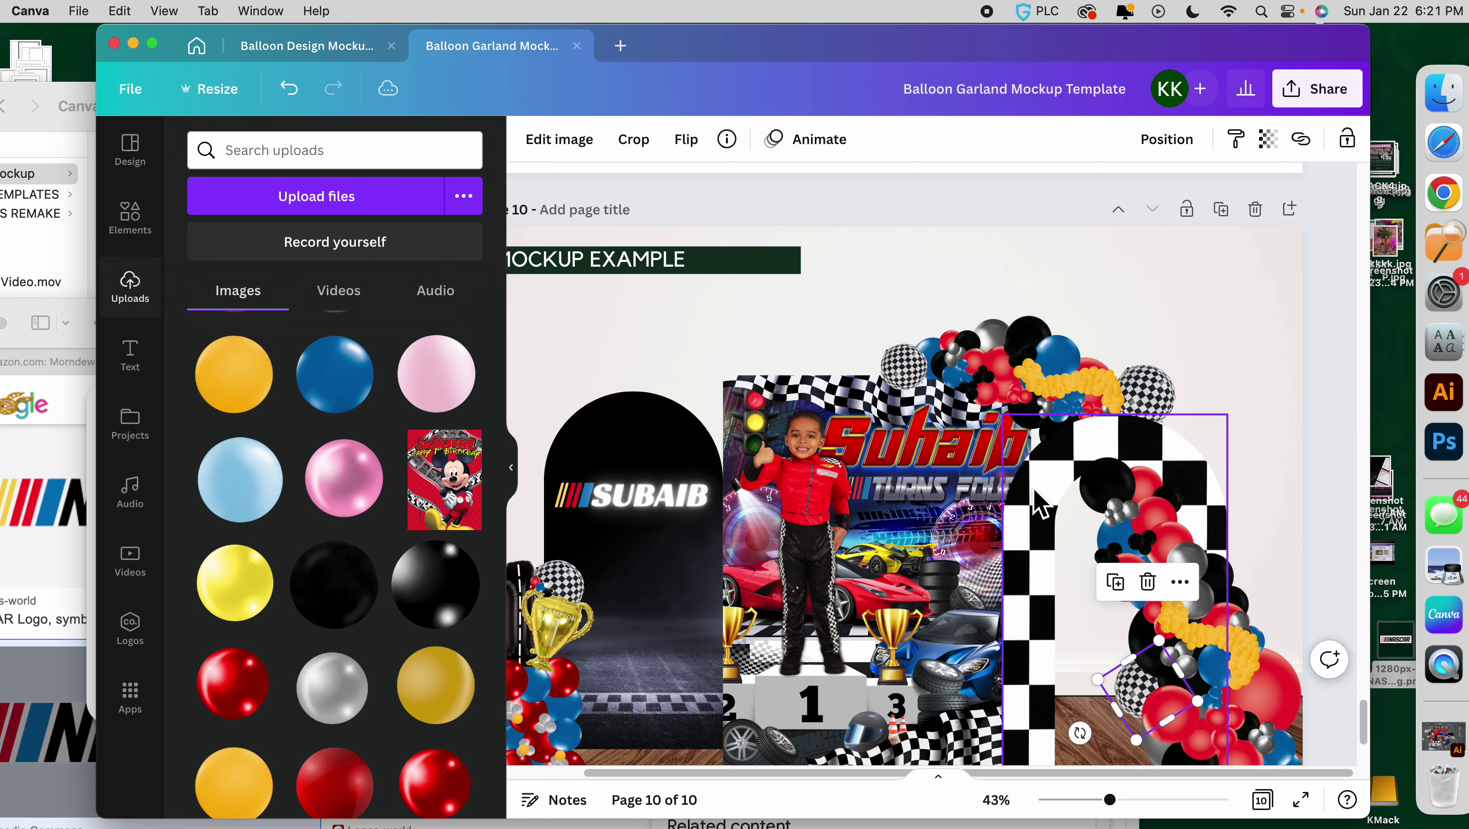
Paste another checkered balloon and place it between the red and blue balloons at the foot of the arch's garland.
{"action": "scroll", "coordinate": [1206, 689], "scroll_direction": "down", "scroll_amount": 5}
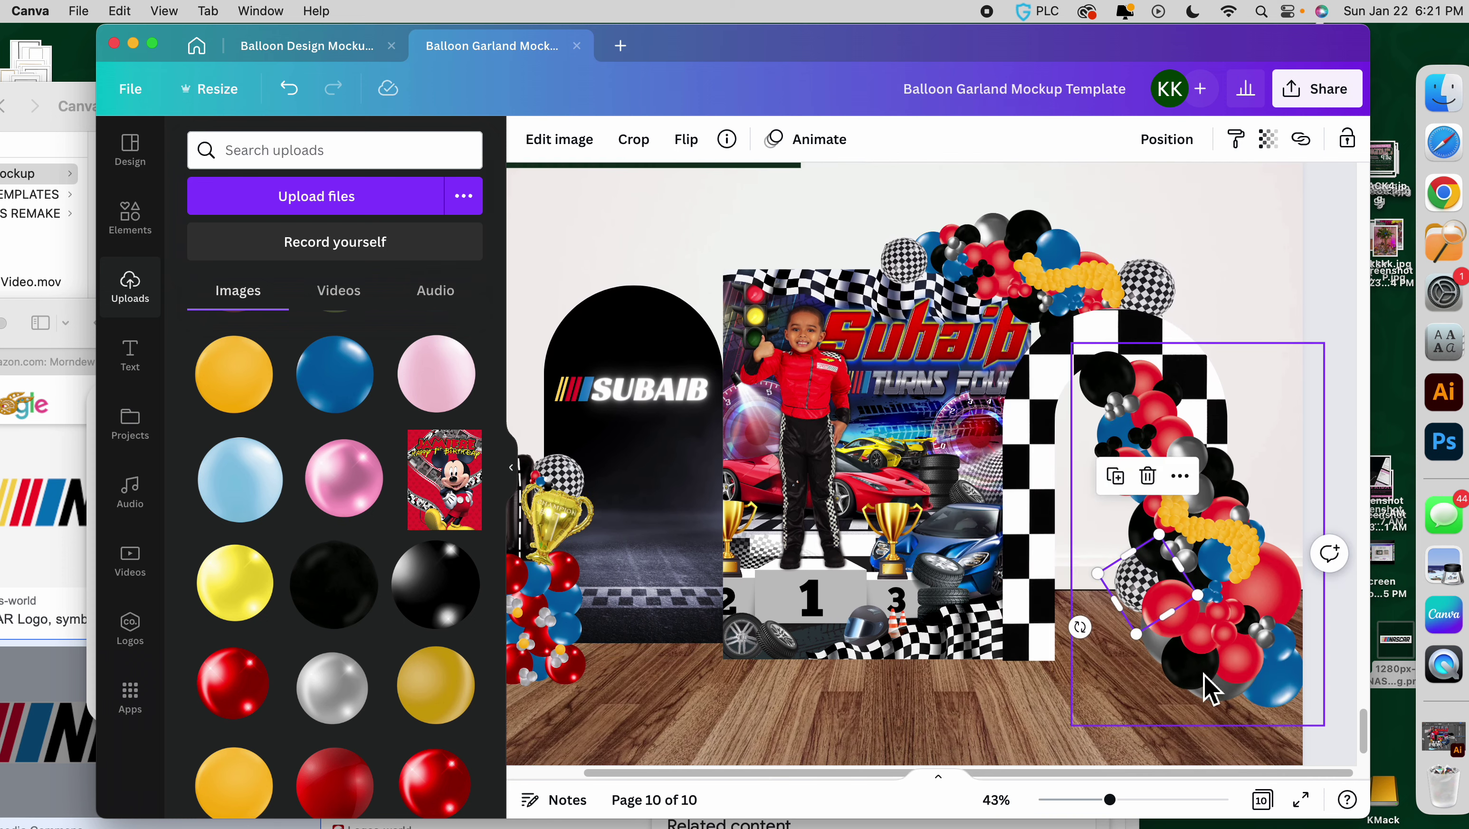
{"action": "key", "text": "super+v"}
{"action": "left_click_drag", "start_coordinate": [1178, 326], "coordinate": [1264, 677]}
{"action": "left_click_drag", "start_coordinate": [1188, 651], "coordinate": [1249, 665]}
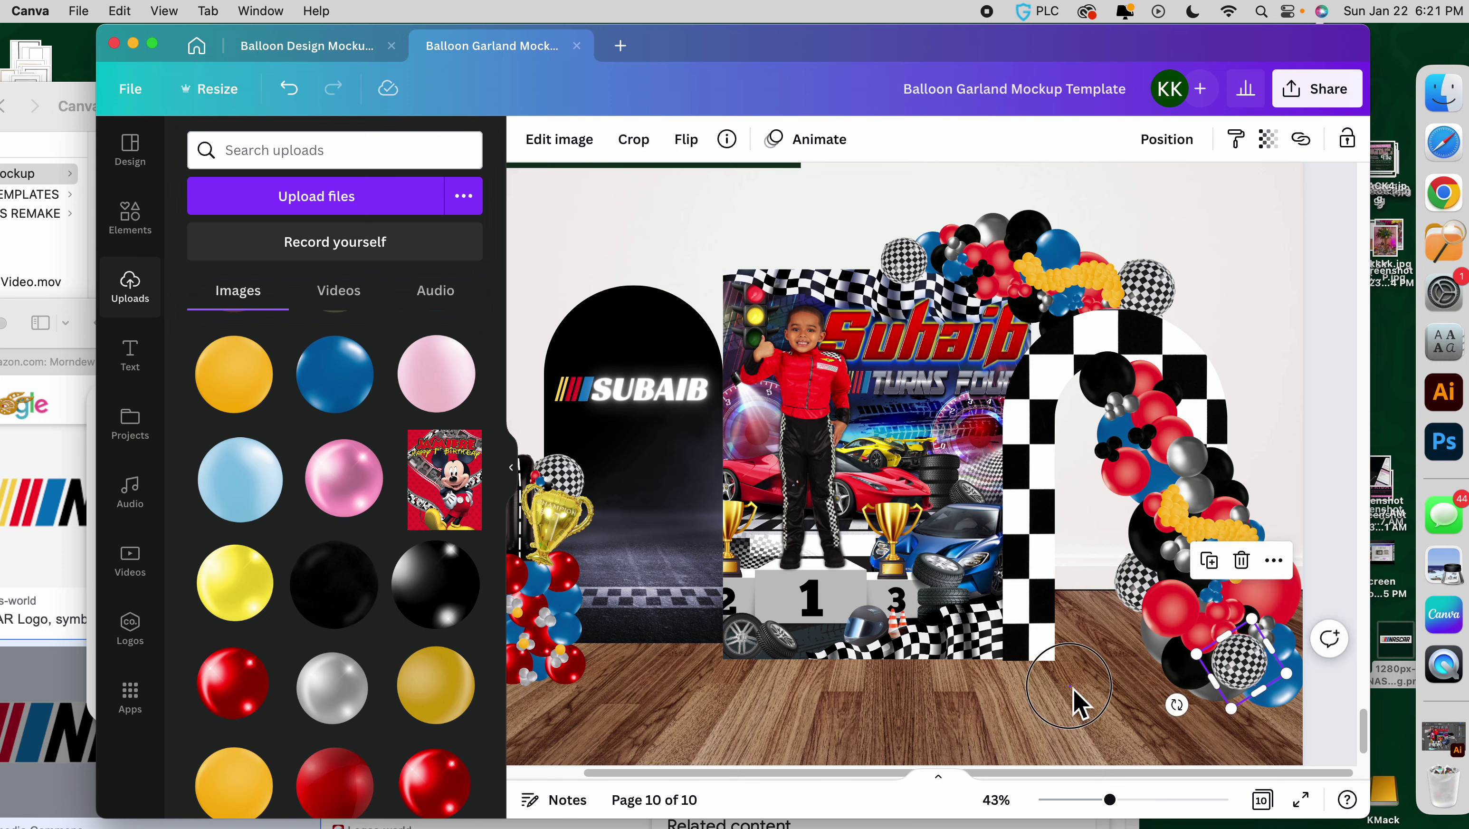
{"action": "left_click", "coordinate": [1073, 700]}
Review the whole racing mockup on page 10 and browse back through the template pages to the garlands on page 6.
{"action": "left_click_drag", "start_coordinate": [1106, 796], "coordinate": [1099, 799]}
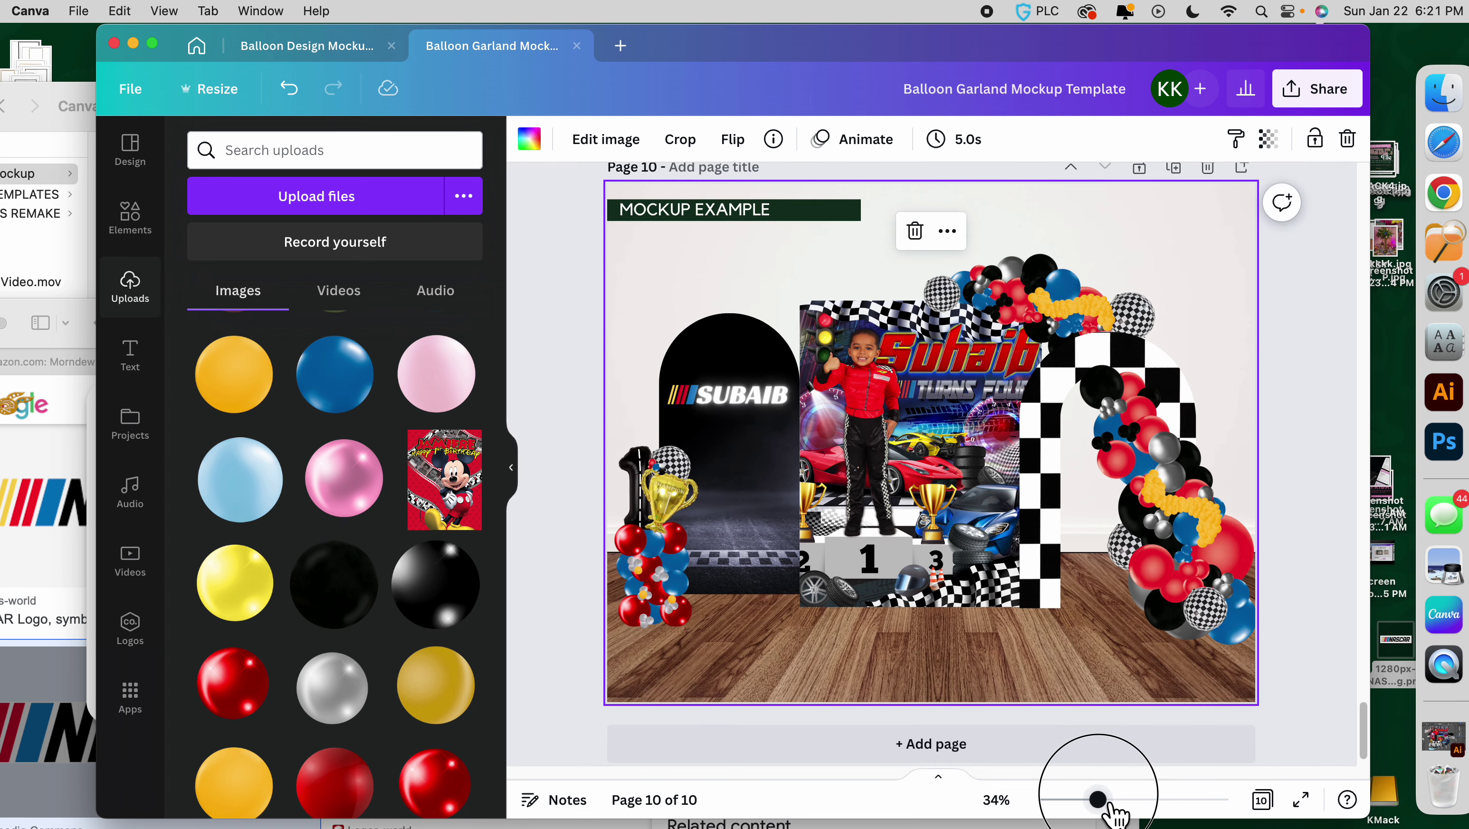
{"action": "left_click", "coordinate": [962, 606]}
{"action": "left_click", "coordinate": [1042, 668]}
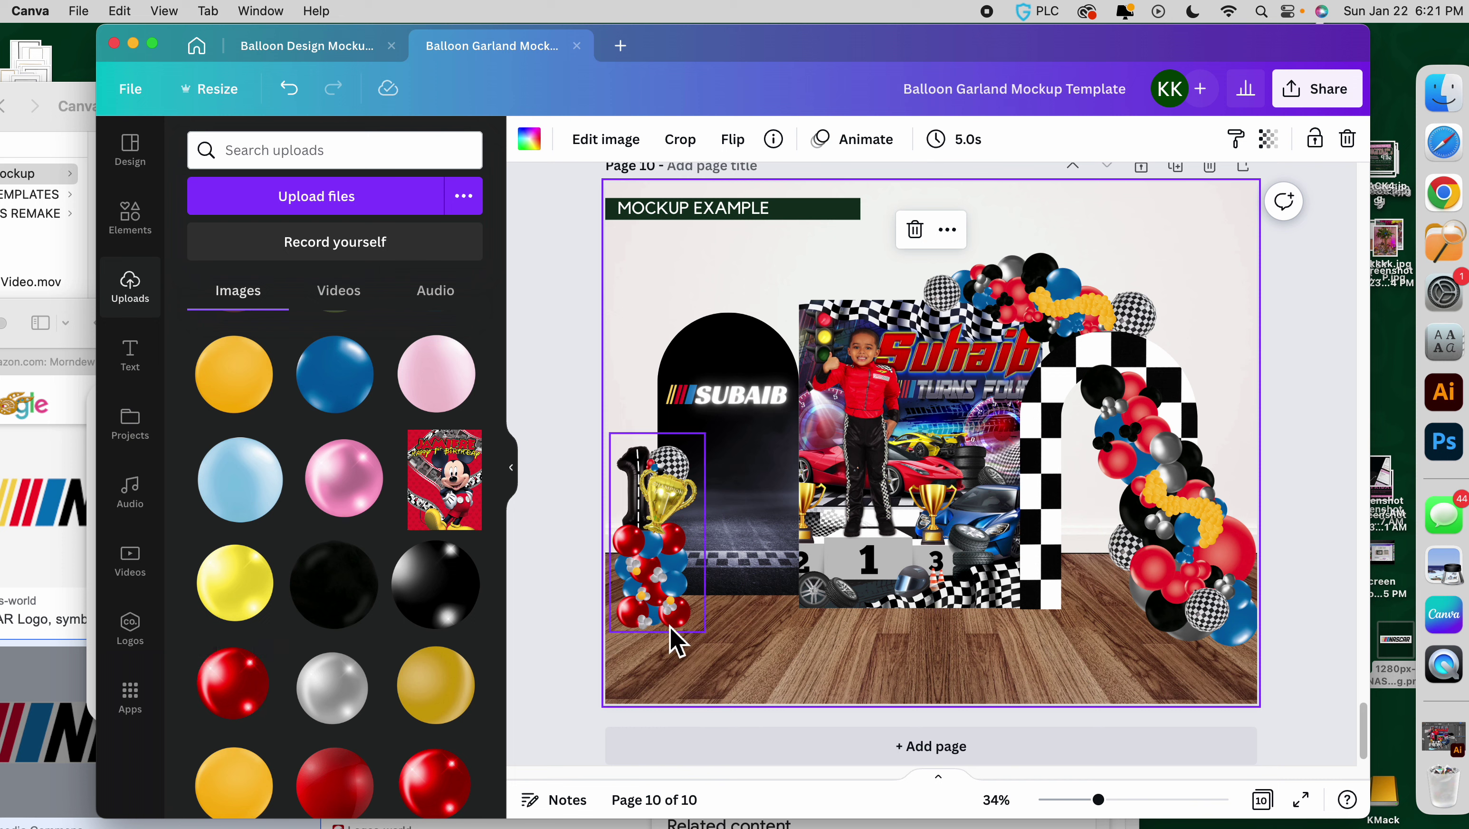
{"action": "left_click", "coordinate": [685, 641]}
{"action": "left_click", "coordinate": [785, 648]}
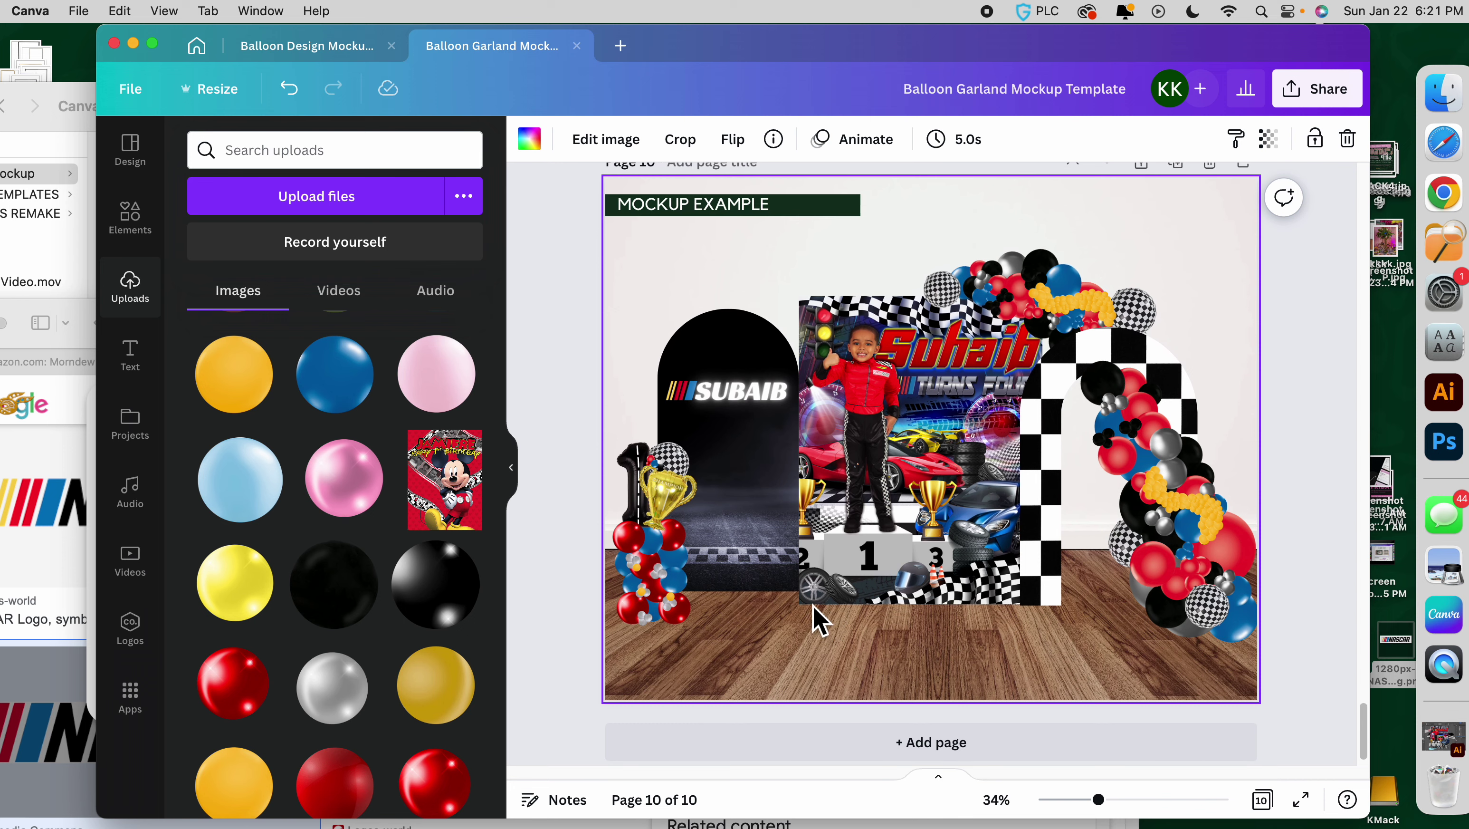
{"action": "left_click", "coordinate": [679, 578]}
{"action": "left_click", "coordinate": [823, 633]}
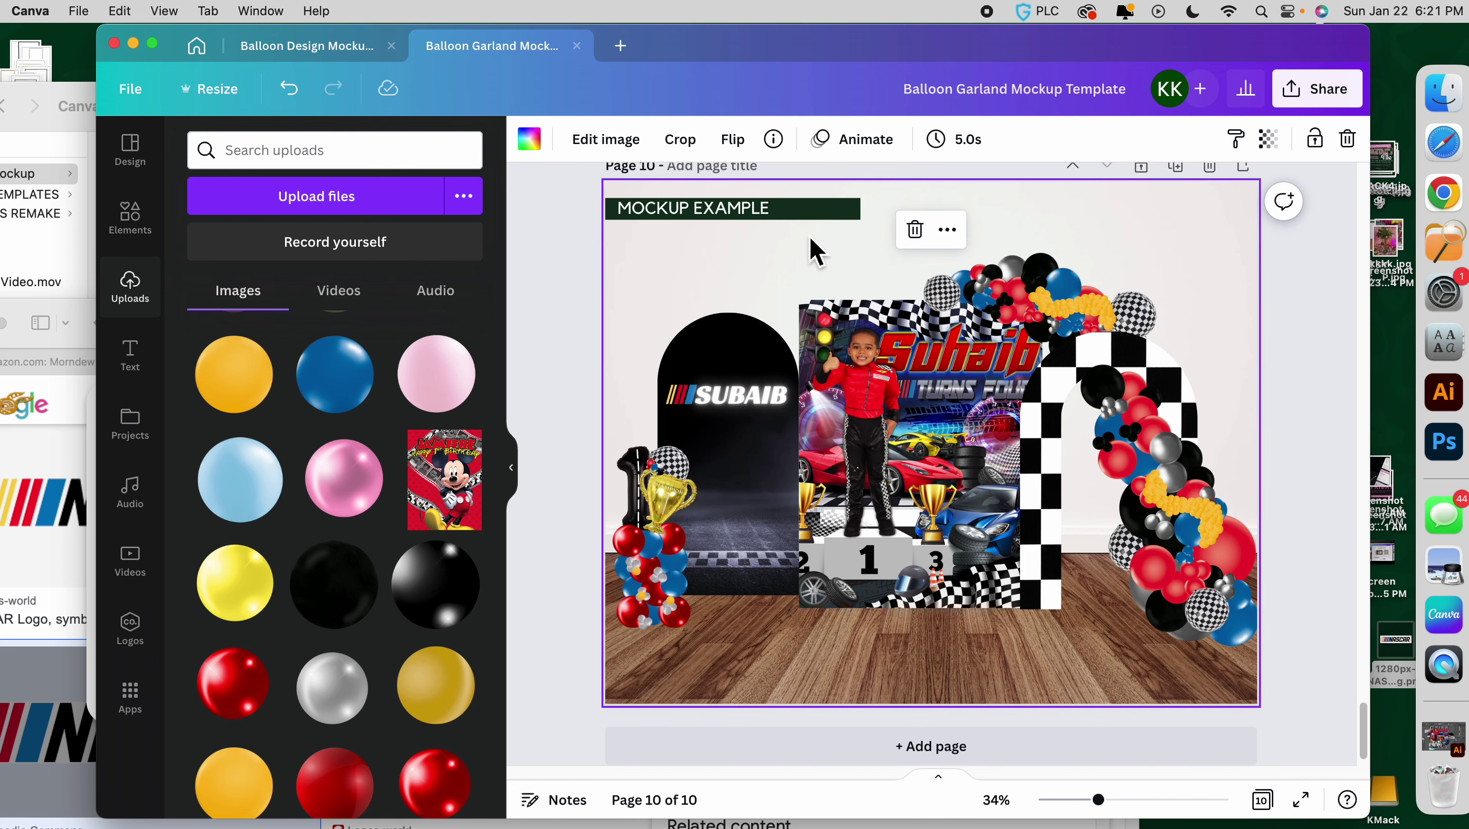
{"action": "scroll", "coordinate": [1271, 598], "scroll_direction": "up", "scroll_amount": 2}
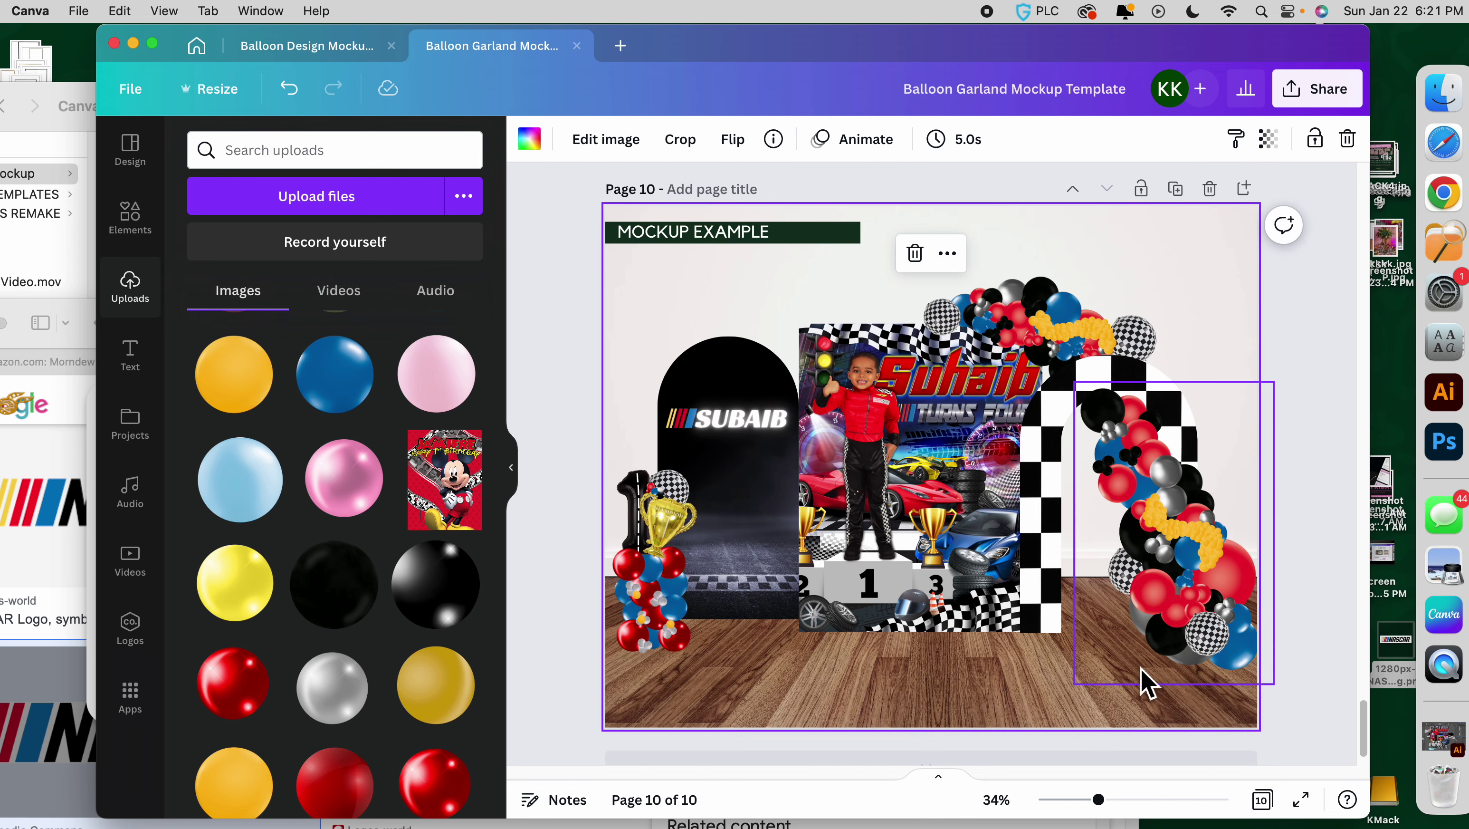
{"action": "scroll", "coordinate": [1015, 673], "scroll_direction": "up", "scroll_amount": 10}
{"action": "scroll", "coordinate": [1011, 662], "scroll_direction": "up", "scroll_amount": 20}
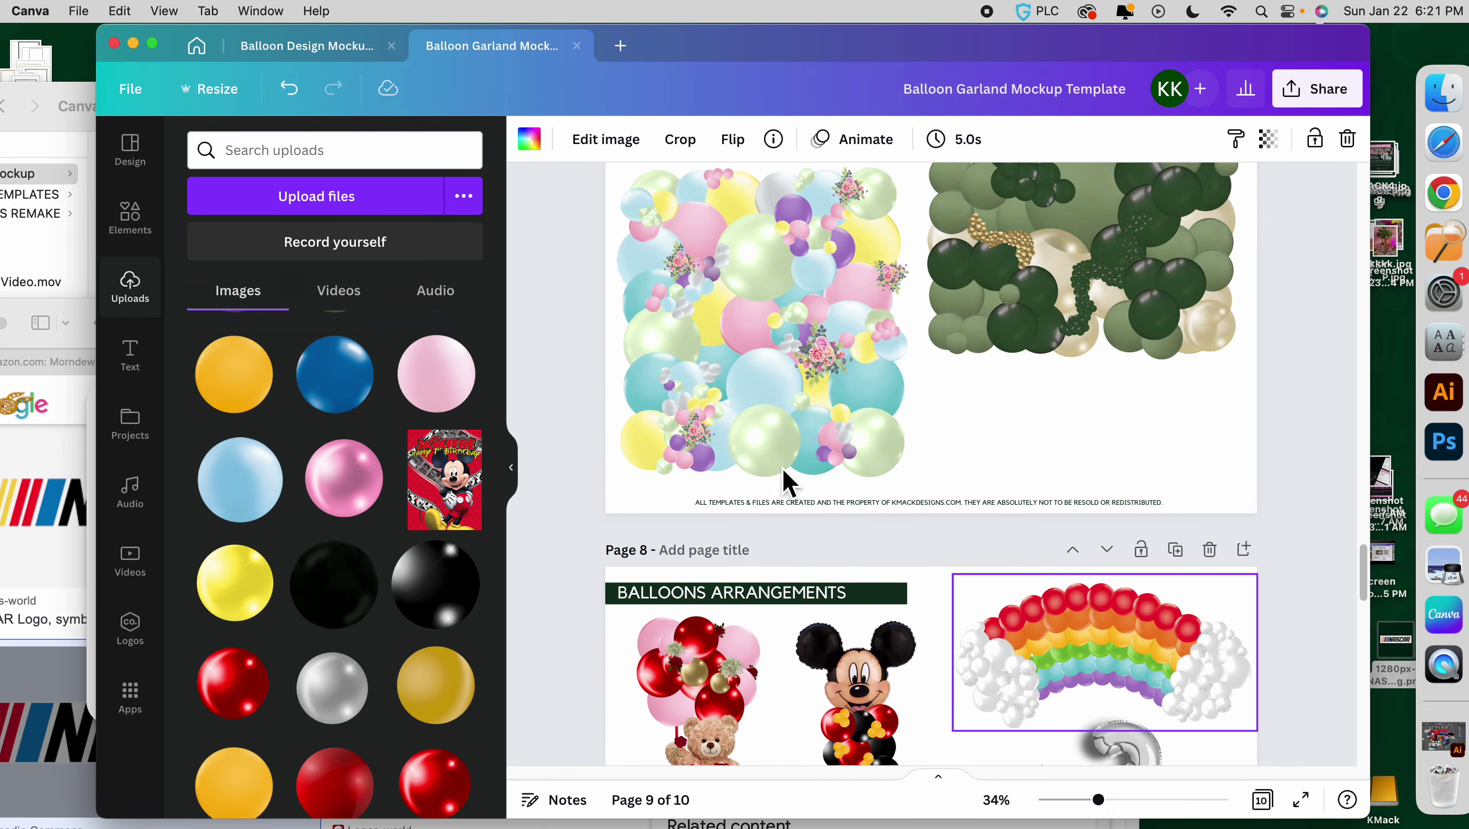
{"action": "left_click", "coordinate": [843, 583]}
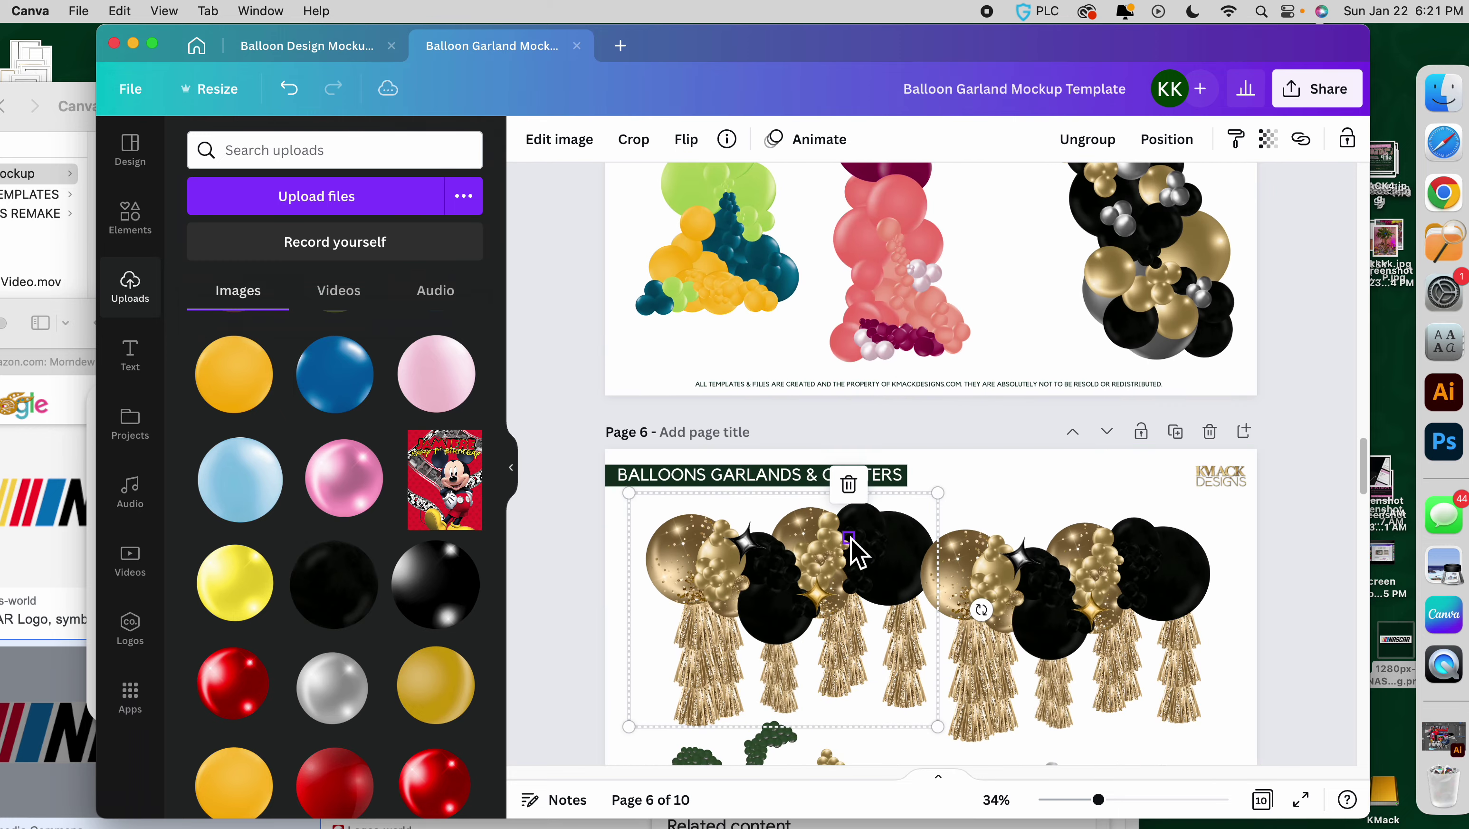
Try a reduced, tilted copy of page 6's gold and black tassel garland above the black arch on page 10, and delete it.
{"action": "scroll", "coordinate": [966, 560], "scroll_direction": "down", "scroll_amount": 20}
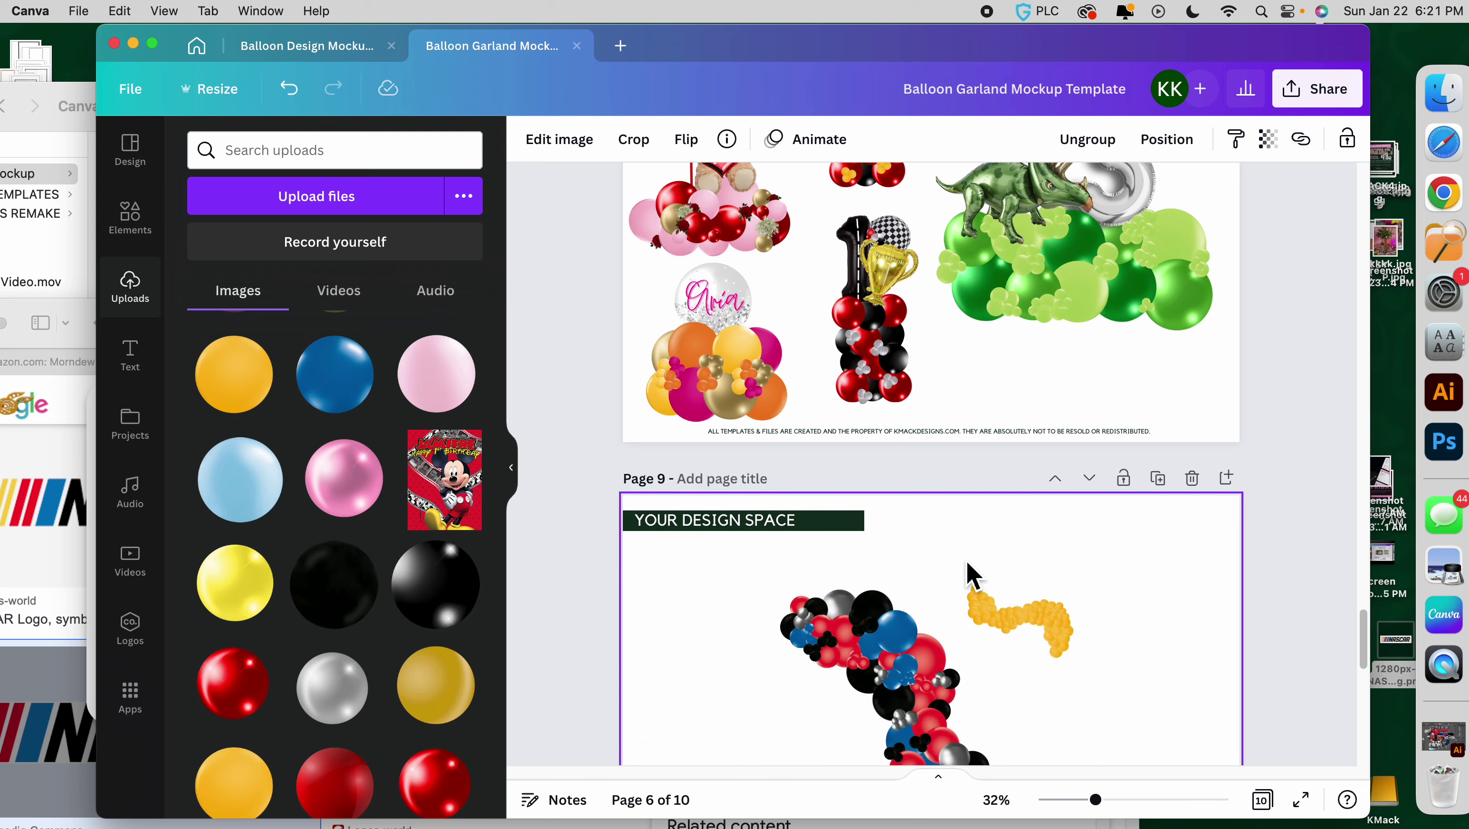
{"action": "scroll", "coordinate": [966, 561], "scroll_direction": "down", "scroll_amount": 9}
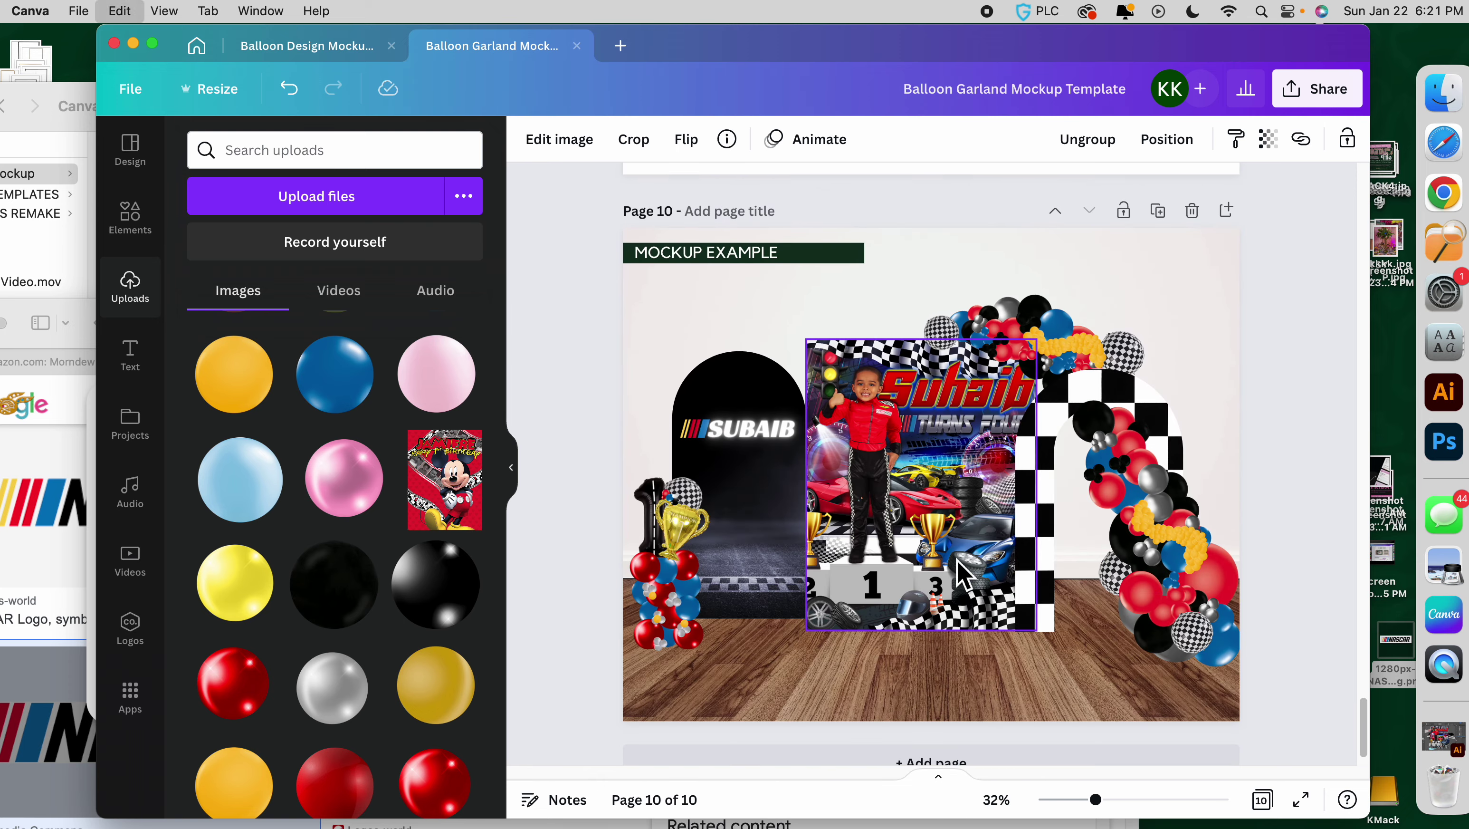
{"action": "left_click", "coordinate": [847, 360]}
{"action": "left_click_drag", "start_coordinate": [946, 496], "coordinate": [810, 396]}
{"action": "left_click_drag", "start_coordinate": [779, 318], "coordinate": [755, 337]}
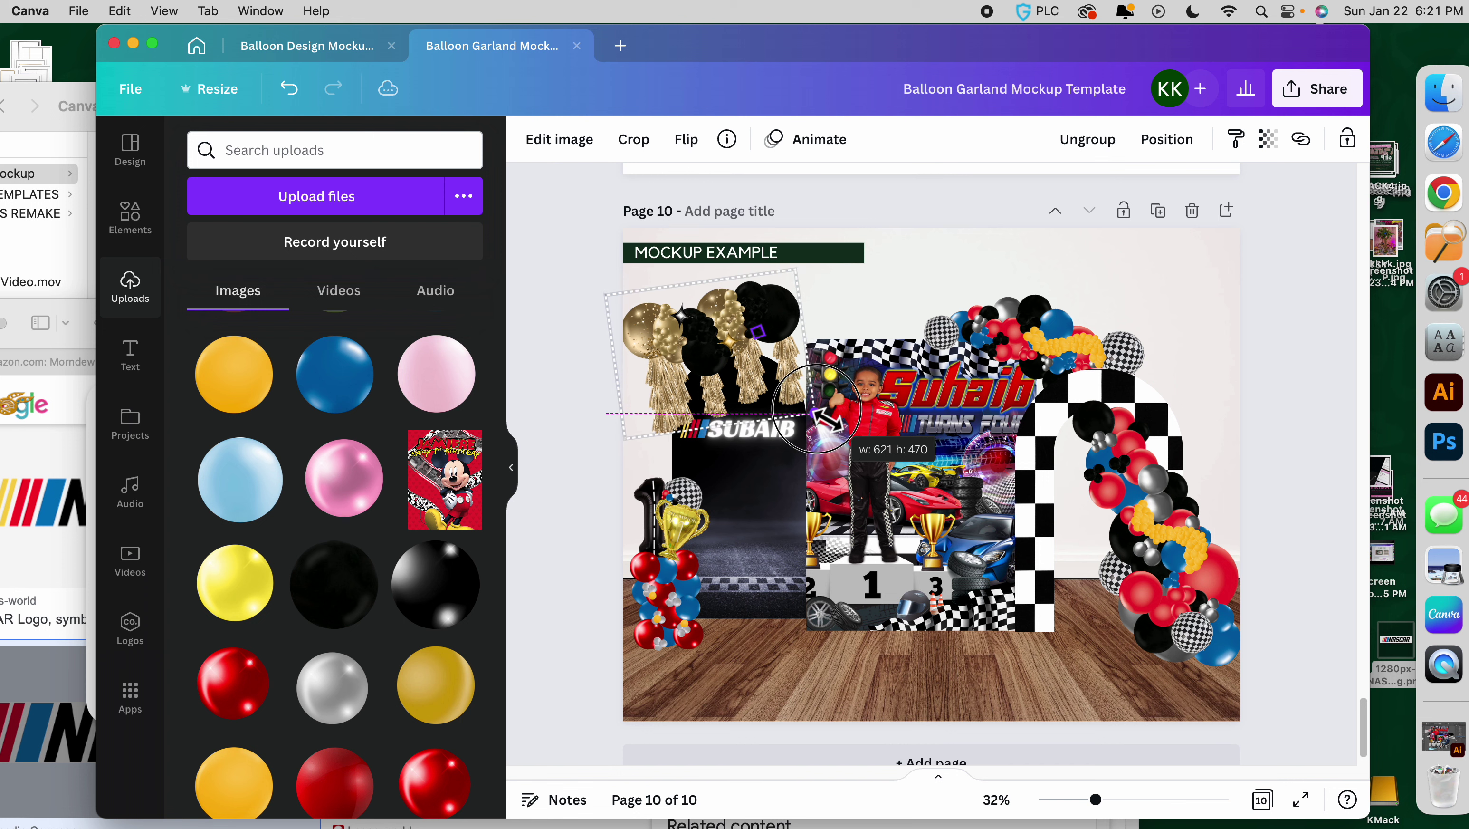
{"action": "left_click_drag", "start_coordinate": [826, 417], "coordinate": [823, 417]}
{"action": "key", "text": "Delete"}
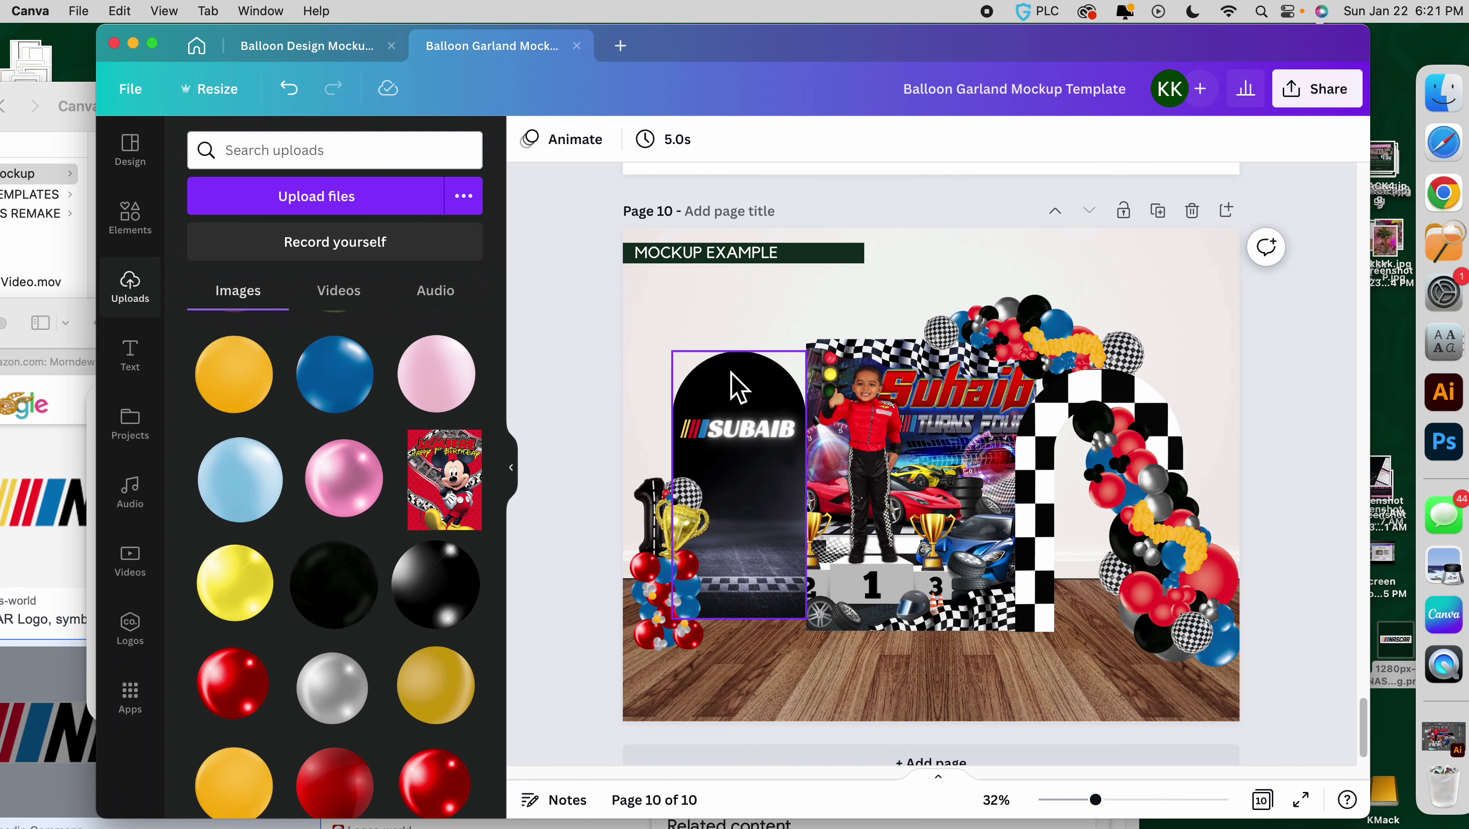
Review the racing mockup on page 10, checking the arches, backdrop, trophy column and garlands.
{"action": "left_click", "coordinate": [972, 711]}
{"action": "scroll", "coordinate": [972, 710], "scroll_direction": "down", "scroll_amount": 1}
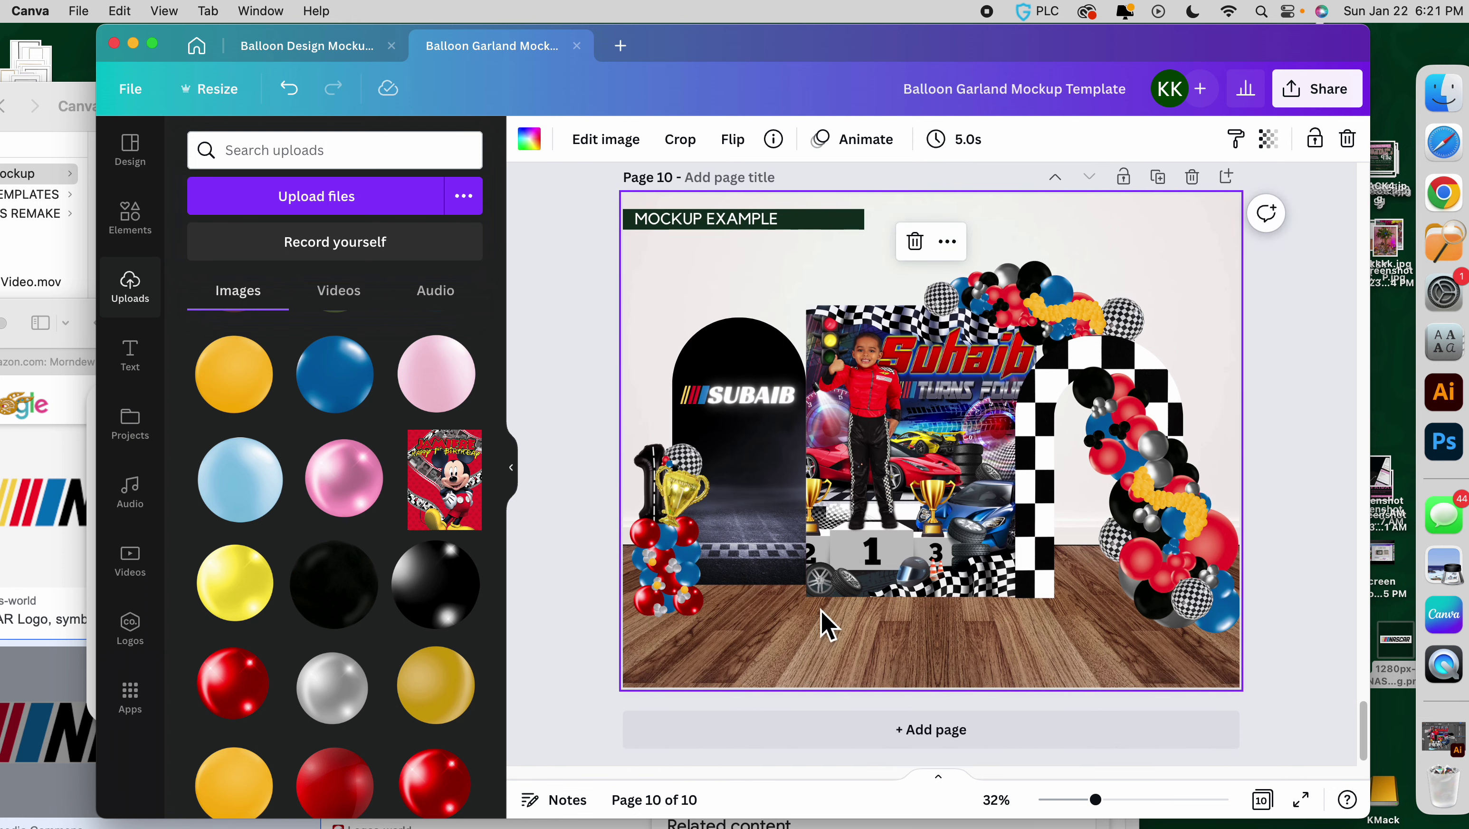
{"action": "left_click", "coordinate": [717, 612]}
{"action": "left_click", "coordinate": [771, 633]}
{"action": "scroll", "coordinate": [772, 635], "scroll_direction": "down", "scroll_amount": 1}
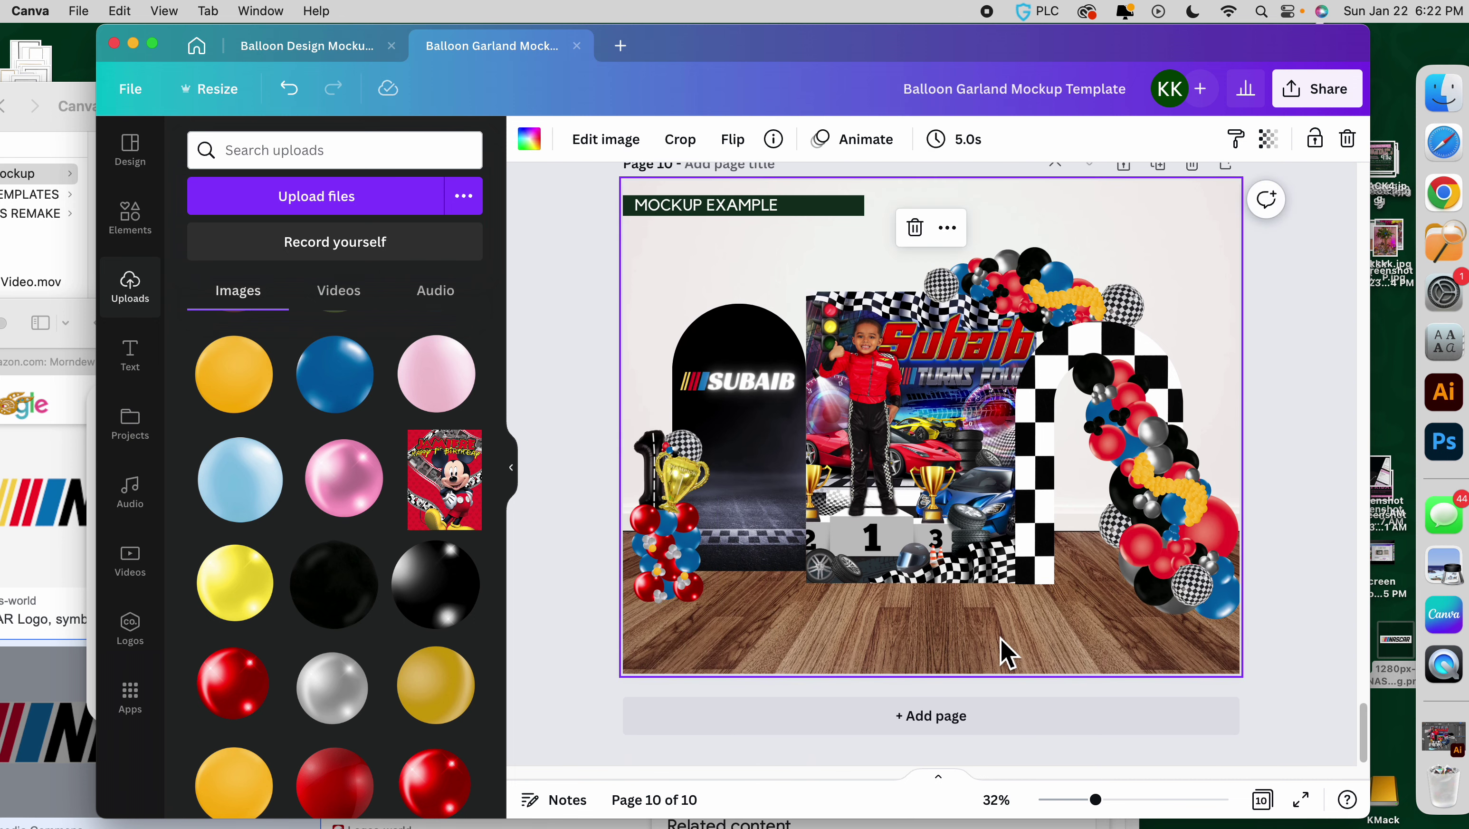
{"action": "scroll", "coordinate": [1007, 653], "scroll_direction": "up", "scroll_amount": 5}
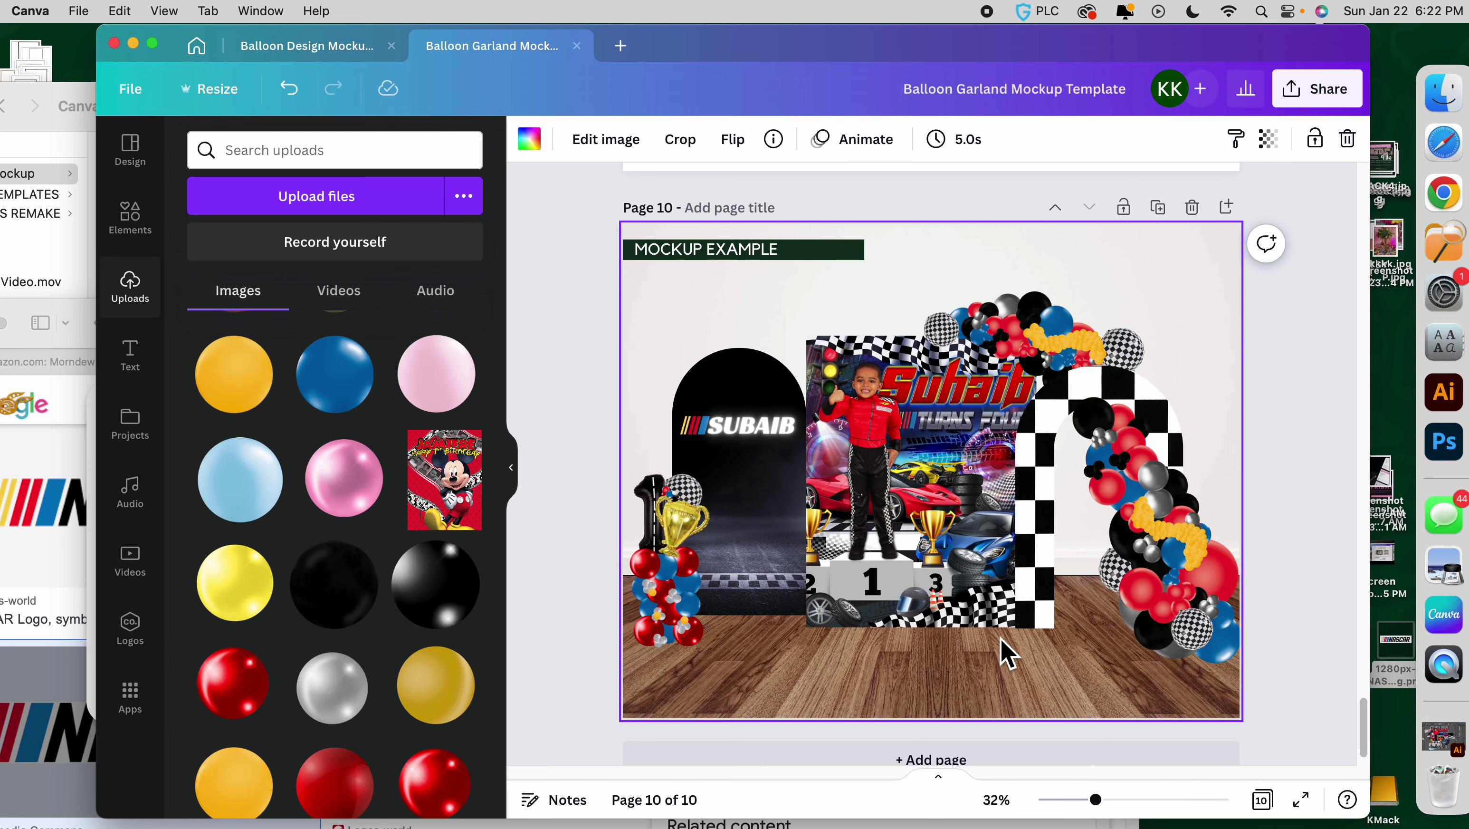
{"action": "scroll", "coordinate": [980, 651], "scroll_direction": "up", "scroll_amount": 3}
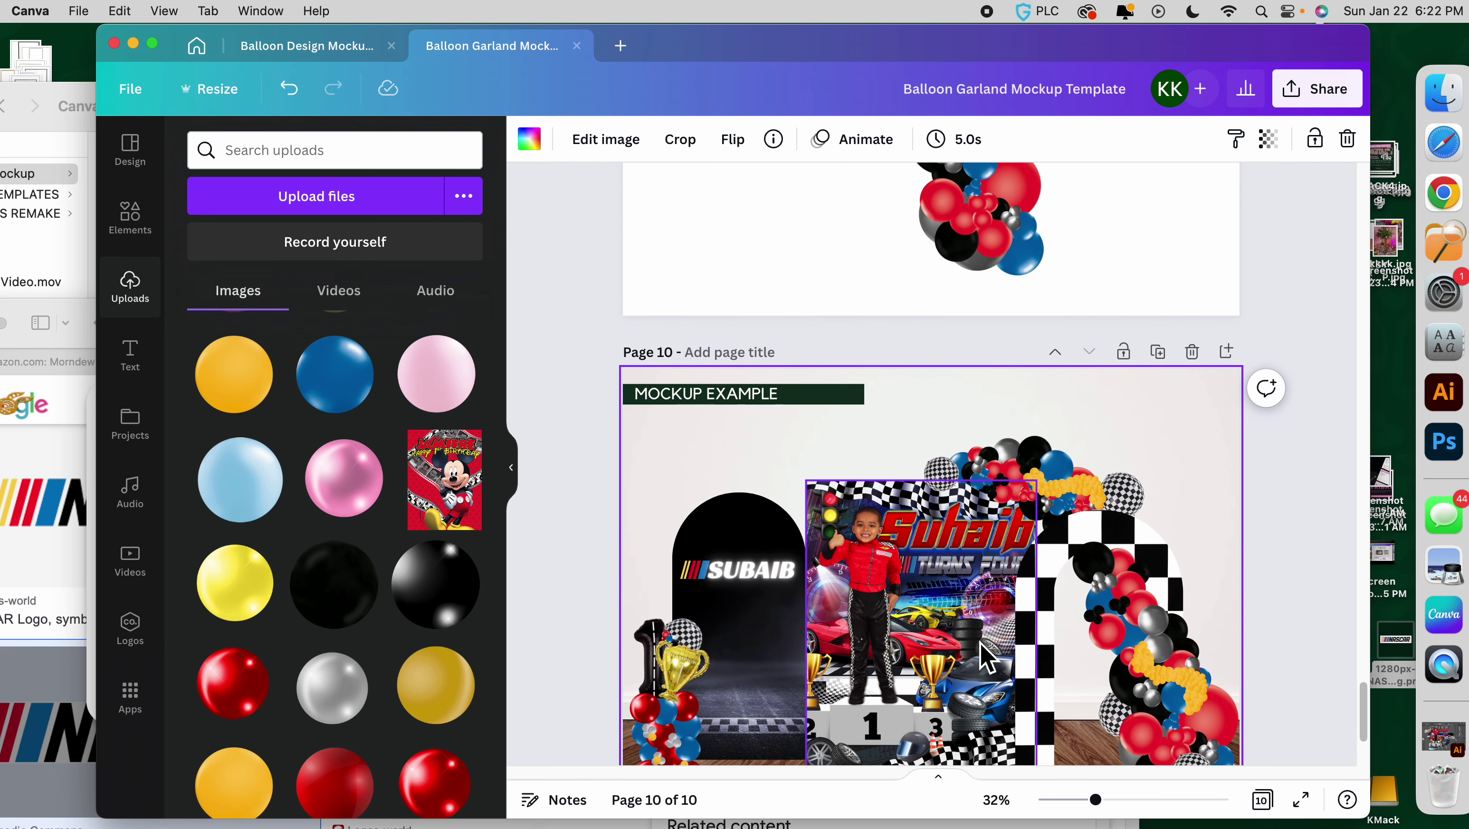
{"action": "scroll", "coordinate": [982, 654], "scroll_direction": "down", "scroll_amount": 3}
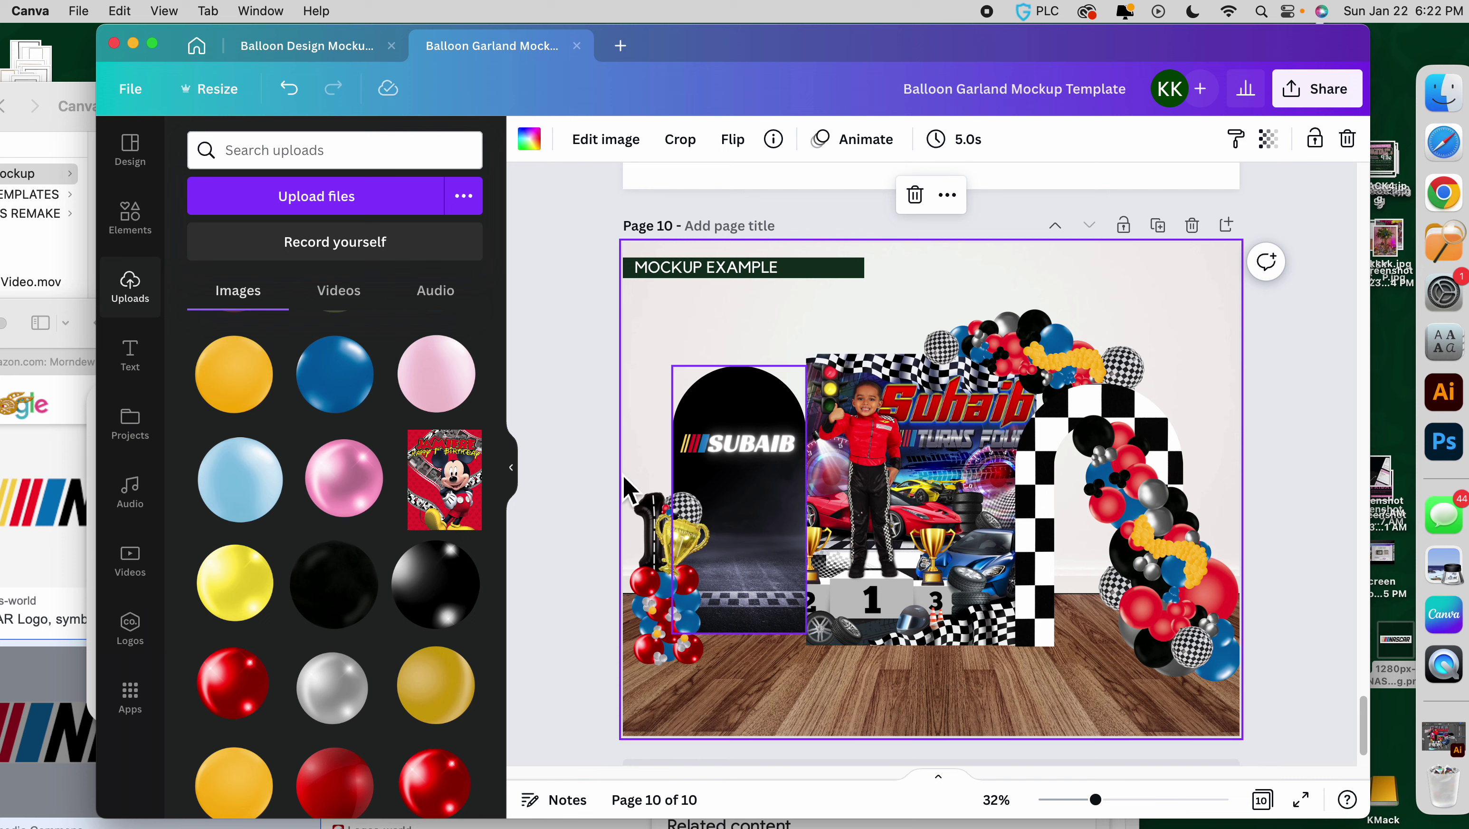
Add a small yellow balloon at the racing backdrop's upper right corner and send it to the back.
{"action": "left_click", "coordinate": [246, 388]}
{"action": "left_click_drag", "start_coordinate": [956, 464], "coordinate": [974, 462]}
{"action": "left_click_drag", "start_coordinate": [946, 482], "coordinate": [1041, 408]}
{"action": "right_click", "coordinate": [1042, 409]}
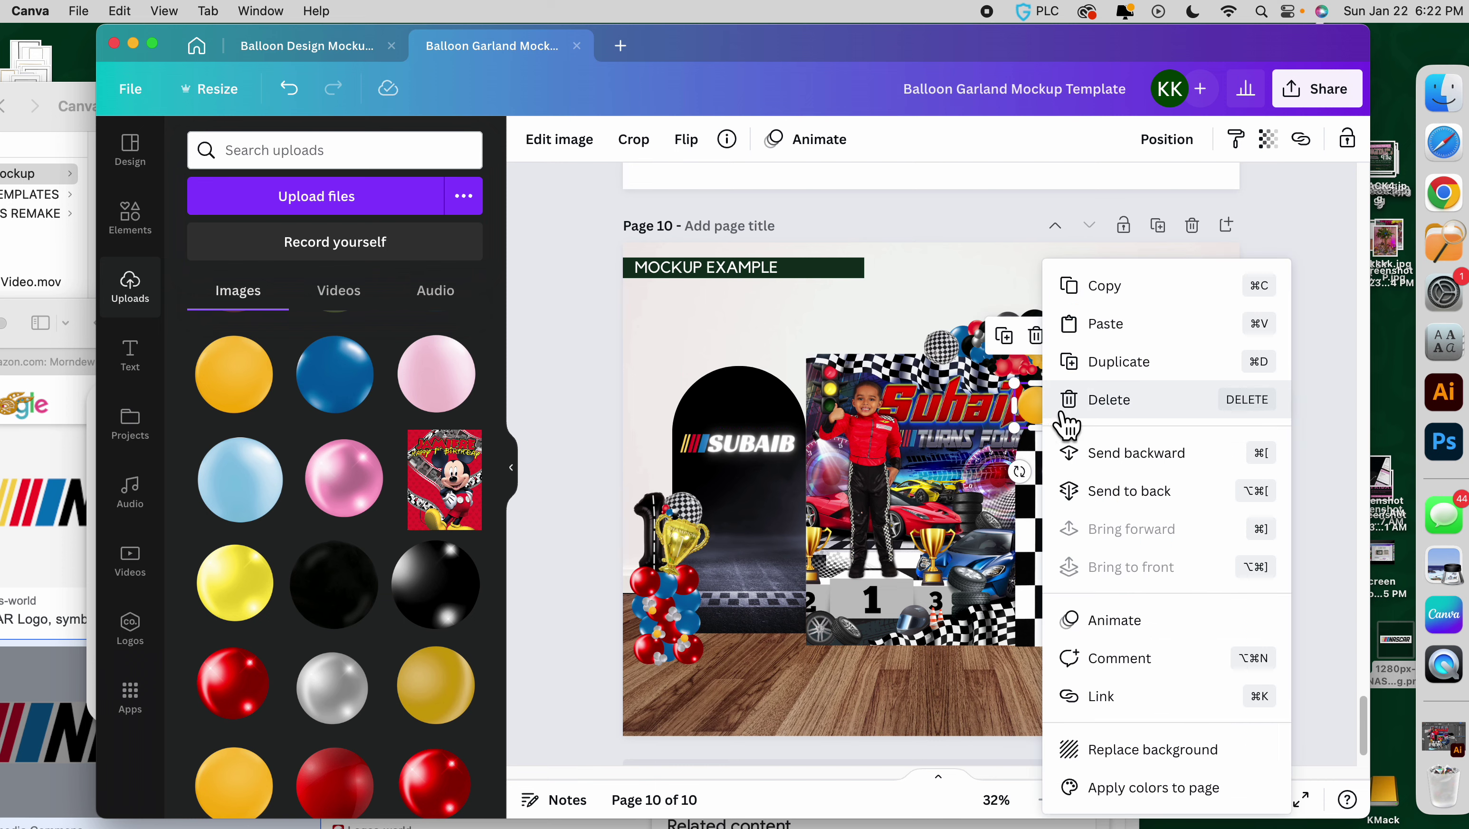
{"action": "left_click", "coordinate": [1126, 493]}
{"action": "left_click", "coordinate": [1215, 346]}
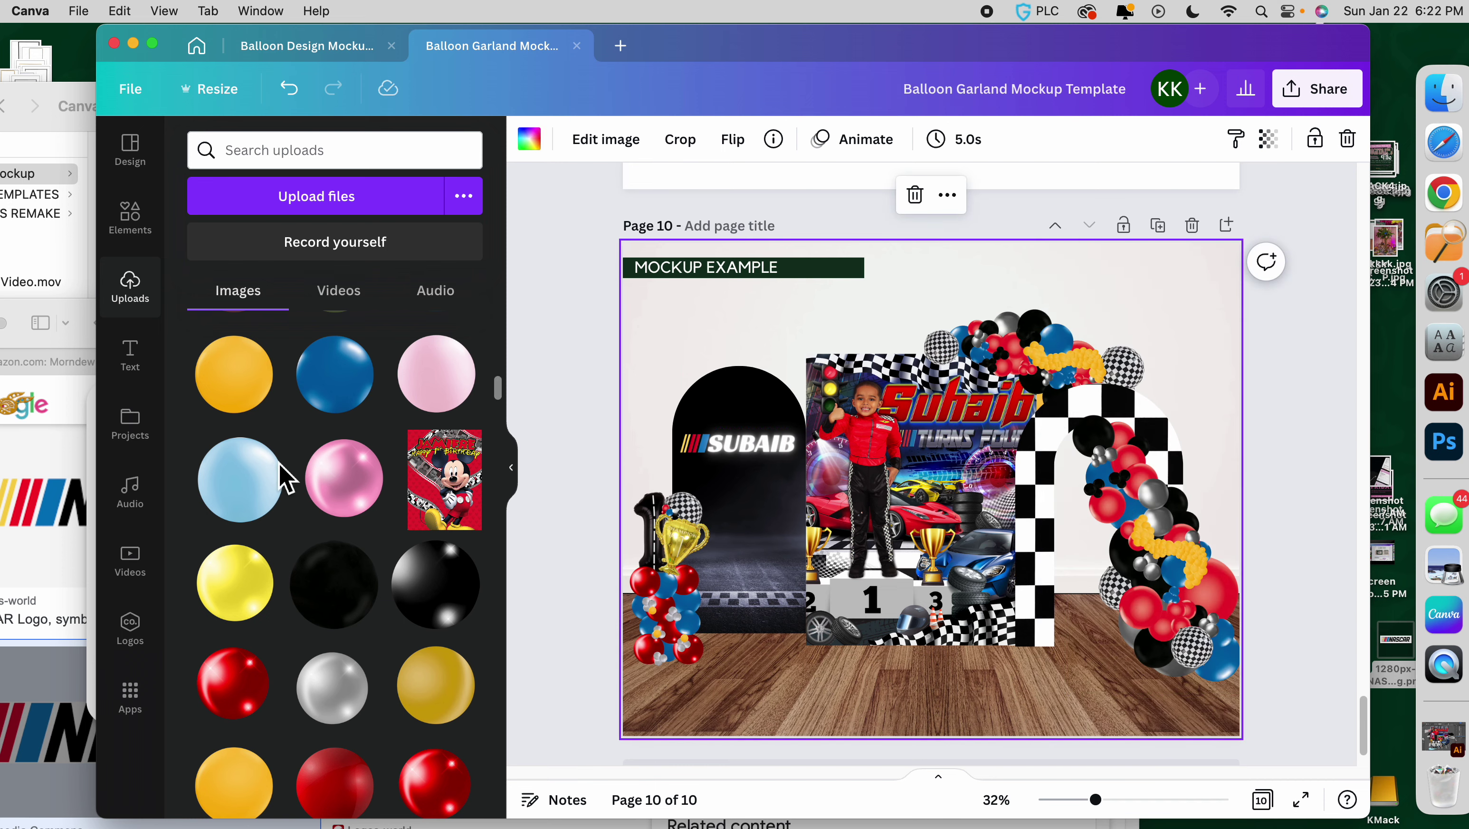
Place a small yellow balloon below the upper garland, where the backdrop's corner meets the checkered arch.
{"action": "left_click", "coordinate": [234, 375]}
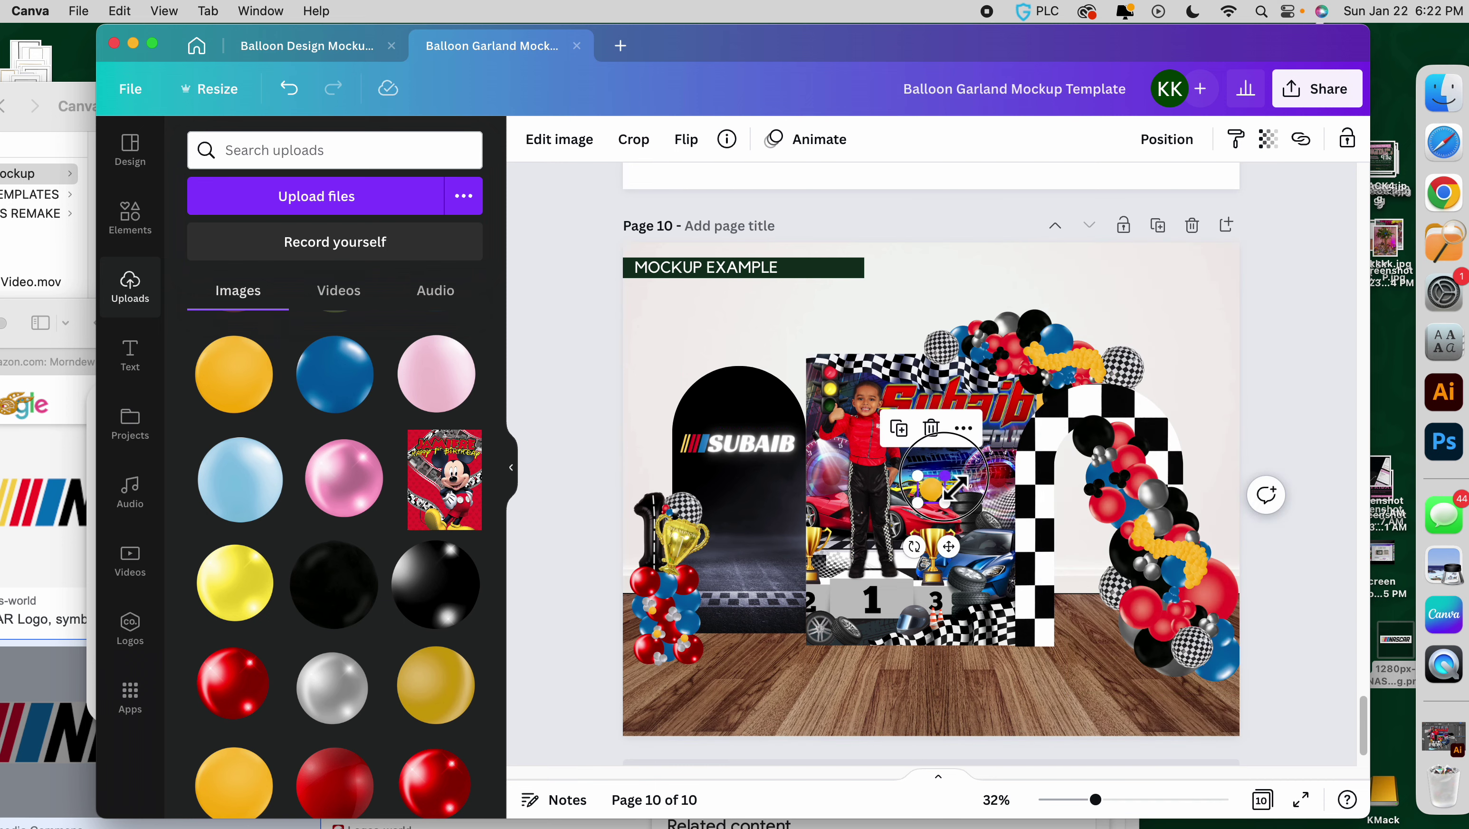
{"action": "left_click_drag", "start_coordinate": [954, 486], "coordinate": [1053, 412]}
{"action": "left_click", "coordinate": [1260, 305]}
{"action": "left_click", "coordinate": [1097, 465]}
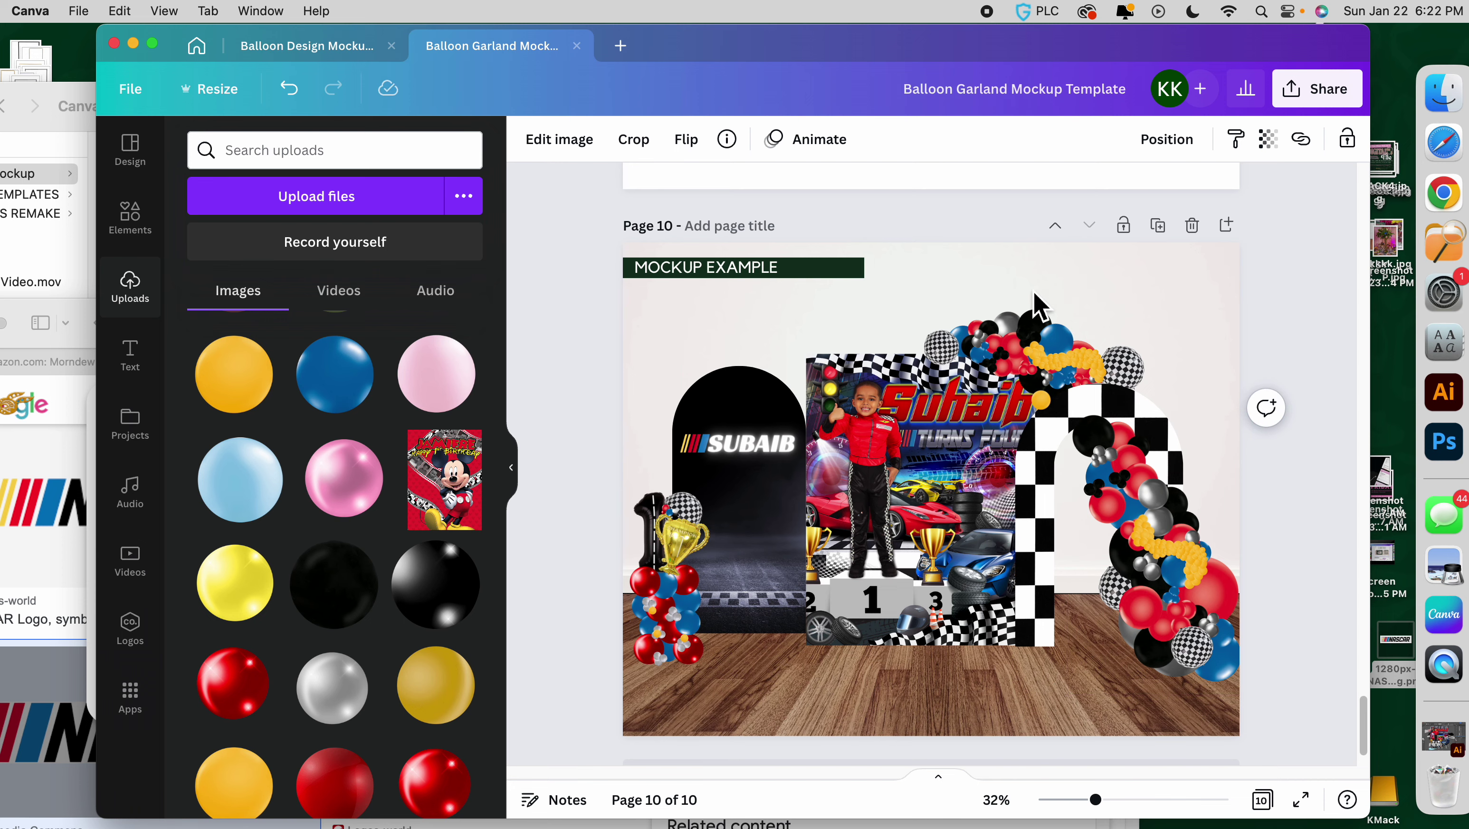
{"action": "left_click", "coordinate": [1040, 242]}
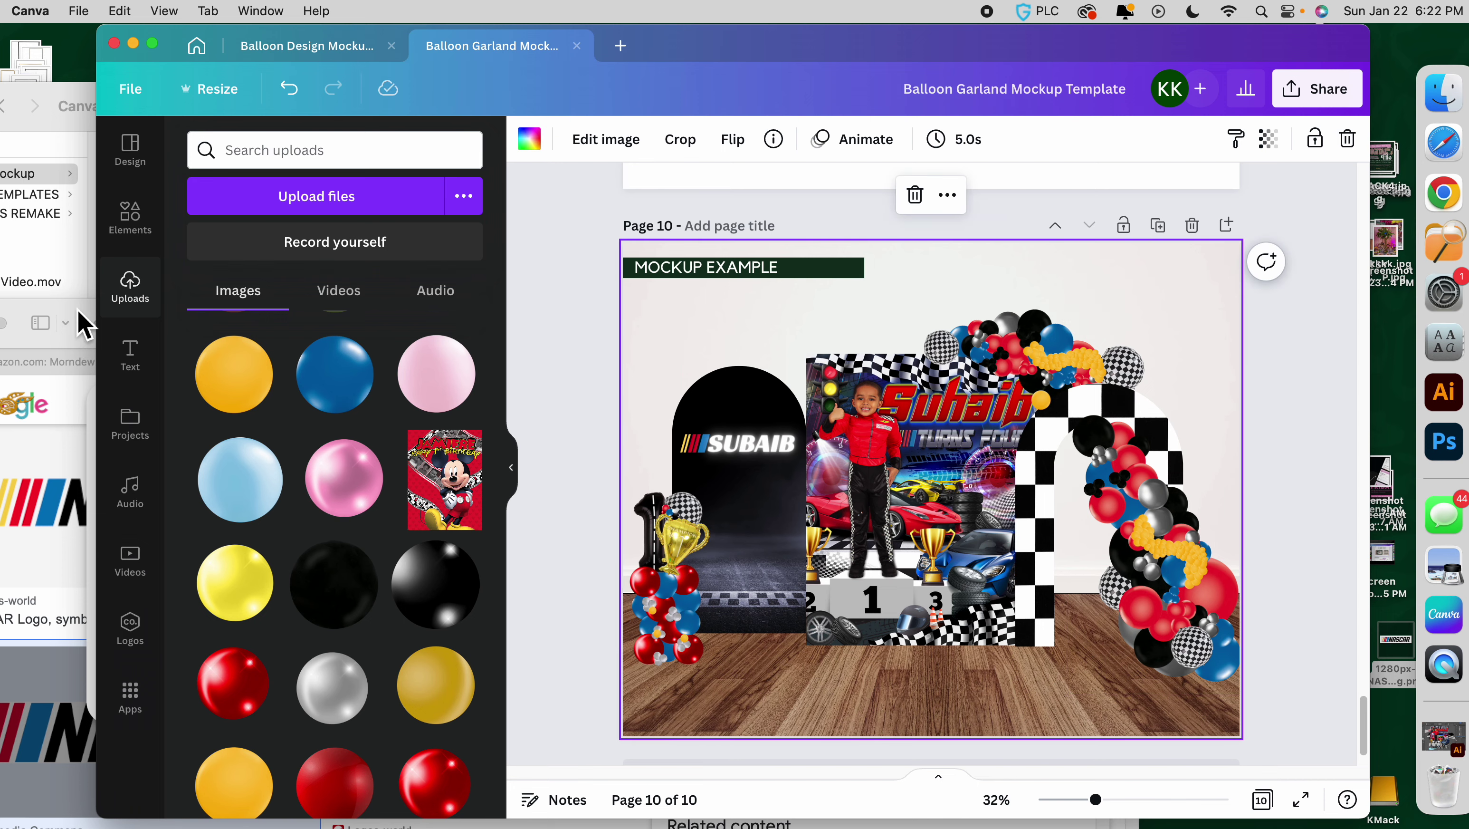
Switch to Safari and search Google for "nascar png".
{"action": "left_click", "coordinate": [82, 325]}
{"action": "left_click", "coordinate": [591, 336]}
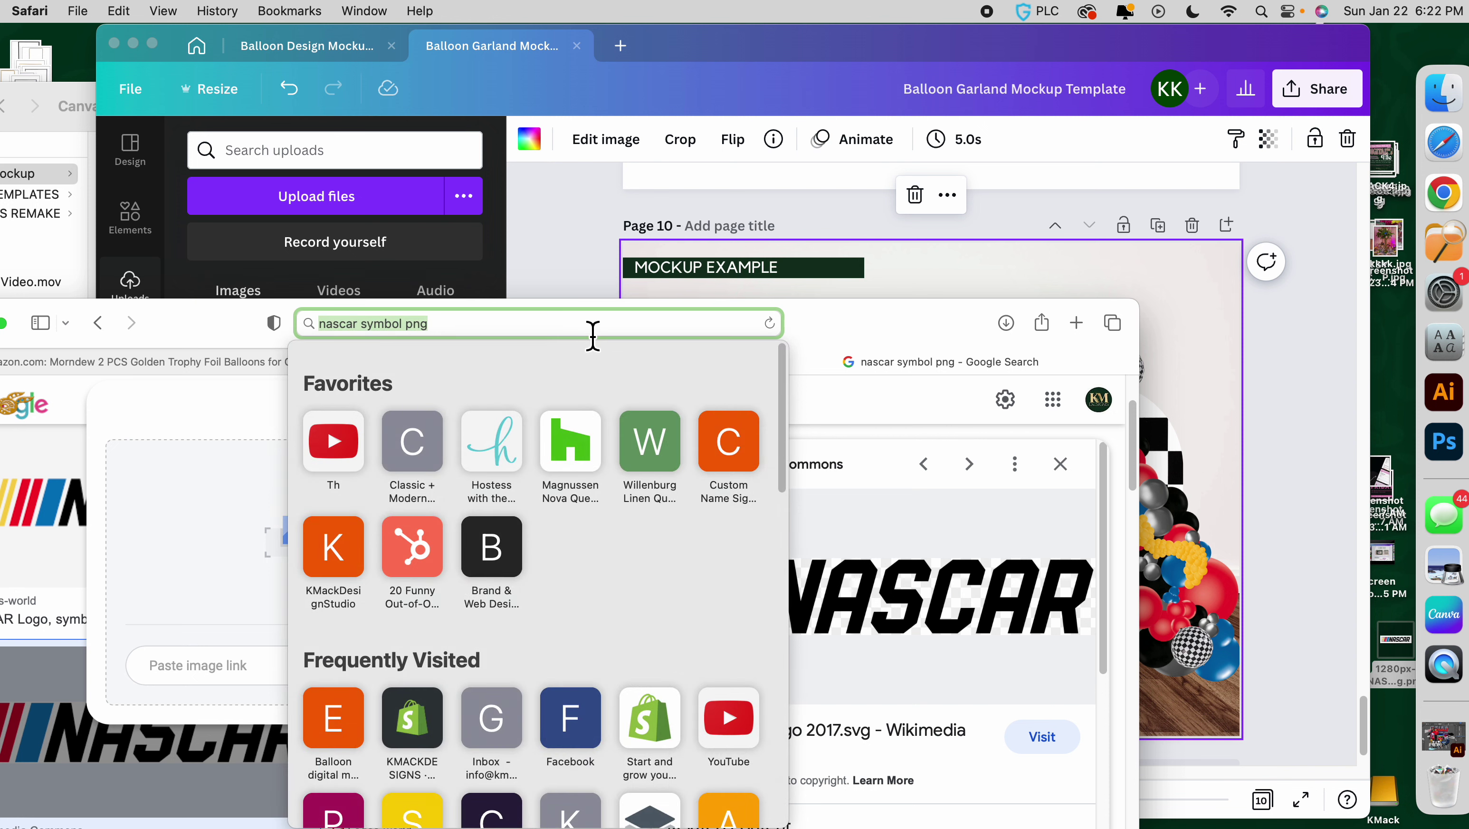
{"action": "type", "text": "car"}
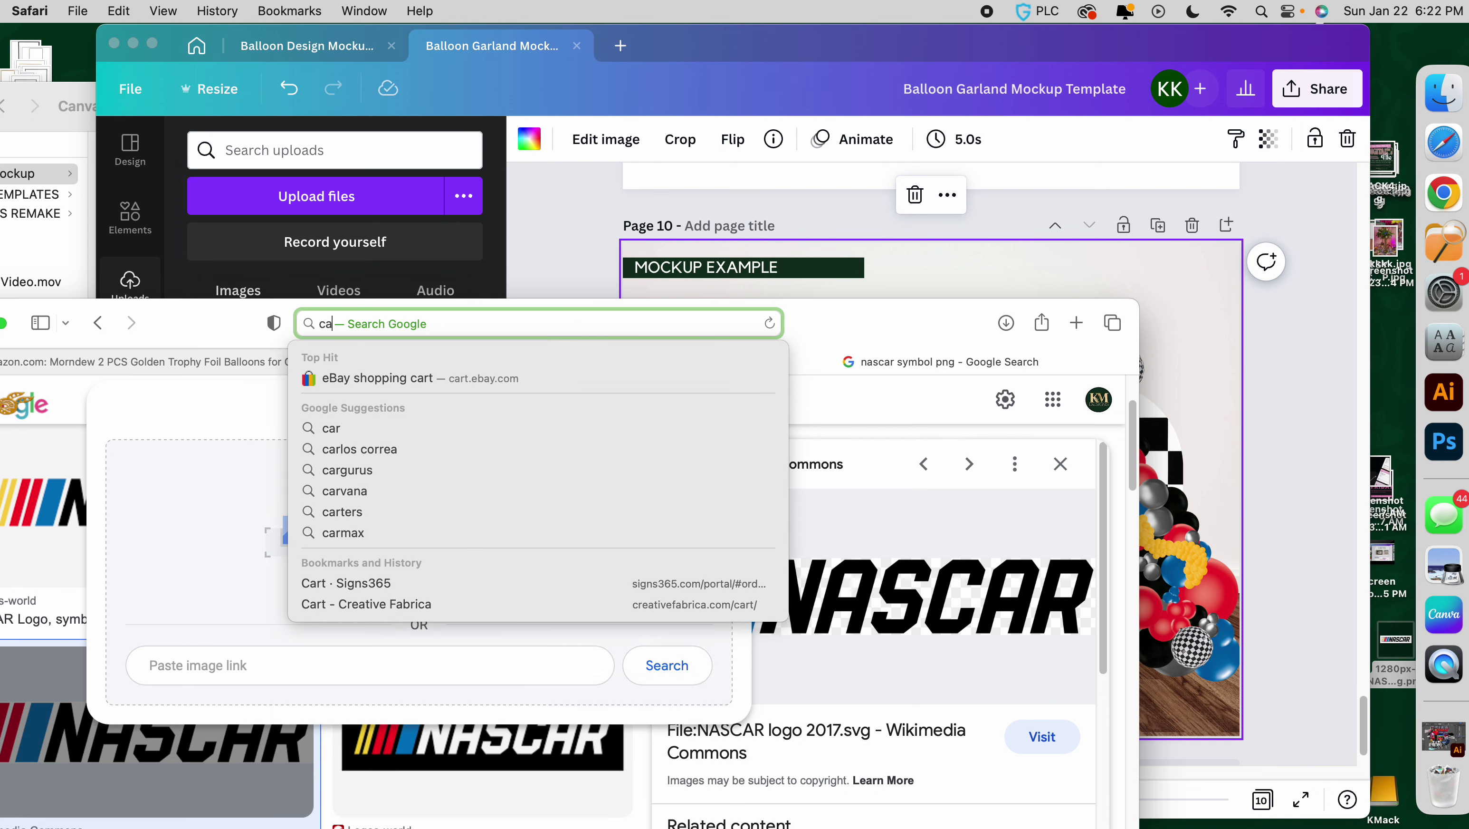
{"action": "key", "text": "BackSpace"}
{"action": "key", "text": "BackSpace"}
{"action": "key", "text": "BackSpace"}
{"action": "type", "text": "nascar png"}
{"action": "key", "text": "Return"}
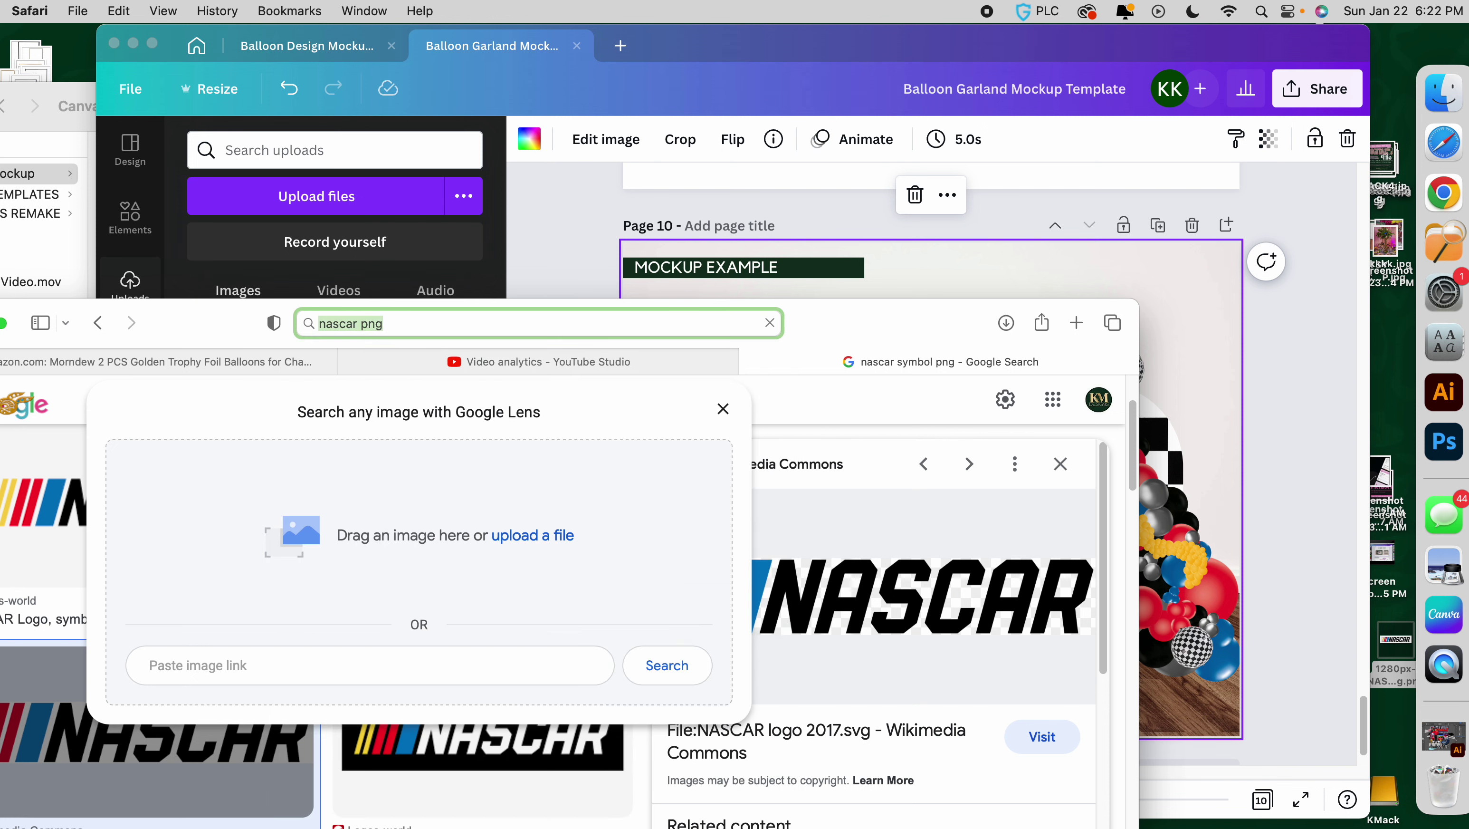
{"action": "left_click", "coordinate": [342, 324]}
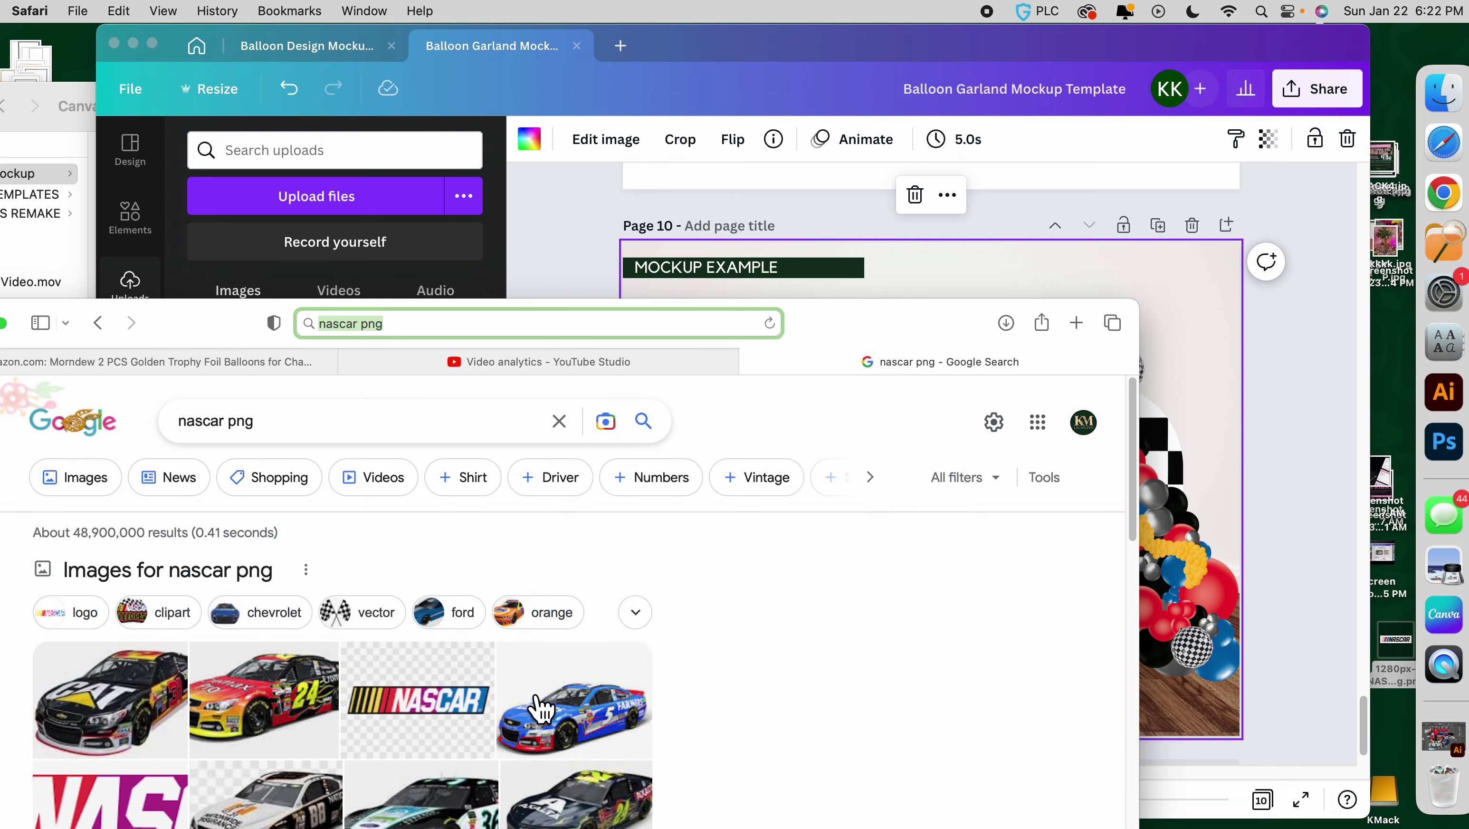
Open the blue number 5 race car from the image results and save the PNG to the desktop.
{"action": "scroll", "coordinate": [540, 708], "scroll_direction": "down", "scroll_amount": 5}
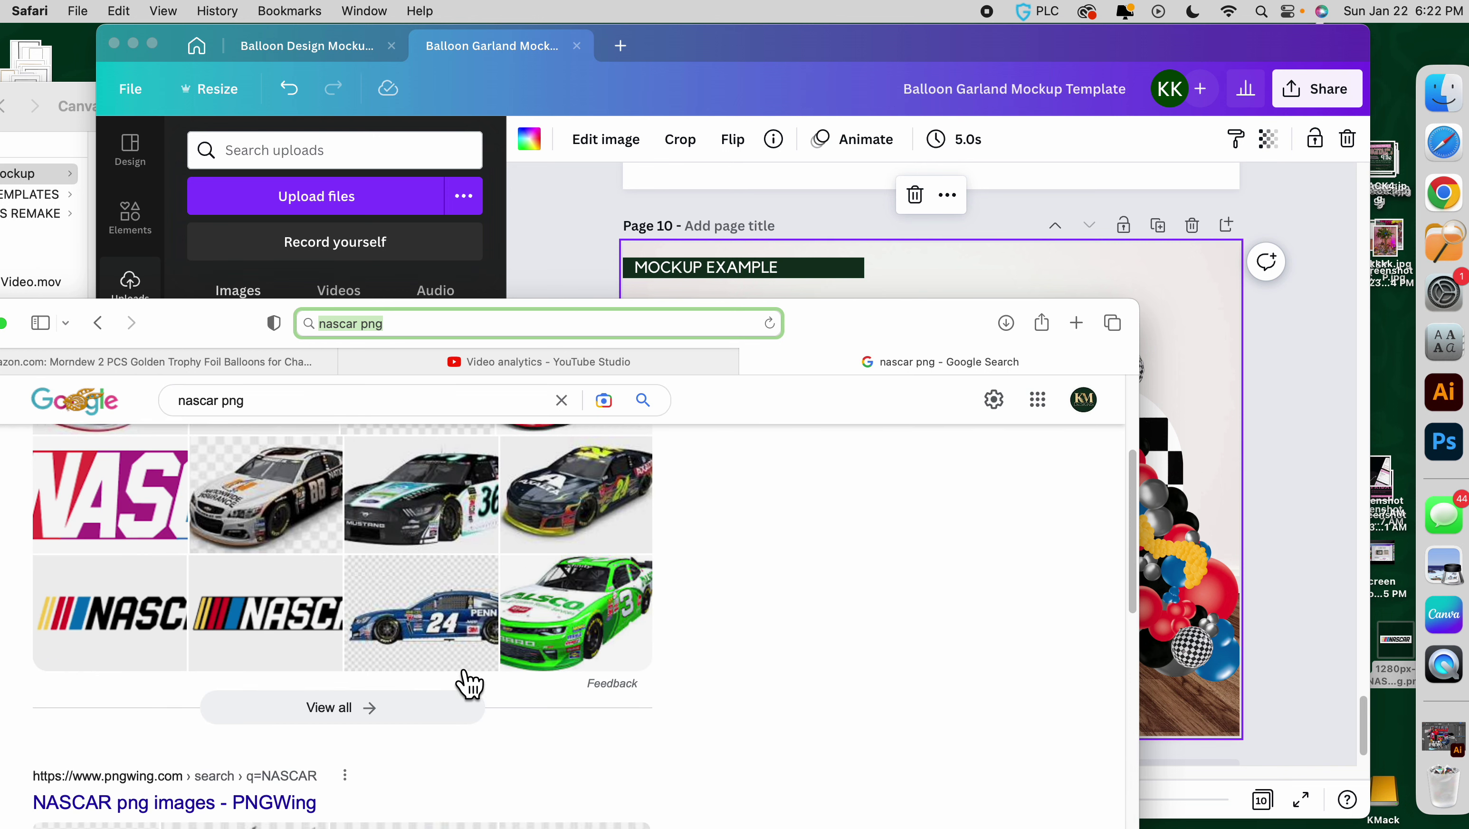
{"action": "scroll", "coordinate": [469, 684], "scroll_direction": "up", "scroll_amount": 5}
{"action": "left_click", "coordinate": [590, 698]}
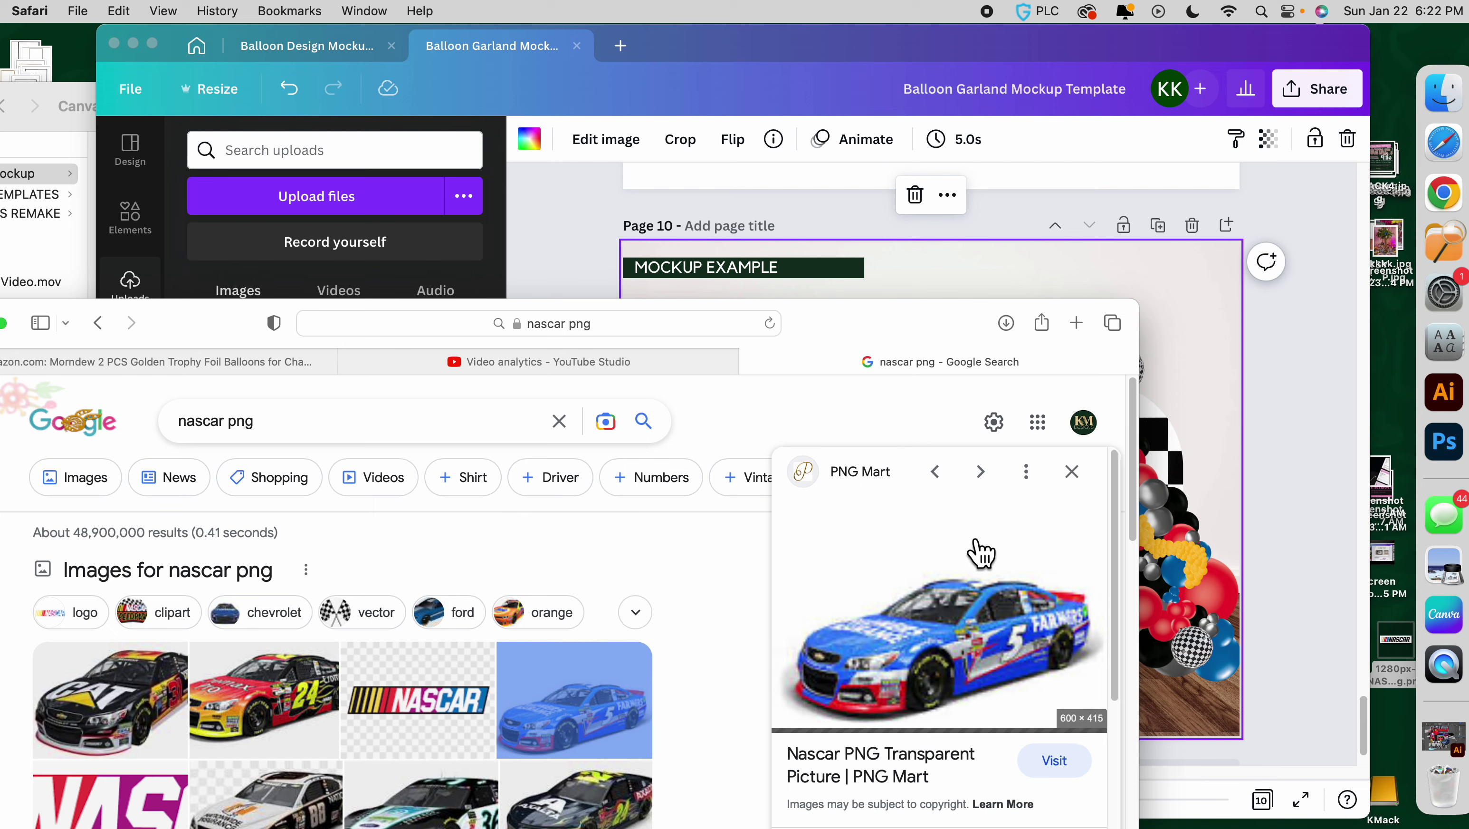
{"action": "left_click_drag", "start_coordinate": [1013, 656], "coordinate": [1388, 357]}
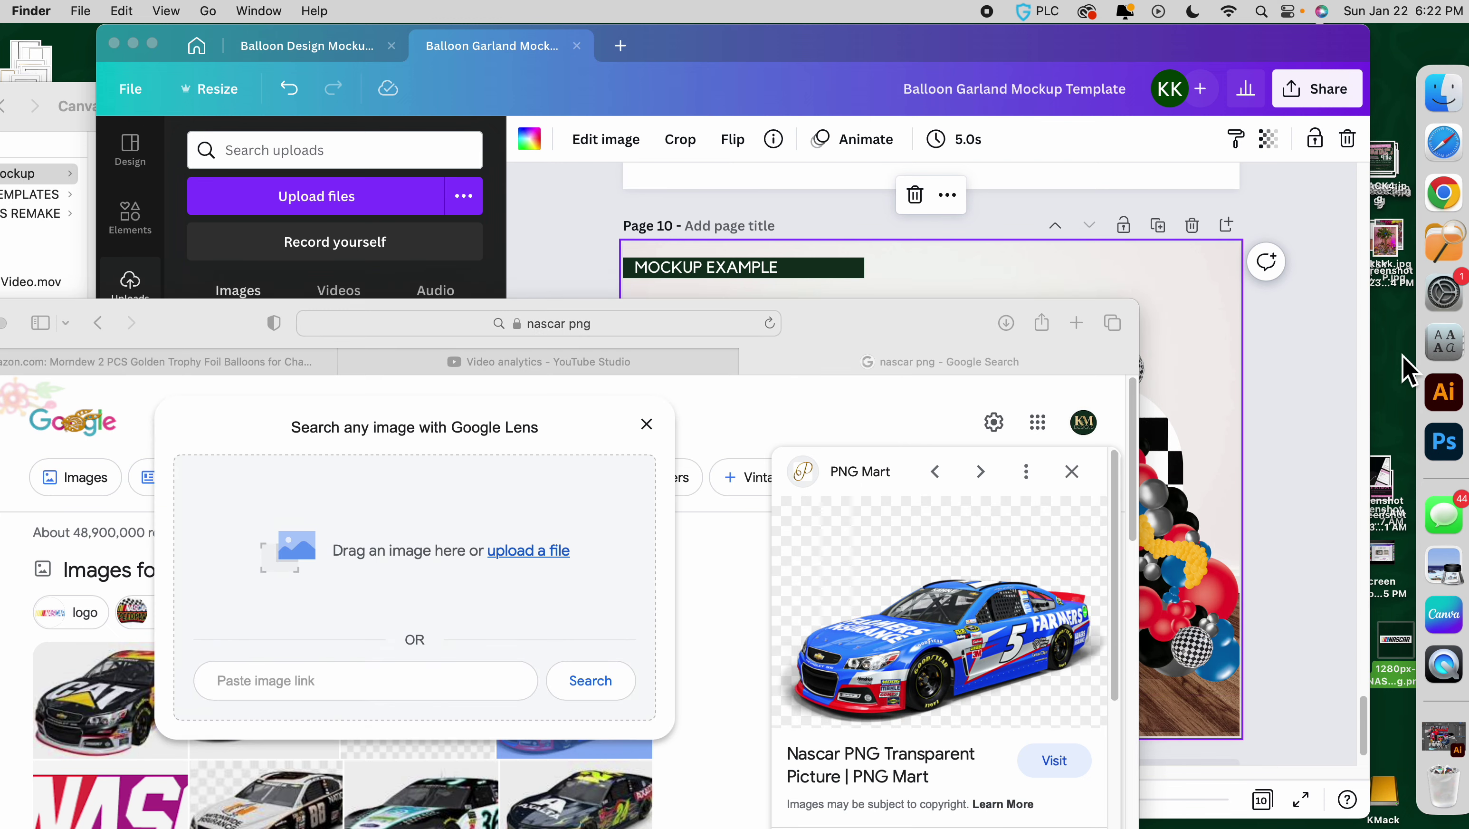
{"action": "left_click", "coordinate": [1403, 355]}
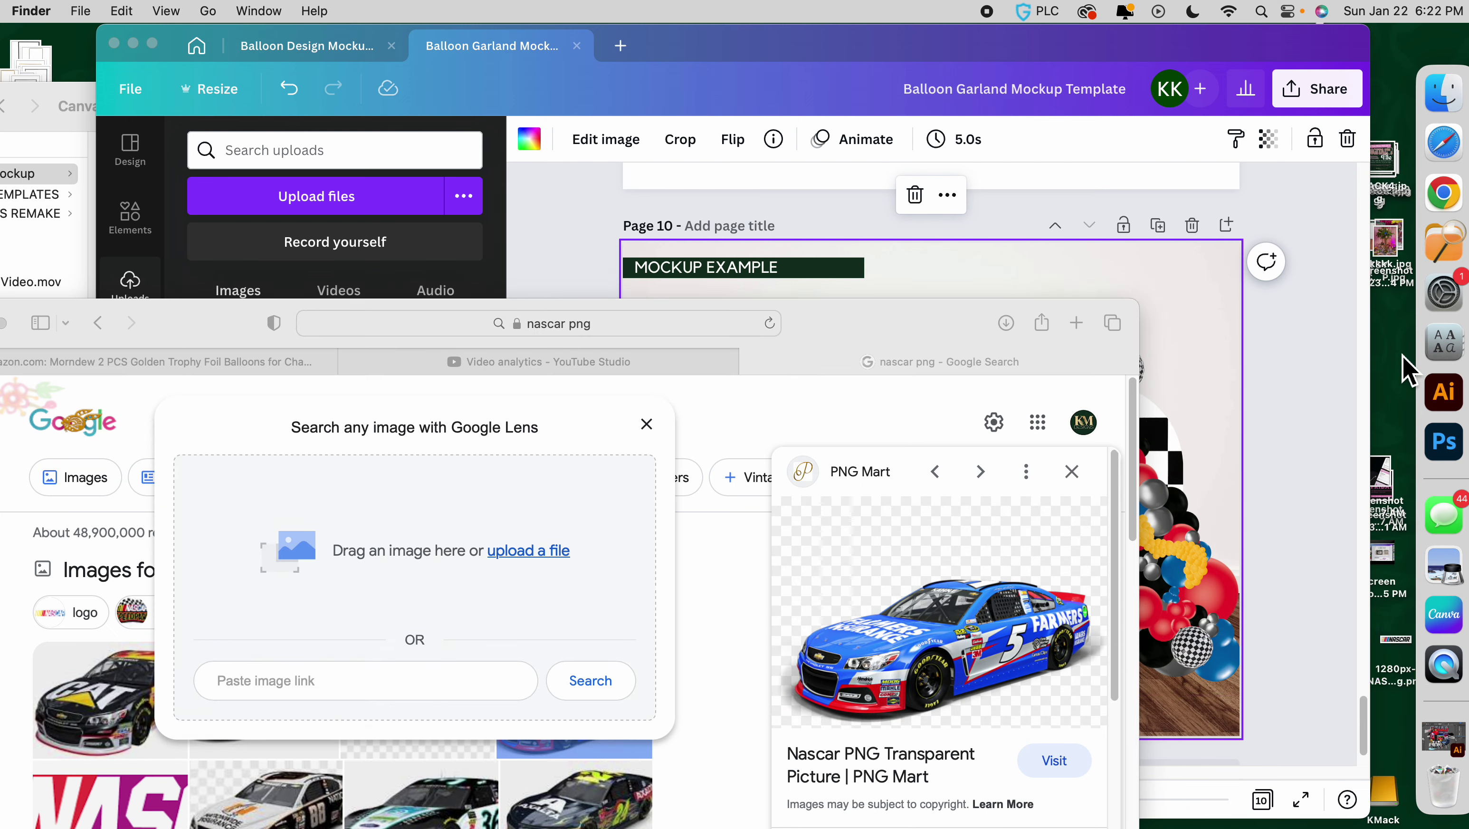
Switch back to Canva, add the saved race car image to page 10 and enlarge it on the floor before the checkered arch.
{"action": "left_click", "coordinate": [1332, 387]}
{"action": "left_click_drag", "start_coordinate": [834, 639], "coordinate": [765, 693]}
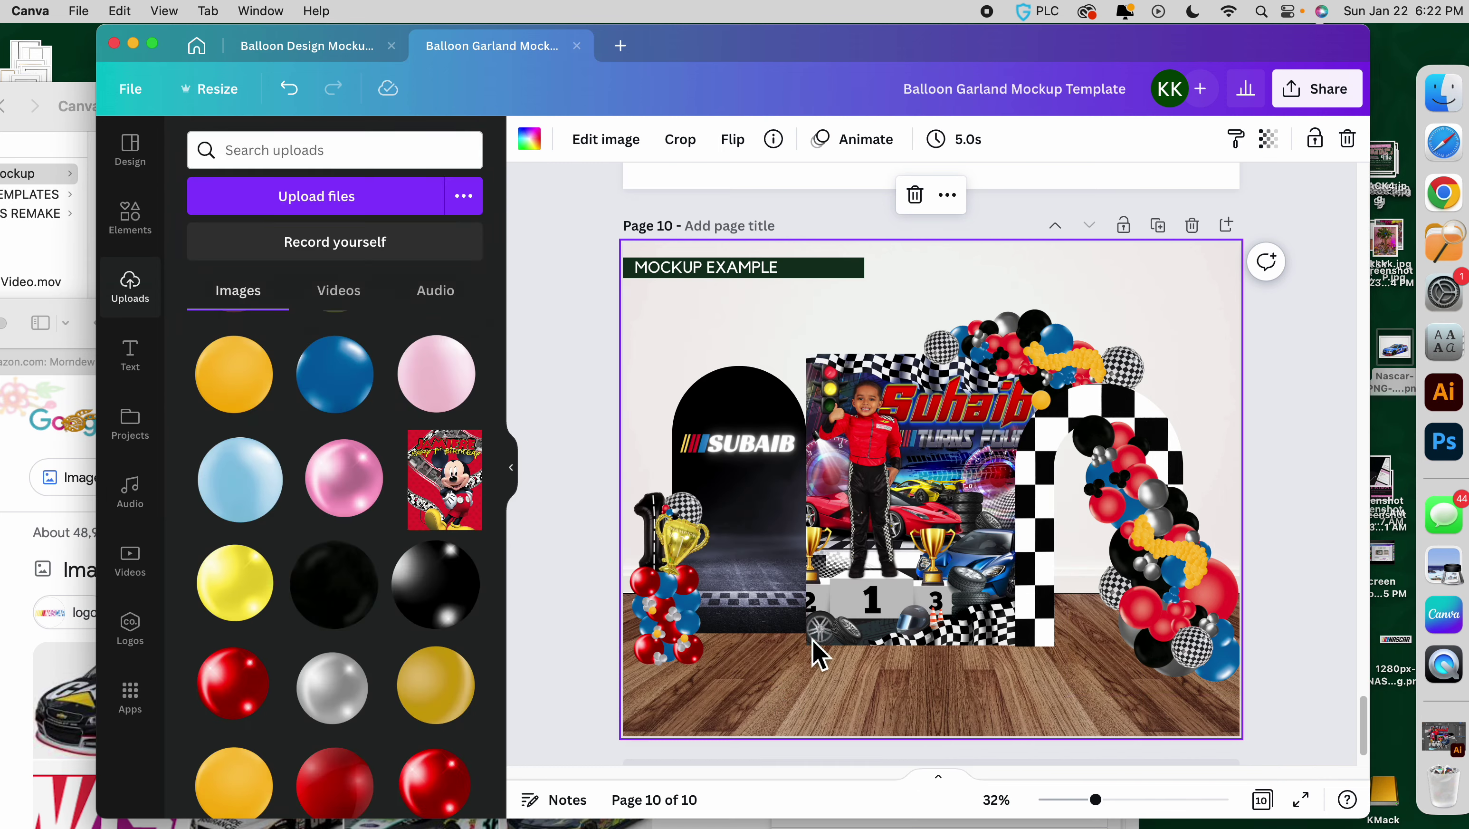
{"action": "left_click_drag", "start_coordinate": [991, 531], "coordinate": [1147, 624]}
{"action": "left_click_drag", "start_coordinate": [863, 458], "coordinate": [932, 514]}
{"action": "mouse_move", "coordinate": [1073, 638]}
{"action": "left_mouse_down"}
{"action": "mouse_move", "coordinate": [1059, 590]}
{"action": "mouse_move", "coordinate": [1068, 624]}
{"action": "left_mouse_up"}
Layer the race car behind the arch's balloon garland but in front of the checkered arch, shifting it slightly up and left.
{"action": "right_click", "coordinate": [1088, 662]}
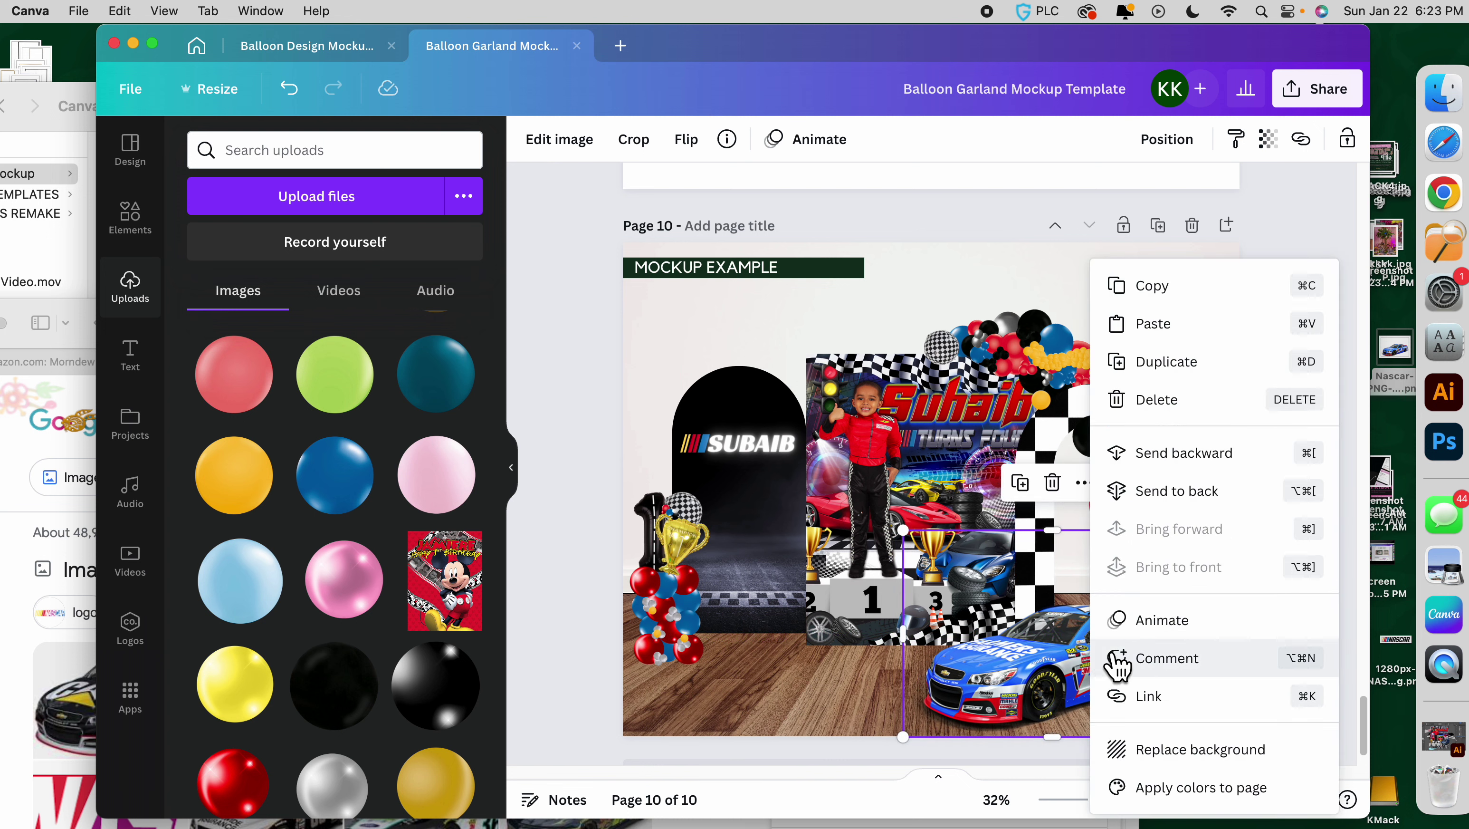
{"action": "left_click", "coordinate": [1177, 492]}
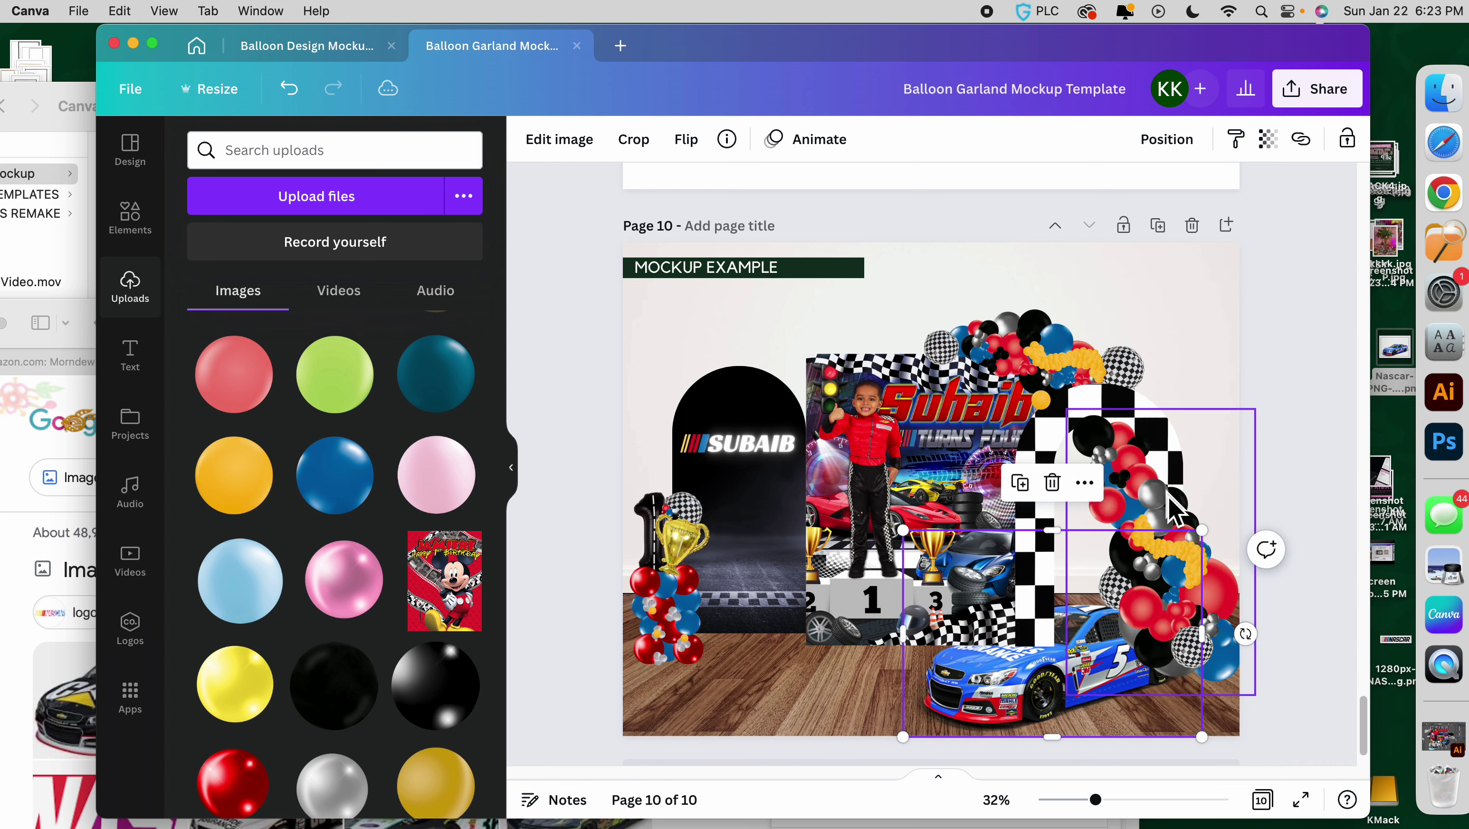
{"action": "right_click", "coordinate": [1017, 689]}
{"action": "left_click", "coordinate": [1098, 530]}
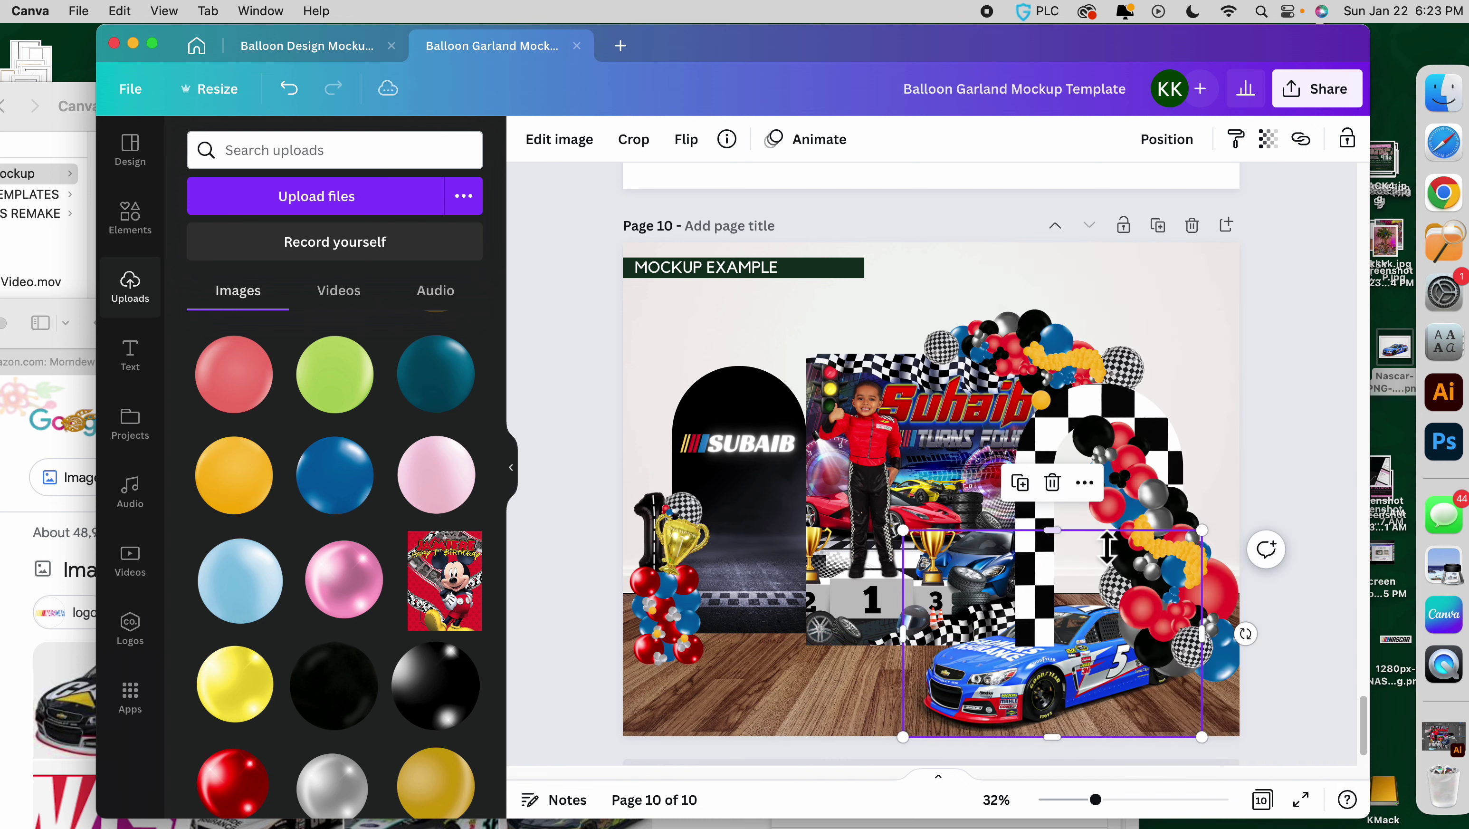
{"action": "left_click_drag", "start_coordinate": [1036, 699], "coordinate": [1027, 684]}
{"action": "right_click", "coordinate": [1027, 684]}
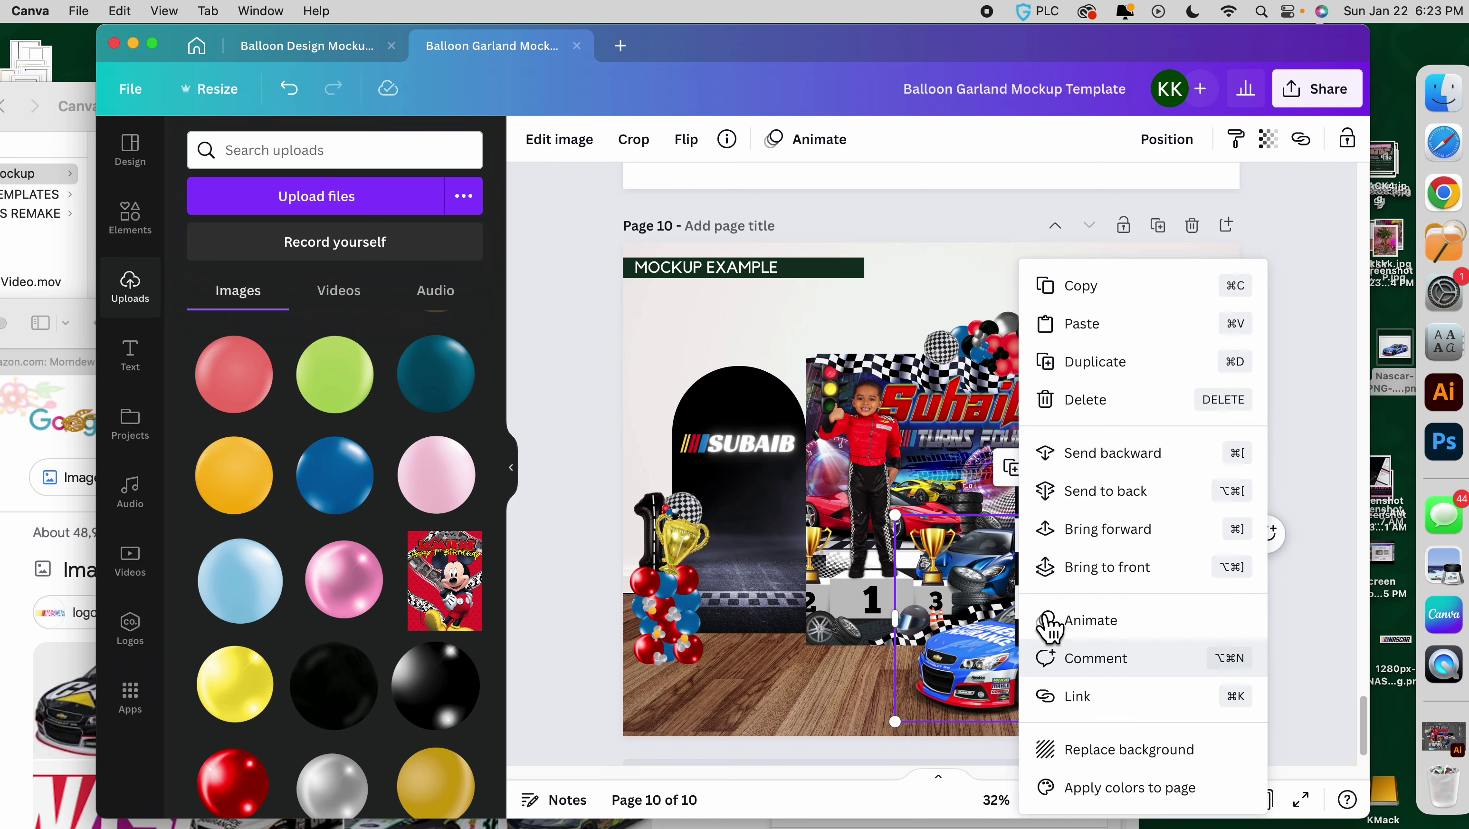
{"action": "left_click", "coordinate": [1152, 530]}
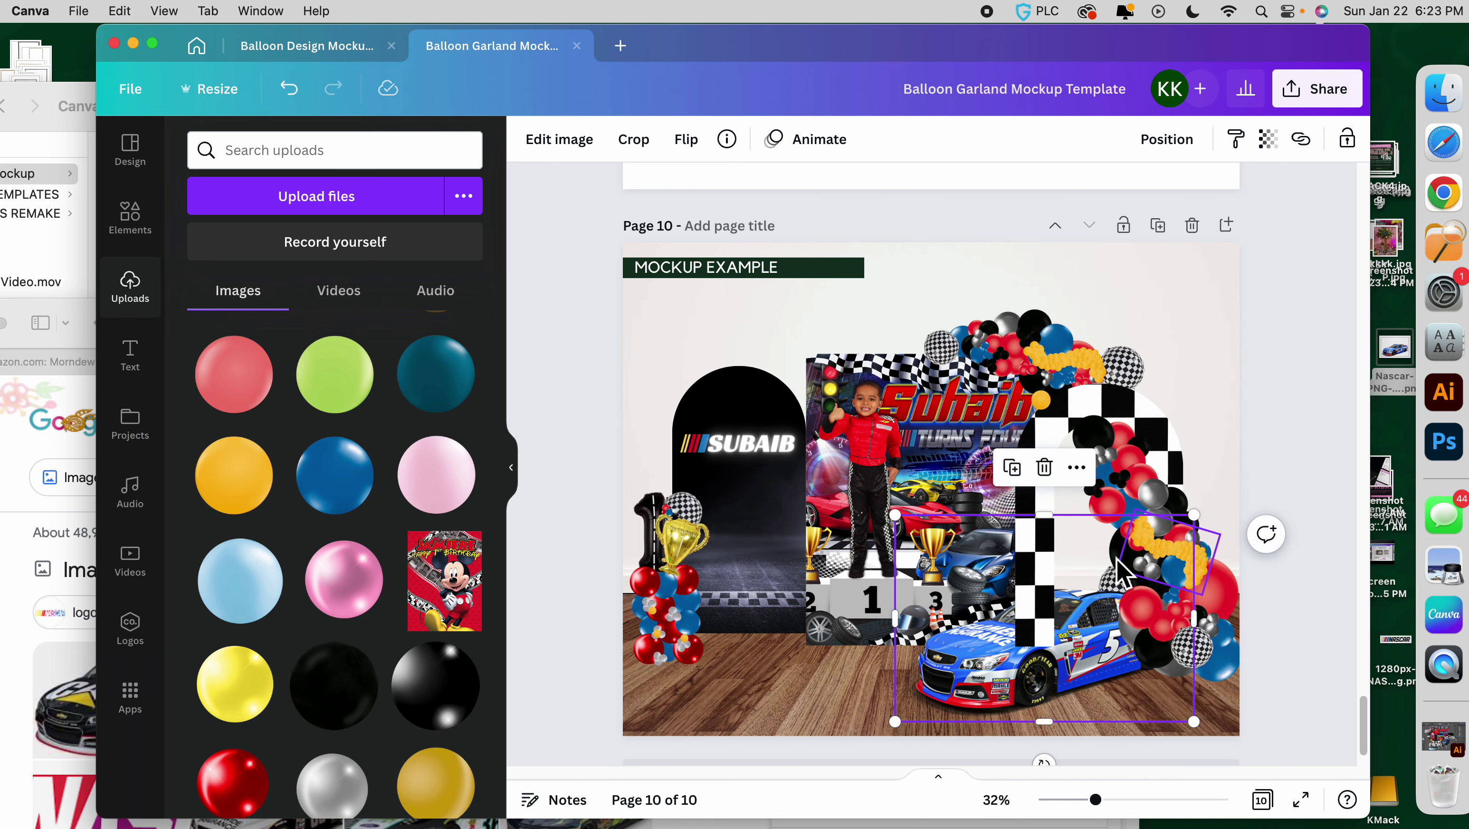
{"action": "right_click", "coordinate": [1024, 680]}
{"action": "left_click", "coordinate": [1111, 537]}
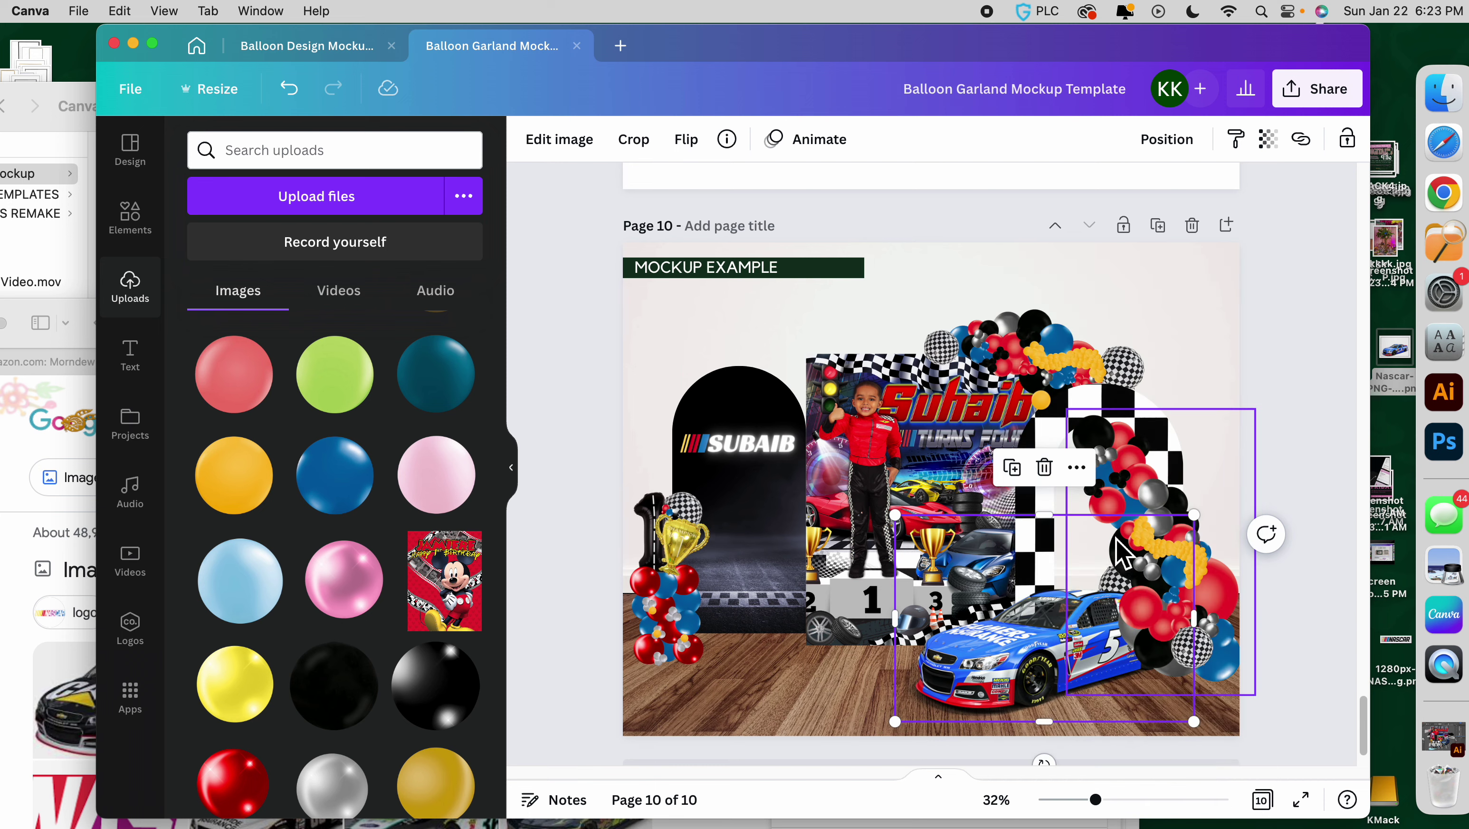
Try the race car further left in front of the backdrop and shift the checkered balloon on the garland's inner edge.
{"action": "left_click_drag", "start_coordinate": [1008, 648], "coordinate": [1007, 671]}
{"action": "right_click", "coordinate": [1001, 665]}
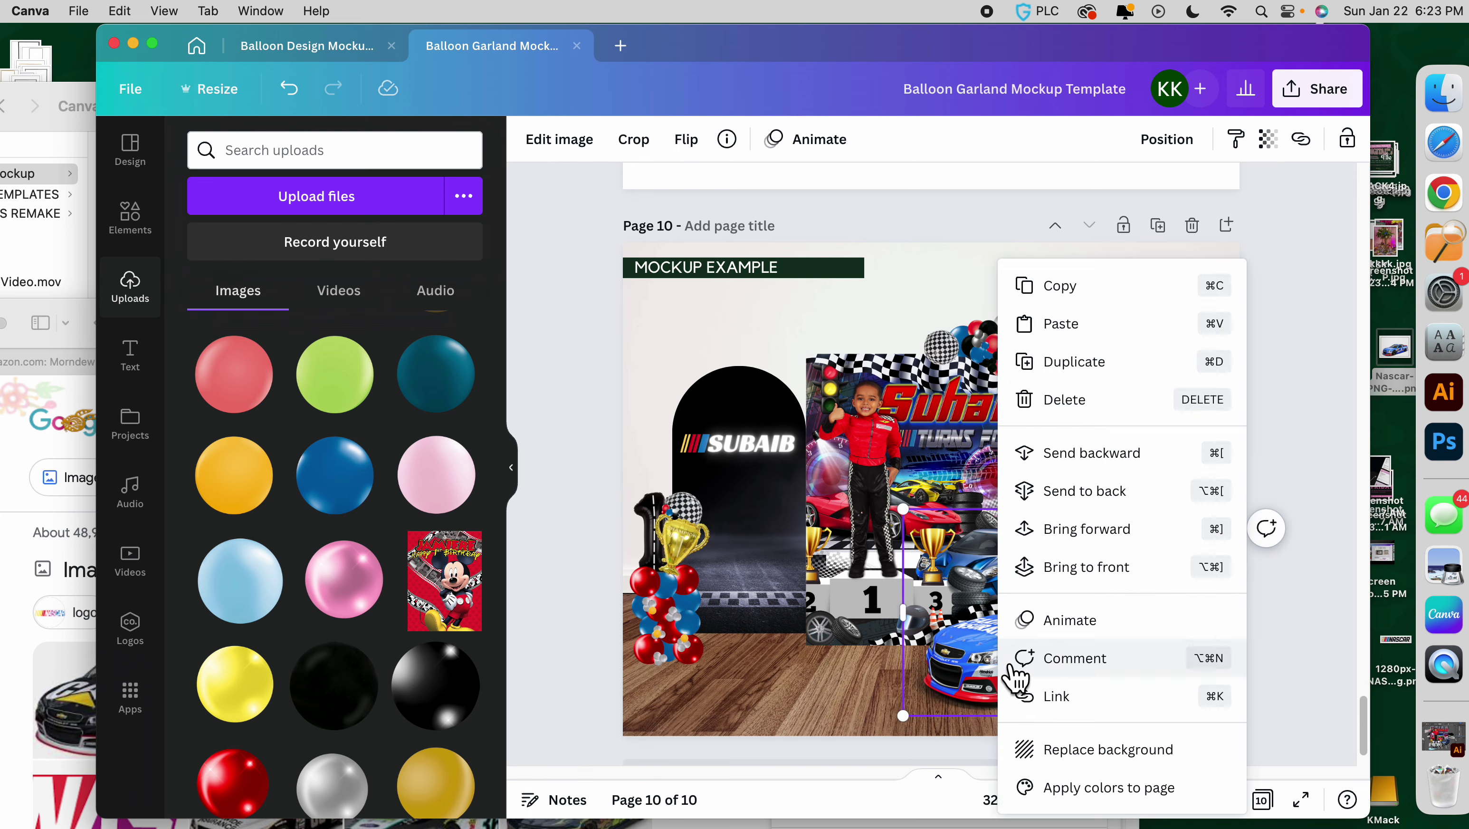
{"action": "left_click", "coordinate": [978, 648]}
{"action": "left_click_drag", "start_coordinate": [1066, 597], "coordinate": [922, 623]}
{"action": "left_click", "coordinate": [1097, 593]}
{"action": "left_click_drag", "start_coordinate": [1113, 600], "coordinate": [1153, 593]}
{"action": "left_click", "coordinate": [1097, 590]}
{"action": "left_click", "coordinate": [955, 659]}
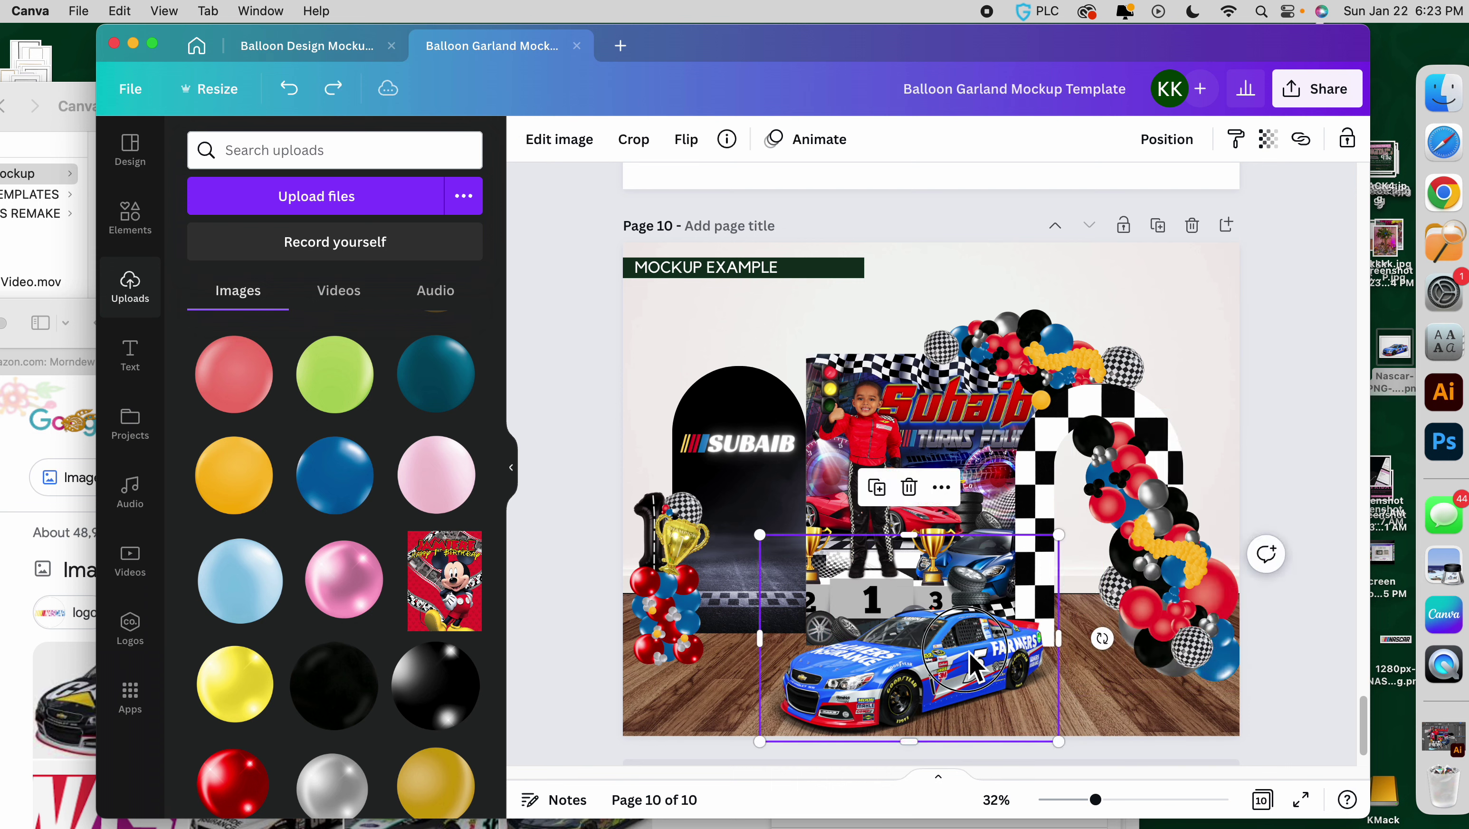
Move the race car to the foot of the arch's garland and scale it down slightly.
{"action": "left_click_drag", "start_coordinate": [954, 658], "coordinate": [1086, 618]}
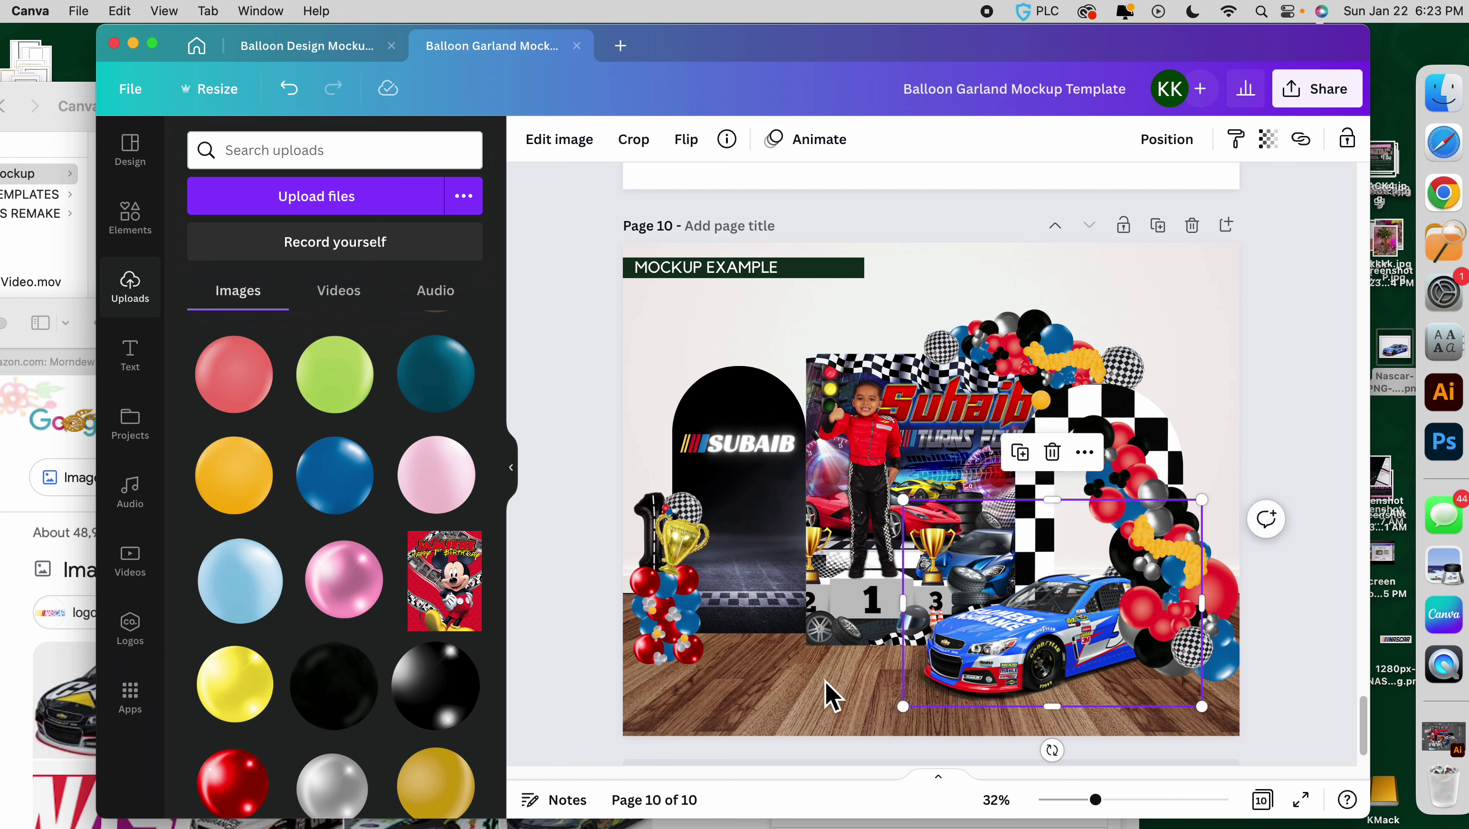
{"action": "left_click_drag", "start_coordinate": [918, 719], "coordinate": [946, 708]}
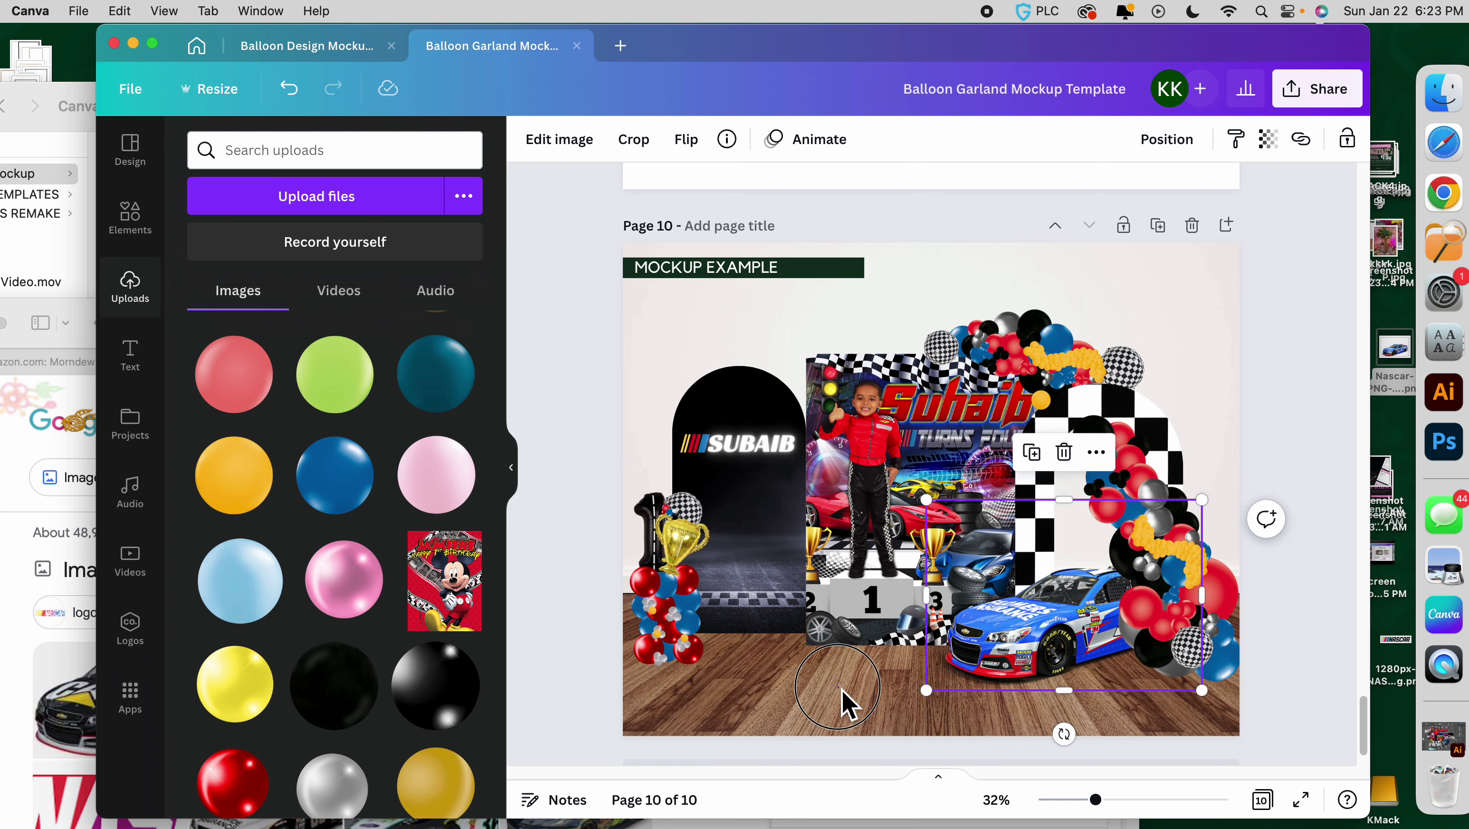
{"action": "left_click", "coordinate": [812, 656]}
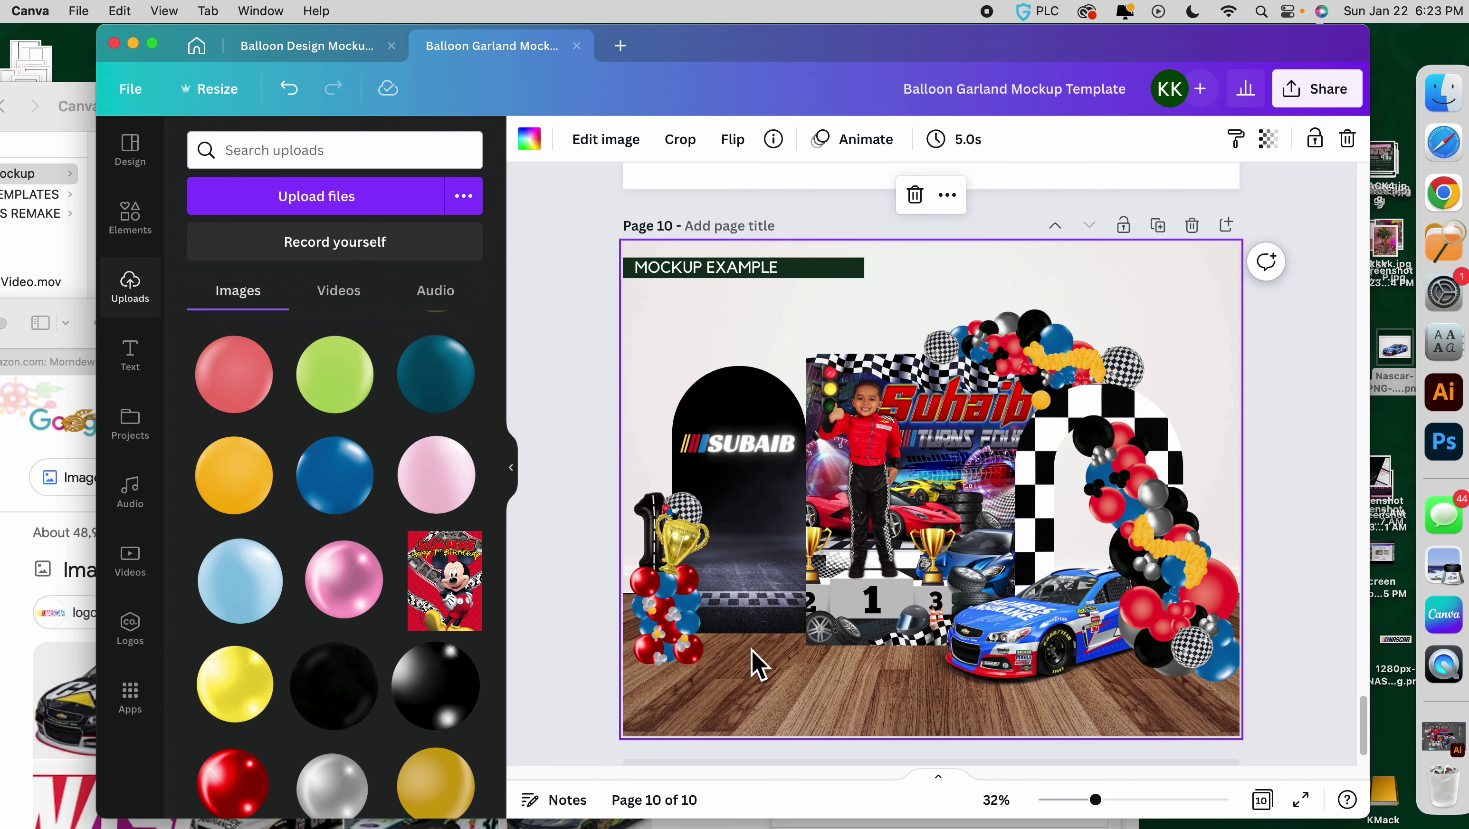
Delete the leftover balloon garland and yellow balloon cluster from the design space on page 9, and return to page 10.
{"action": "scroll", "coordinate": [789, 673], "scroll_direction": "down", "scroll_amount": 2}
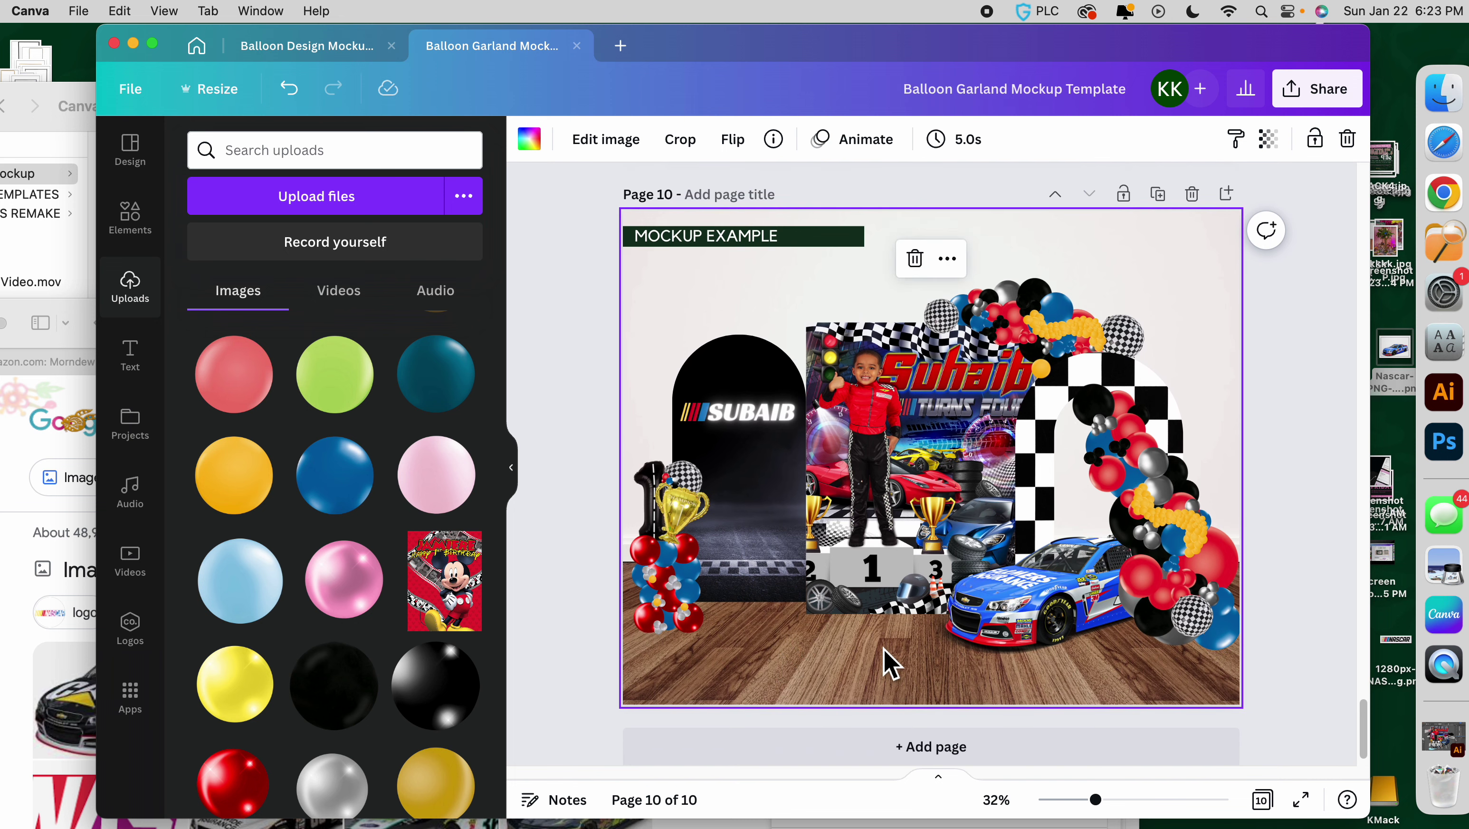
{"action": "scroll", "coordinate": [884, 648], "scroll_direction": "up", "scroll_amount": 20}
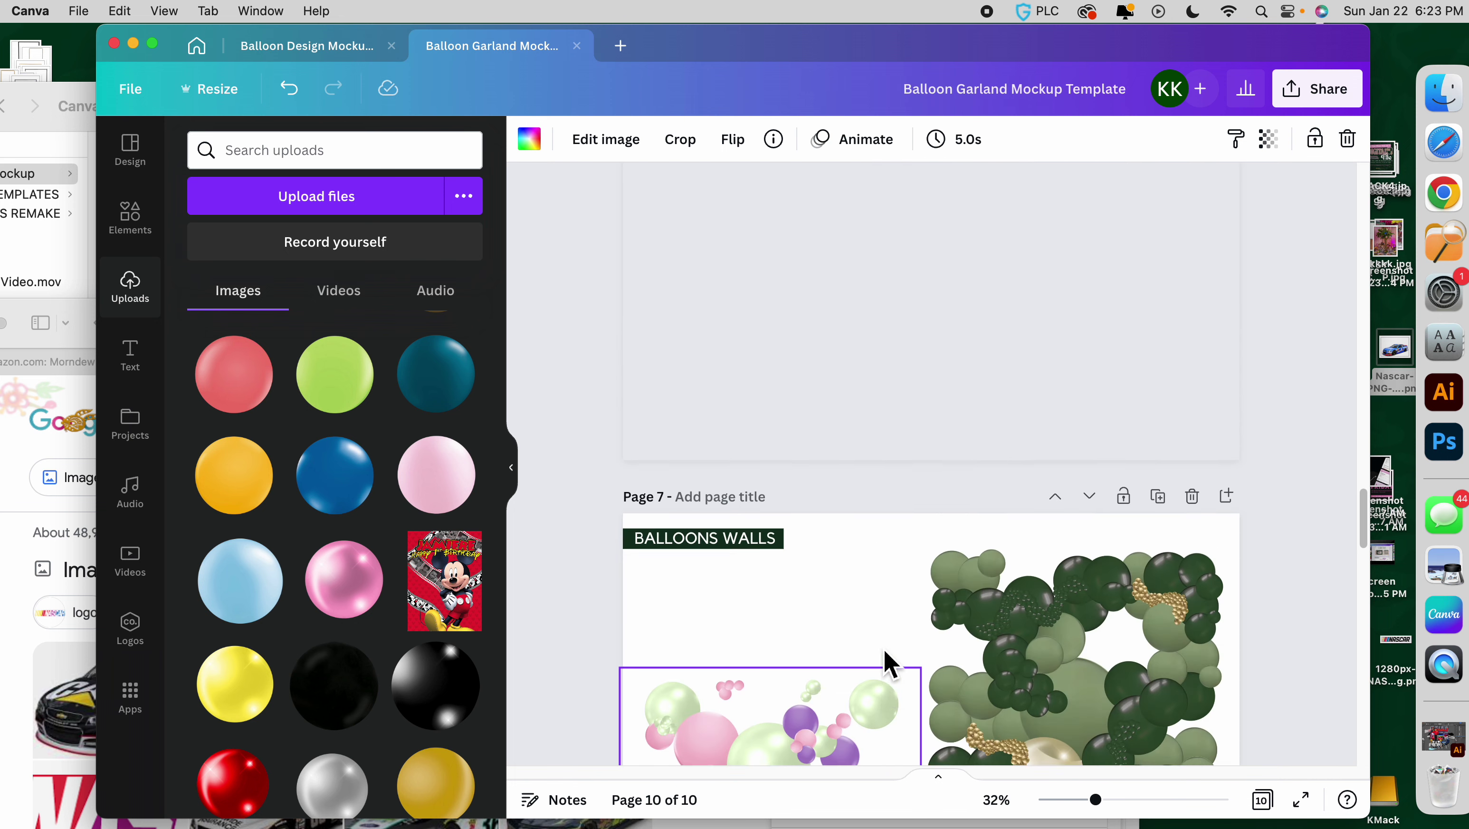
{"action": "scroll", "coordinate": [882, 662], "scroll_direction": "down", "scroll_amount": 20}
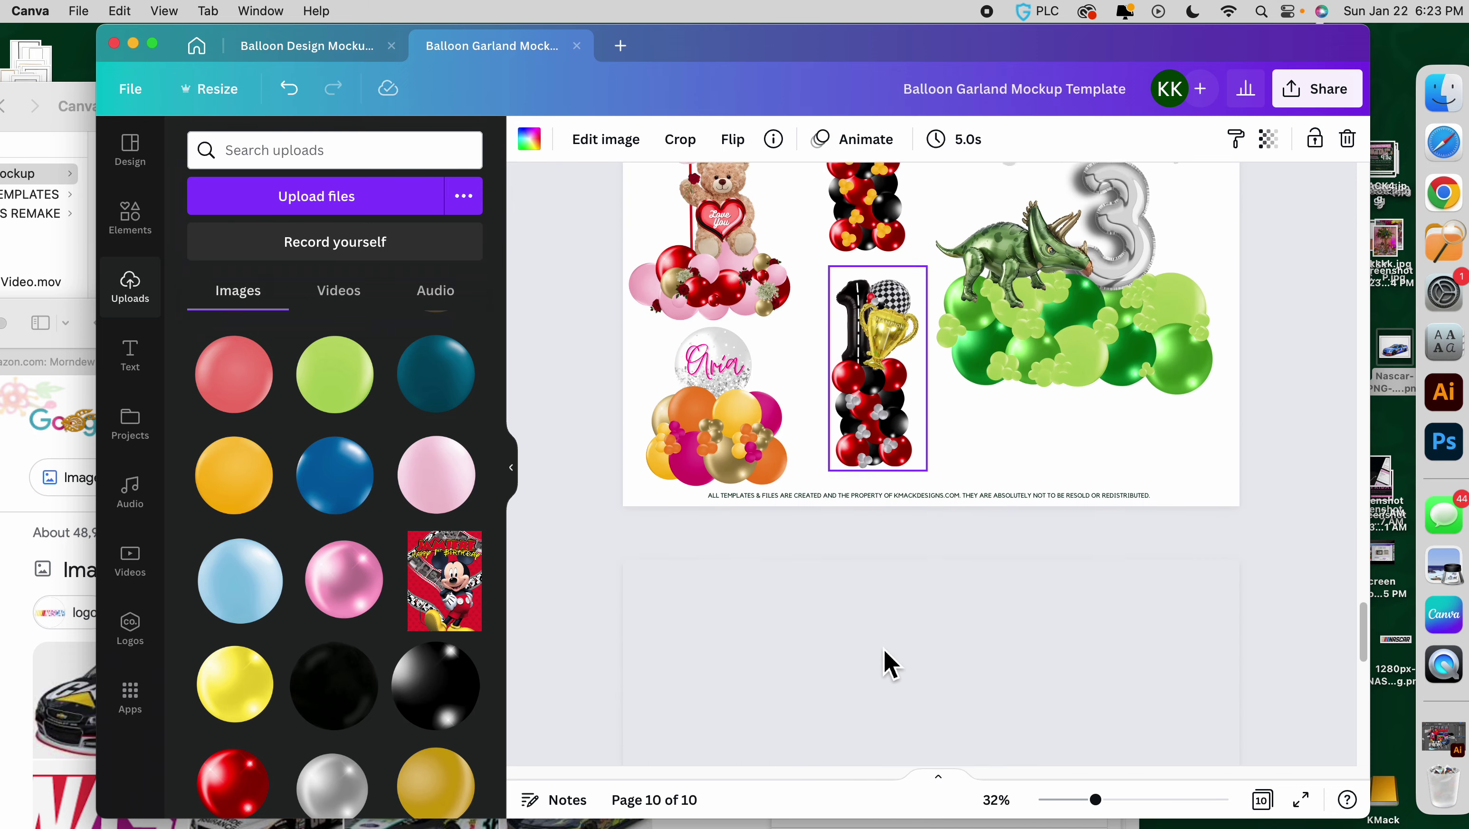
{"action": "scroll", "coordinate": [743, 511], "scroll_direction": "up", "scroll_amount": 3}
{"action": "left_click_drag", "start_coordinate": [706, 355], "coordinate": [1169, 676]}
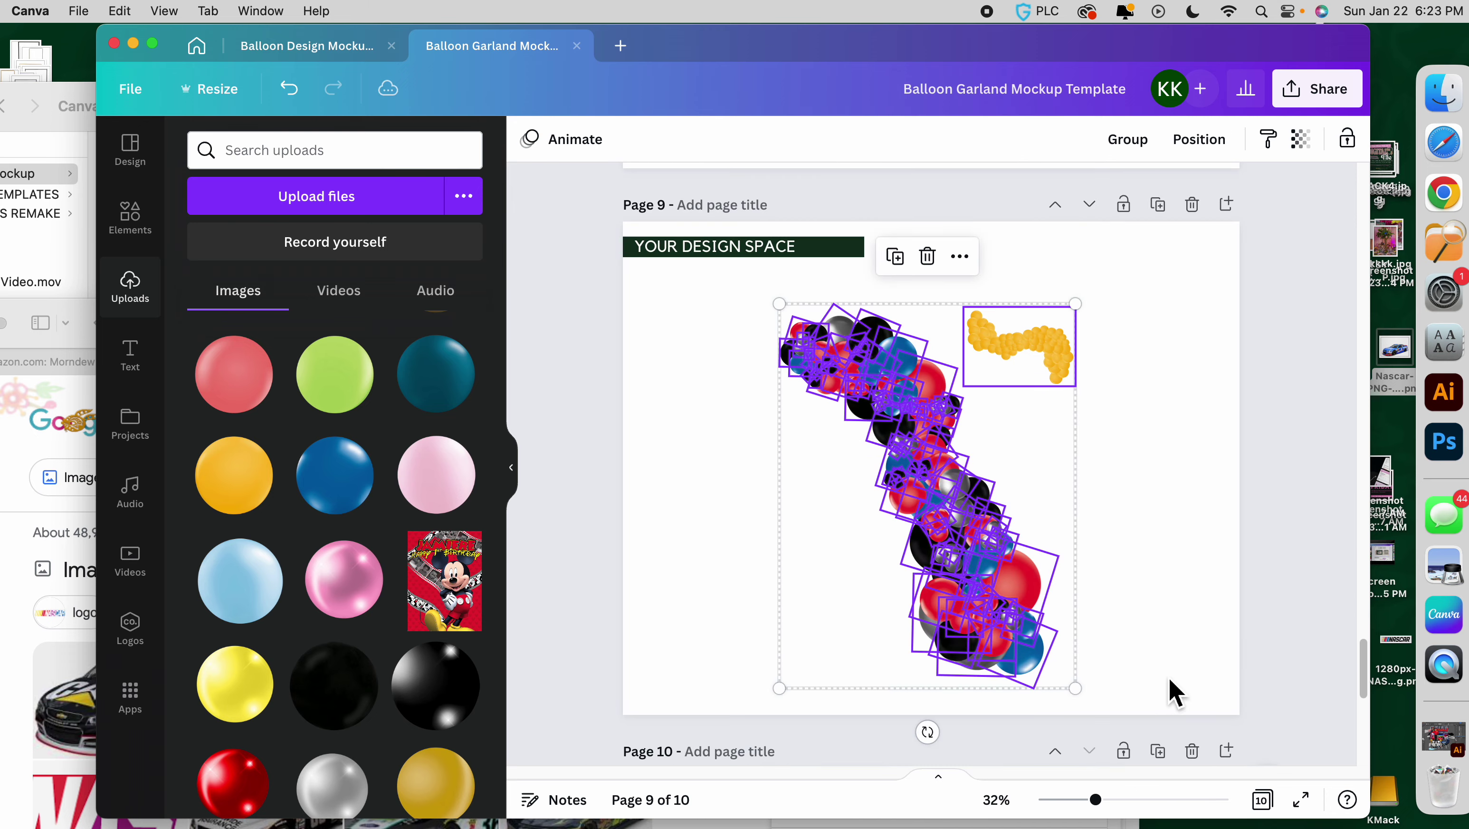
{"action": "key", "text": "Delete"}
{"action": "scroll", "coordinate": [1016, 603], "scroll_direction": "down", "scroll_amount": 5}
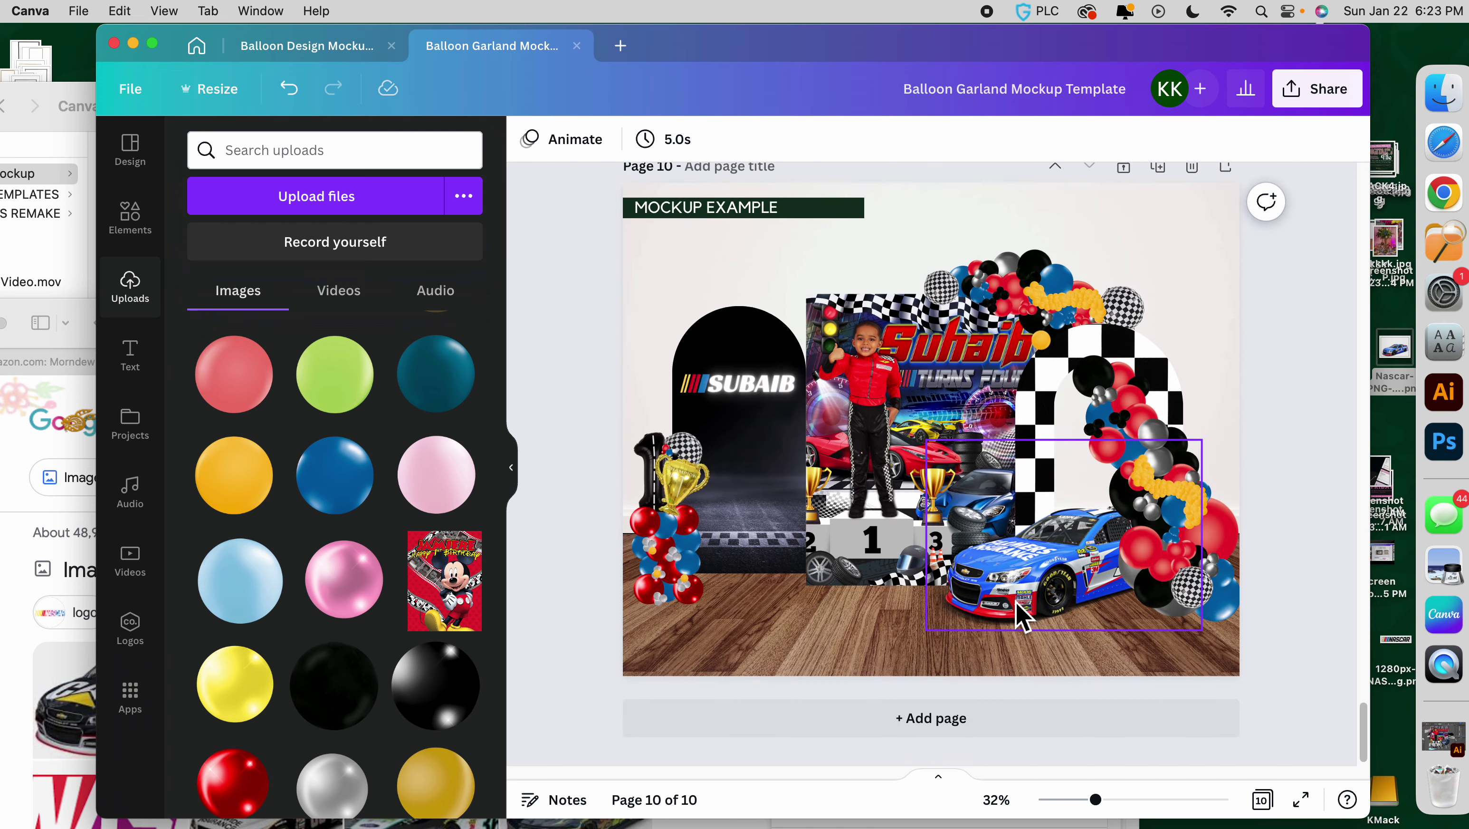